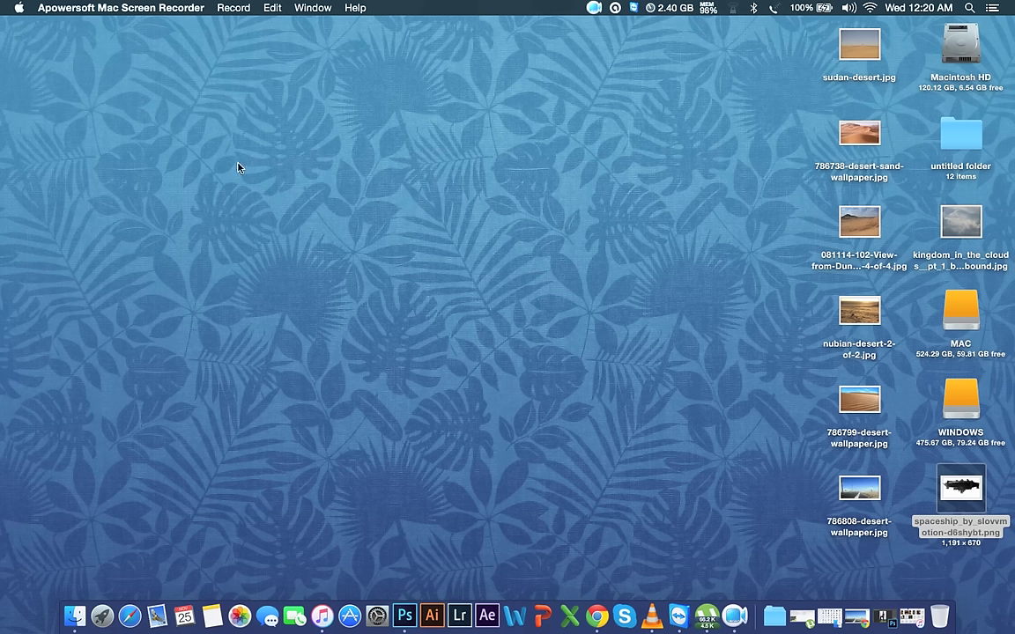
# - Restore the minimized IMG_6375.JPG Photoshop window from the Dock
pyautogui.rightClick(367, 150)
pyautogui.click(284, 198)
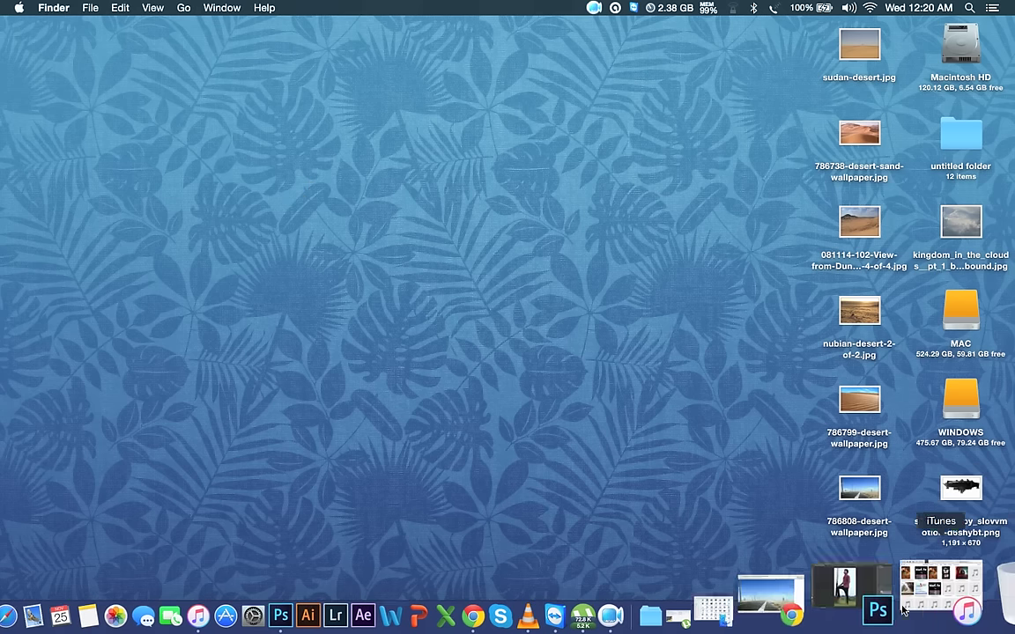
pyautogui.click(844, 589)
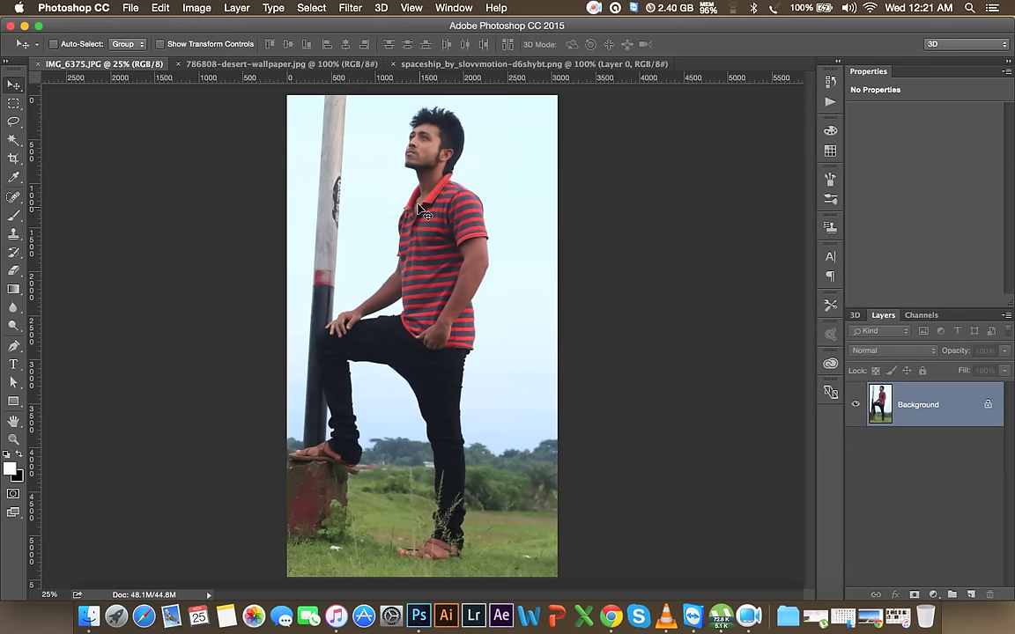
# - Apply a Camera Raw Filter with Highlights −84, Shadows +62 and Whites +11
pyautogui.press('super')
pyautogui.press('super+0')
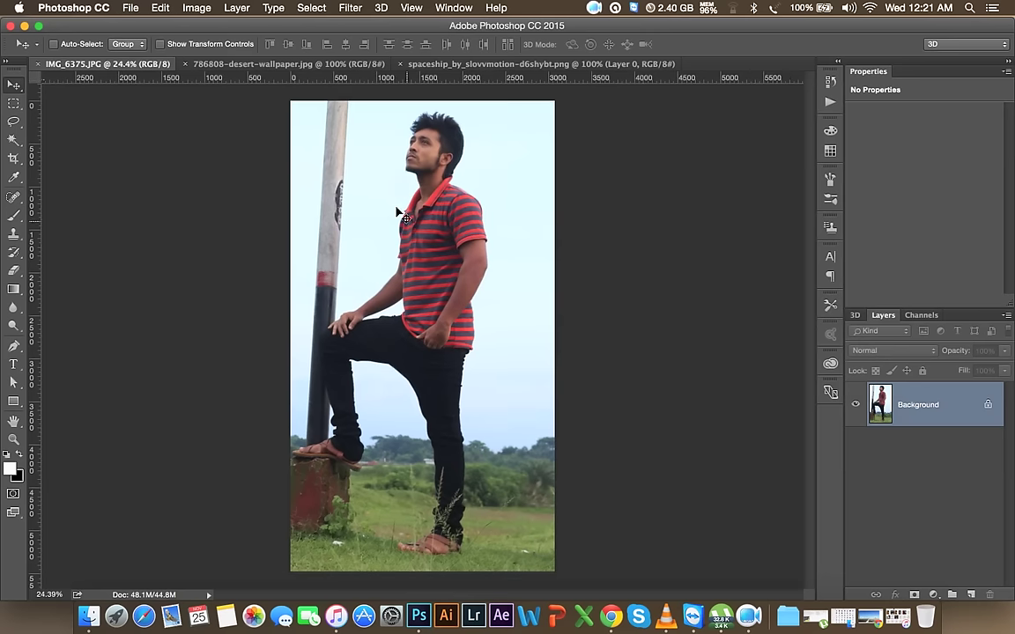
pyautogui.click(349, 8)
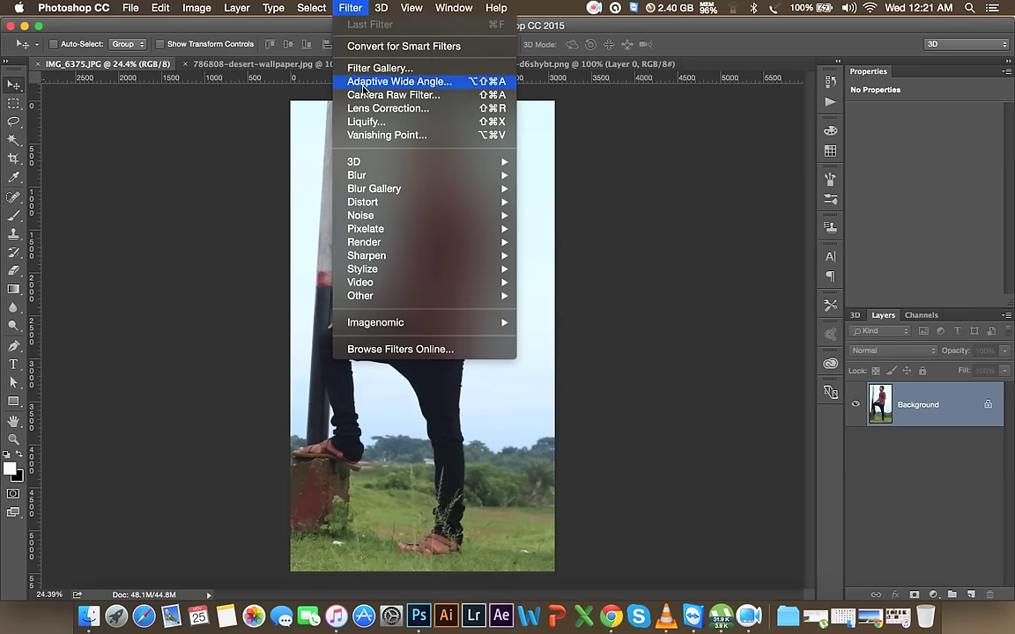
pyautogui.click(376, 96)
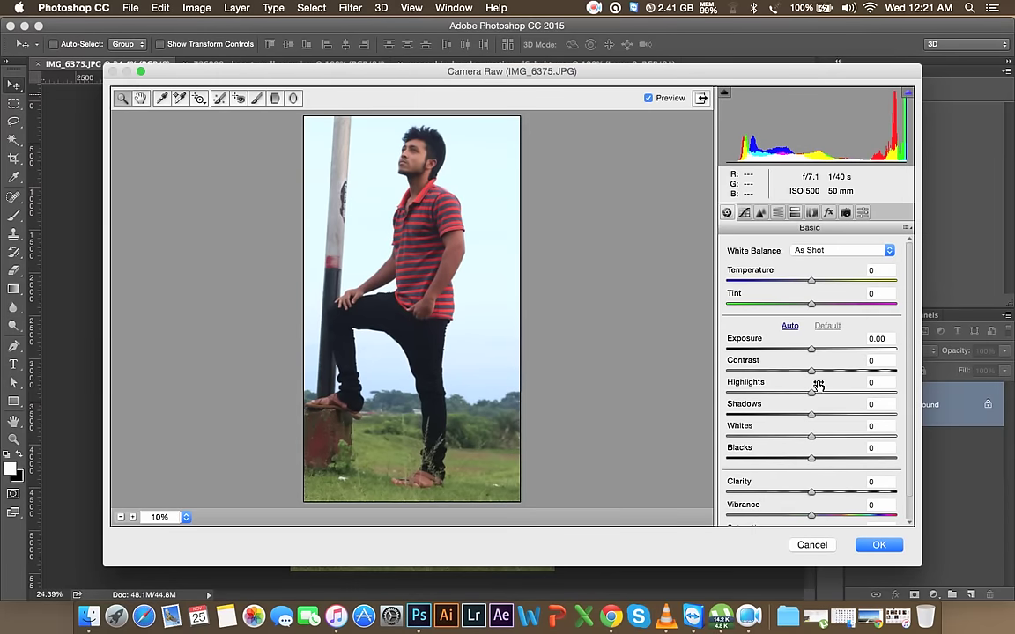
pyautogui.moveTo(811, 393); pyautogui.dragTo(725, 404)
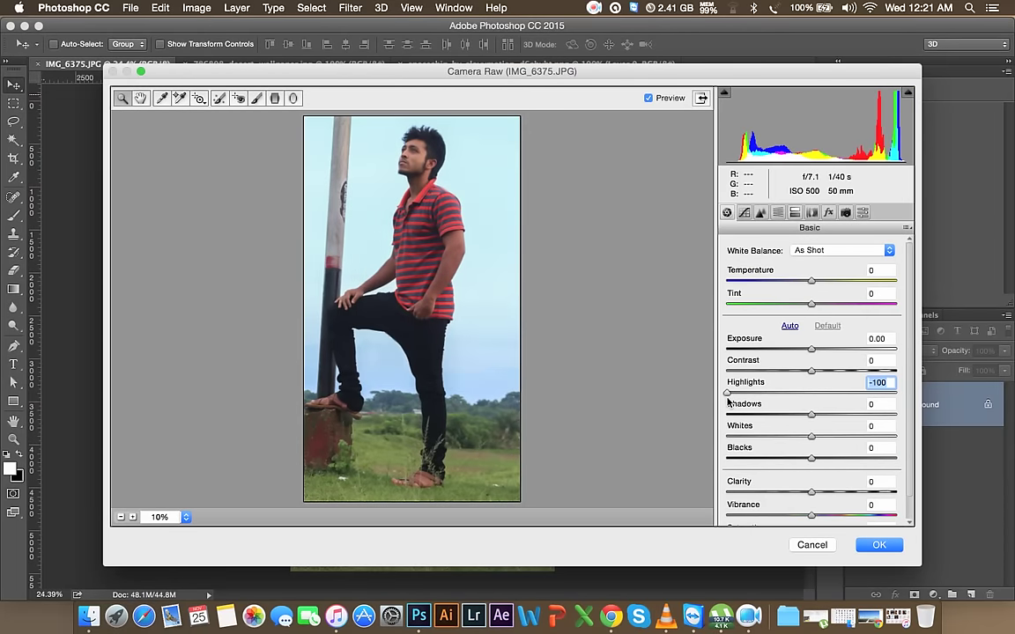
pyautogui.moveTo(809, 414)
pyautogui.mouseDown()
pyautogui.moveTo(895, 414)
pyautogui.moveTo(865, 416)
pyautogui.mouseUp()
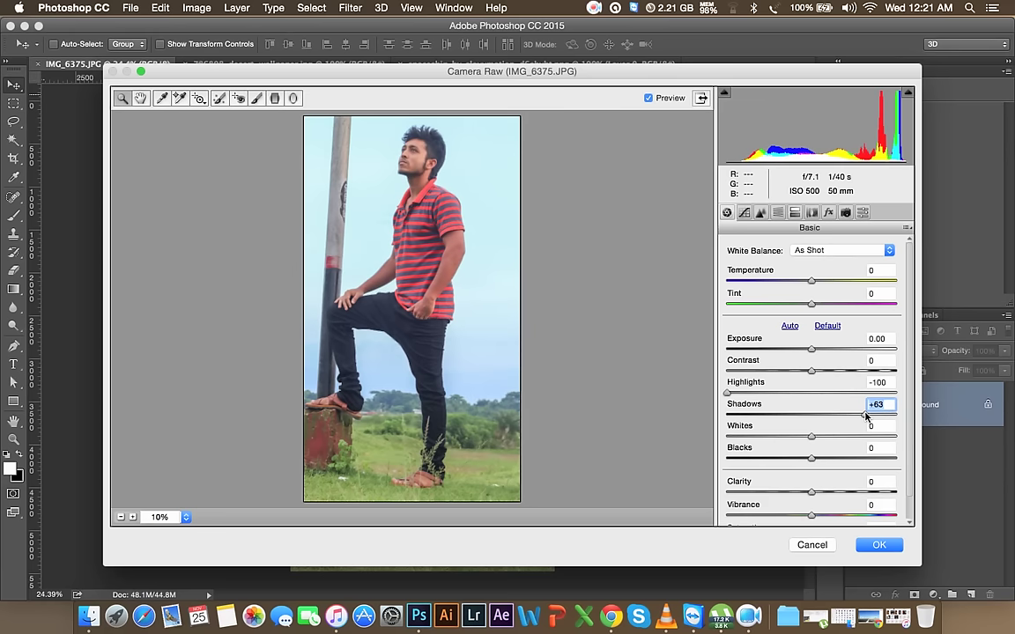
pyautogui.moveTo(727, 393); pyautogui.dragTo(741, 396)
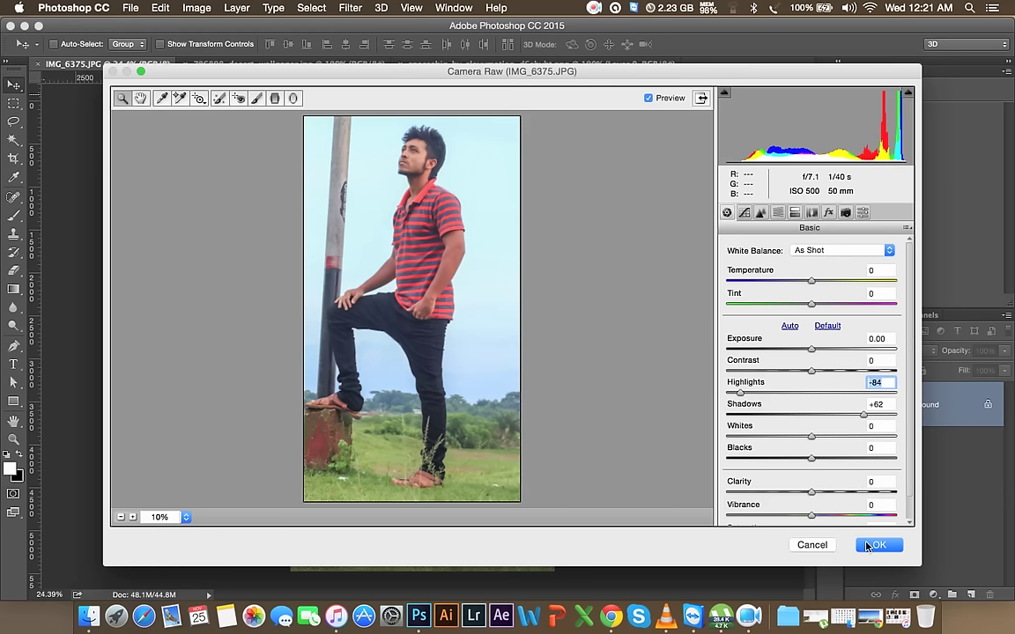
pyautogui.moveTo(811, 437); pyautogui.dragTo(822, 440)
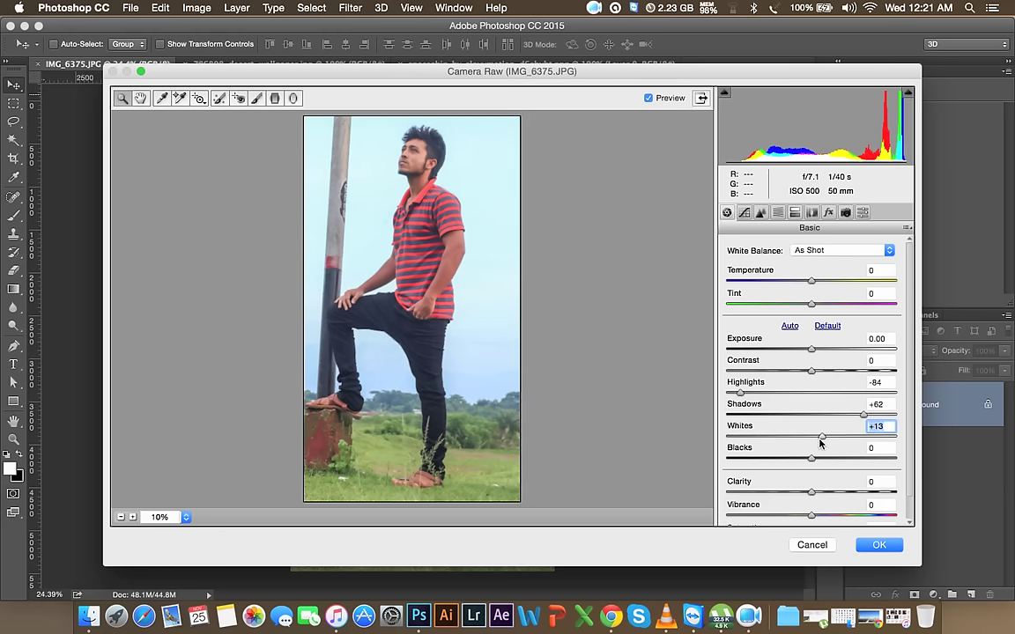
pyautogui.click(878, 544)
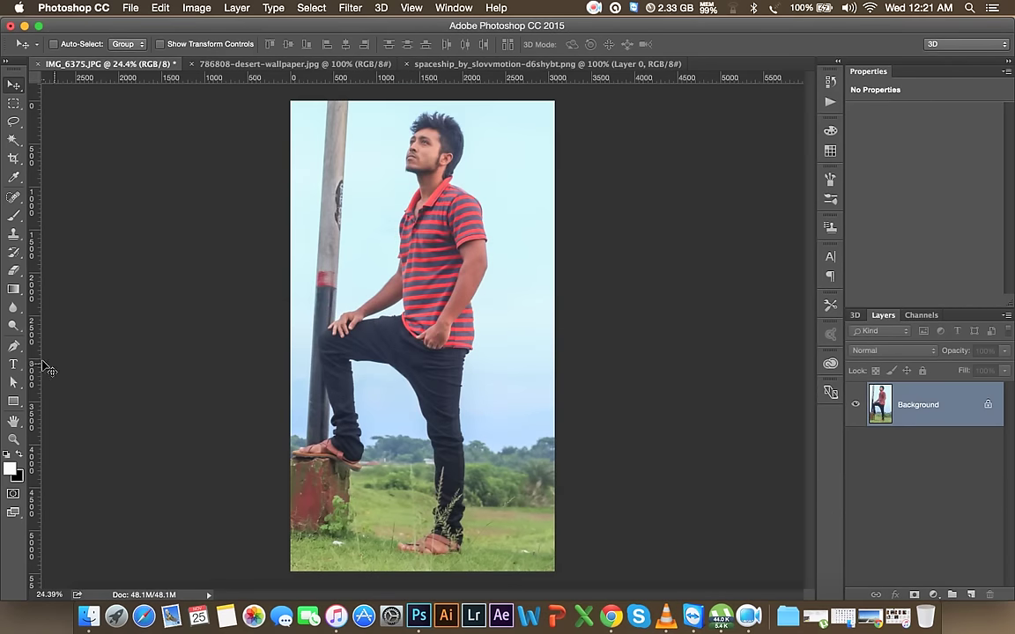
pyautogui.click(14, 346)
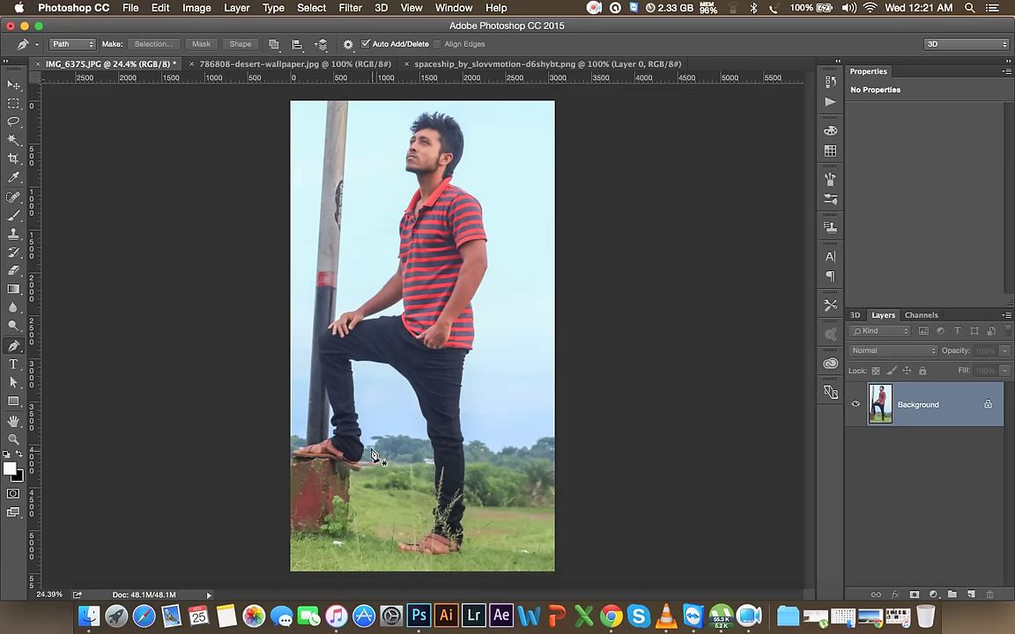
# - Zoom in on the feet and place pen anchors along the raised sandal's sole and toe
pyautogui.scroll(-3, 345, 467)
pyautogui.scroll(5, 346, 467)
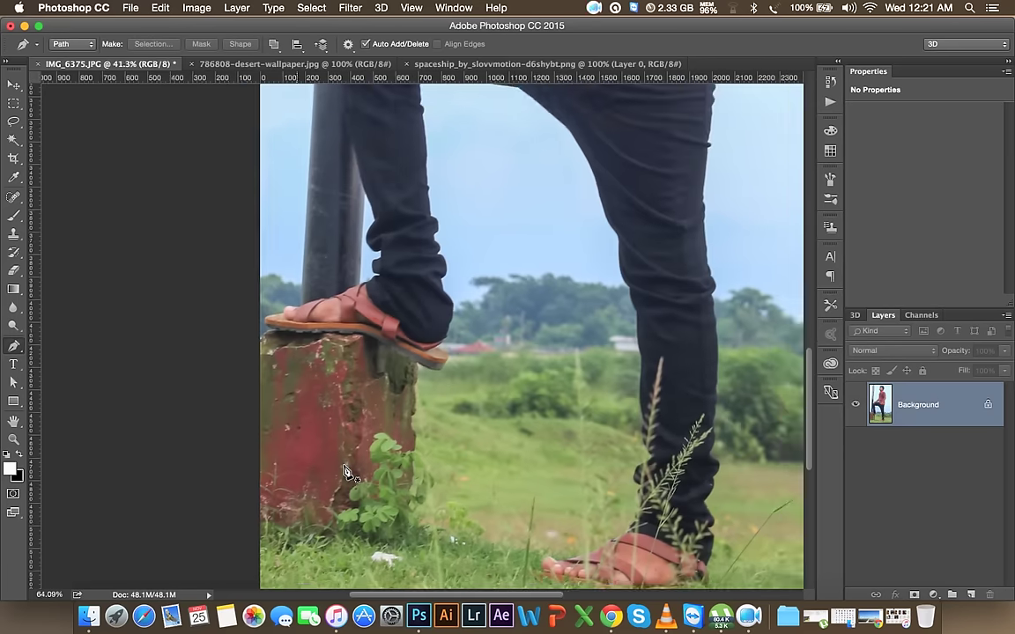
pyautogui.scroll(3, 348, 467)
pyautogui.scroll(2, 388, 277)
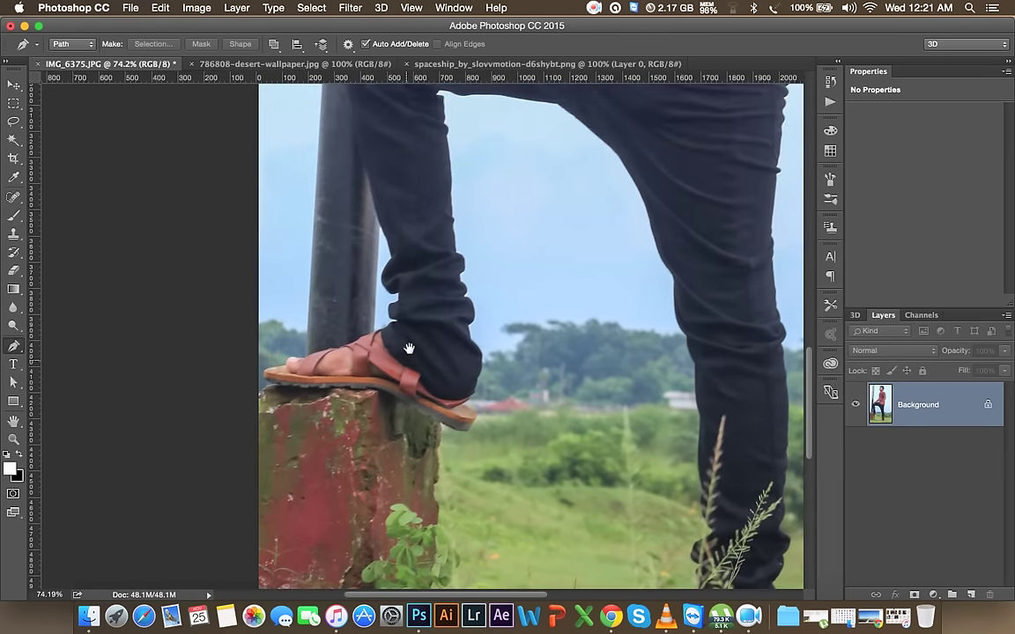
pyautogui.scroll(2, 403, 396)
pyautogui.scroll(2, 402, 397)
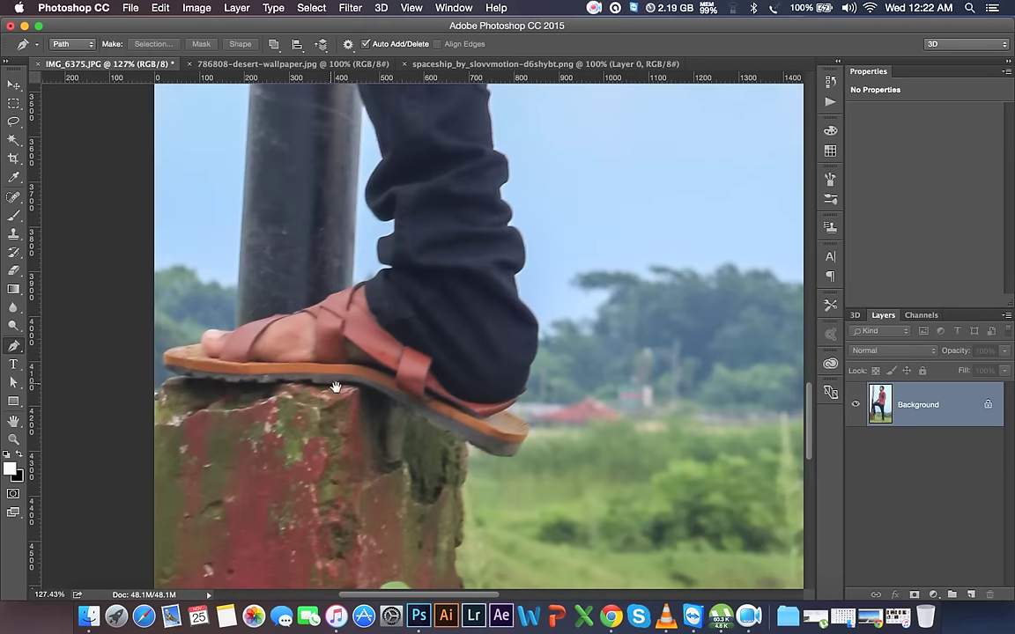
pyautogui.moveTo(335, 387); pyautogui.dragTo(447, 199)
pyautogui.click(265, 208)
pyautogui.moveTo(299, 190); pyautogui.dragTo(325, 194)
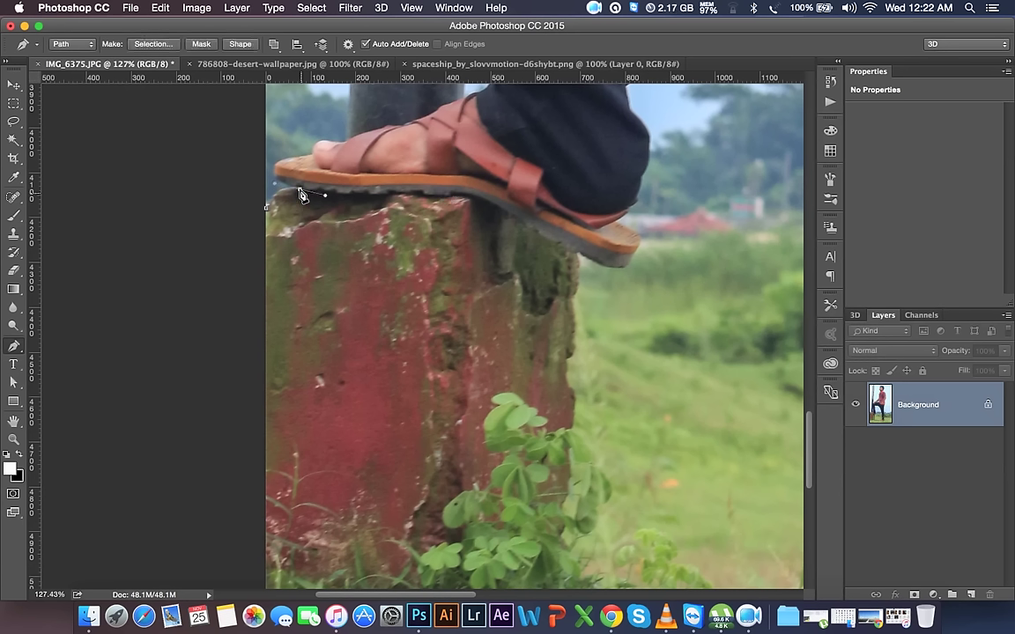
pyautogui.keyDown('alt'); pyautogui.click(299, 190); pyautogui.keyUp('alt')
pyautogui.click(335, 147)
# - Scroll the view up along the pole and pick an item from the menu bar
pyautogui.scroll(5, 346, 146)
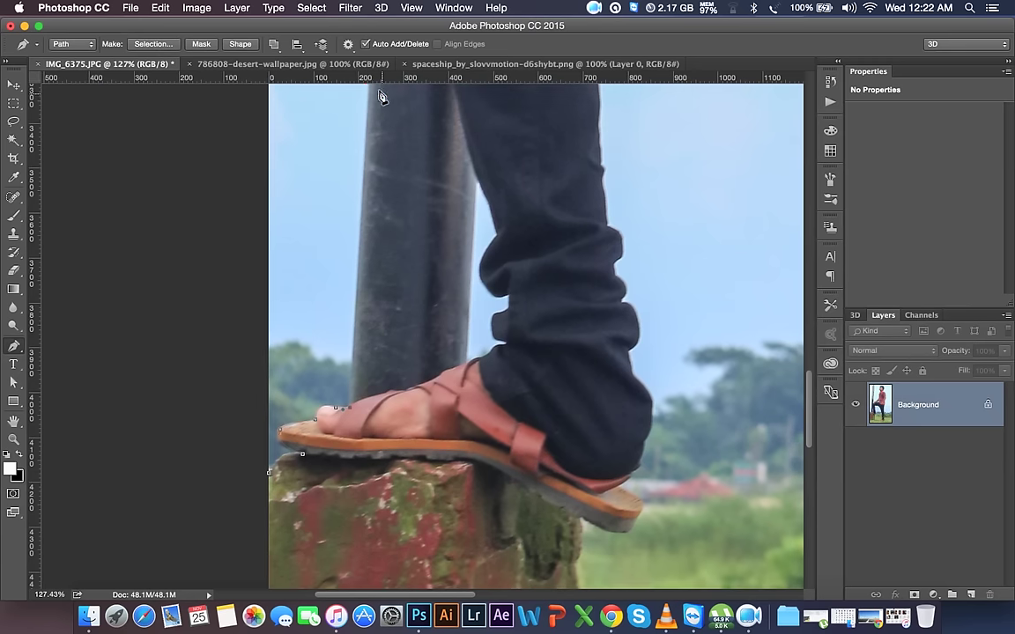
pyautogui.scroll(2, 415, 290)
pyautogui.scroll(5, 437, 408)
pyautogui.scroll(2, 407, 100)
pyautogui.scroll(2, 414, 101)
pyautogui.scroll(1, 418, 104)
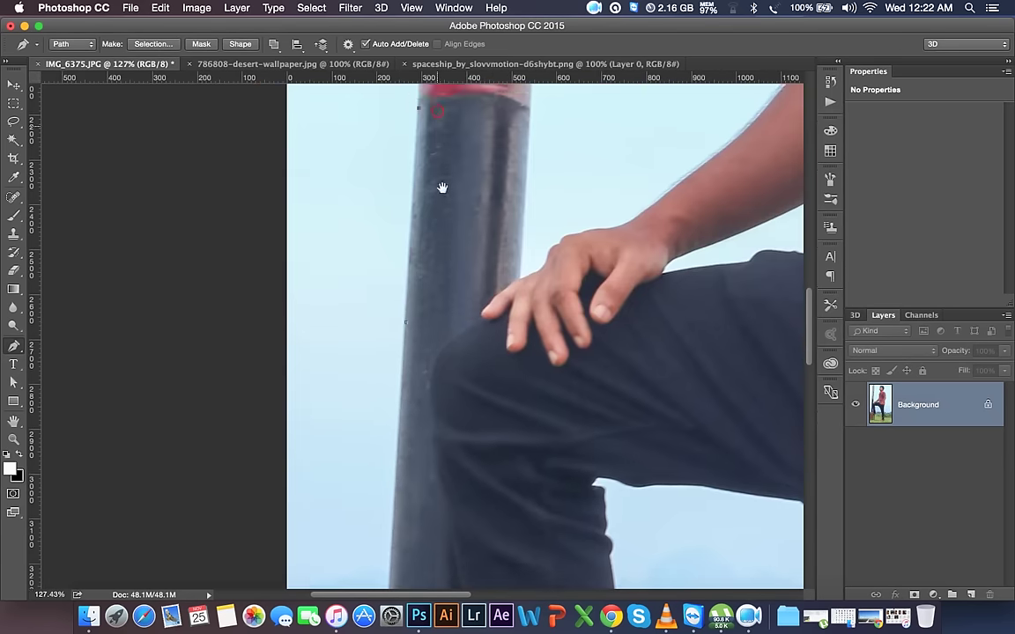
pyautogui.scroll(4, 444, 187)
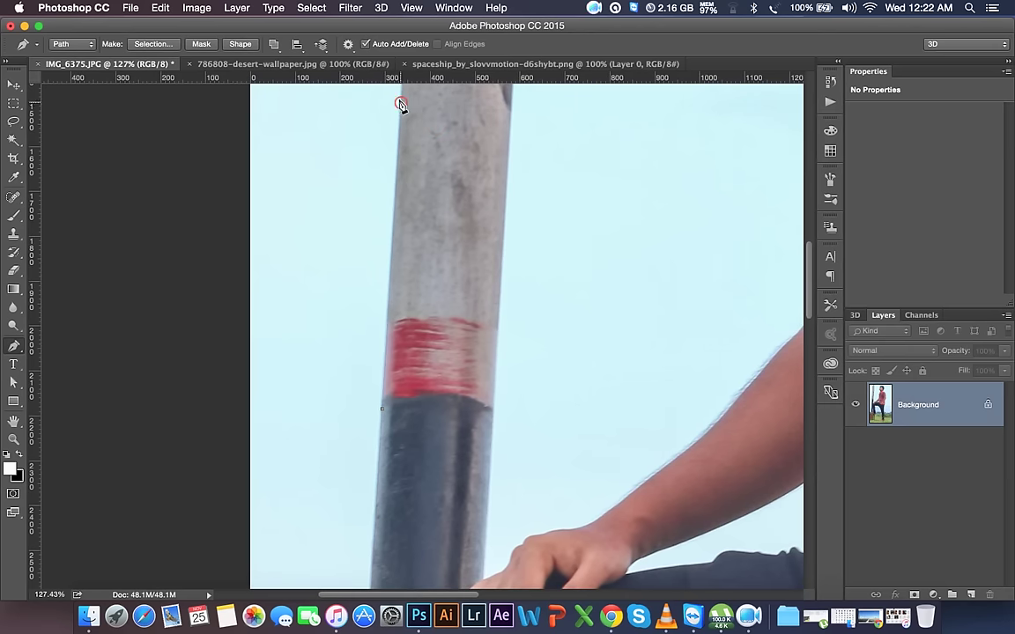
pyautogui.scroll(3, 387, 98)
pyautogui.scroll(2, 383, 97)
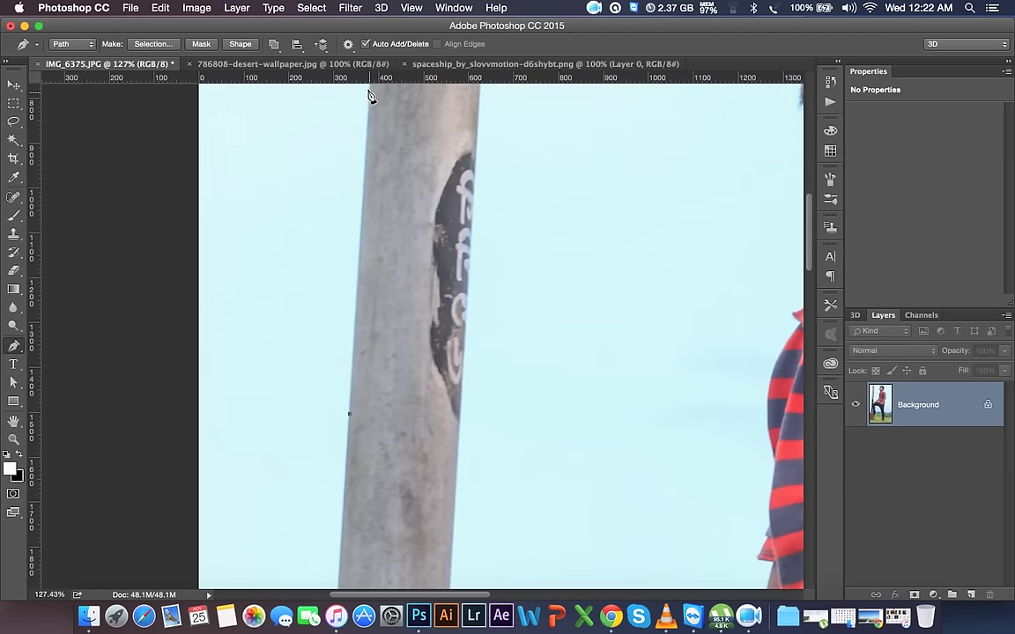
pyautogui.scroll(3, 379, 104)
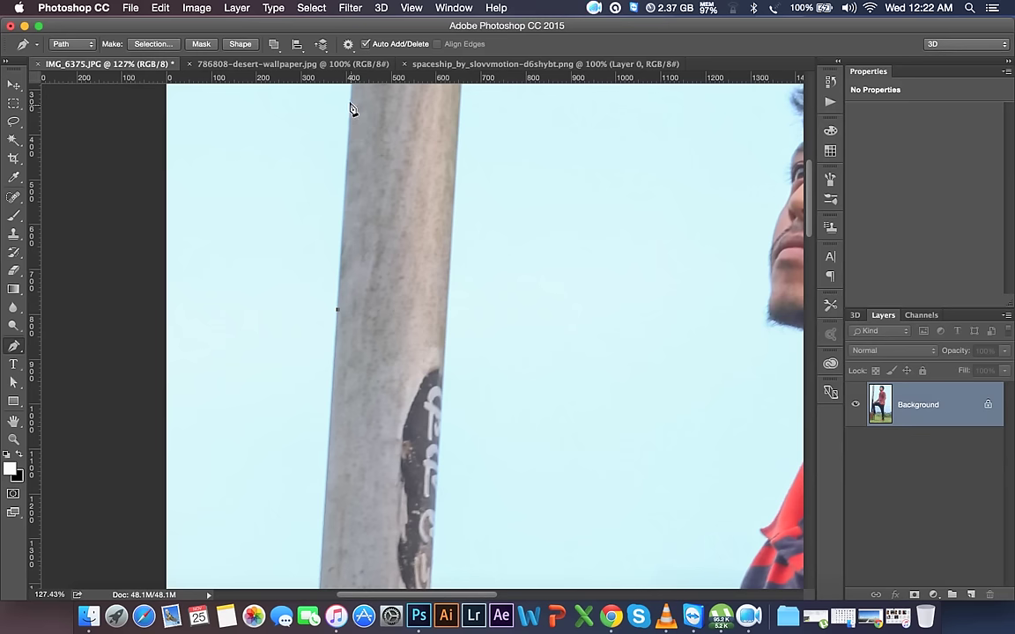
pyautogui.click(594, 8)
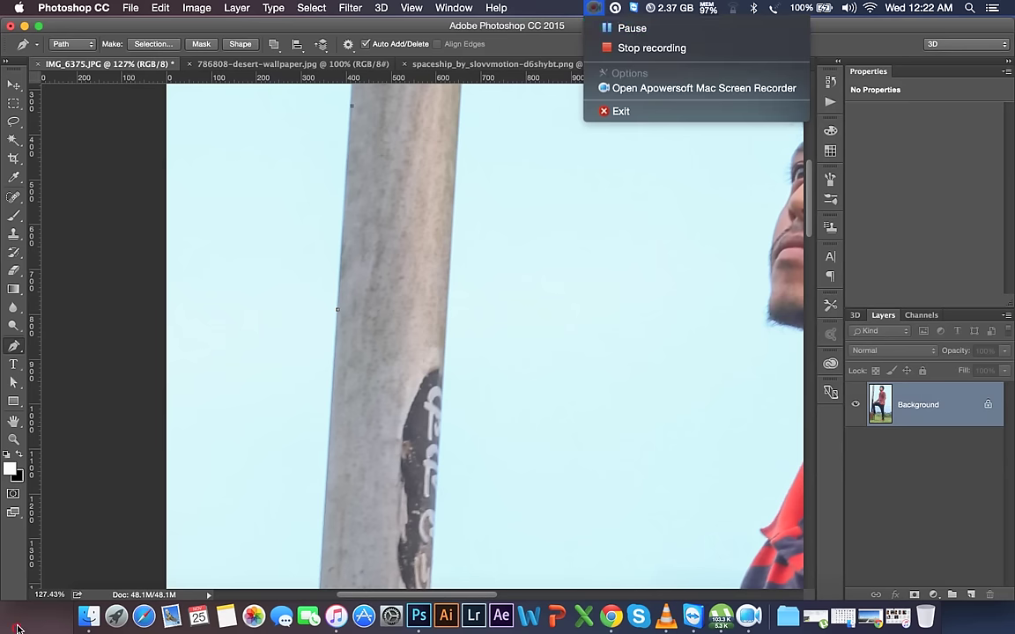
pyautogui.click(632, 28)
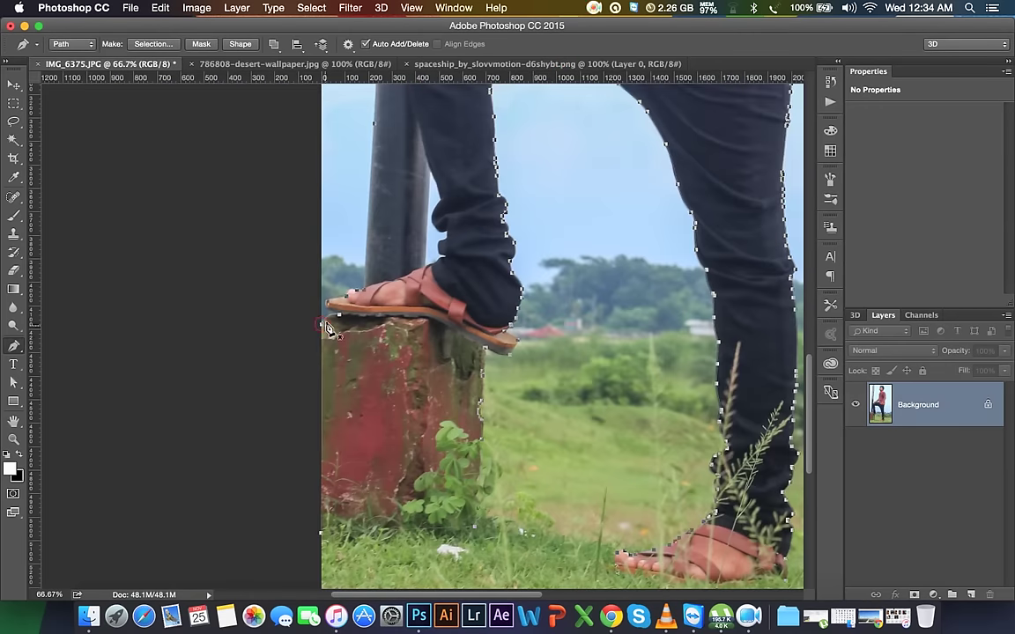
# - Fit the image on screen and duplicate the Background layer as Background copy
pyautogui.press('super+0')
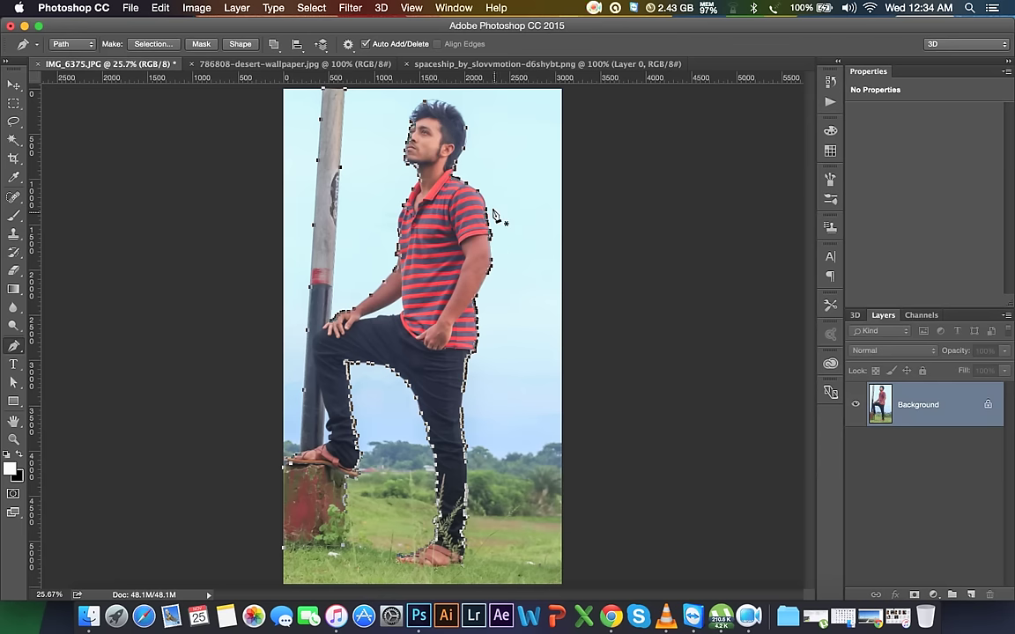
pyautogui.rightClick(473, 162)
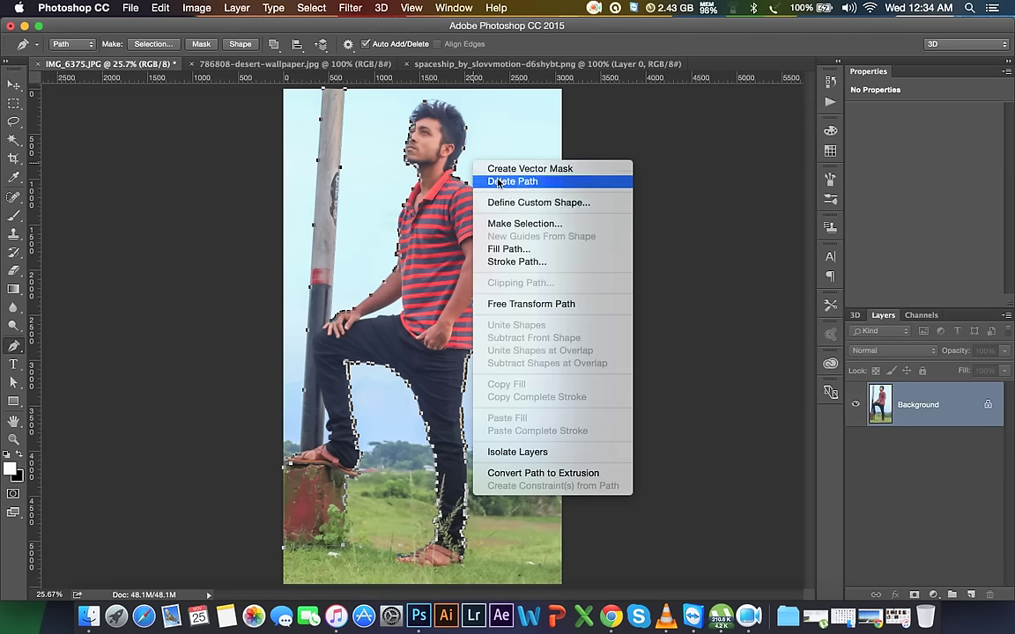
pyautogui.click(588, 48)
pyautogui.rightClick(950, 425)
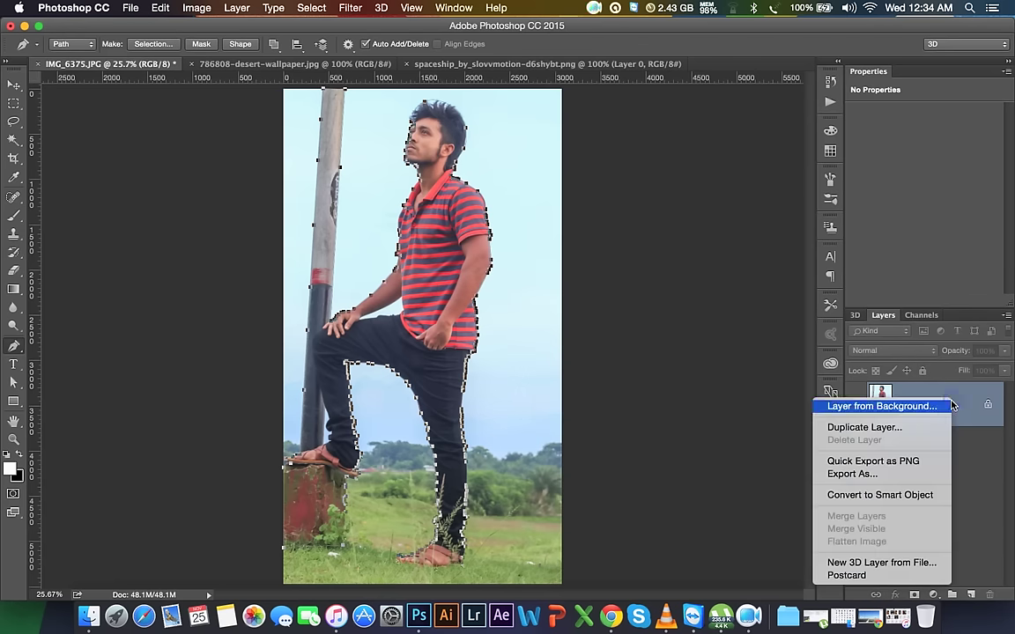
pyautogui.click(892, 427)
pyautogui.click(641, 252)
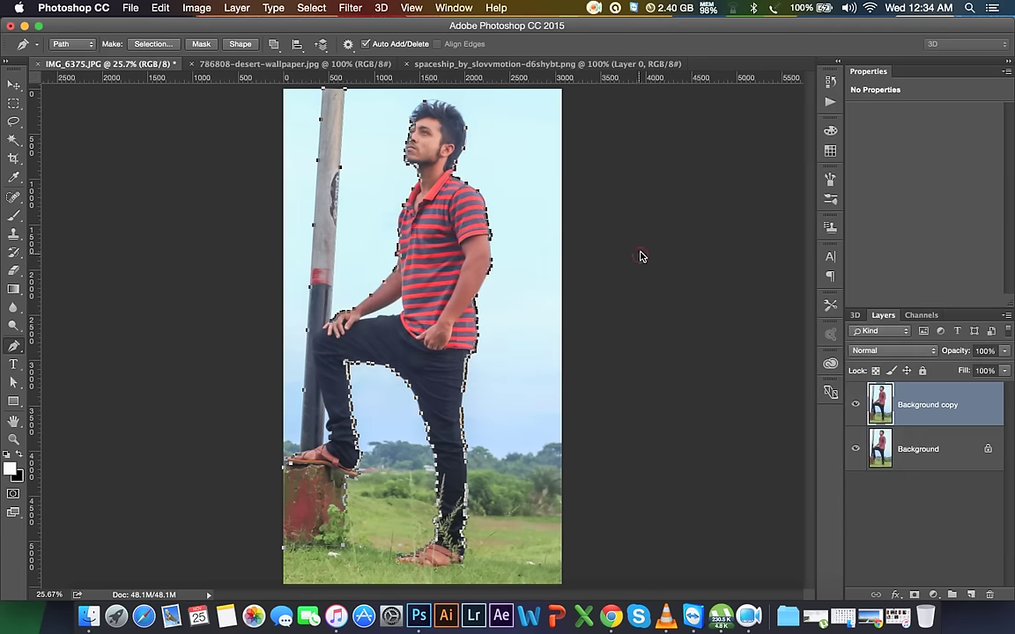
# - Turn the traced path into a selection with 0 feather and add a layer mask from it
pyautogui.rightClick(939, 397)
pyautogui.rightClick(528, 239)
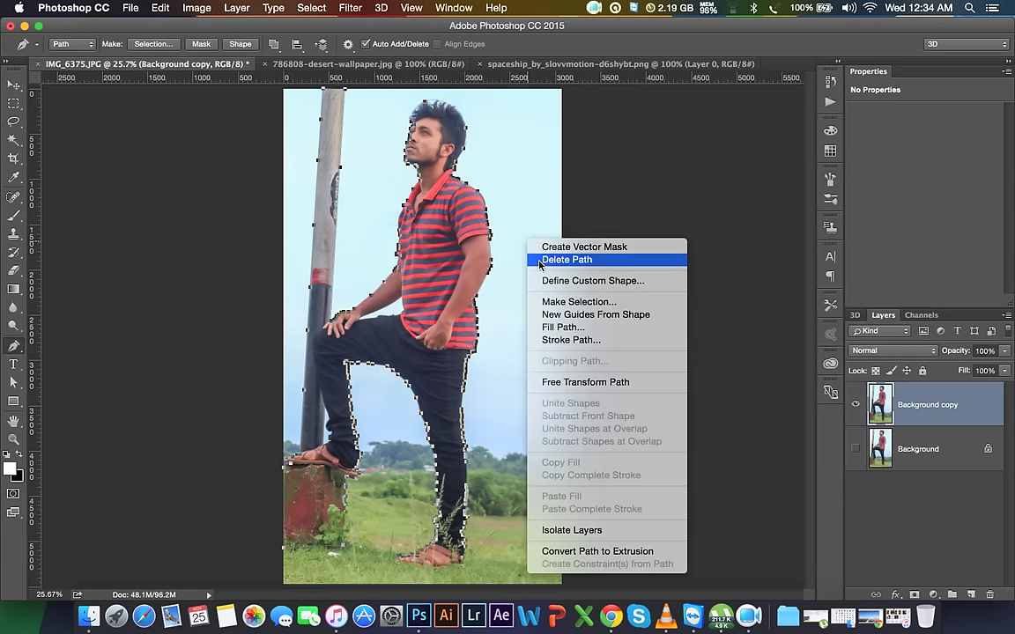
pyautogui.click(584, 303)
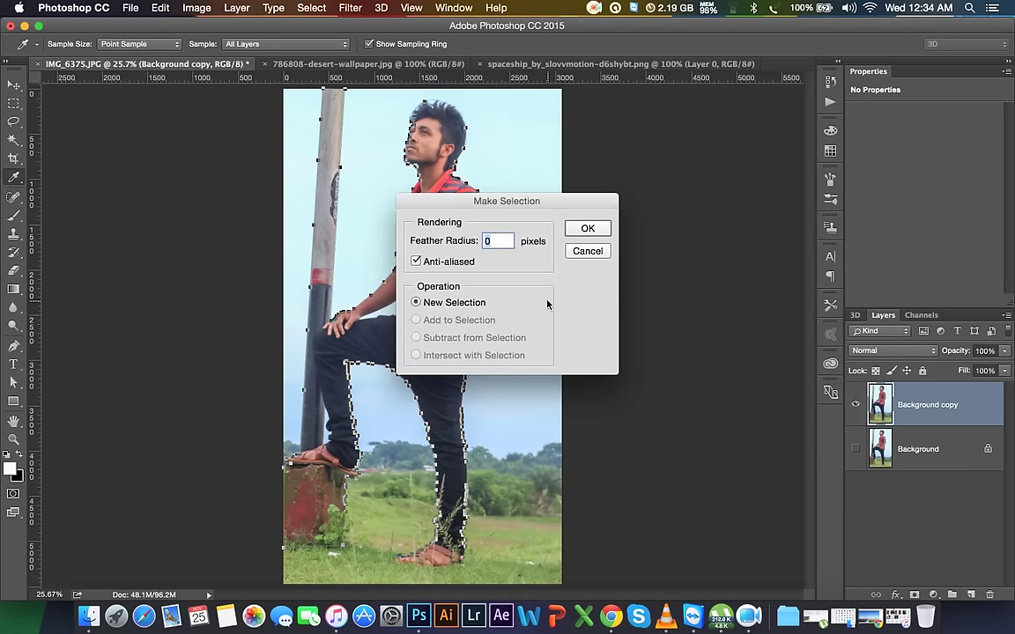
pyautogui.click(585, 229)
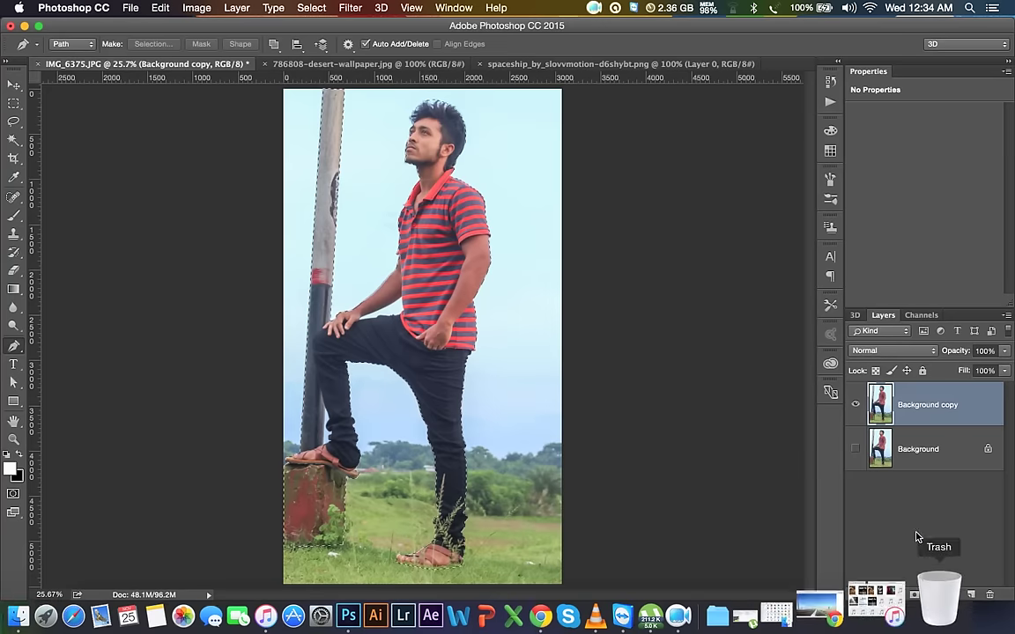
pyautogui.click(915, 594)
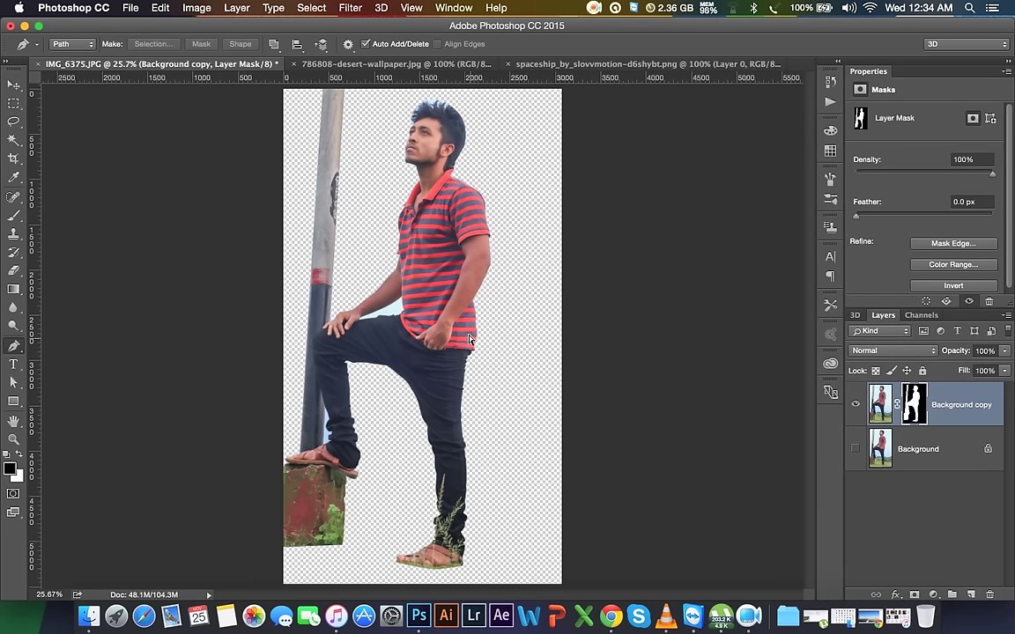
# - Zoom to 200% and trace the sky gap's path along the arm and down the shirt edge
pyautogui.press('super+plus')
pyautogui.press('super+plus')
pyautogui.press('super+plus')
pyautogui.moveTo(363, 272); pyautogui.dragTo(663, 505)
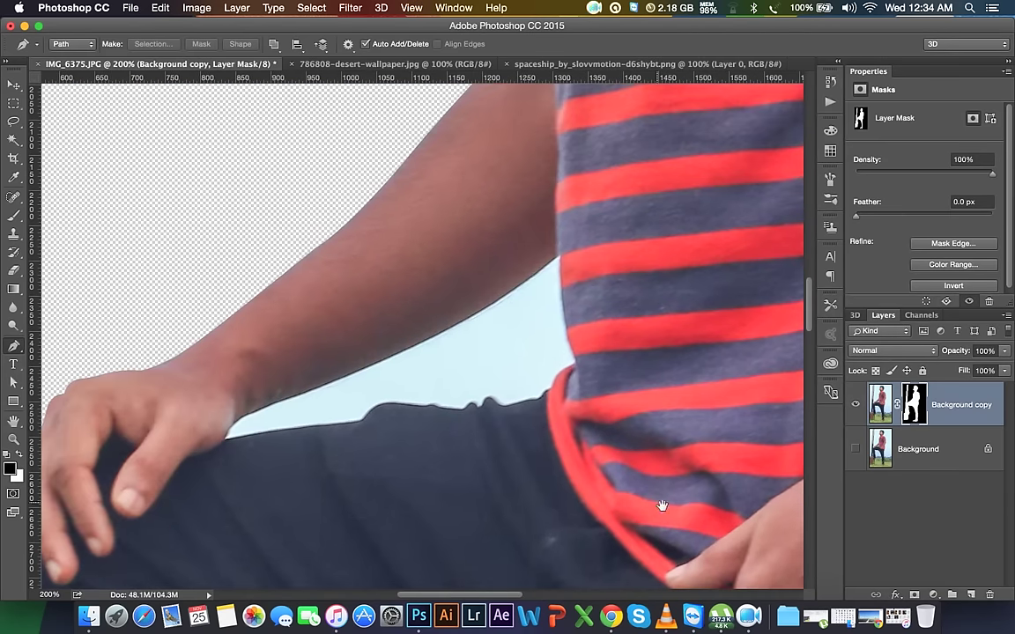
pyautogui.click(251, 411)
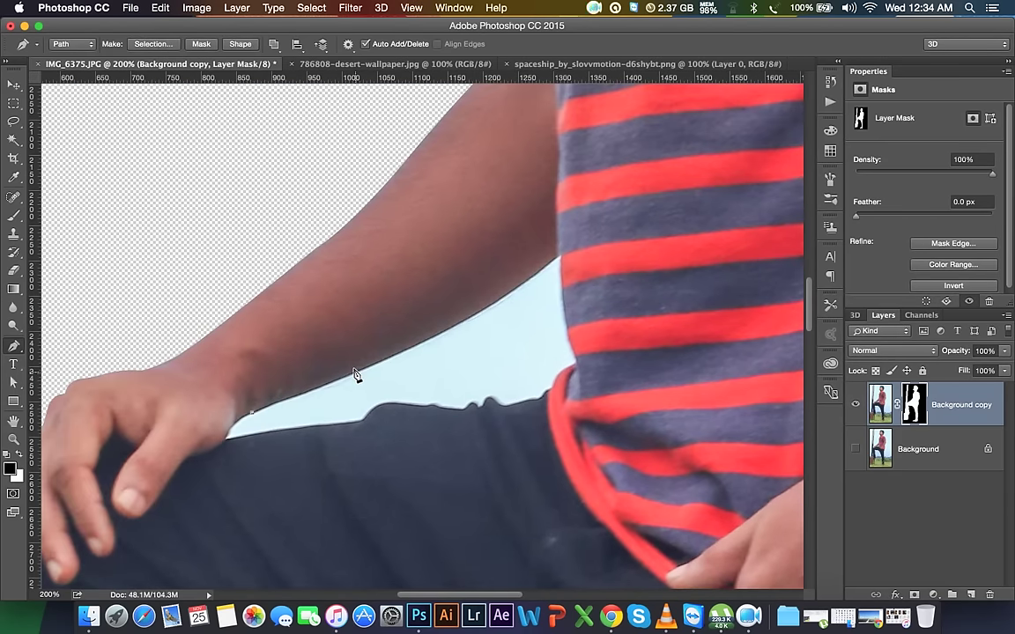
pyautogui.click(355, 373)
pyautogui.moveTo(565, 247); pyautogui.dragTo(629, 197)
pyautogui.click(560, 265)
pyautogui.click(566, 323)
pyautogui.click(579, 359)
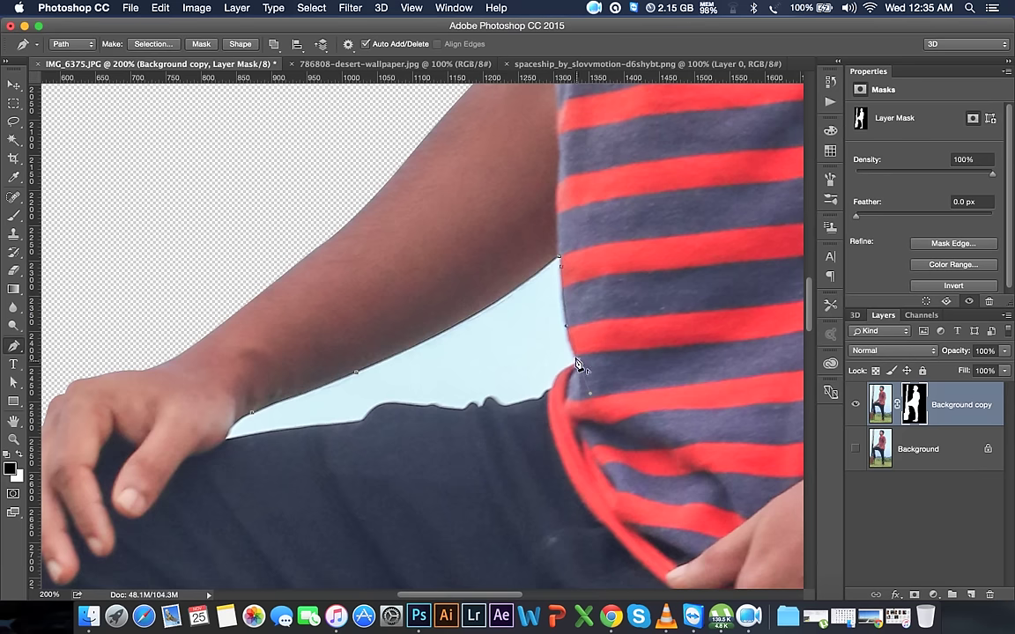
# - Continue the path along the trousers edge and close it back at the wrist
pyautogui.click(536, 398)
pyautogui.click(508, 408)
pyautogui.click(493, 403)
pyautogui.moveTo(484, 407)
pyautogui.mouseDown()
pyautogui.moveTo(473, 426)
pyautogui.moveTo(482, 422)
pyautogui.mouseUp()
pyautogui.click(485, 409)
pyautogui.moveTo(465, 410); pyautogui.dragTo(457, 416)
pyautogui.click(431, 407)
pyautogui.moveTo(363, 420); pyautogui.dragTo(346, 450)
pyautogui.keyDown('alt'); pyautogui.click(363, 421); pyautogui.keyUp('alt')
pyautogui.moveTo(224, 440); pyautogui.dragTo(179, 448)
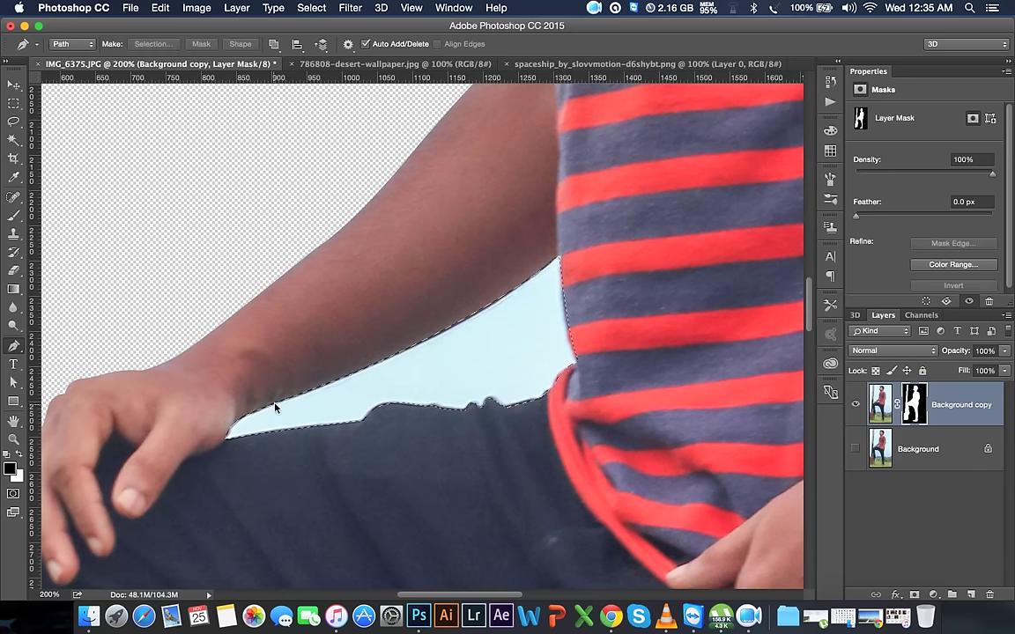
# - Zoom out to 100% and set up a hard round 175 px Brush
pyautogui.press('super+h')
pyautogui.press('super+minus')
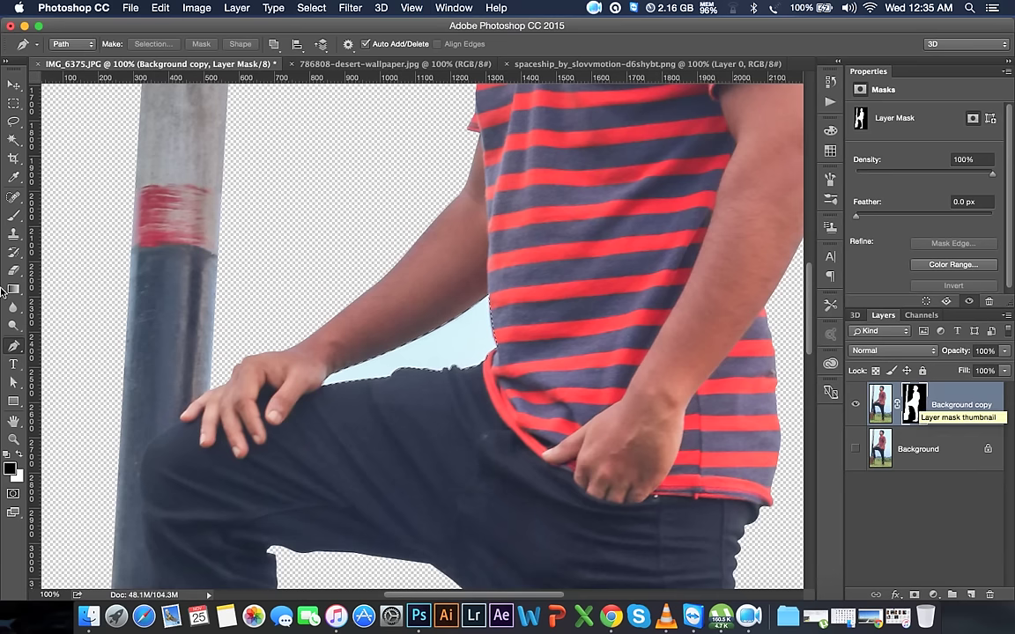
pyautogui.click(14, 214)
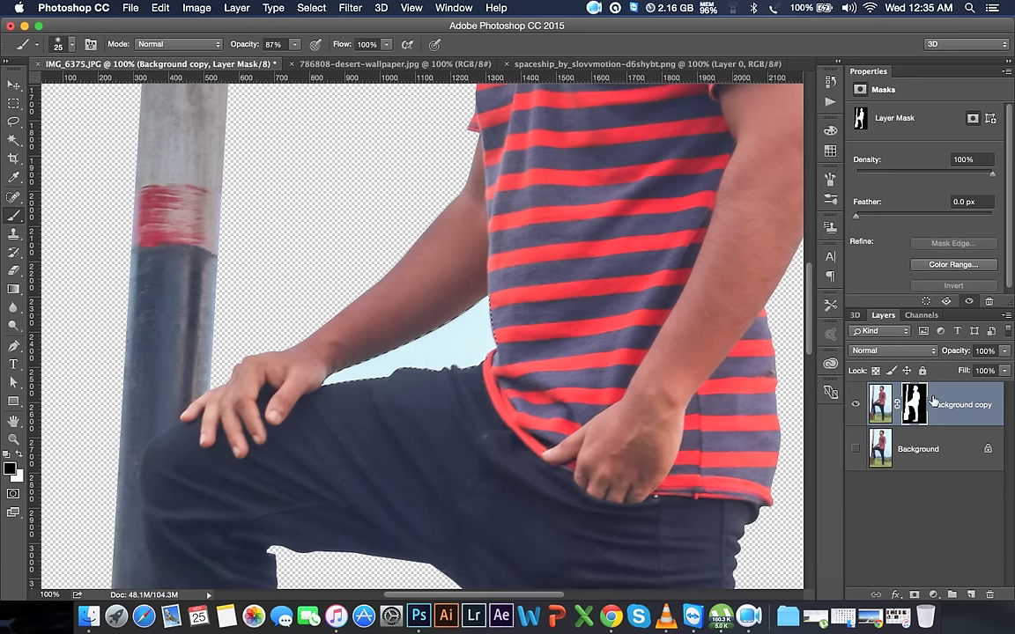
pyautogui.rightClick(534, 258)
pyautogui.moveTo(618, 288); pyautogui.dragTo(668, 297)
pyautogui.click(669, 385)
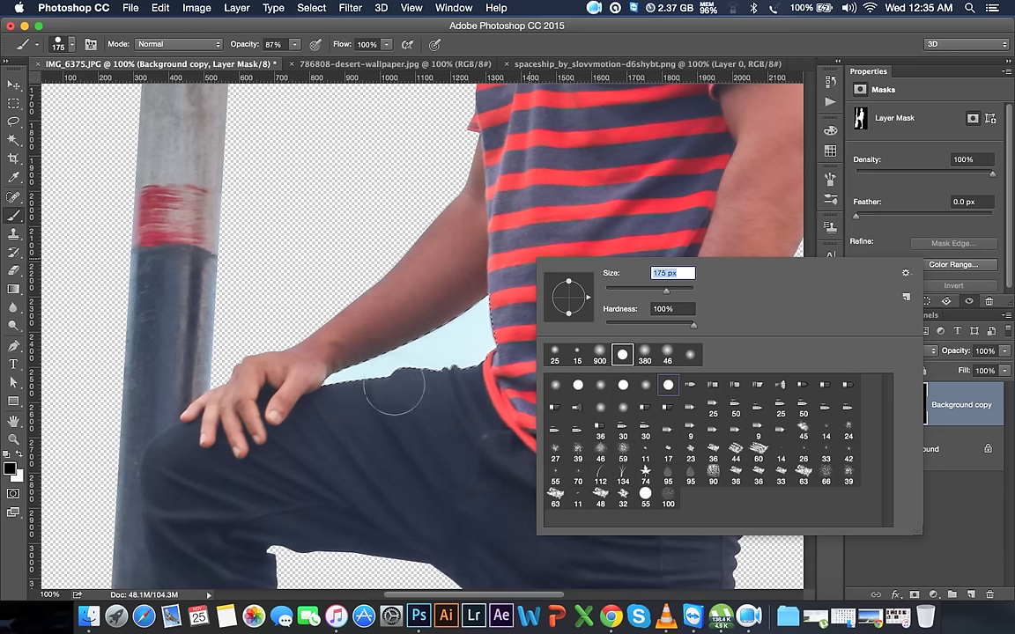
pyautogui.press('Return')
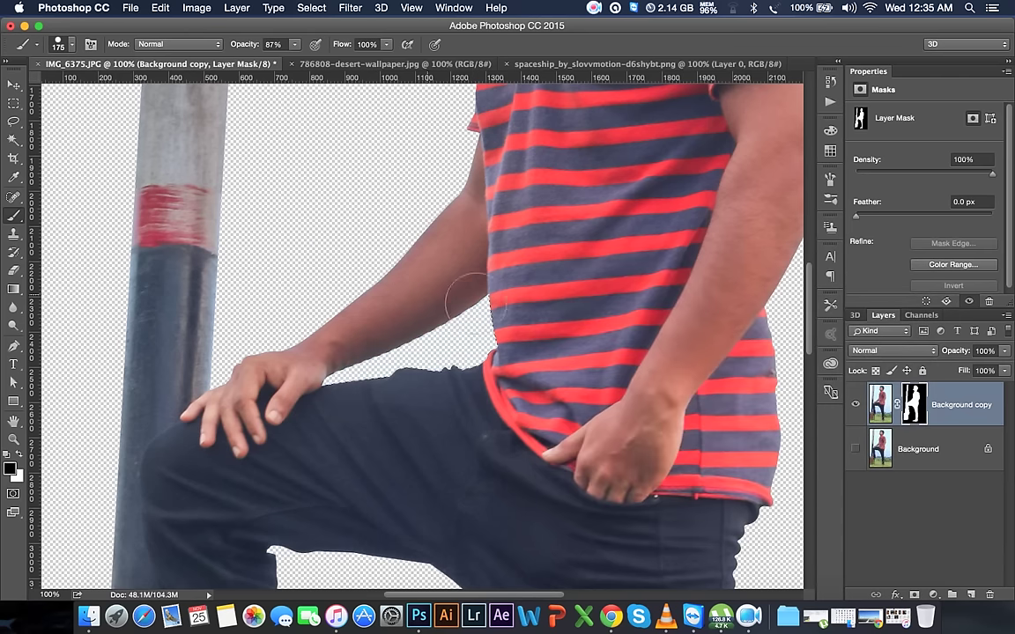
# - Deselect and scroll the view down and left toward the feet
pyautogui.press('super+d')
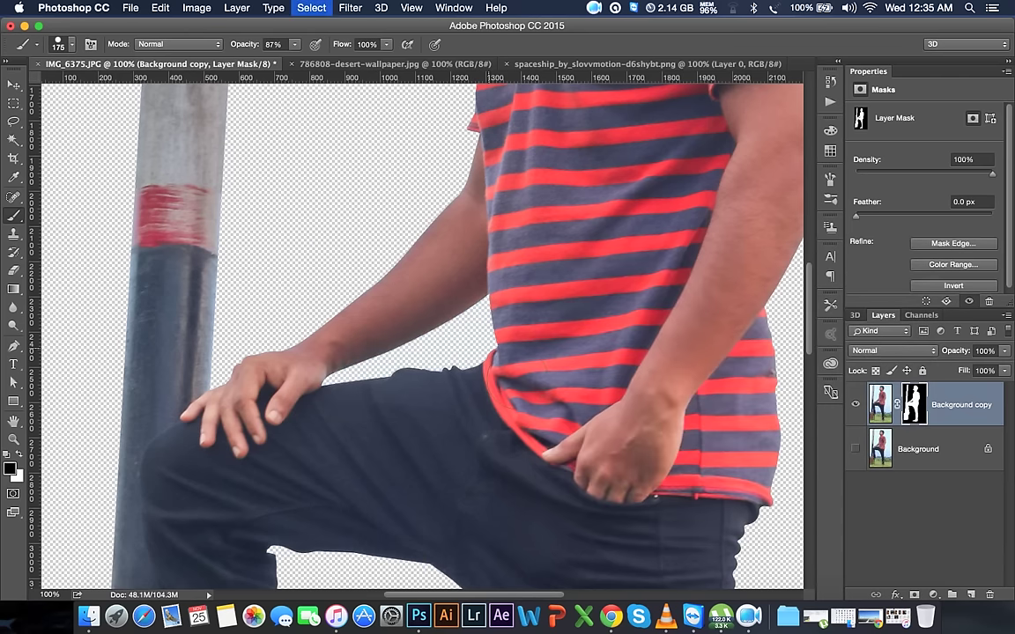
pyautogui.scroll(-2, 423, 360)
pyautogui.scroll(-5, 464, 274)
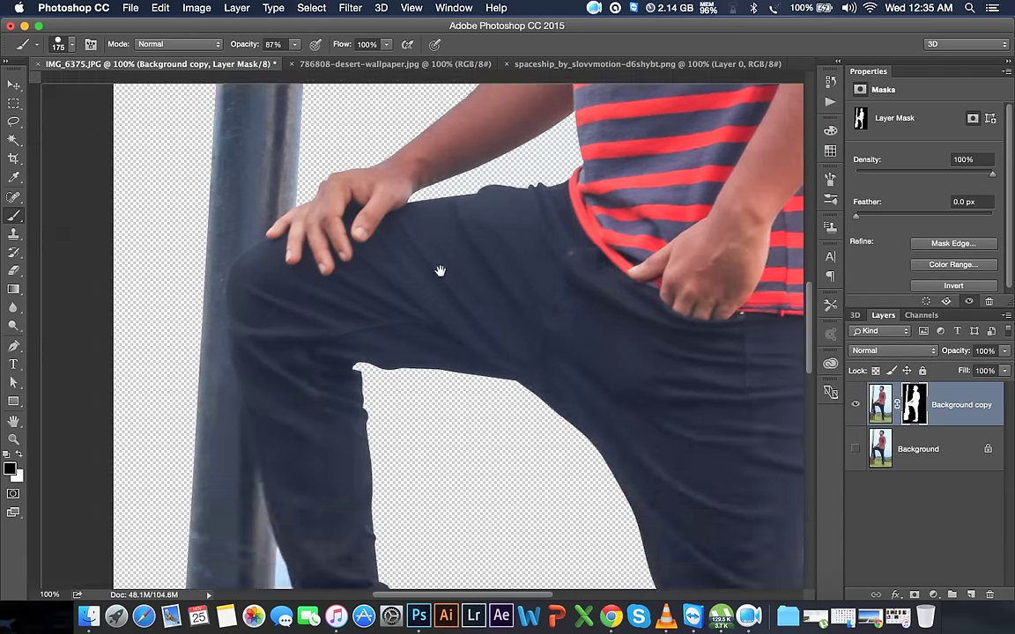
pyautogui.scroll(-2, 437, 273)
pyautogui.hscroll(-2, 430, 294)
pyautogui.scroll(-5, 445, 215)
pyautogui.hscroll(-2, 430, 356)
pyautogui.scroll(-5, 430, 356)
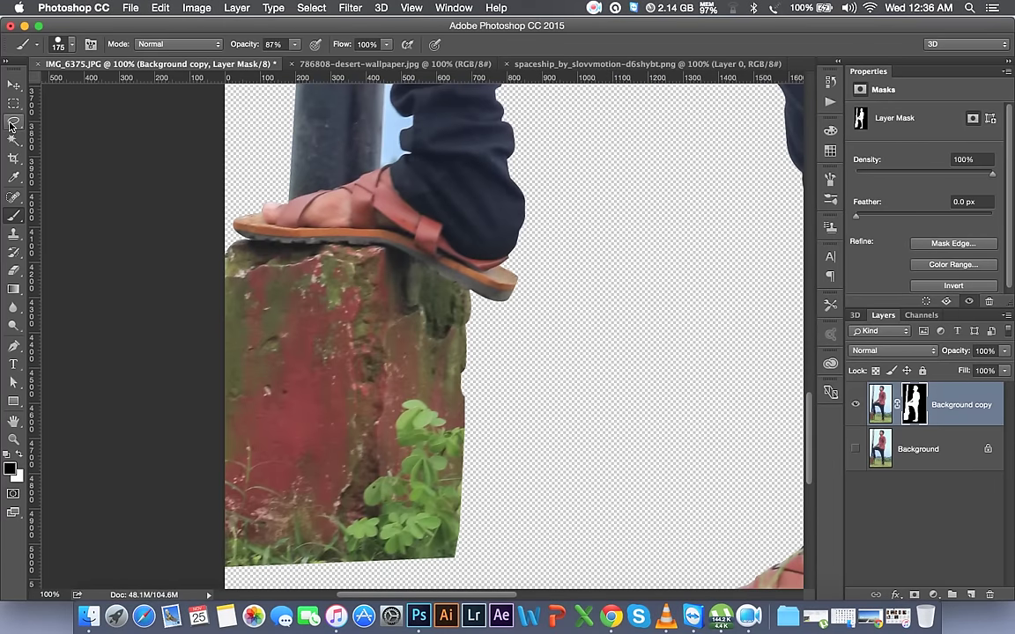
# - Trace a pen path from beside the sandal up the leg edge along the trouser folds
pyautogui.click(14, 346)
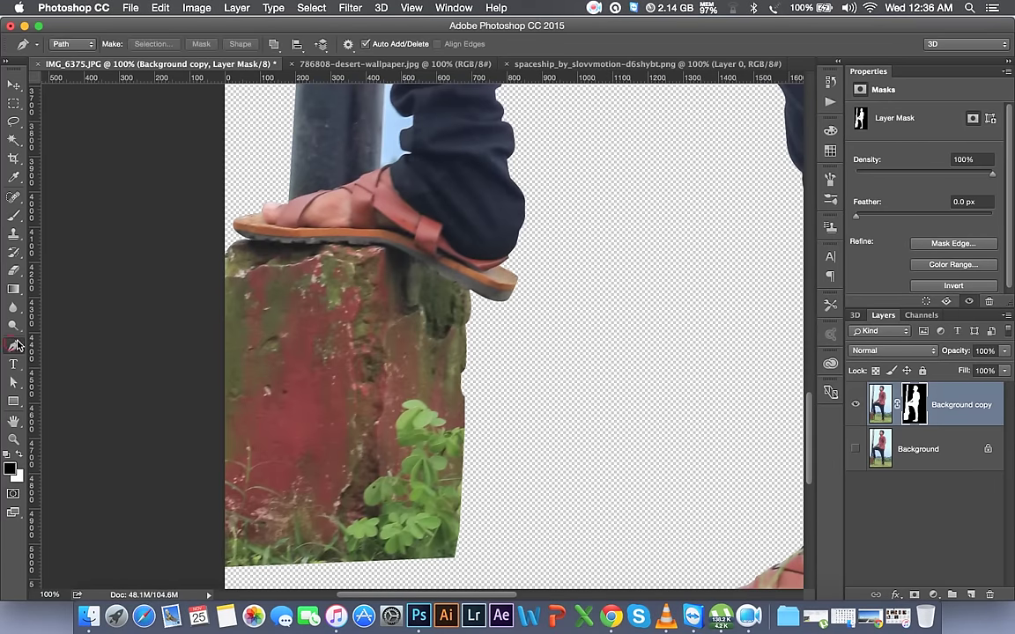
pyautogui.scroll(2, 377, 332)
pyautogui.scroll(2, 377, 333)
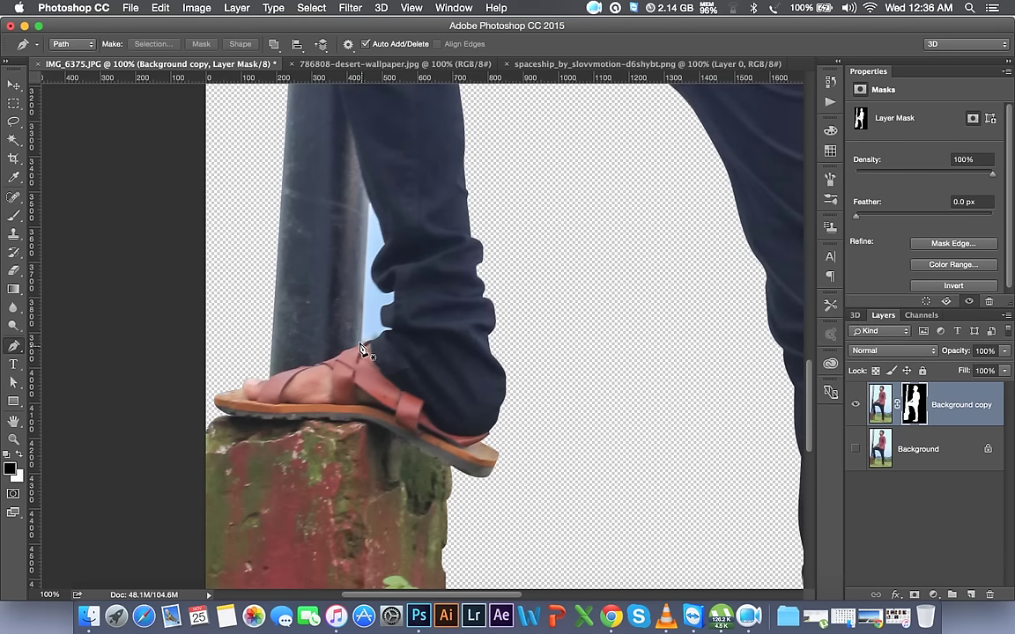
pyautogui.click(361, 346)
pyautogui.click(368, 202)
pyautogui.moveTo(386, 243); pyautogui.dragTo(397, 278)
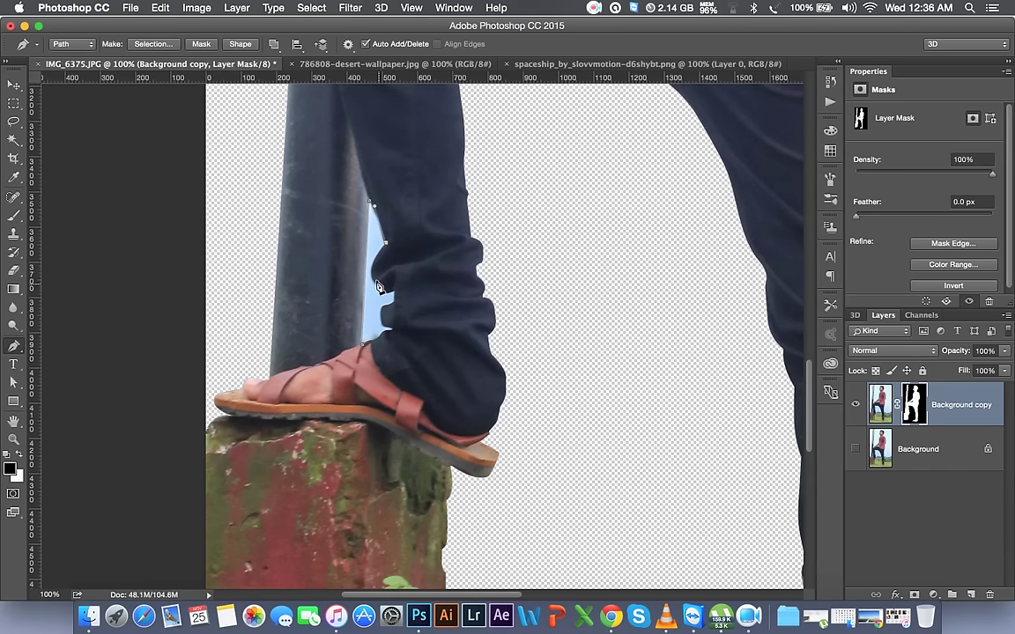
pyautogui.moveTo(367, 266); pyautogui.dragTo(382, 300)
pyautogui.click(376, 286)
pyautogui.click(385, 307)
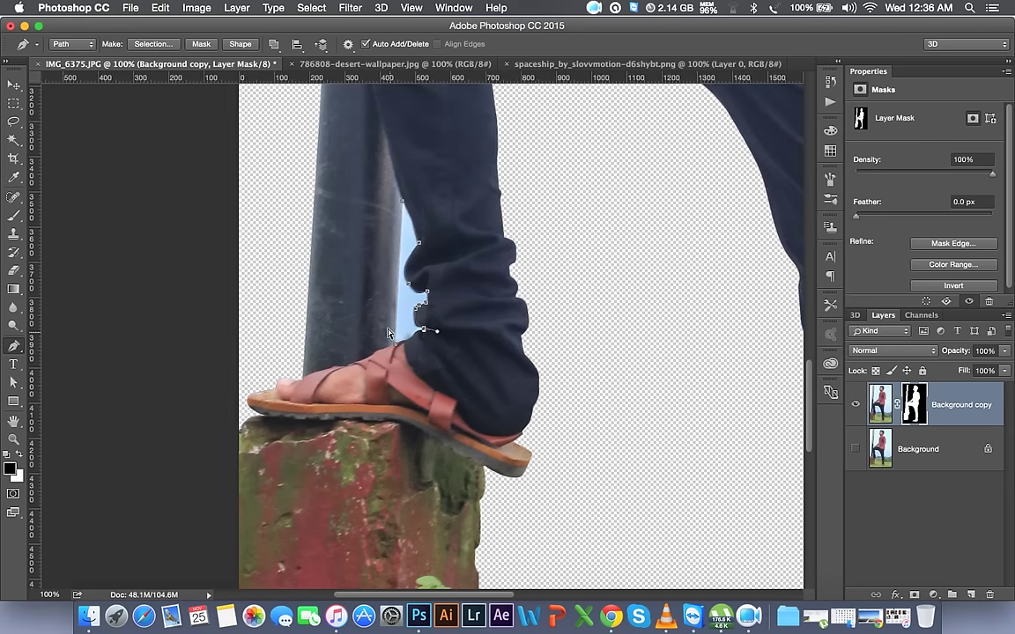
# - Continue the path down the trouser fold and close it around the sky sliver
pyautogui.scroll(5, 391, 335)
pyautogui.scroll(3, 424, 335)
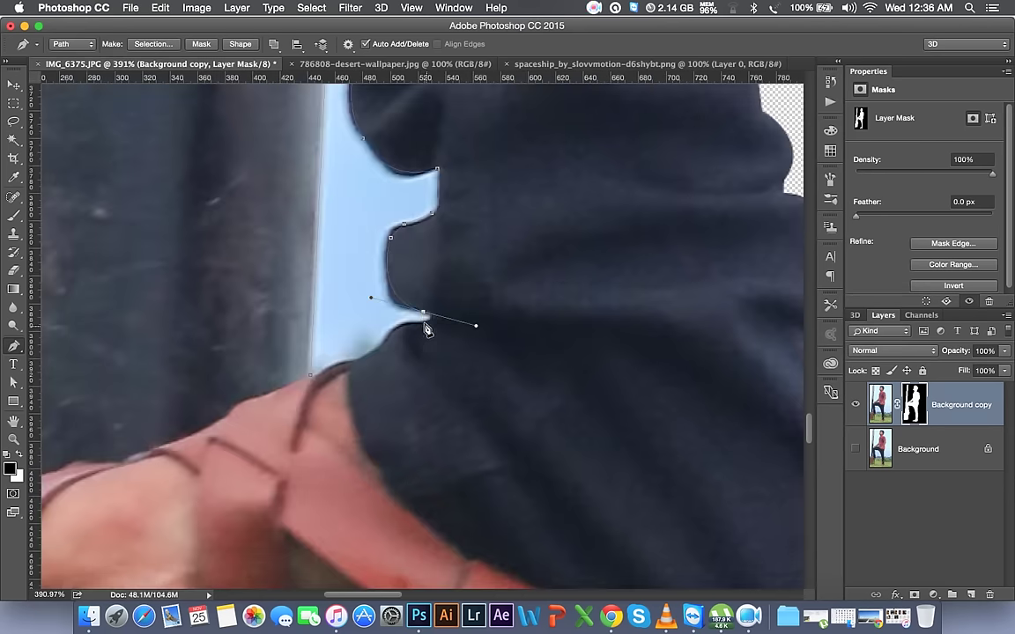
pyautogui.keyDown('alt'); pyautogui.click(423, 315); pyautogui.keyUp('alt')
pyautogui.click(400, 324)
pyautogui.click(387, 341)
pyautogui.click(359, 362)
pyautogui.click(328, 366)
pyautogui.click(313, 378)
# - Switch to the Brush and zoom out to view the whole figure
pyautogui.press('super+1')
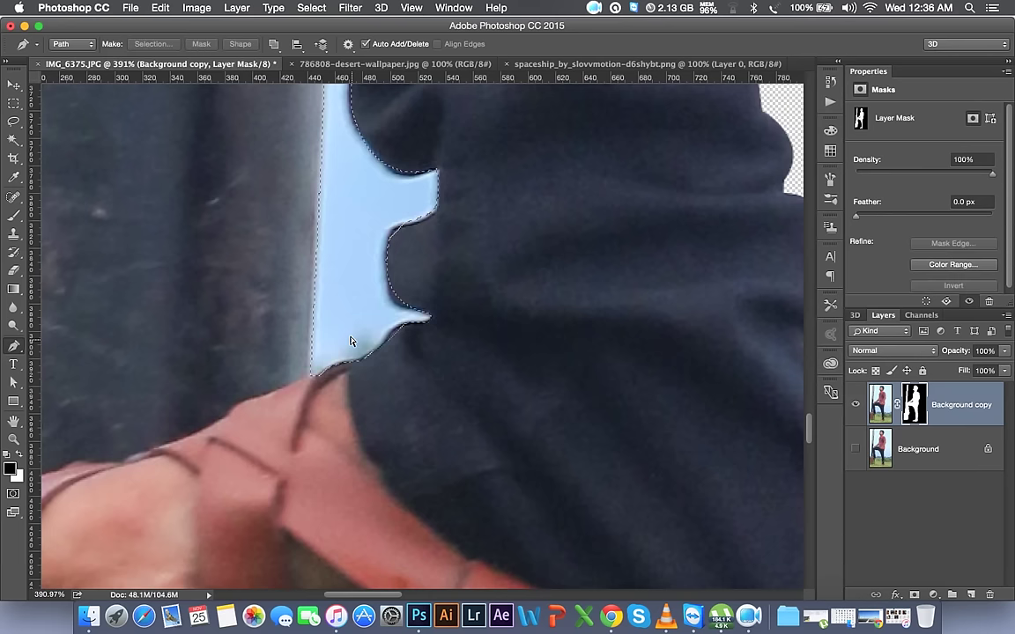
pyautogui.press('super+minus')
pyautogui.press('b')
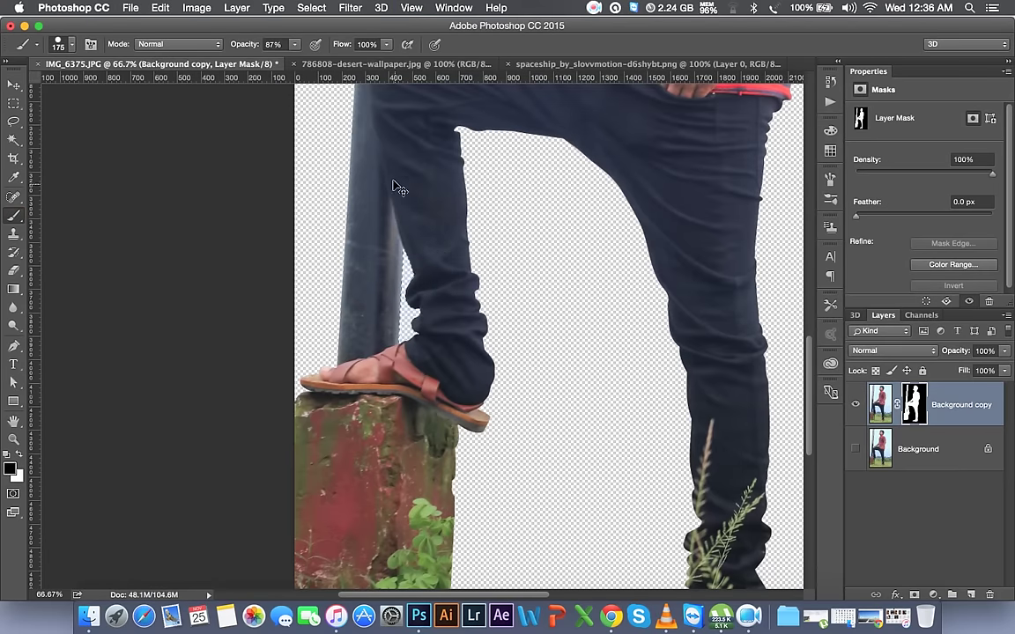
pyautogui.press('super+minus')
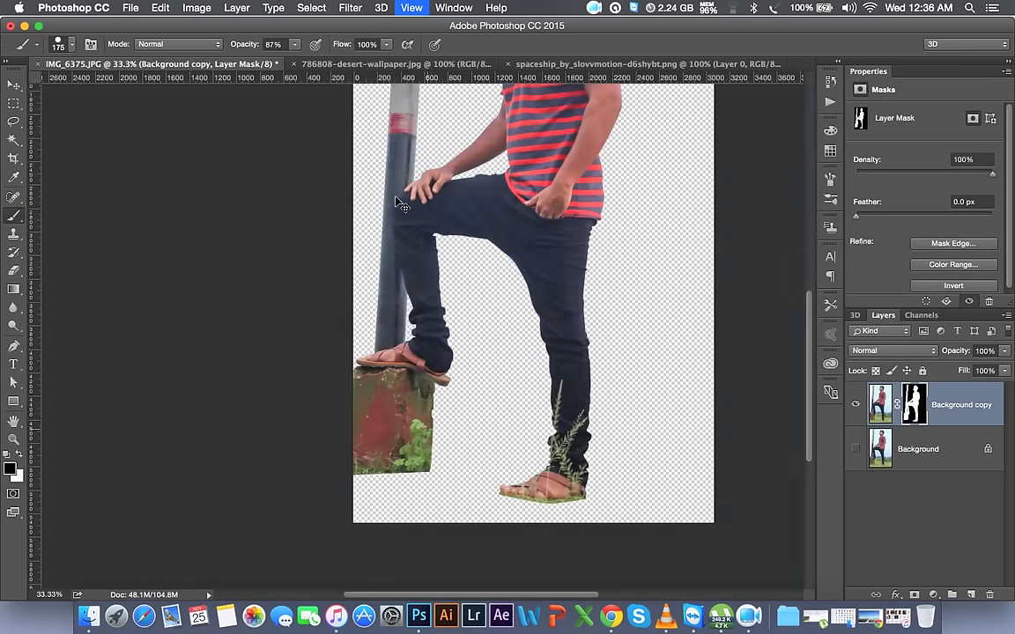
pyautogui.press('super+minus')
pyautogui.press('super+plus')
pyautogui.press('super+plus')
pyautogui.scroll(10, 464, 230)
pyautogui.scroll(-5, 472, 360)
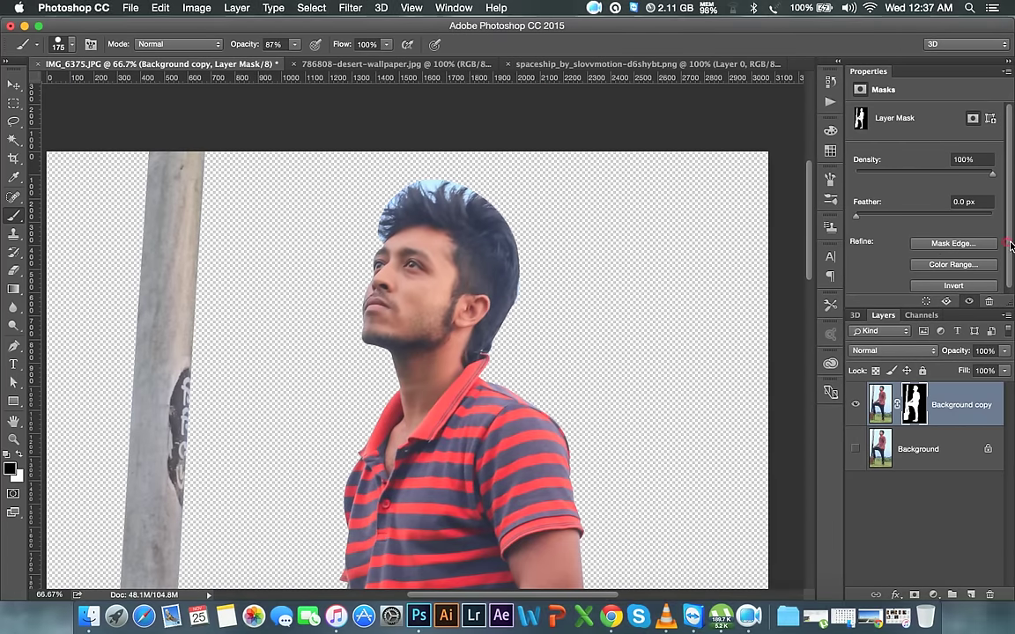
pyautogui.scroll(-1, 1011, 295)
# - Refine the mask with a 156 px Refine Radius brush stroked over the hair edge
pyautogui.rightClick(919, 406)
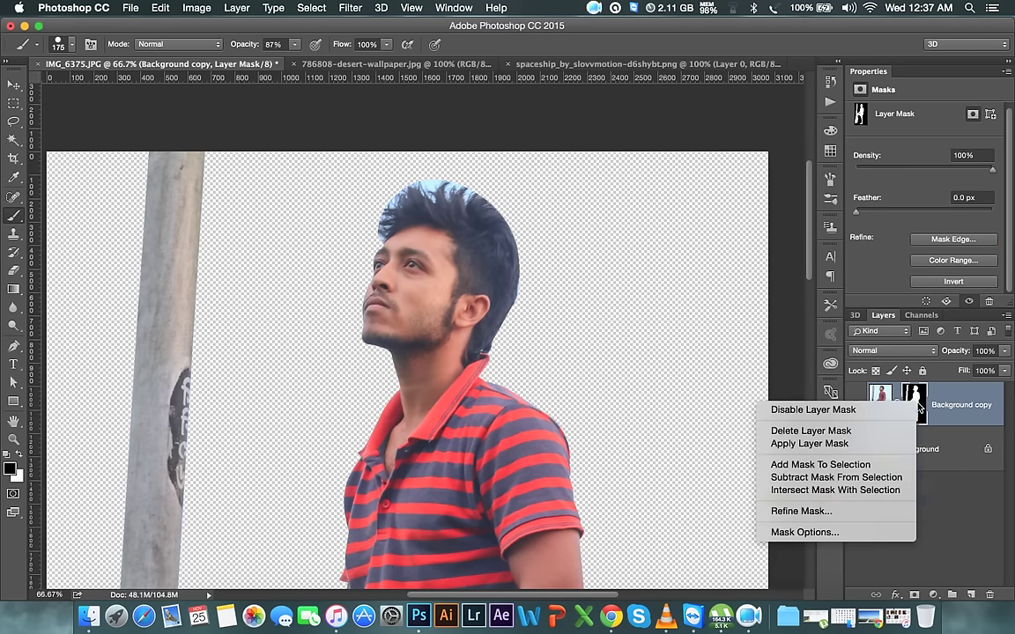
pyautogui.click(797, 511)
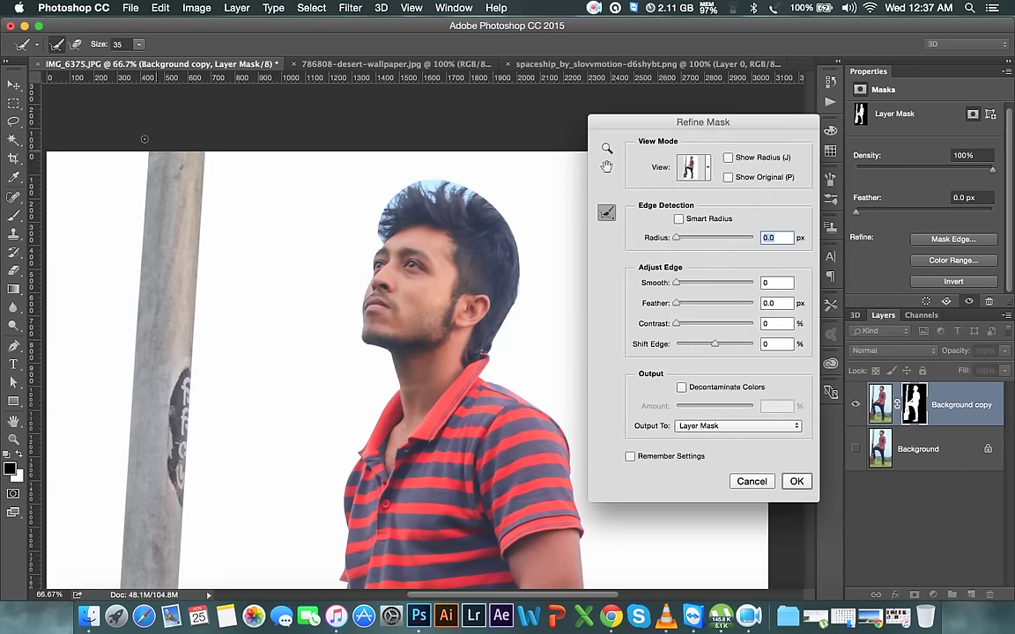
pyautogui.click(138, 44)
pyautogui.moveTo(128, 58); pyautogui.dragTo(200, 58)
pyautogui.moveTo(362, 237)
pyautogui.mouseDown()
pyautogui.moveTo(504, 212)
pyautogui.moveTo(533, 229)
pyautogui.moveTo(547, 306)
pyautogui.moveTo(522, 365)
pyautogui.mouseUp()
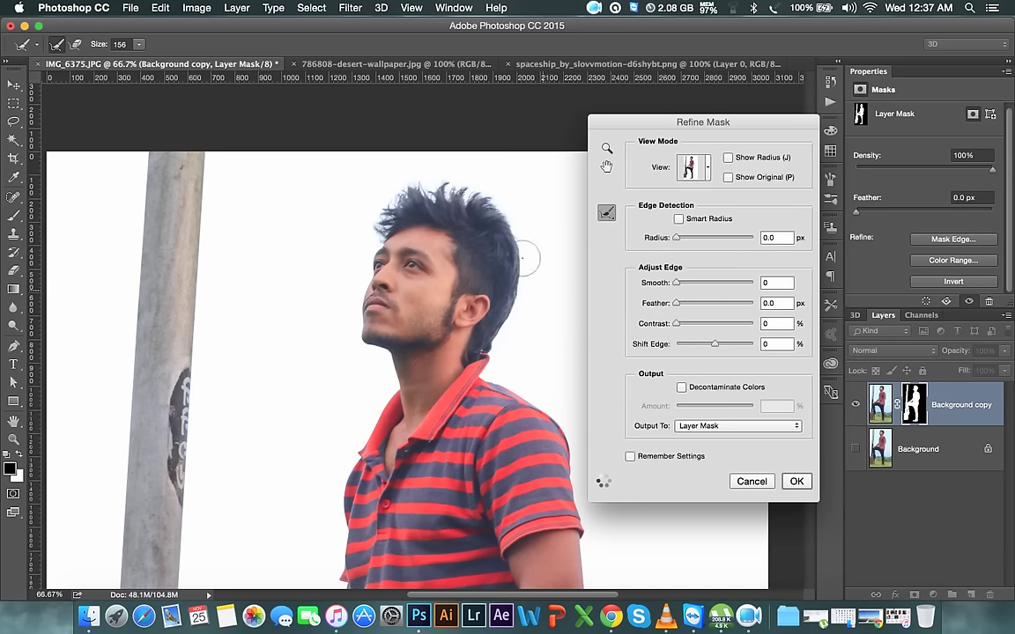
pyautogui.click(797, 482)
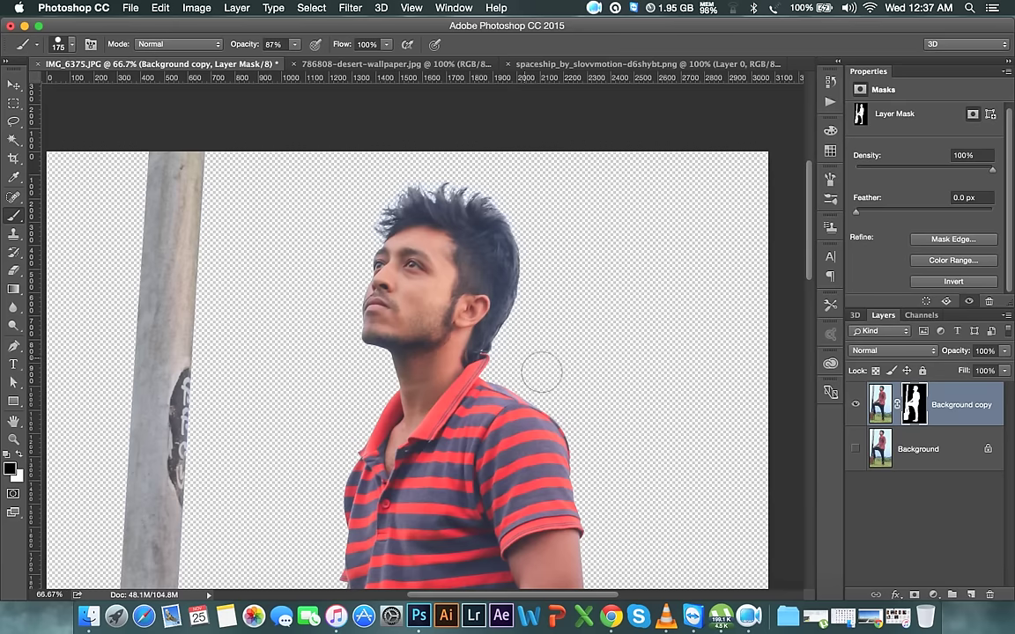
pyautogui.press('super+minus')
# - Heal two dark cheek spots on the layer image with the Spot Healing Brush
pyautogui.press('super+plus')
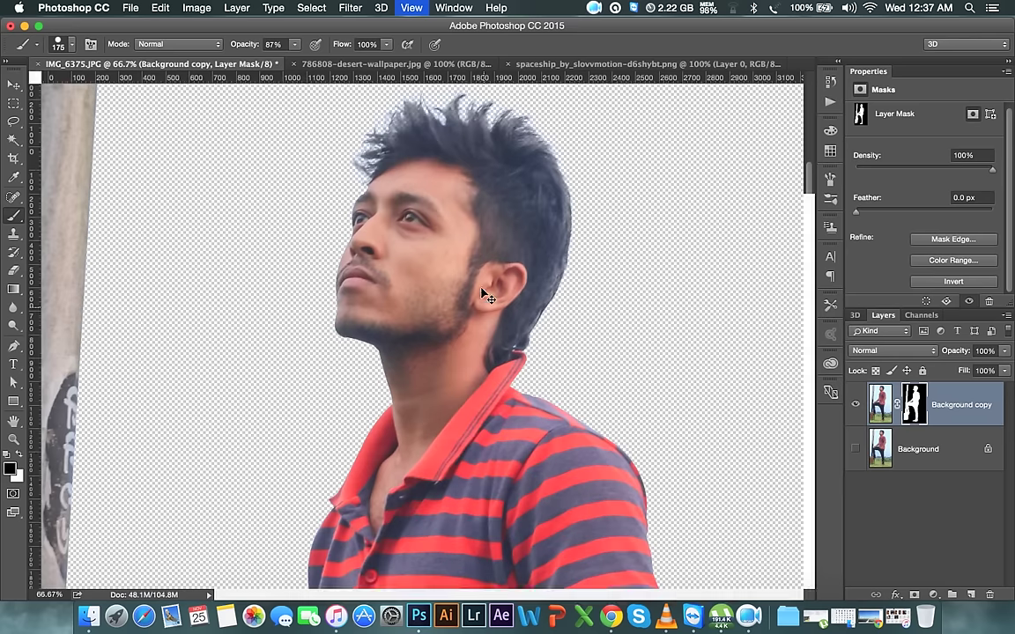
pyautogui.click(964, 405)
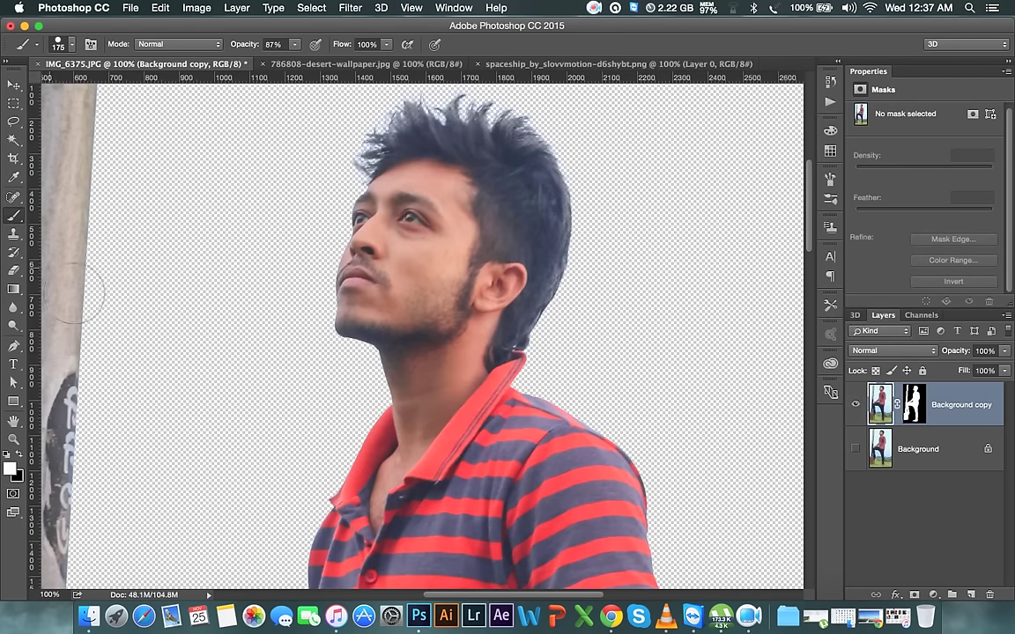
pyautogui.click(14, 195)
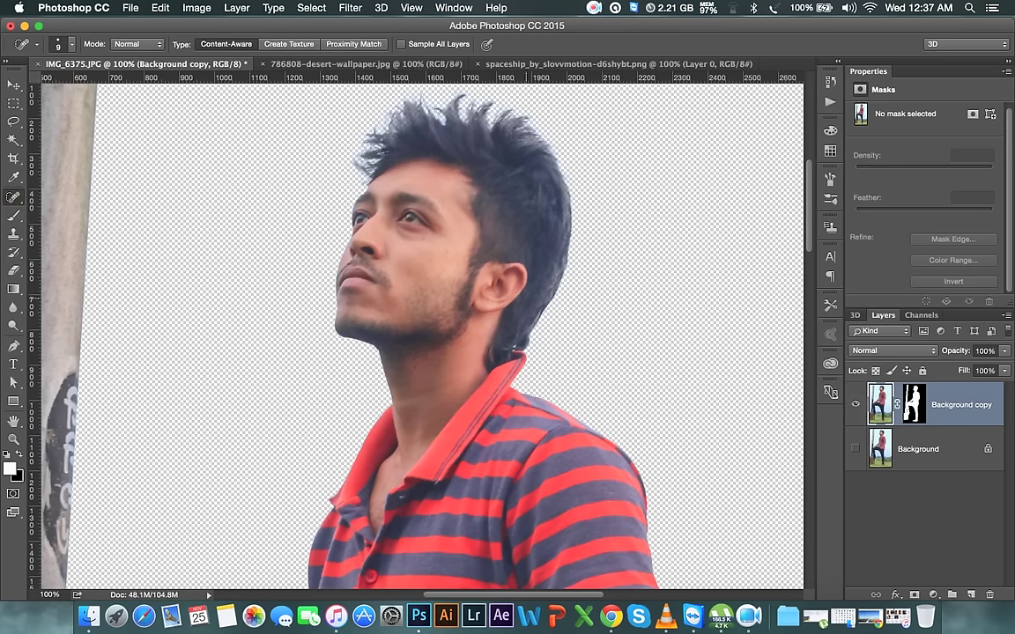
pyautogui.click(424, 241)
pyautogui.click(403, 275)
pyautogui.press('super+minus')
pyautogui.press('super+minus')
pyautogui.press('super+minus')
pyautogui.press('super+minus')
pyautogui.press('super+minus')
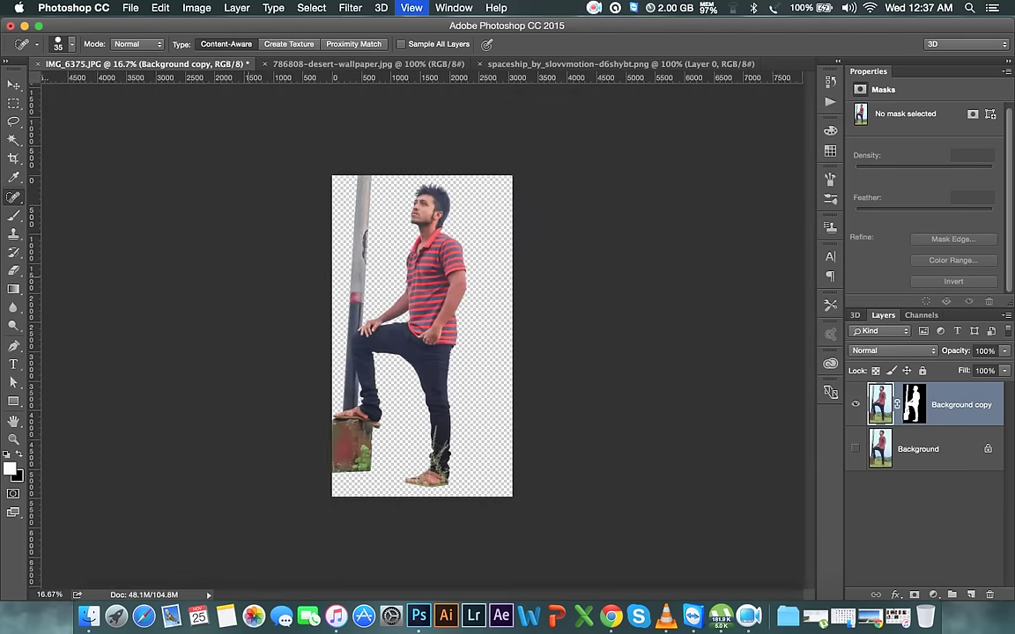
# - Select the Move tool and zoom to 100% on the lower leg
pyautogui.click(13, 84)
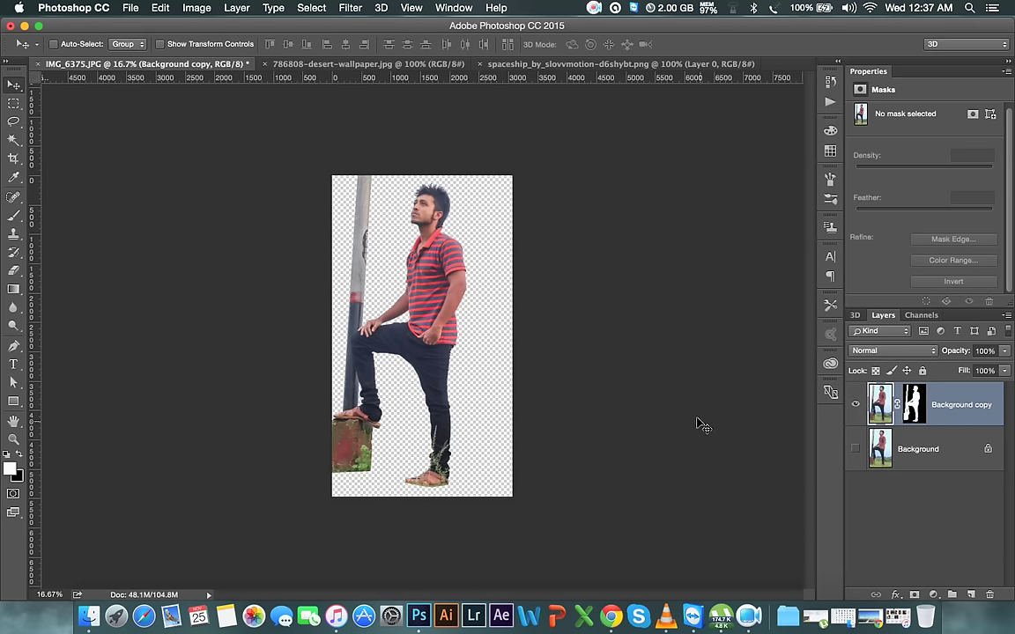
pyautogui.hotkey('ctrl', '+')
pyautogui.hotkey('ctrl', '+')
pyautogui.hotkey('ctrl', '+')
pyautogui.hotkey('ctrl', '+')
pyautogui.hotkey('ctrl', '+')
pyautogui.moveTo(526, 431); pyautogui.dragTo(538, 304)
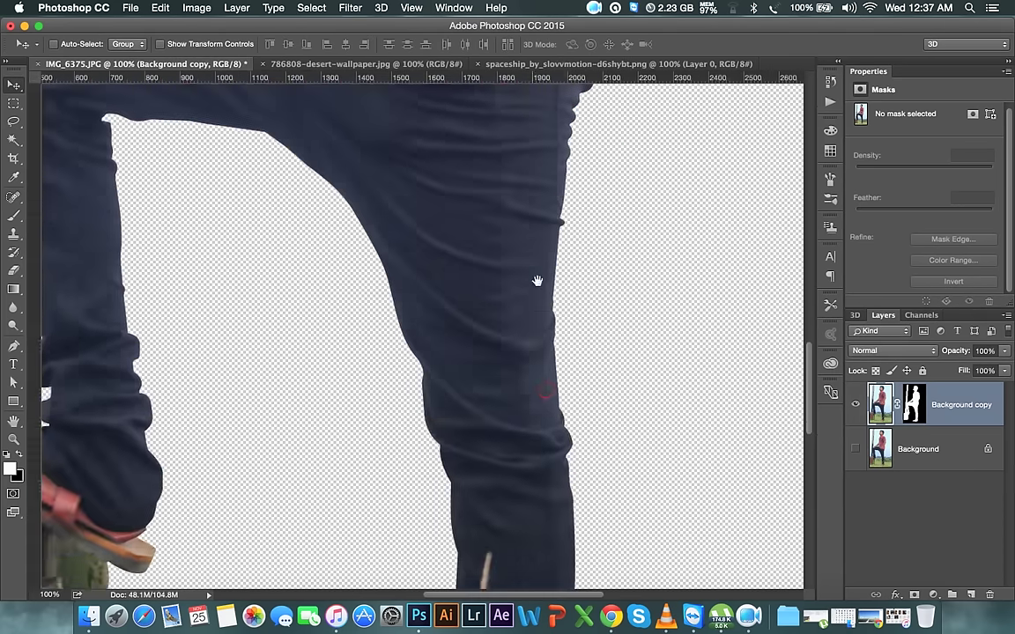
pyautogui.scroll(-6, 538, 305)
pyautogui.scroll(-3, 562, 266)
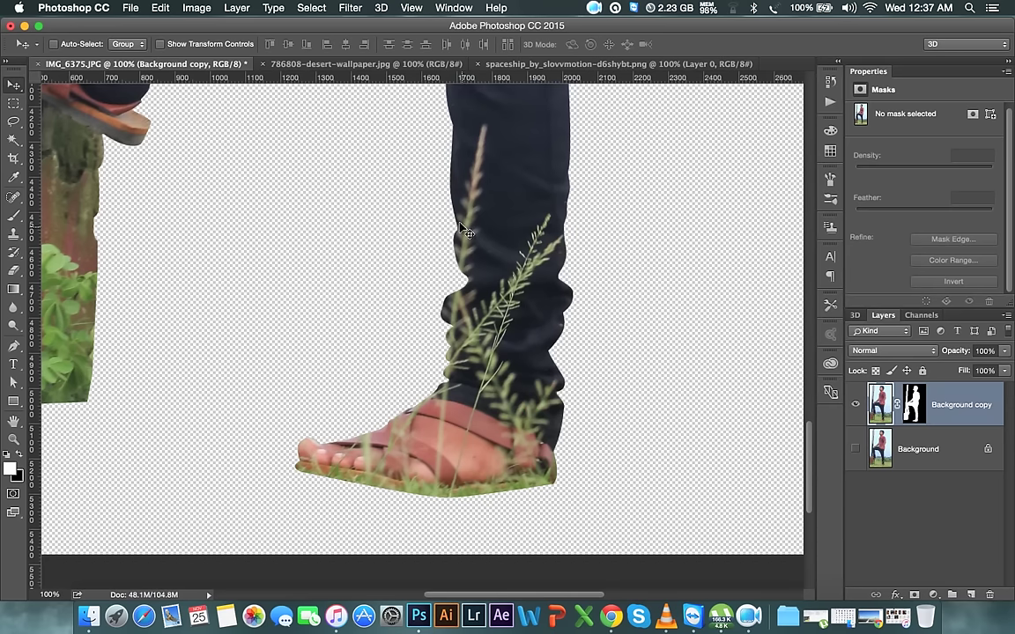
# - Bake Background copy's mask into its pixels, load the figure as a selection, and pick Clone Stamp
pyautogui.rightClick(968, 401)
pyautogui.click(872, 166)
pyautogui.rightClick(947, 402)
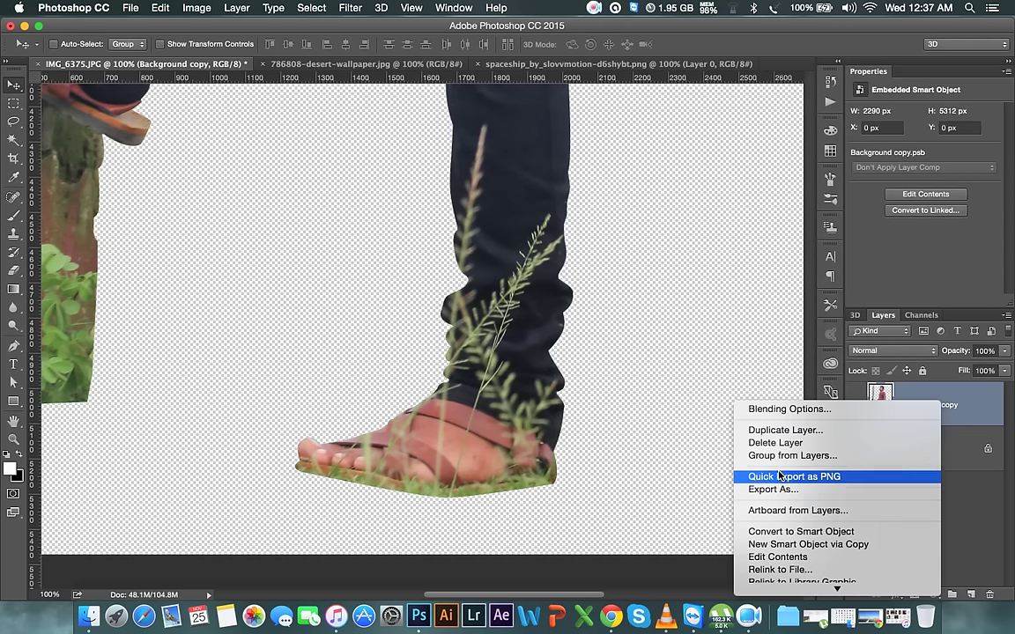
pyautogui.click(861, 461)
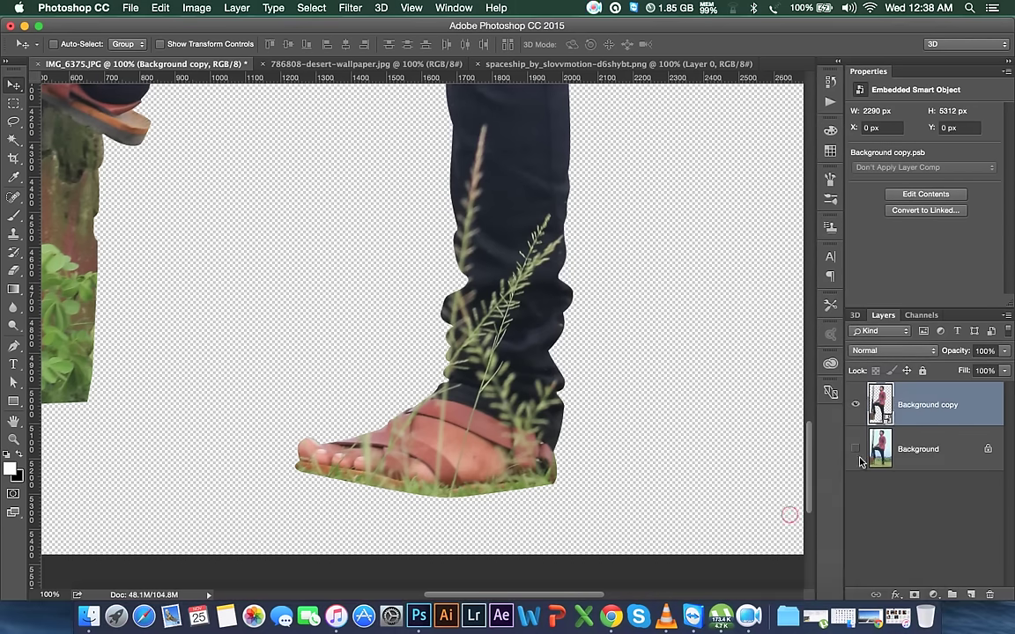
pyautogui.keyDown('super'); pyautogui.click(885, 405); pyautogui.keyUp('super')
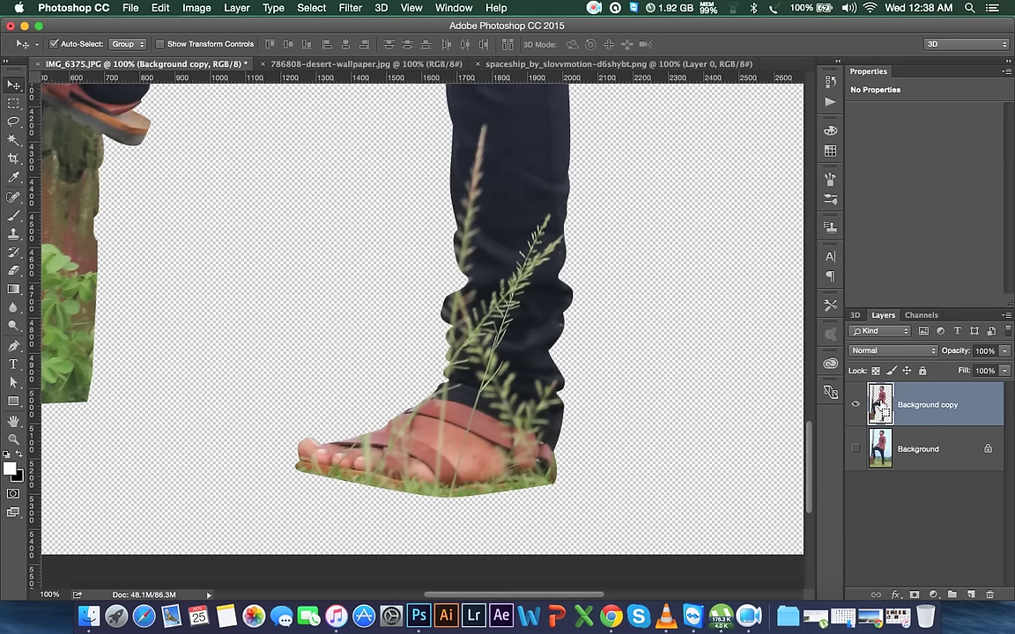
pyautogui.click(14, 234)
# - Enlarge the Clone Stamp to about 87 px and clone denim over the main grass stalk
pyautogui.rightClick(526, 178)
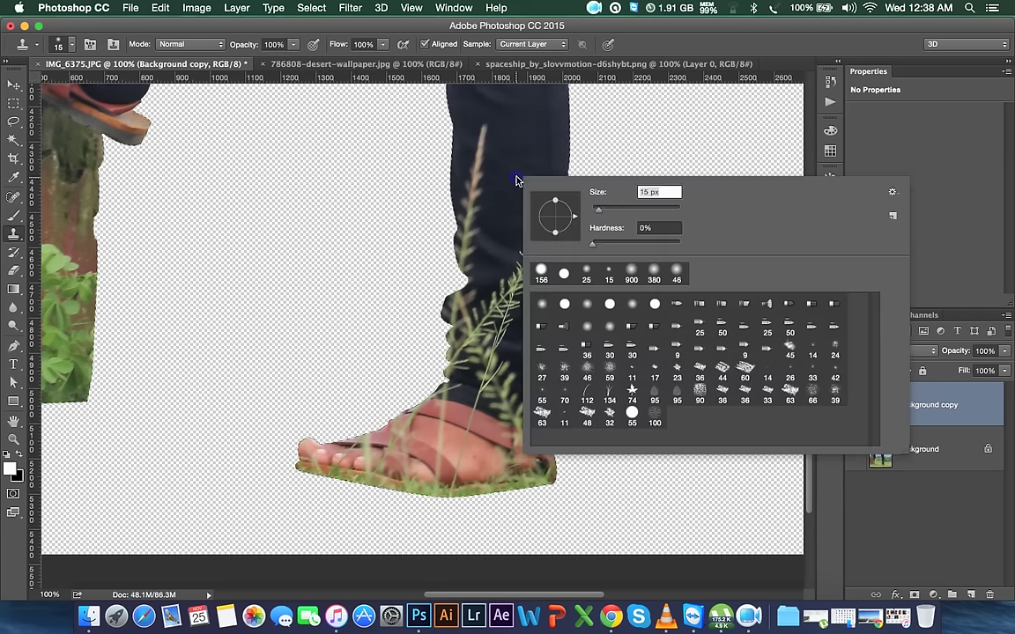
pyautogui.moveTo(595, 208); pyautogui.dragTo(624, 216)
pyautogui.press('Return')
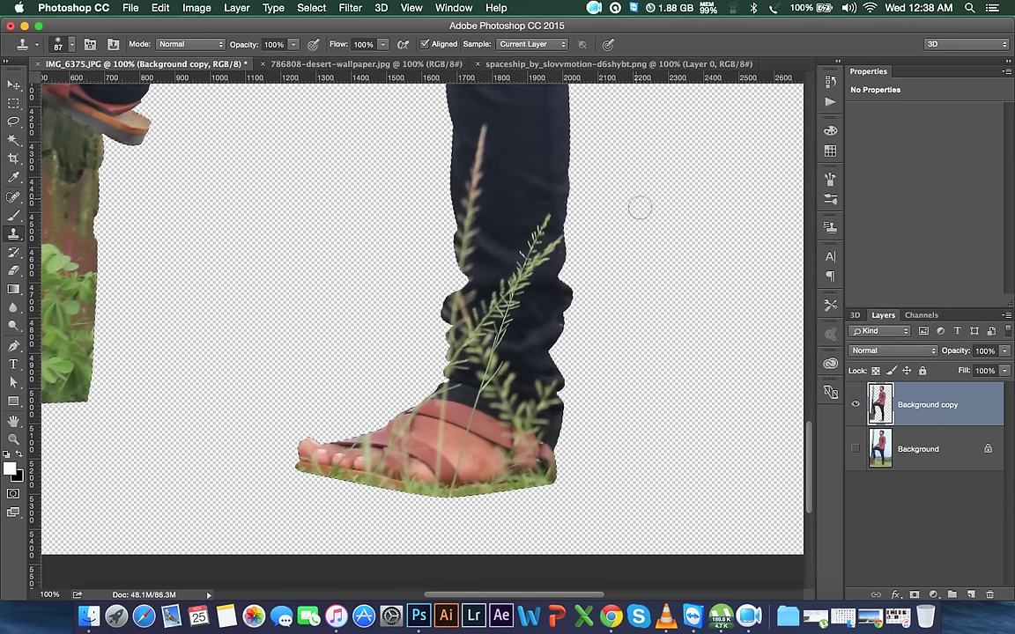
pyautogui.keyDown('alt'); pyautogui.click(520, 130); pyautogui.keyUp('alt')
pyautogui.moveTo(486, 128); pyautogui.dragTo(476, 260)
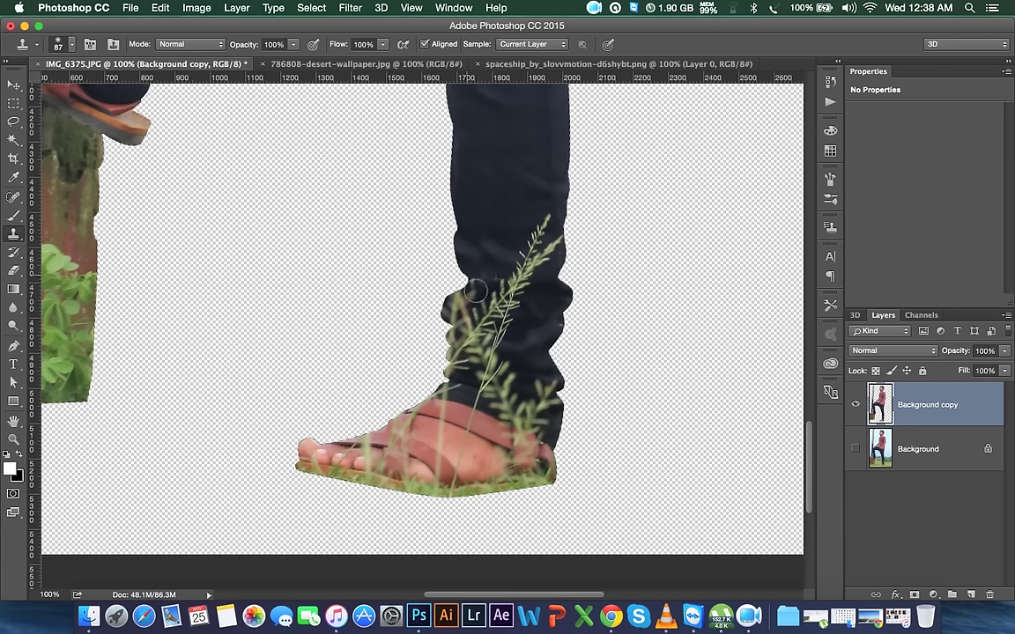
# - Clone denim over the remaining grass tips on the lower jeans
pyautogui.keyDown('alt'); pyautogui.click(503, 221); pyautogui.keyUp('alt')
pyautogui.moveTo(546, 218); pyautogui.dragTo(566, 248)
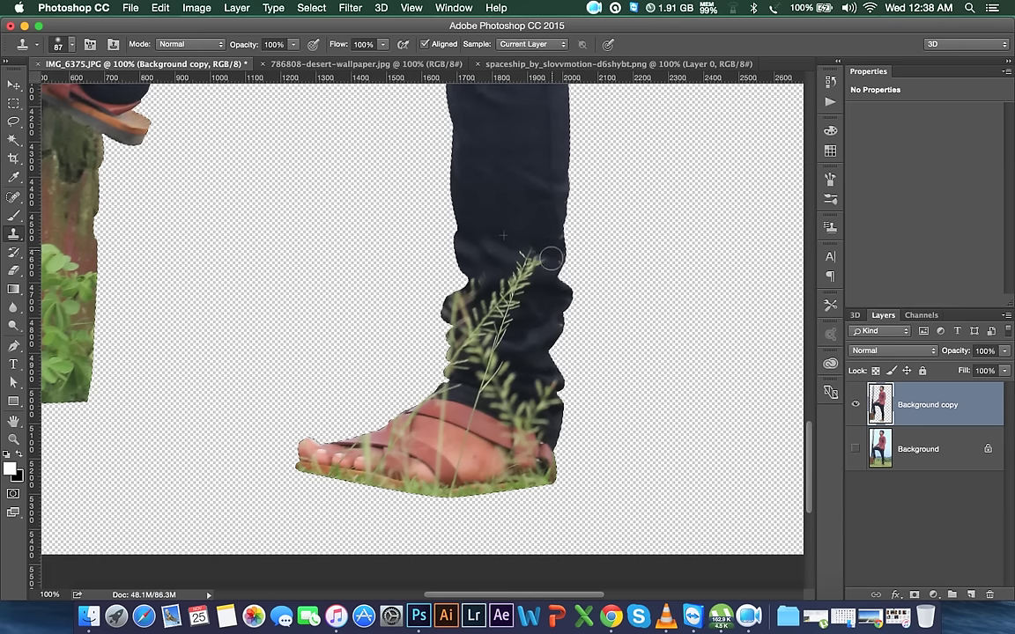
pyautogui.keyDown('alt'); pyautogui.click(509, 208); pyautogui.keyUp('alt')
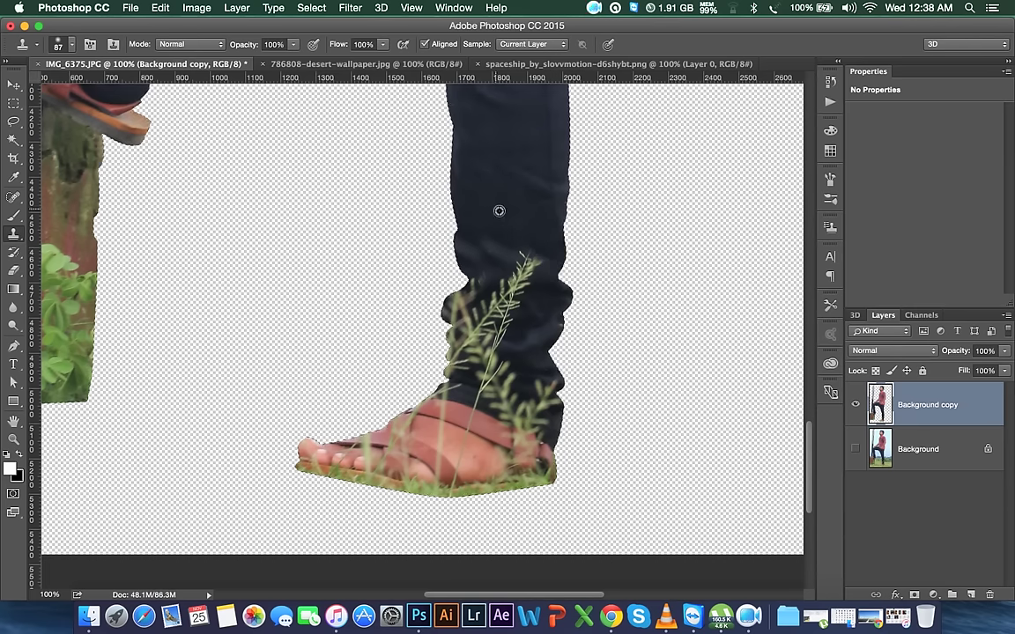
pyautogui.moveTo(529, 250); pyautogui.dragTo(538, 261)
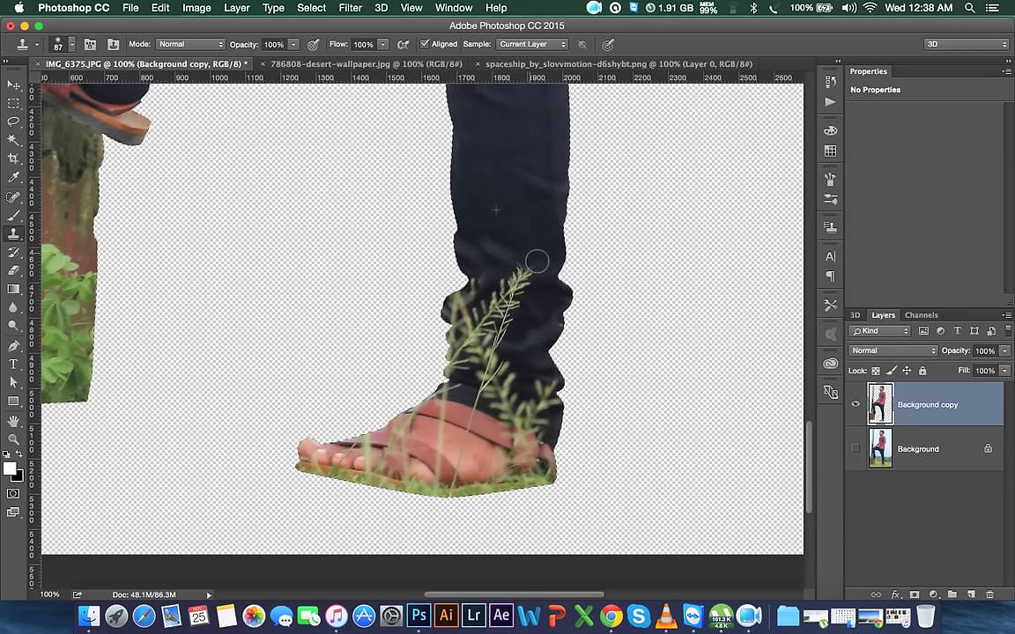
pyautogui.keyDown('alt'); pyautogui.click(476, 246); pyautogui.keyUp('alt')
pyautogui.moveTo(519, 276)
pyautogui.mouseDown()
pyautogui.moveTo(532, 280)
pyautogui.moveTo(525, 297)
pyautogui.moveTo(495, 287)
pyautogui.moveTo(526, 274)
pyautogui.mouseUp()
# - Paint cloned denim over the grass around the ankle
pyautogui.keyDown('alt'); pyautogui.click(546, 322); pyautogui.keyUp('alt')
pyautogui.moveTo(539, 302)
pyautogui.mouseDown()
pyautogui.moveTo(502, 304)
pyautogui.moveTo(515, 335)
pyautogui.moveTo(507, 299)
pyautogui.mouseUp()
pyautogui.moveTo(474, 305); pyautogui.dragTo(459, 318)
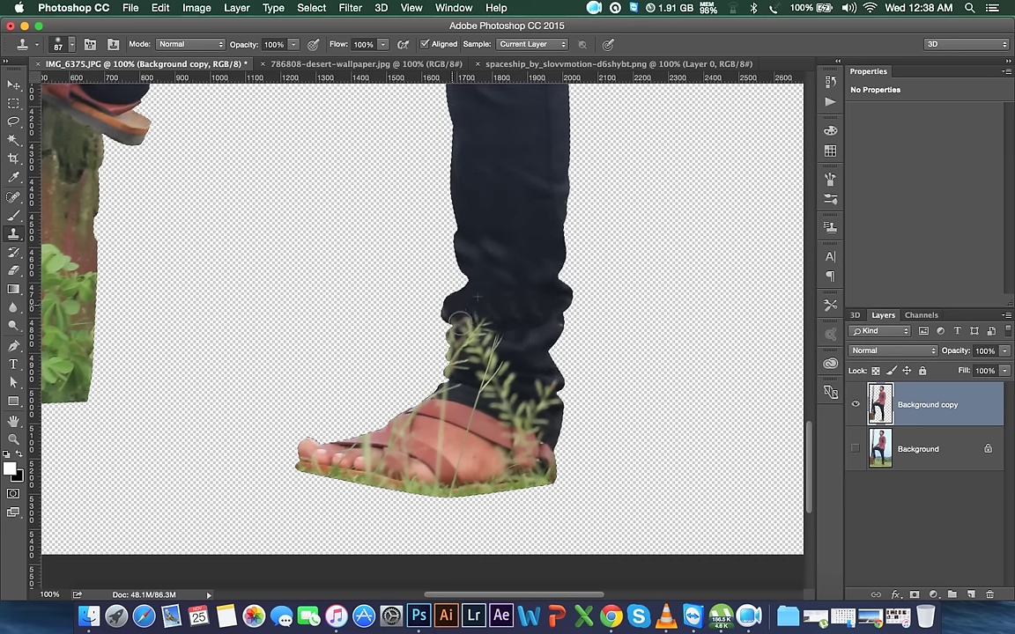
pyautogui.keyDown('alt'); pyautogui.click(505, 223); pyautogui.keyUp('alt')
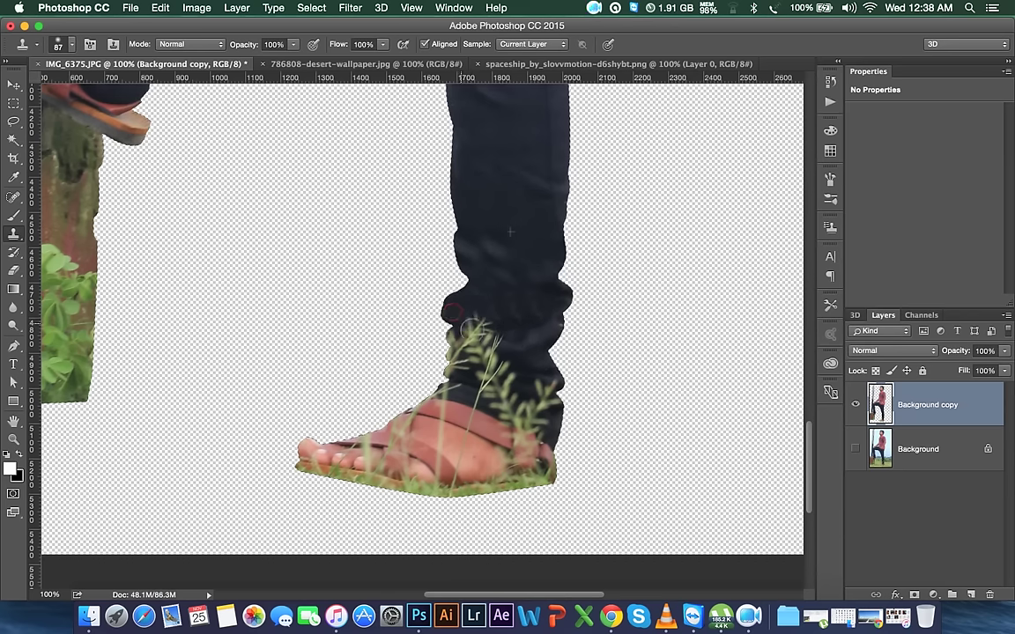
pyautogui.moveTo(473, 329); pyautogui.dragTo(494, 317)
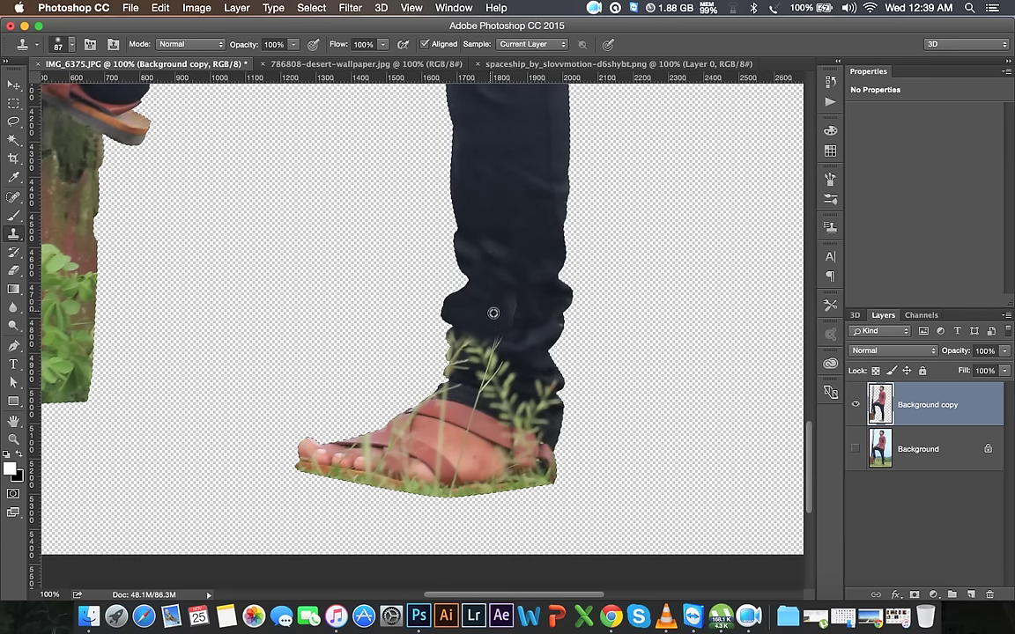
pyautogui.keyDown('alt'); pyautogui.click(489, 312); pyautogui.keyUp('alt')
pyautogui.moveTo(519, 318)
pyautogui.mouseDown()
pyautogui.moveTo(486, 350)
pyautogui.moveTo(461, 357)
pyautogui.moveTo(466, 366)
pyautogui.mouseUp()
pyautogui.keyDown('alt'); pyautogui.click(483, 296); pyautogui.keyUp('alt')
pyautogui.keyDown('alt'); pyautogui.click(498, 333); pyautogui.keyUp('alt')
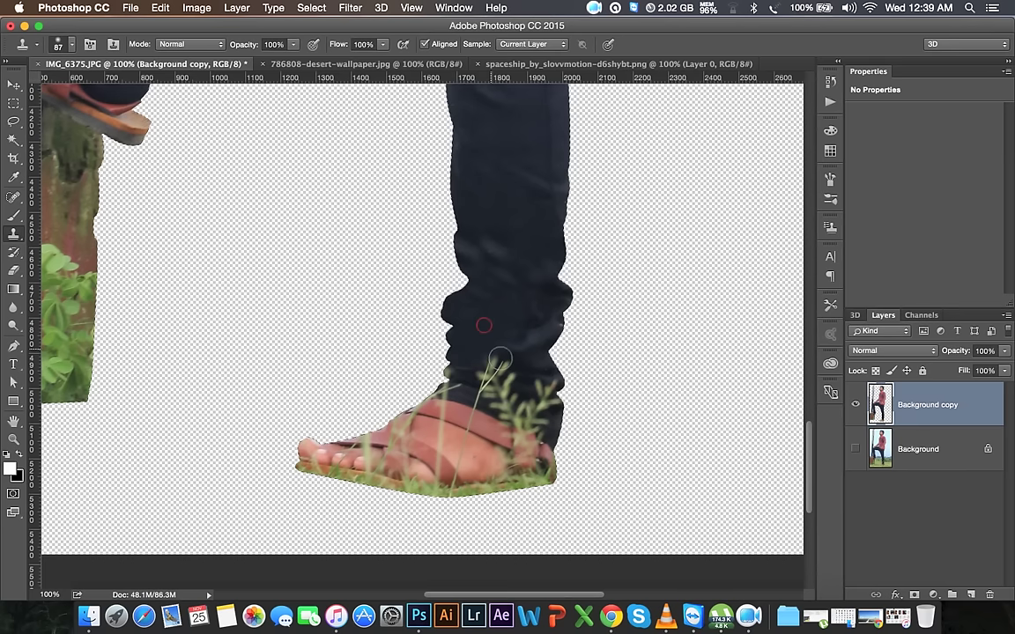
# - Clean the jeans' left ankle edge and the grass over the sandal
pyautogui.keyDown('alt'); pyautogui.click(491, 353); pyautogui.keyUp('alt')
pyautogui.moveTo(476, 340); pyautogui.dragTo(460, 373)
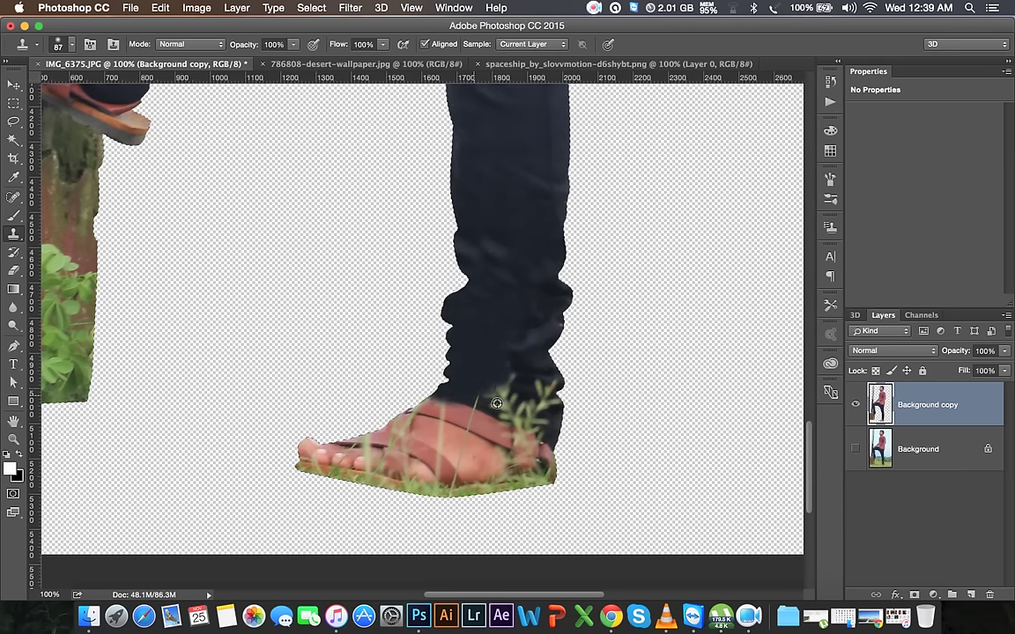
pyautogui.moveTo(491, 368); pyautogui.dragTo(483, 404)
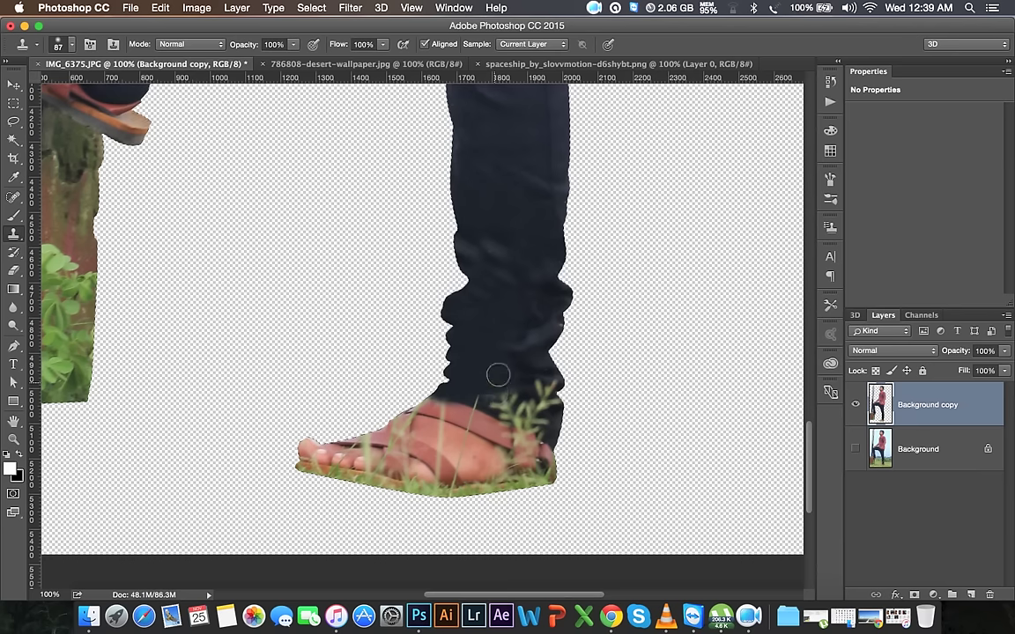
pyautogui.keyDown('alt'); pyautogui.click(482, 363); pyautogui.keyUp('alt')
pyautogui.moveTo(555, 396)
pyautogui.mouseDown()
pyautogui.moveTo(516, 416)
pyautogui.moveTo(503, 403)
pyautogui.mouseUp()
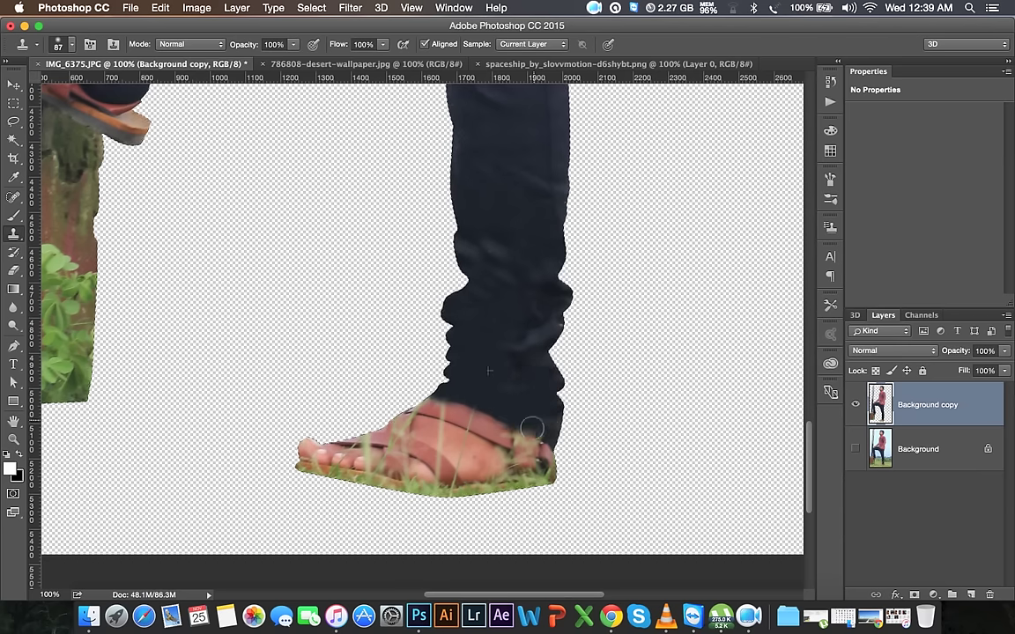
pyautogui.moveTo(451, 394); pyautogui.dragTo(430, 384)
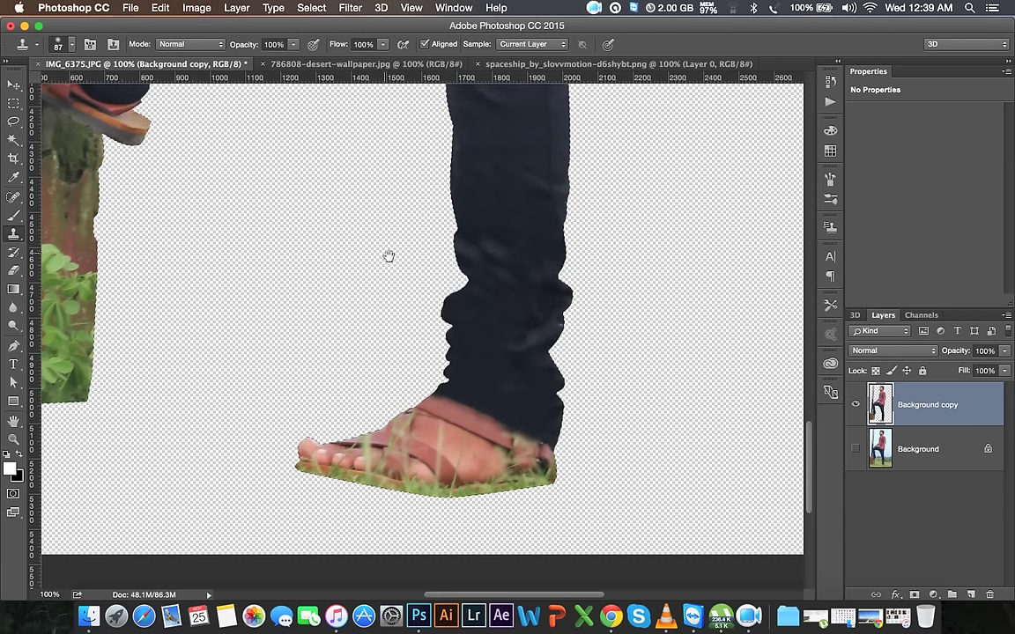
pyautogui.scroll(5, 389, 256)
pyautogui.scroll(3, 457, 356)
# - Sample the pillar's red stone and clone it over the pillar's lower-left edge
pyautogui.hscroll(-5, 461, 353)
pyautogui.hscroll(-5, 462, 354)
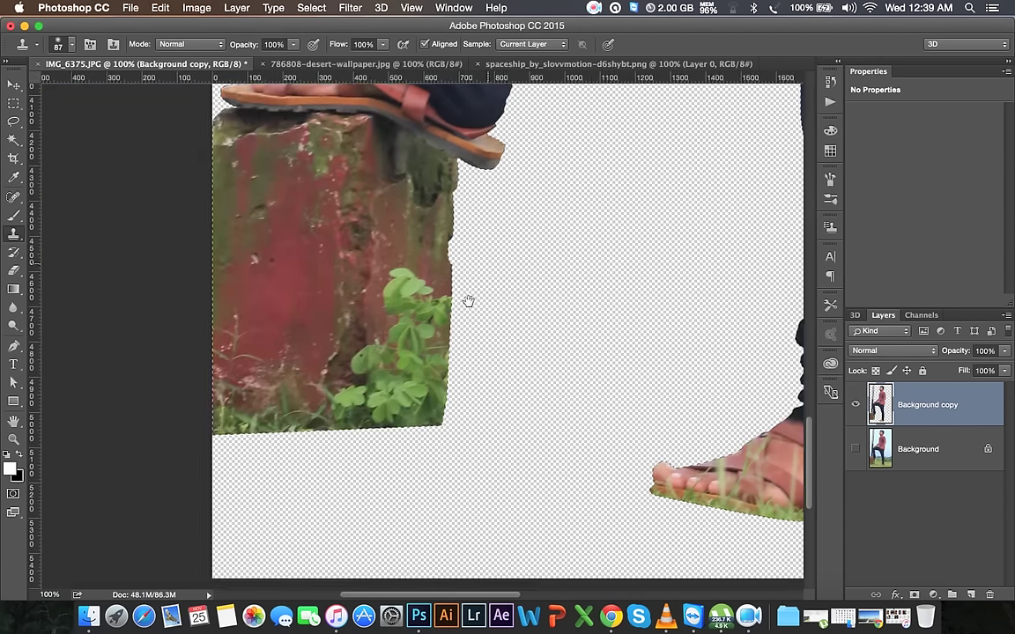
pyautogui.keyDown('alt'); pyautogui.click(281, 289); pyautogui.keyUp('alt')
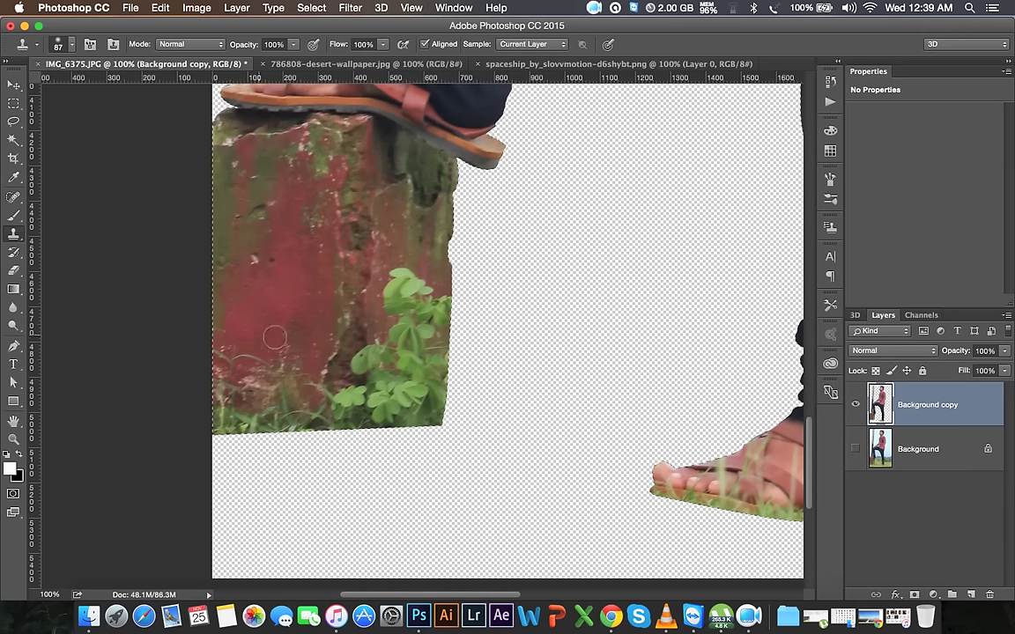
pyautogui.moveTo(233, 352)
pyautogui.mouseDown()
pyautogui.moveTo(263, 371)
pyautogui.moveTo(212, 431)
pyautogui.mouseUp()
pyautogui.moveTo(226, 333)
pyautogui.mouseDown()
pyautogui.moveTo(221, 380)
pyautogui.moveTo(264, 438)
pyautogui.mouseUp()
pyautogui.moveTo(236, 351); pyautogui.dragTo(251, 335)
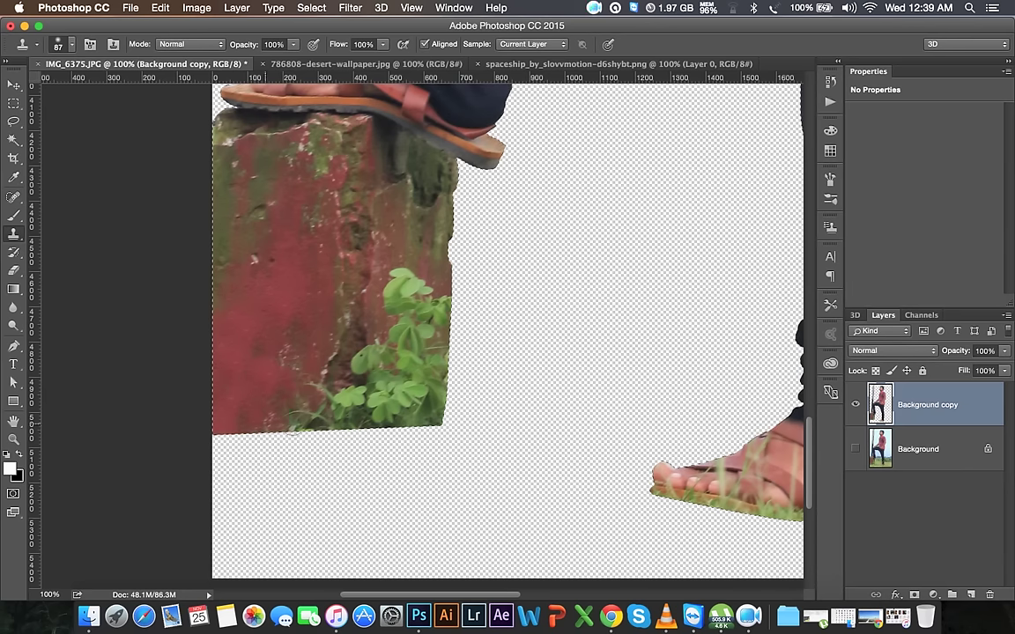
pyautogui.moveTo(287, 380); pyautogui.dragTo(306, 329)
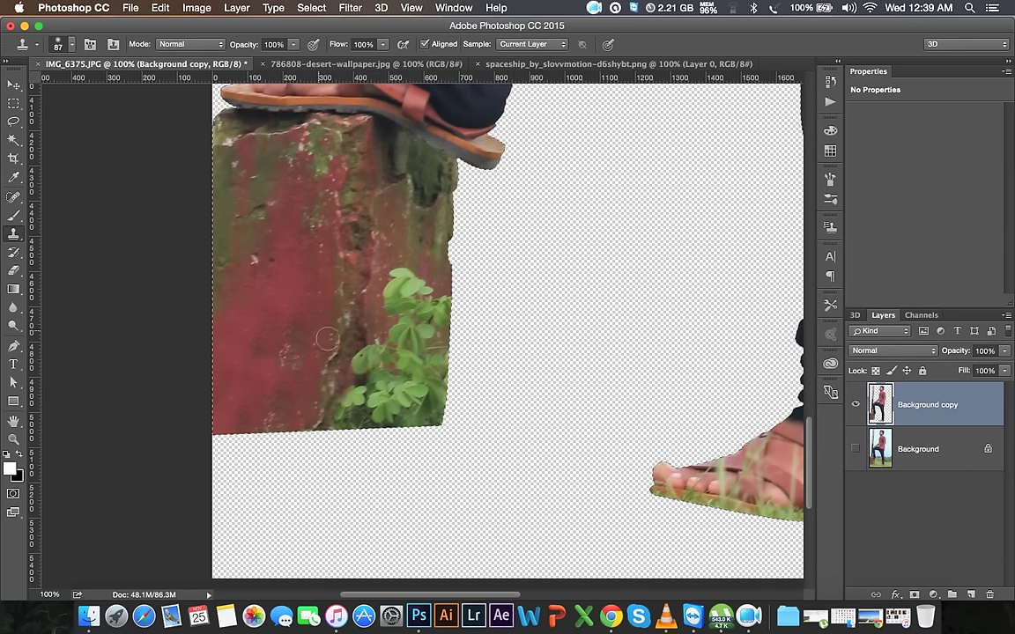
# - Cover the plant's top and upper-left leaves with cloned stone texture
pyautogui.moveTo(366, 255)
pyautogui.mouseDown()
pyautogui.moveTo(400, 240)
pyautogui.moveTo(425, 291)
pyautogui.moveTo(398, 312)
pyautogui.moveTo(356, 258)
pyautogui.moveTo(385, 326)
pyautogui.mouseUp()
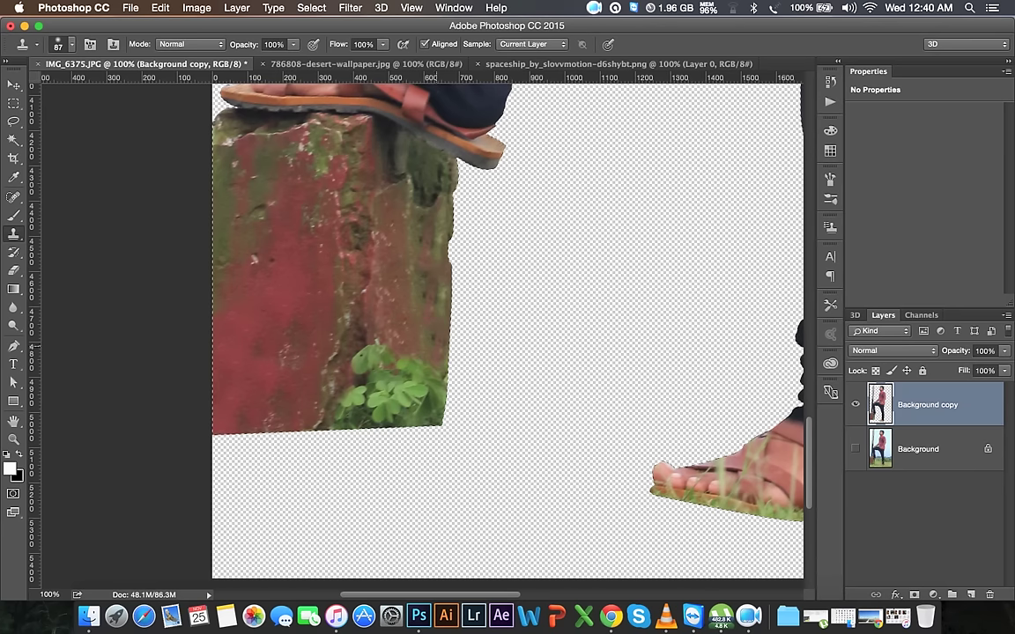
pyautogui.moveTo(391, 285)
pyautogui.mouseDown()
pyautogui.moveTo(370, 396)
pyautogui.moveTo(413, 401)
pyautogui.moveTo(402, 421)
pyautogui.mouseUp()
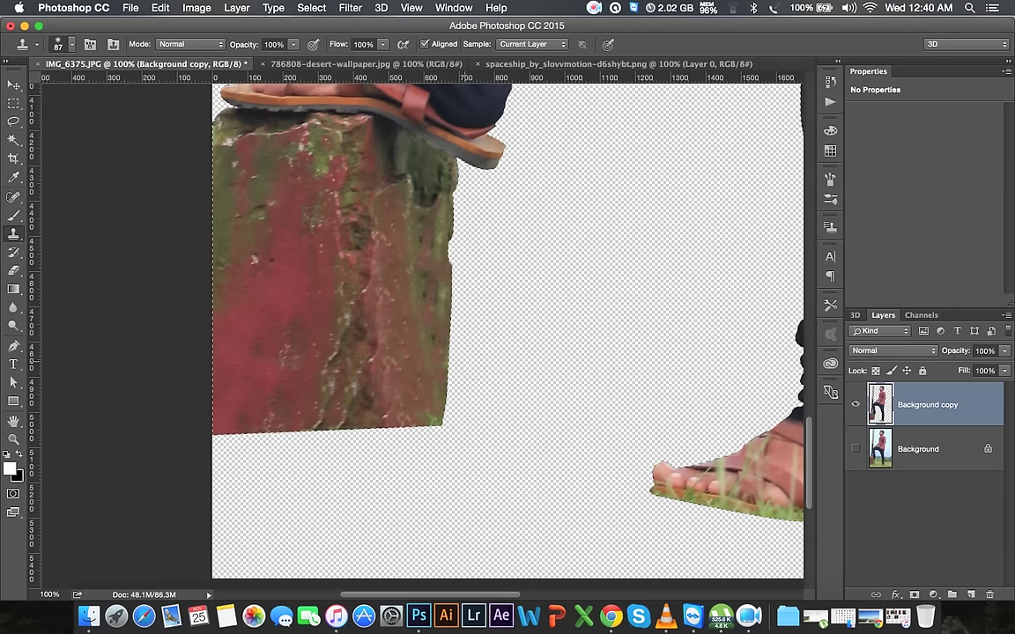
pyautogui.scroll(3, 464, 362)
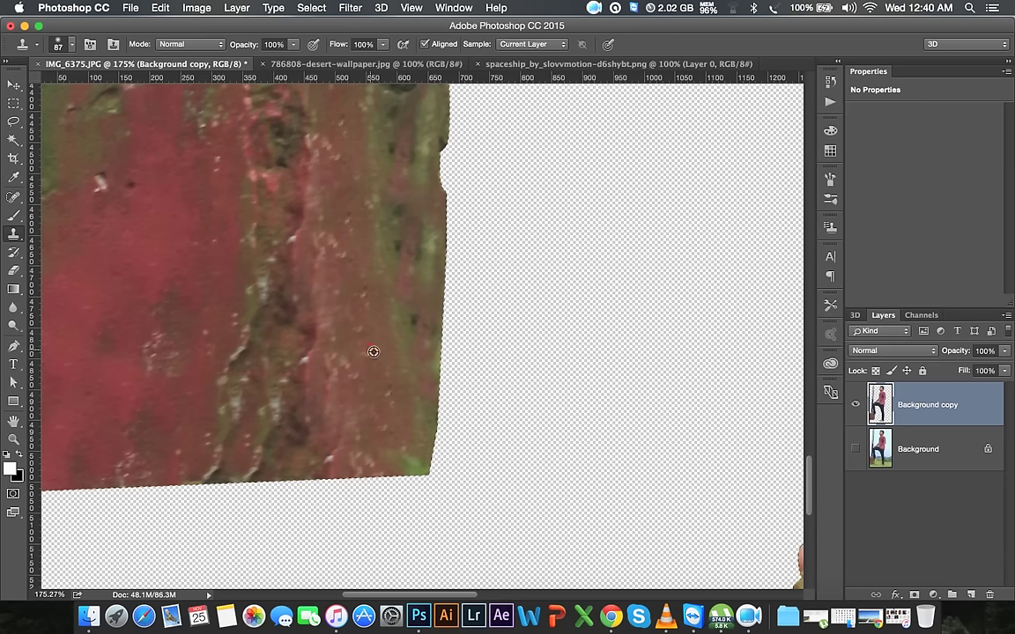
pyautogui.scroll(-2, 434, 464)
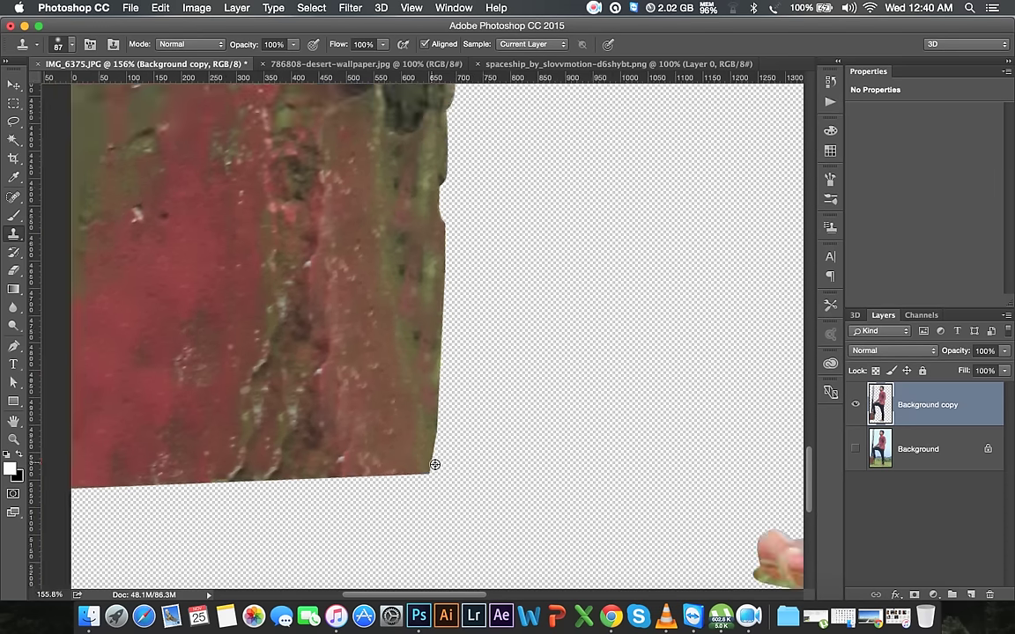
pyautogui.scroll(-2, 434, 465)
pyautogui.scroll(-3, 441, 464)
pyautogui.scroll(1, 448, 465)
pyautogui.scroll(3, 452, 476)
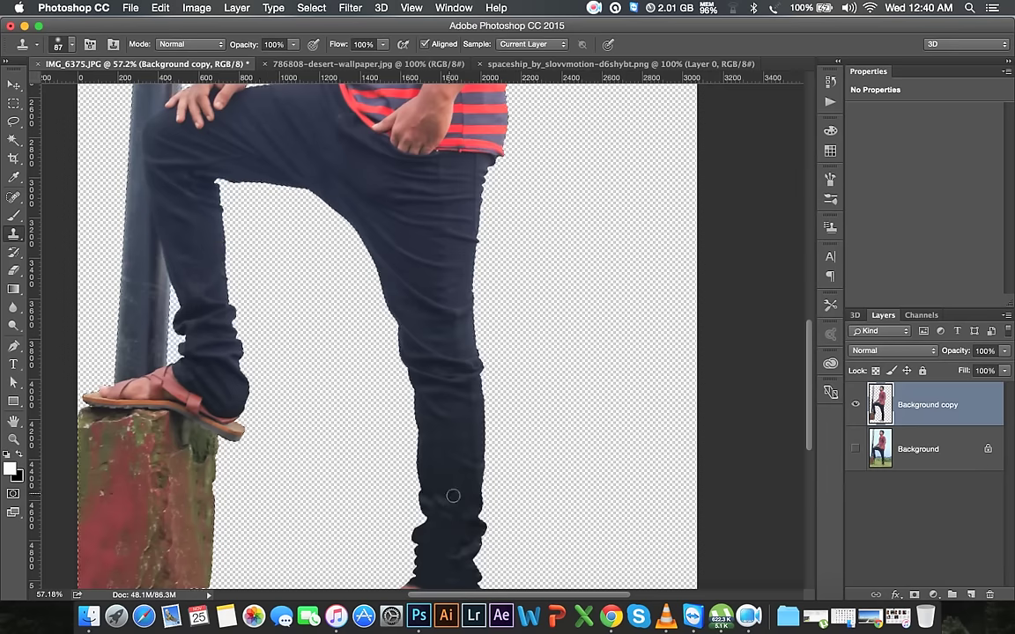
pyautogui.moveTo(457, 488); pyautogui.dragTo(434, 238)
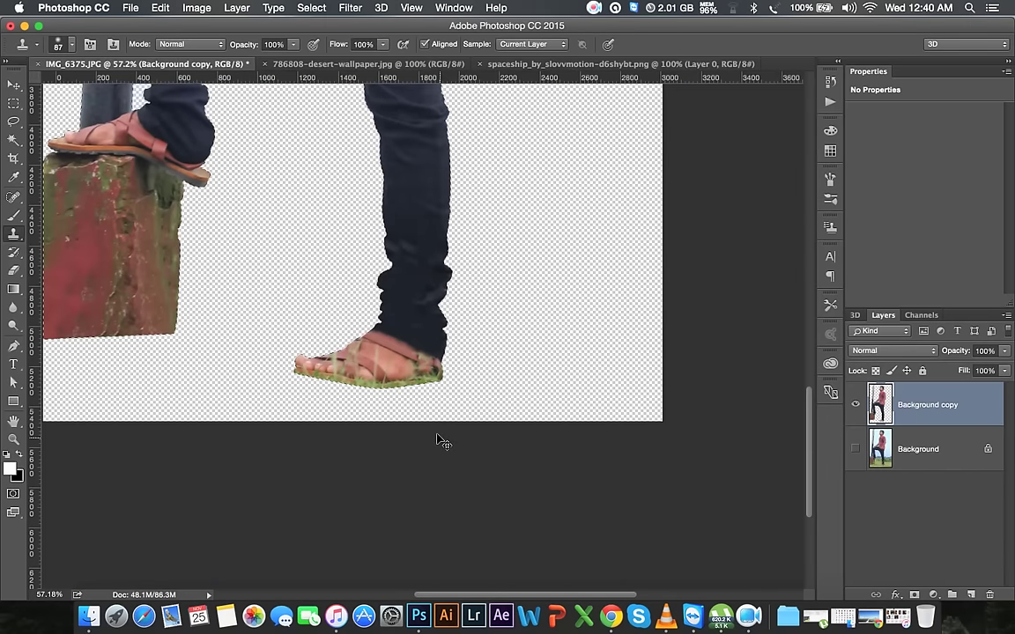
# - Shrink the Clone Stamp brush slightly and retouch the top of the foot with sampled skin
pyautogui.scroll(-1, 389, 410)
pyautogui.scroll(1, 370, 407)
pyautogui.scroll(-3, 351, 403)
pyautogui.scroll(5, 329, 403)
pyautogui.scroll(3, 326, 402)
pyautogui.click(383, 251)
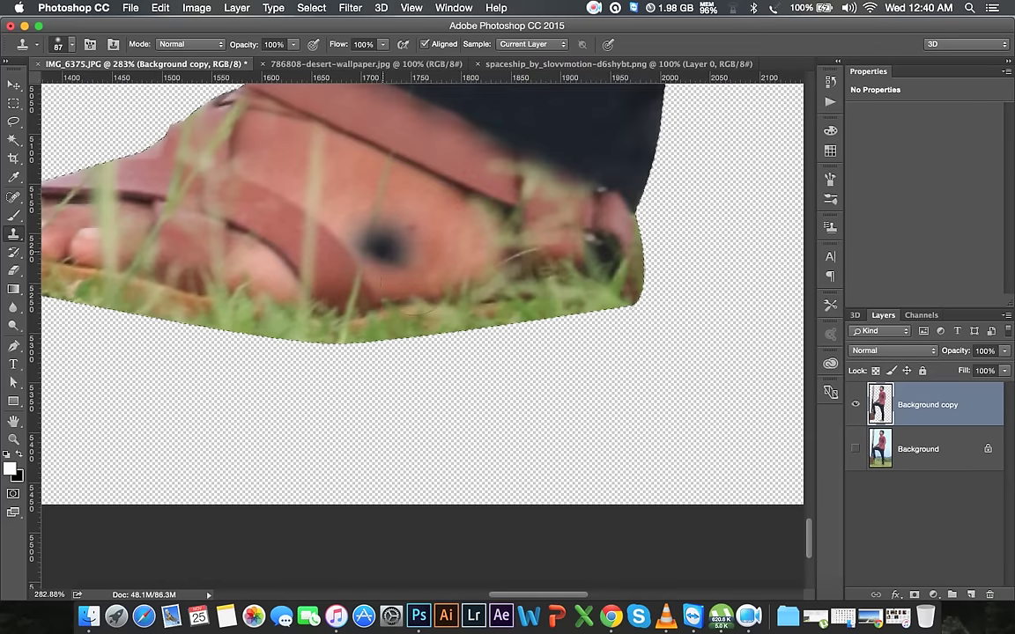
pyautogui.press('[')
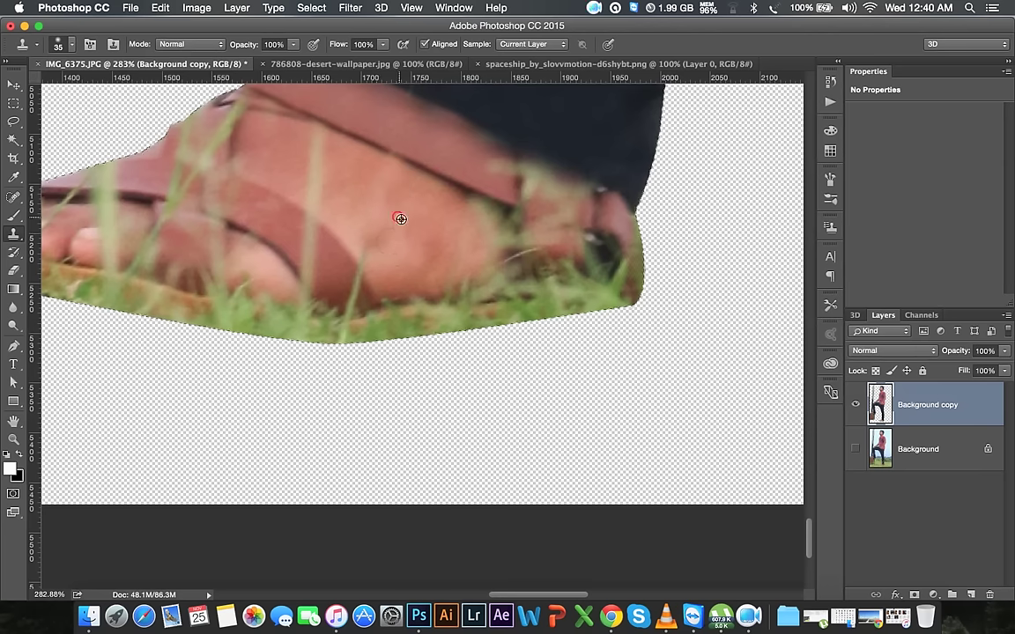
pyautogui.keyDown('alt'); pyautogui.click(378, 236); pyautogui.keyUp('alt')
pyautogui.moveTo(324, 143); pyautogui.dragTo(328, 200)
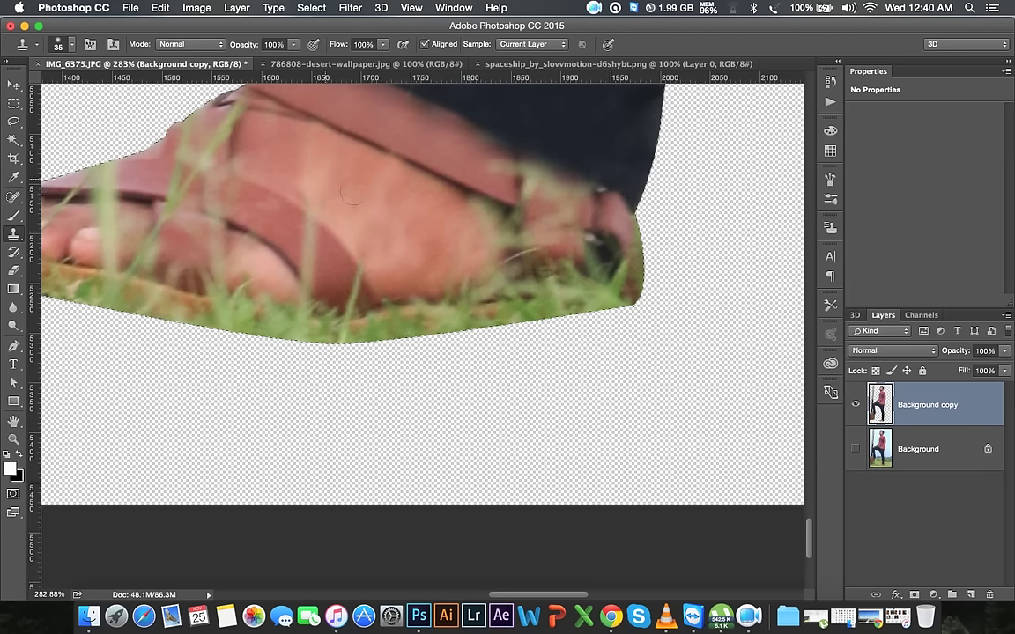
# - Clone away grass along the sandal strap and top edge, then deselect
pyautogui.keyDown('alt'); pyautogui.click(307, 235); pyautogui.keyUp('alt')
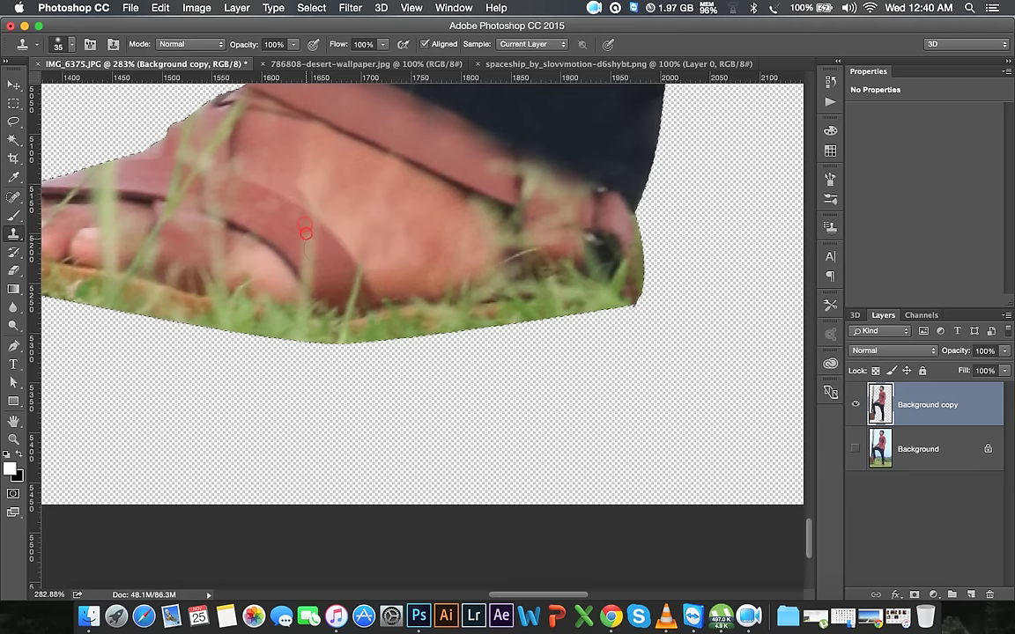
pyautogui.moveTo(316, 243)
pyautogui.mouseDown()
pyautogui.moveTo(330, 279)
pyautogui.moveTo(275, 206)
pyautogui.mouseUp()
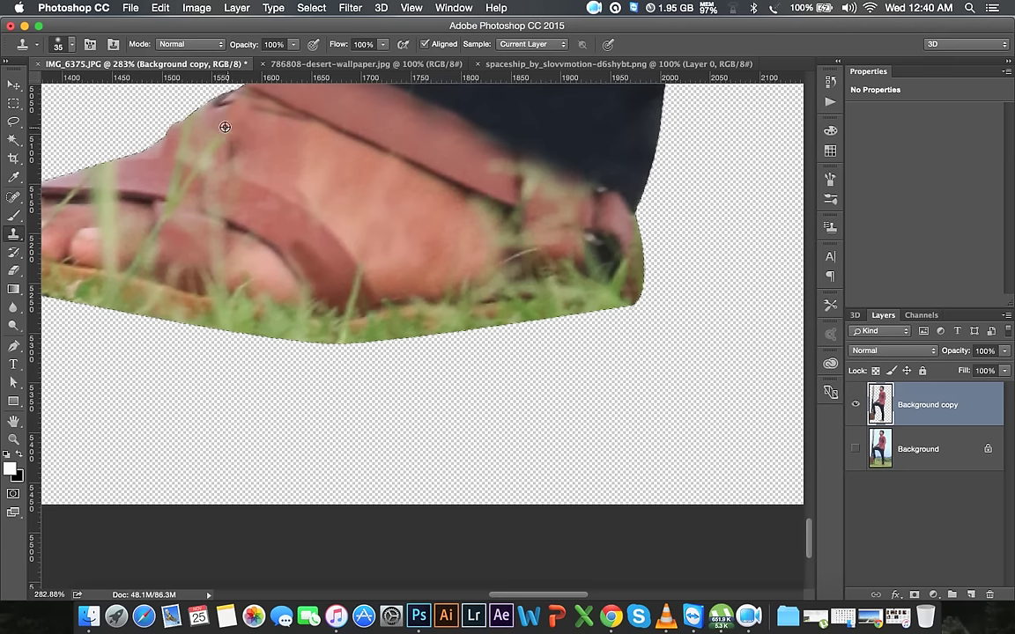
pyautogui.moveTo(208, 145); pyautogui.dragTo(219, 160)
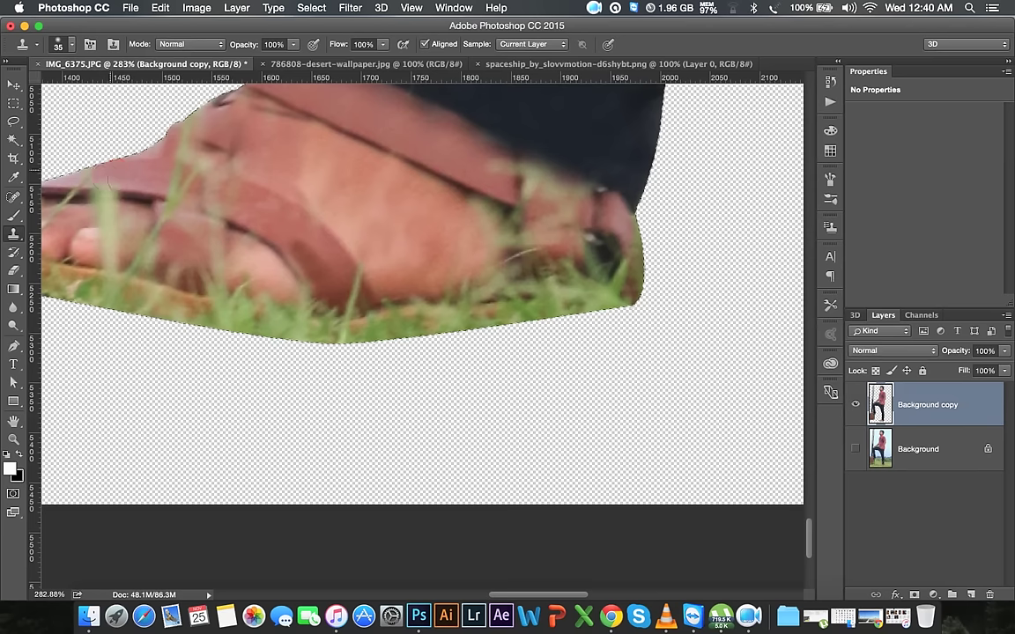
pyautogui.moveTo(124, 175)
pyautogui.mouseDown()
pyautogui.moveTo(86, 179)
pyautogui.moveTo(67, 159)
pyautogui.mouseUp()
pyautogui.moveTo(330, 211); pyautogui.dragTo(581, 218)
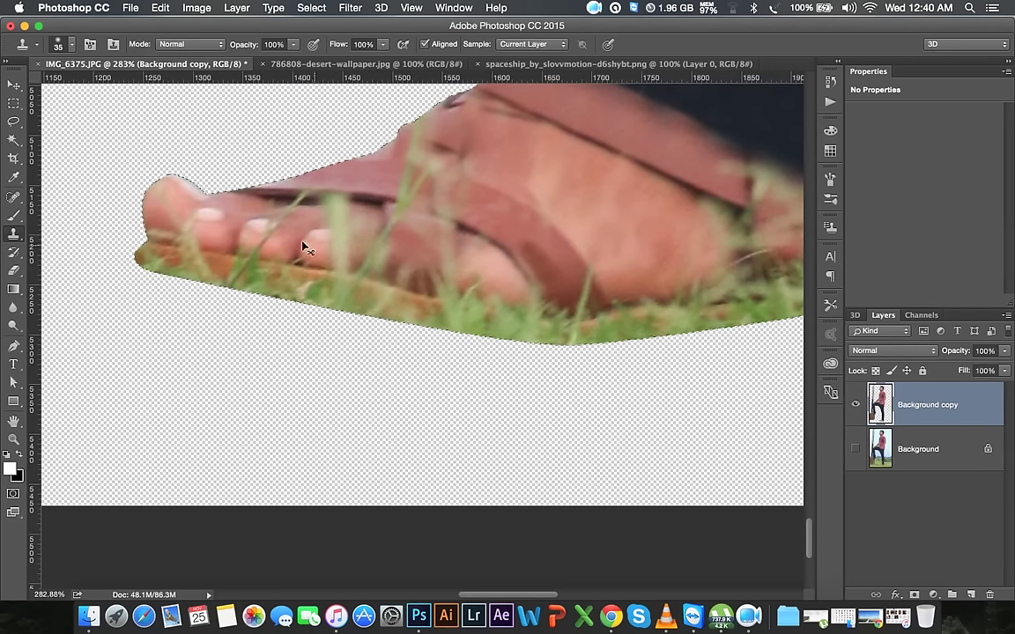
pyautogui.press('super+d')
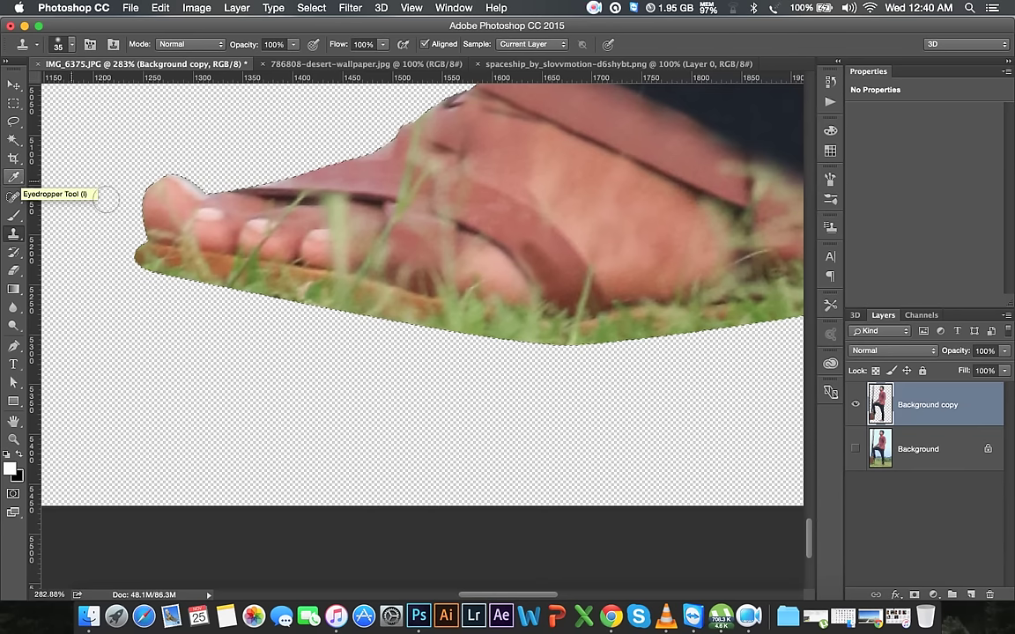
pyautogui.hscroll(-1, 173, 219)
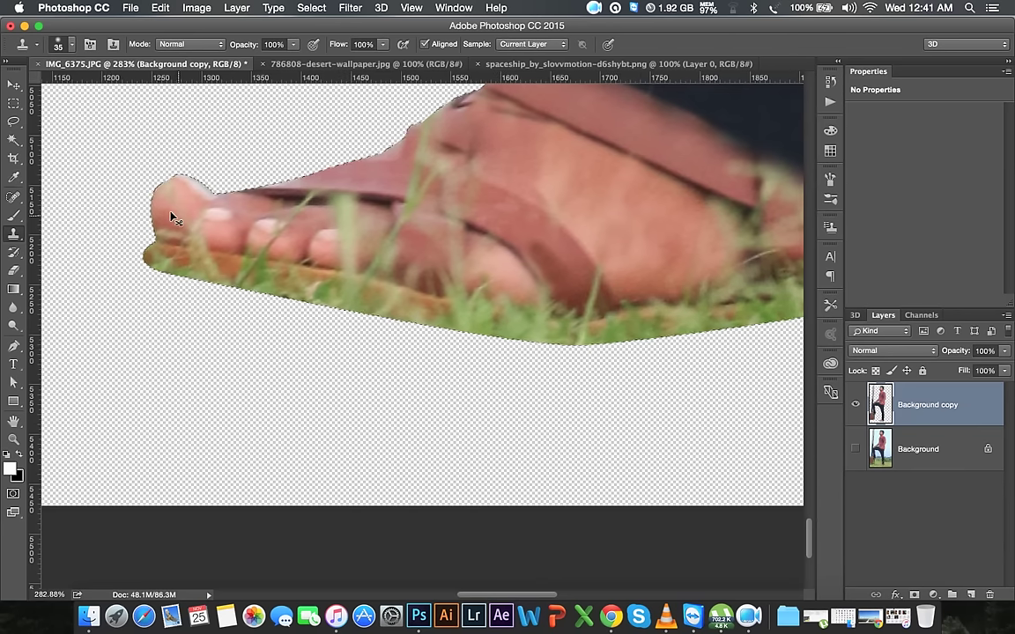
# - With the Lasso at 100% zoom, subtract the foot from the selection
pyautogui.click(13, 122)
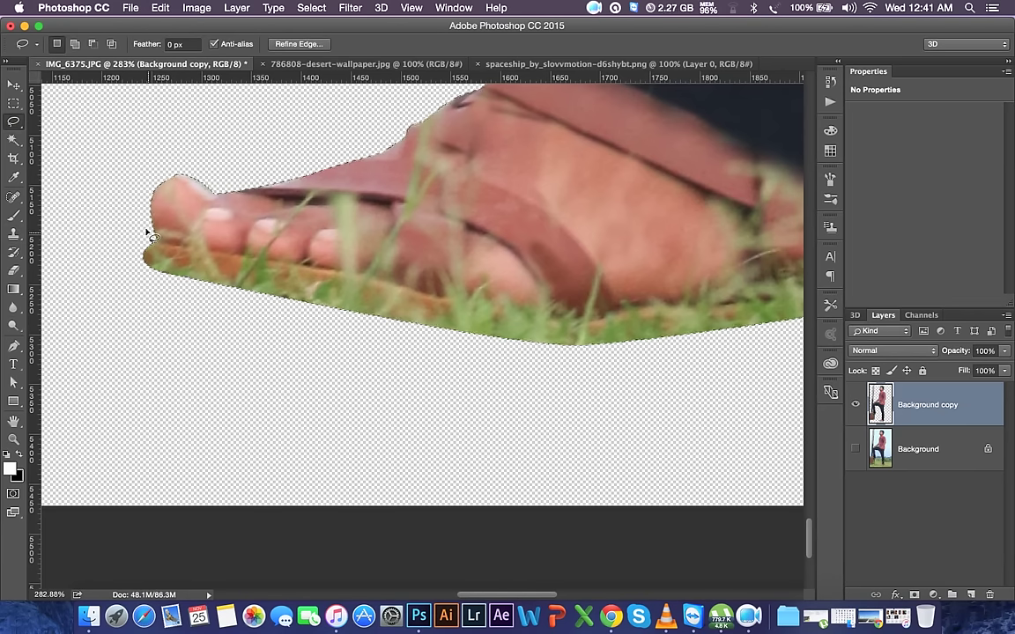
pyautogui.press('super+minus')
pyautogui.press('super+minus')
pyautogui.press('alt')
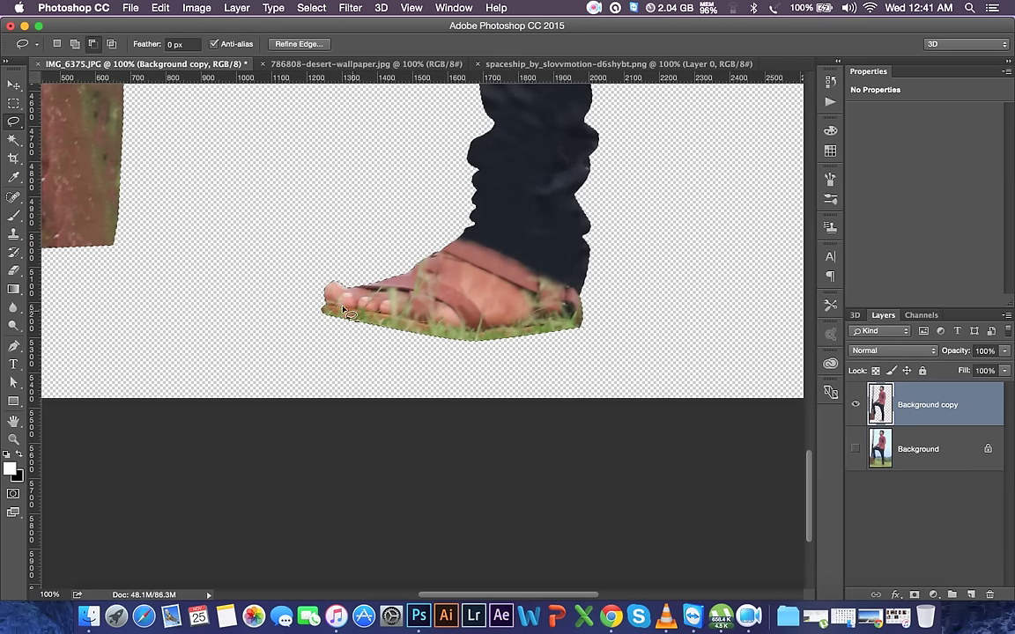
pyautogui.moveTo(326, 305); pyautogui.dragTo(332, 231)
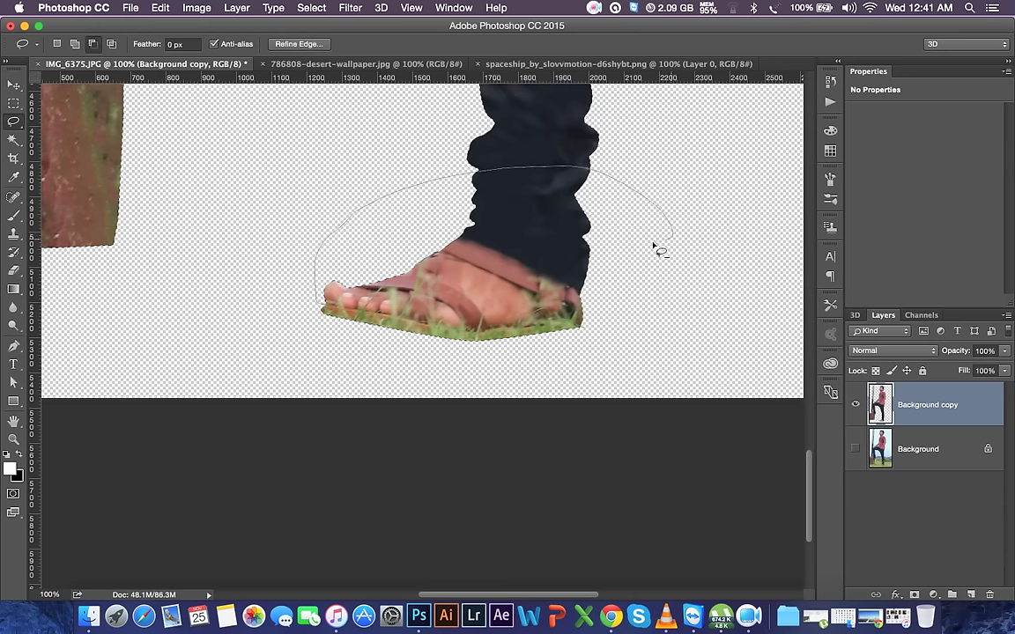
pyautogui.moveTo(397, 191); pyautogui.dragTo(626, 310)
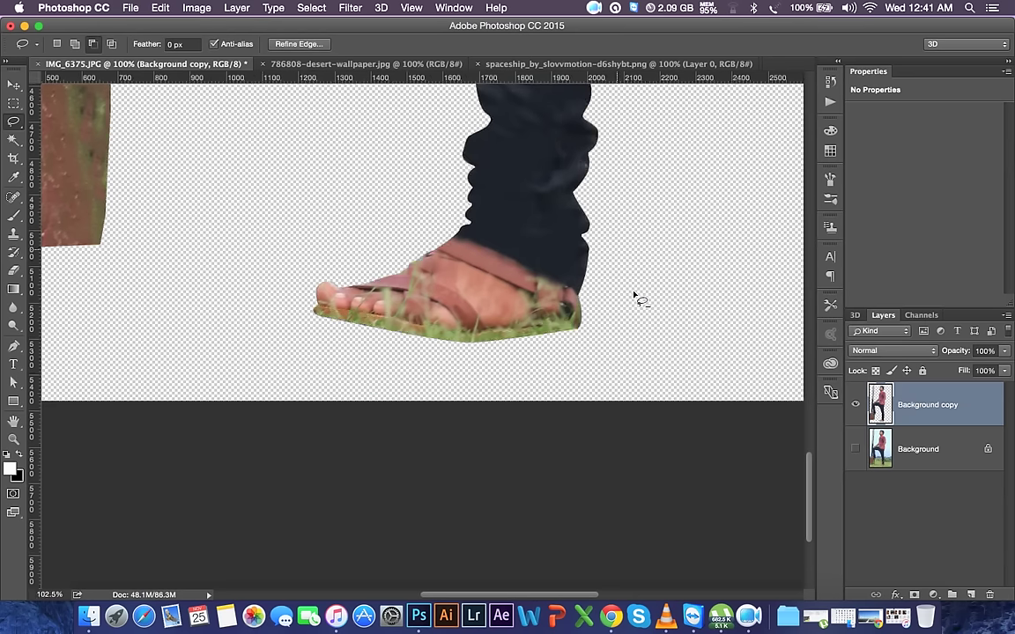
# - Subtract the rest of the figure so only the grass strip stays selected
pyautogui.keyDown('alt'); pyautogui.scroll(3, 635, 297); pyautogui.keyUp('alt')
pyautogui.keyDown('alt'); pyautogui.scroll(-6, 635, 297); pyautogui.keyUp('alt')
pyautogui.keyDown('alt'); pyautogui.scroll(-8, 626, 308); pyautogui.keyUp('alt')
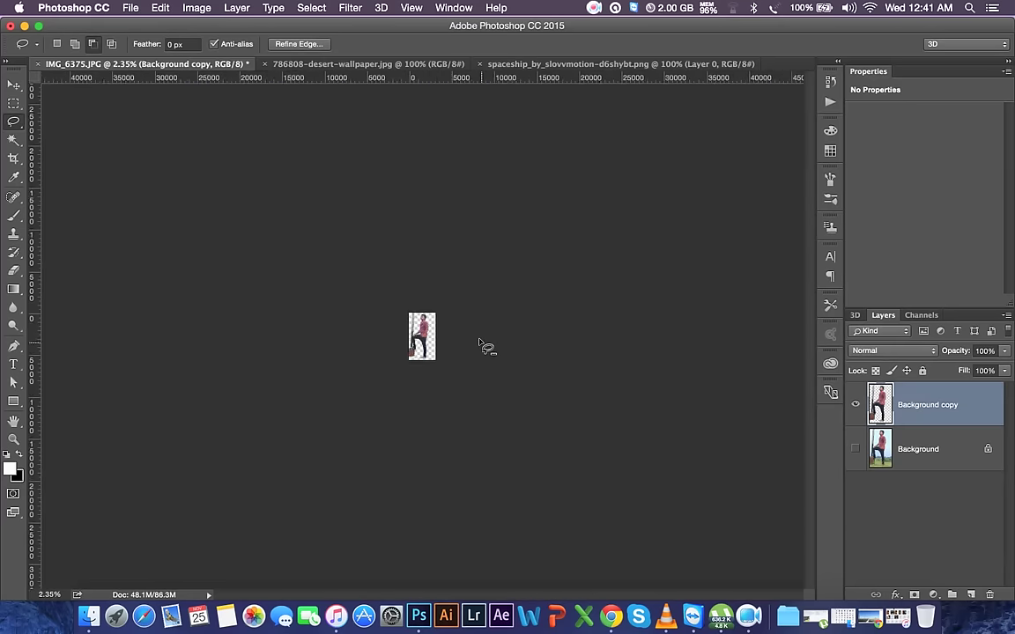
pyautogui.scroll(3, 485, 348)
pyautogui.scroll(2, 483, 346)
pyautogui.scroll(2, 483, 378)
pyautogui.moveTo(465, 430); pyautogui.dragTo(388, 455)
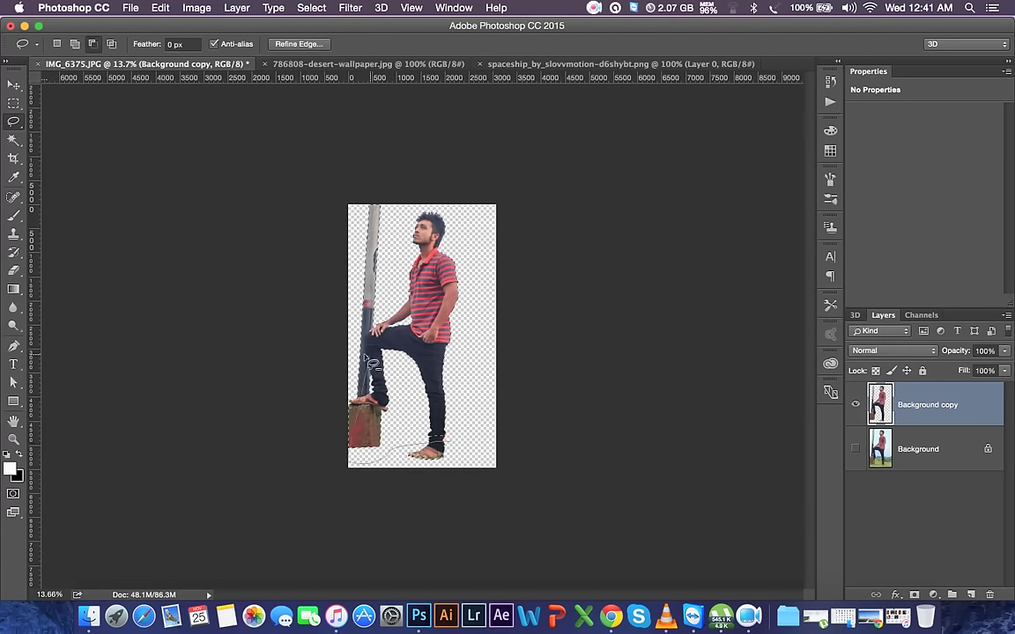
pyautogui.moveTo(388, 456); pyautogui.dragTo(492, 347)
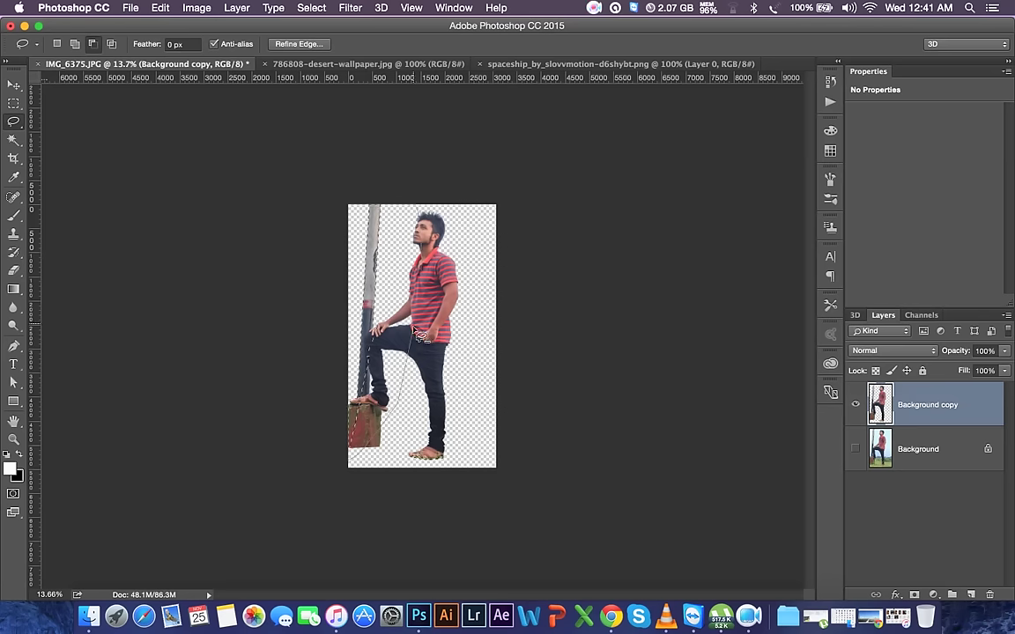
pyautogui.scroll(10, 432, 467)
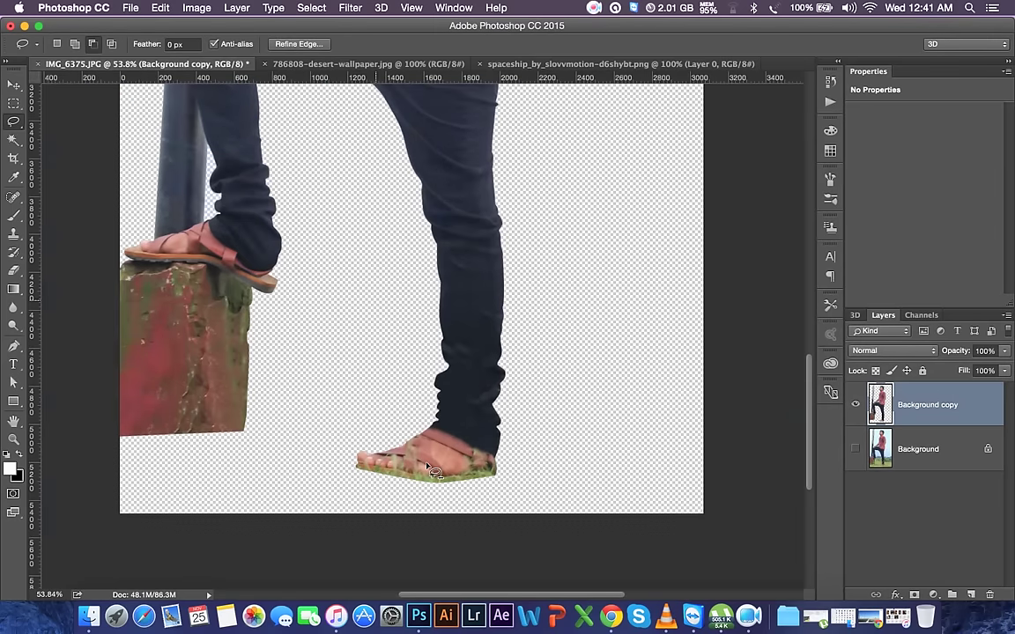
pyautogui.scroll(3, 432, 467)
pyautogui.scroll(2, 431, 467)
pyautogui.click(13, 176)
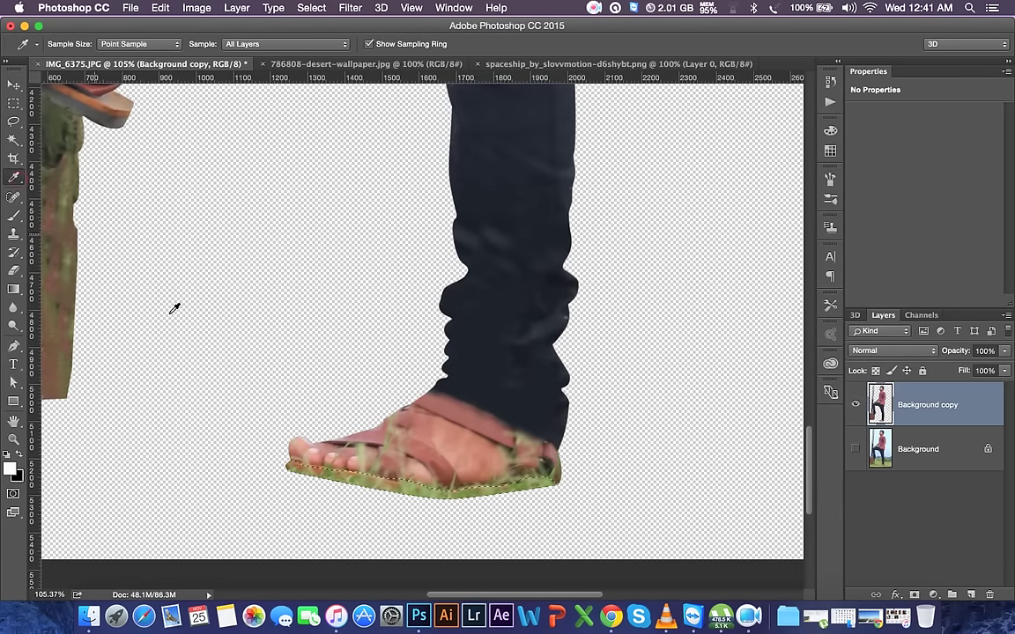
# - Make a warm brown from the foot the foreground colour, undo the test fill, and deselect
pyautogui.click(313, 453)
pyautogui.hotkey('alt', 'BackSpace')
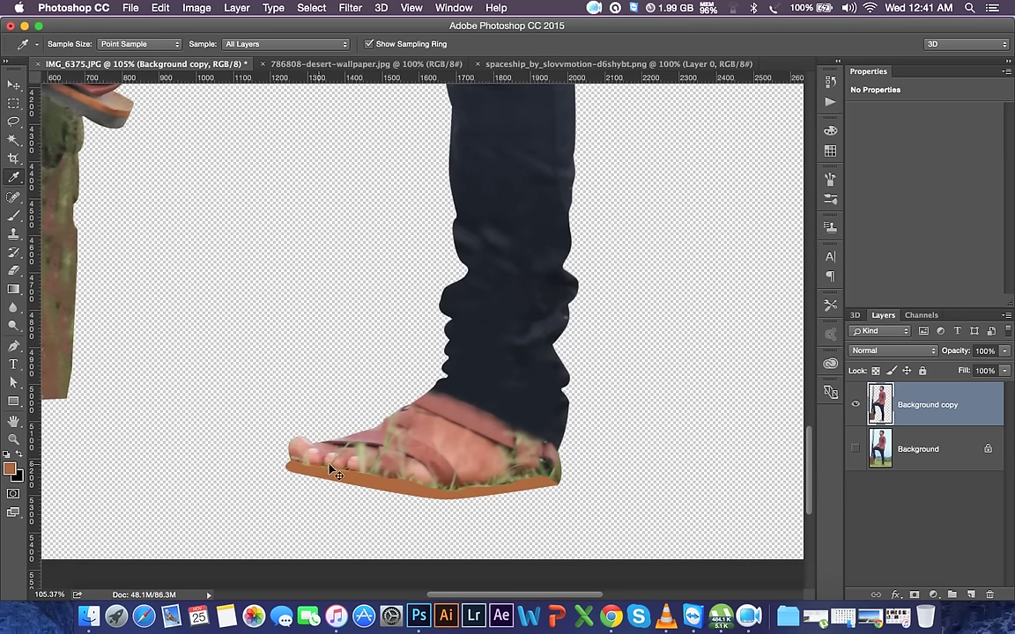
pyautogui.press('super+minus')
pyautogui.press('super+minus')
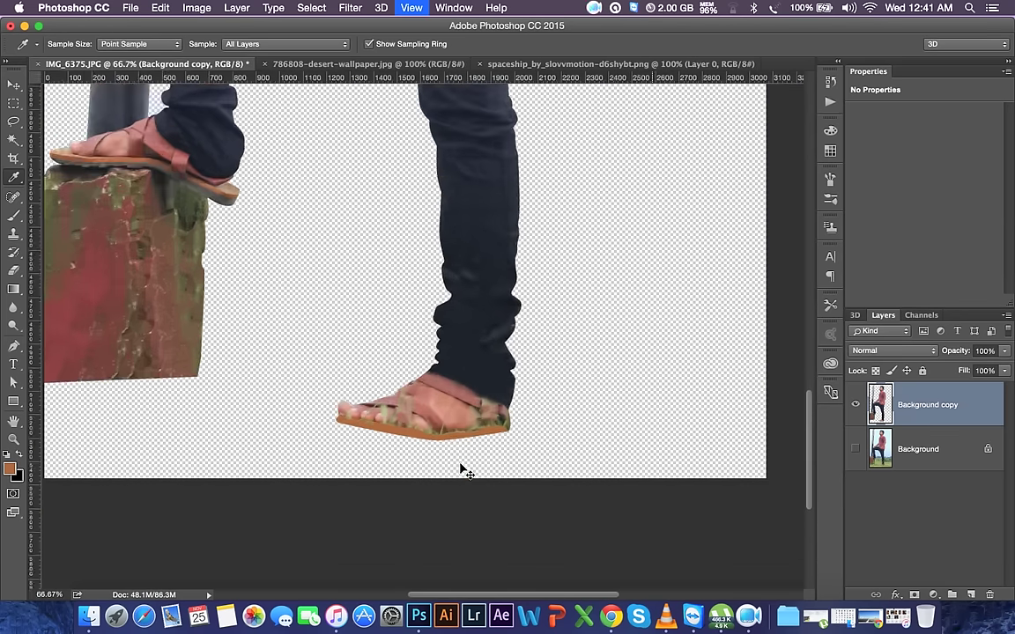
pyautogui.press('super+plus')
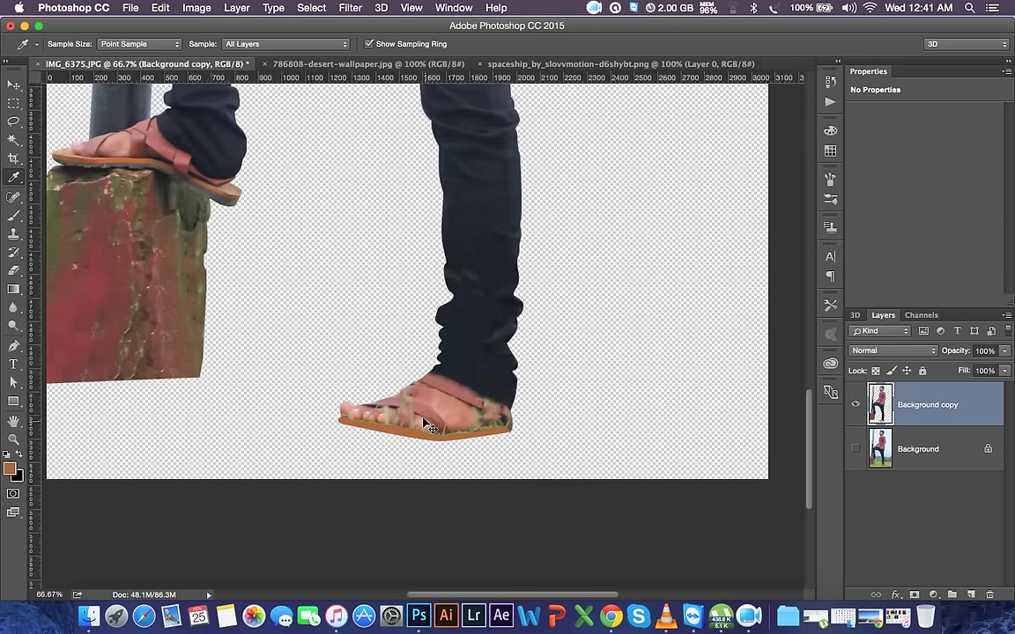
pyautogui.moveTo(428, 421); pyautogui.dragTo(527, 414)
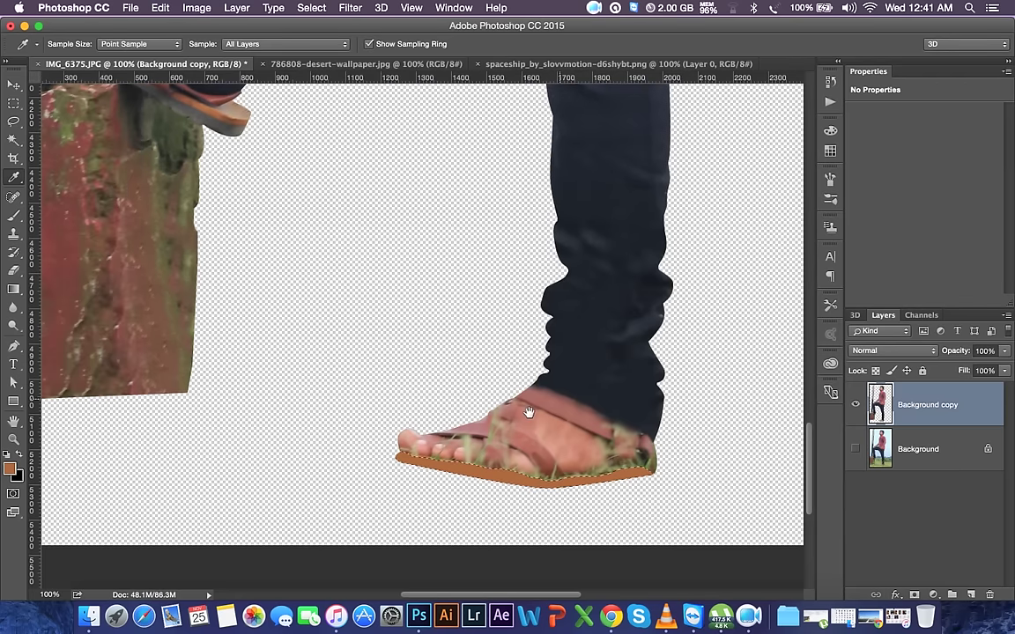
pyautogui.press('super+alt+z')
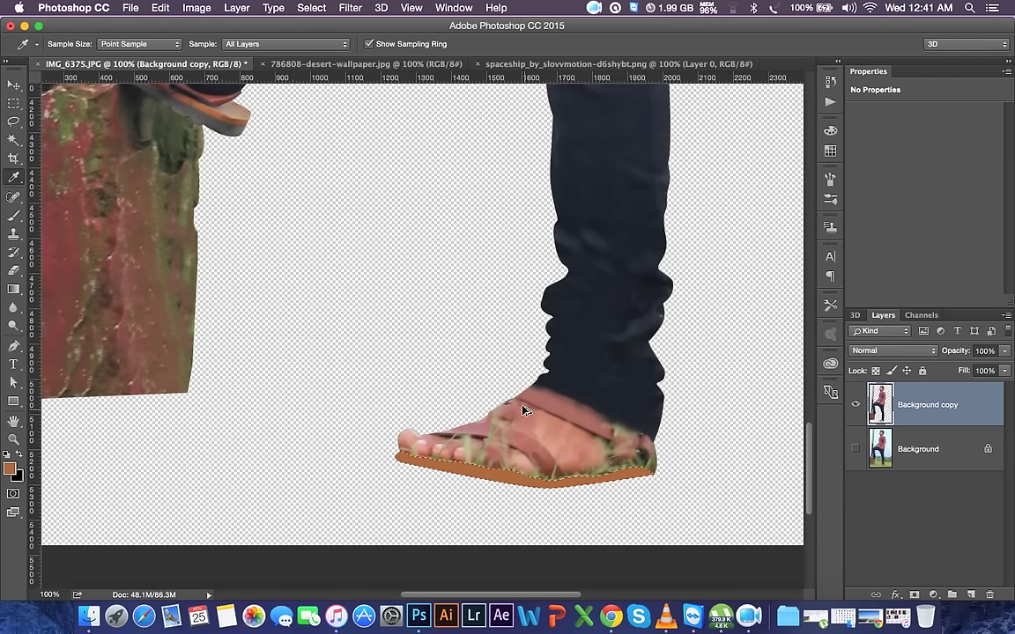
pyautogui.press('super+alt+z')
pyautogui.scroll(3, 261, 277)
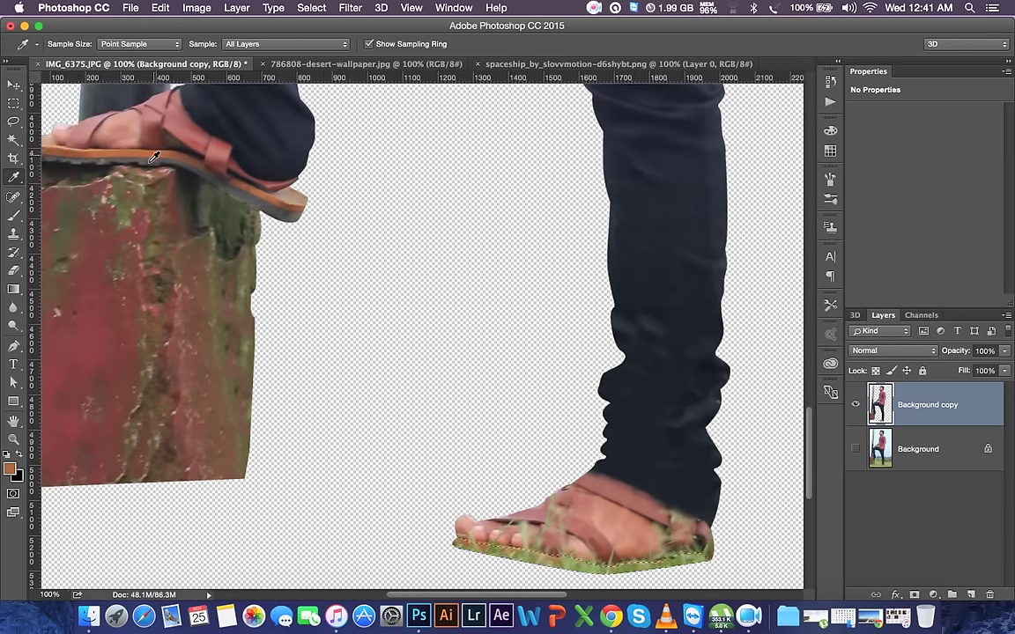
pyautogui.click(13, 216)
pyautogui.click(12, 234)
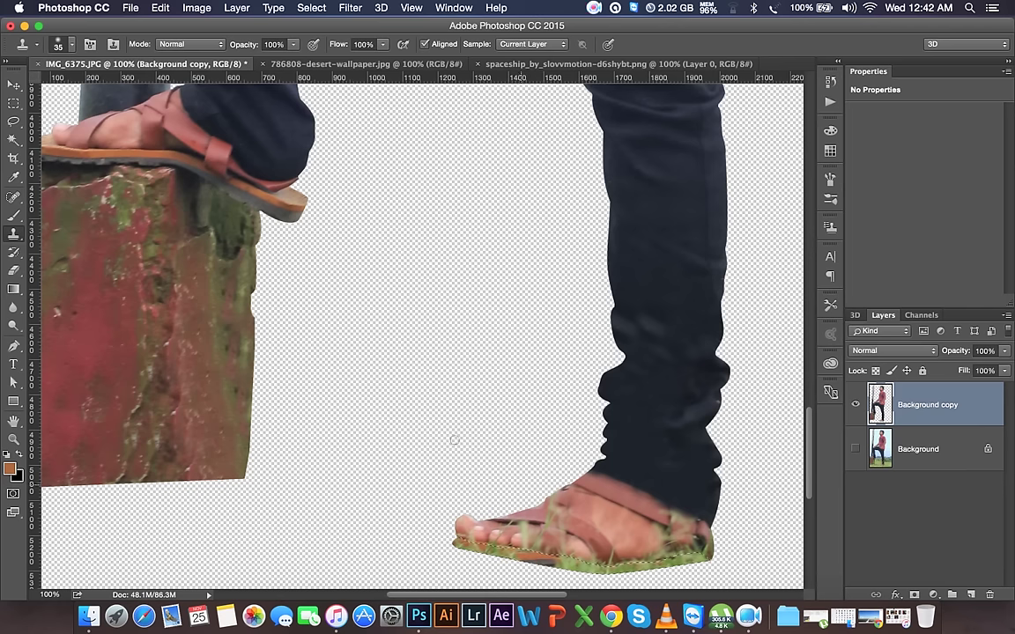
pyautogui.press('super+d')
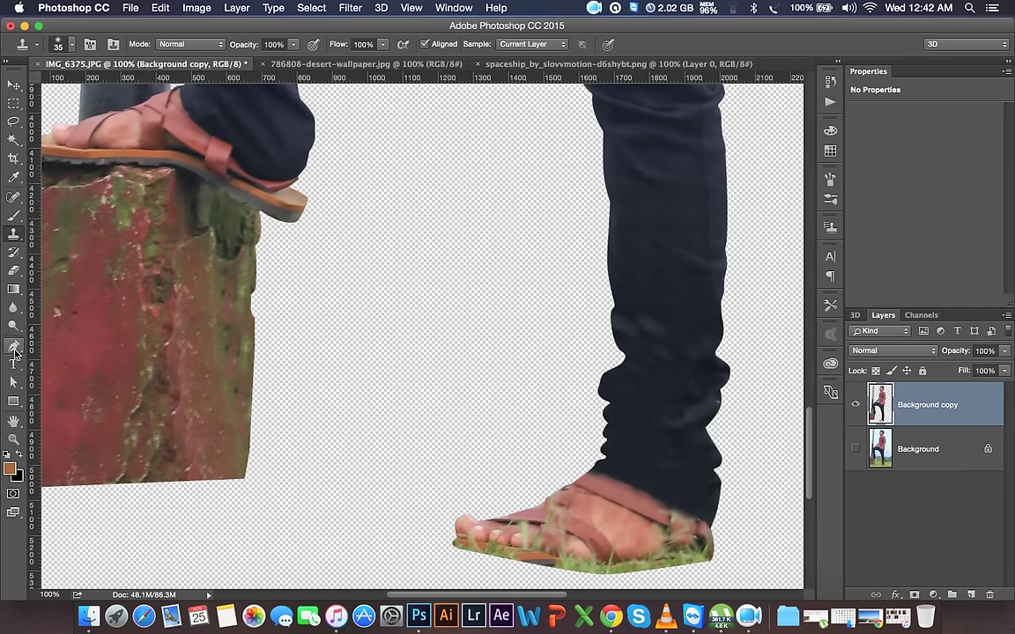
# - Trace the raised sandal's sole with the Pen tool and paste it onto a new Layer 1
pyautogui.click(14, 347)
pyautogui.click(79, 154)
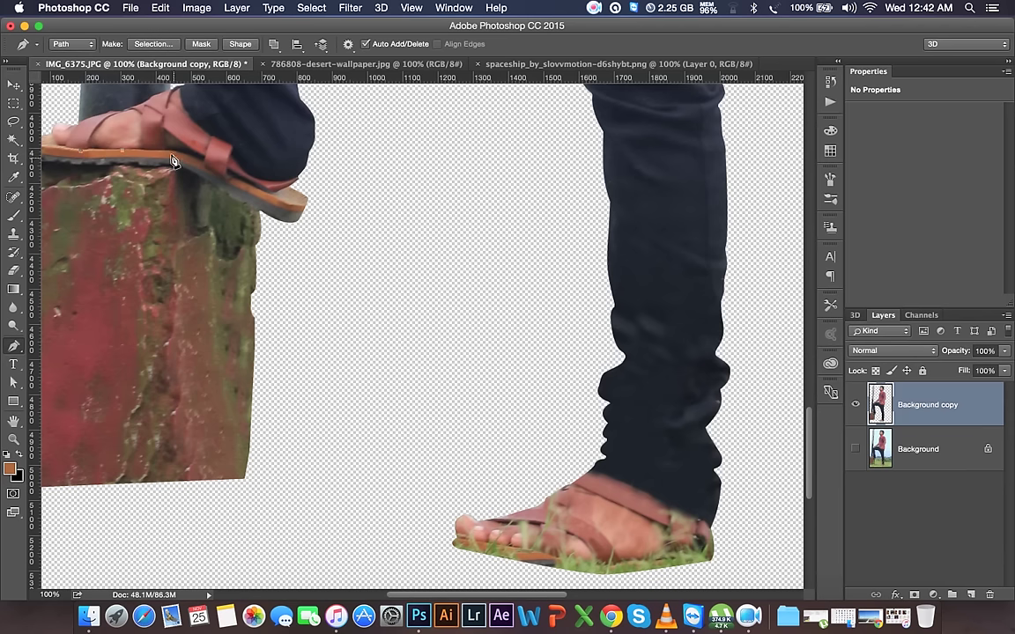
pyautogui.click(209, 171)
pyautogui.click(257, 191)
pyautogui.click(269, 215)
pyautogui.click(209, 182)
pyautogui.moveTo(110, 169); pyautogui.dragTo(219, 188)
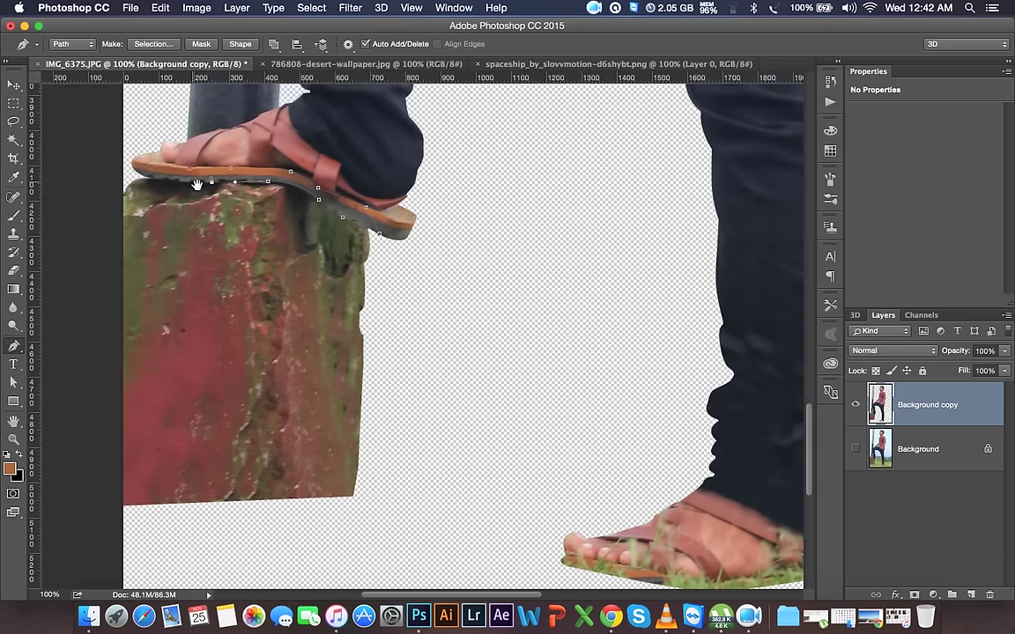
pyautogui.click(132, 161)
pyautogui.hotkey('ctrl', 'Return')
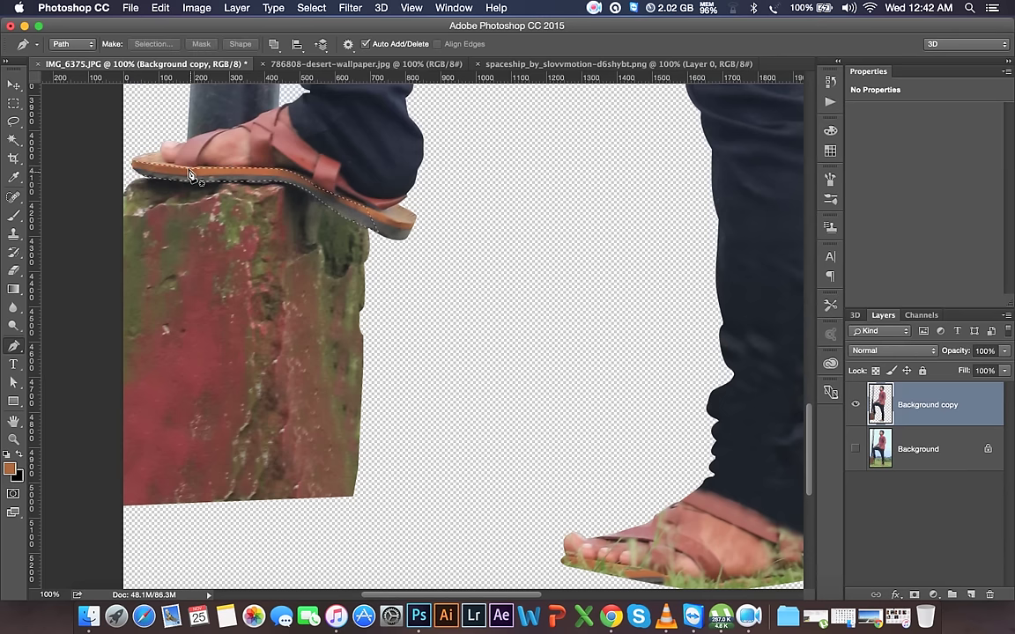
pyautogui.hotkey('ctrl', 'c')
pyautogui.hotkey('ctrl', 'v')
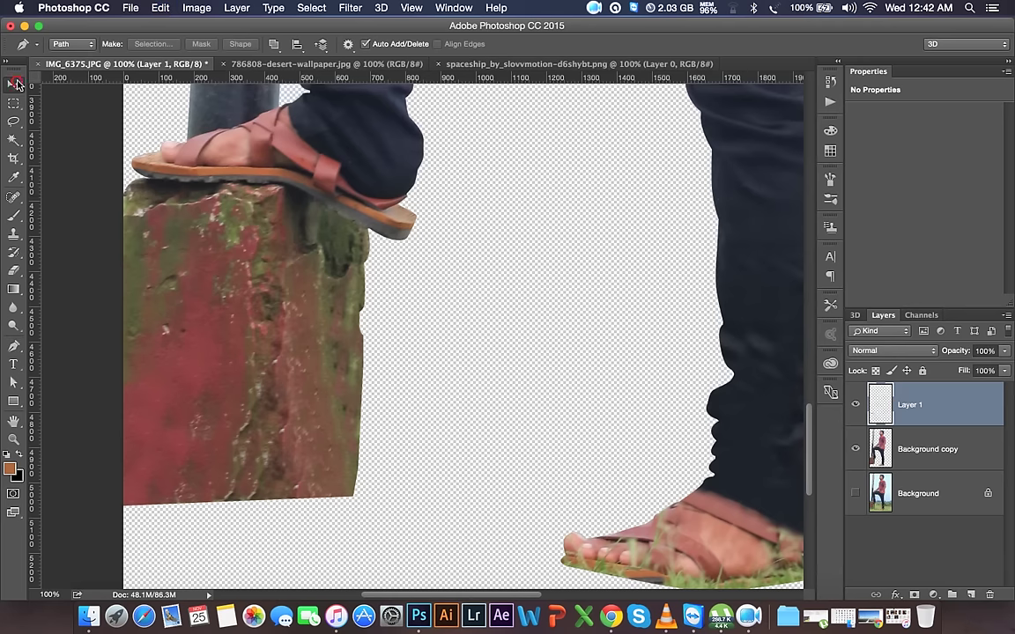
# - Move the copied sole strip under the standing foot's sandal
pyautogui.click(13, 84)
pyautogui.moveTo(267, 196)
pyautogui.mouseDown()
pyautogui.moveTo(485, 349)
pyautogui.moveTo(362, 164)
pyautogui.moveTo(602, 424)
pyautogui.mouseUp()
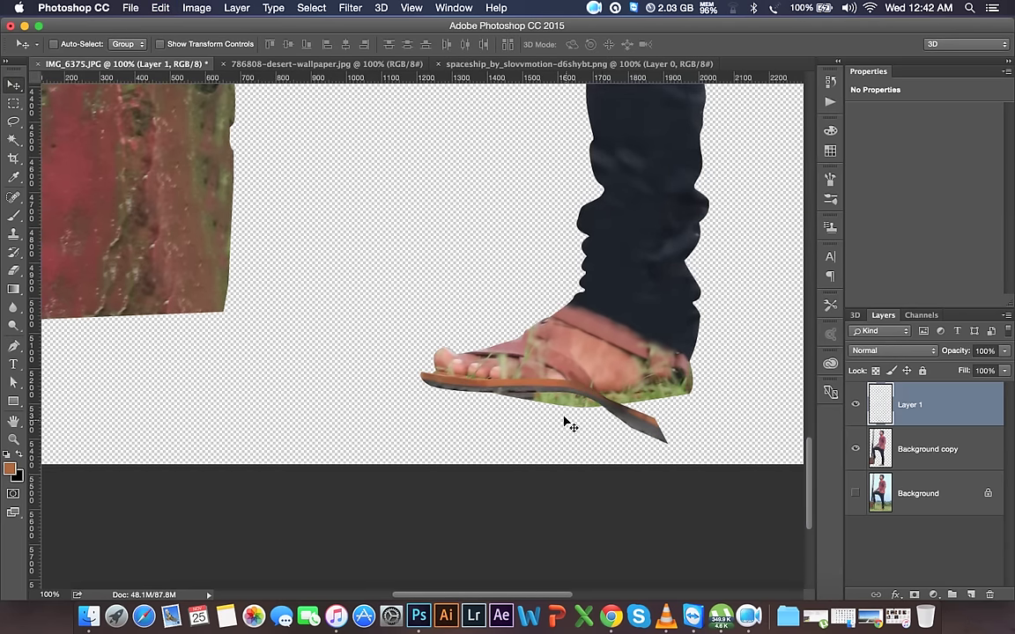
pyautogui.hscroll(1, 564, 421)
pyautogui.hscroll(1, 528, 421)
pyautogui.moveTo(528, 421); pyautogui.dragTo(608, 411)
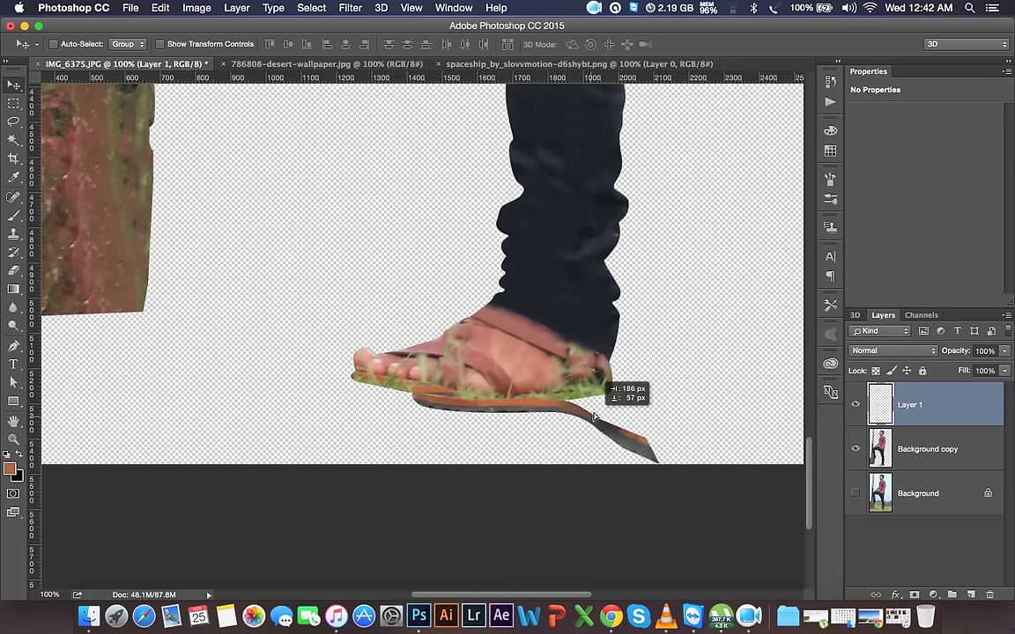
# - Warp the sole strip to curve along the sandal's underside and commit it
pyautogui.hotkey('ctrl', 't')
pyautogui.rightClick(649, 389)
pyautogui.click(673, 480)
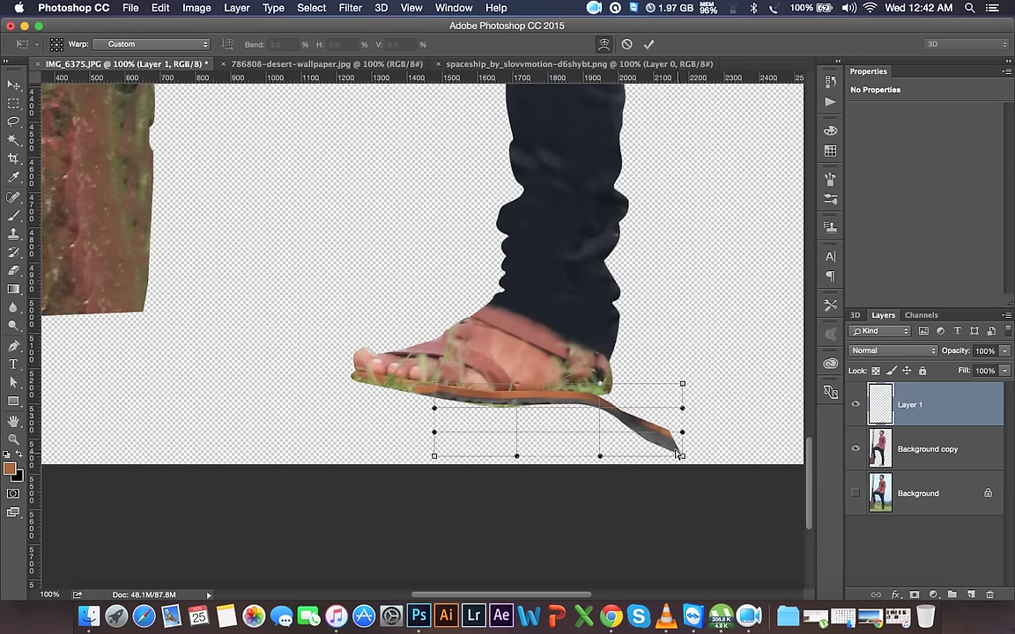
pyautogui.moveTo(679, 454); pyautogui.dragTo(680, 443)
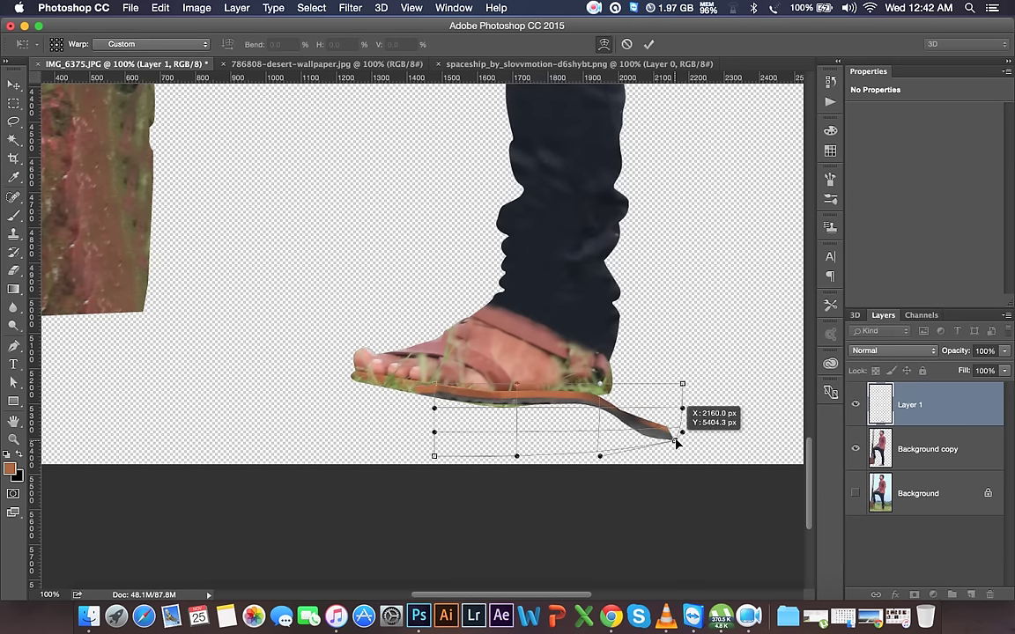
pyautogui.moveTo(682, 385); pyautogui.dragTo(627, 337)
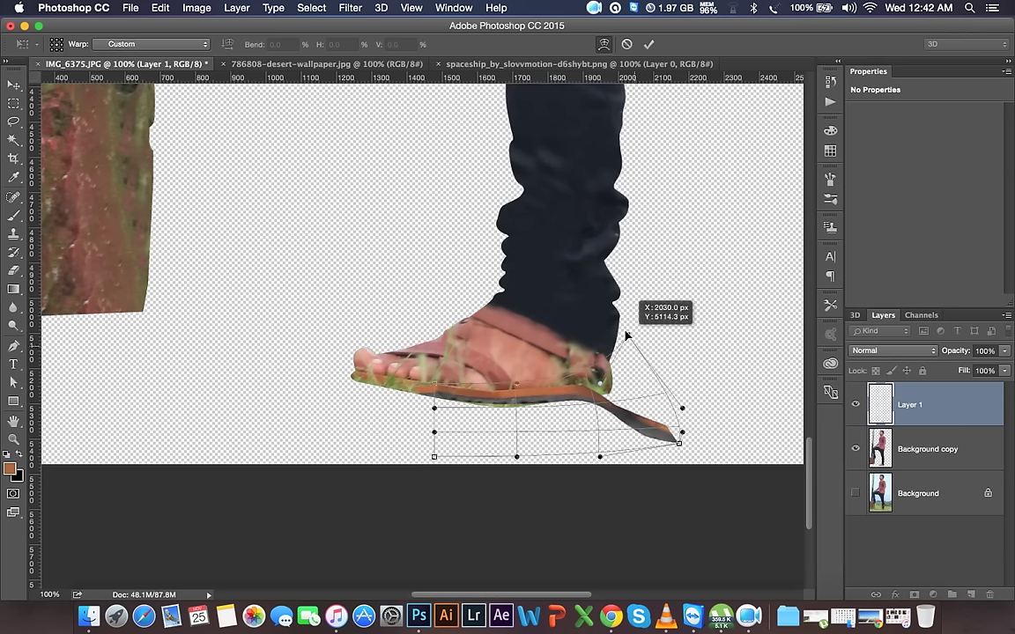
pyautogui.moveTo(653, 412); pyautogui.dragTo(527, 408)
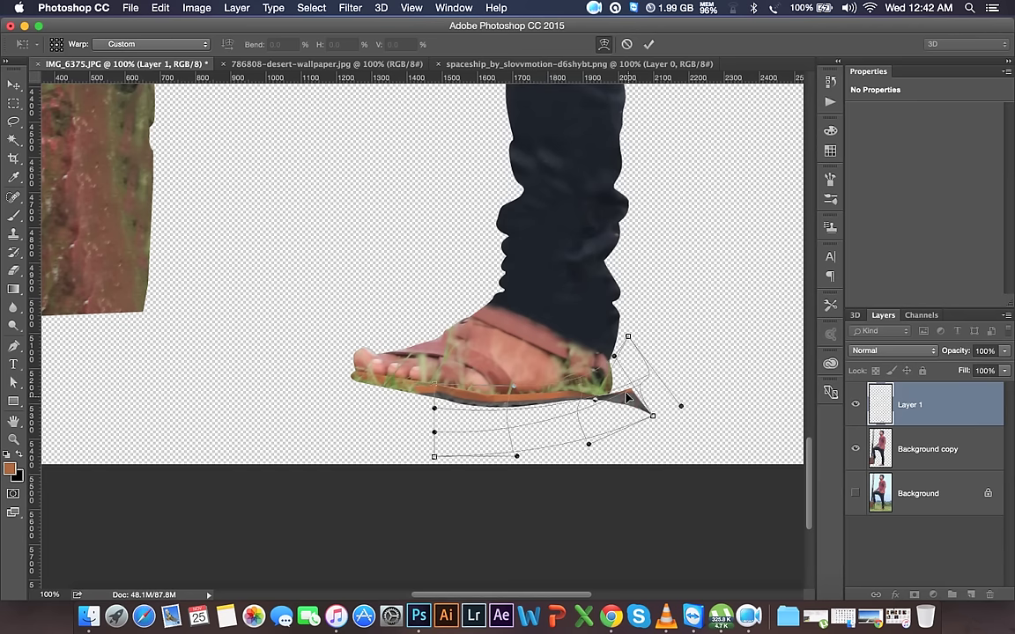
pyautogui.moveTo(393, 352)
pyautogui.mouseDown()
pyautogui.moveTo(400, 380)
pyautogui.moveTo(443, 404)
pyautogui.mouseUp()
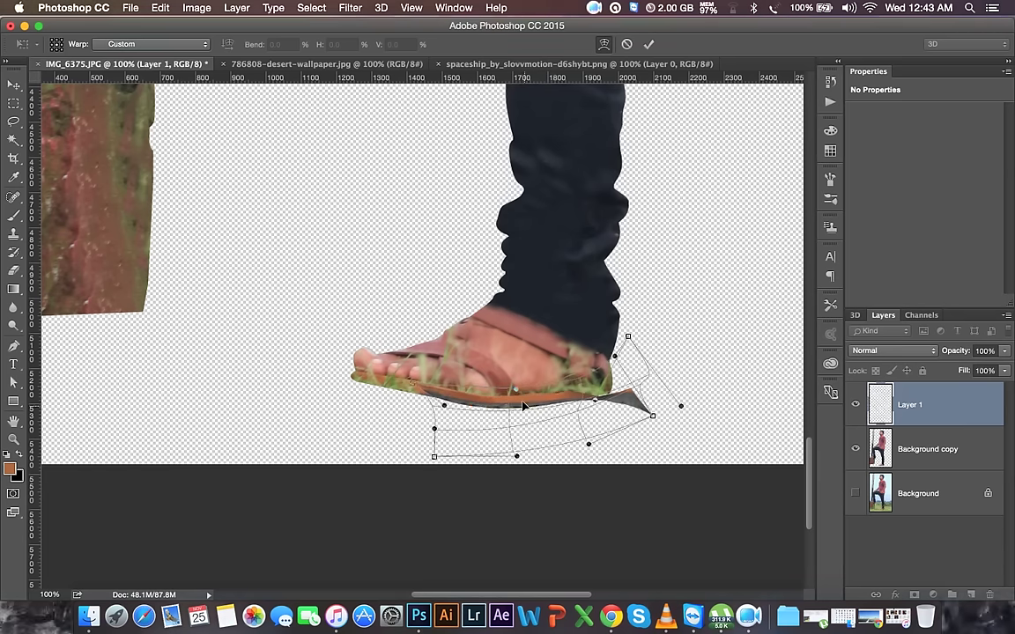
pyautogui.press('Return')
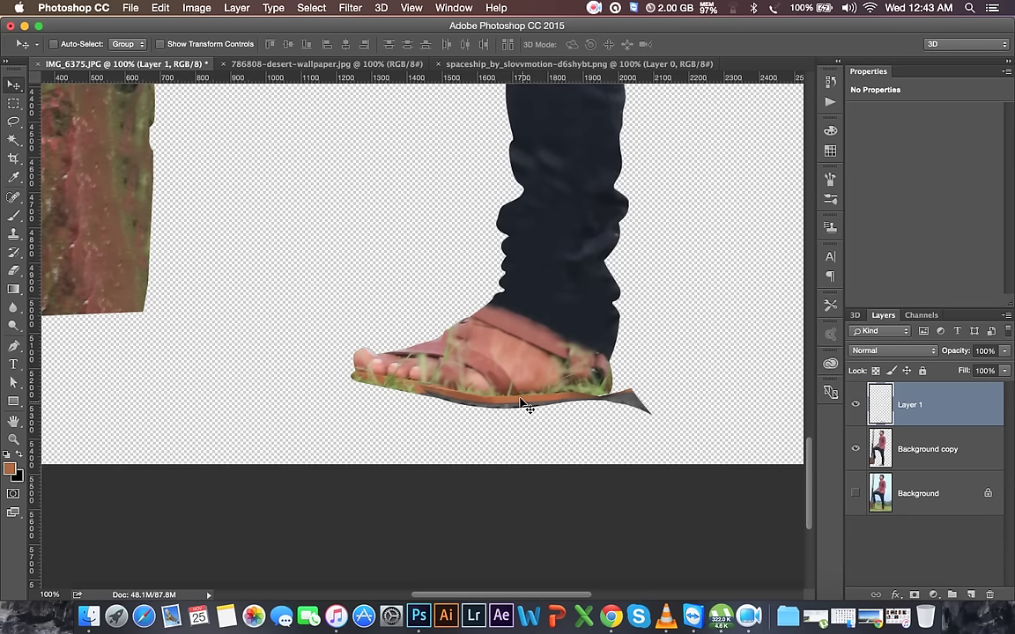
# - Erase the sole strip's grey tail right of the sandal with a 57 px eraser
pyautogui.scroll(2, 526, 405)
pyautogui.scroll(1, 442, 362)
pyautogui.scroll(1, 353, 344)
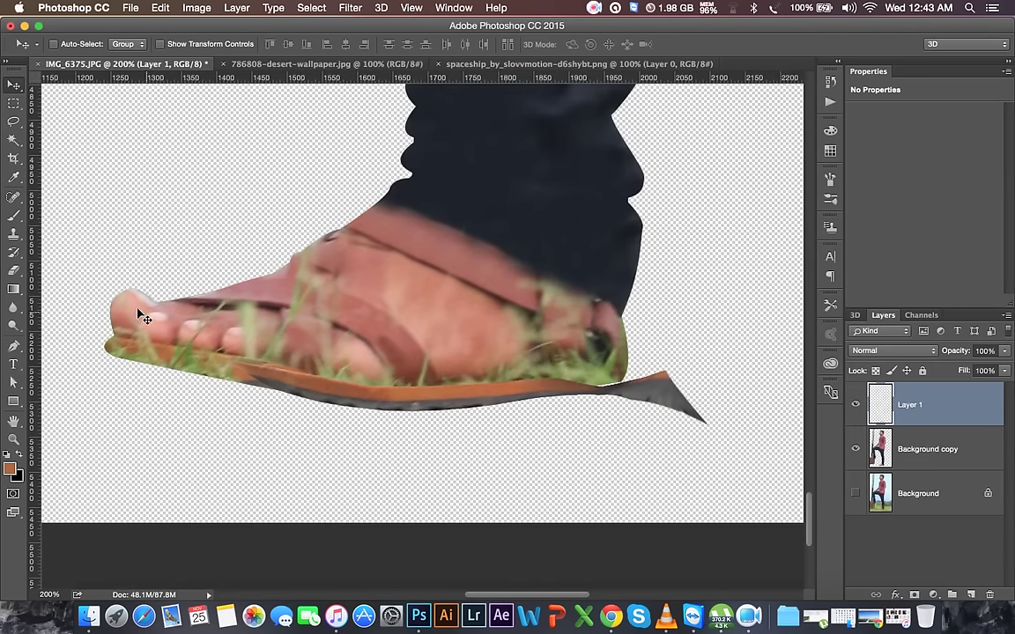
pyautogui.click(14, 271)
pyautogui.rightClick(385, 275)
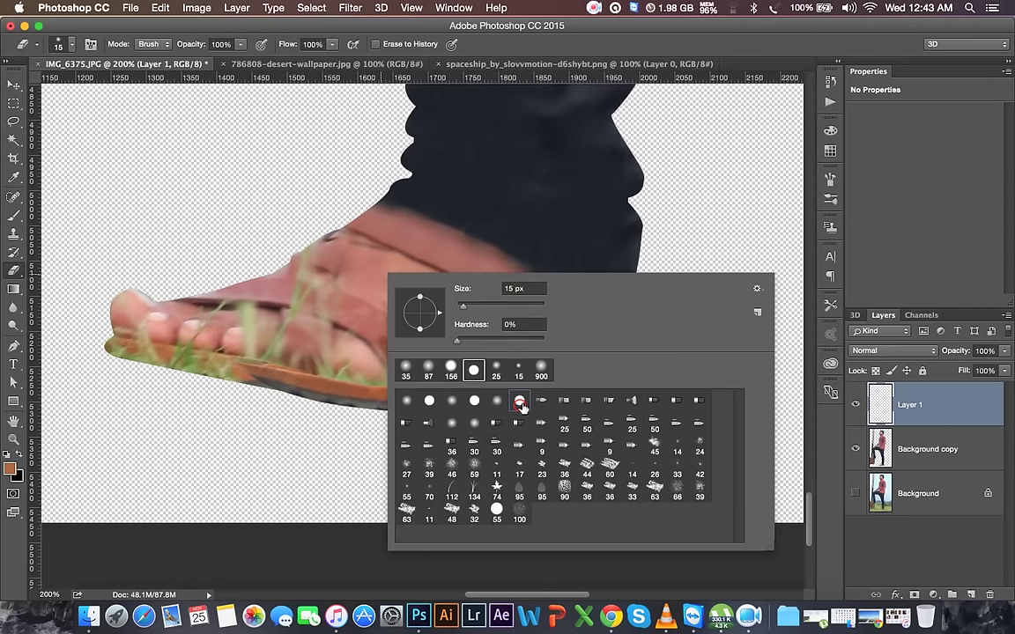
pyautogui.moveTo(492, 309); pyautogui.dragTo(526, 190)
pyautogui.press('Return')
pyautogui.moveTo(634, 344)
pyautogui.mouseDown()
pyautogui.moveTo(608, 396)
pyautogui.moveTo(533, 392)
pyautogui.mouseUp()
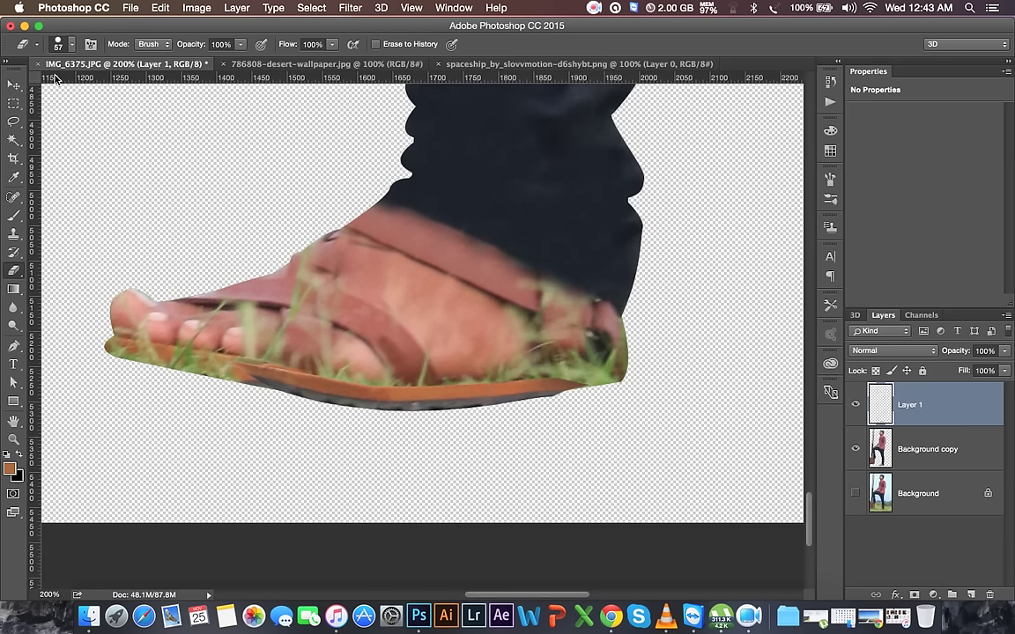
# - Alt-drag a duplicate sole strip toward the toes and begin transforming it
pyautogui.click(13, 83)
pyautogui.moveTo(351, 344)
pyautogui.mouseDown()
pyautogui.moveTo(458, 357)
pyautogui.moveTo(352, 367)
pyautogui.mouseUp()
pyautogui.hotkey('ctrl', 't')
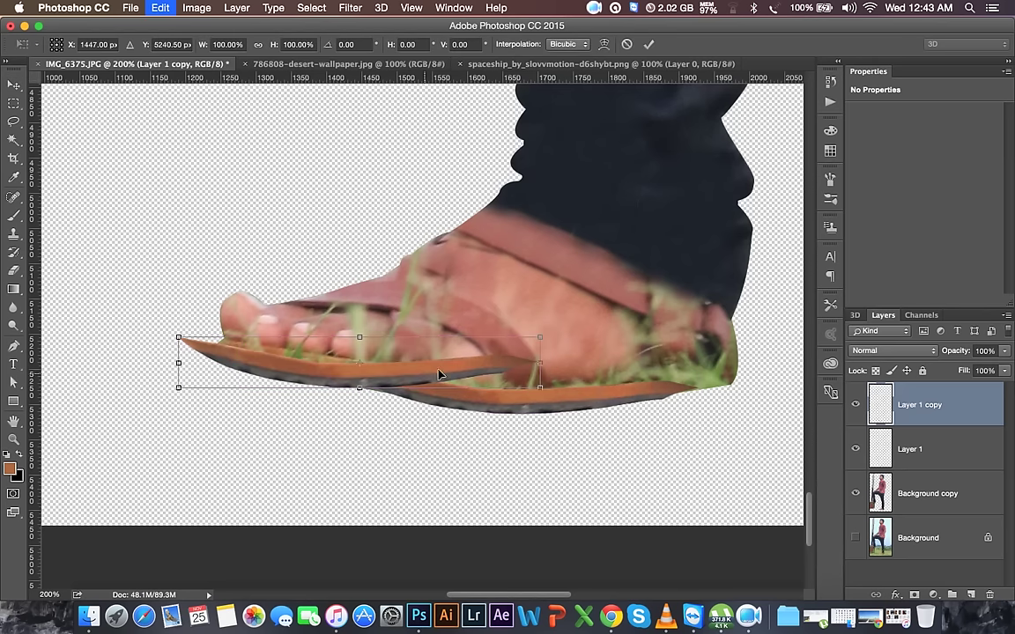
# - Rotate the copied sole strip about 8°, then pin it for Puppet Warp at the toe tip and along the sole
pyautogui.moveTo(606, 357); pyautogui.dragTo(420, 385)
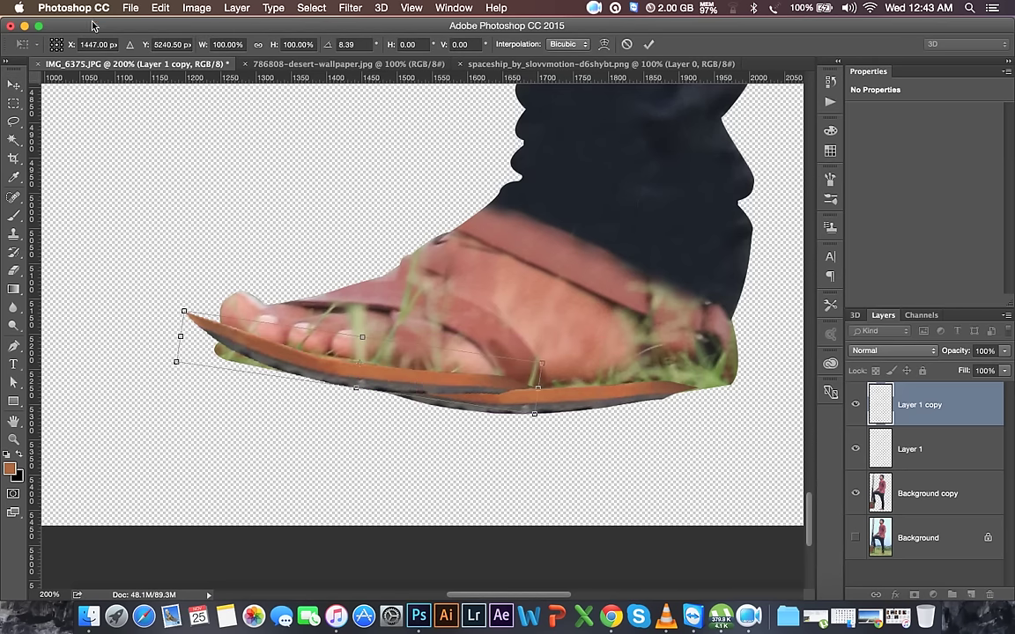
pyautogui.press('Return')
pyautogui.click(159, 8)
pyautogui.click(203, 269)
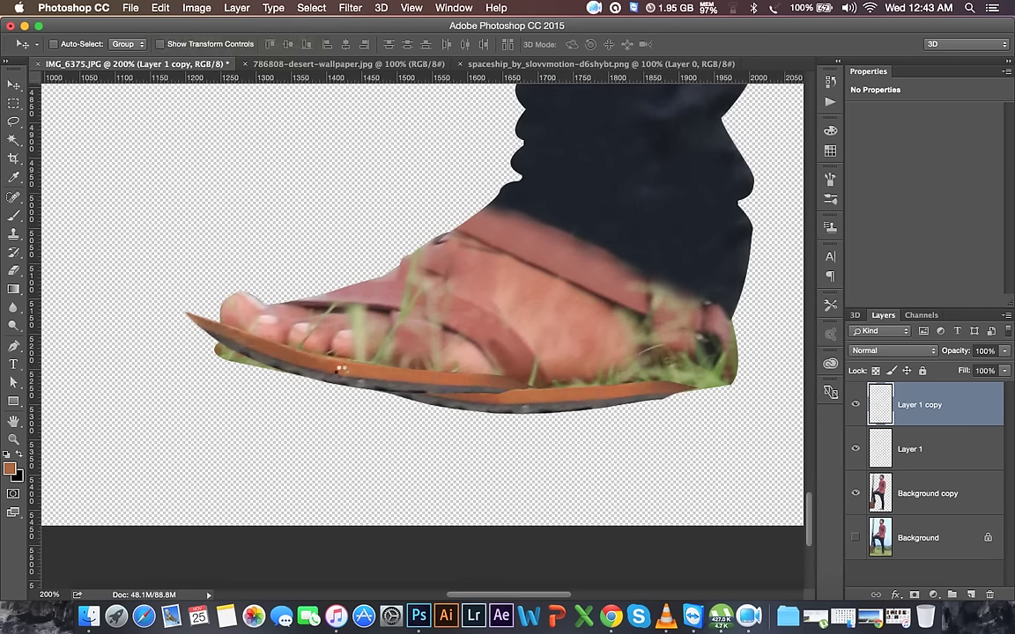
pyautogui.click(197, 318)
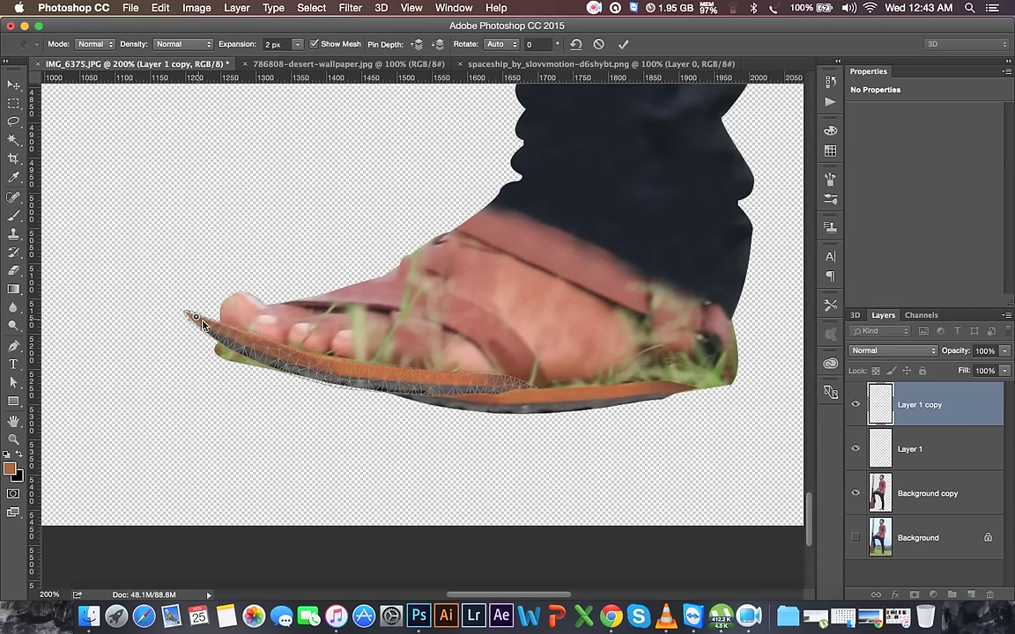
pyautogui.click(253, 351)
# - Drag the warp pins down to bend the sole's heel end, middle and toe side
pyautogui.moveTo(520, 389); pyautogui.dragTo(518, 402)
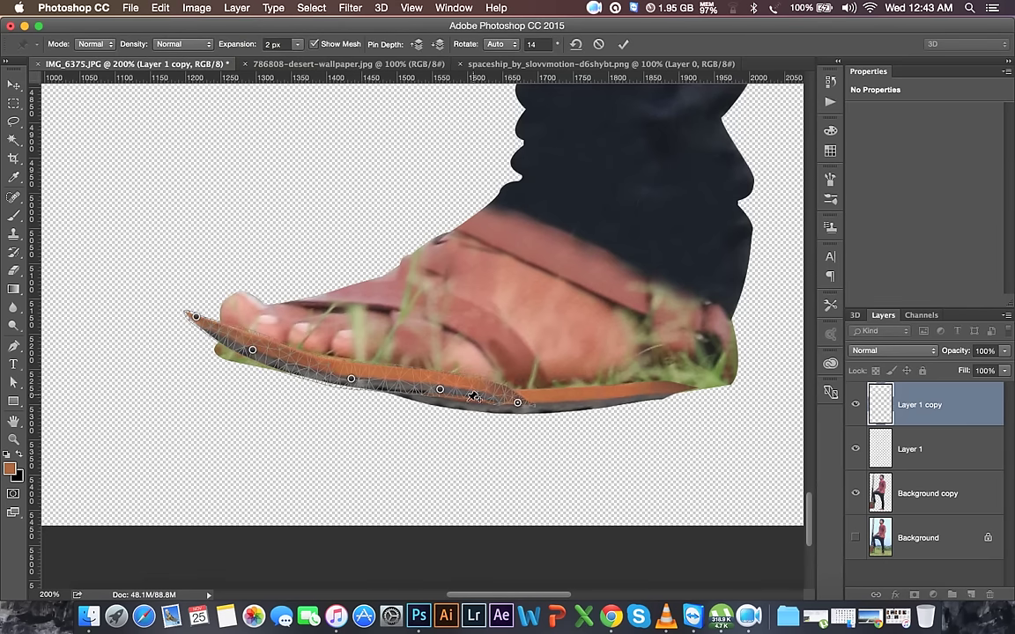
pyautogui.moveTo(440, 389); pyautogui.dragTo(435, 402)
pyautogui.keyDown('alt'); pyautogui.click(351, 378); pyautogui.keyUp('alt')
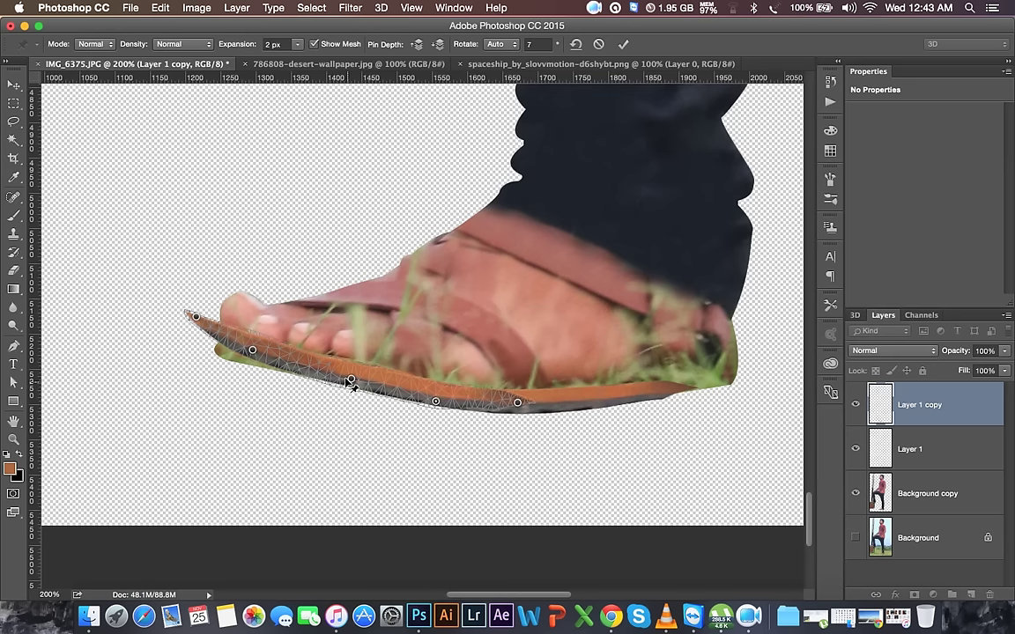
pyautogui.moveTo(350, 381); pyautogui.dragTo(348, 385)
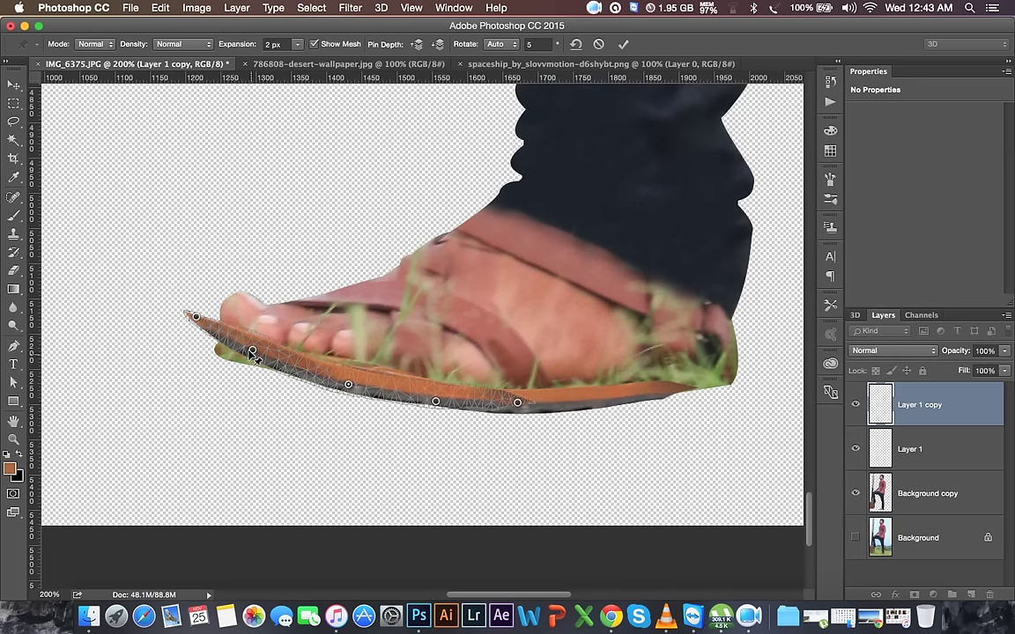
pyautogui.moveTo(252, 351); pyautogui.dragTo(252, 358)
pyautogui.moveTo(348, 385); pyautogui.dragTo(350, 378)
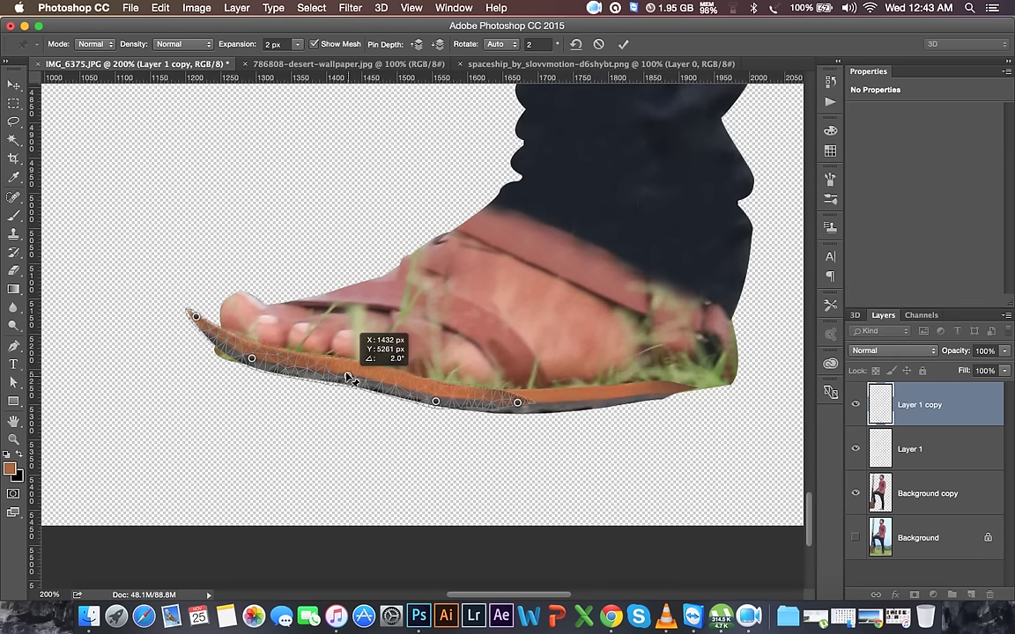
# - Curve the sole tip down toward the toes, smooth the bend, and apply the puppet warp
pyautogui.moveTo(195, 315)
pyautogui.mouseDown()
pyautogui.moveTo(222, 346)
pyautogui.moveTo(212, 339)
pyautogui.mouseUp()
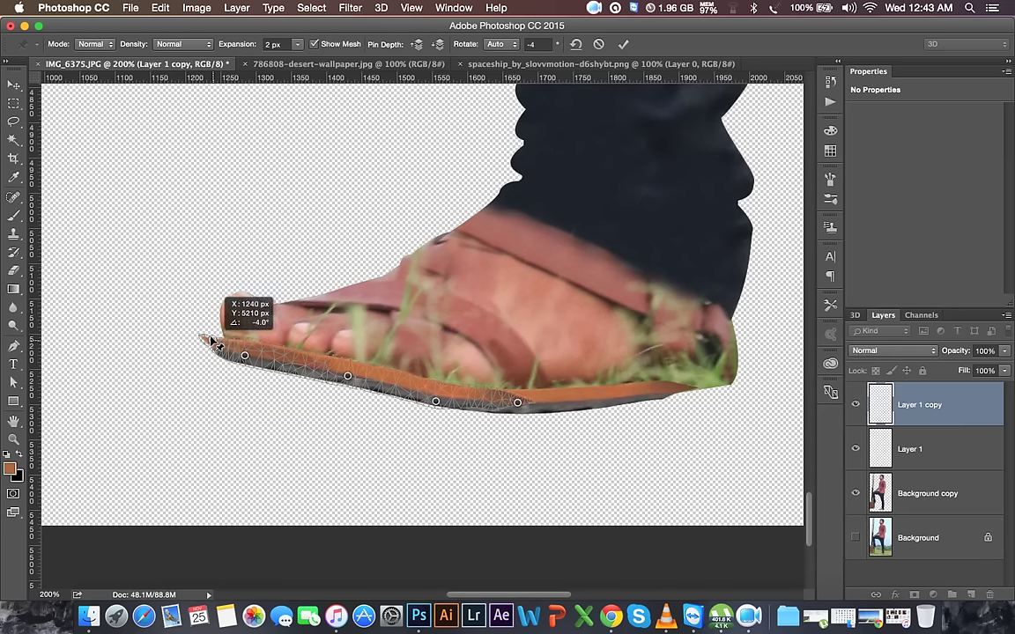
pyautogui.click(280, 349)
pyautogui.moveTo(281, 349); pyautogui.dragTo(279, 351)
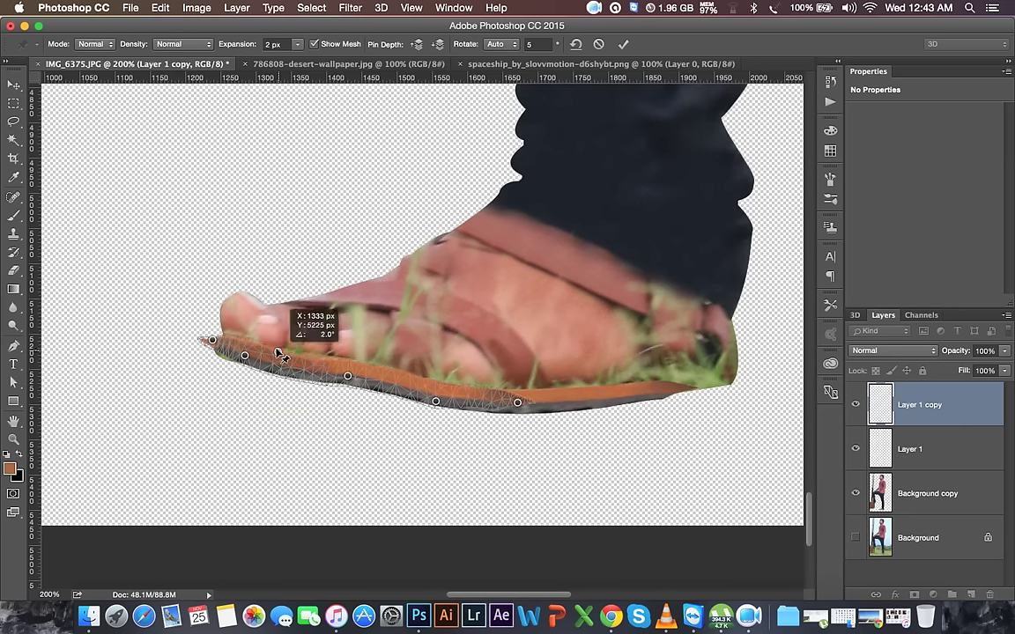
pyautogui.moveTo(520, 405); pyautogui.dragTo(529, 402)
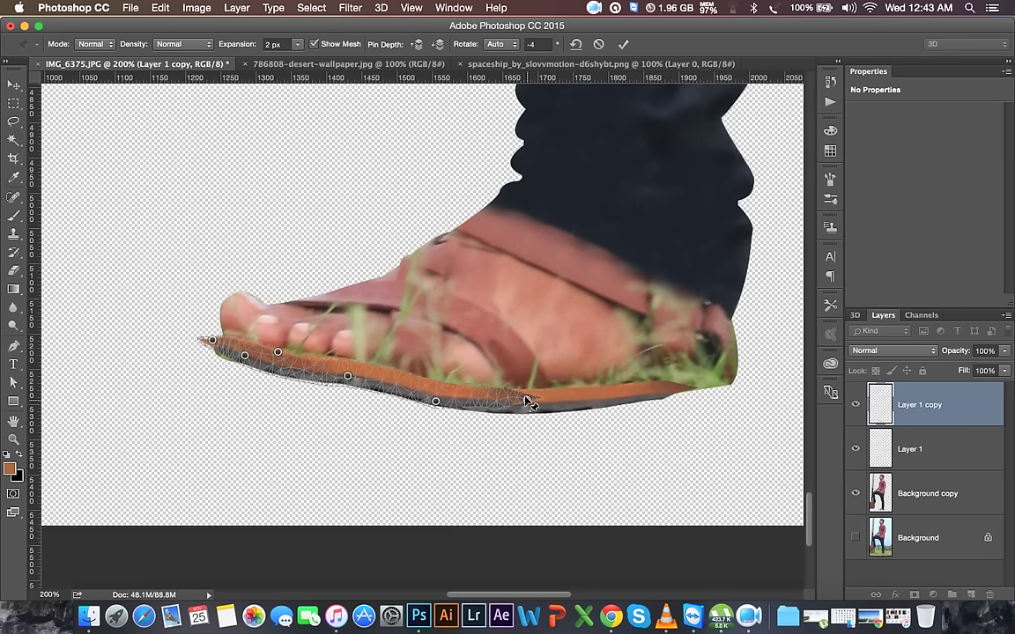
pyautogui.press('Return')
pyautogui.click(14, 271)
# - Erase the copied sole's stray toe tip with a 57 px eraser, merge it into Layer 1, and zoom out
pyautogui.moveTo(204, 361); pyautogui.dragTo(215, 351)
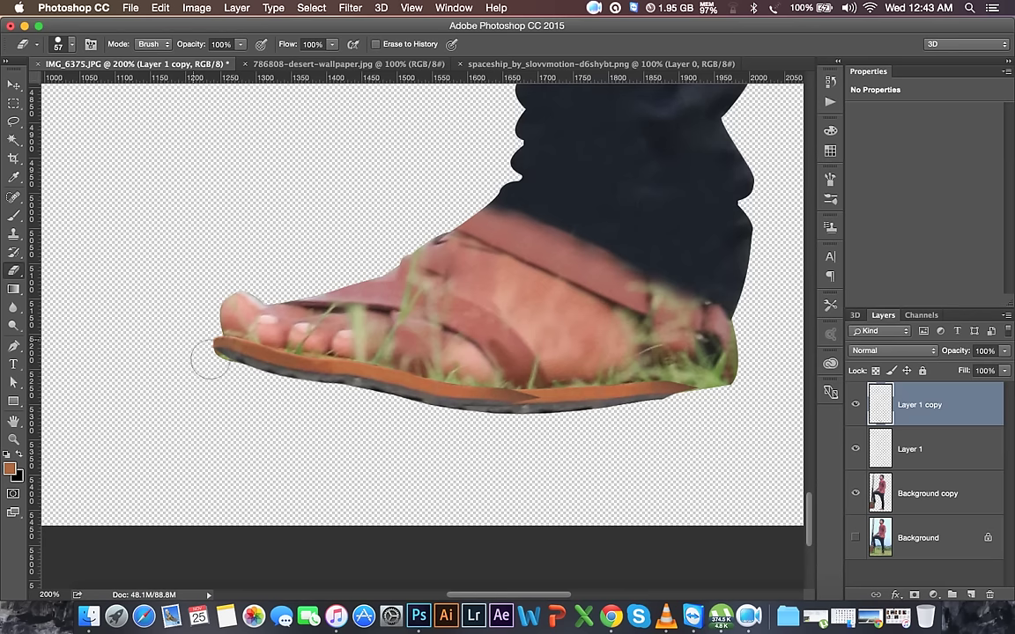
pyautogui.rightClick(550, 308)
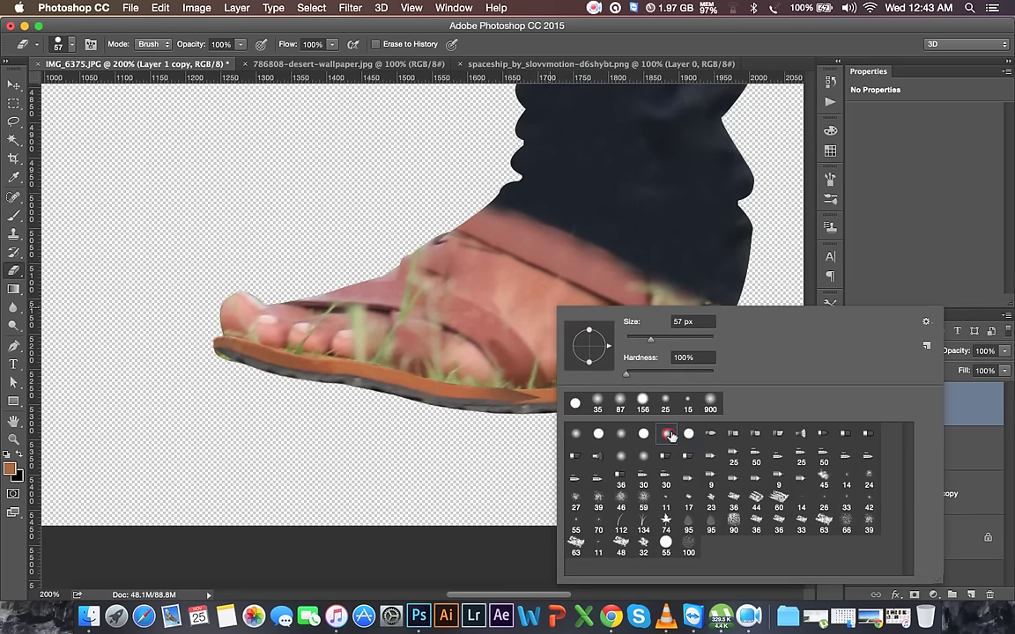
pyautogui.click(467, 357)
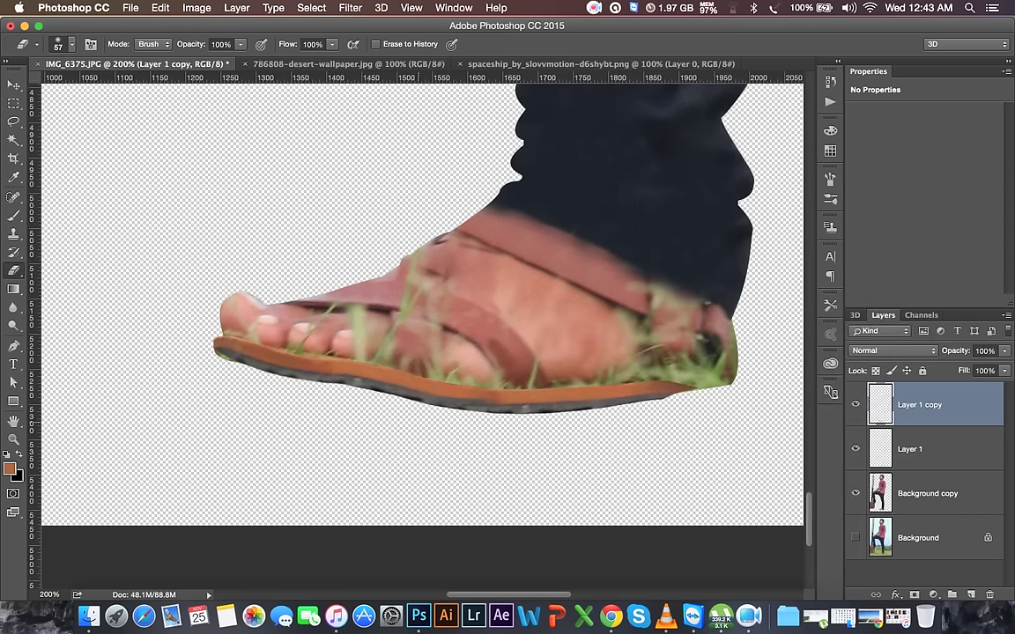
pyautogui.press('super+e')
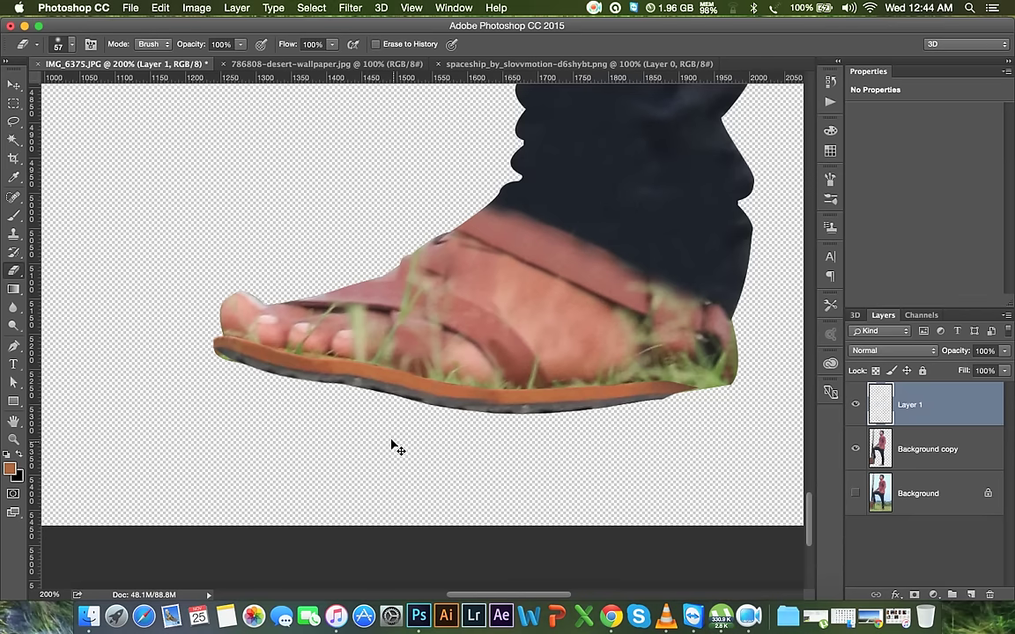
pyautogui.press('super+minus')
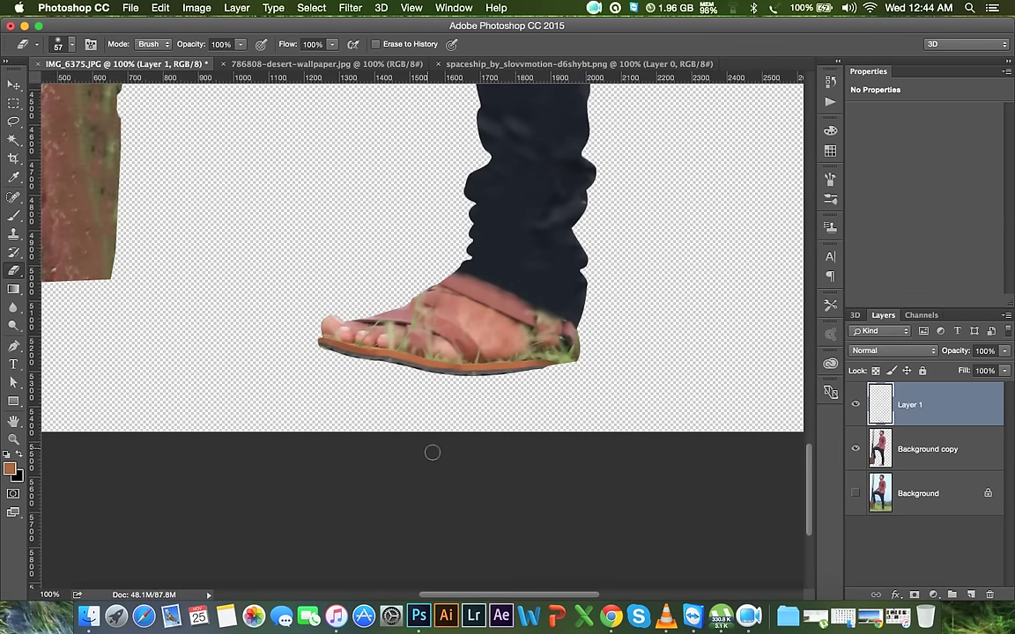
pyautogui.press('super+minus')
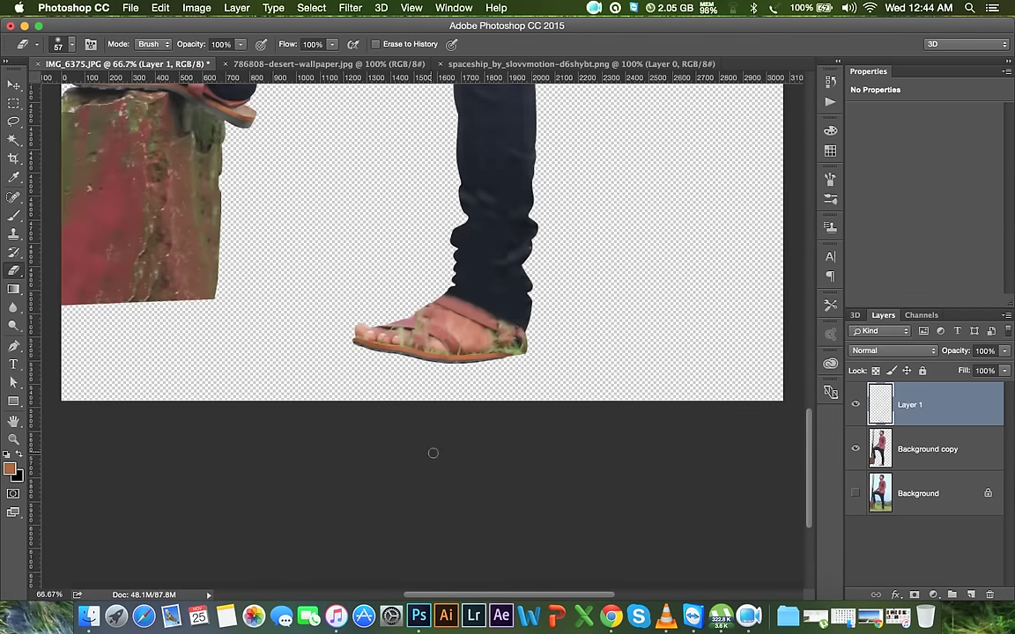
# - Apply a Curves adjustment to the merged sole, lowering input 131 to output 107
pyautogui.press('super+m')
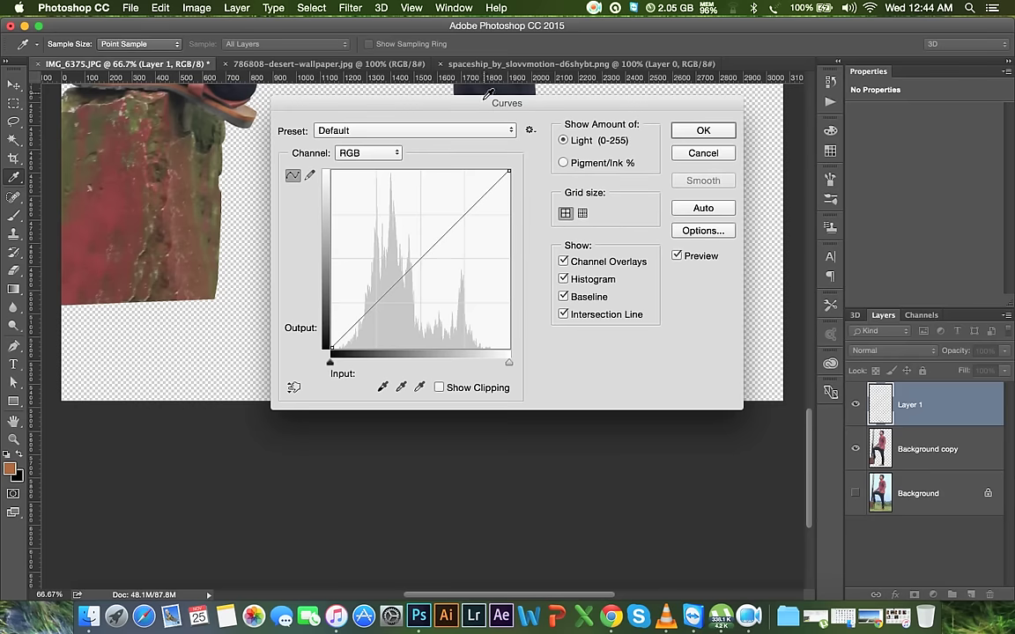
pyautogui.moveTo(491, 103); pyautogui.dragTo(758, 78)
pyautogui.moveTo(680, 240); pyautogui.dragTo(692, 251)
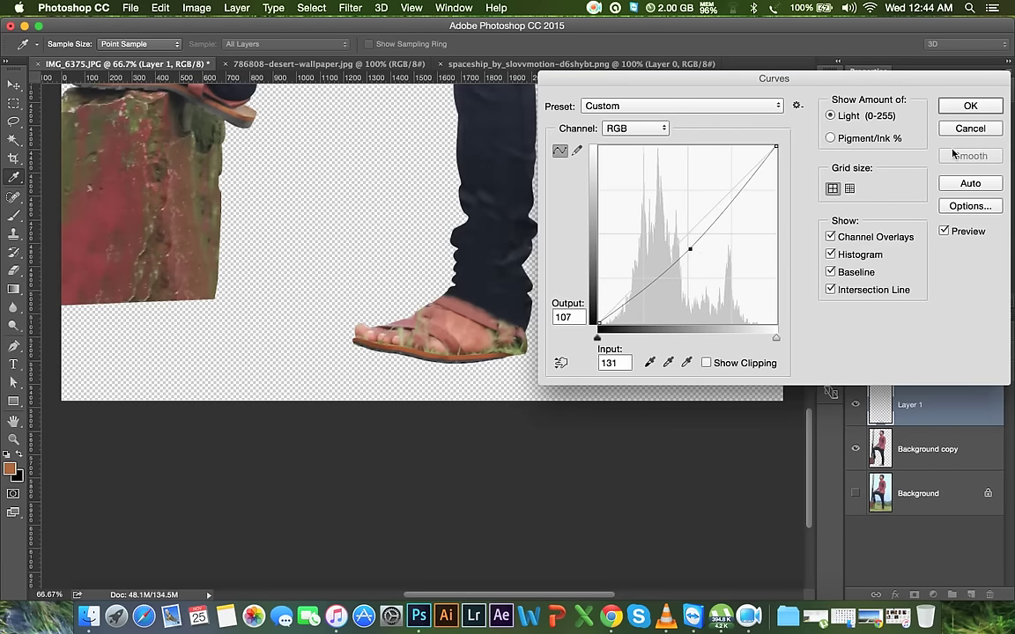
pyautogui.click(984, 107)
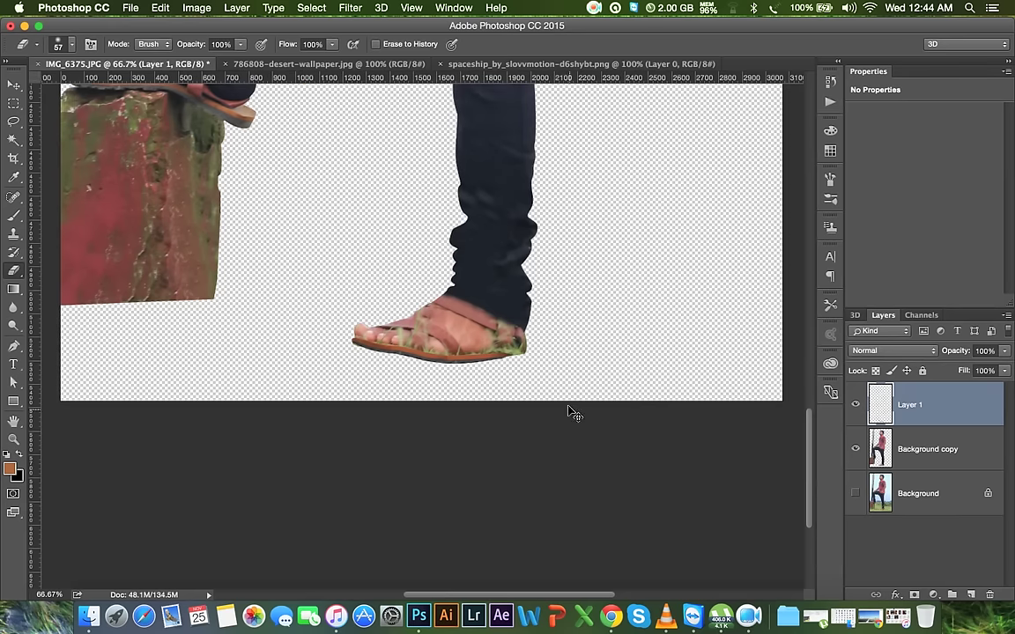
pyautogui.scroll(2, 569, 412)
pyautogui.scroll(1, 486, 403)
# - Zoom to 200% on the sandal, then duplicate the sole and tilt and position the copy
pyautogui.press('super+plus')
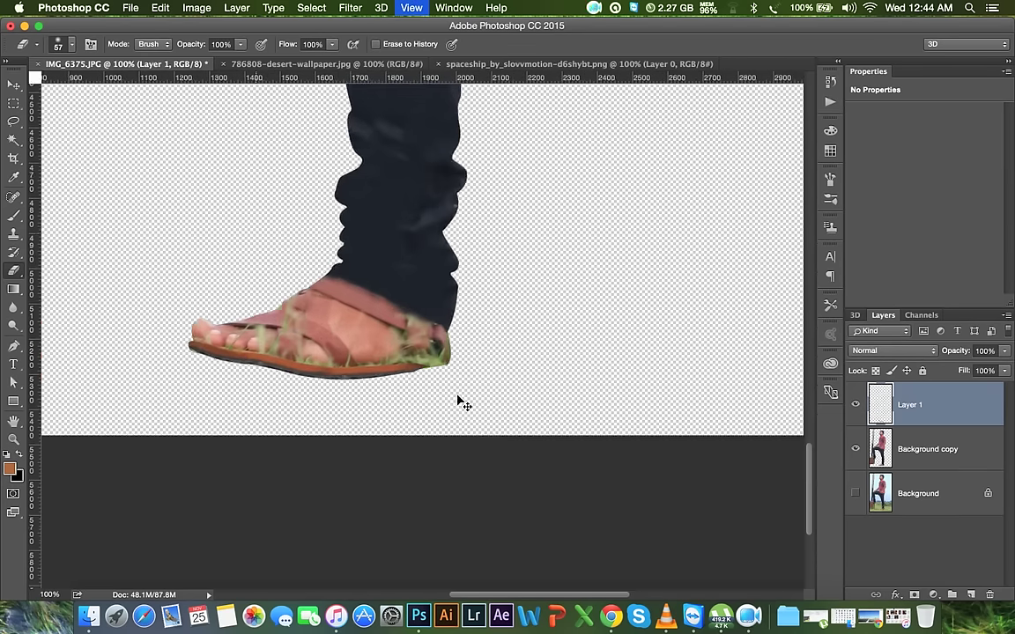
pyautogui.press('super+plus')
pyautogui.click(13, 85)
pyautogui.moveTo(386, 363); pyautogui.dragTo(473, 401)
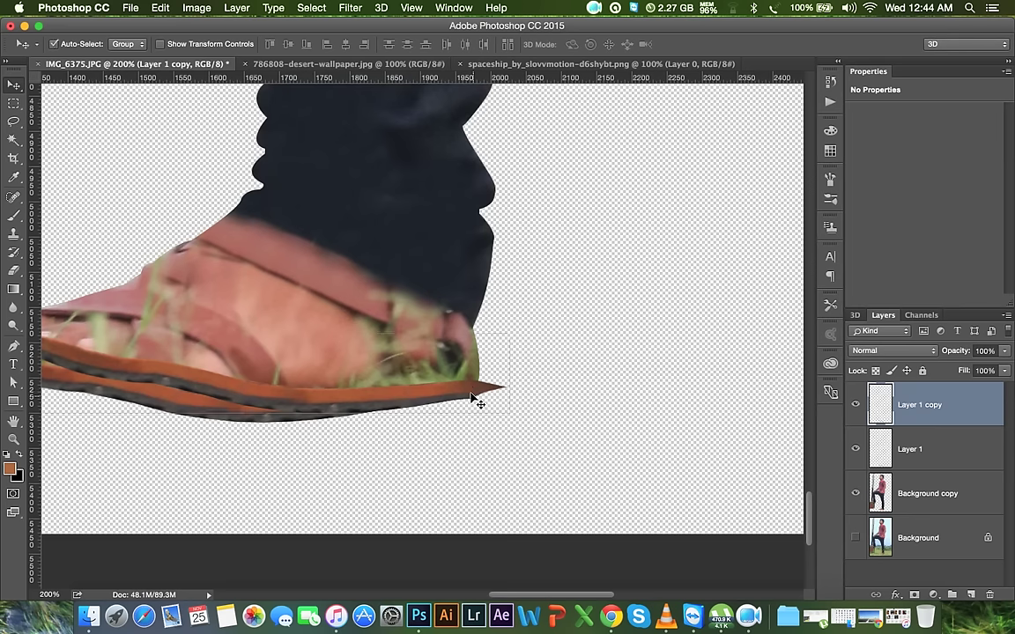
pyautogui.press('super+t')
pyautogui.moveTo(610, 419); pyautogui.dragTo(617, 385)
pyautogui.moveTo(453, 363)
pyautogui.mouseDown()
pyautogui.moveTo(476, 390)
pyautogui.moveTo(568, 403)
pyautogui.mouseUp()
pyautogui.press('Return')
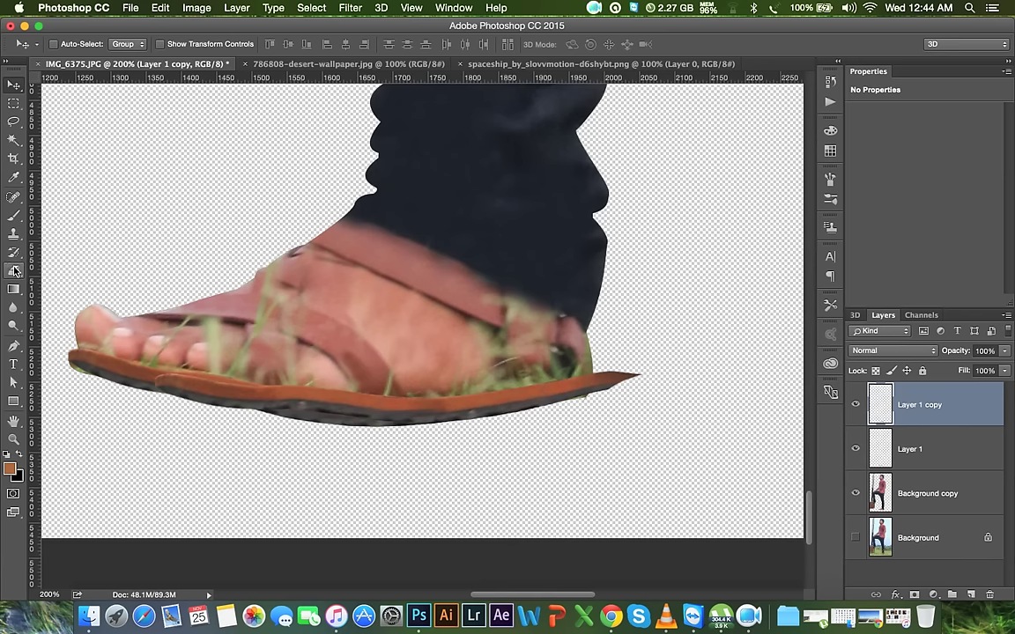
# - Erase the copy's lower edge, then delete both added sole layers and zoom out to the whole figure
pyautogui.press('e')
pyautogui.moveTo(176, 394)
pyautogui.mouseDown()
pyautogui.moveTo(277, 407)
pyautogui.moveTo(445, 402)
pyautogui.moveTo(638, 374)
pyautogui.mouseUp()
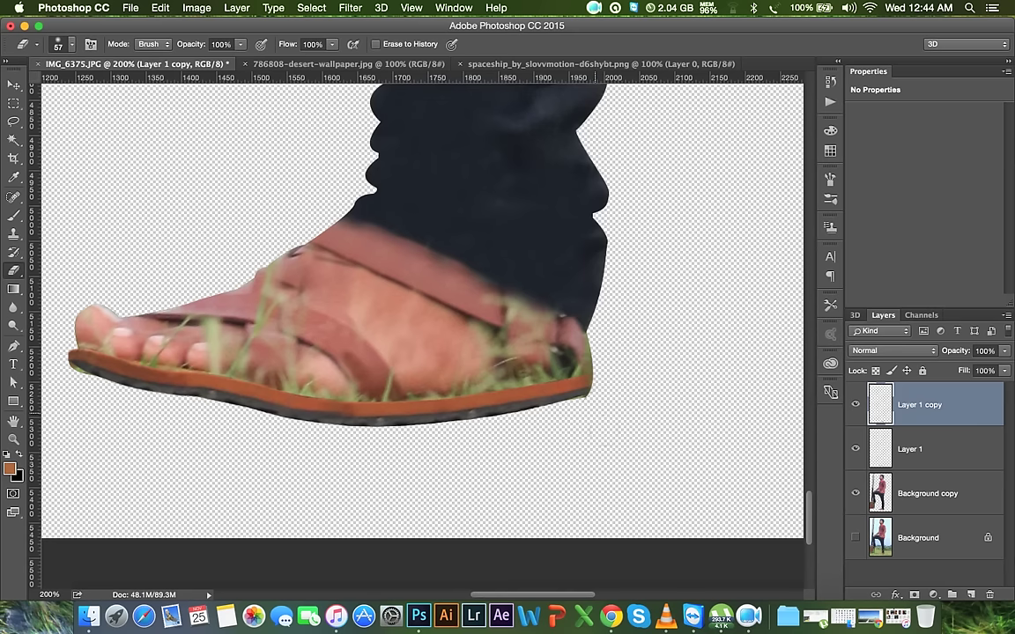
pyautogui.press('BackSpace')
pyautogui.press('BackSpace')
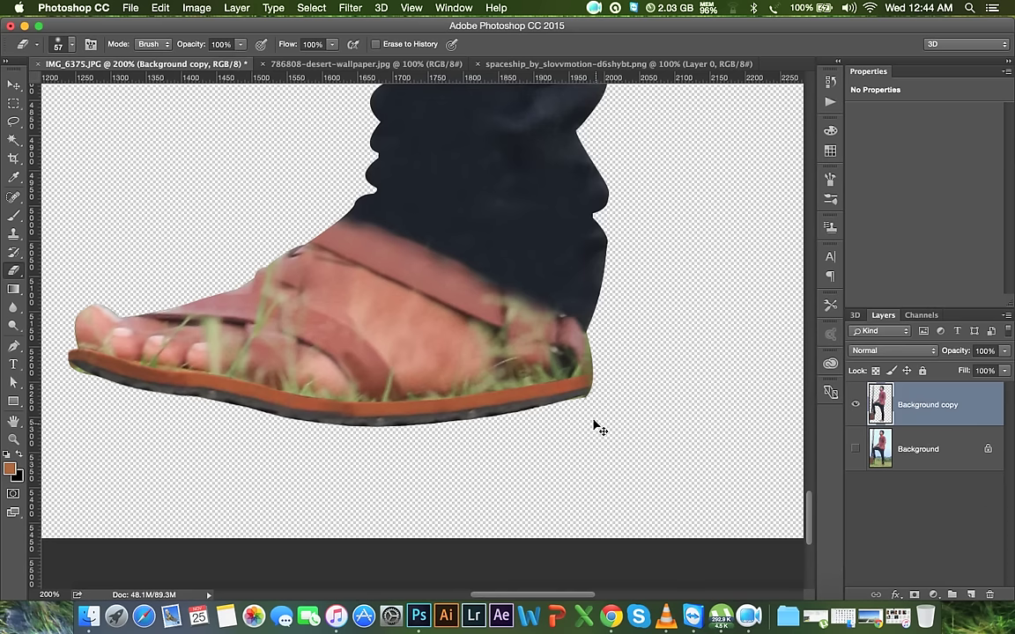
pyautogui.press('super+minus')
pyautogui.press('super+minus')
pyautogui.press('super+minus')
pyautogui.press('super+minus')
pyautogui.press('super+minus')
pyautogui.press('super+minus')
pyautogui.press('super+minus')
pyautogui.press('super+plus')
pyautogui.click(24, 87)
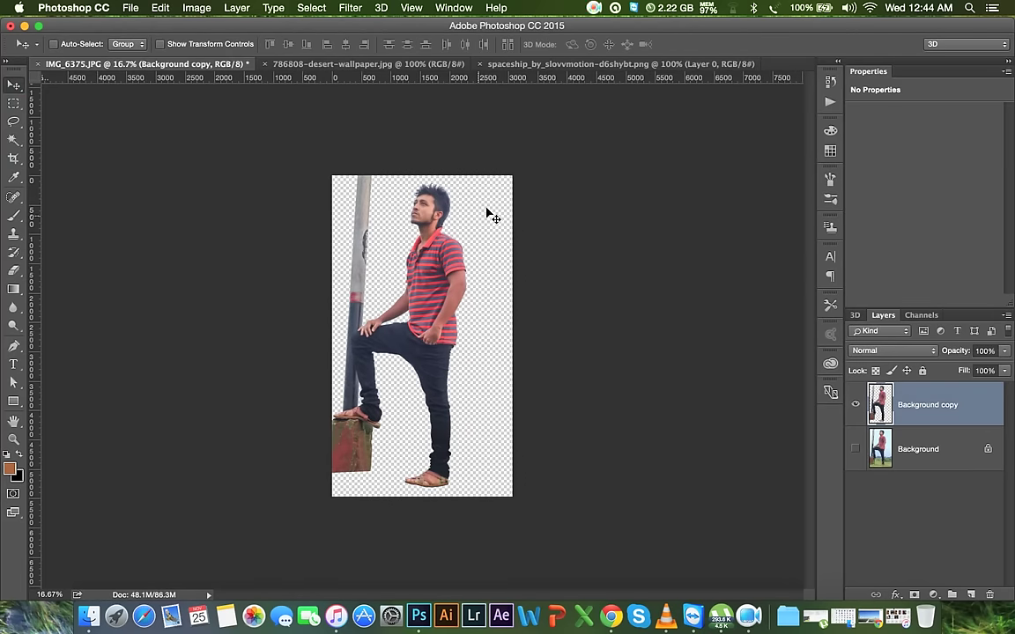
# - Nudge the cut-out man, create a new 1500 × 2000 px document, and start dragging in the desert wallpaper
pyautogui.moveTo(400, 285); pyautogui.dragTo(459, 300)
pyautogui.click(131, 8)
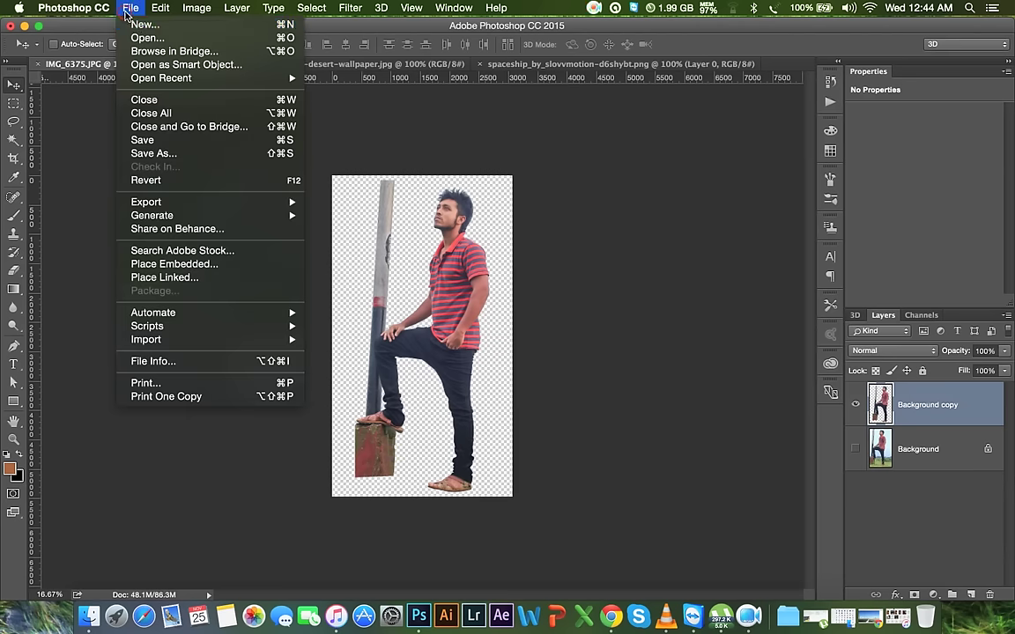
pyautogui.click(148, 25)
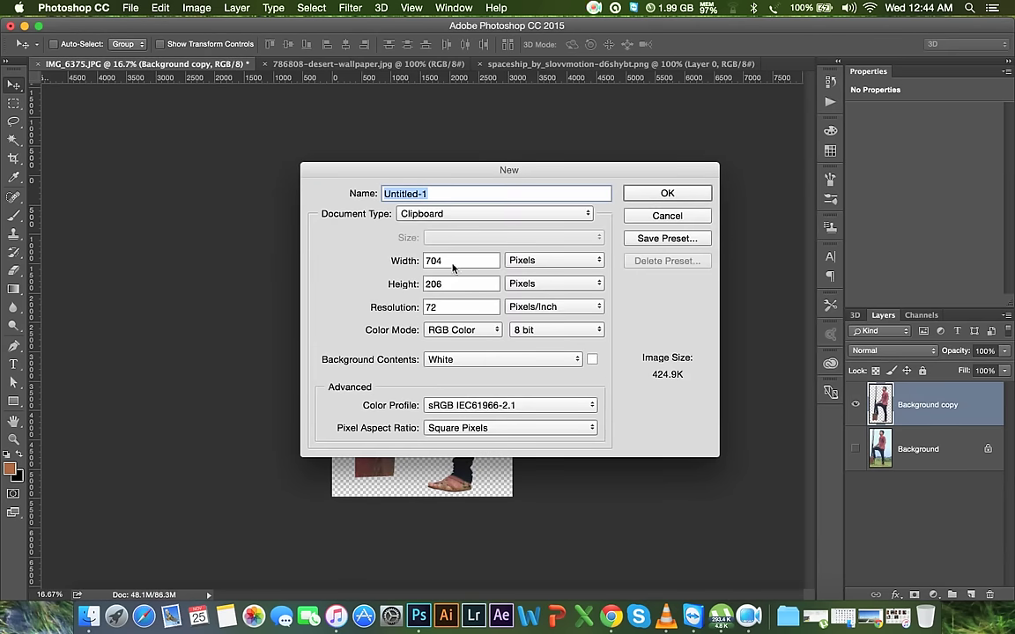
pyautogui.doubleClick(461, 262)
pyautogui.click(442, 194)
pyautogui.click(472, 261)
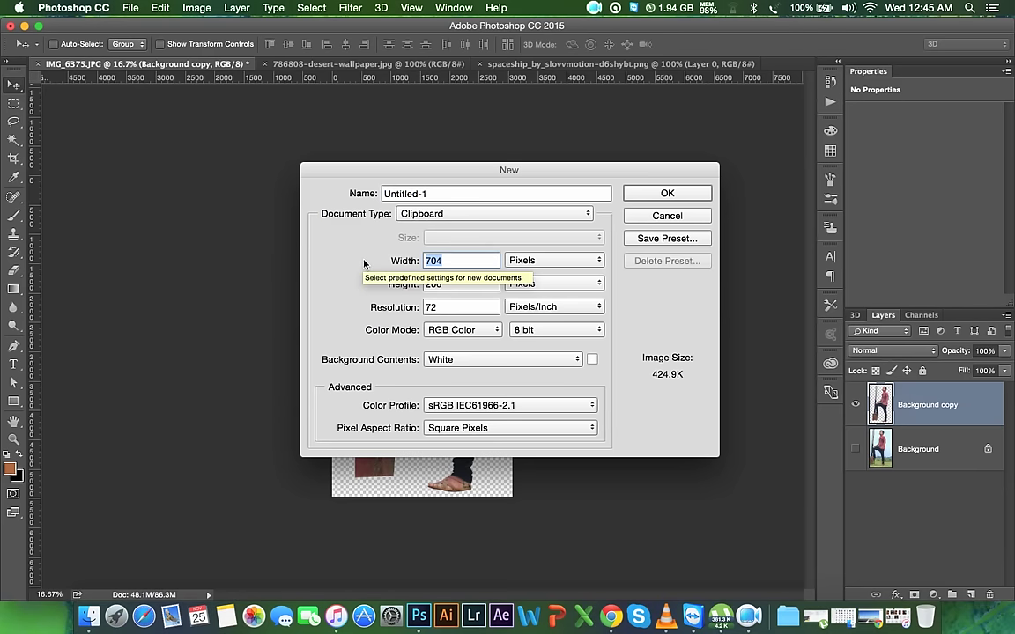
pyautogui.write('1500')
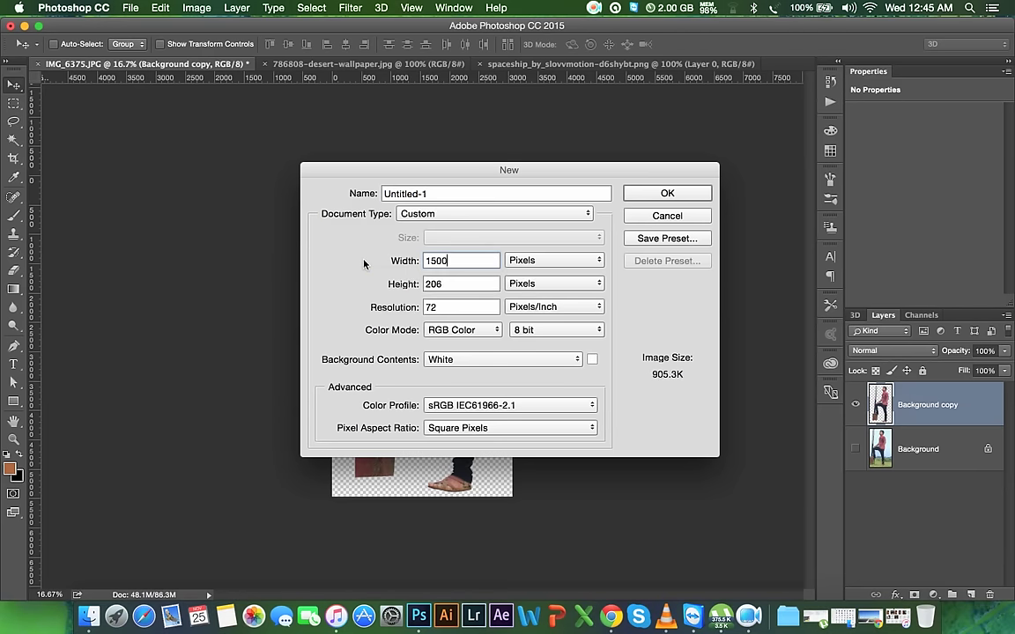
pyautogui.press('Tab')
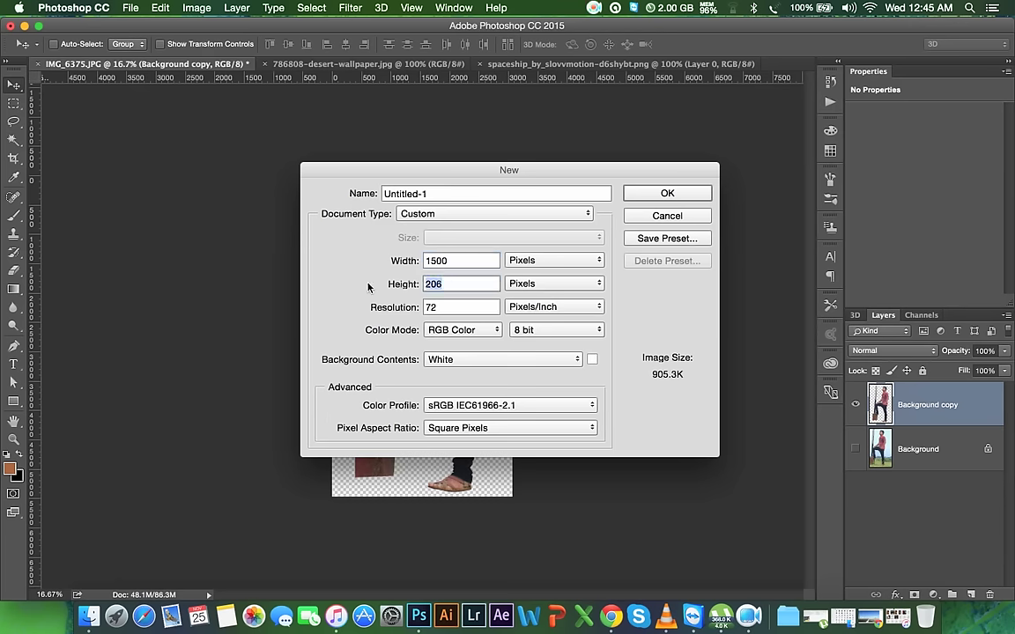
pyautogui.write('2000')
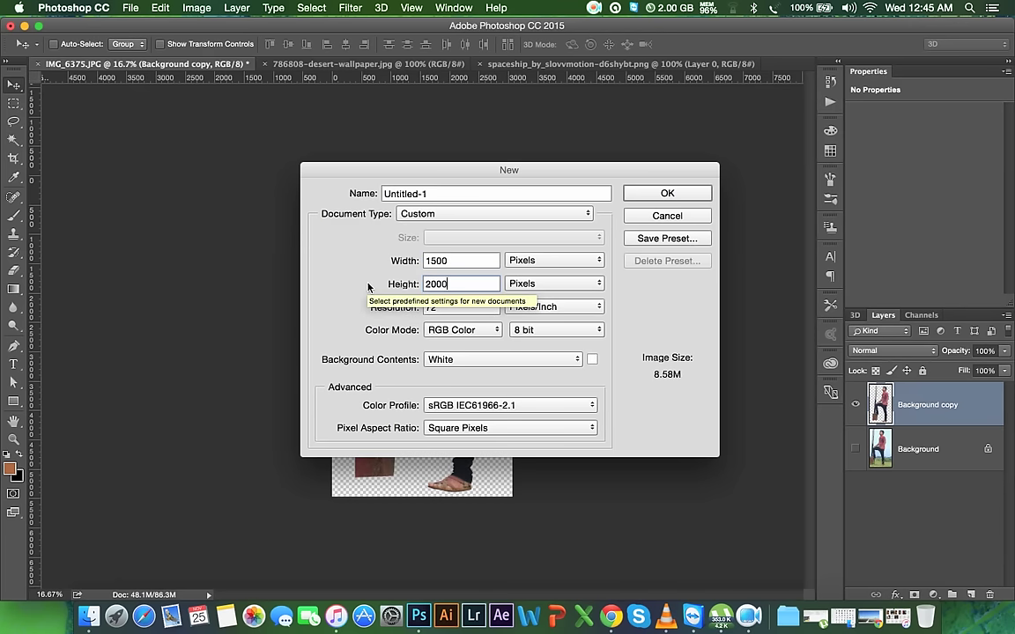
pyautogui.click(648, 194)
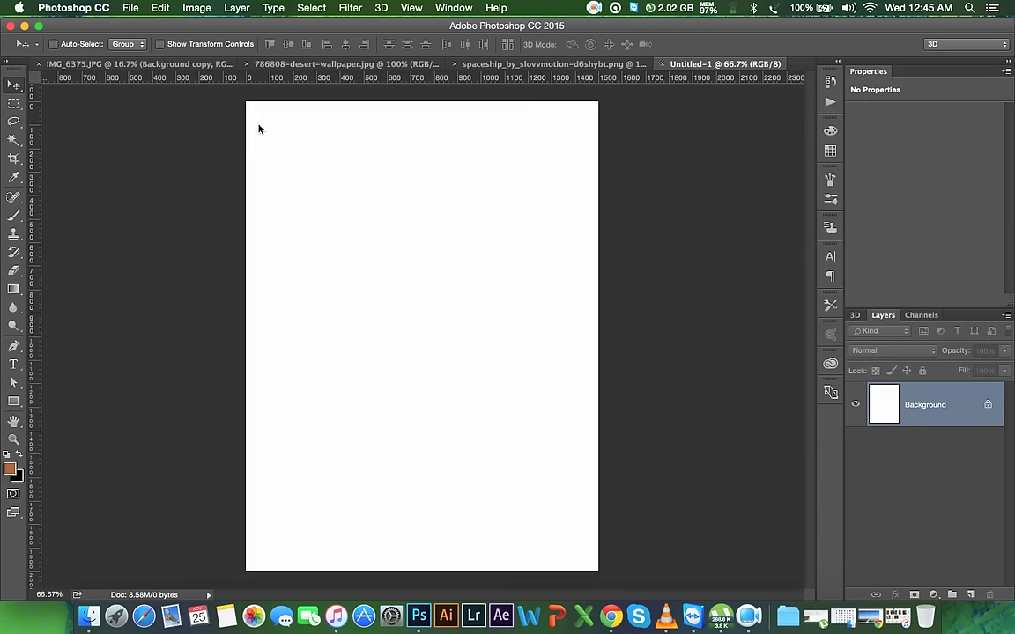
pyautogui.hotkey('ctrl', 'Tab')
pyautogui.hotkey('ctrl', 'Tab')
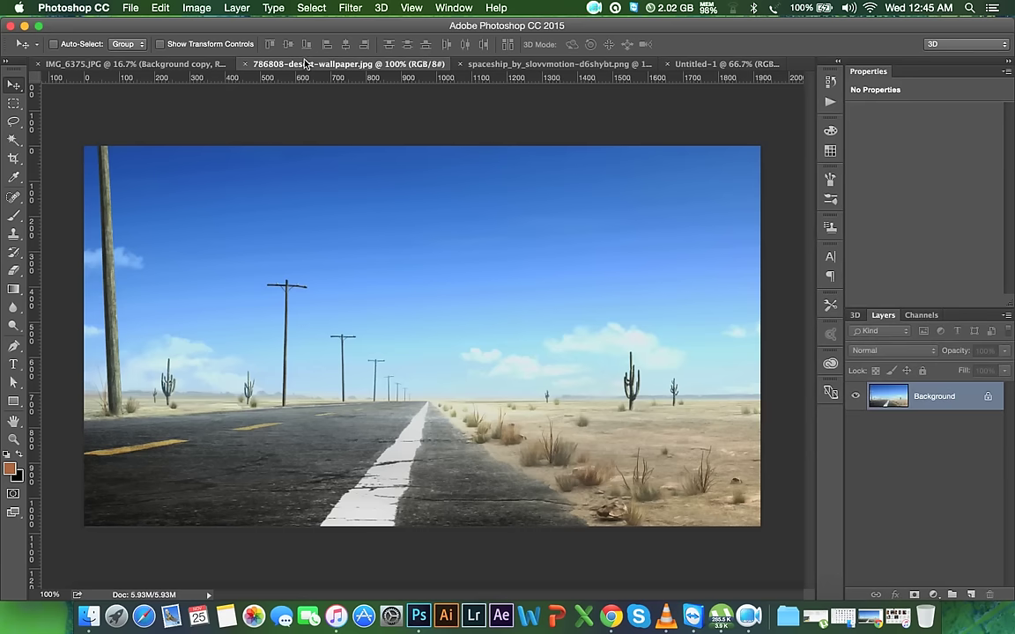
pyautogui.moveTo(418, 354); pyautogui.dragTo(731, 54)
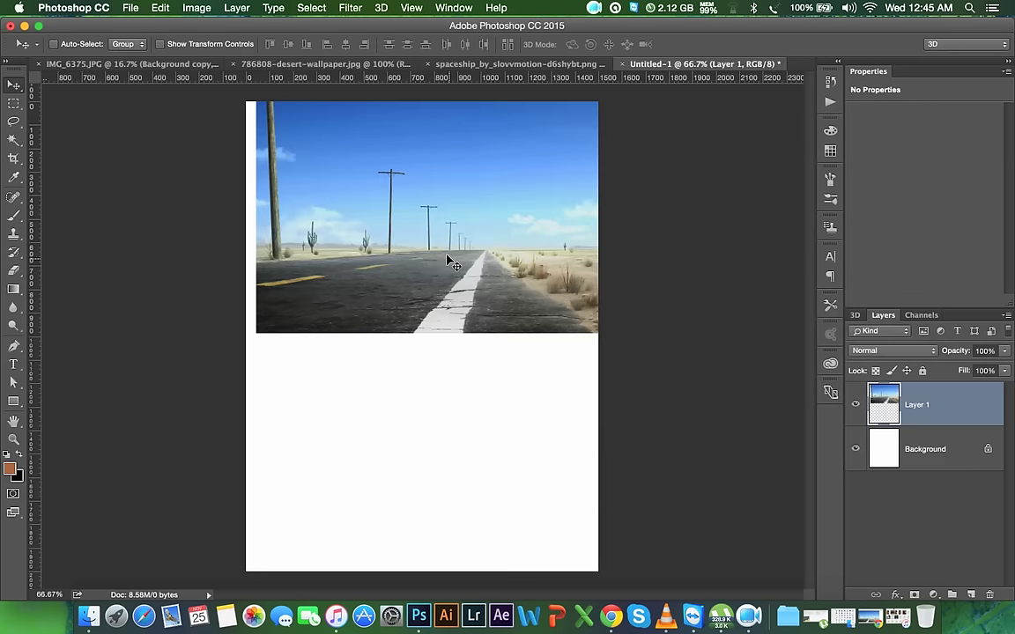
# - Drop the desert road image into Untitled-1 and flip it horizontally
pyautogui.moveTo(725, 63)
pyautogui.mouseDown()
pyautogui.moveTo(435, 431)
pyautogui.moveTo(431, 497)
pyautogui.mouseUp()
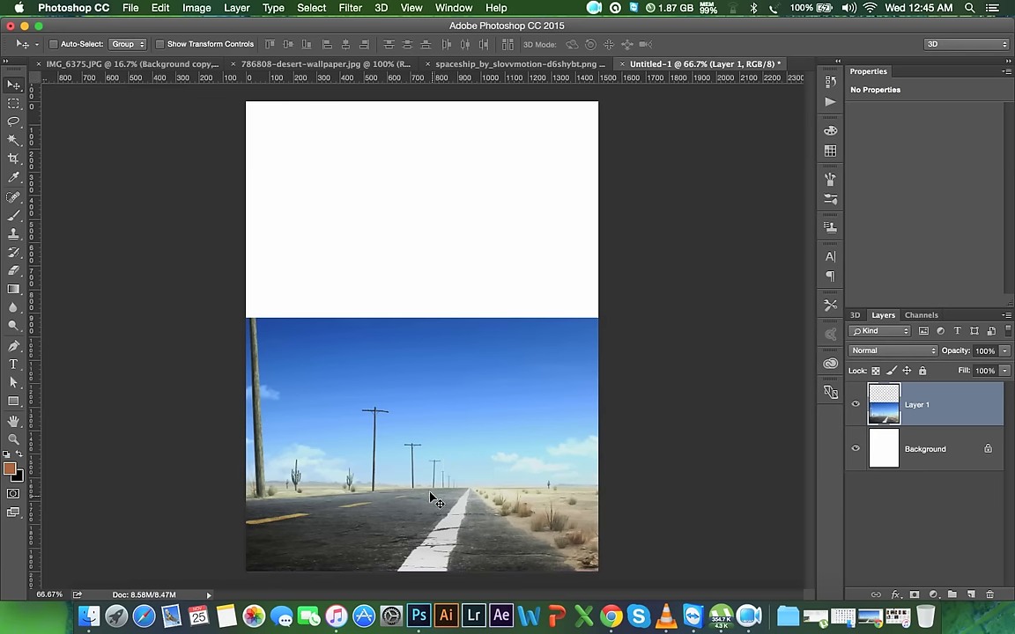
pyautogui.press('super+t')
pyautogui.rightClick(447, 432)
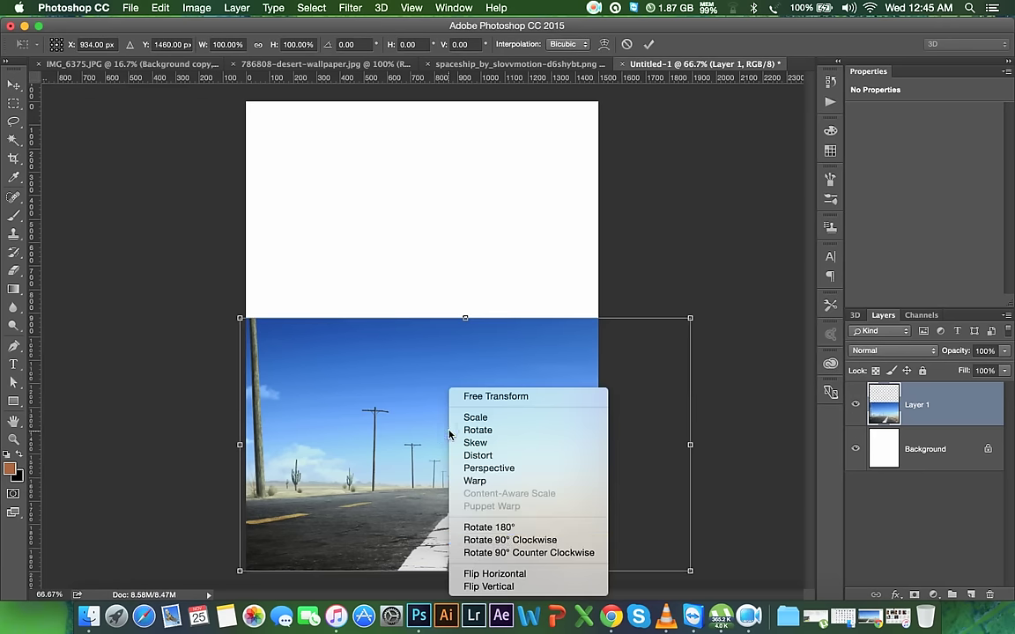
pyautogui.click(515, 574)
pyautogui.moveTo(473, 501); pyautogui.dragTo(394, 505)
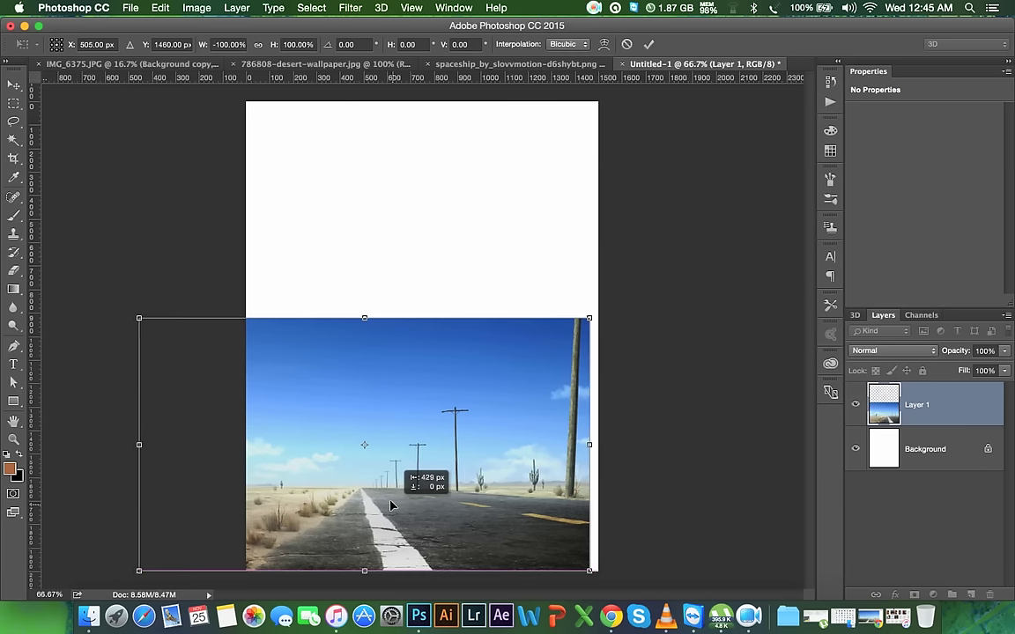
pyautogui.moveTo(395, 505); pyautogui.dragTo(396, 506)
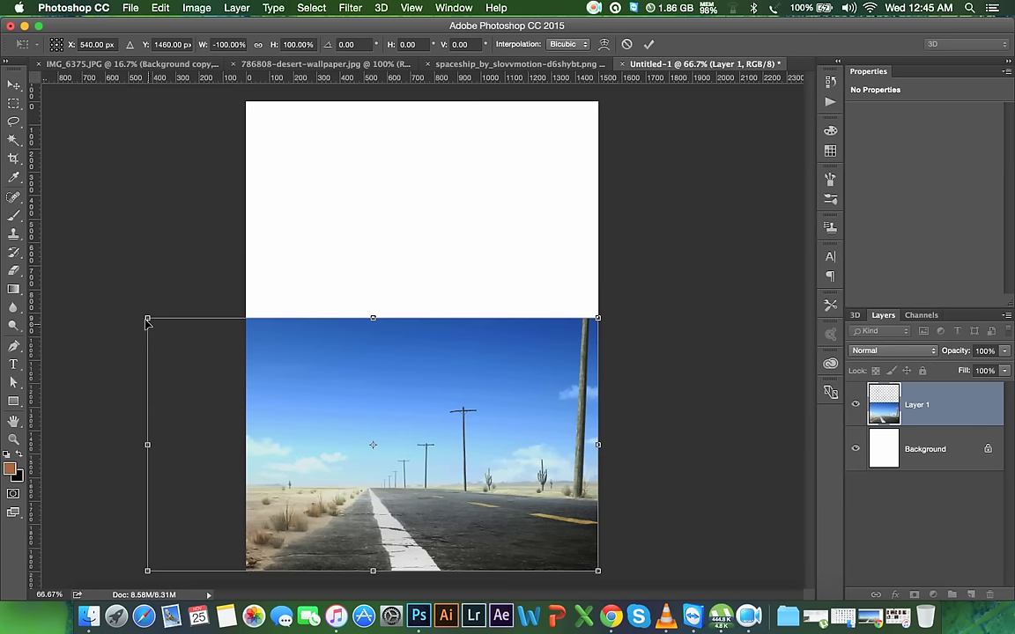
# - Enlarge the flipped road to span the canvas width, seat it at the bottom, and commit
pyautogui.moveTo(147, 319); pyautogui.dragTo(64, 272)
pyautogui.moveTo(435, 439); pyautogui.dragTo(468, 443)
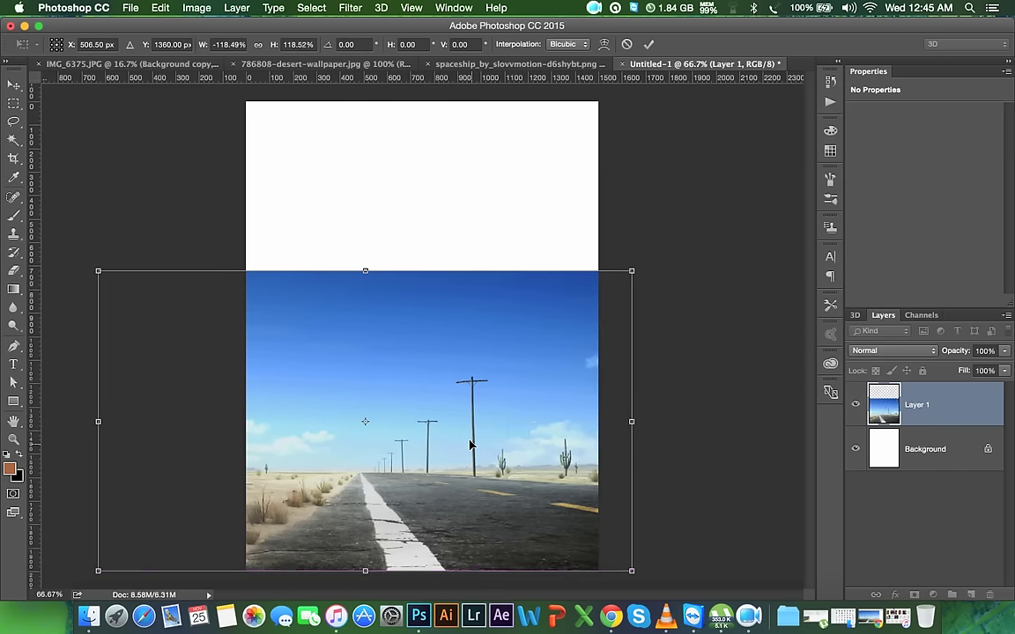
pyautogui.moveTo(469, 445)
pyautogui.mouseDown()
pyautogui.moveTo(478, 454)
pyautogui.moveTo(454, 456)
pyautogui.mouseUp()
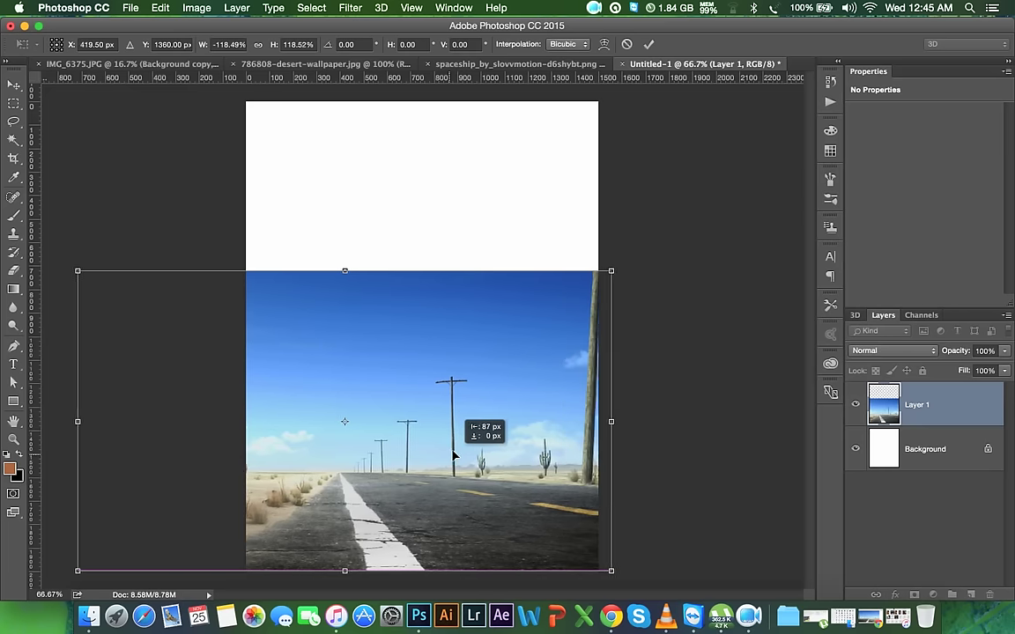
pyautogui.moveTo(455, 456); pyautogui.dragTo(491, 450)
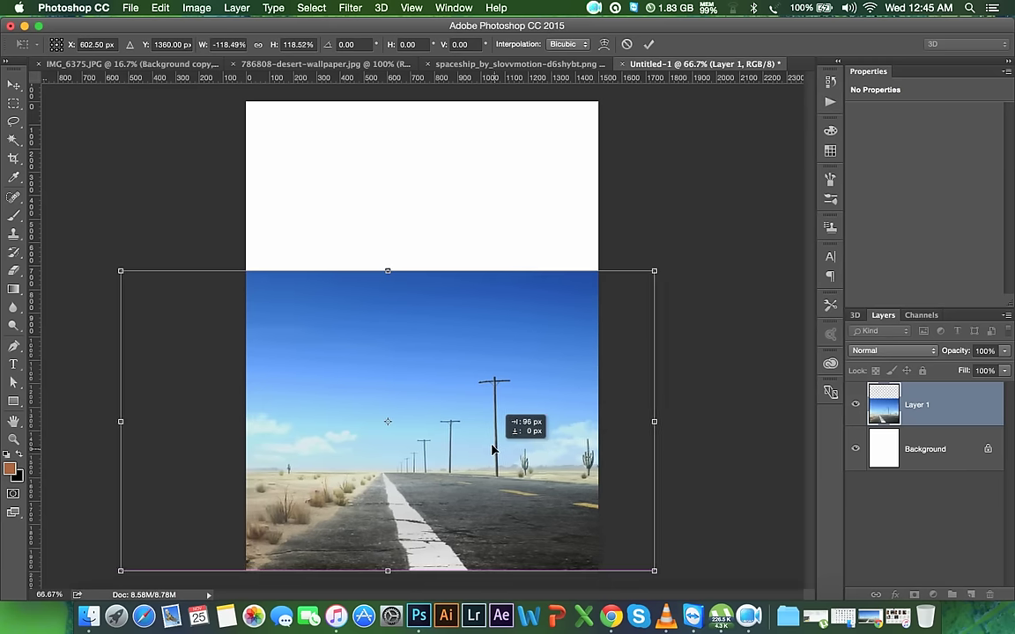
pyautogui.moveTo(492, 450); pyautogui.dragTo(502, 454)
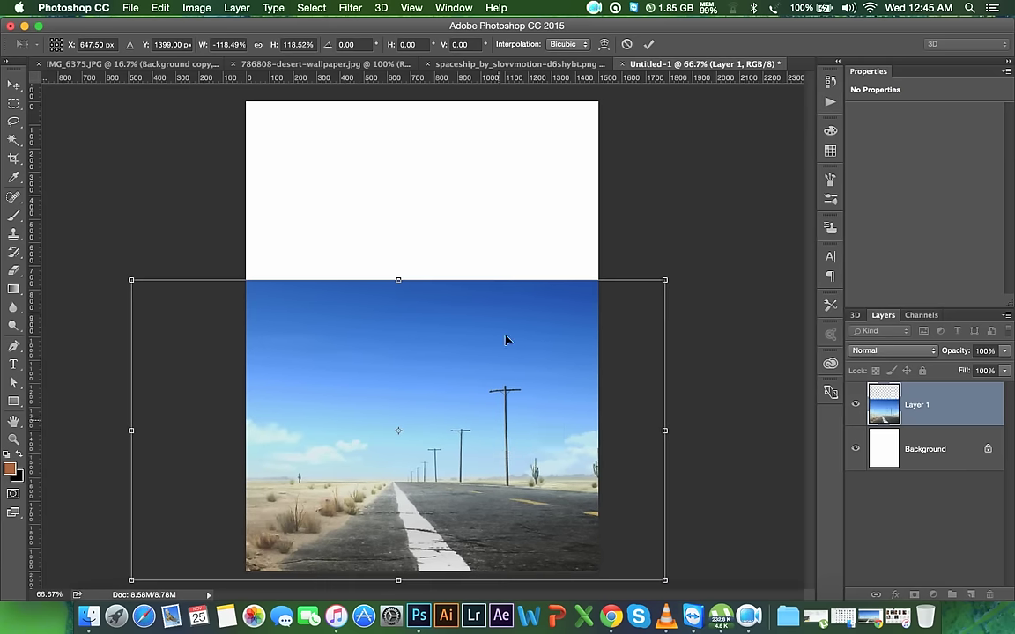
pyautogui.click(650, 45)
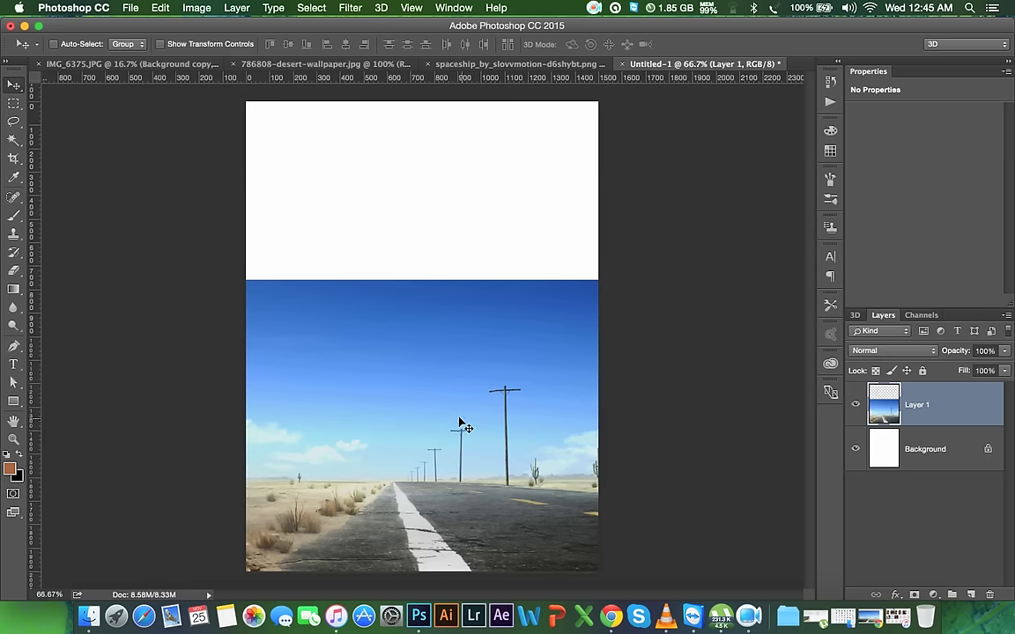
pyautogui.hotkey('ctrl', '-')
pyautogui.hotkey('ctrl', '-')
pyautogui.hotkey('ctrl', '+')
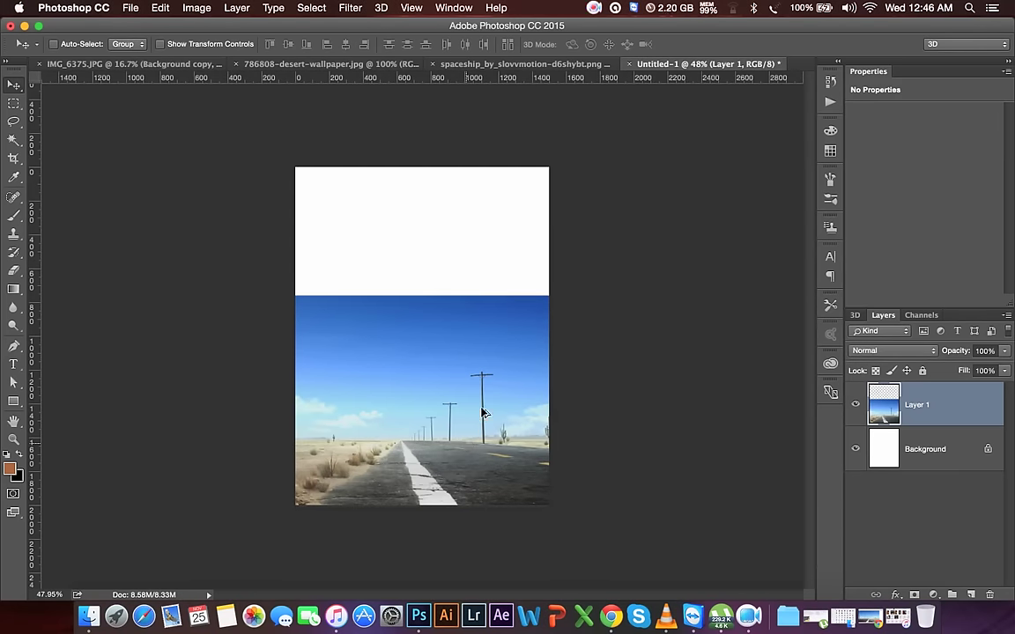
pyautogui.scroll(3, 379, 456)
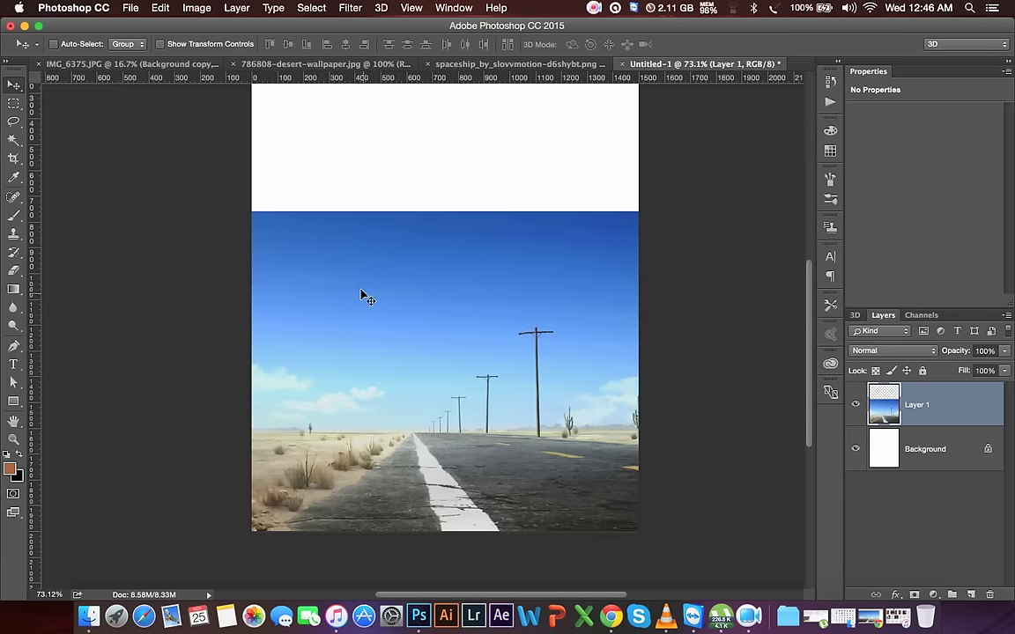
pyautogui.moveTo(421, 424)
pyautogui.mouseDown()
pyautogui.moveTo(468, 450)
pyautogui.moveTo(429, 440)
pyautogui.mouseUp()
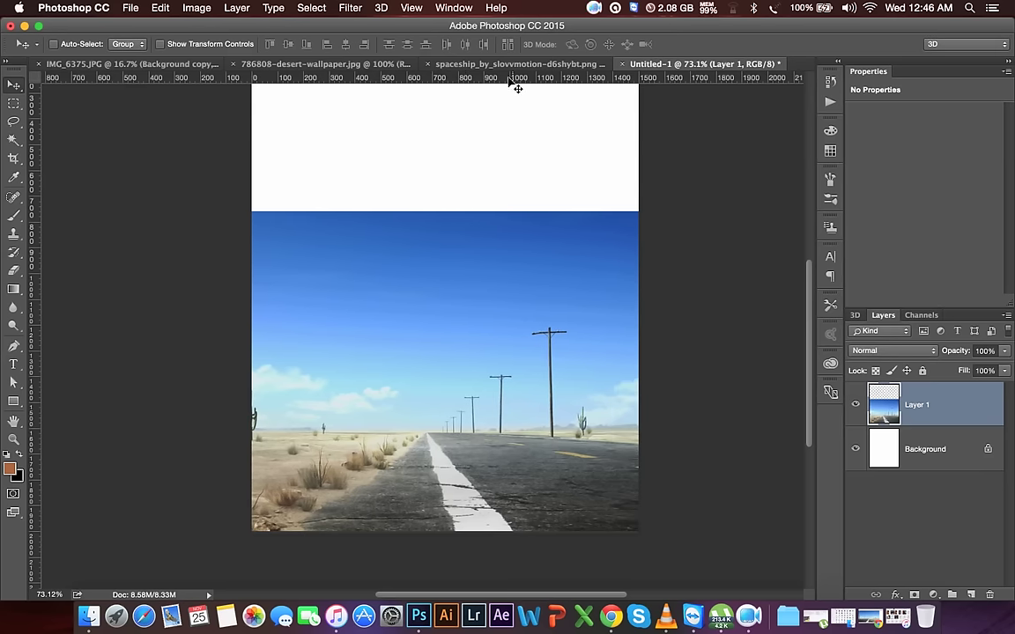
# - Drag the cut-out man into Untitled-1 and convert his layer to a Smart Object
pyautogui.click(176, 63)
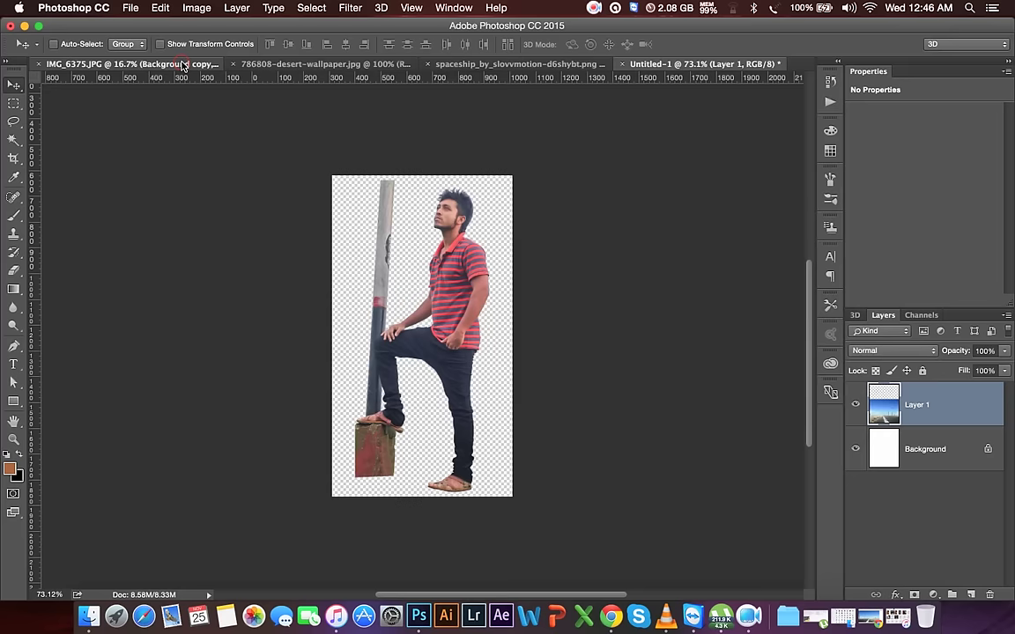
pyautogui.moveTo(402, 255)
pyautogui.mouseDown()
pyautogui.moveTo(452, 134)
pyautogui.moveTo(449, 303)
pyautogui.mouseUp()
pyautogui.rightClick(977, 394)
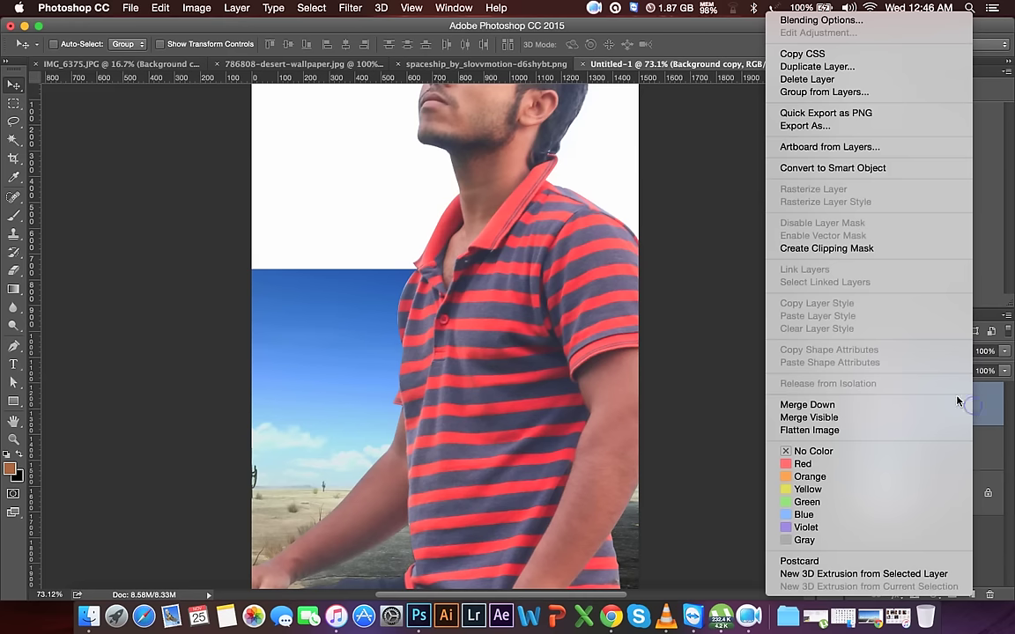
pyautogui.click(852, 169)
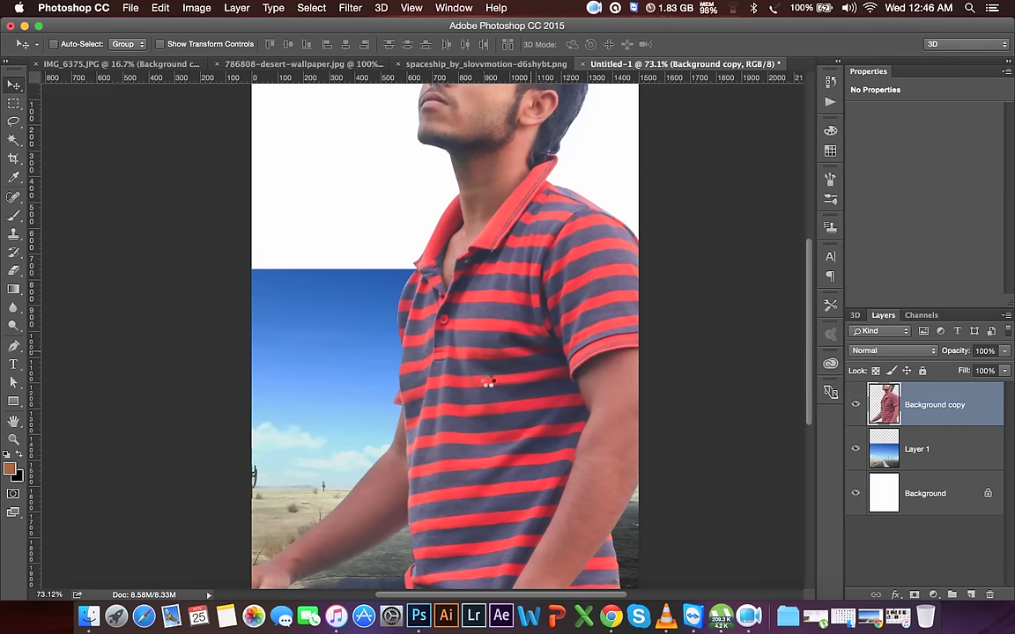
# - Scale the man proportionally to 32% and place him on the road's left side
pyautogui.hotkey('ctrl', 't')
pyautogui.click(260, 46)
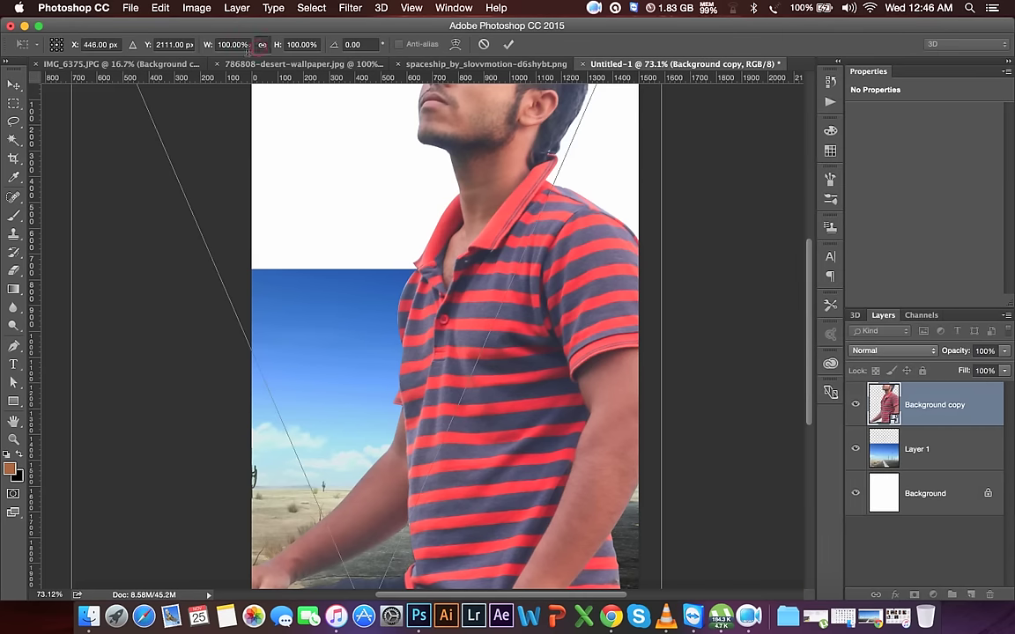
pyautogui.moveTo(211, 45); pyautogui.dragTo(181, 46)
pyautogui.moveTo(411, 440)
pyautogui.mouseDown()
pyautogui.moveTo(475, 227)
pyautogui.moveTo(458, 228)
pyautogui.mouseUp()
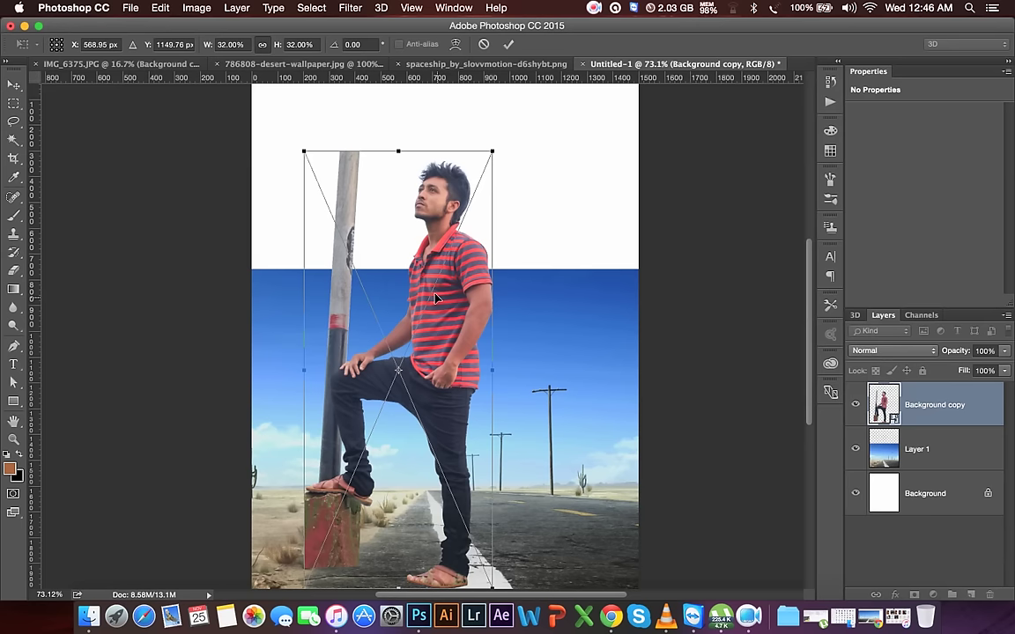
pyautogui.moveTo(435, 299); pyautogui.dragTo(548, 302)
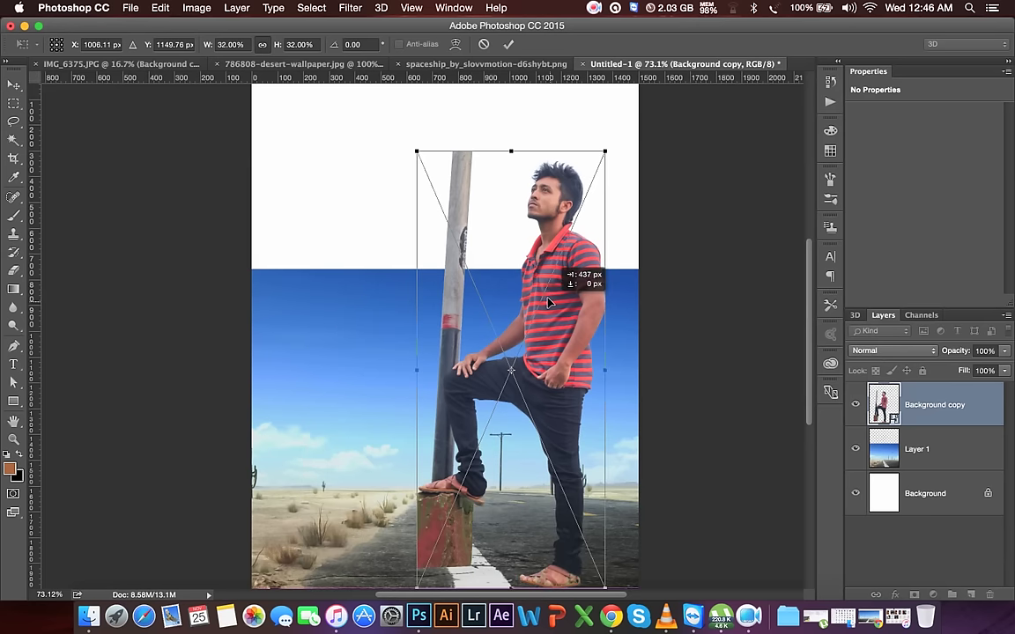
pyautogui.moveTo(548, 302); pyautogui.dragTo(567, 307)
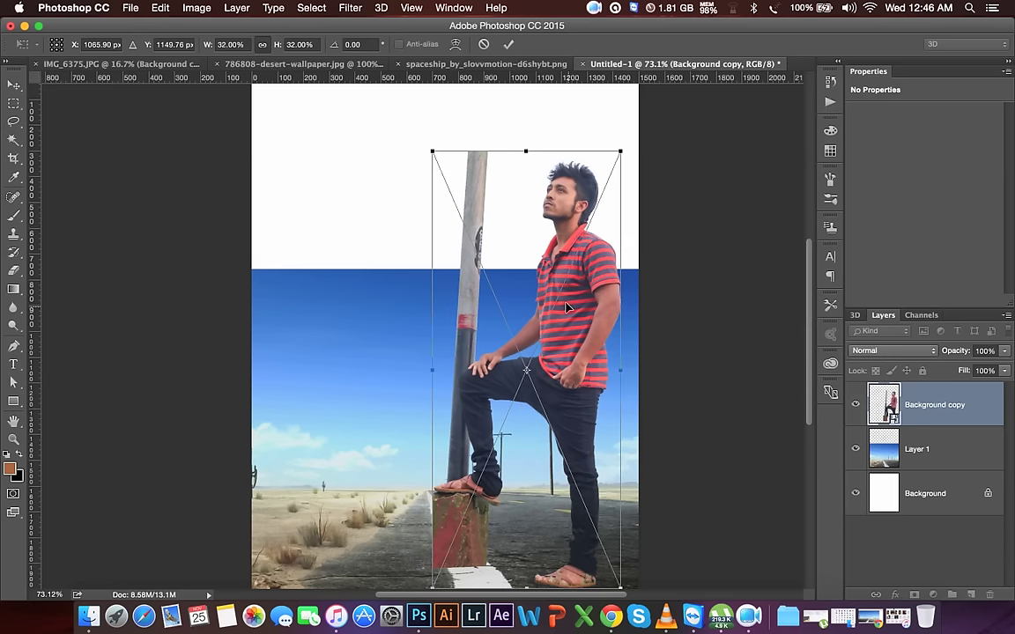
pyautogui.click(508, 45)
pyautogui.moveTo(566, 375)
pyautogui.mouseDown()
pyautogui.moveTo(401, 359)
pyautogui.moveTo(411, 370)
pyautogui.mouseUp()
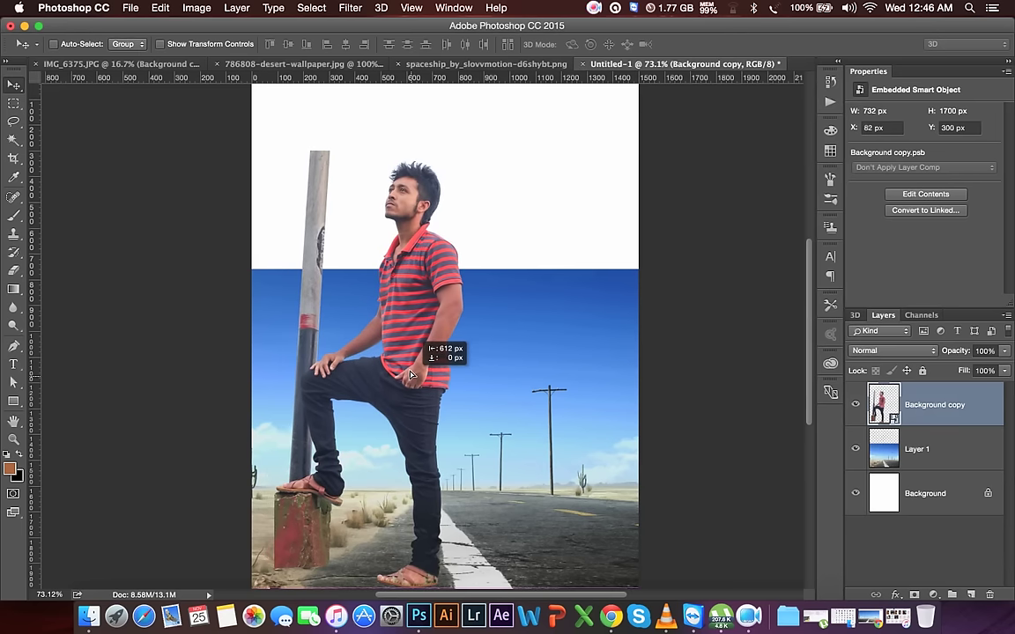
# - Mirror the man horizontally, shrink him to about 20%, and move him onto the road at the right
pyautogui.rightClick(412, 369)
pyautogui.rightClick(394, 323)
pyautogui.click(411, 326)
pyautogui.hotkey('ctrl', 't')
pyautogui.rightClick(422, 297)
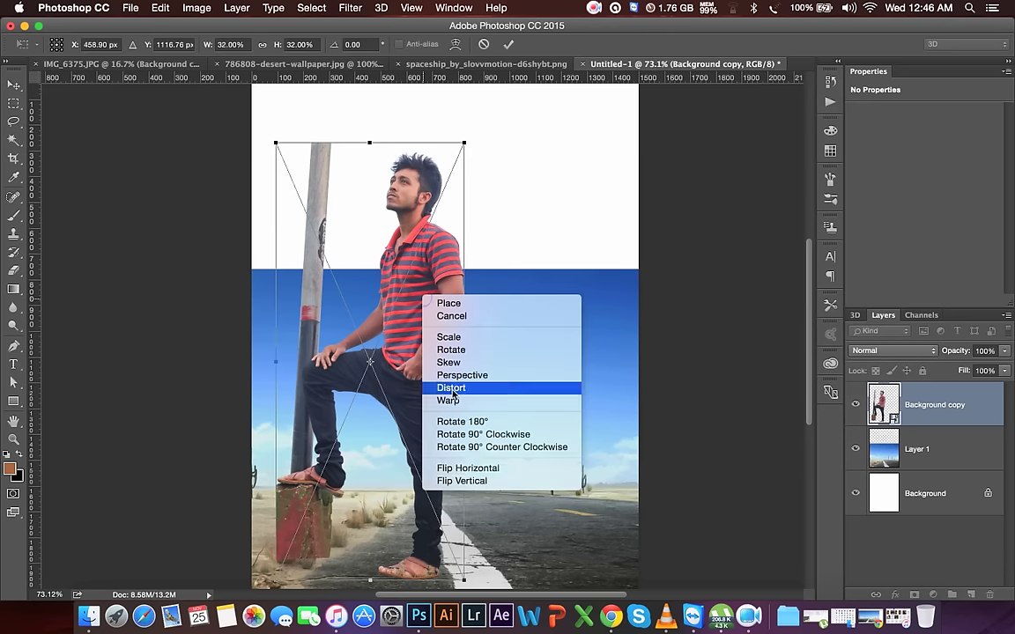
pyautogui.click(480, 467)
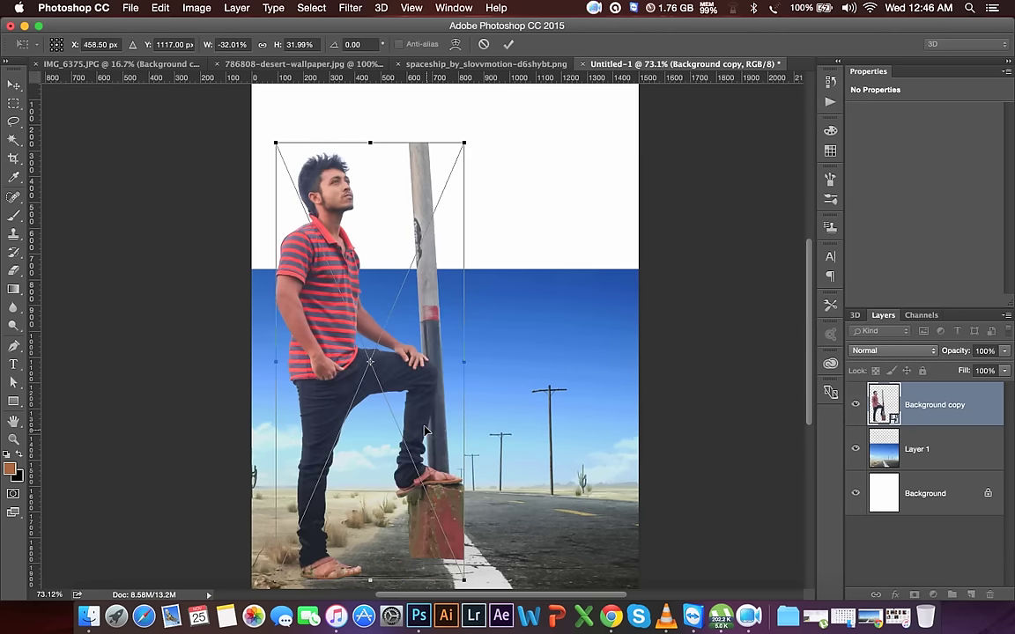
pyautogui.moveTo(424, 432); pyautogui.dragTo(396, 425)
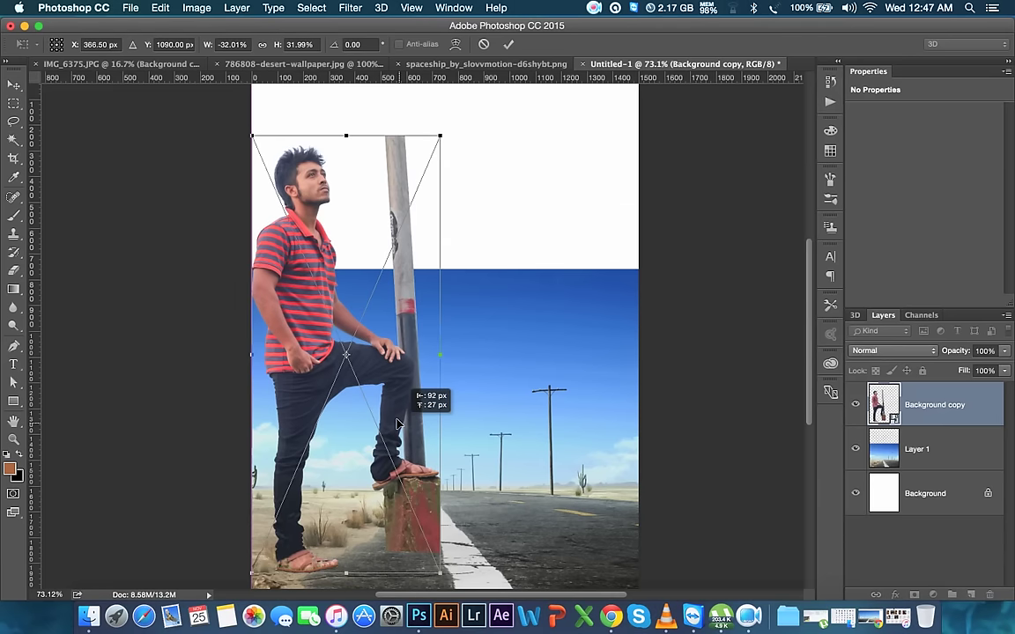
pyautogui.rightClick(398, 424)
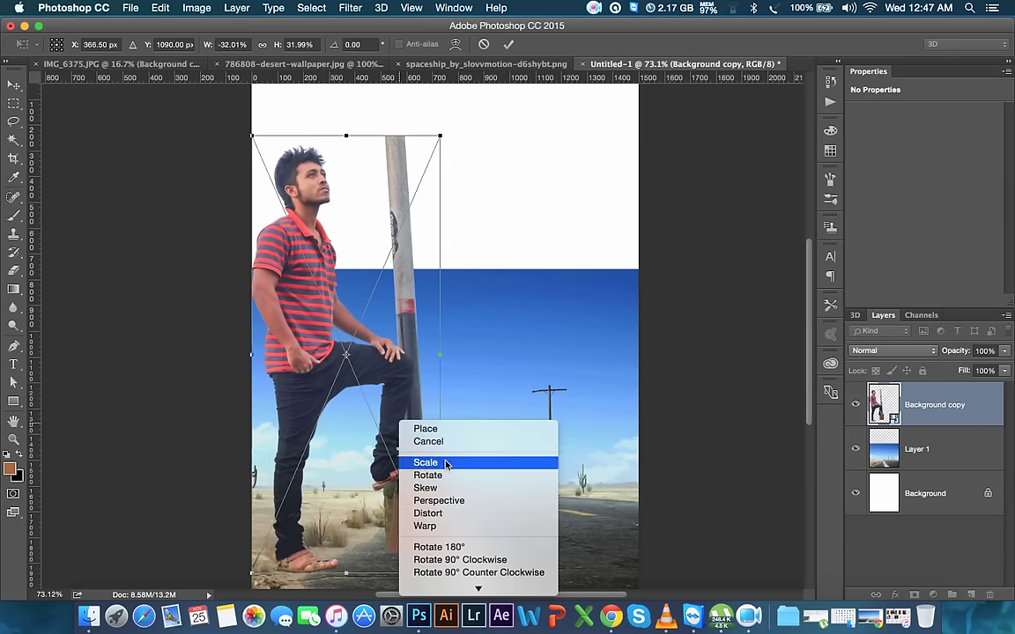
pyautogui.click(477, 573)
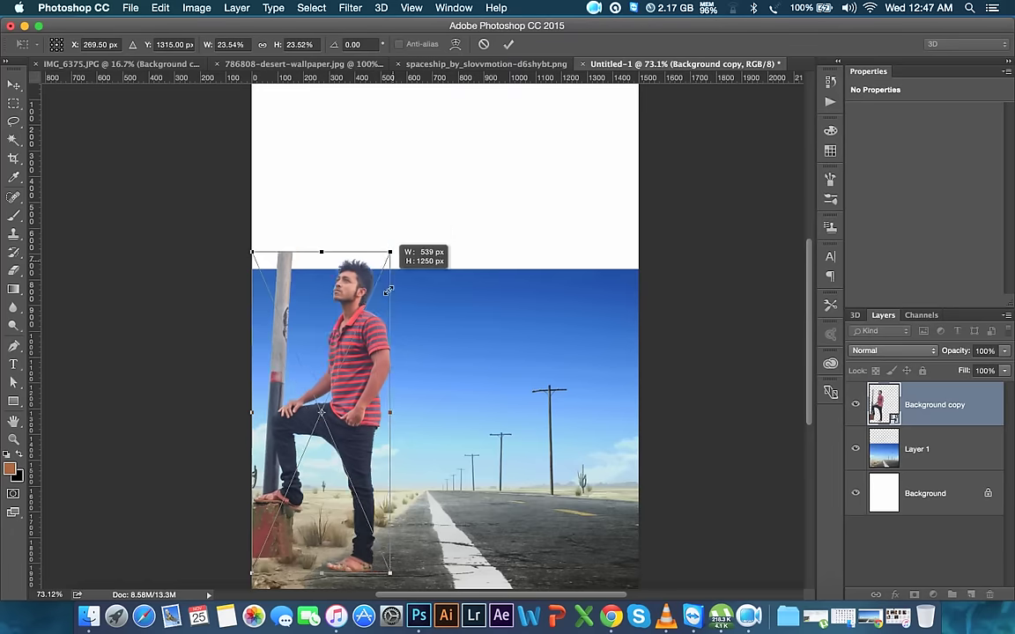
pyautogui.moveTo(449, 140); pyautogui.dragTo(370, 298)
pyautogui.moveTo(346, 335); pyautogui.dragTo(525, 359)
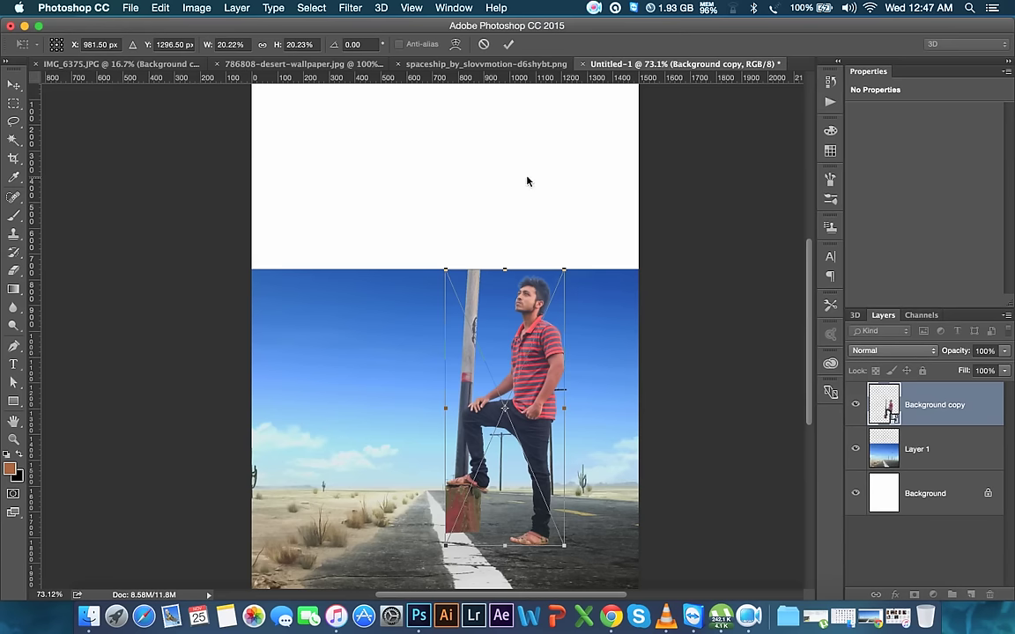
# - Scroll the view to the man and confirm placing him at his new size and position
pyautogui.hscroll(2, 532, 376)
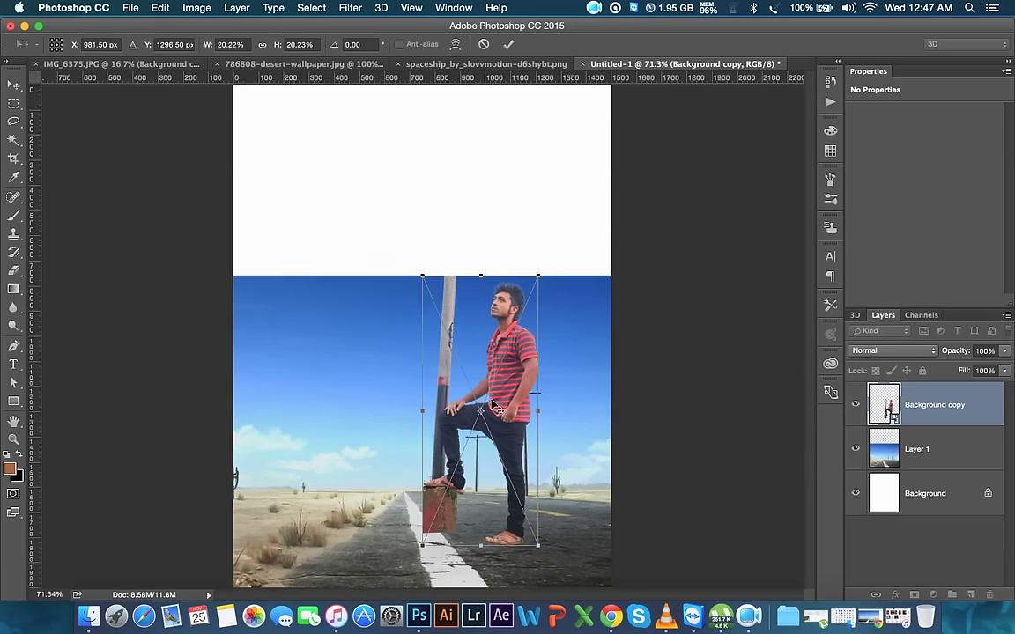
pyautogui.scroll(2, 492, 406)
pyautogui.scroll(5, 440, 361)
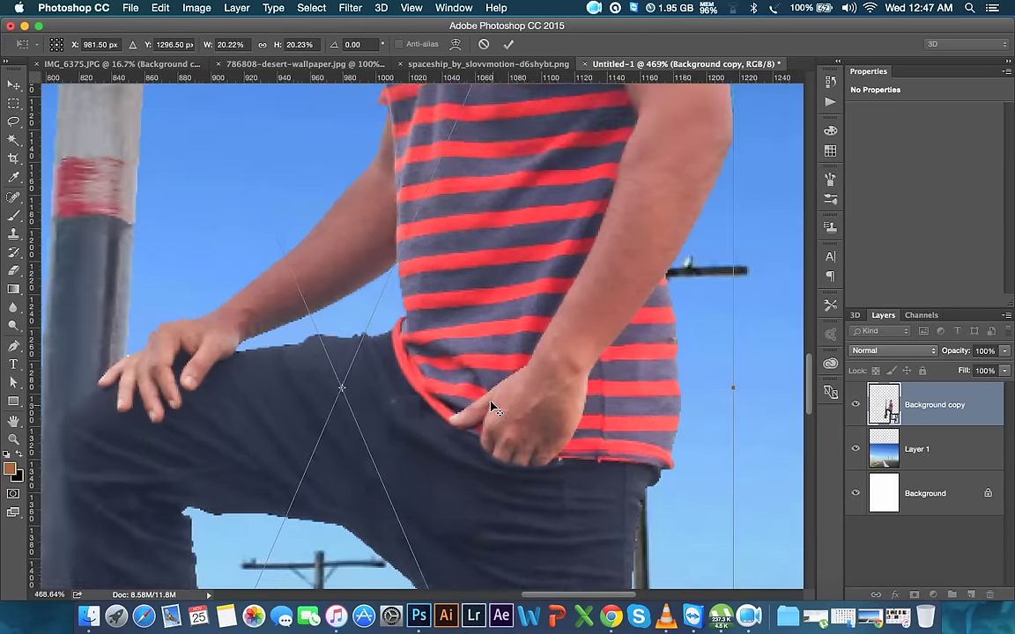
pyautogui.scroll(3, 422, 304)
pyautogui.scroll(-5, 422, 304)
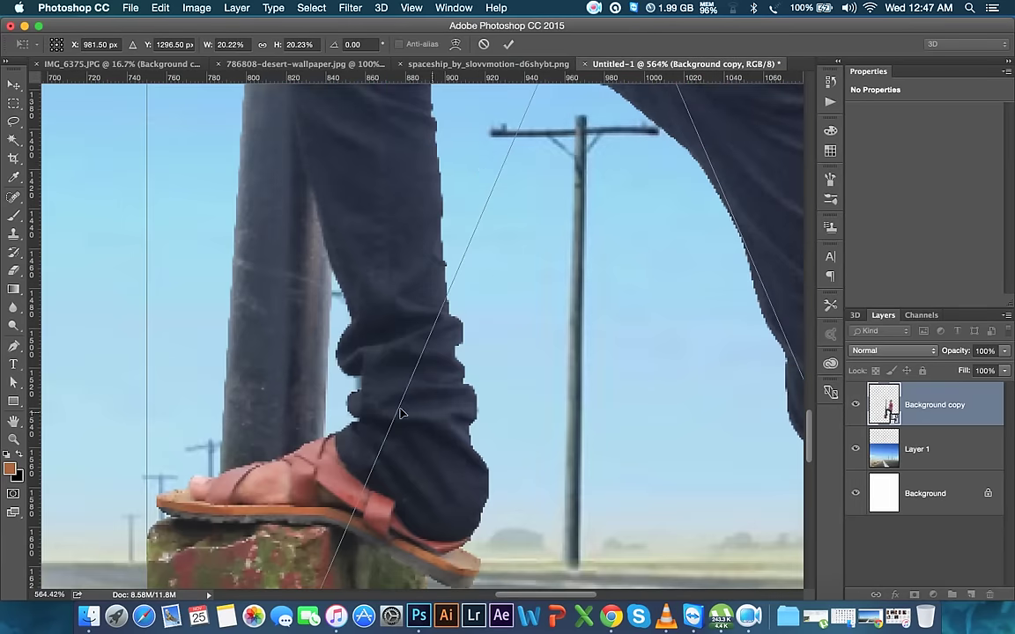
pyautogui.hotkey('ctrl', 'r')
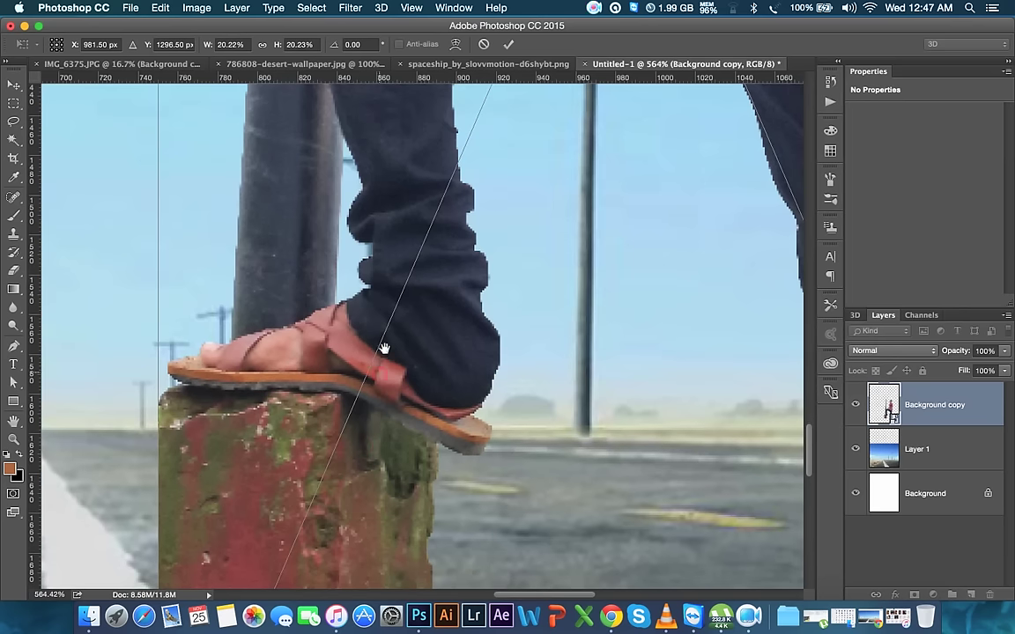
pyautogui.scroll(-2, 385, 344)
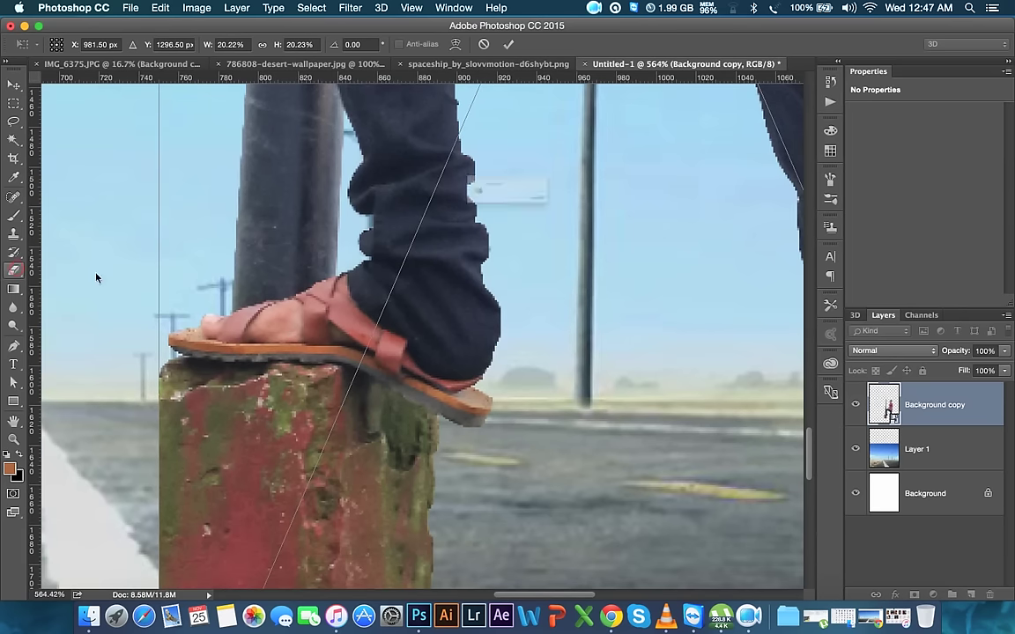
pyautogui.click(33, 274)
pyautogui.click(454, 225)
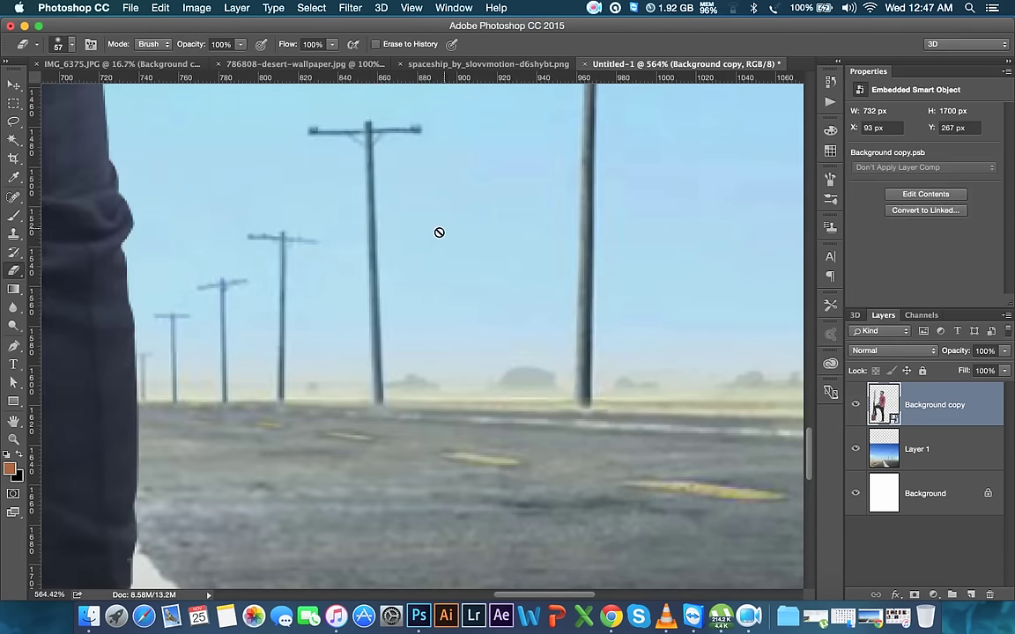
# - Set up a 114 px hard round eraser and rasterize the man's layer
pyautogui.scroll(-3, 406, 246)
pyautogui.scroll(-3, 432, 273)
pyautogui.scroll(-5, 423, 282)
pyautogui.scroll(5, 357, 265)
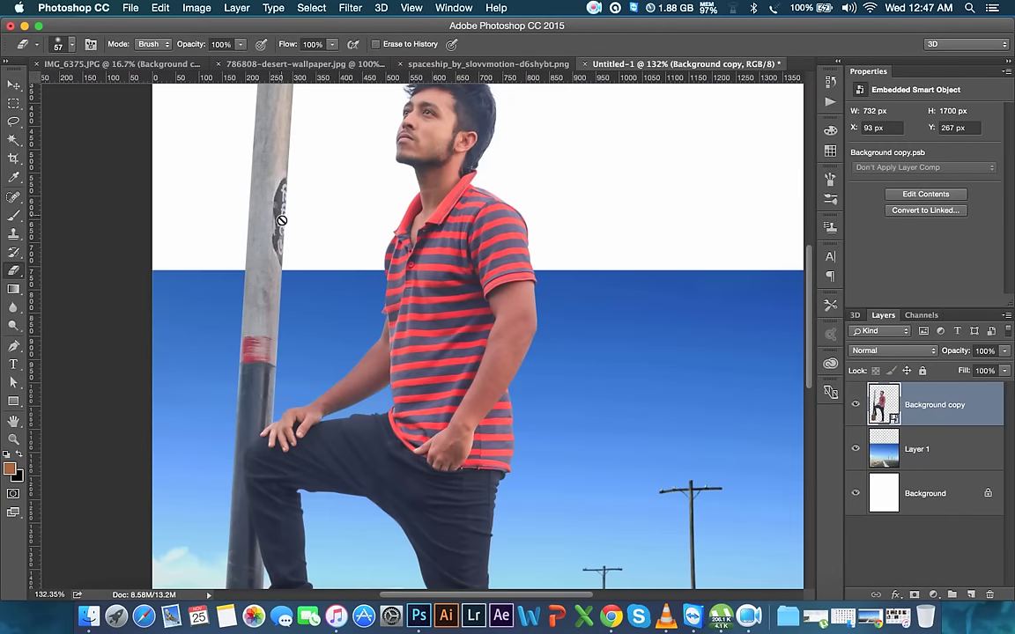
pyautogui.scroll(5, 378, 333)
pyautogui.rightClick(379, 256)
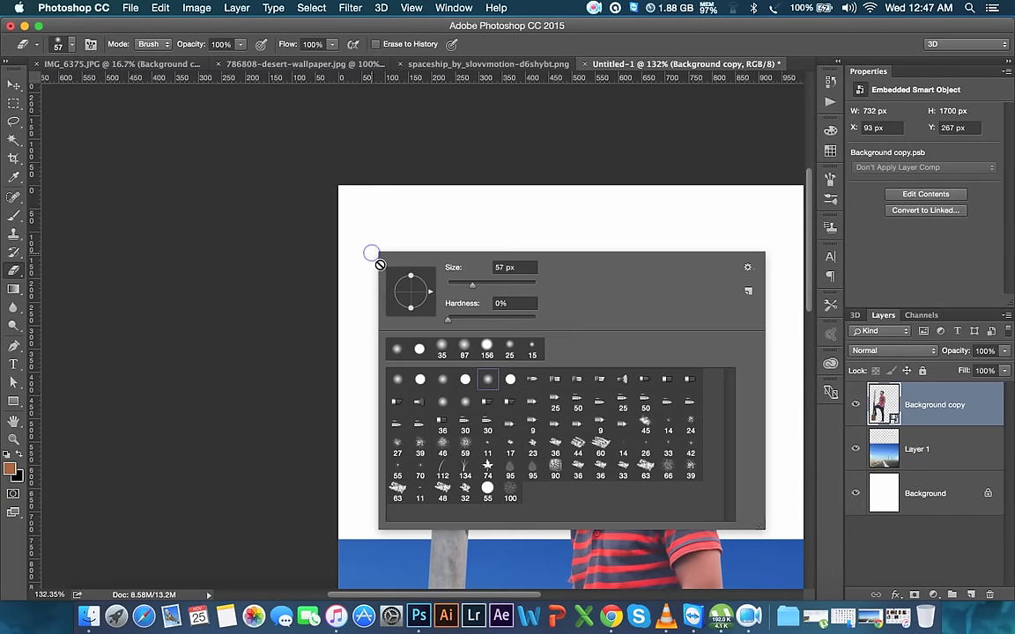
pyautogui.click(420, 349)
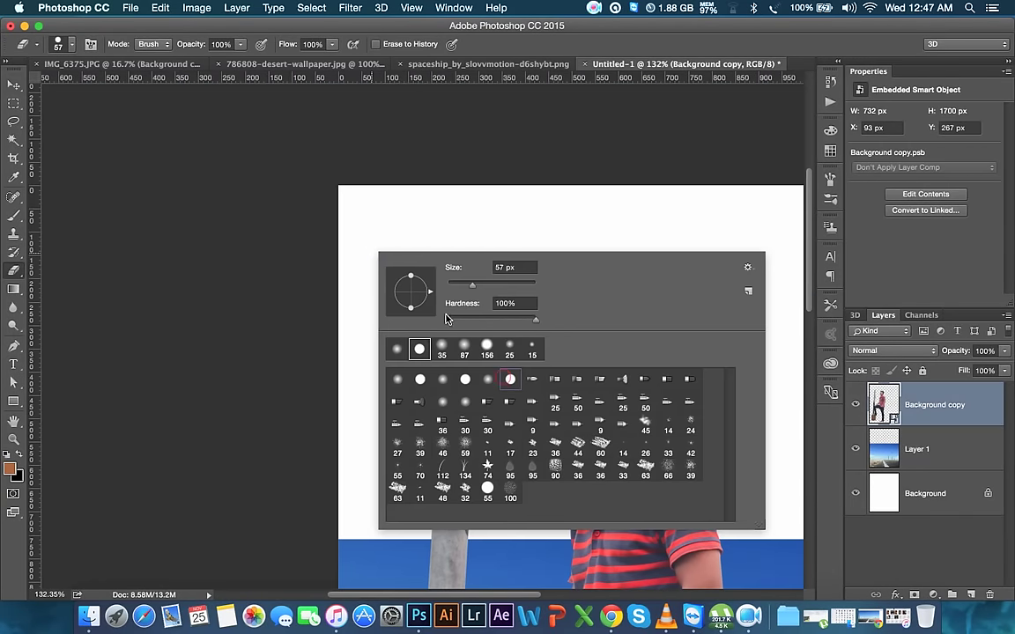
pyautogui.moveTo(472, 282); pyautogui.dragTo(494, 283)
pyautogui.press('Return')
pyautogui.click(408, 218)
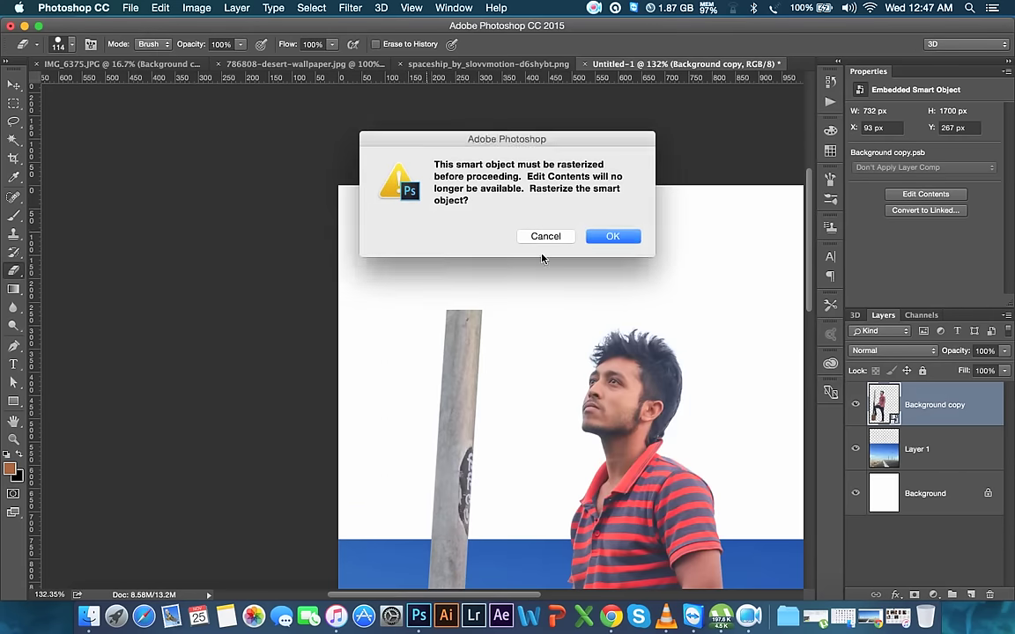
pyautogui.click(607, 247)
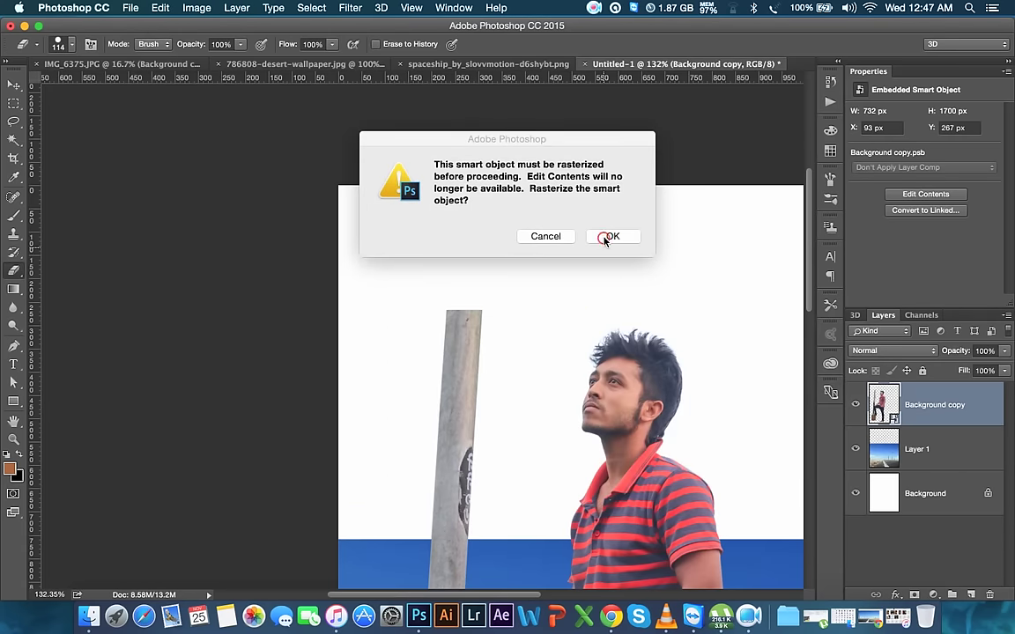
pyautogui.click(606, 238)
# - Erase the top of the pole down to the man's knee
pyautogui.moveTo(460, 295)
pyautogui.mouseDown()
pyautogui.moveTo(468, 493)
pyautogui.moveTo(429, 582)
pyautogui.mouseUp()
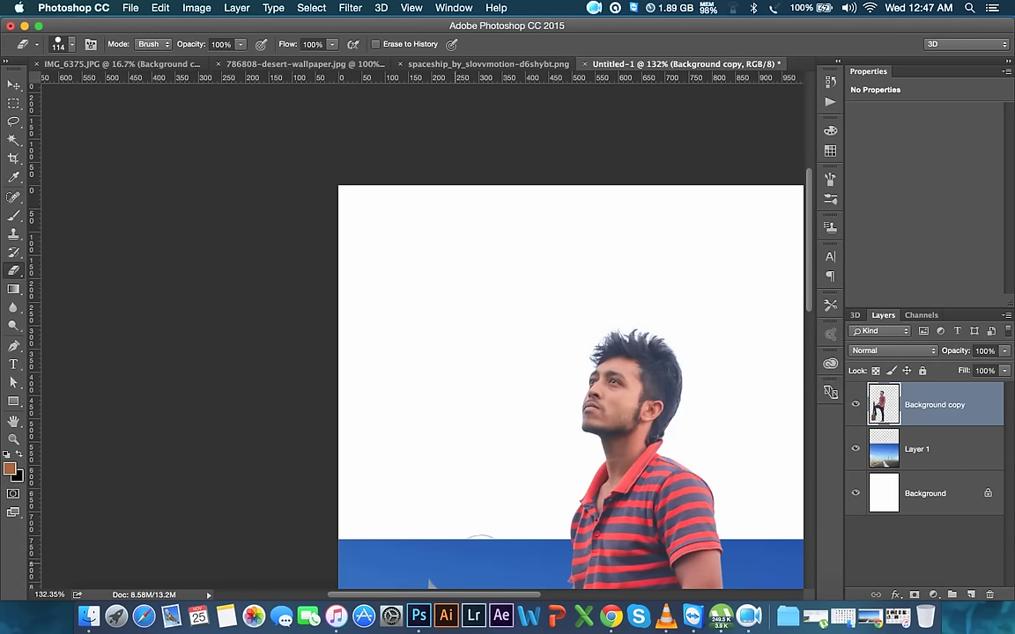
pyautogui.moveTo(470, 294); pyautogui.dragTo(462, 202)
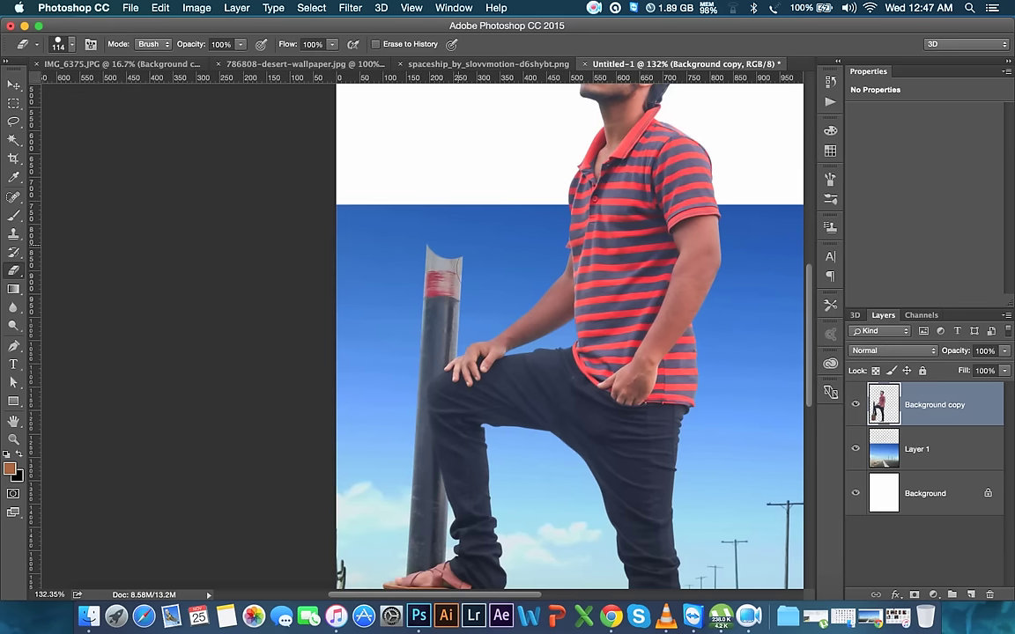
pyautogui.moveTo(483, 270)
pyautogui.mouseDown()
pyautogui.moveTo(454, 316)
pyautogui.moveTo(459, 336)
pyautogui.moveTo(438, 357)
pyautogui.mouseUp()
pyautogui.scroll(2, 438, 357)
pyautogui.scroll(2, 475, 397)
pyautogui.scroll(1, 458, 370)
pyautogui.click(438, 323)
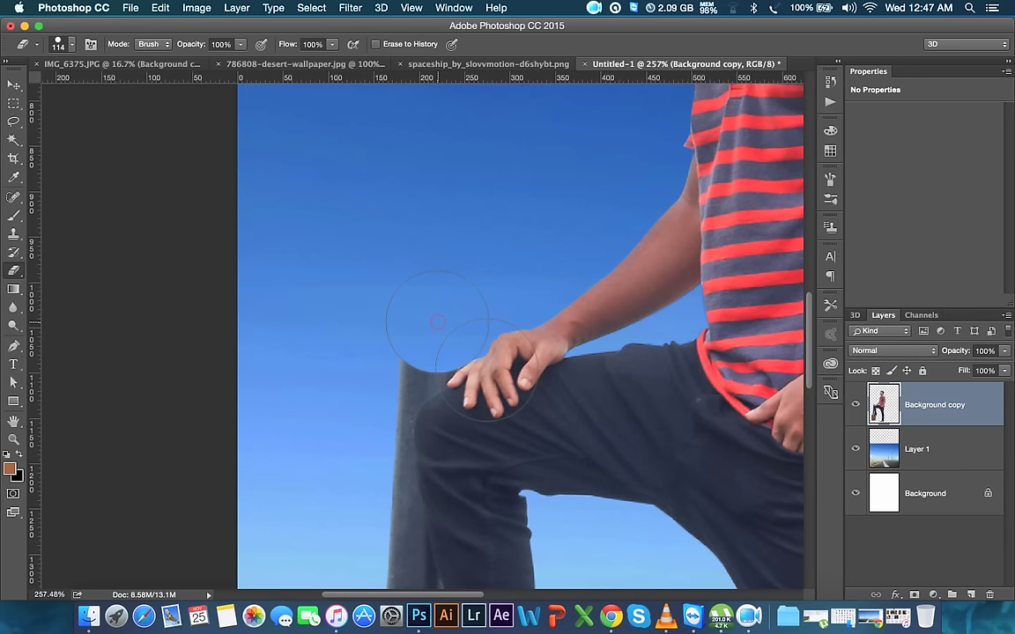
pyautogui.click(428, 326)
pyautogui.click(430, 327)
pyautogui.click(422, 333)
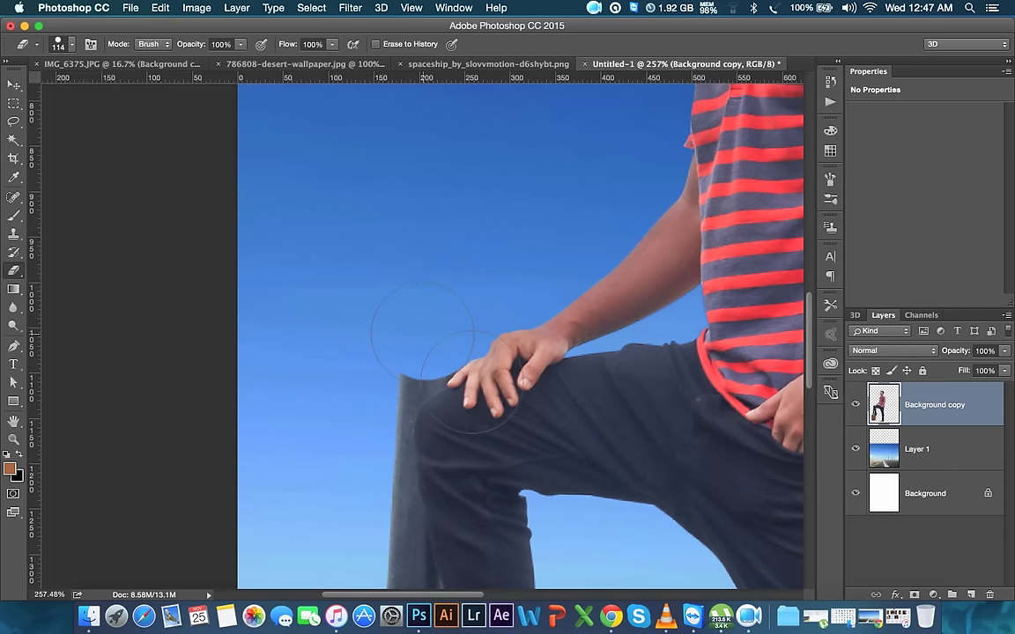
pyautogui.click(418, 342)
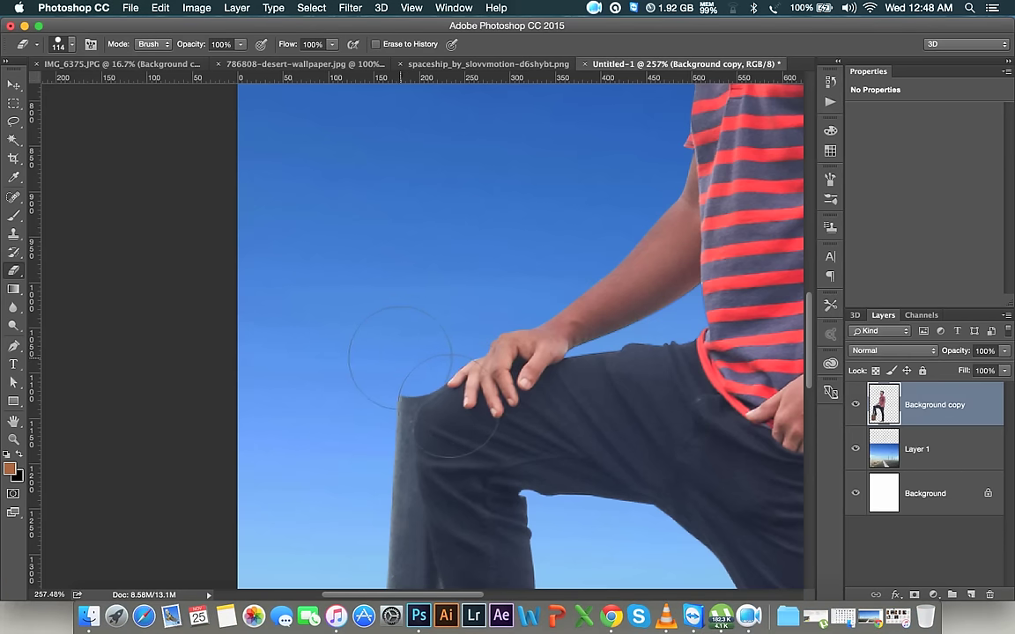
pyautogui.scroll(2, 423, 201)
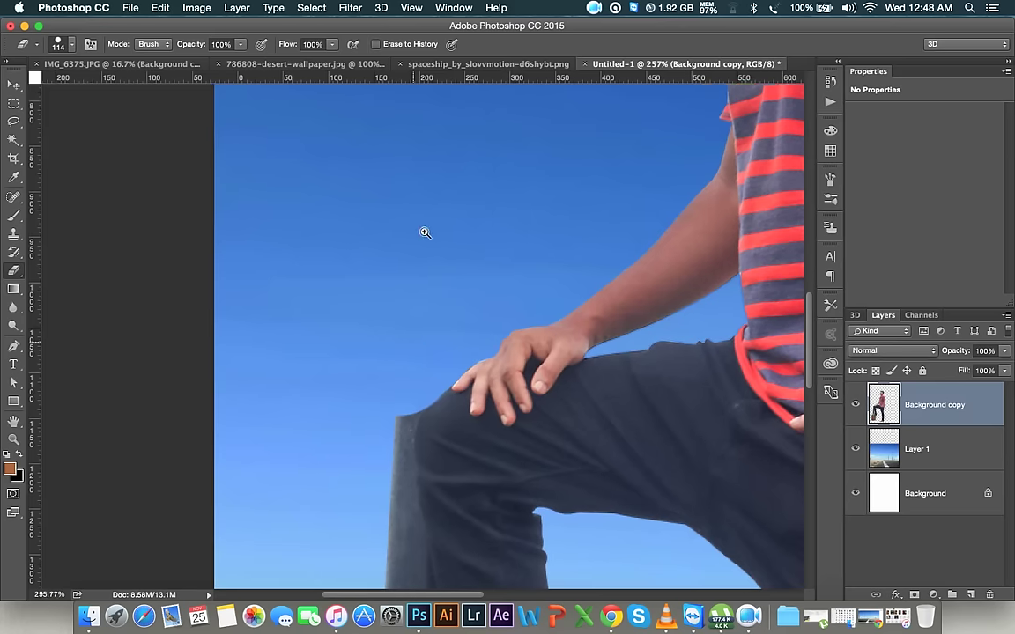
pyautogui.scroll(-5, 467, 326)
pyautogui.scroll(-5, 474, 338)
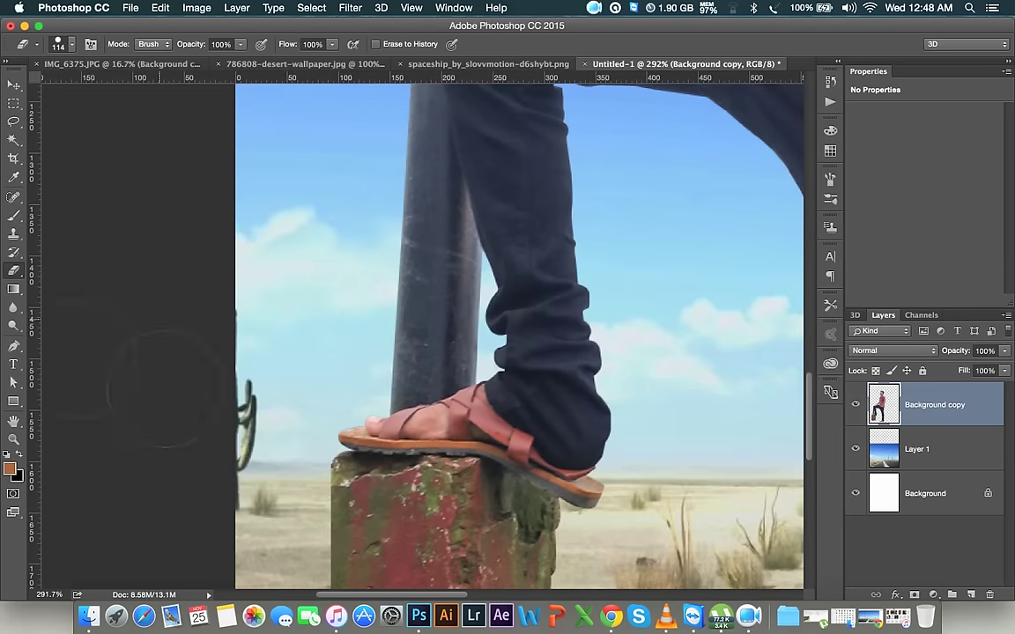
# - Trace a Pen outline from the sandal toe along the strap and up the leg
pyautogui.click(12, 349)
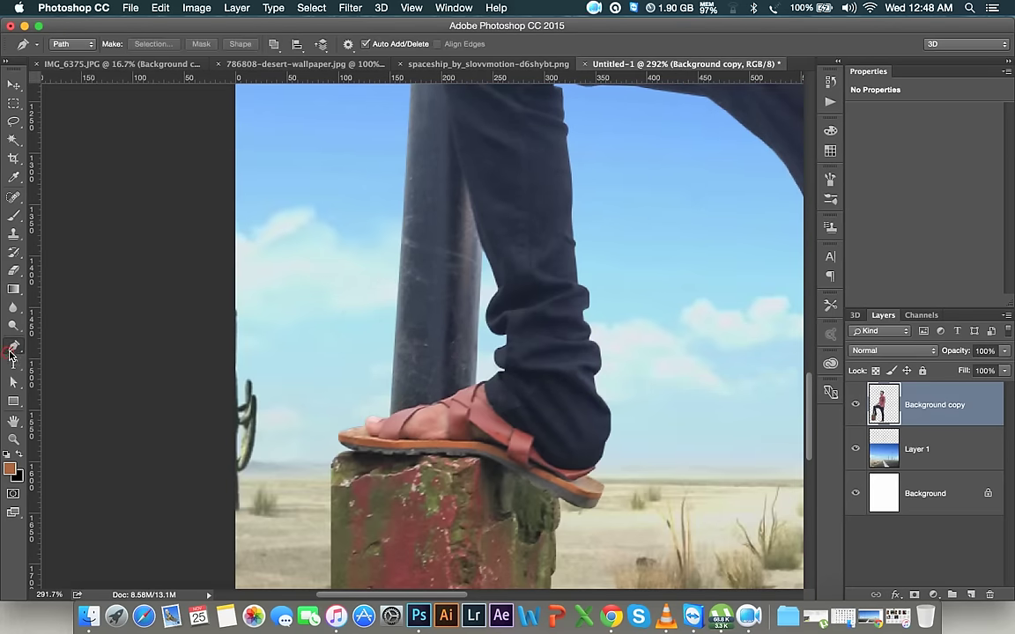
pyautogui.click(388, 417)
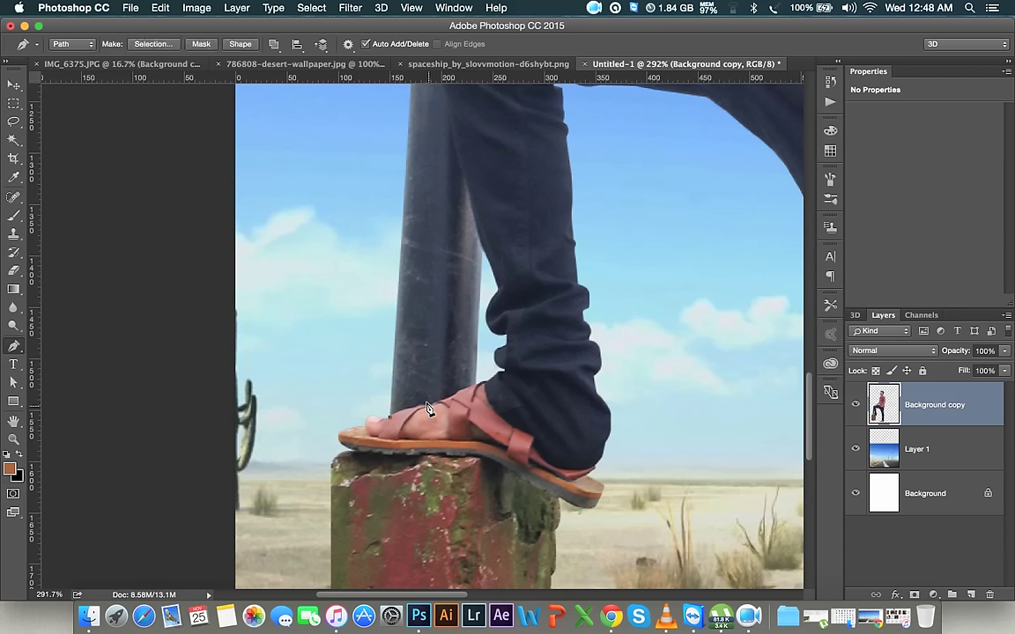
pyautogui.moveTo(429, 406); pyautogui.dragTo(446, 407)
pyautogui.click(477, 385)
pyautogui.click(482, 252)
pyautogui.moveTo(451, 122); pyautogui.dragTo(444, 106)
pyautogui.scroll(3, 444, 105)
pyautogui.scroll(3, 445, 149)
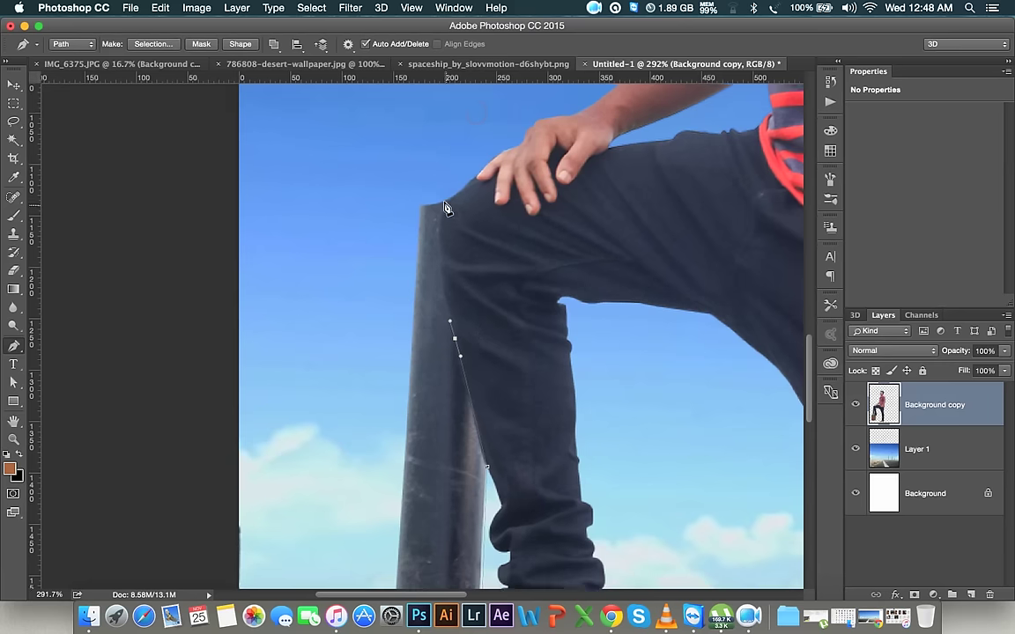
# - Add a knee point and close the pole outline back at the sandal toe
pyautogui.moveTo(449, 202); pyautogui.dragTo(472, 174)
pyautogui.keyDown('alt'); pyautogui.click(450, 202); pyautogui.keyUp('alt')
pyautogui.moveTo(359, 356); pyautogui.dragTo(367, 118)
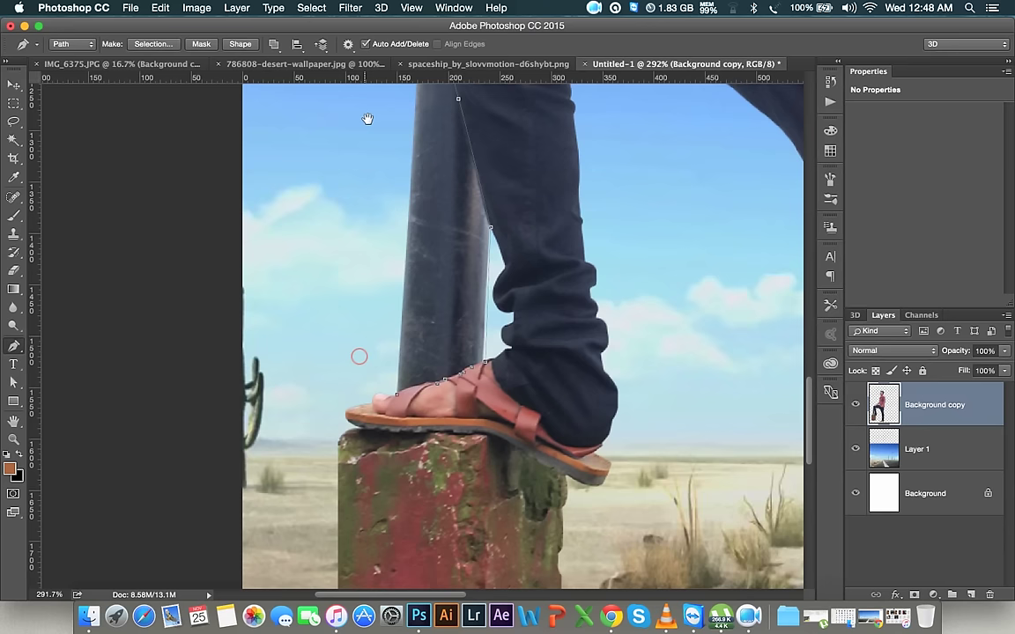
pyautogui.moveTo(374, 383); pyautogui.dragTo(418, 405)
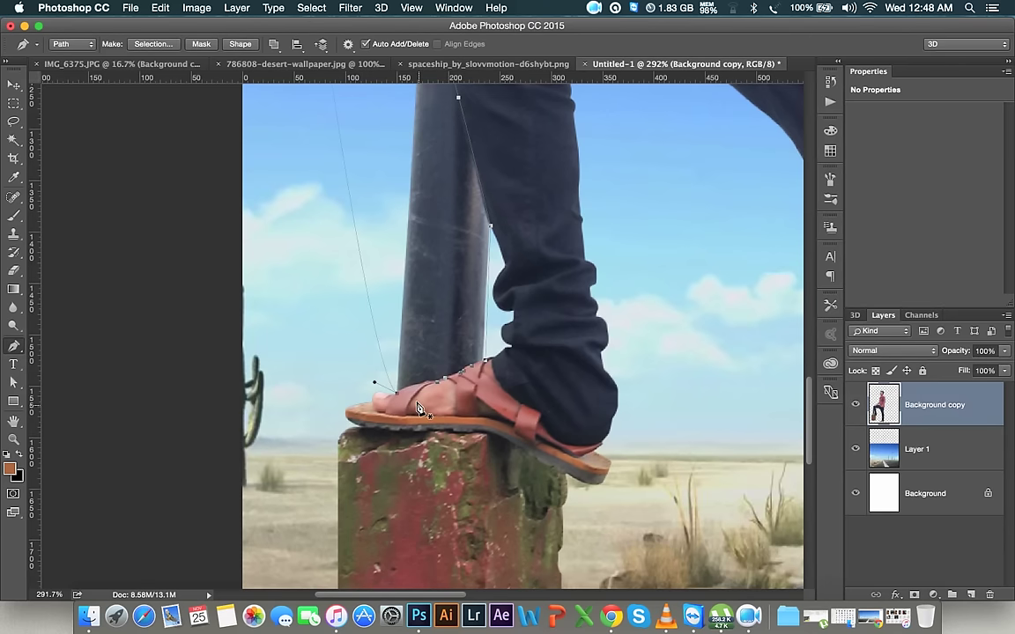
# - Turn the outline into a selection, delete the pole, deselect, and fit the image in view
pyautogui.hotkey('ctrl', 'Return')
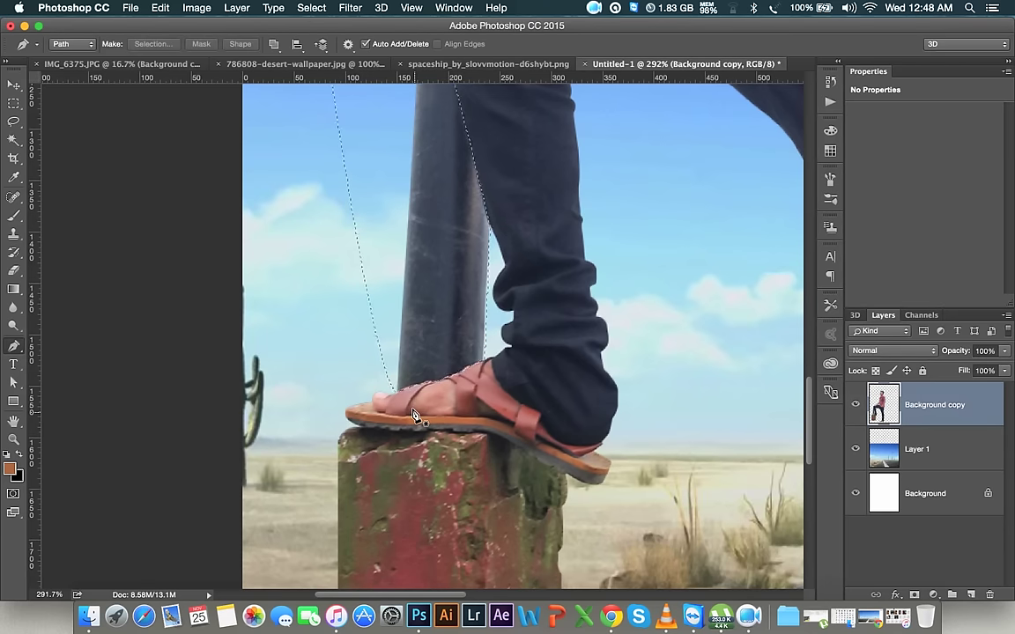
pyautogui.press('Delete')
pyautogui.hotkey('ctrl', 'd')
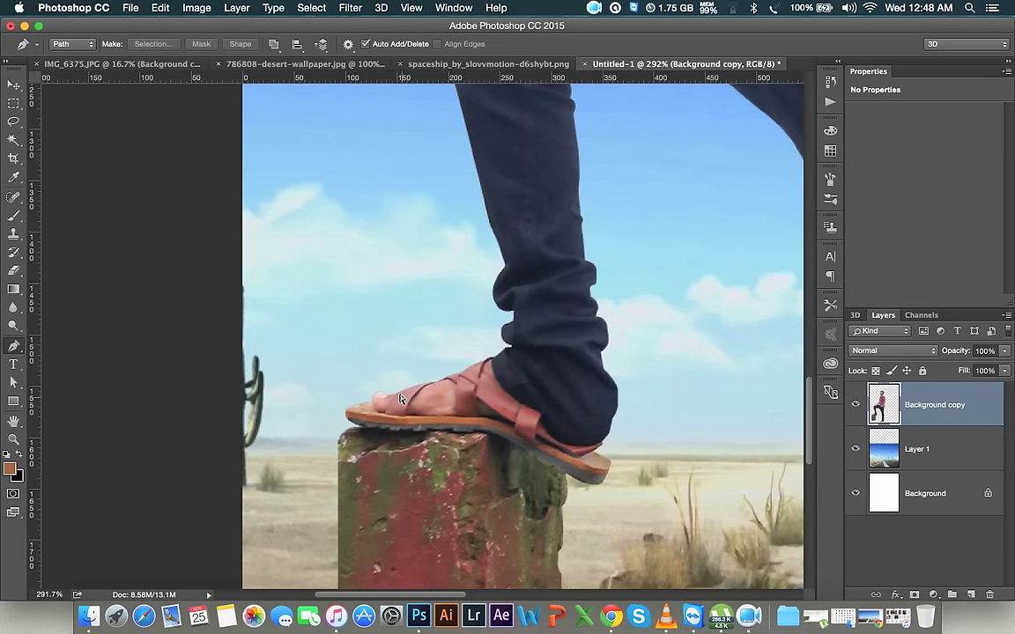
pyautogui.press('super+minus')
pyautogui.press('super+minus')
pyautogui.press('super+minus')
pyautogui.press('super+minus')
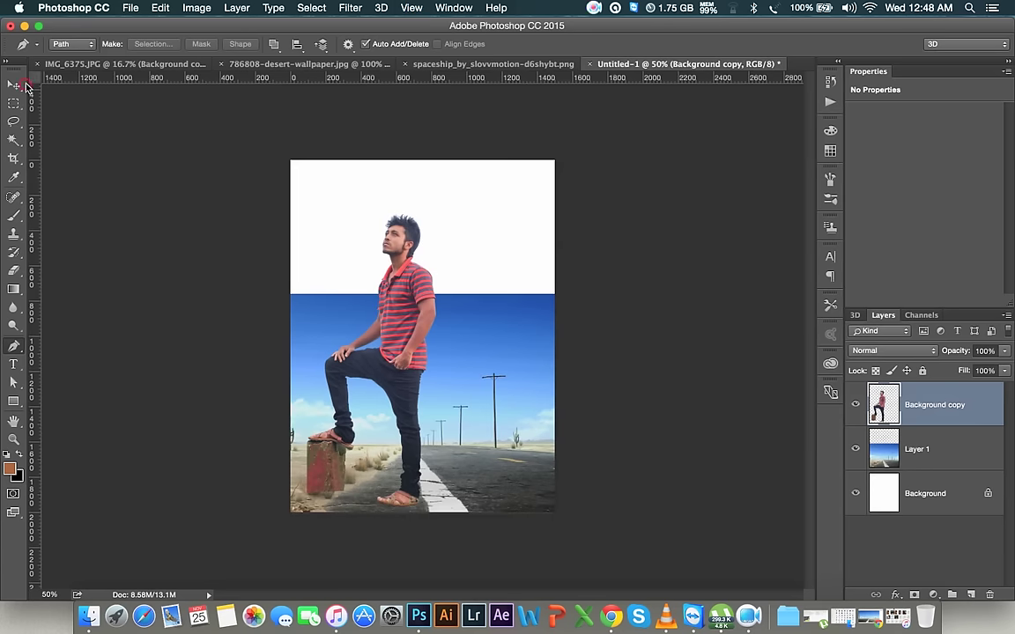
# - Select the desert road layer and flip it horizontally with Free Transform
pyautogui.click(14, 85)
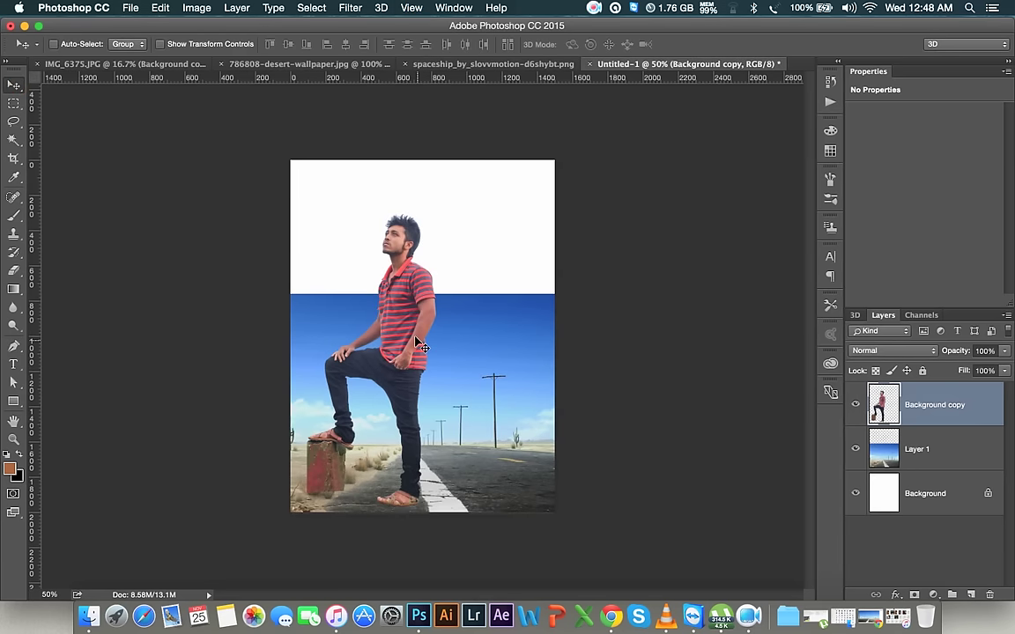
pyautogui.rightClick(909, 443)
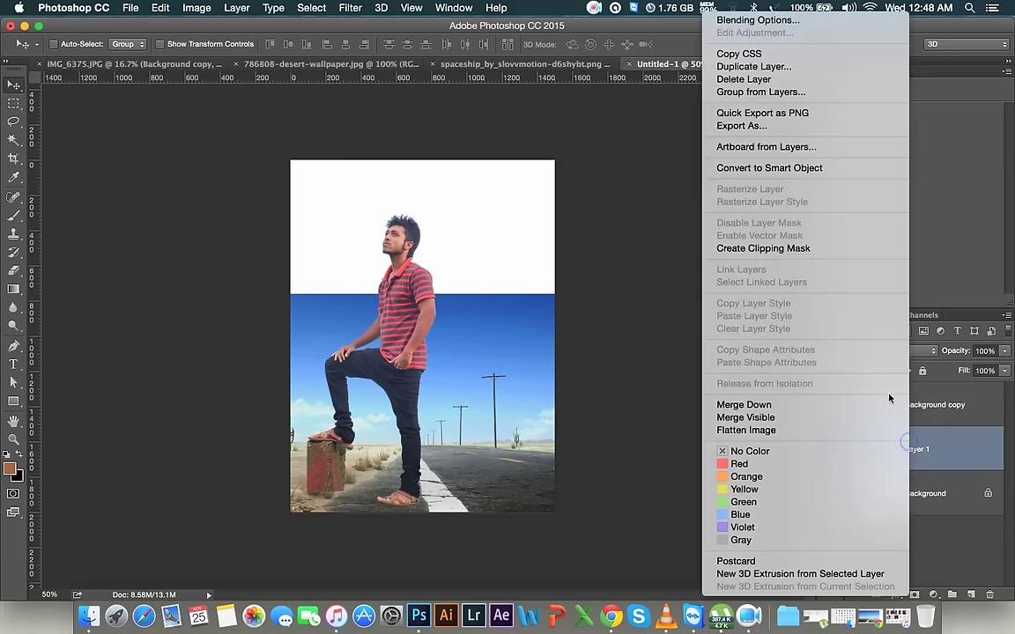
pyautogui.click(554, 250)
pyautogui.hotkey('ctrl', 't')
pyautogui.rightClick(501, 293)
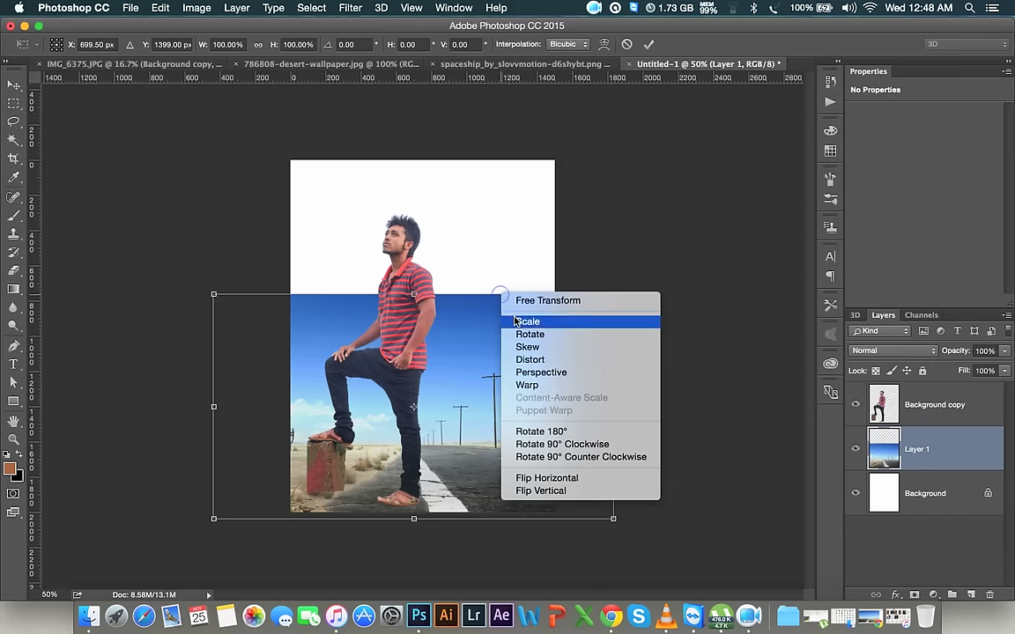
pyautogui.click(573, 477)
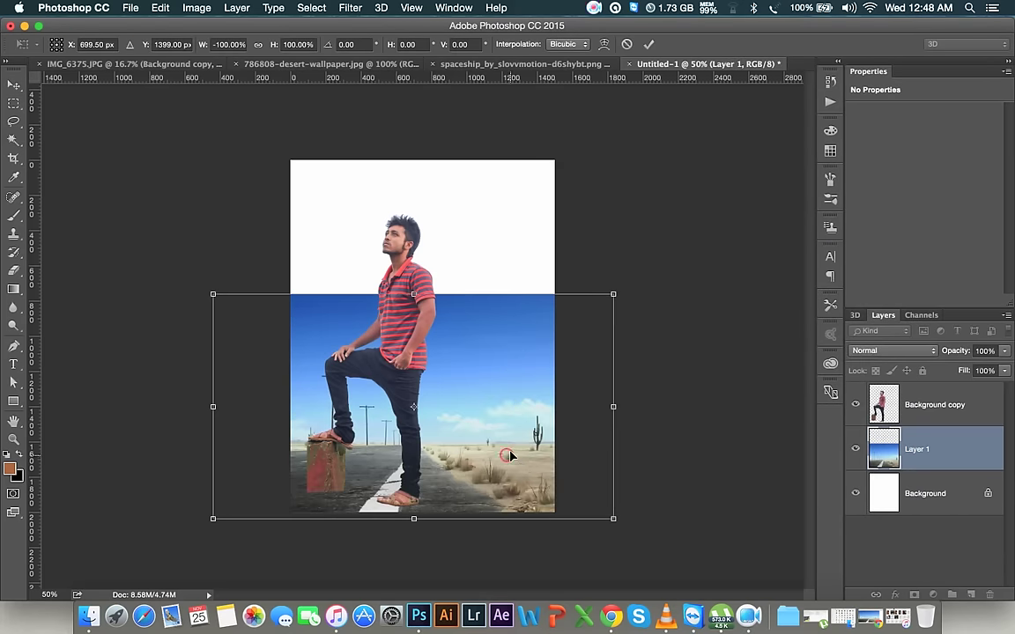
# - Slide the flipped road scene into its final position and commit the transform
pyautogui.moveTo(510, 455); pyautogui.dragTo(538, 457)
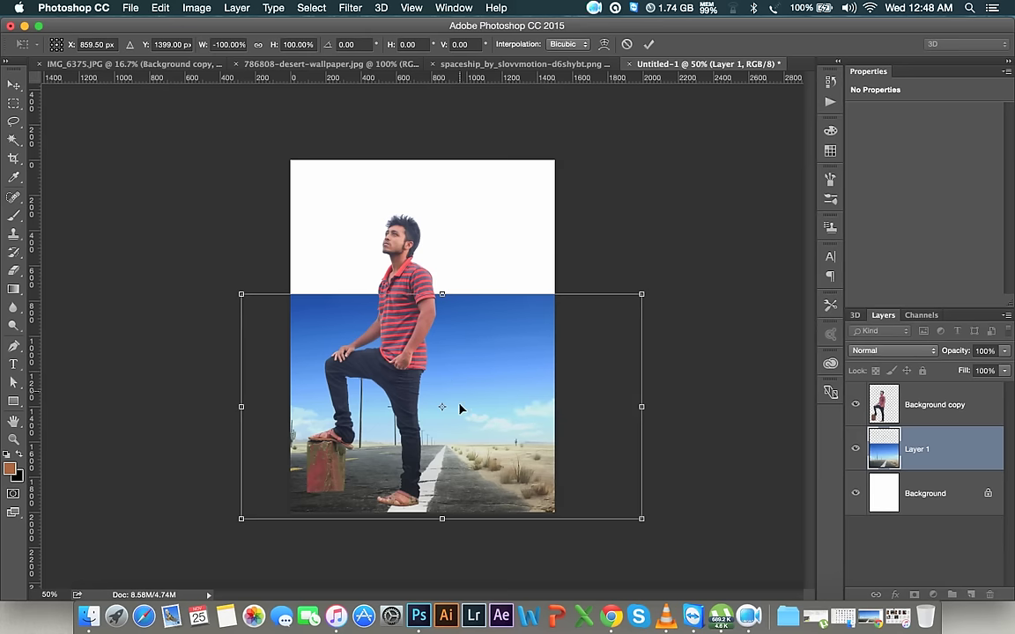
pyautogui.moveTo(464, 424); pyautogui.dragTo(468, 427)
pyautogui.moveTo(411, 414); pyautogui.dragTo(376, 414)
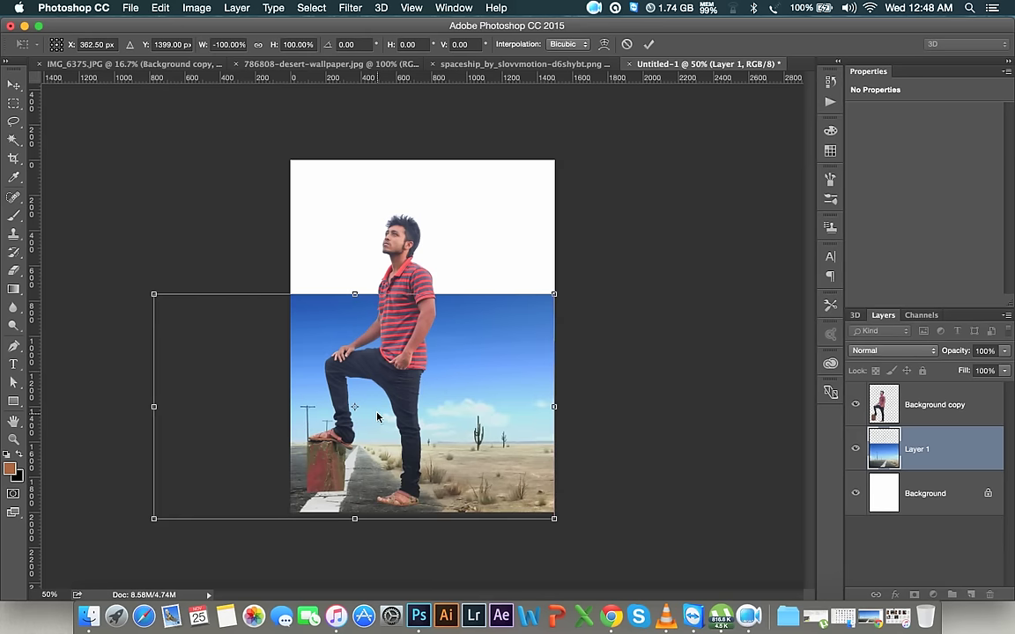
pyautogui.click(649, 44)
pyautogui.click(935, 407)
# - Move the man and his post toward the right side of the scene
pyautogui.moveTo(429, 413); pyautogui.dragTo(519, 413)
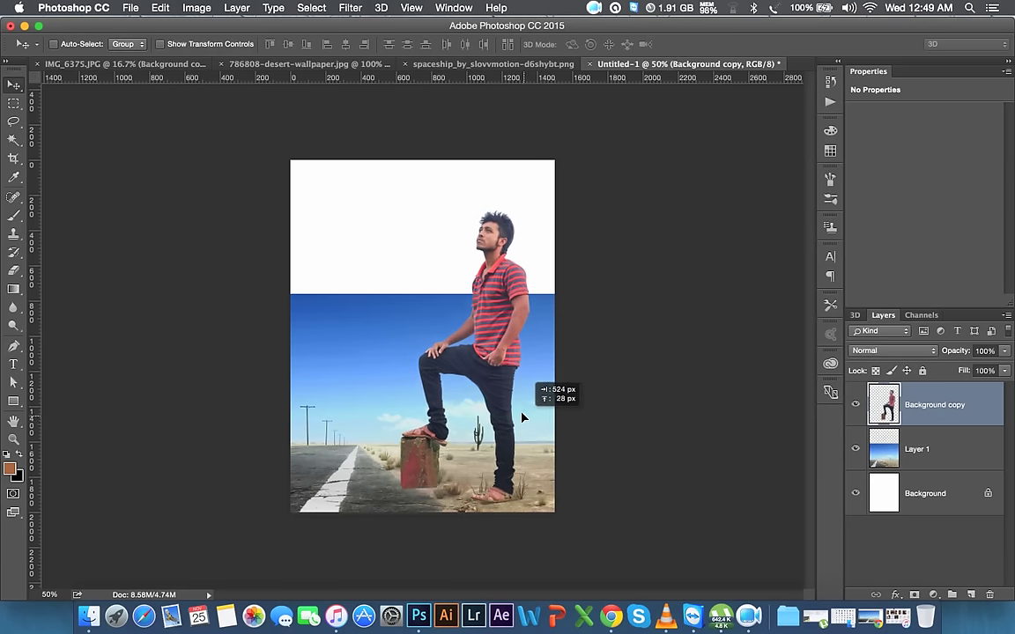
pyautogui.moveTo(518, 413); pyautogui.dragTo(529, 444)
pyautogui.press('ctrl')
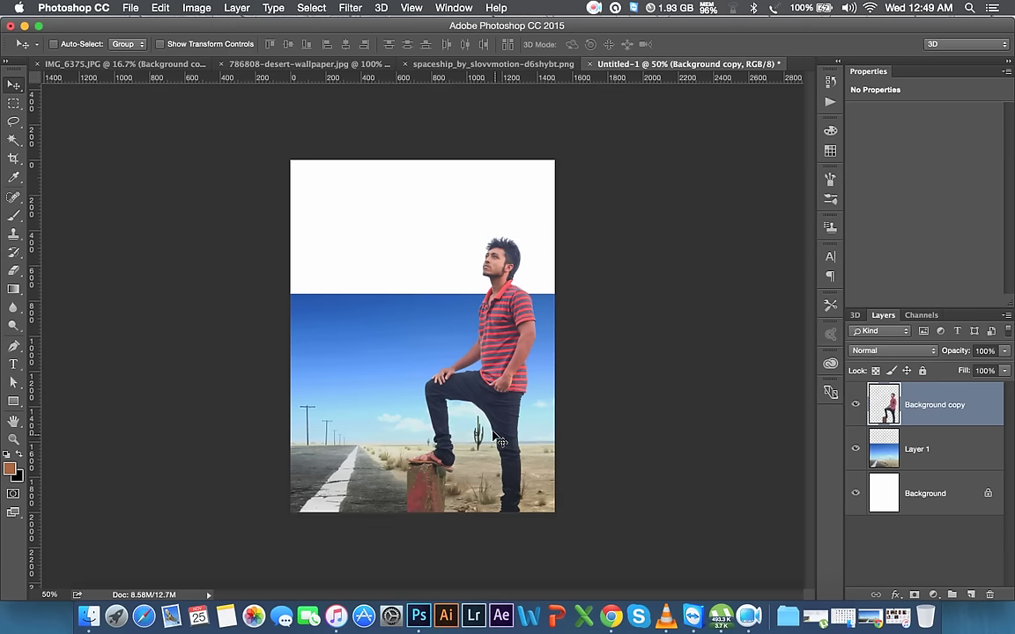
pyautogui.moveTo(514, 430); pyautogui.dragTo(516, 404)
# - Scale the man to about 88% and settle him onto the desert ground
pyautogui.hotkey('ctrl', 't')
pyautogui.moveTo(535, 213); pyautogui.dragTo(525, 247)
pyautogui.moveTo(499, 320); pyautogui.dragTo(508, 300)
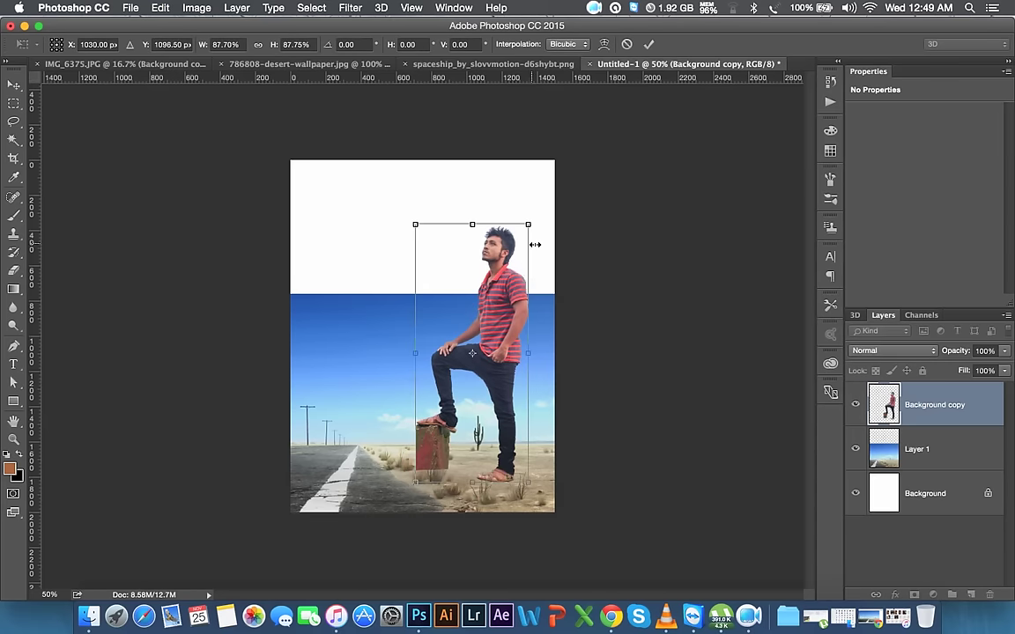
pyautogui.moveTo(517, 261); pyautogui.dragTo(486, 285)
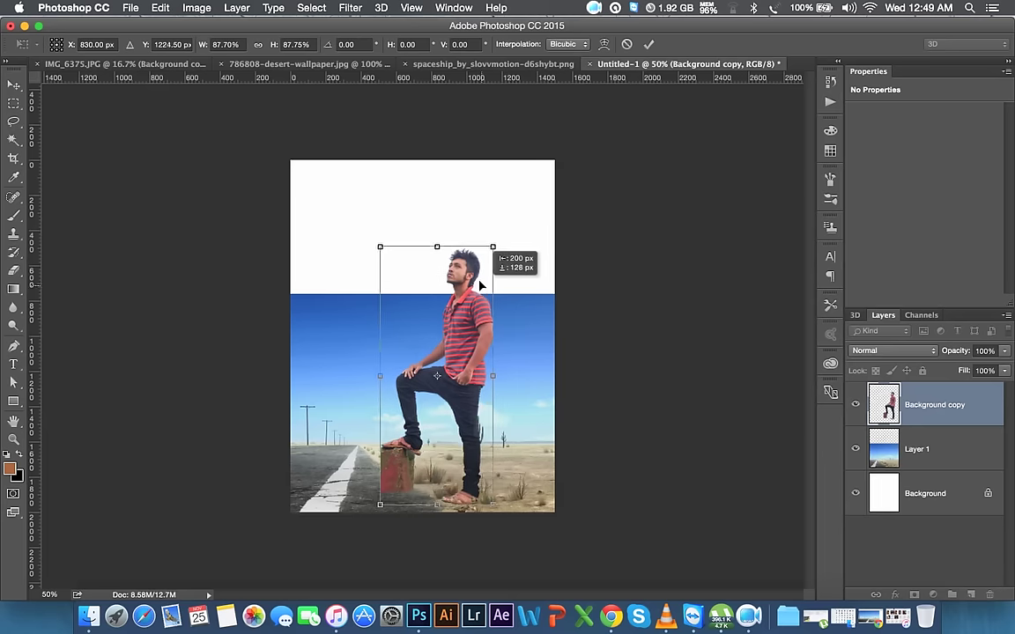
pyautogui.moveTo(487, 285)
pyautogui.mouseDown()
pyautogui.moveTo(511, 268)
pyautogui.moveTo(512, 280)
pyautogui.mouseUp()
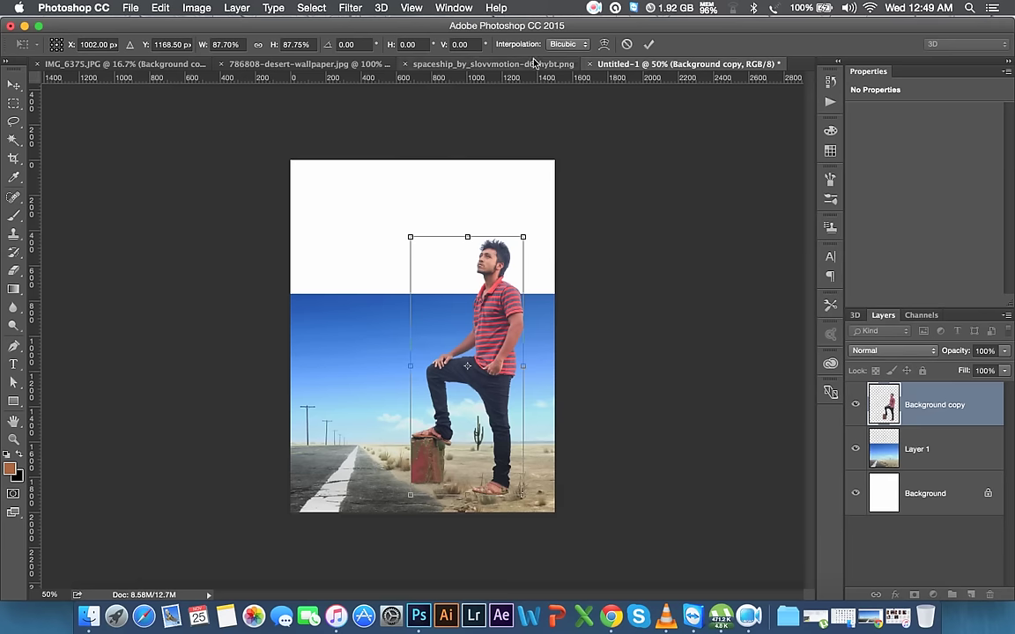
pyautogui.click(649, 44)
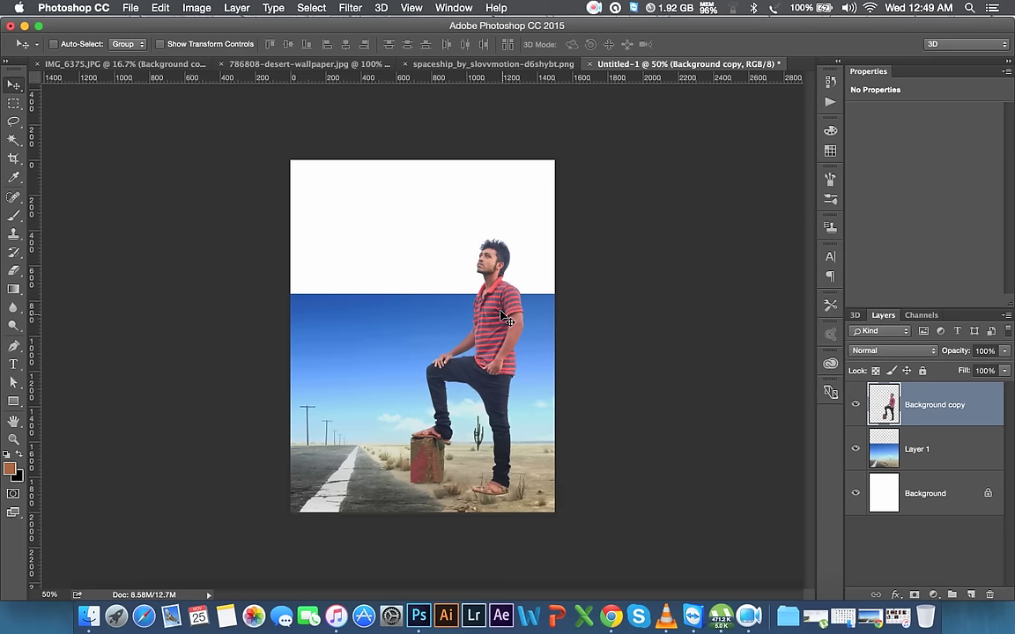
# - Add a layer mask to the man's layer and frame his feet and post
pyautogui.scroll(5, 491, 377)
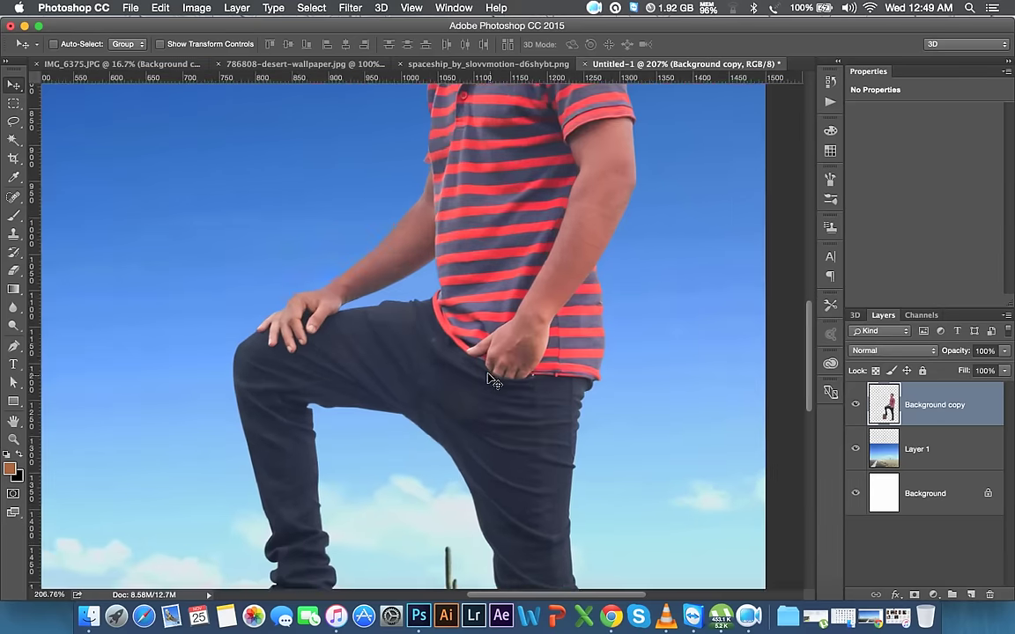
pyautogui.scroll(-5, 490, 353)
pyautogui.scroll(-5, 493, 273)
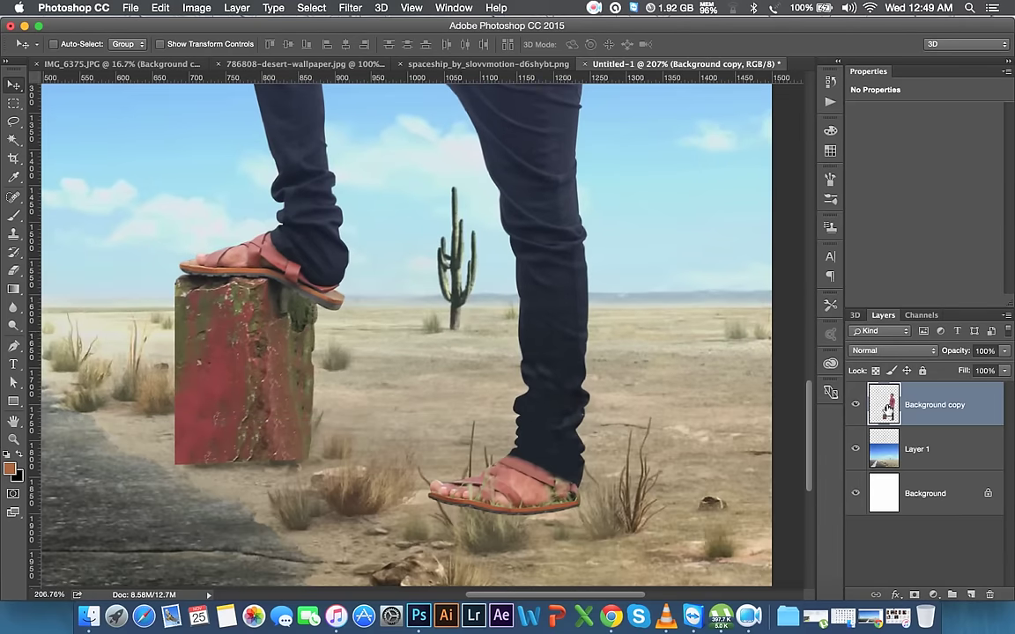
pyautogui.click(934, 595)
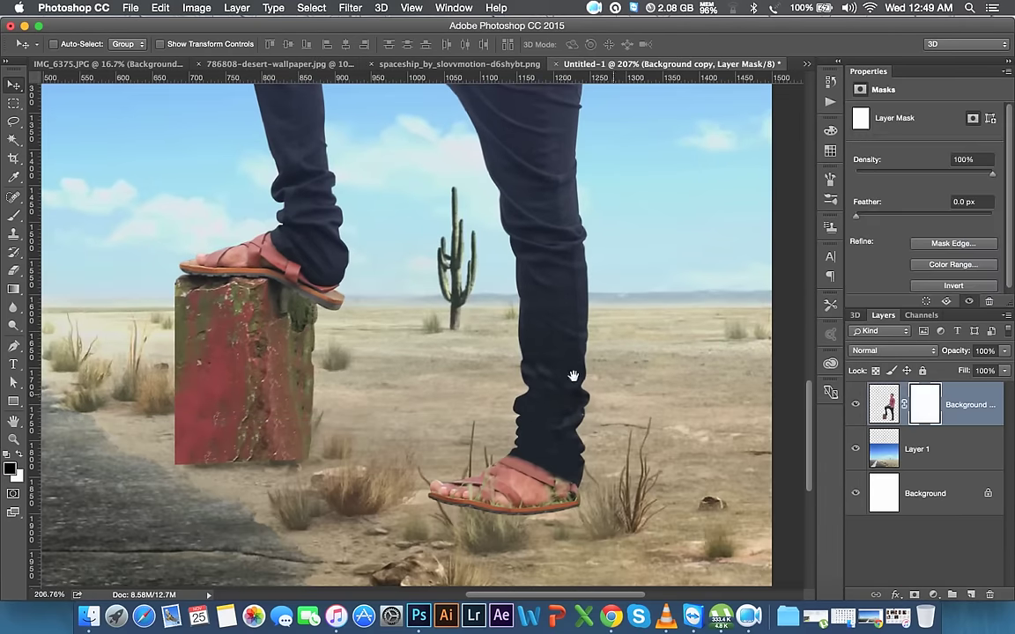
pyautogui.moveTo(460, 338); pyautogui.dragTo(544, 289)
# - Choose the Brush tool with textured preset 112 at 63 px
pyautogui.click(13, 215)
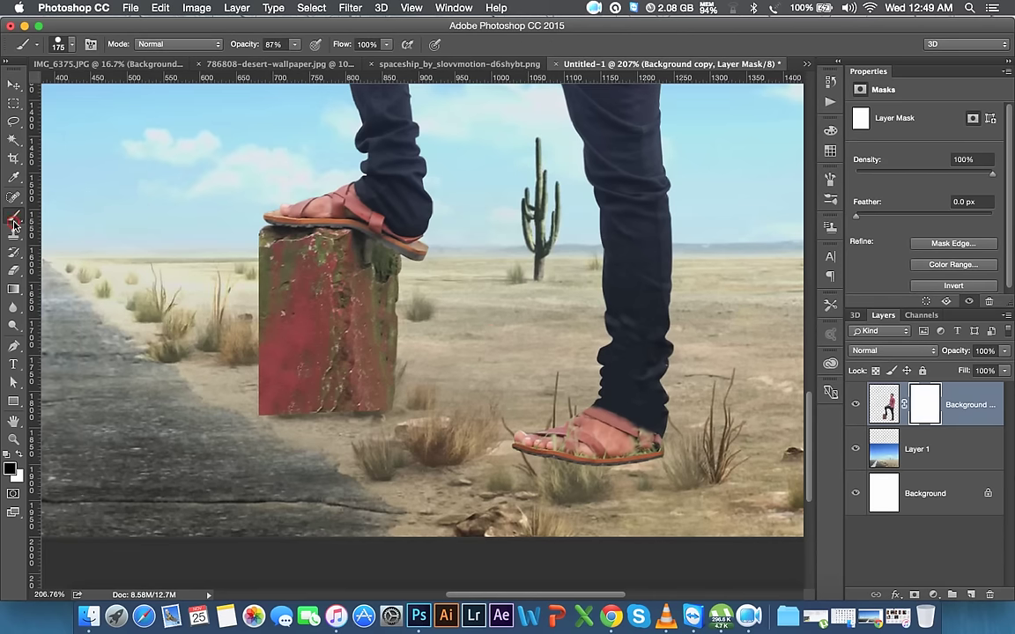
pyautogui.rightClick(216, 314)
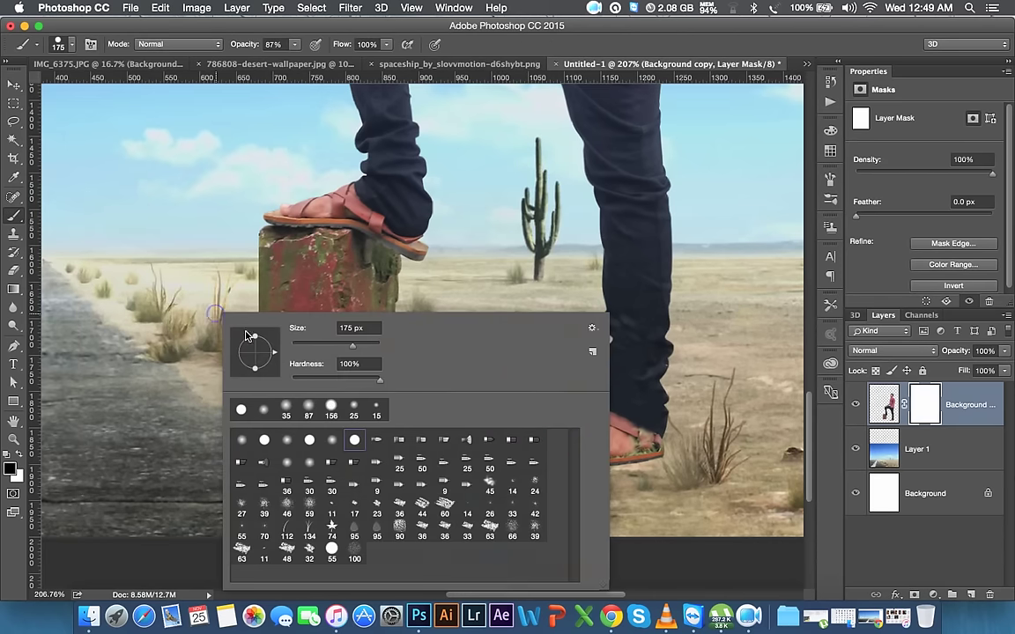
pyautogui.click(288, 531)
pyautogui.click(319, 345)
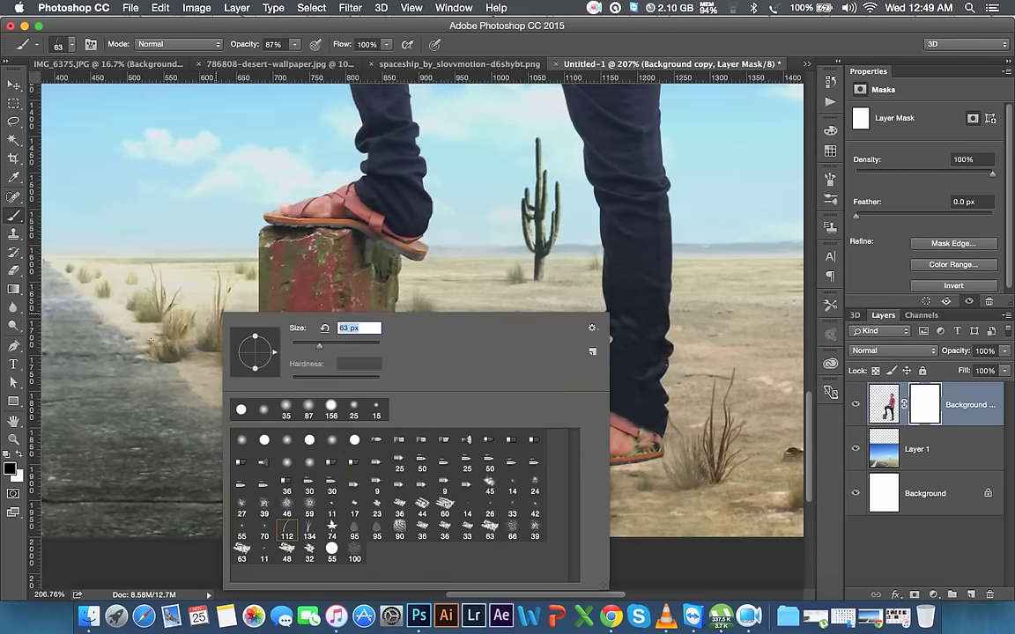
pyautogui.press('Return')
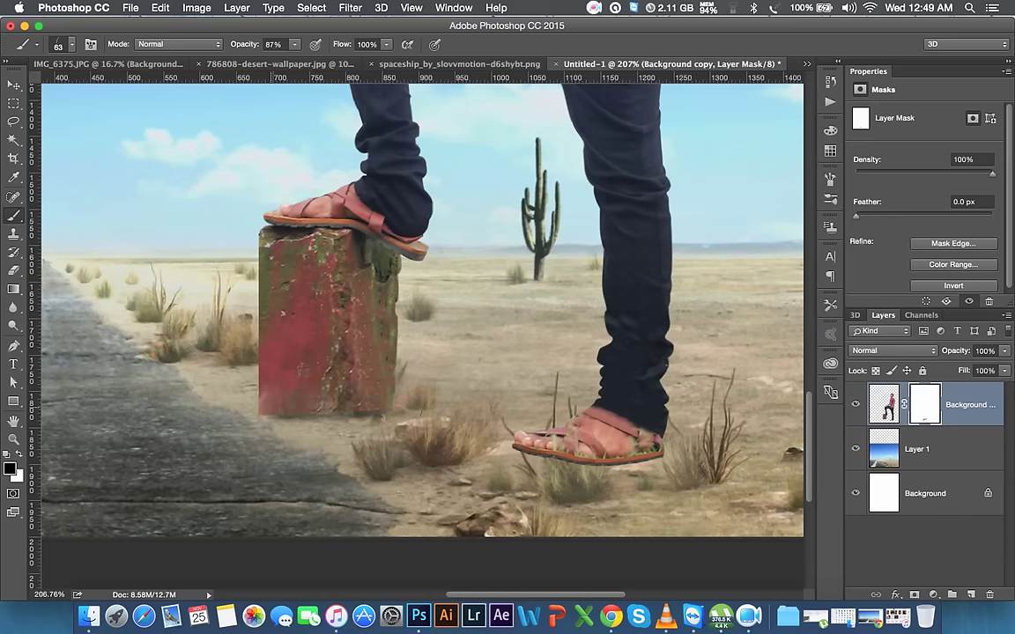
# - Set the colour to pure black 000000
pyautogui.click(17, 477)
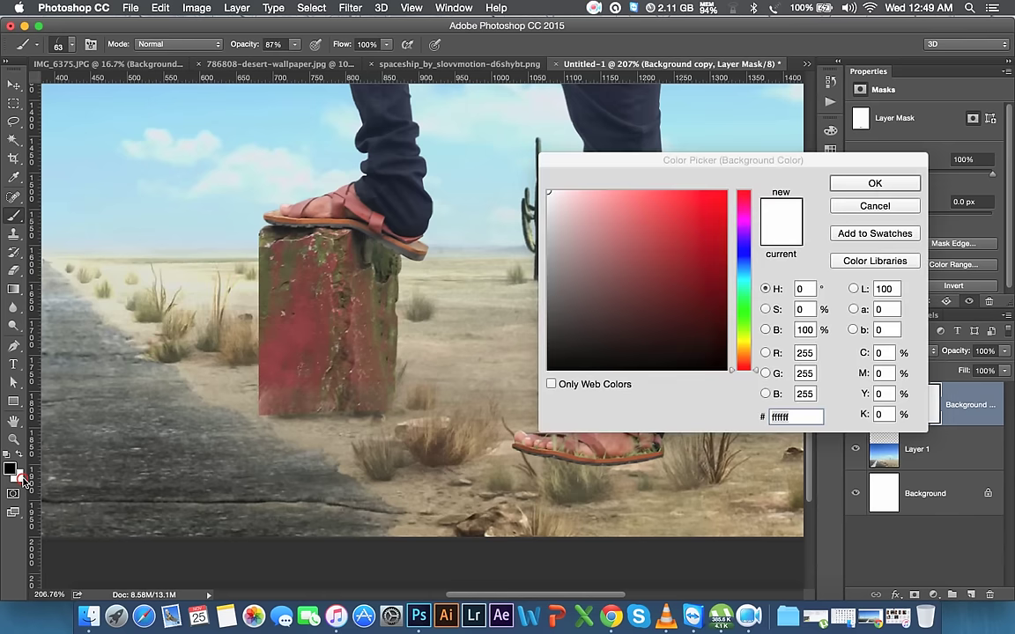
pyautogui.click(551, 359)
pyautogui.moveTo(532, 370); pyautogui.dragTo(454, 345)
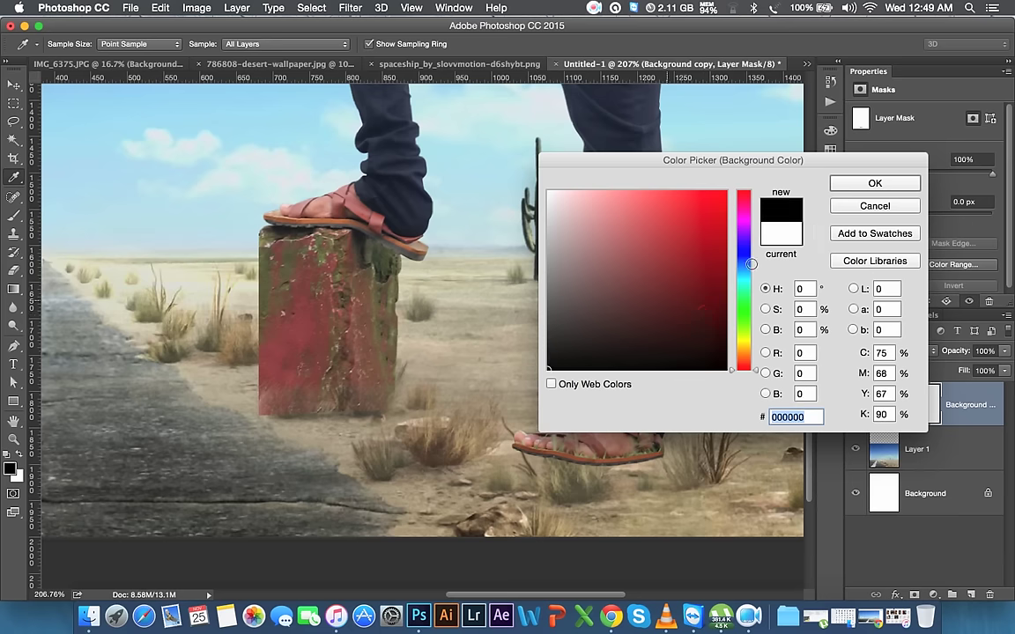
pyautogui.click(881, 183)
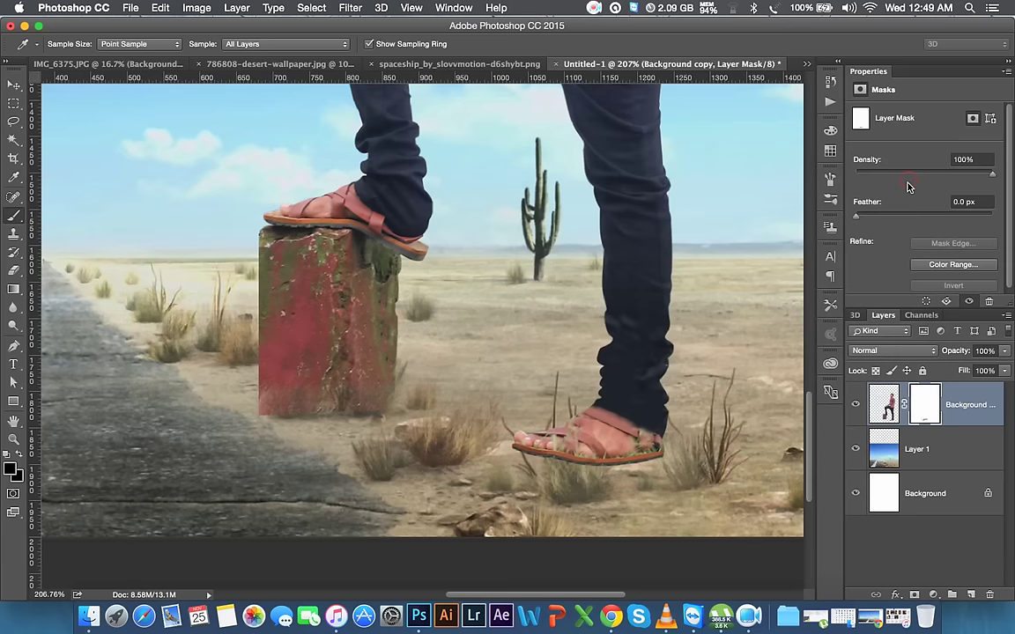
# - Paint black over the post's base so grass shows, then restore part of it
pyautogui.press('b')
pyautogui.moveTo(300, 401)
pyautogui.mouseDown()
pyautogui.moveTo(265, 407)
pyautogui.moveTo(261, 398)
pyautogui.mouseUp()
pyautogui.moveTo(345, 342); pyautogui.dragTo(295, 323)
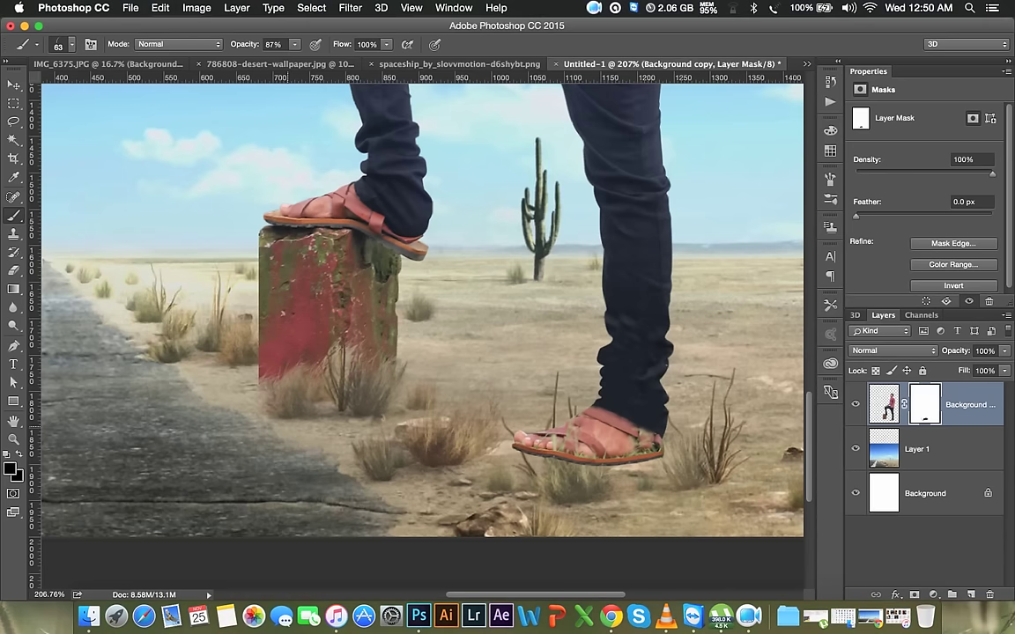
pyautogui.moveTo(315, 301); pyautogui.dragTo(277, 335)
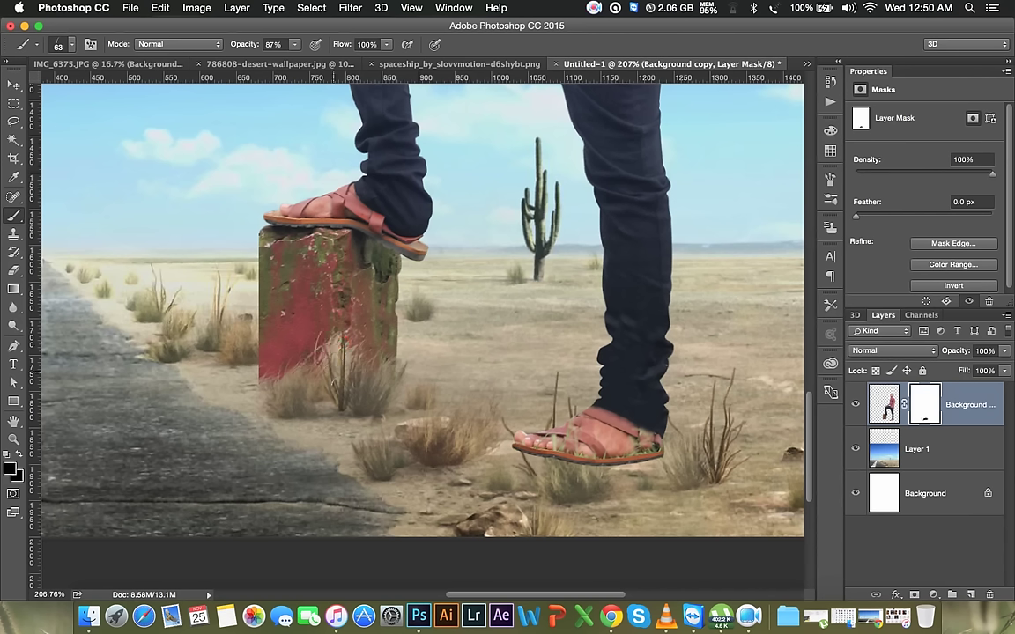
pyautogui.press('x')
pyautogui.moveTo(319, 336); pyautogui.dragTo(291, 321)
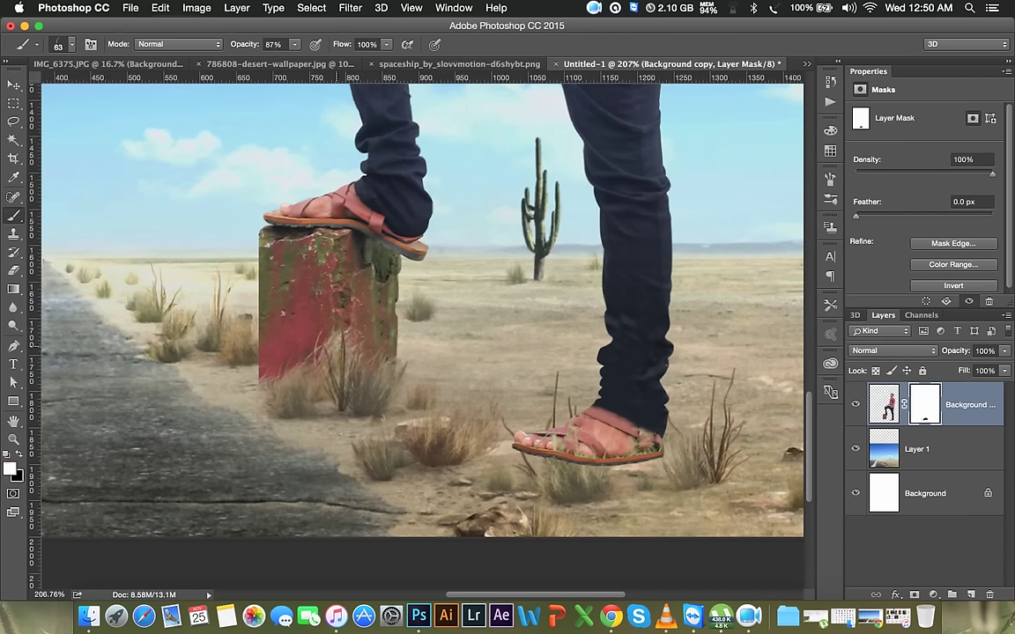
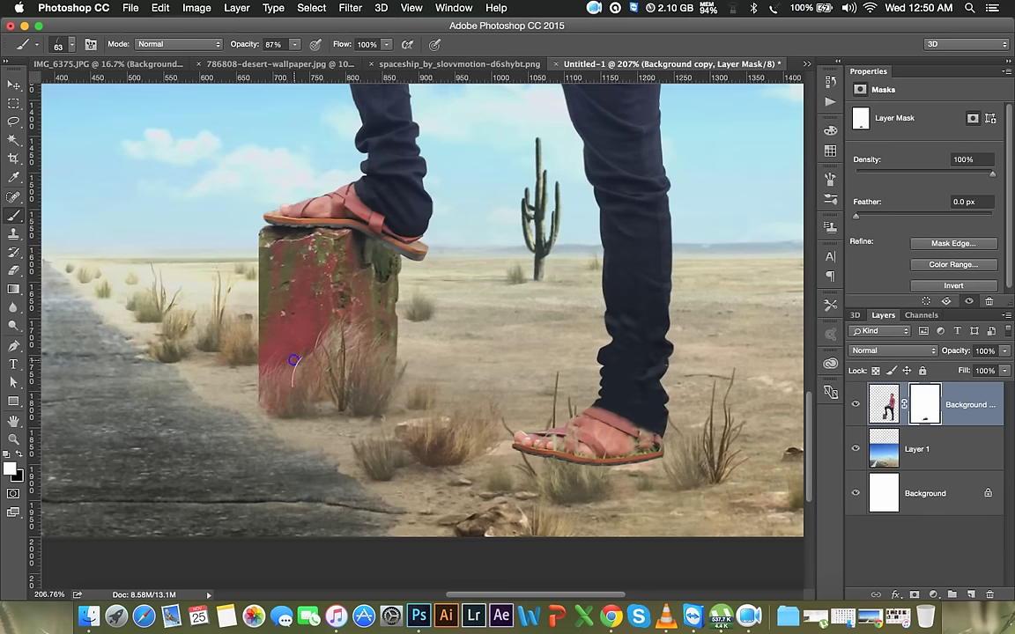
# - Paint black on the man's mask to fade the pillar's base into the grass
pyautogui.rightClick(282, 327)
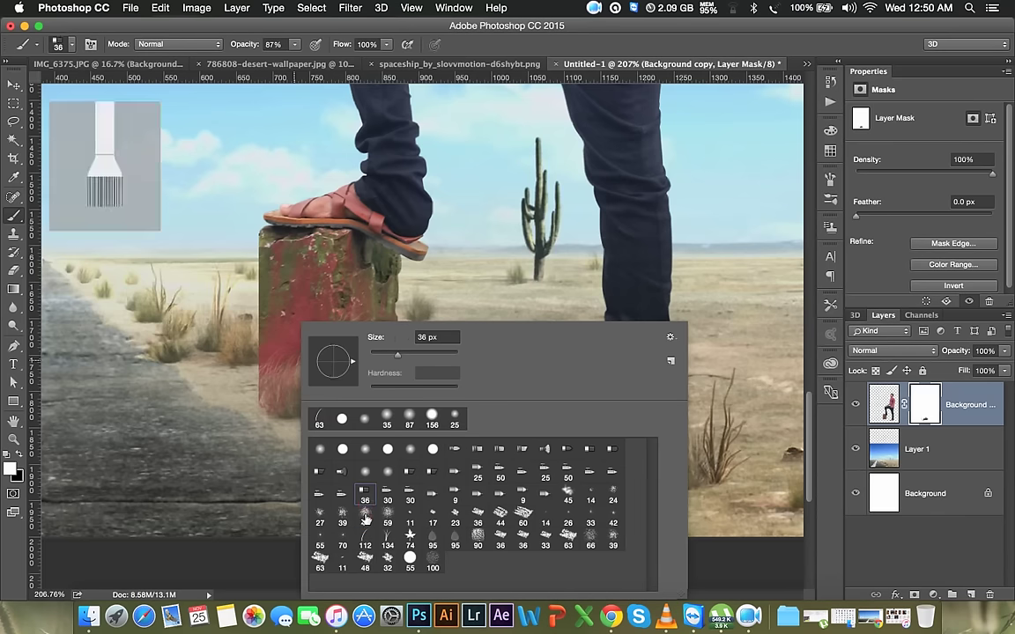
pyautogui.doubleClick(365, 559)
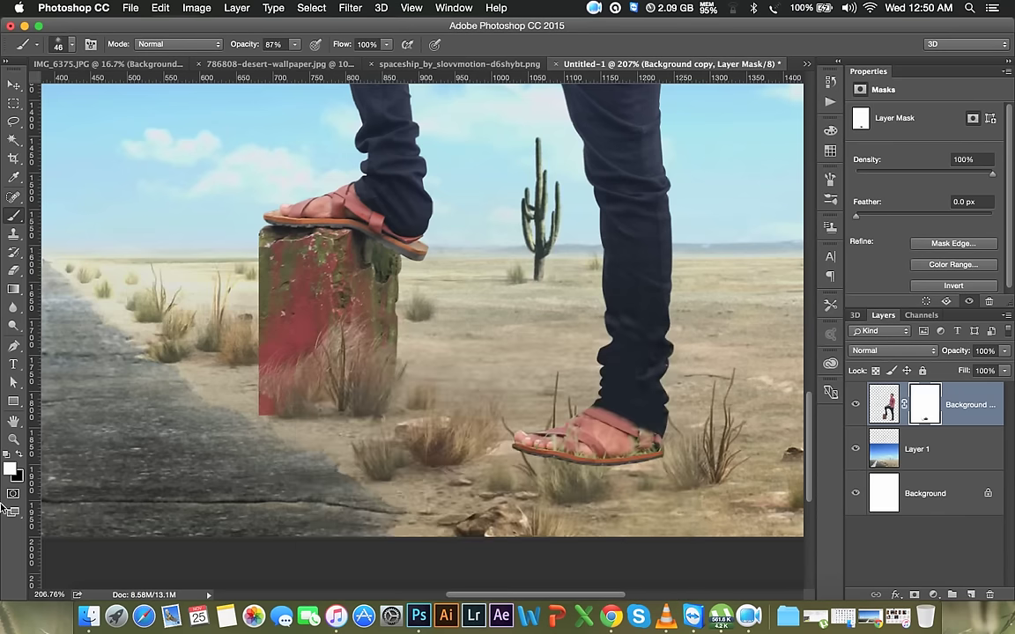
pyautogui.click(20, 454)
pyautogui.moveTo(316, 428); pyautogui.dragTo(301, 393)
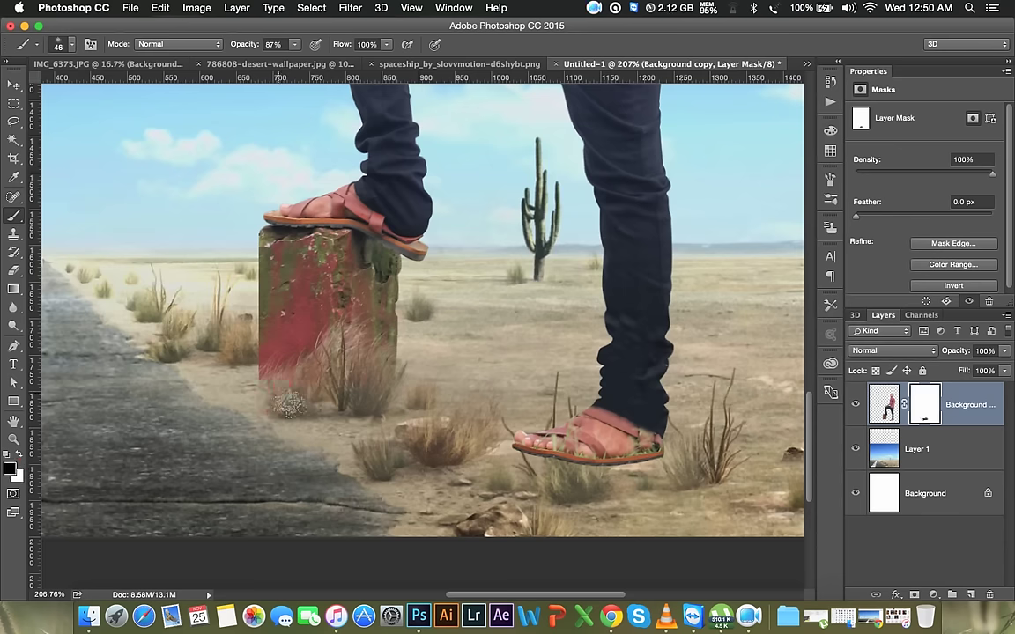
# - Use a soft round brush (105 px, then 46 px) to let grass stalks show over the lower sandal
pyautogui.rightClick(380, 381)
pyautogui.click(494, 448)
pyautogui.click(500, 356)
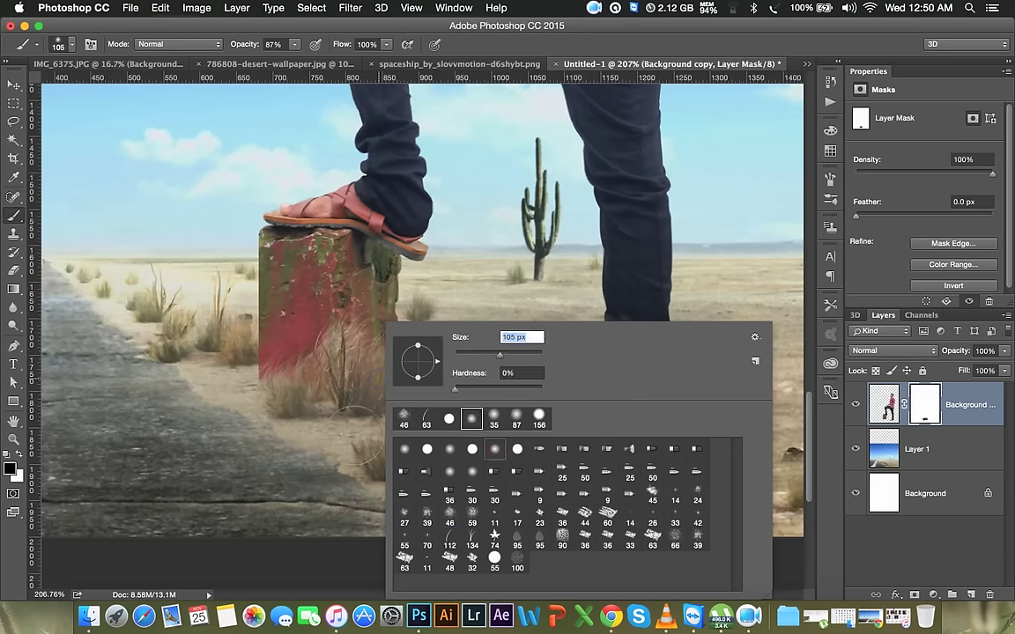
pyautogui.press('Return')
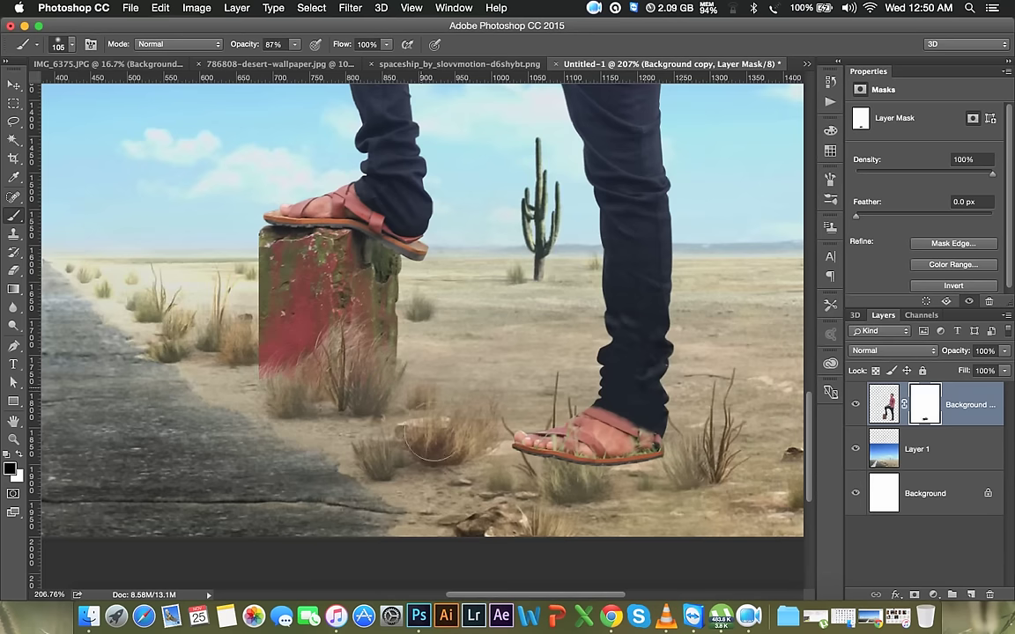
pyautogui.scroll(-3, 423, 309)
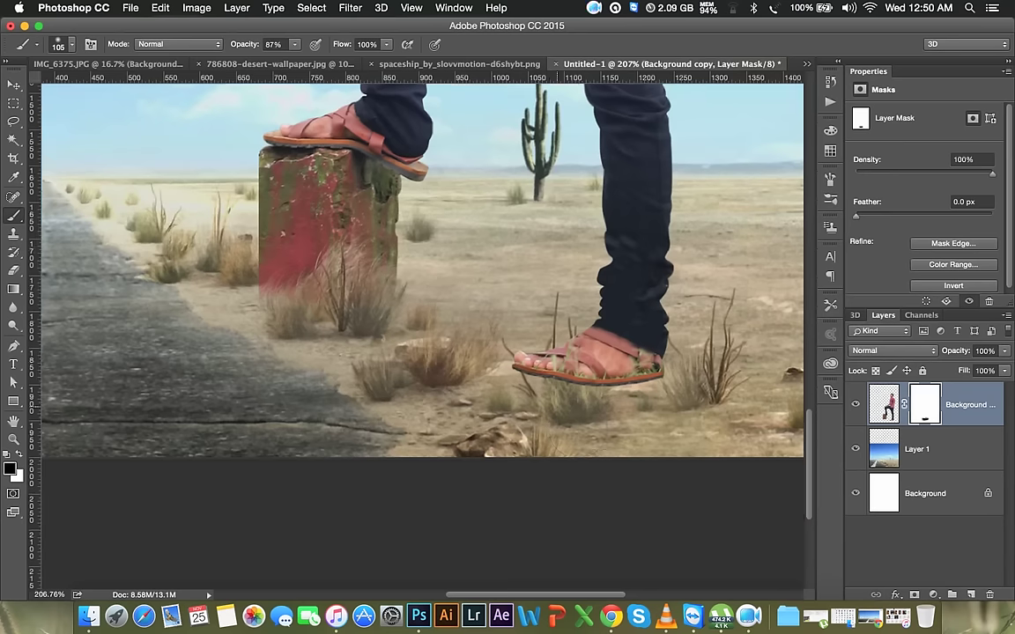
pyautogui.press('s')
pyautogui.press('b')
pyautogui.rightClick(416, 323)
pyautogui.click(455, 419)
pyautogui.click(575, 53)
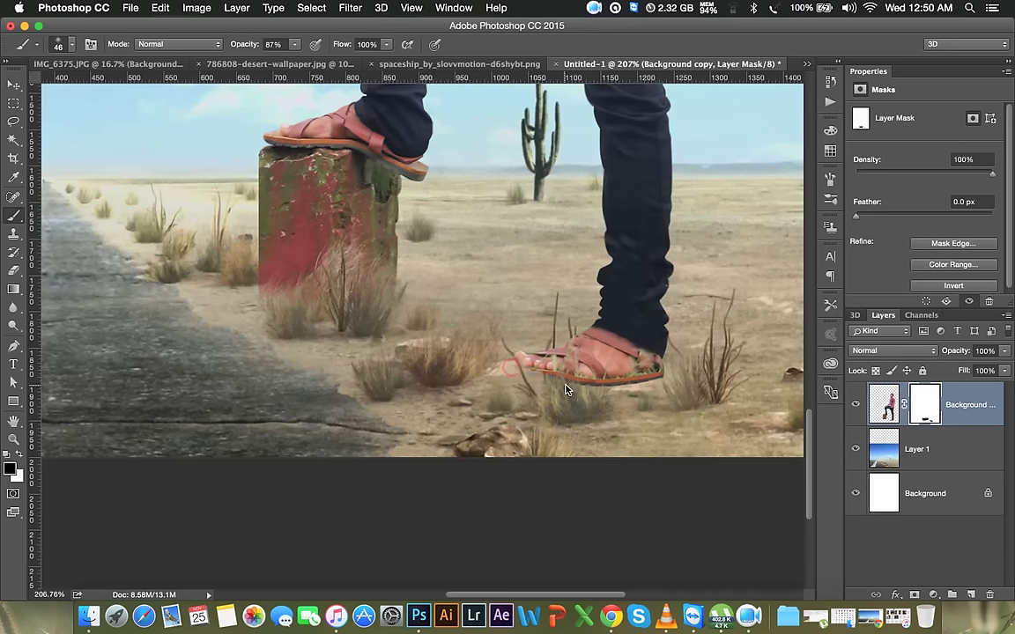
pyautogui.moveTo(553, 377); pyautogui.dragTo(557, 332)
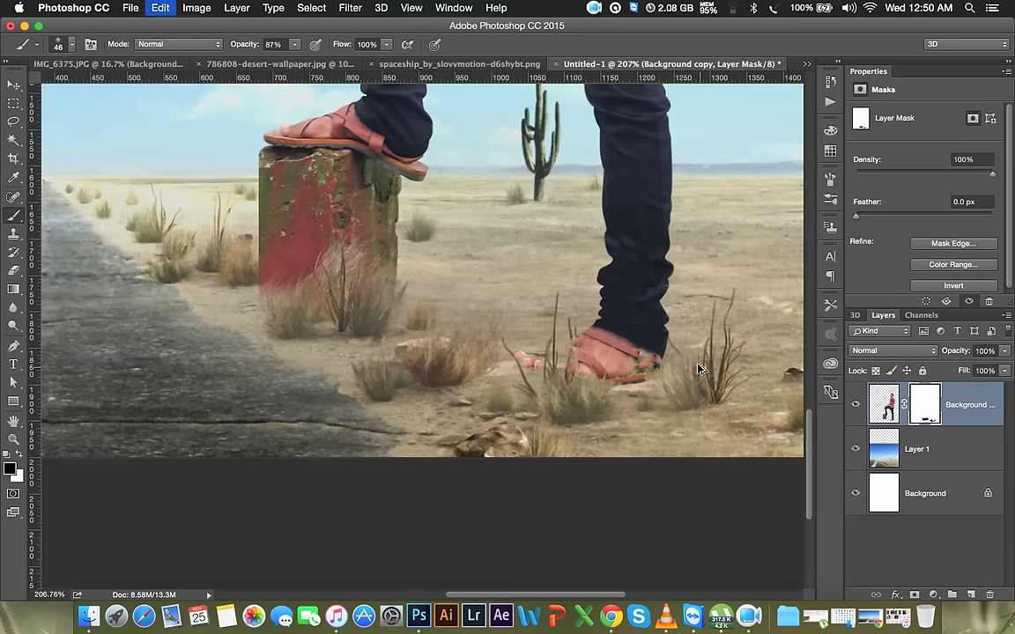
# - Refine the sandal blend on the mask with a 63 px brush
pyautogui.rightClick(607, 325)
pyautogui.click(667, 419)
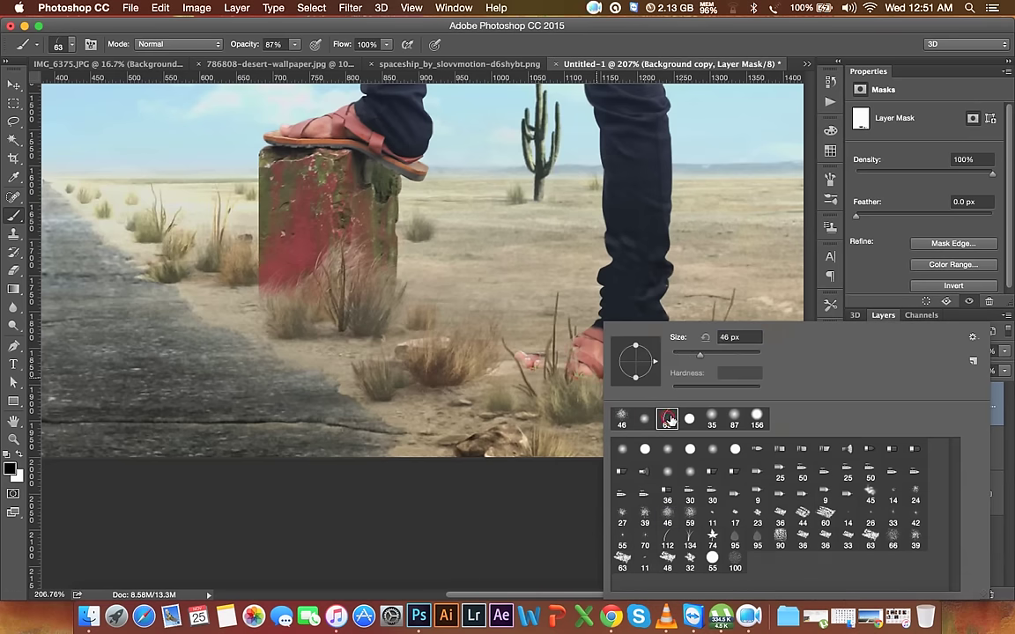
pyautogui.press('Return')
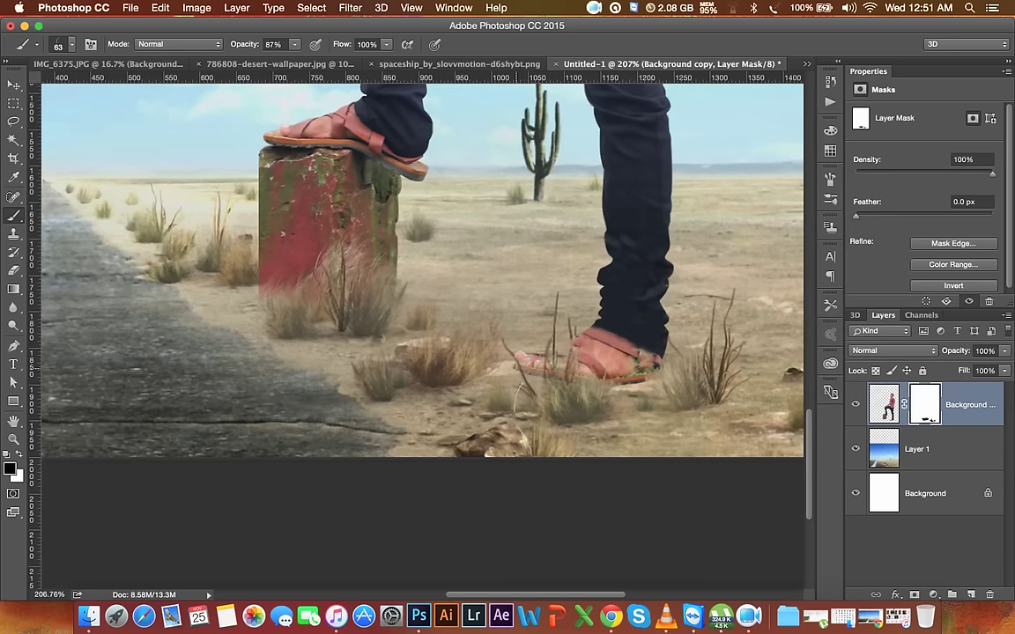
pyautogui.click(632, 385)
pyautogui.click(567, 356)
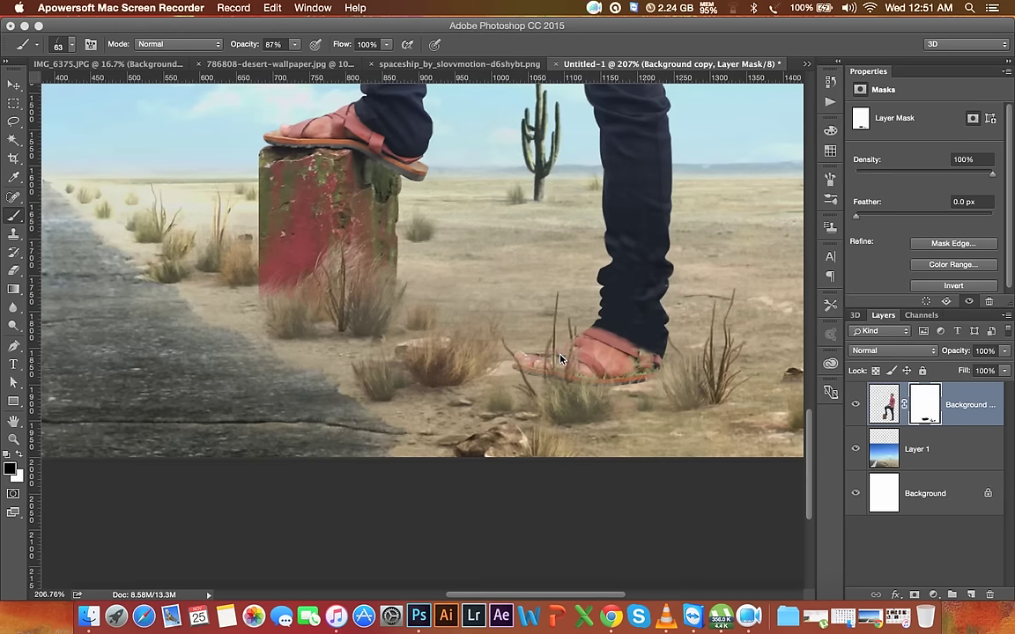
# - Save the document as Poster Design.psd and select Layer 1
pyautogui.click(14, 85)
pyautogui.click(129, 8)
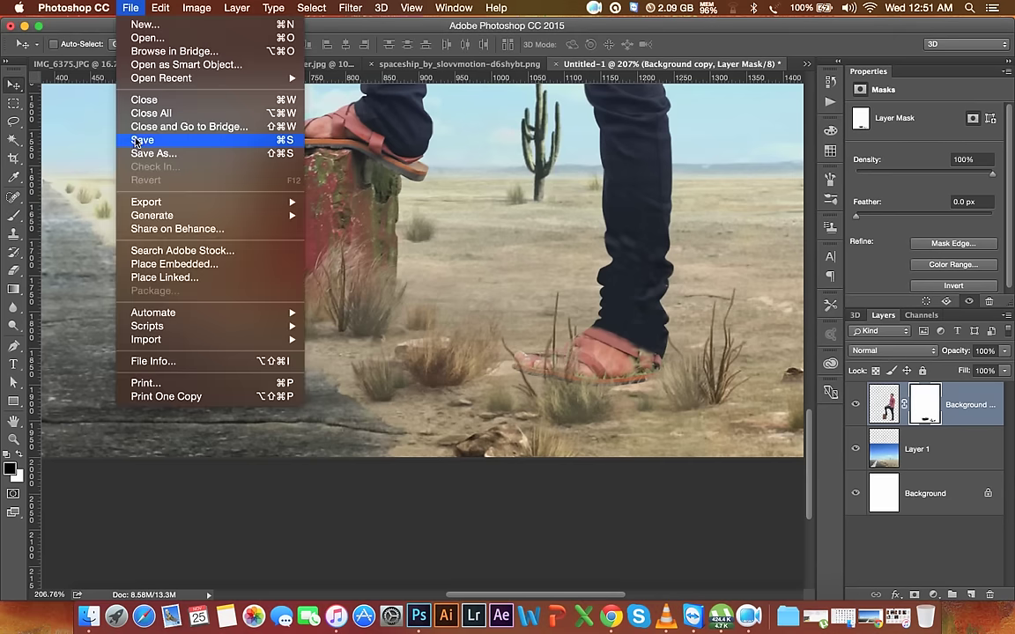
pyautogui.click(139, 141)
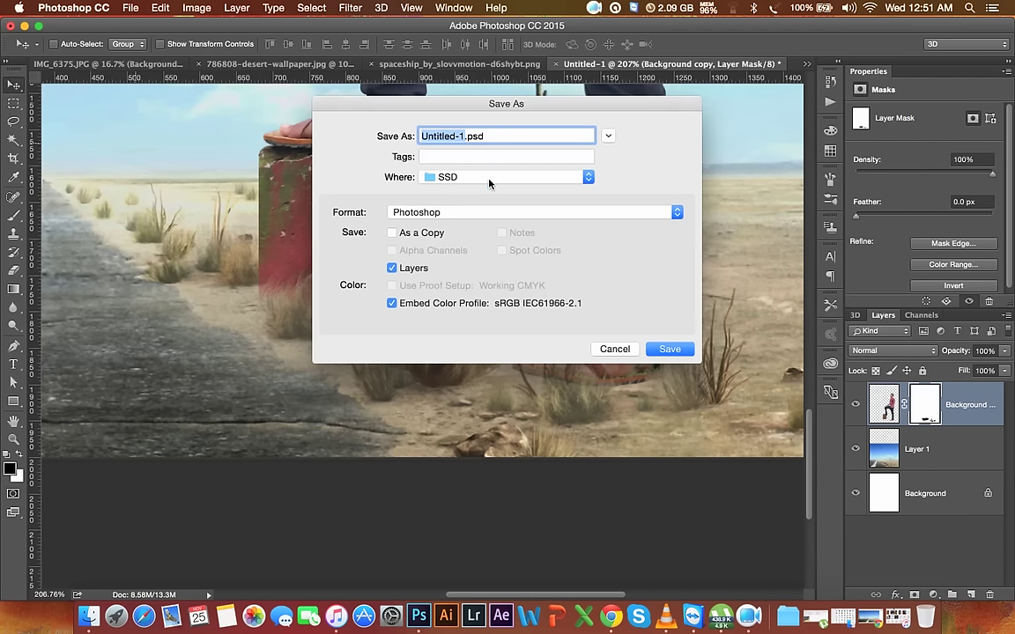
pyautogui.write('Poster Design')
pyautogui.click(669, 351)
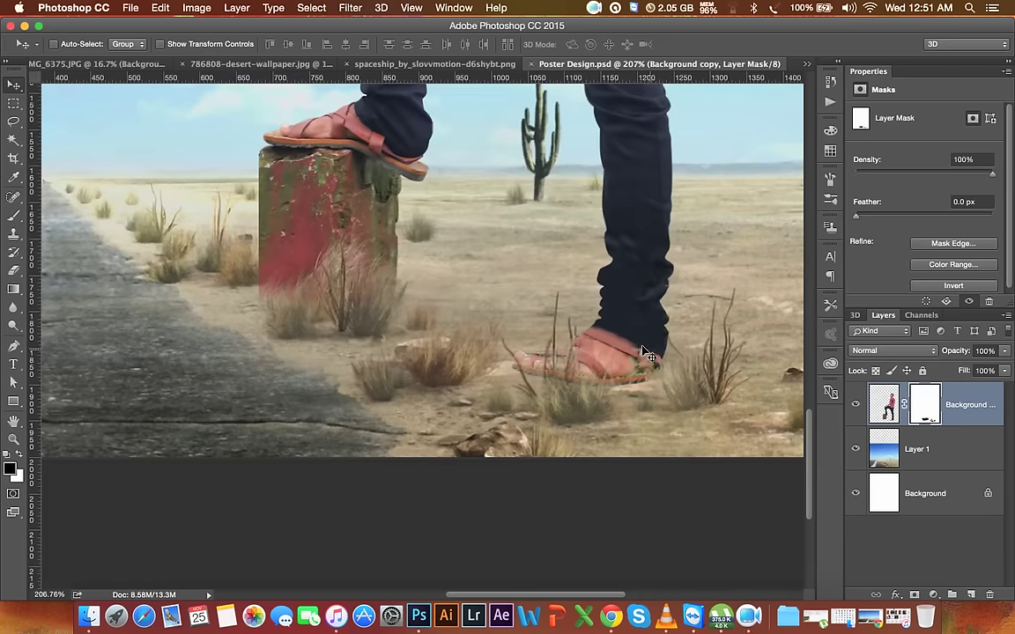
pyautogui.click(966, 447)
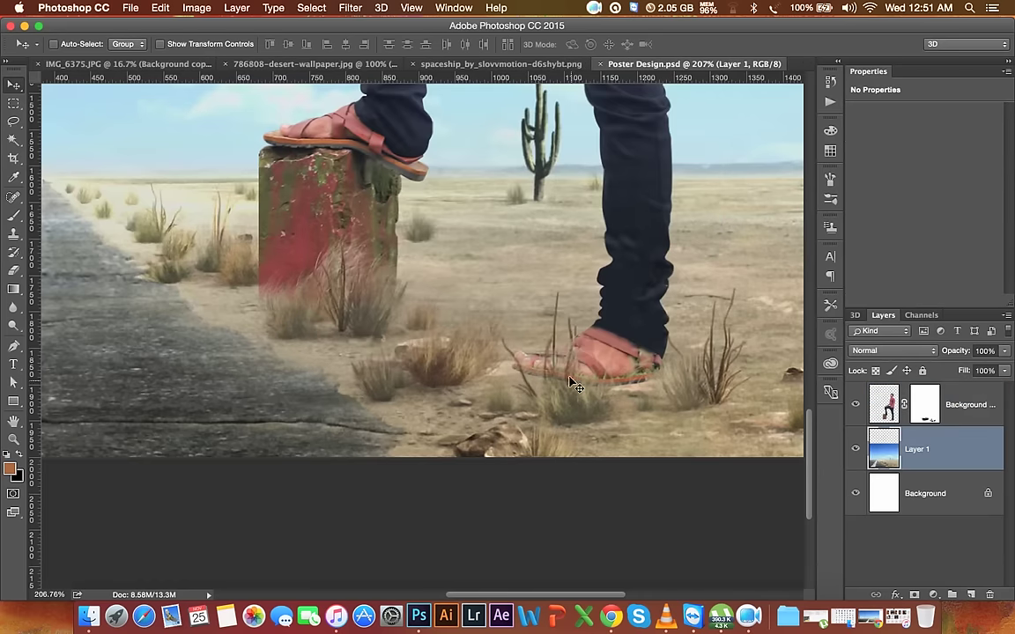
pyautogui.hscroll(-2, 512, 353)
pyautogui.press('super')
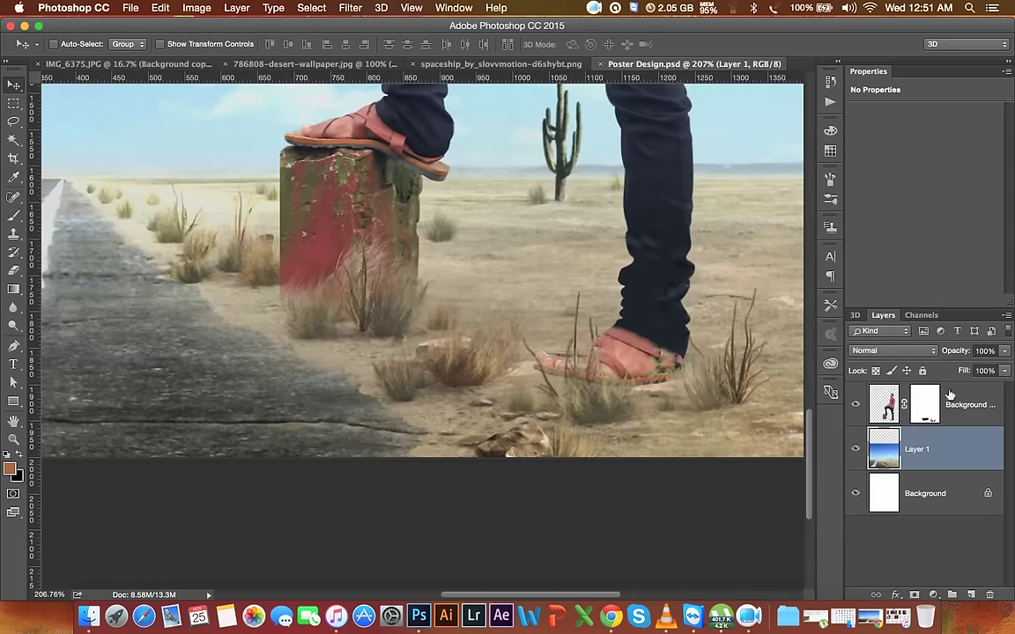
# - Add a Vibrance adjustment clipped to the man's layer, with Vibrance and Saturation lowered
pyautogui.click(965, 403)
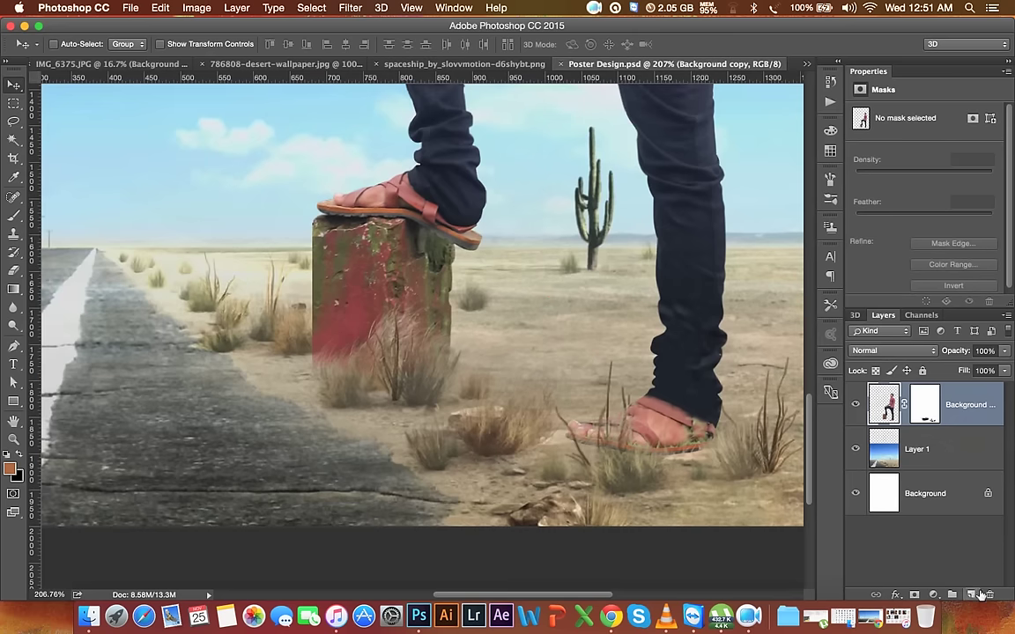
pyautogui.click(934, 596)
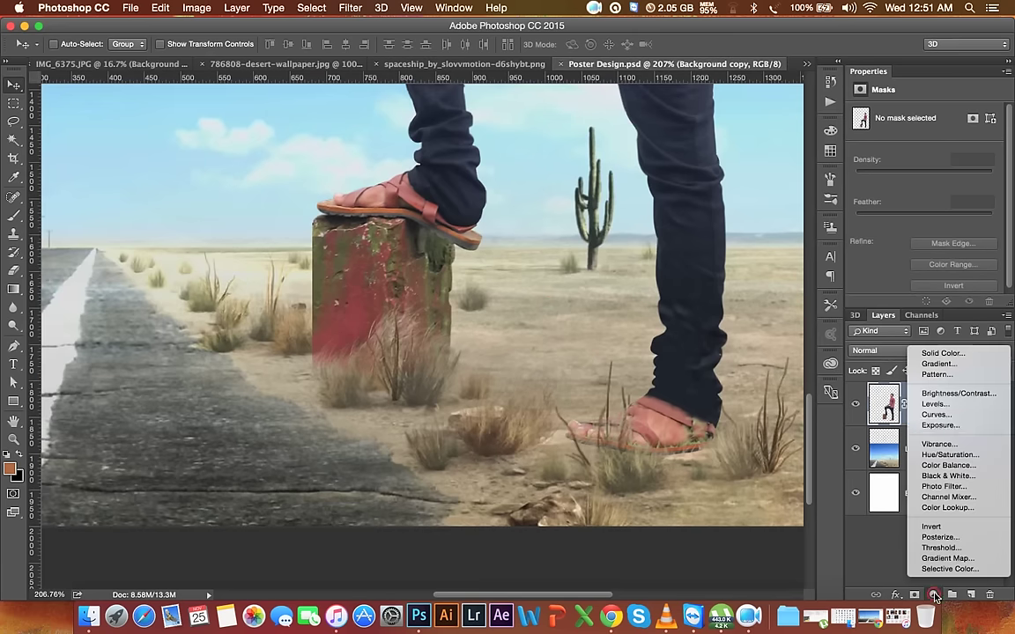
pyautogui.click(937, 444)
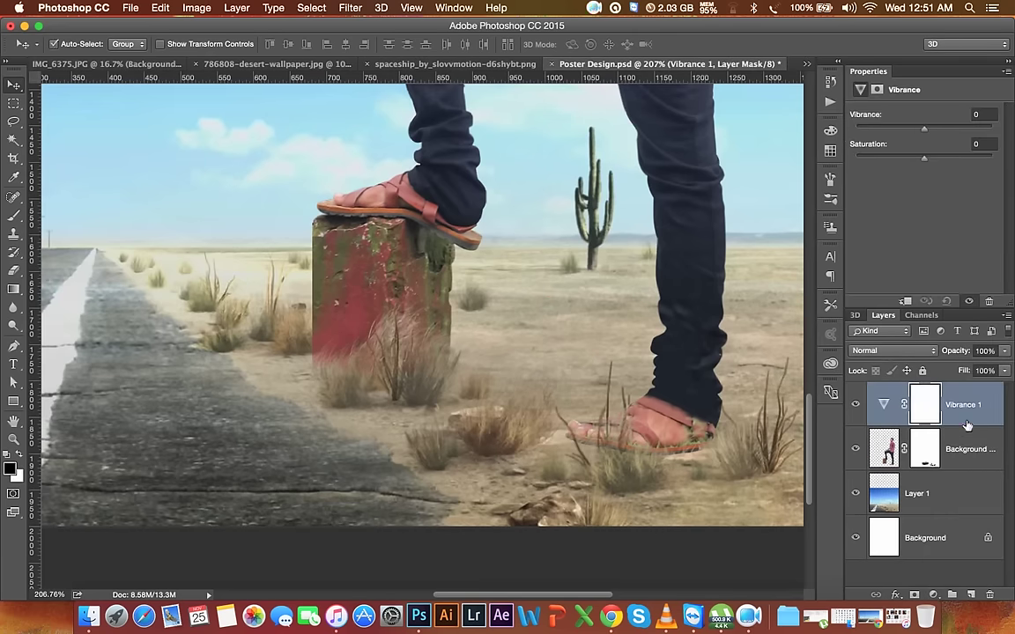
pyautogui.keyDown('alt'); pyautogui.click(972, 427); pyautogui.keyUp('alt')
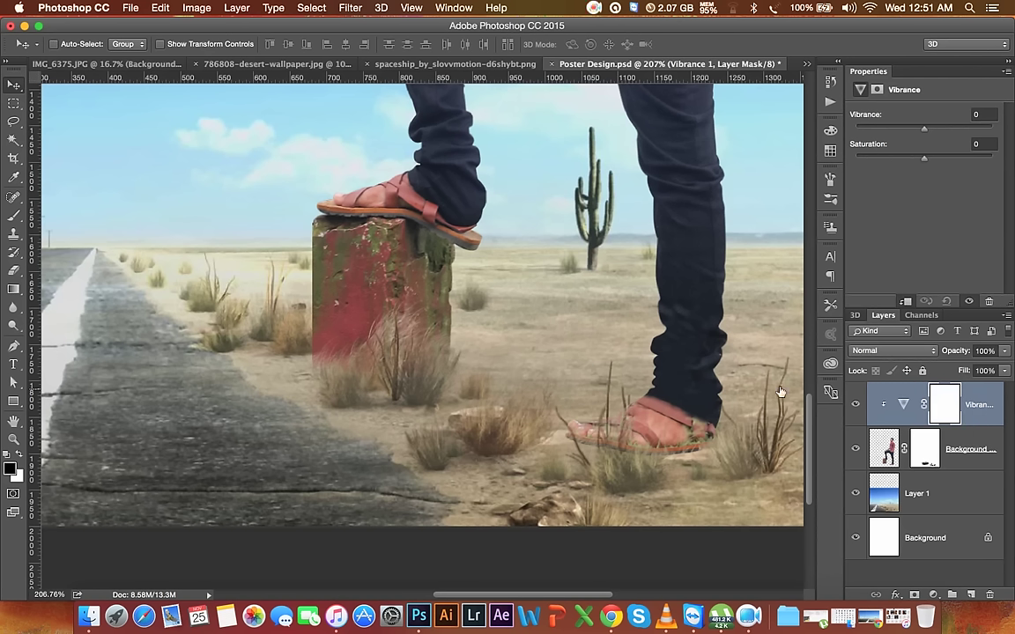
pyautogui.moveTo(924, 158); pyautogui.dragTo(891, 164)
pyautogui.moveTo(928, 133)
pyautogui.mouseDown()
pyautogui.moveTo(916, 133)
pyautogui.moveTo(896, 164)
pyautogui.moveTo(894, 132)
pyautogui.mouseUp()
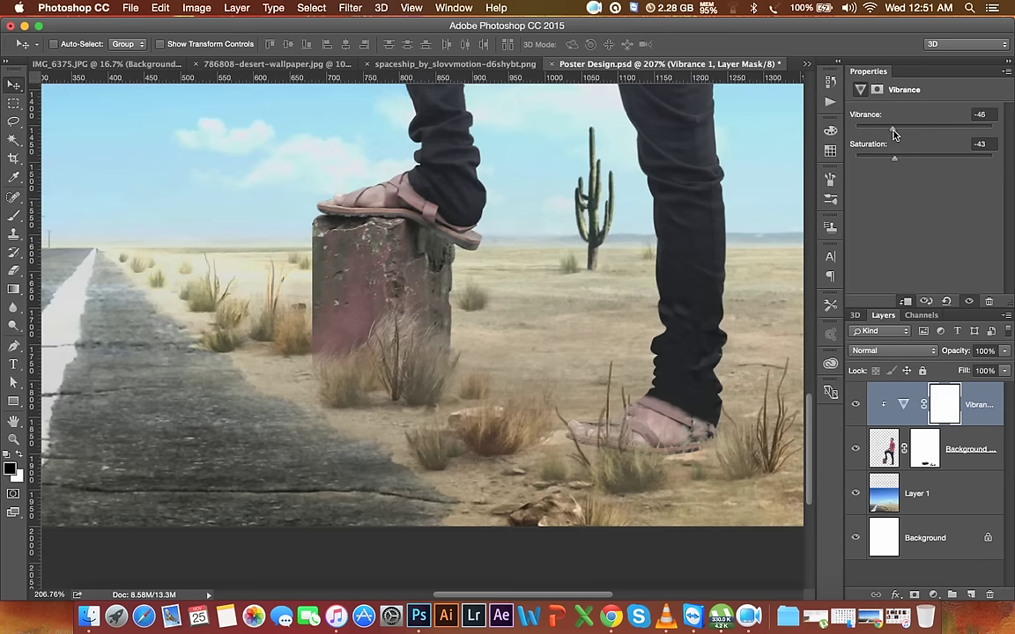
# - Invert the vibrance mask and paint white over the lower sandal with an 87 px brush
pyautogui.click(943, 410)
pyautogui.press('super+i')
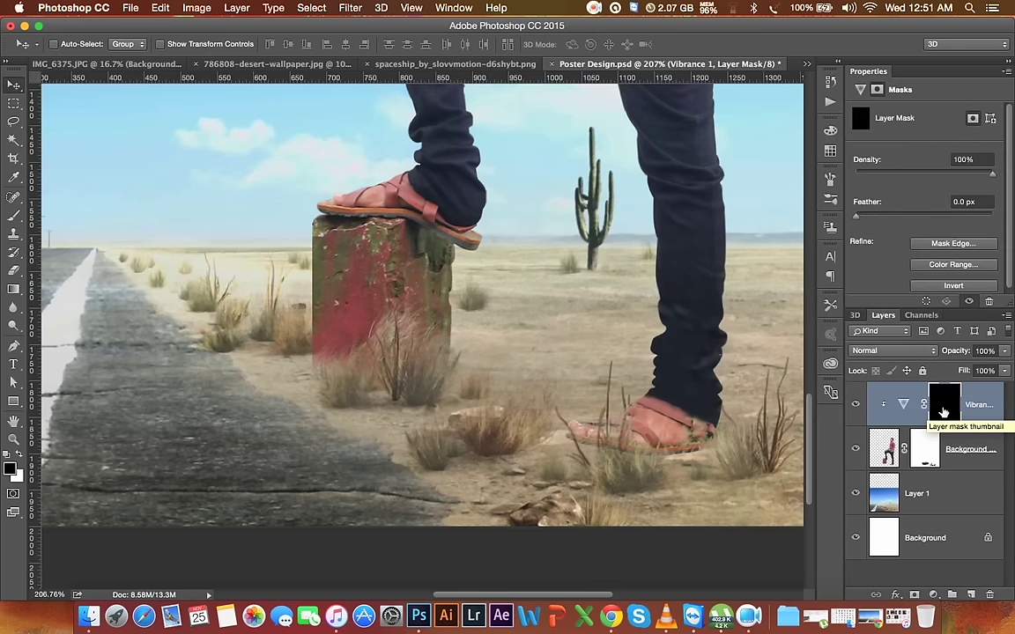
pyautogui.click(13, 215)
pyautogui.rightClick(379, 286)
pyautogui.moveTo(414, 321); pyautogui.dragTo(441, 321)
pyautogui.press('Return')
pyautogui.click(20, 454)
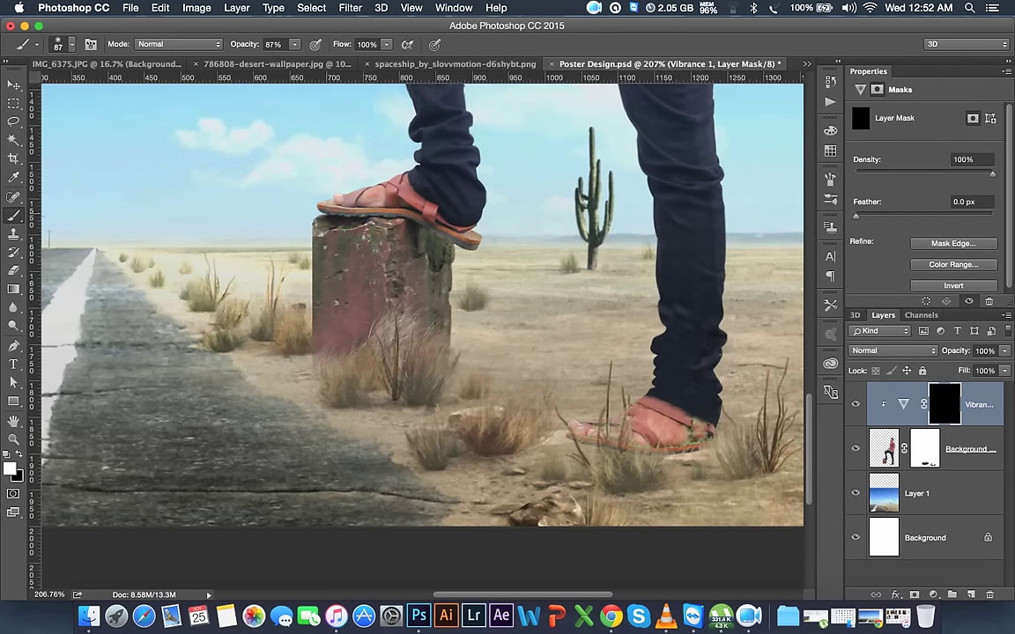
pyautogui.moveTo(445, 246); pyautogui.dragTo(418, 251)
pyautogui.moveTo(656, 426); pyautogui.dragTo(707, 431)
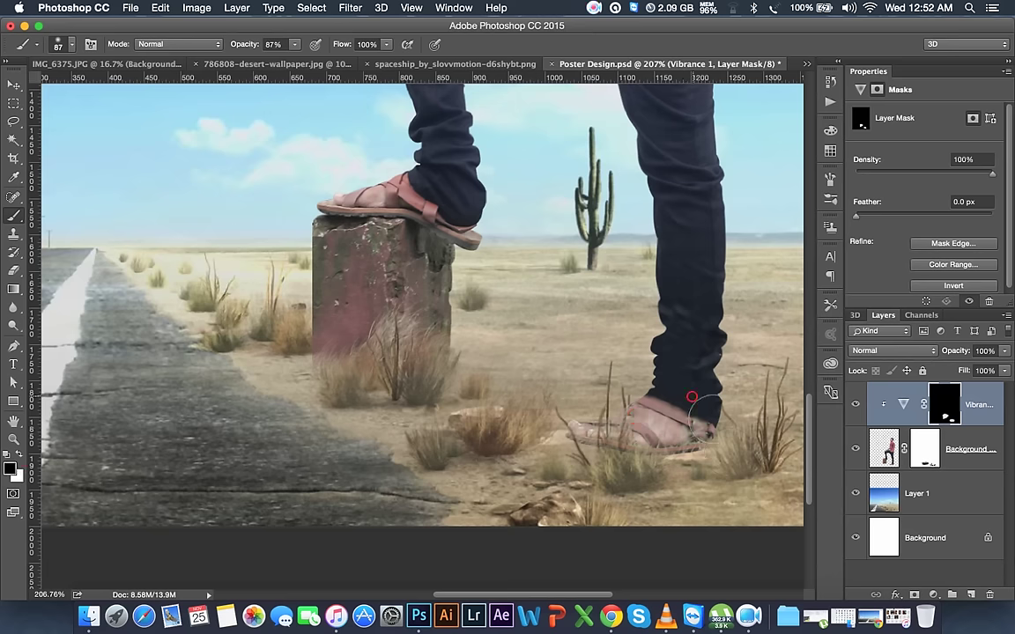
pyautogui.moveTo(635, 388); pyautogui.dragTo(683, 424)
pyautogui.press('super+minus')
pyautogui.press('super+minus')
pyautogui.press('super+minus')
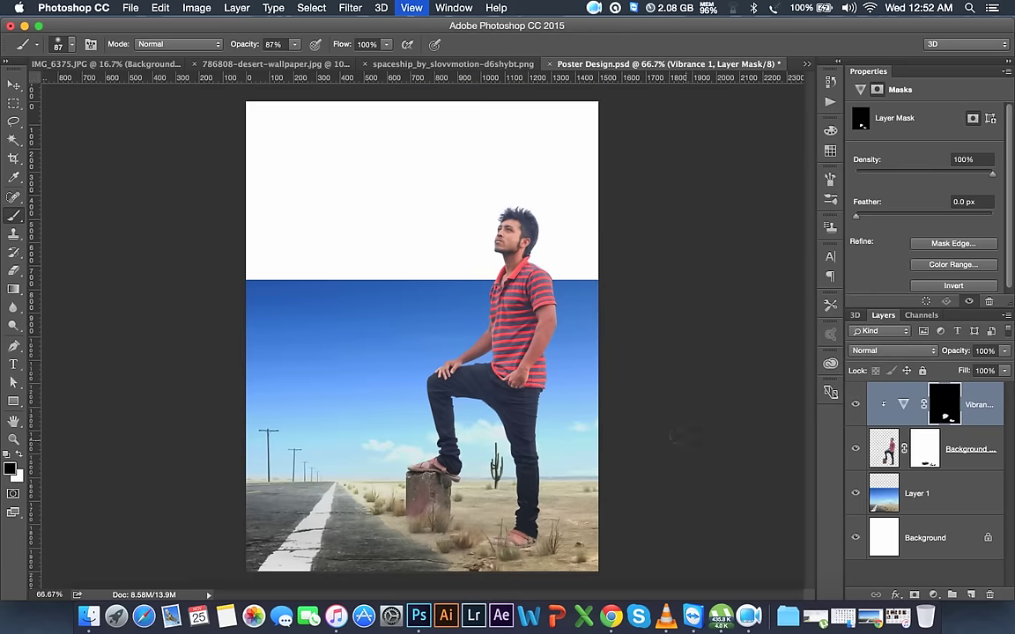
# - Save, then extend the canvas upward with a crop and apply it
pyautogui.click(14, 88)
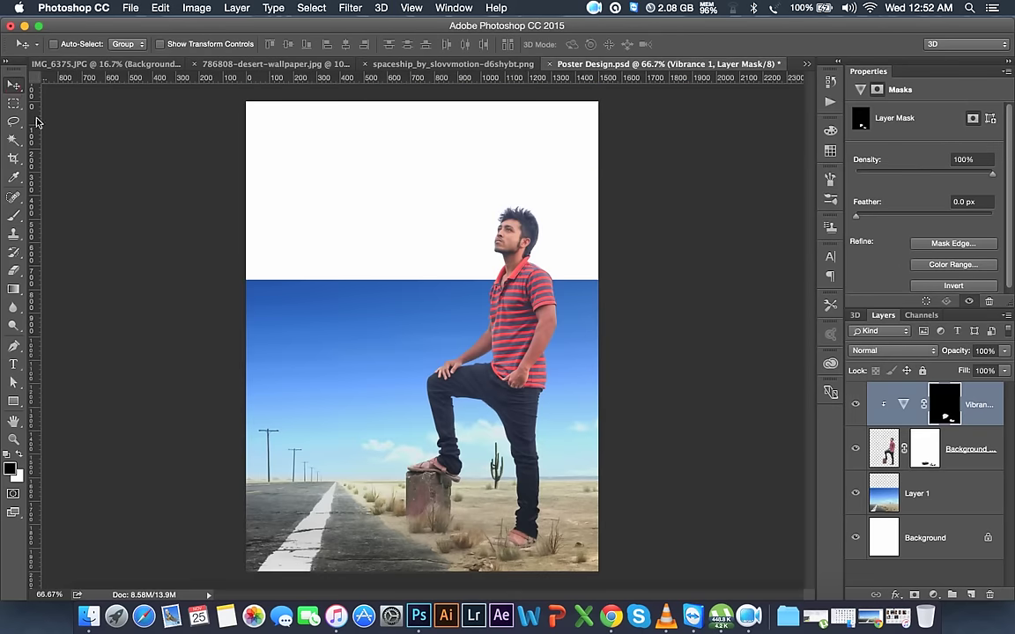
pyautogui.press('super+s')
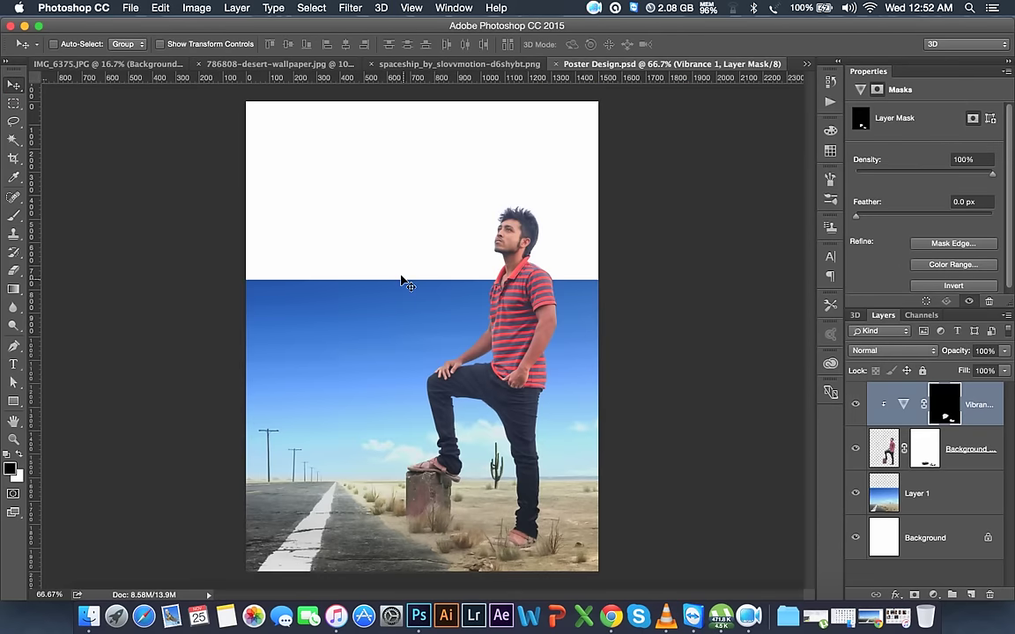
pyautogui.press('super+minus')
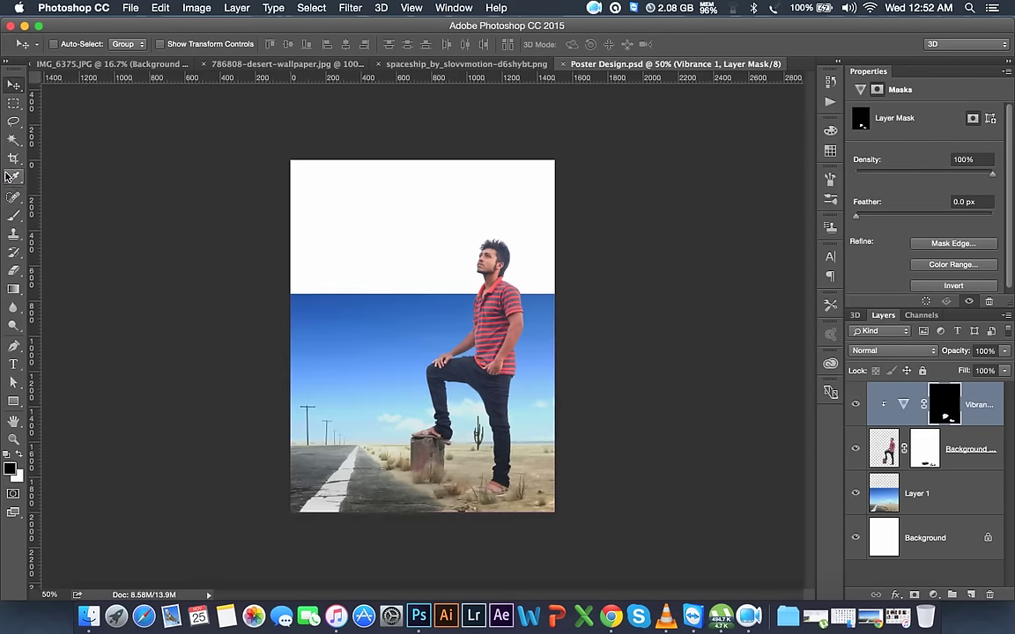
pyautogui.click(13, 157)
pyautogui.moveTo(431, 161); pyautogui.dragTo(424, 142)
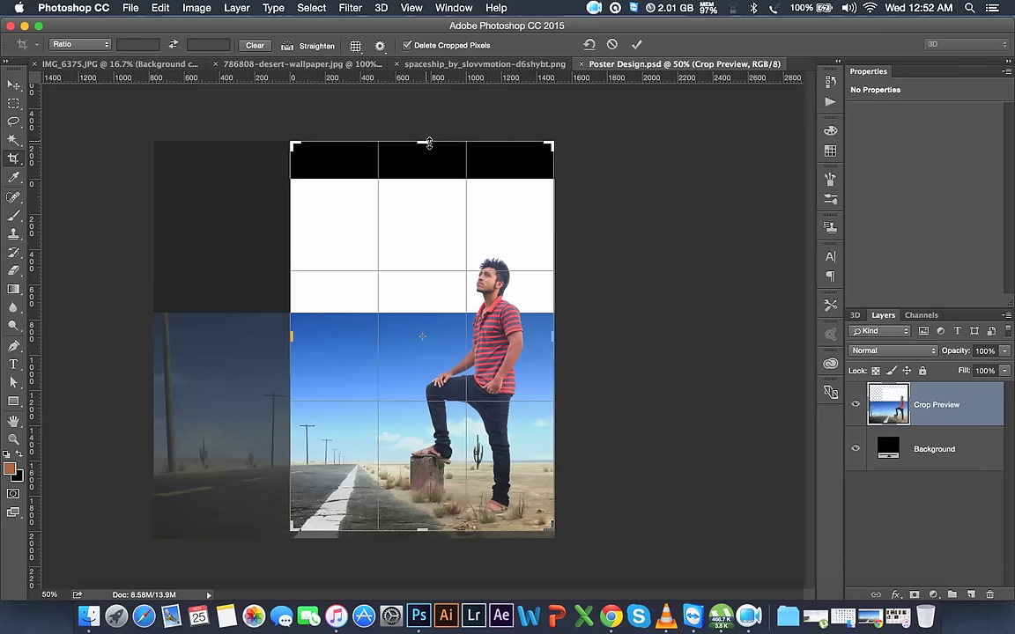
pyautogui.press('Return')
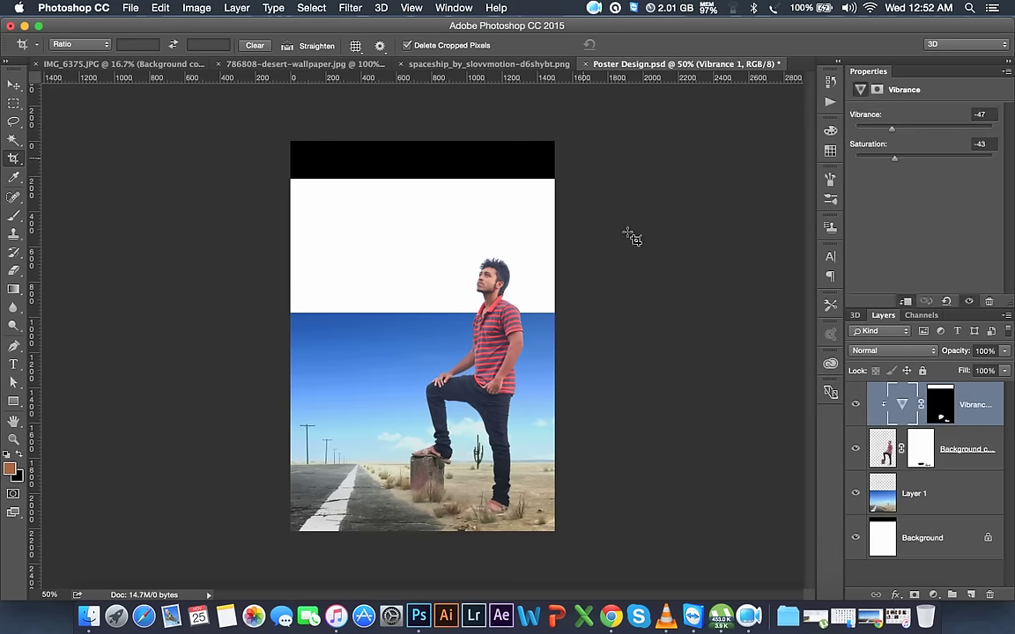
# - Fill the Background layer with plain white
pyautogui.click(907, 537)
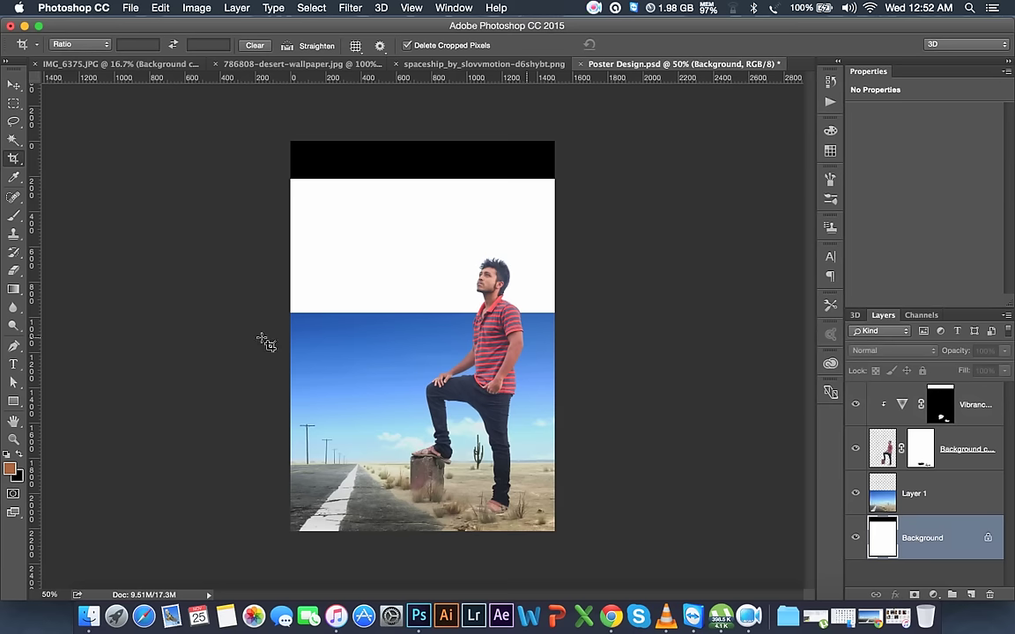
pyautogui.click(8, 455)
pyautogui.click(17, 455)
pyautogui.hotkey('ctrl', 'BackSpace')
pyautogui.hotkey('alt', 'BackSpace')
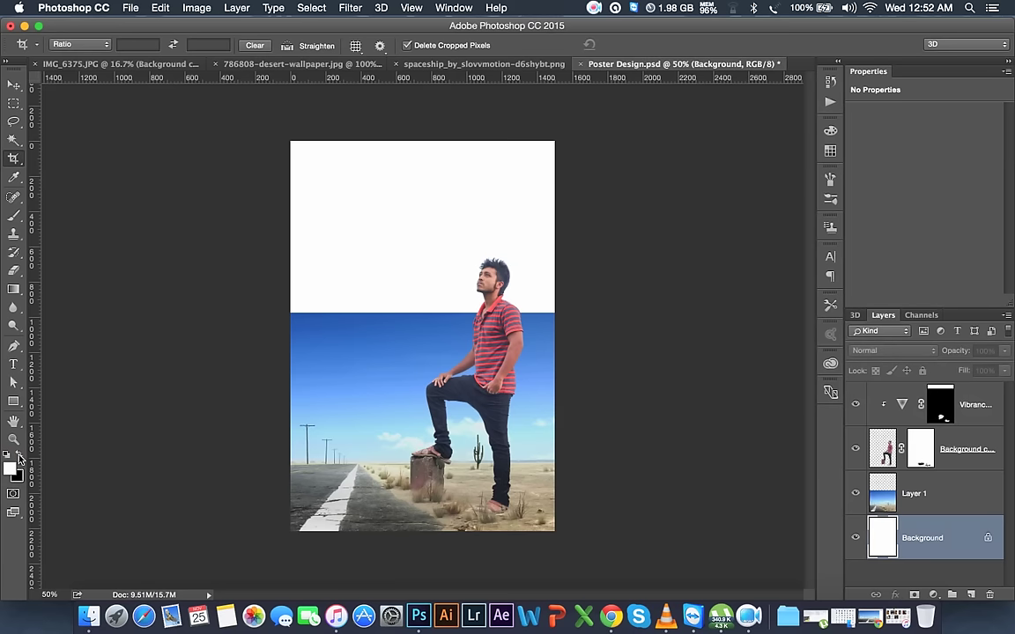
# - Add a layer mask to Layer 1, the desert road photo
pyautogui.click(950, 510)
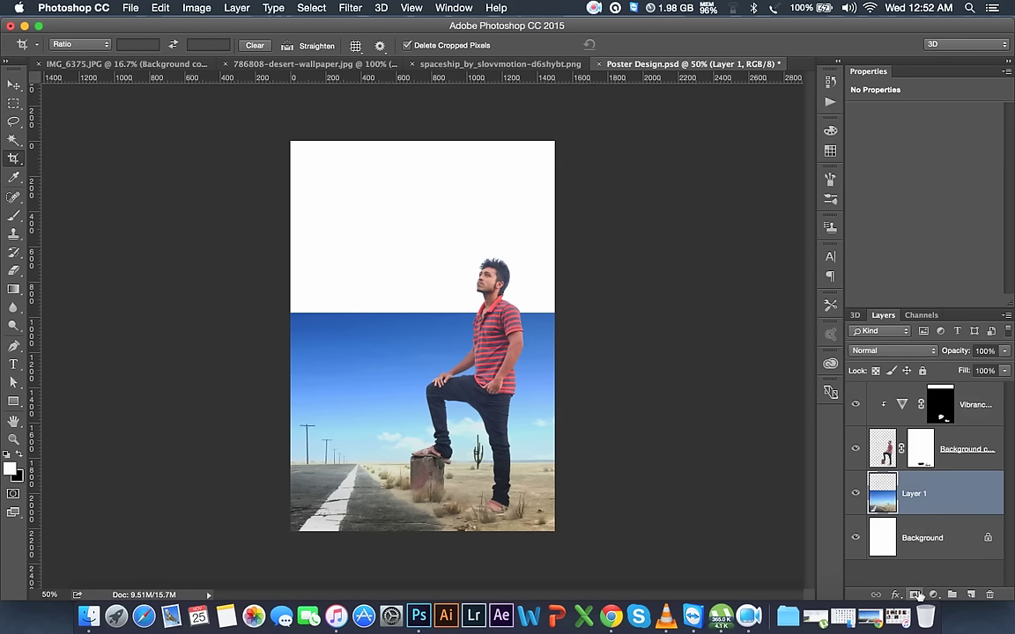
pyautogui.click(916, 595)
pyautogui.click(954, 527)
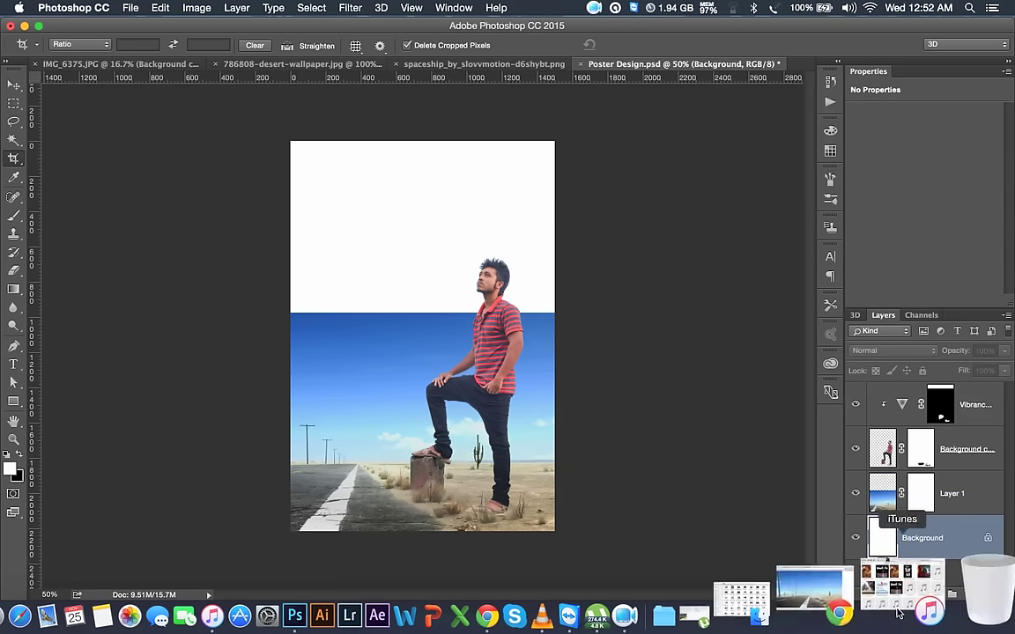
pyautogui.click(864, 598)
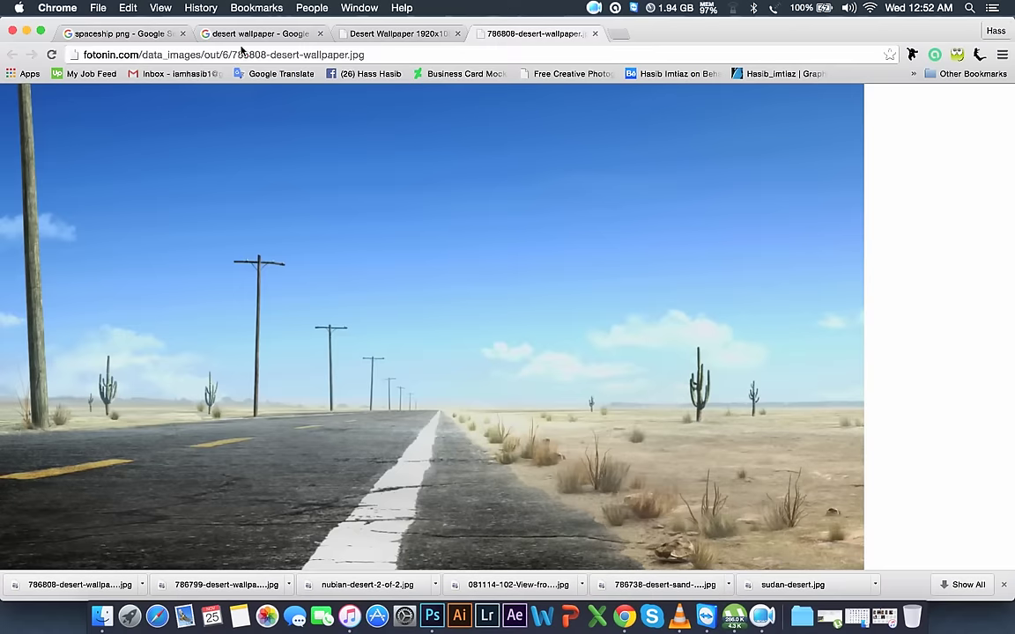
pyautogui.click(244, 55)
pyautogui.click(353, 39)
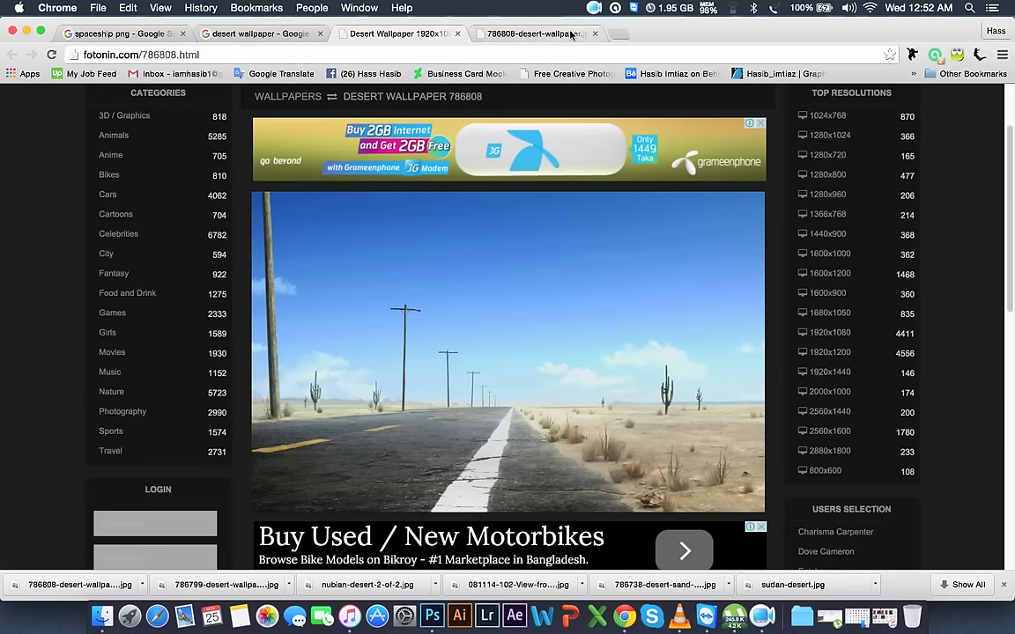
pyautogui.click(511, 34)
pyautogui.click(113, 35)
pyautogui.scroll(-5, 387, 291)
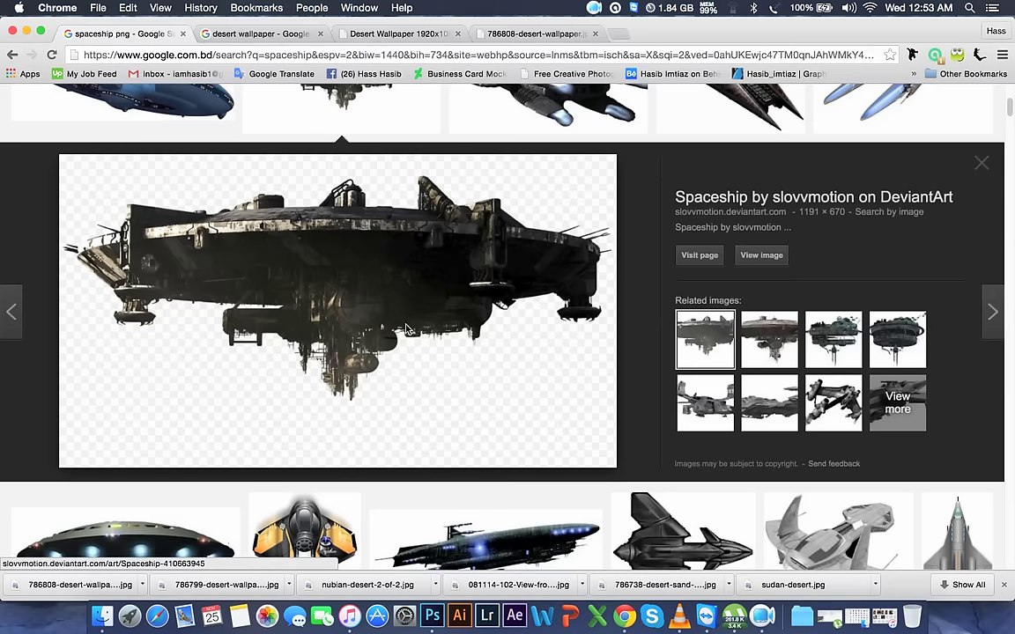
pyautogui.click(27, 31)
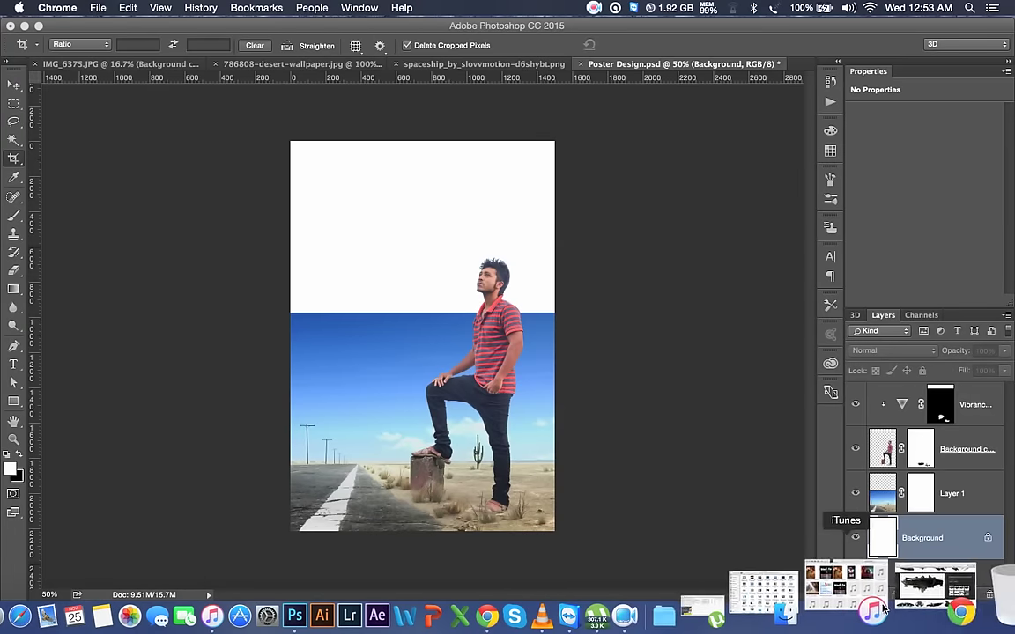
# - From Cloud Assets, open sky textures samples and drag A0006231_LARGE.jpg toward Photoshop
pyautogui.click(849, 605)
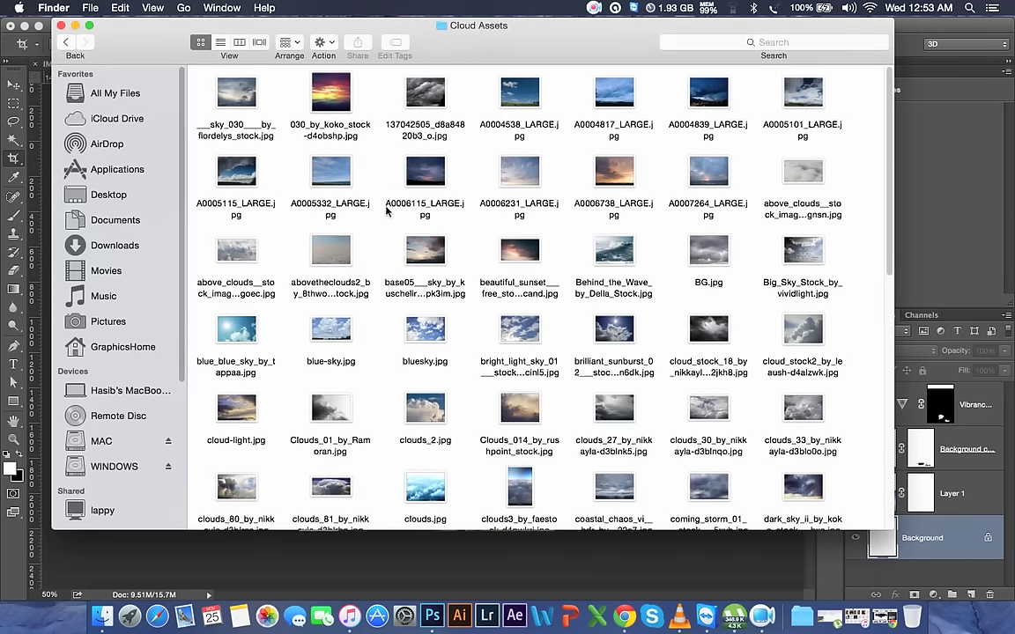
pyautogui.scroll(-2, 396, 208)
pyautogui.scroll(-5, 388, 210)
pyautogui.scroll(-3, 383, 211)
pyautogui.scroll(-2, 383, 210)
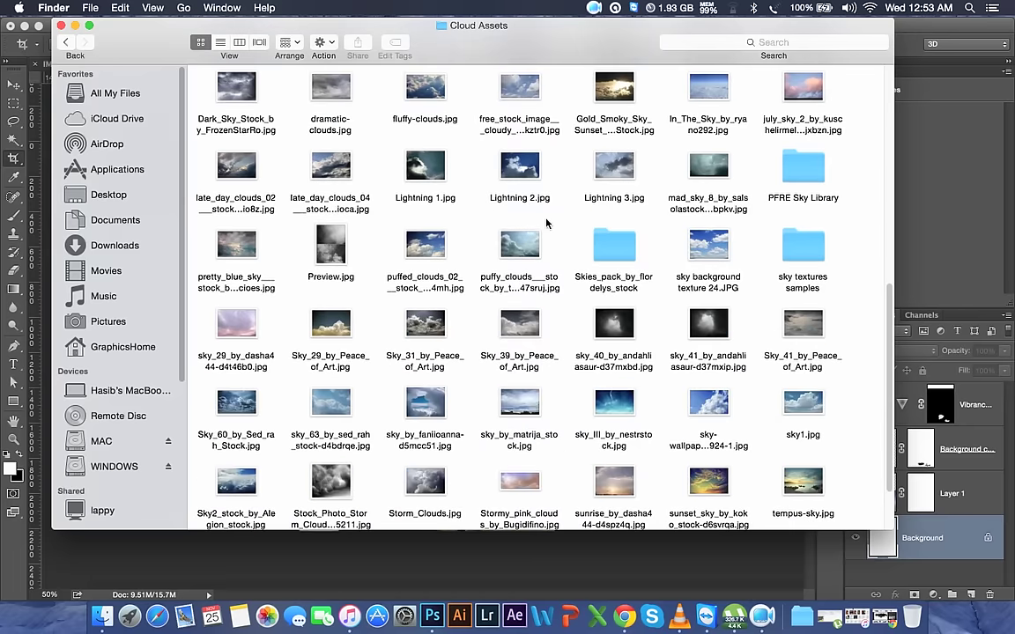
pyautogui.doubleClick(790, 254)
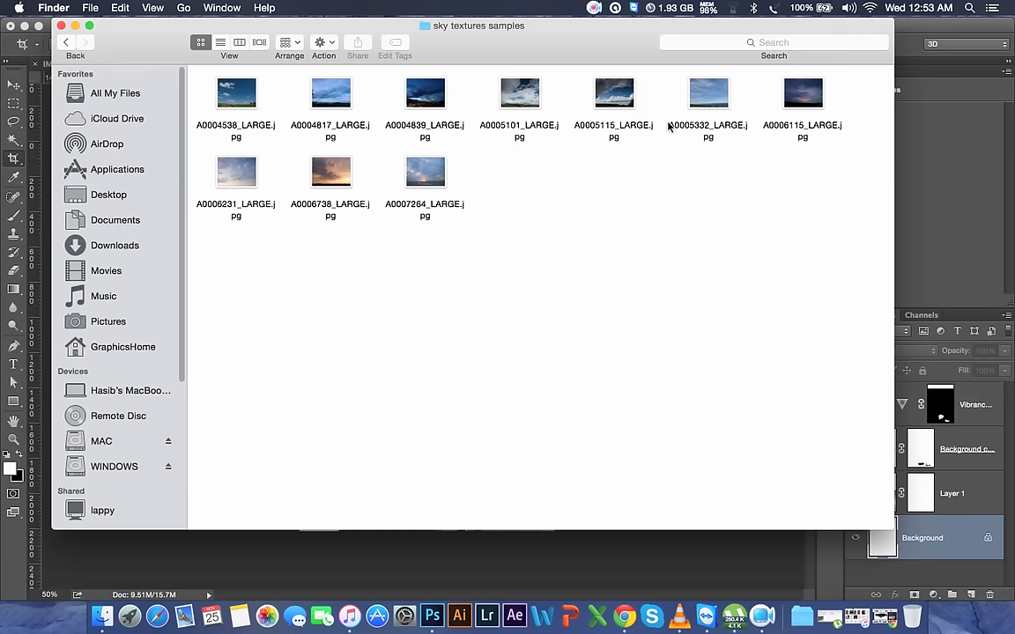
pyautogui.moveTo(258, 170)
pyautogui.mouseDown()
pyautogui.moveTo(498, 568)
pyautogui.moveTo(419, 350)
pyautogui.mouseUp()
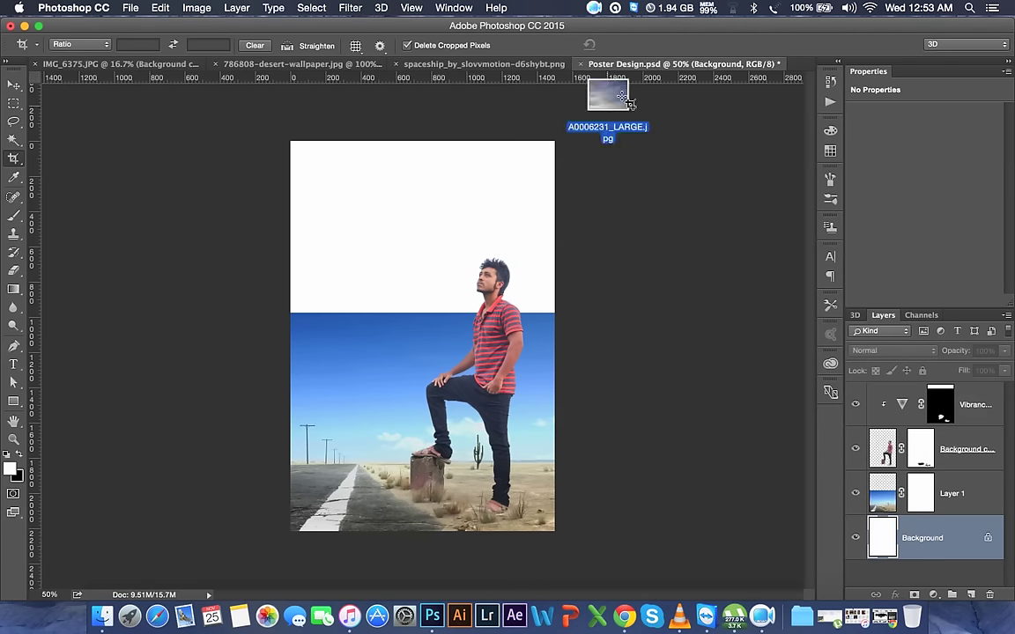
# - Open the sky photo and move it into Poster Design as a new layer near the top
pyautogui.moveTo(414, 342); pyautogui.dragTo(811, 69)
pyautogui.click(15, 85)
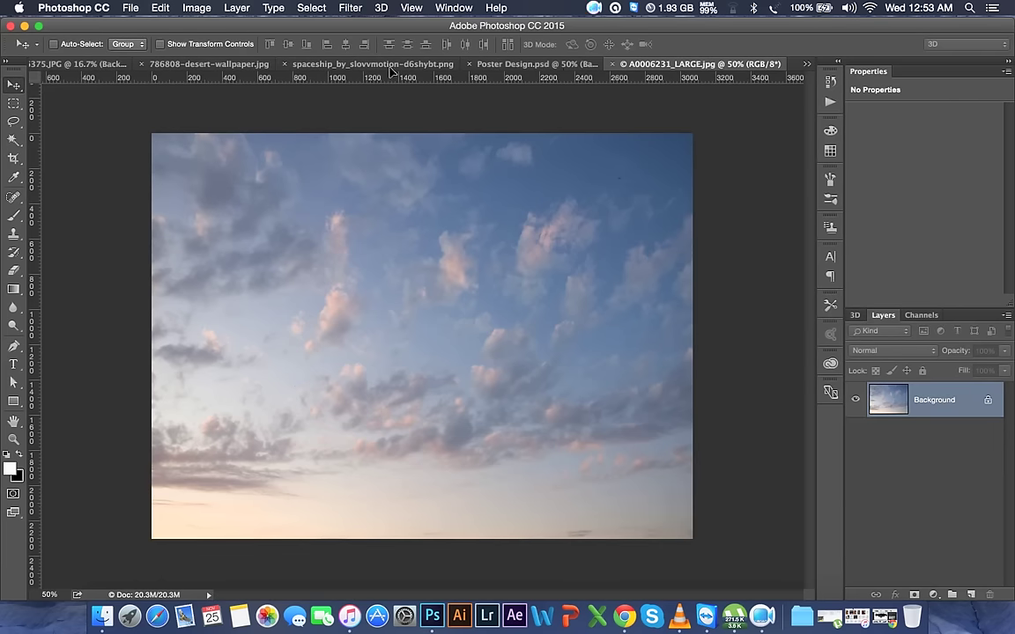
pyautogui.click(515, 69)
pyautogui.moveTo(466, 132); pyautogui.dragTo(472, 442)
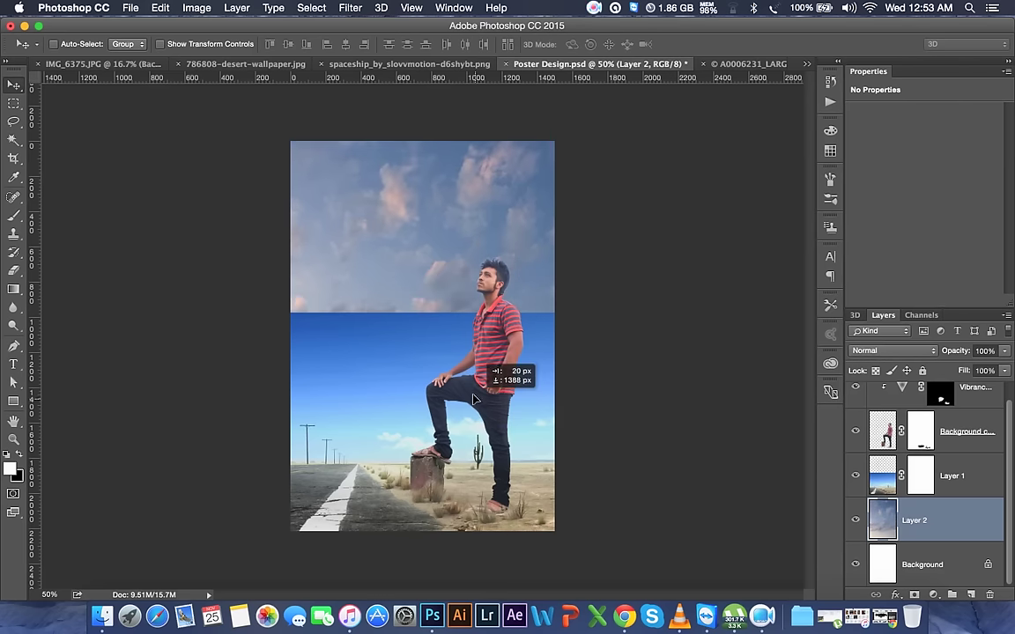
pyautogui.moveTo(472, 442); pyautogui.dragTo(473, 426)
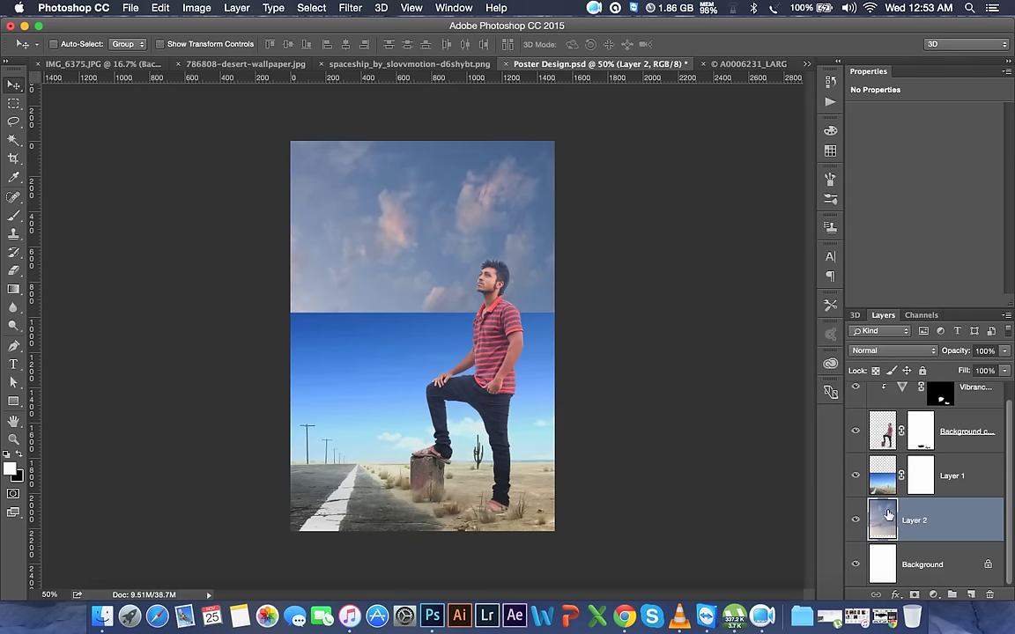
pyautogui.click(918, 486)
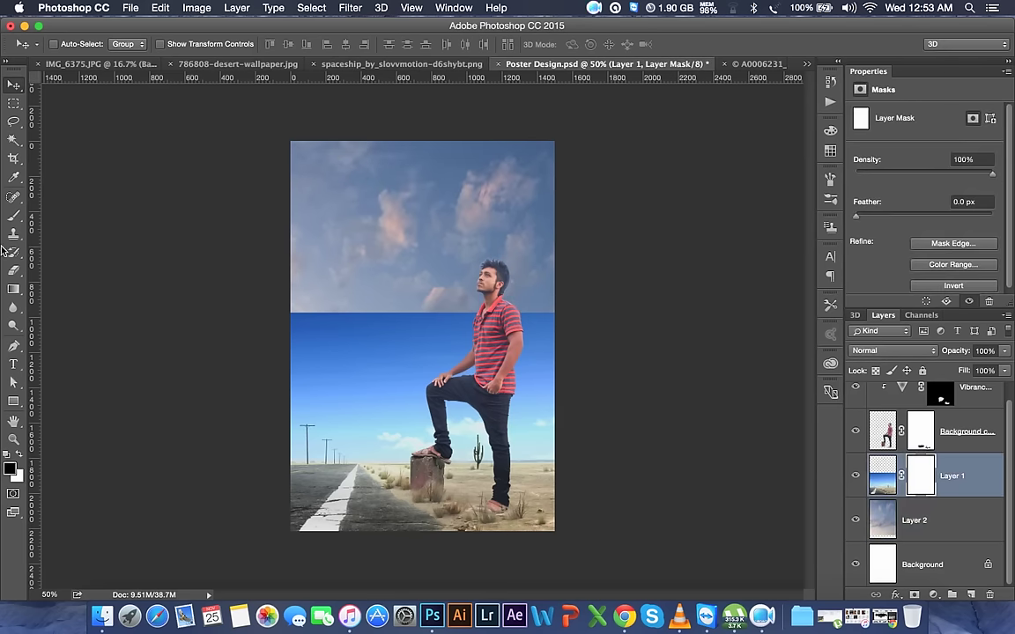
# - Try a black-to-white gradient on Layer 1's mask to fade the desert sky, then undo it
pyautogui.click(18, 290)
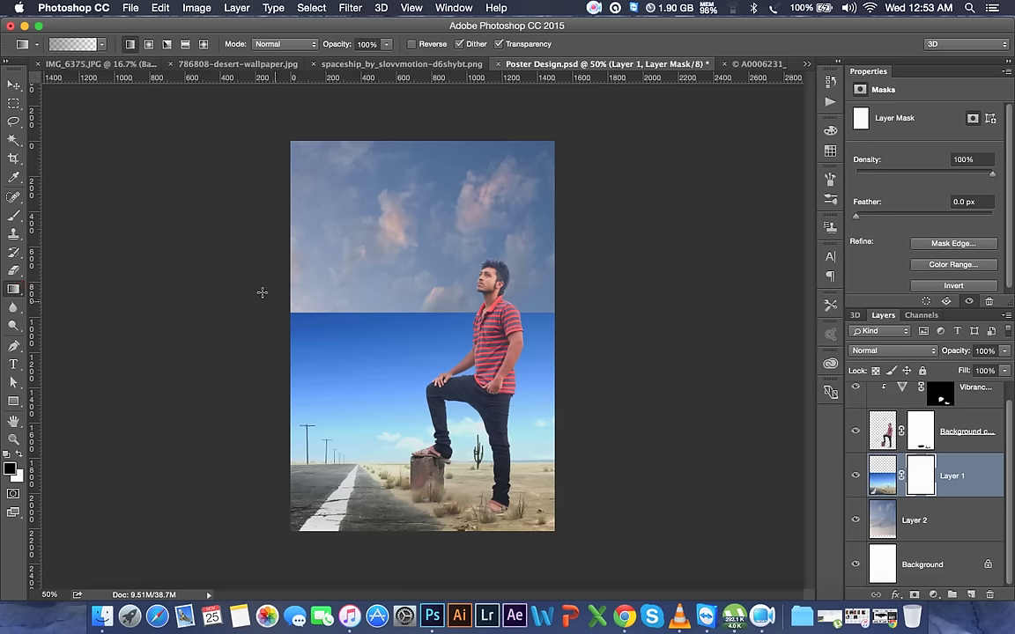
pyautogui.click(104, 44)
pyautogui.click(40, 74)
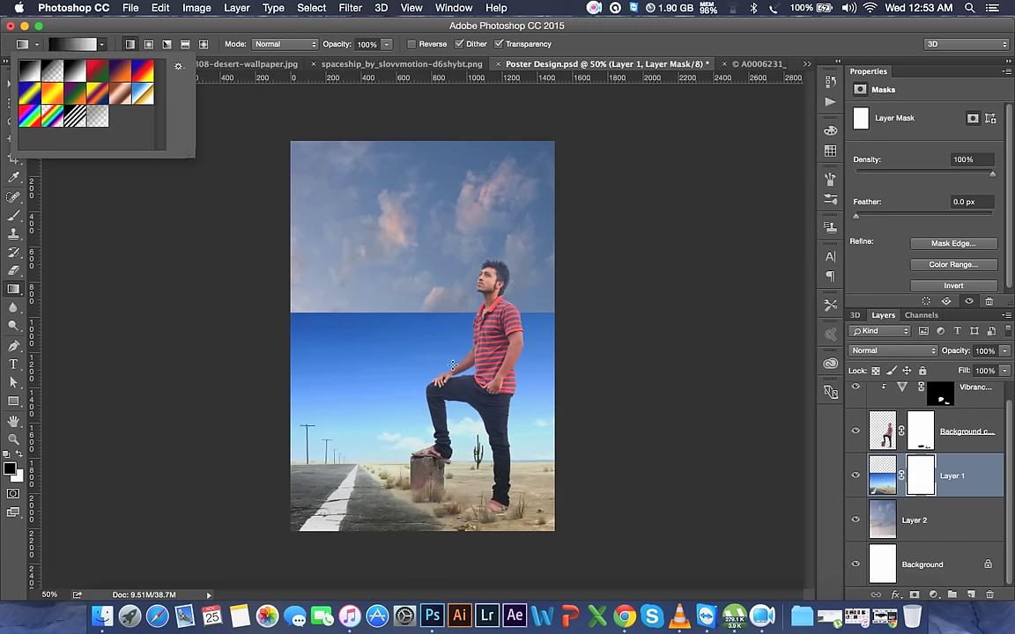
pyautogui.click(399, 484)
pyautogui.moveTo(396, 404); pyautogui.dragTo(355, 418)
pyautogui.hotkey('ctrl', 'z')
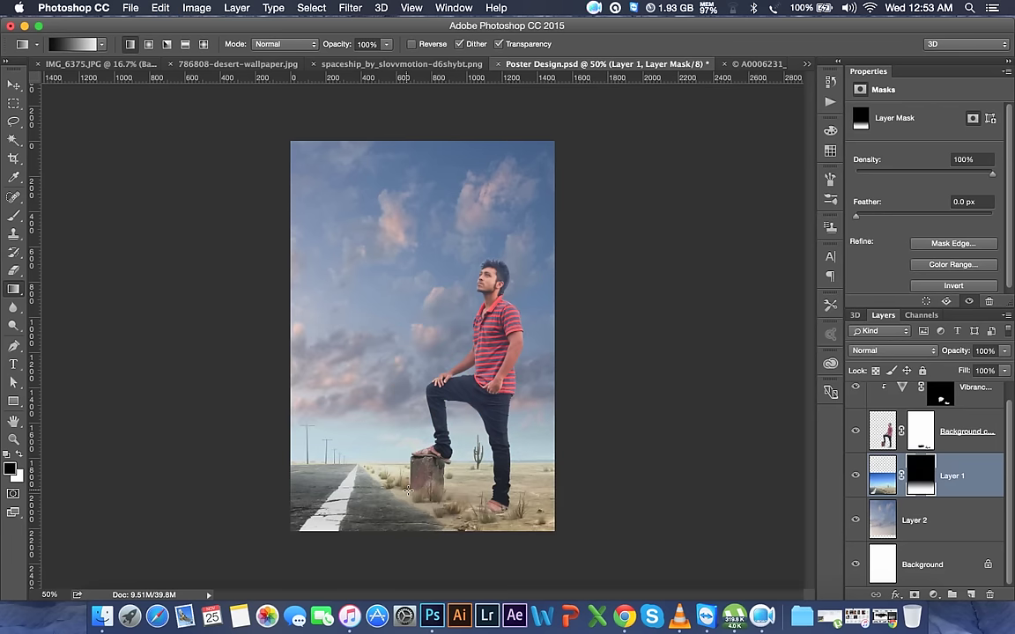
pyautogui.click(14, 85)
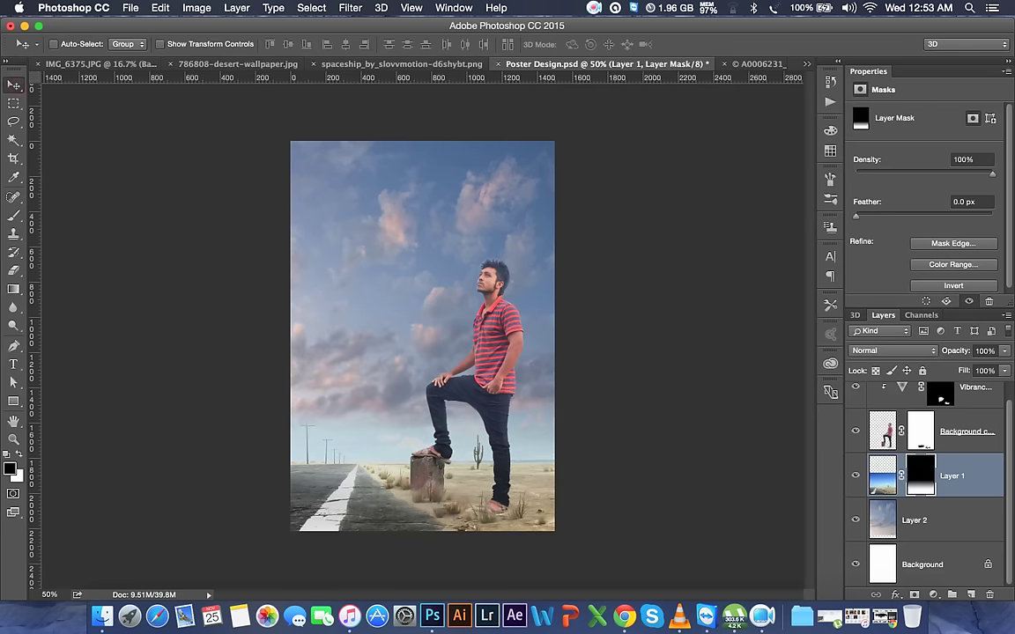
pyautogui.click(934, 535)
# - Scale the cloud layer down to about 82% and shift it right
pyautogui.hotkey('ctrl', 't')
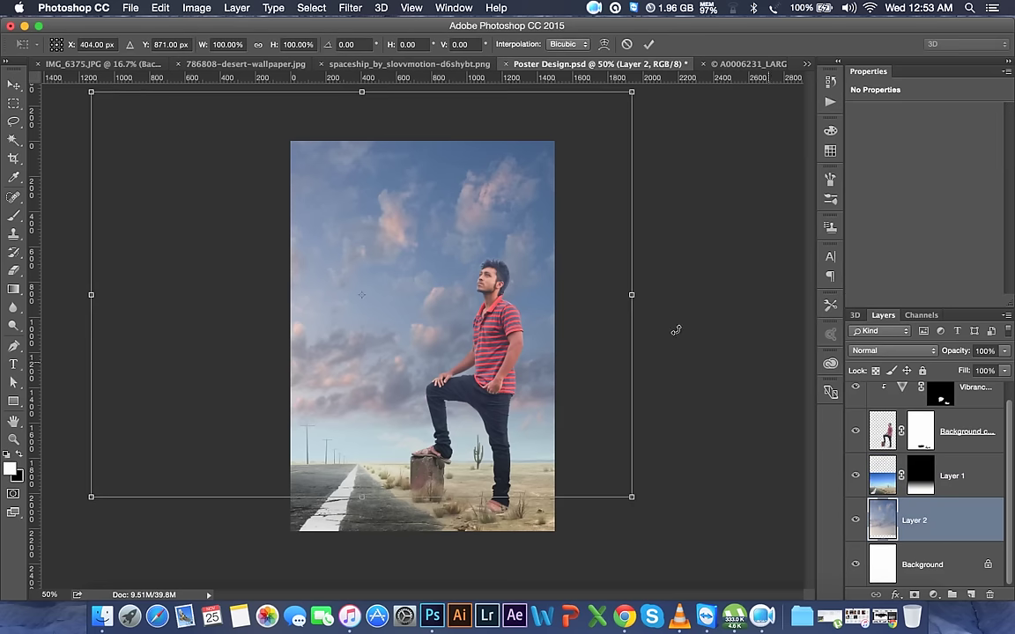
pyautogui.moveTo(90, 92); pyautogui.dragTo(159, 141)
pyautogui.moveTo(434, 331); pyautogui.dragTo(436, 317)
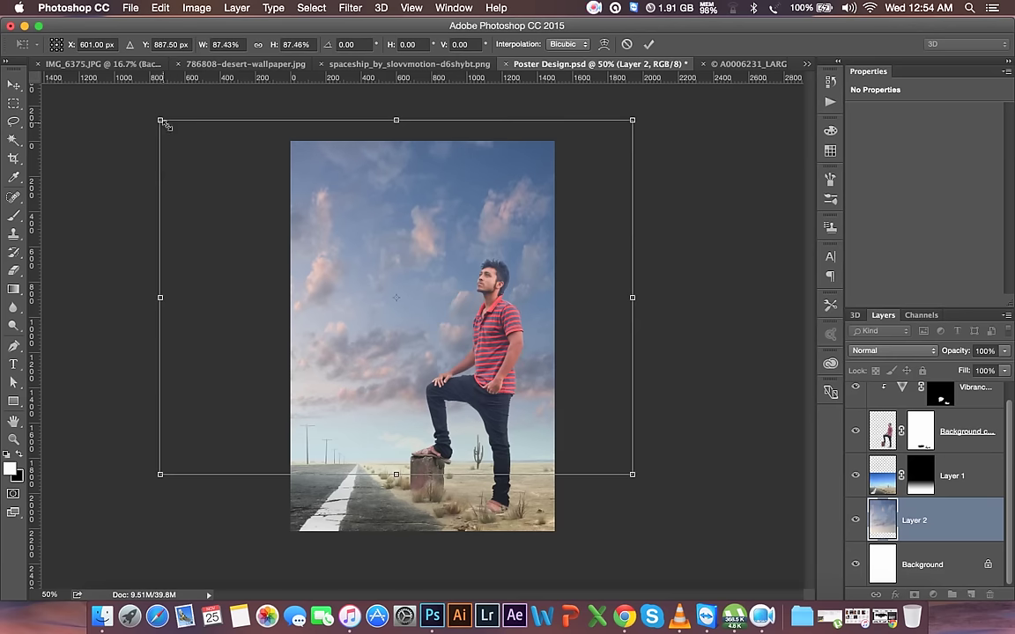
pyautogui.moveTo(160, 121); pyautogui.dragTo(187, 150)
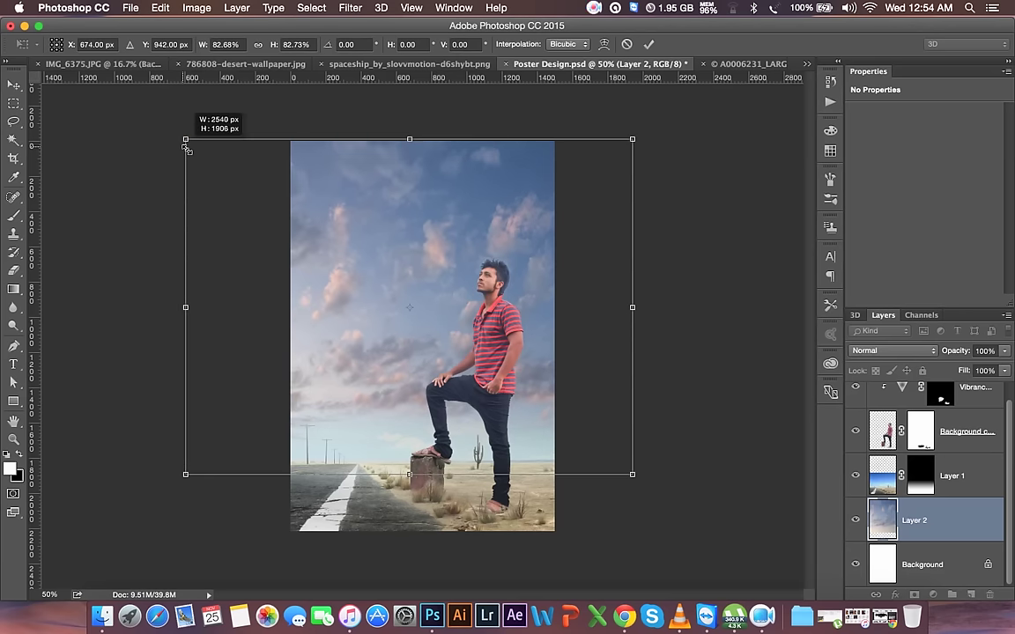
pyautogui.moveTo(404, 286)
pyautogui.mouseDown()
pyautogui.moveTo(459, 287)
pyautogui.moveTo(433, 284)
pyautogui.mouseUp()
pyautogui.click(649, 45)
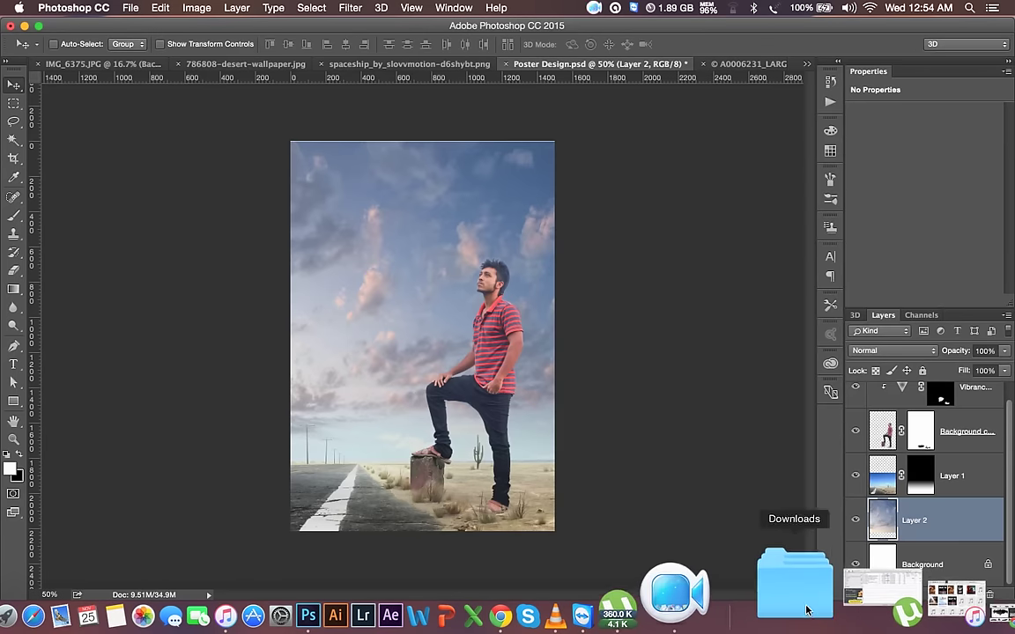
# - Browse from sky textures samples back to Cloud Assets and open Skies_pack_by_flordelys_stock
pyautogui.click(815, 611)
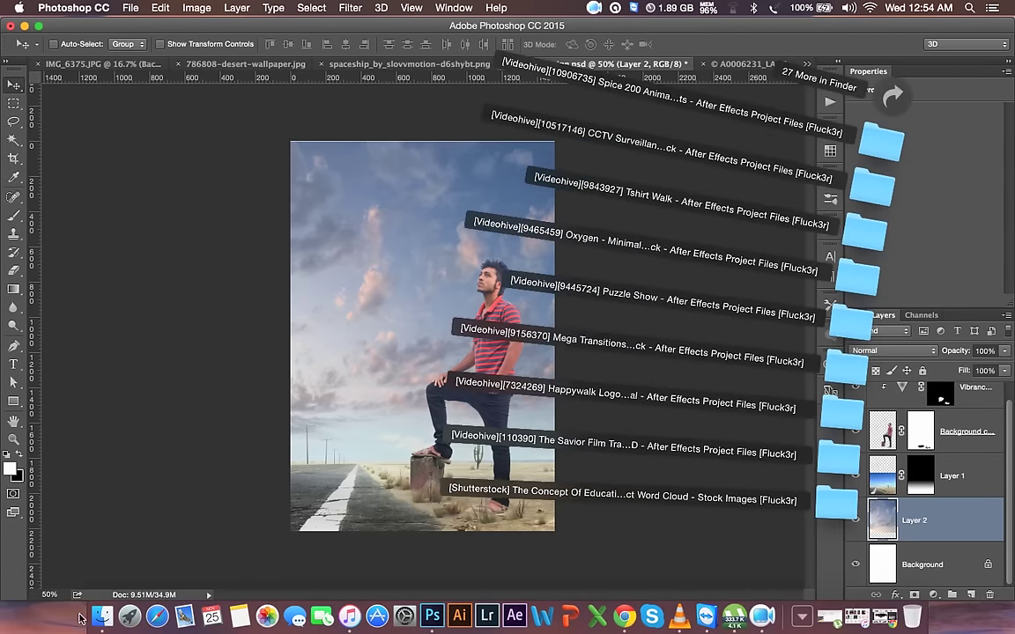
pyautogui.click(100, 615)
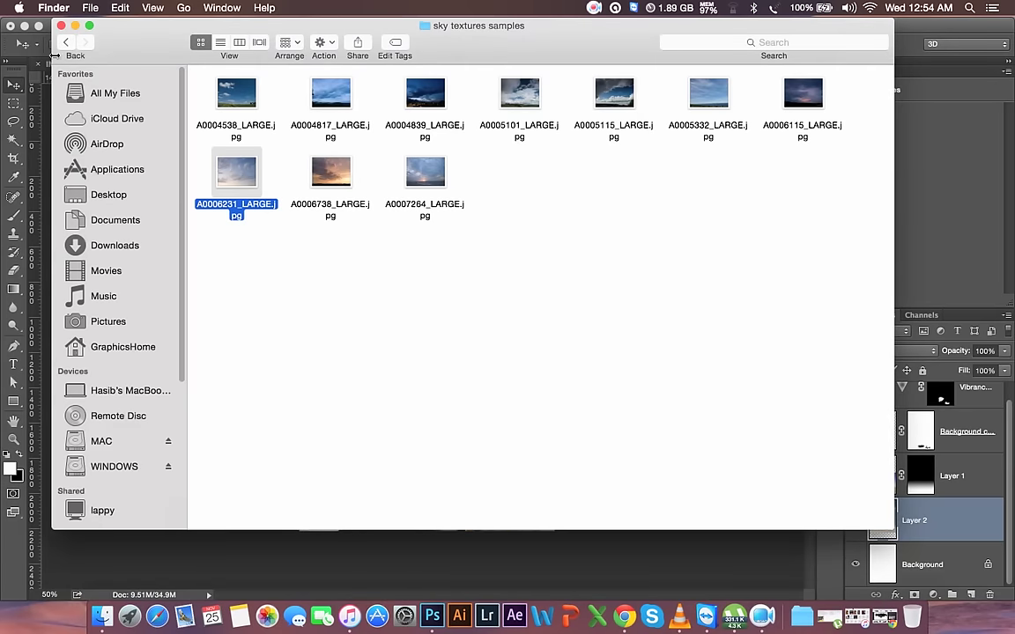
pyautogui.click(66, 44)
pyautogui.scroll(-3, 385, 229)
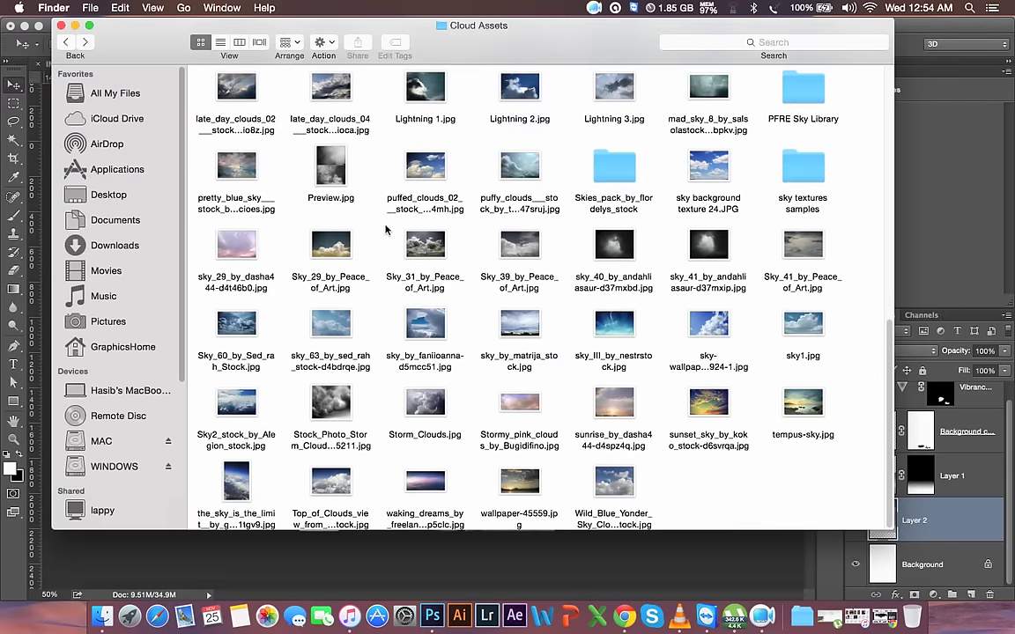
pyautogui.scroll(5, 385, 230)
pyautogui.scroll(1, 385, 230)
pyautogui.scroll(2, 385, 230)
pyautogui.scroll(2, 385, 230)
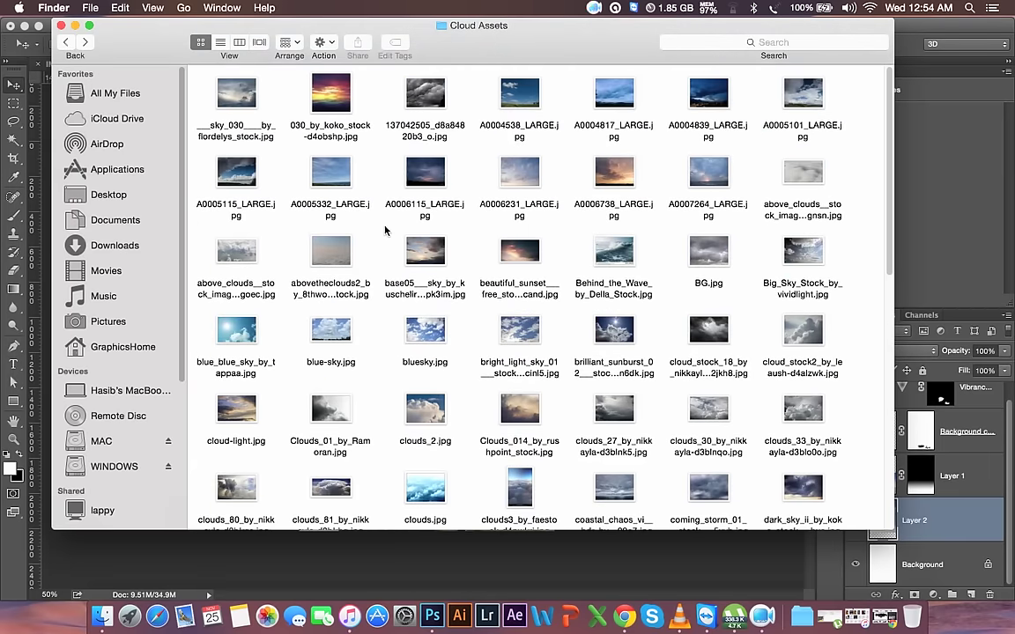
pyautogui.scroll(-10, 490, 217)
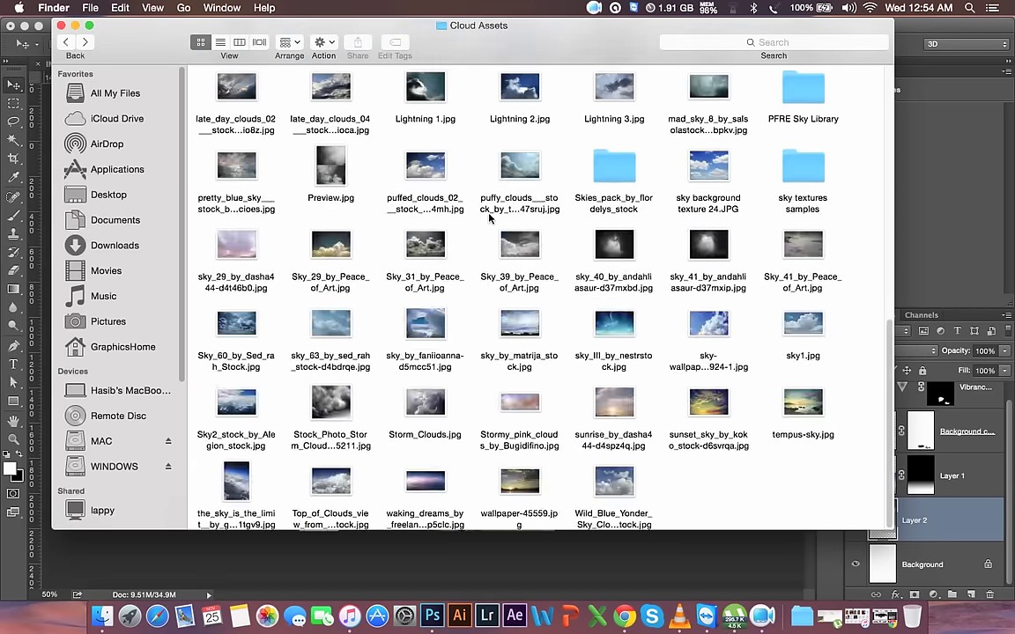
pyautogui.doubleClick(606, 177)
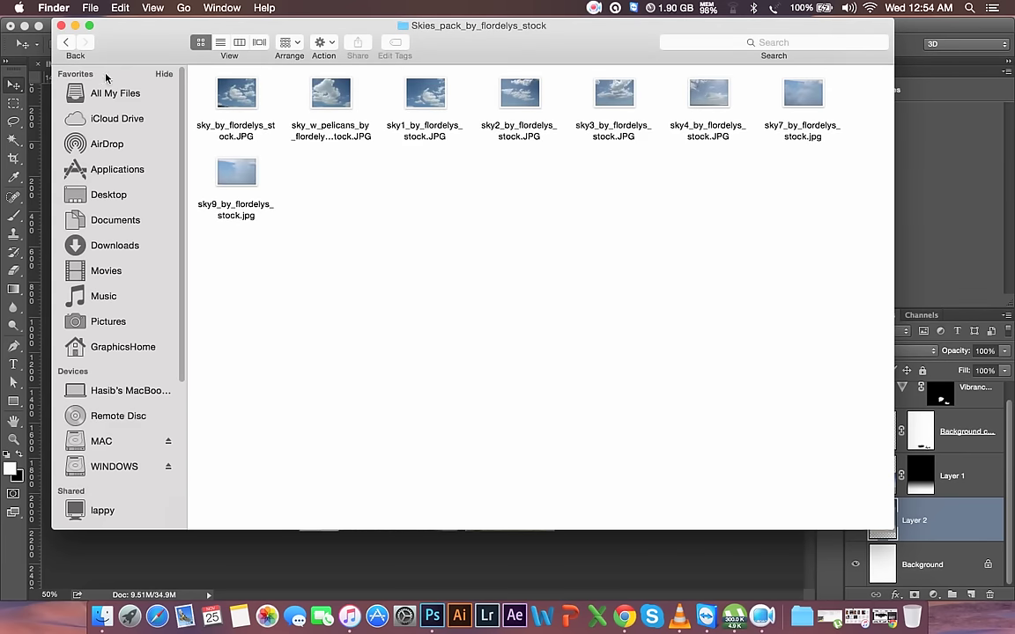
# - In PFRE Sky Library, preview Norwegian_sky_65.jpg full size, then return to HELP FILE
pyautogui.click(65, 43)
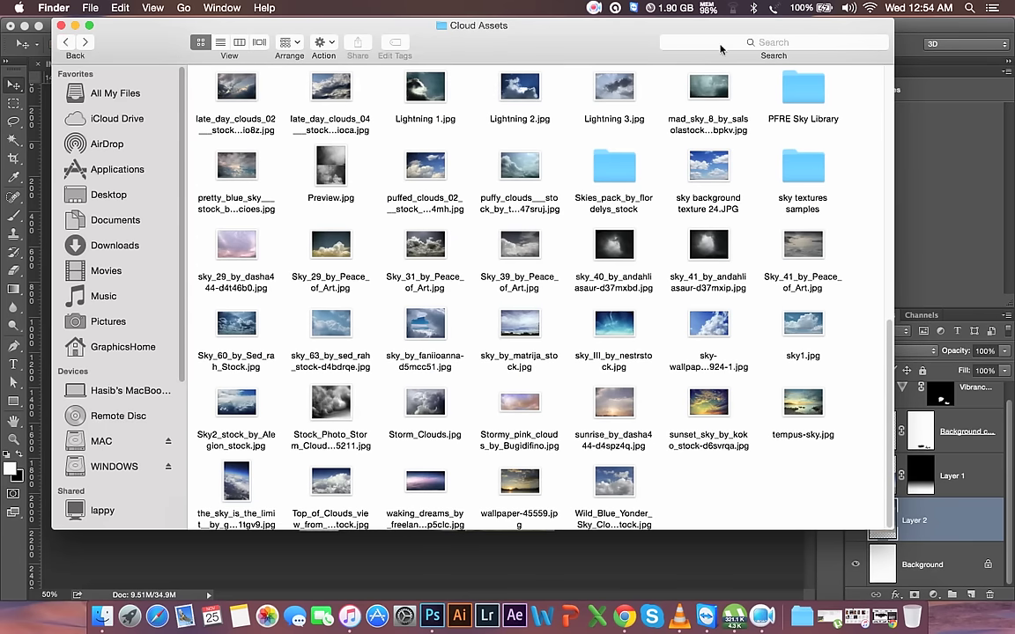
pyautogui.doubleClick(792, 106)
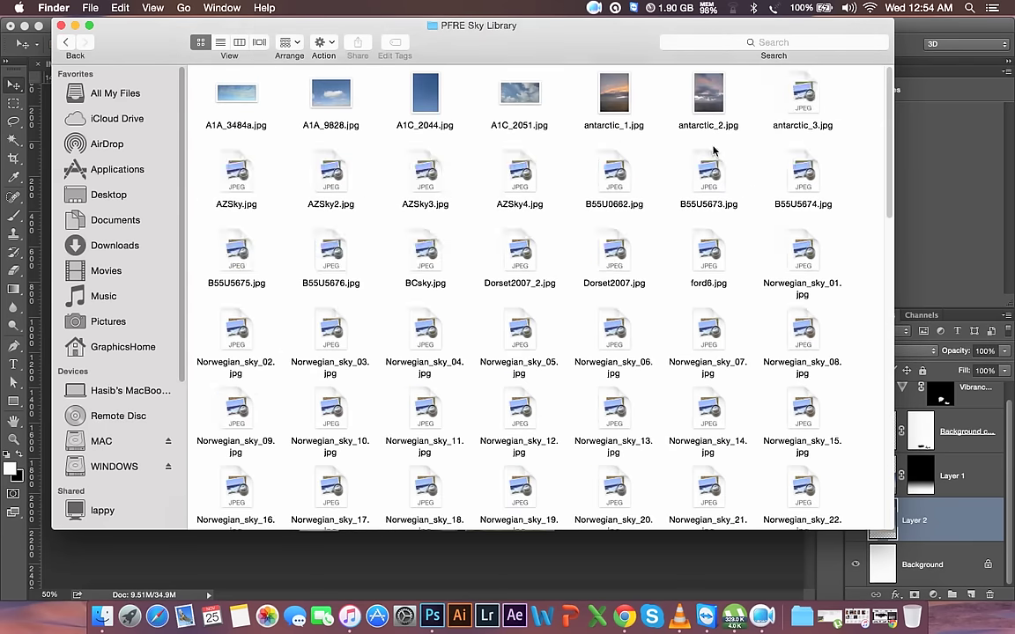
pyautogui.scroll(-2, 608, 219)
pyautogui.scroll(-1, 607, 219)
pyautogui.scroll(-4, 607, 220)
pyautogui.scroll(-5, 607, 220)
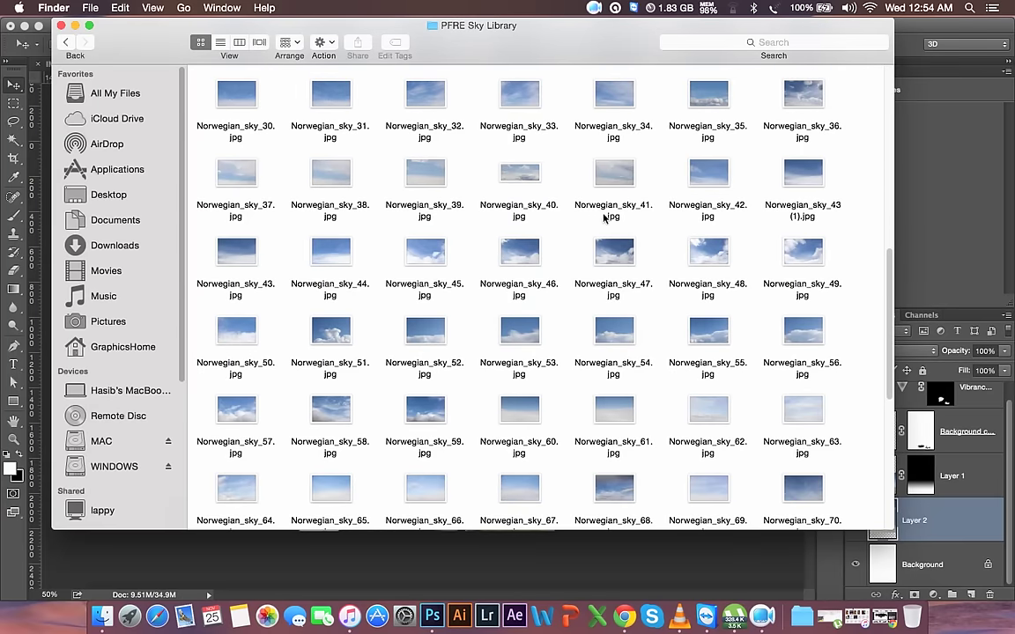
pyautogui.scroll(-3, 599, 226)
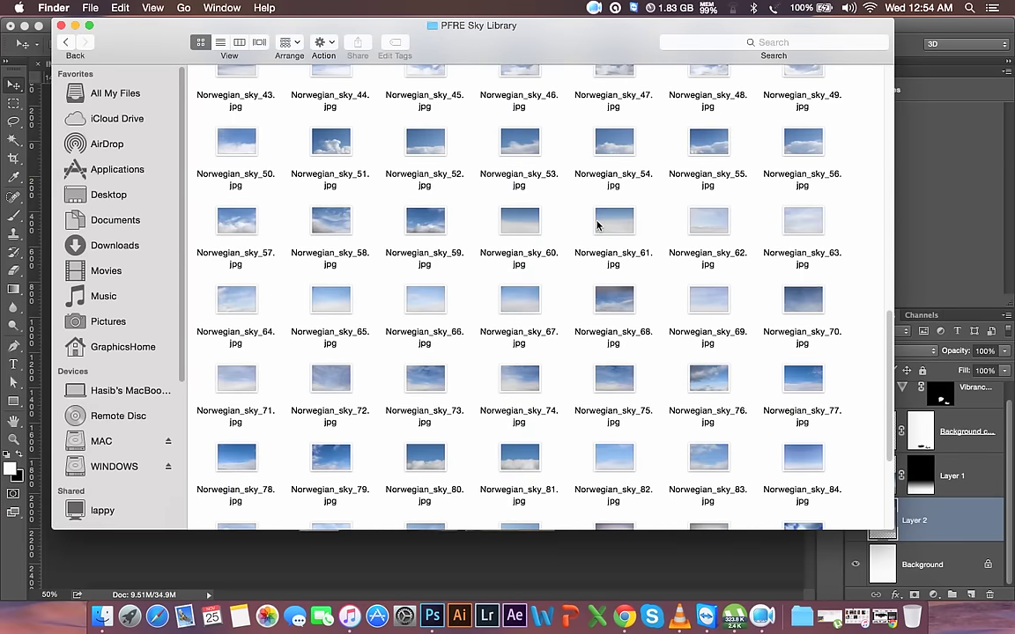
pyautogui.scroll(-3, 701, 304)
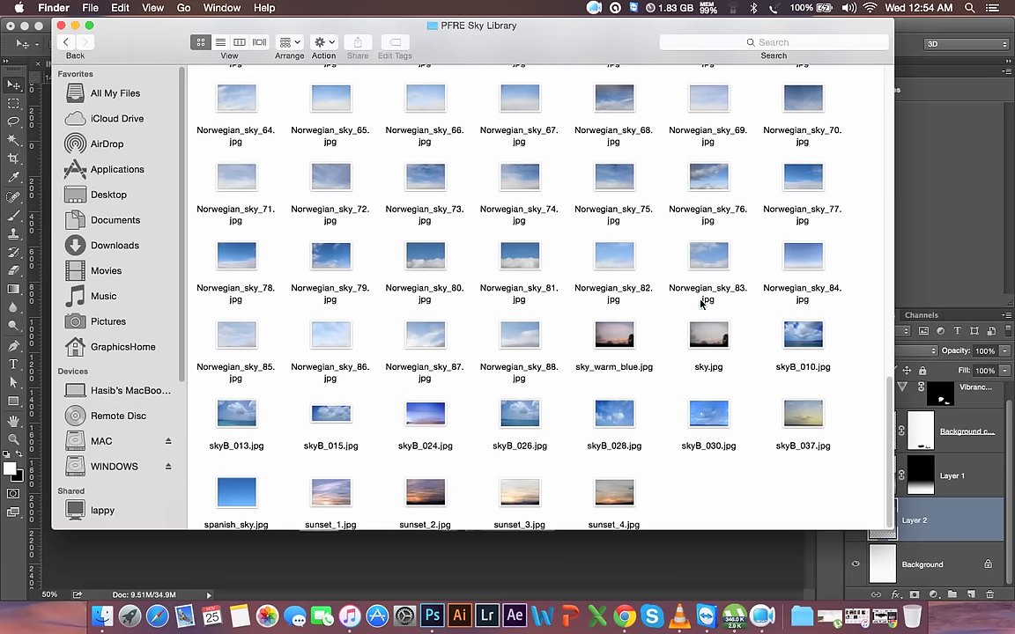
pyautogui.click(429, 343)
pyautogui.doubleClick(346, 103)
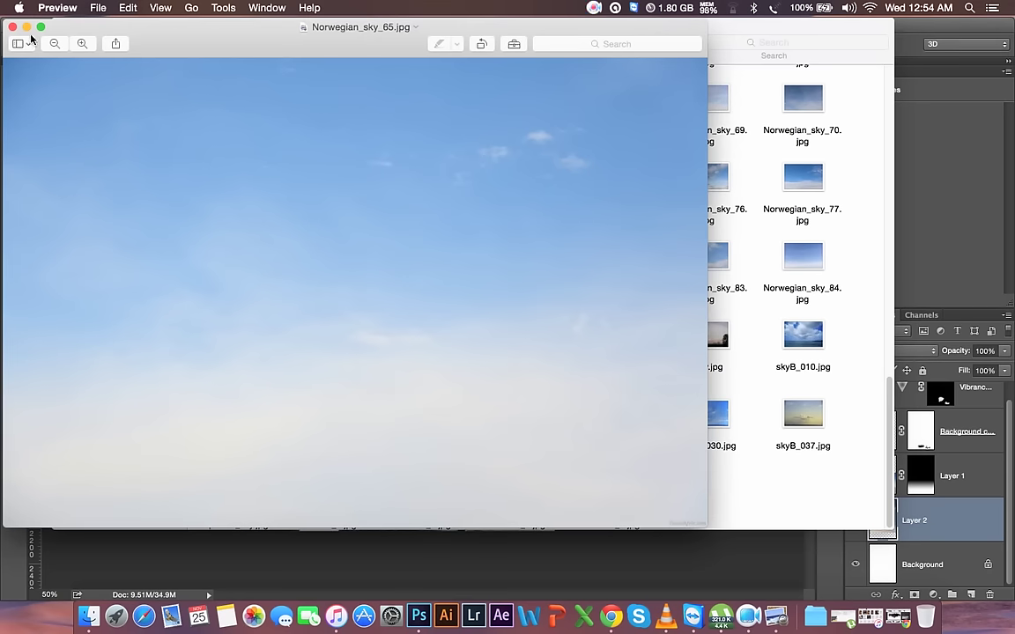
pyautogui.click(14, 29)
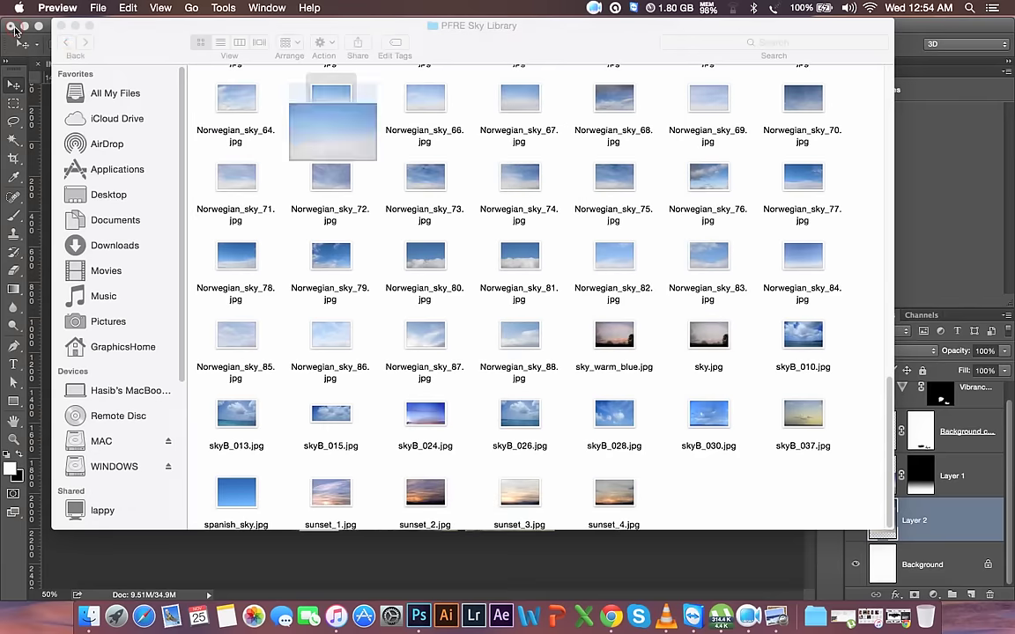
pyautogui.click(67, 44)
pyautogui.click(67, 44)
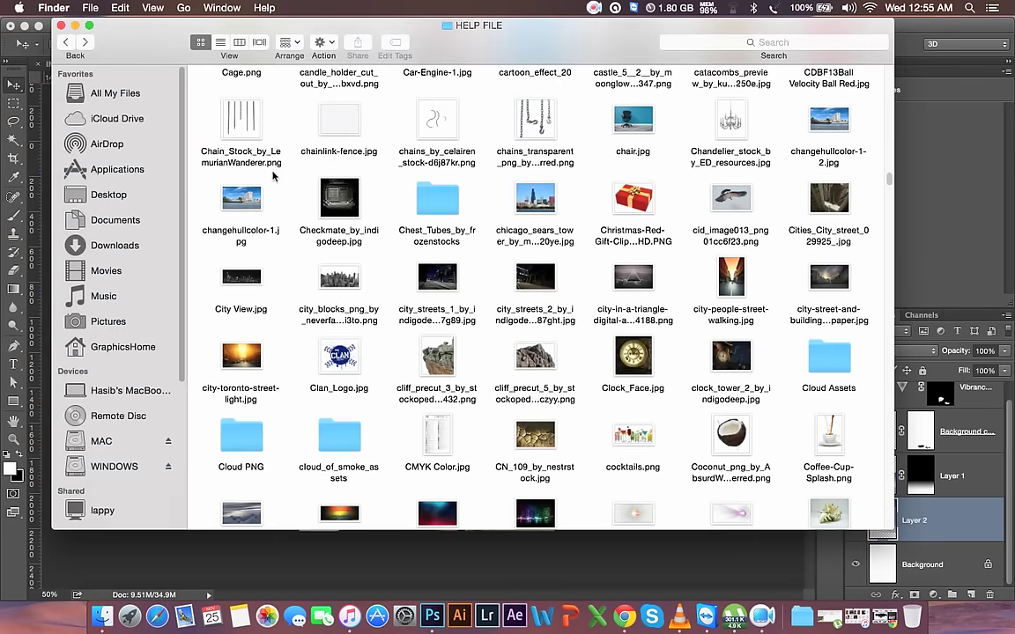
# - Browse the HELP FILE images and preview hjko.jpg full size, then close it
pyautogui.scroll(-5, 405, 251)
pyautogui.scroll(-5, 404, 251)
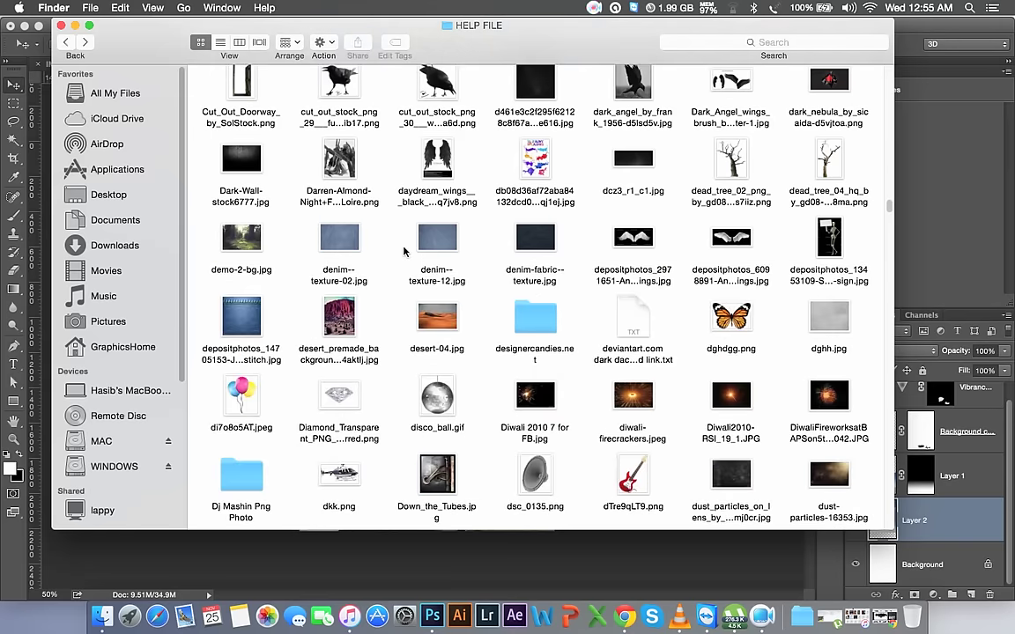
pyautogui.scroll(-2, 415, 257)
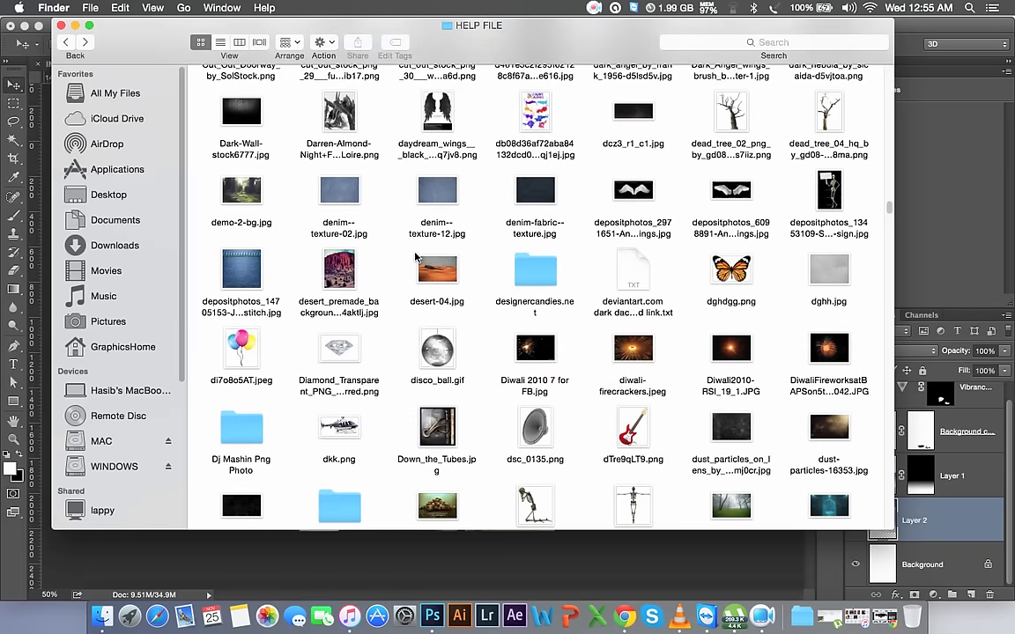
pyautogui.scroll(-5, 415, 256)
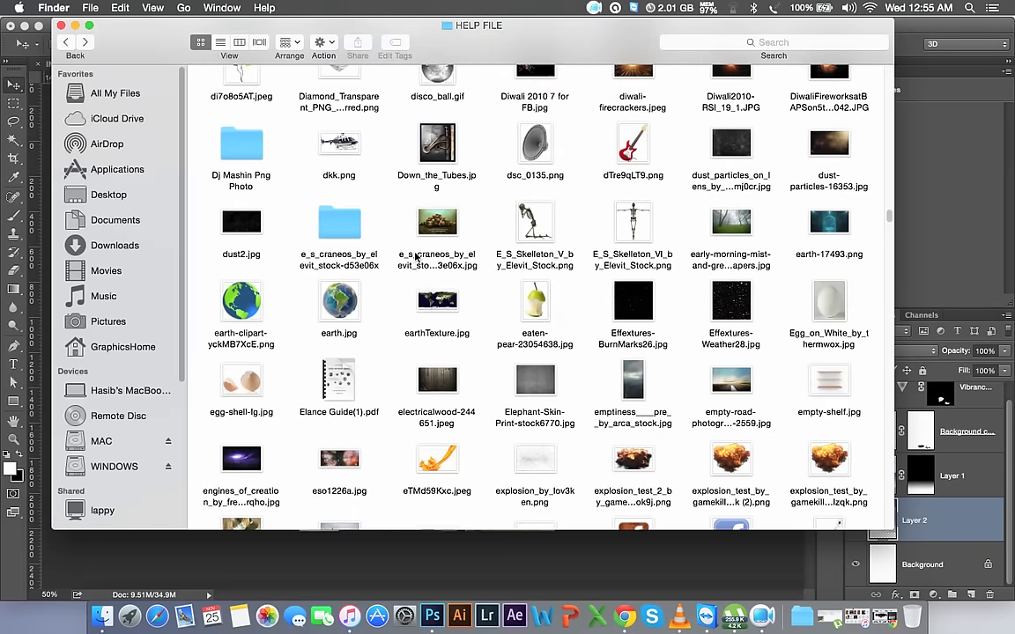
pyautogui.scroll(-2, 416, 257)
pyautogui.scroll(-2, 416, 256)
pyautogui.scroll(-2, 416, 257)
pyautogui.scroll(-1, 416, 256)
pyautogui.scroll(-2, 415, 256)
pyautogui.scroll(-2, 416, 256)
pyautogui.scroll(-2, 416, 257)
pyautogui.scroll(-1, 416, 256)
pyautogui.scroll(-1, 416, 256)
pyautogui.scroll(-5, 416, 256)
pyautogui.scroll(2, 416, 256)
pyautogui.scroll(1, 416, 257)
pyautogui.scroll(1, 416, 257)
pyautogui.scroll(-2, 415, 257)
pyautogui.scroll(-5, 416, 256)
pyautogui.scroll(-4, 415, 256)
pyautogui.scroll(-3, 415, 257)
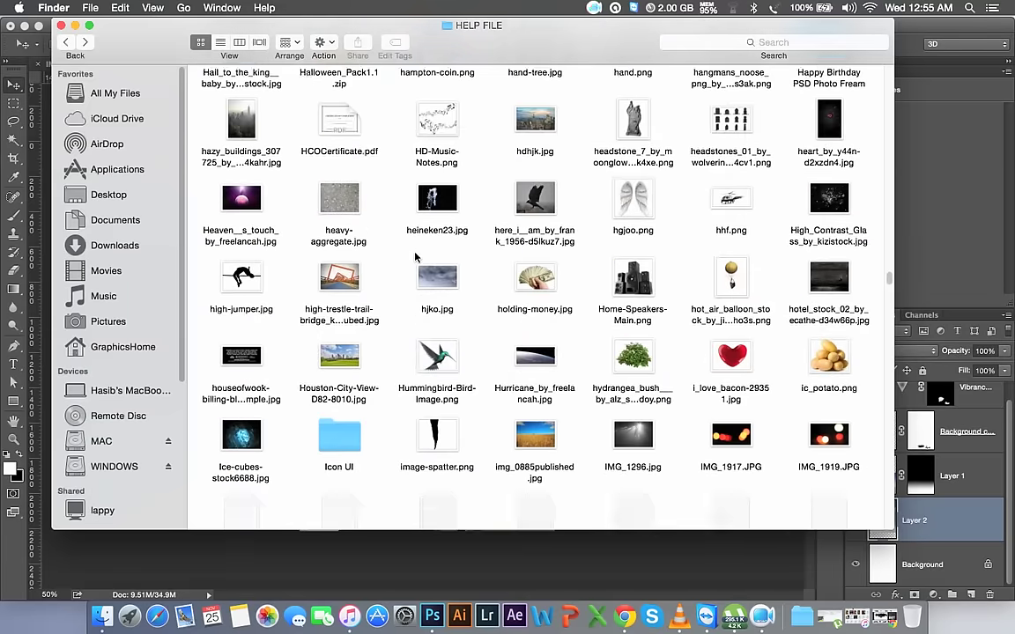
pyautogui.scroll(-1, 416, 256)
pyautogui.scroll(-3, 416, 257)
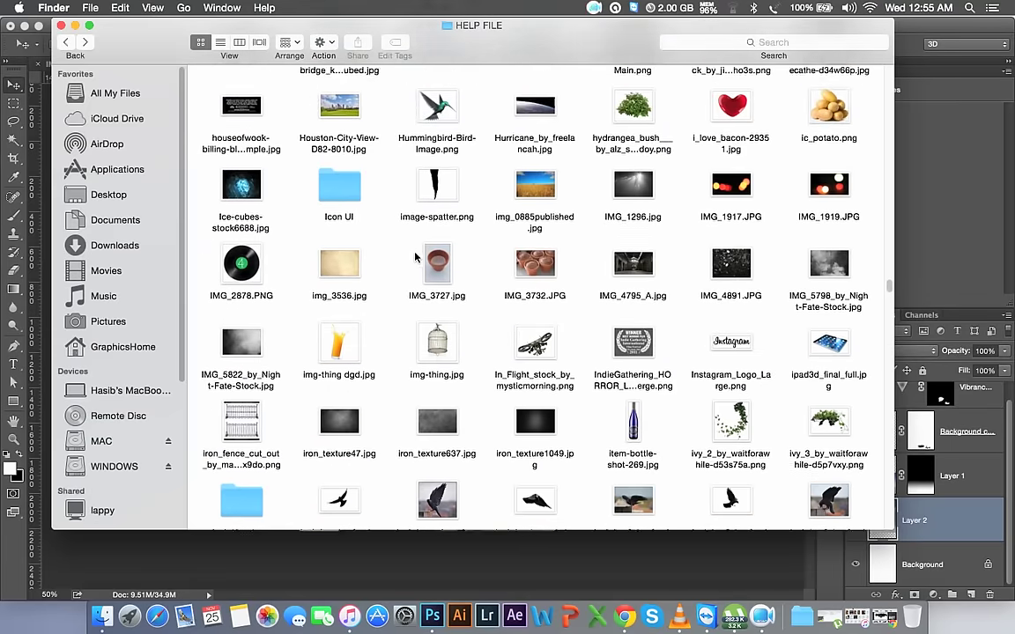
pyautogui.scroll(-1, 416, 256)
pyautogui.scroll(-1, 416, 257)
pyautogui.scroll(-1, 415, 257)
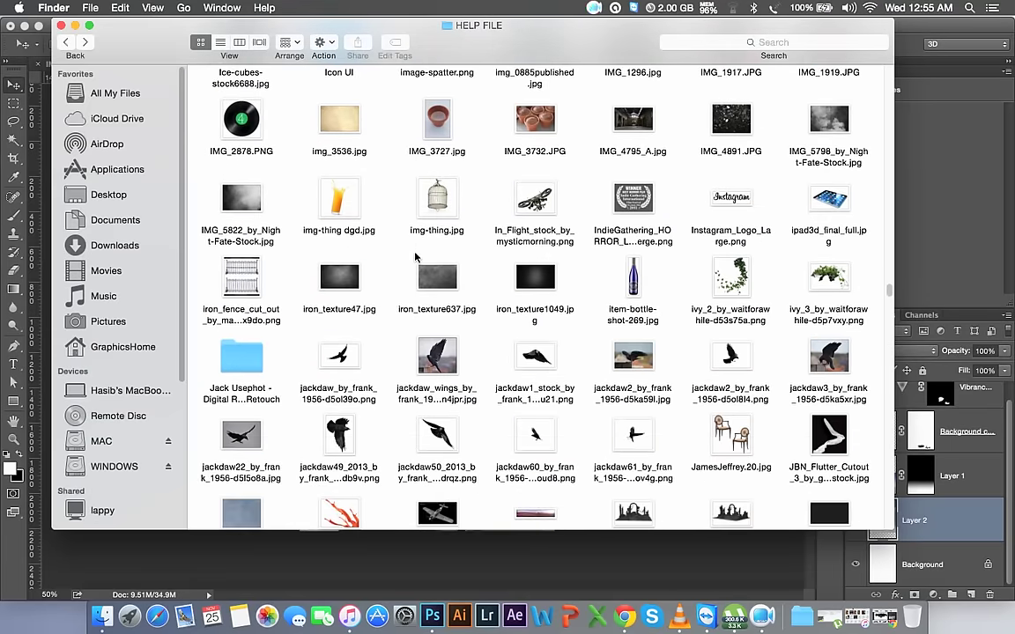
pyautogui.scroll(-5, 416, 256)
pyautogui.scroll(-1, 416, 256)
pyautogui.scroll(-1, 538, 257)
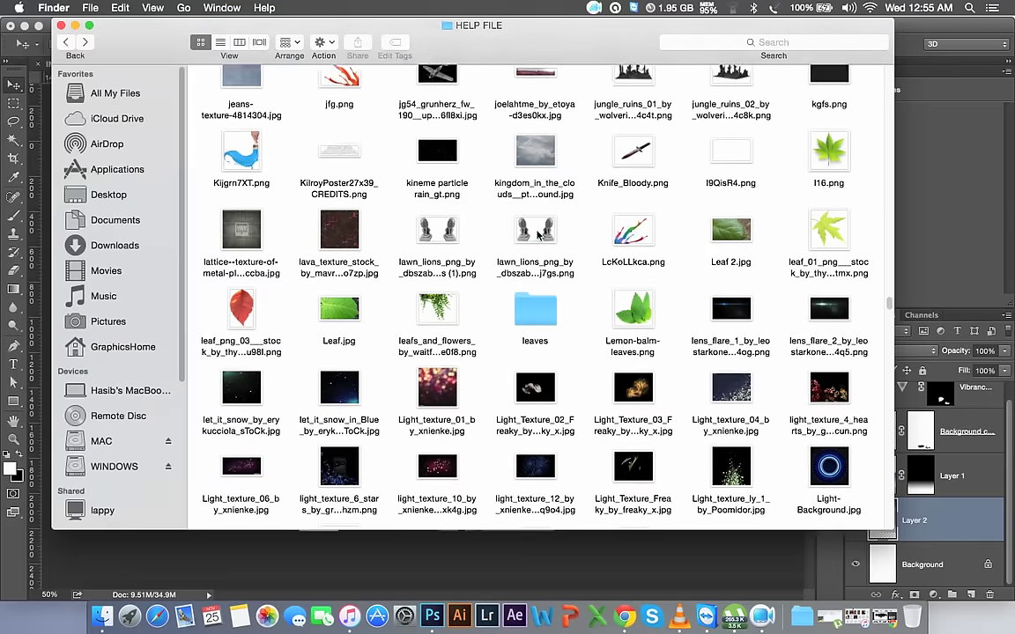
pyautogui.scroll(-1, 538, 256)
pyautogui.scroll(-2, 538, 252)
pyautogui.scroll(-2, 537, 238)
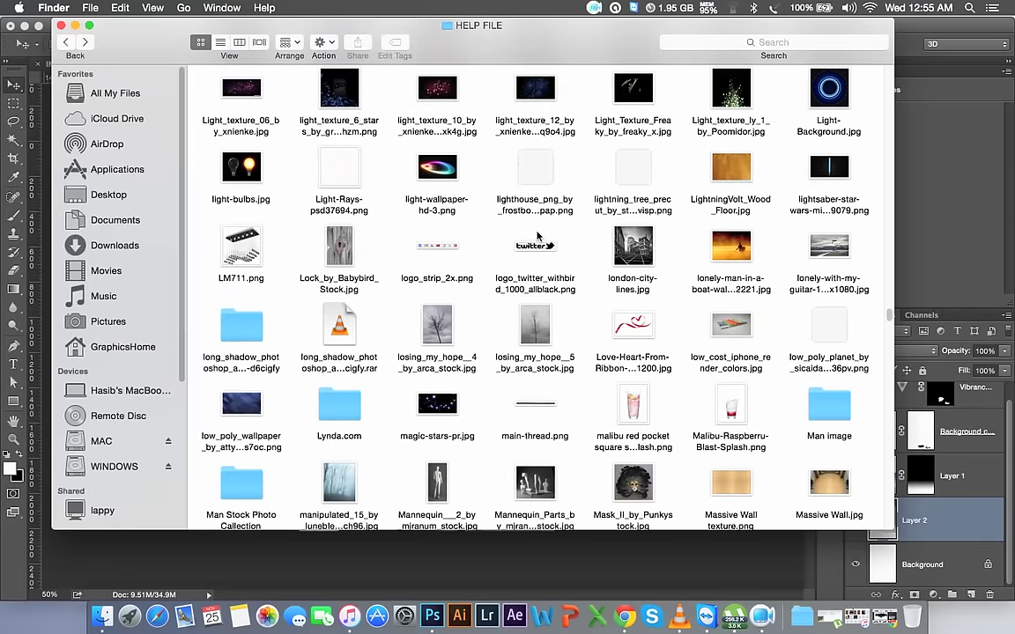
pyautogui.scroll(-4, 537, 236)
pyautogui.scroll(-1, 537, 237)
pyautogui.scroll(-2, 538, 236)
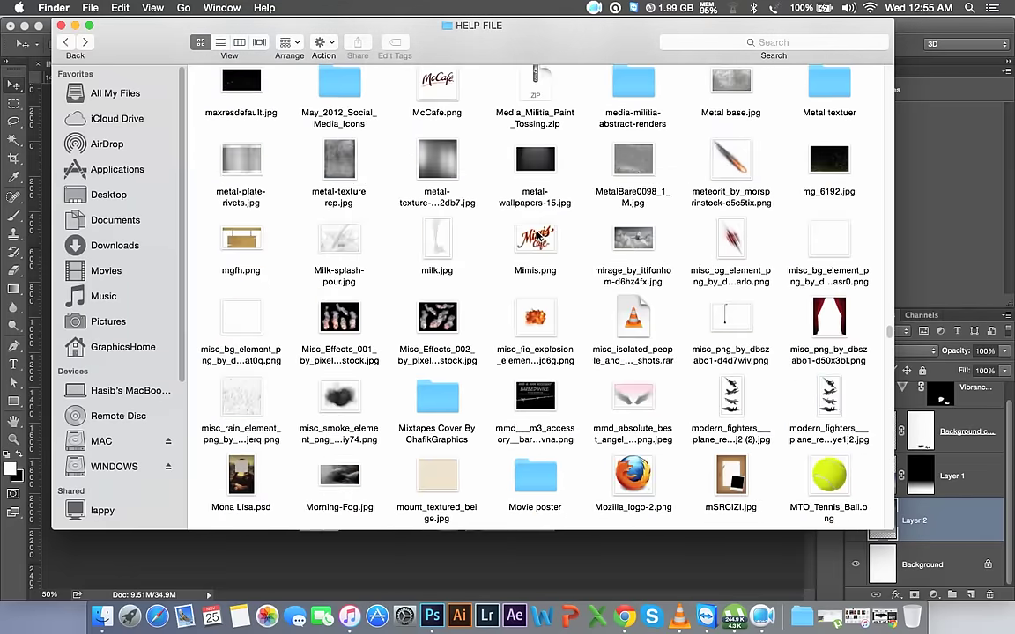
pyautogui.scroll(-3, 538, 236)
pyautogui.scroll(-5, 538, 236)
pyautogui.scroll(-3, 538, 236)
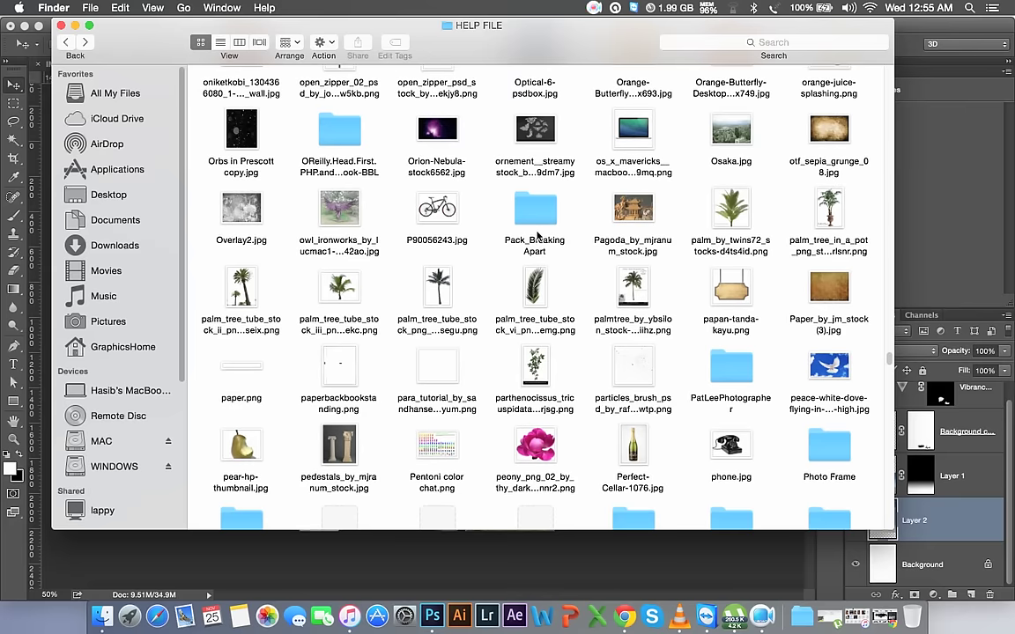
pyautogui.scroll(-3, 526, 250)
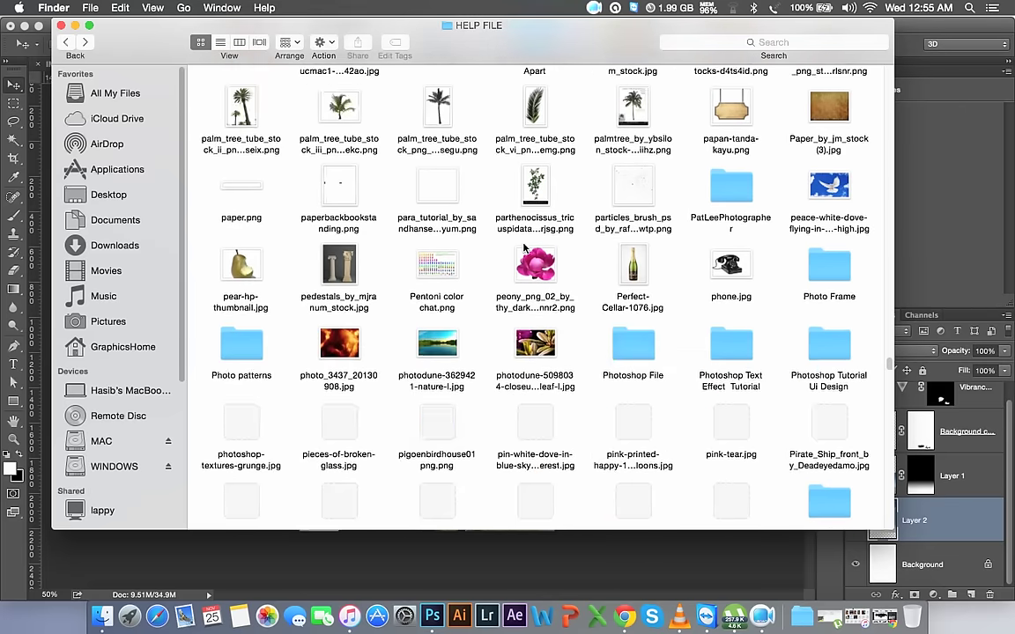
pyautogui.scroll(-3, 526, 249)
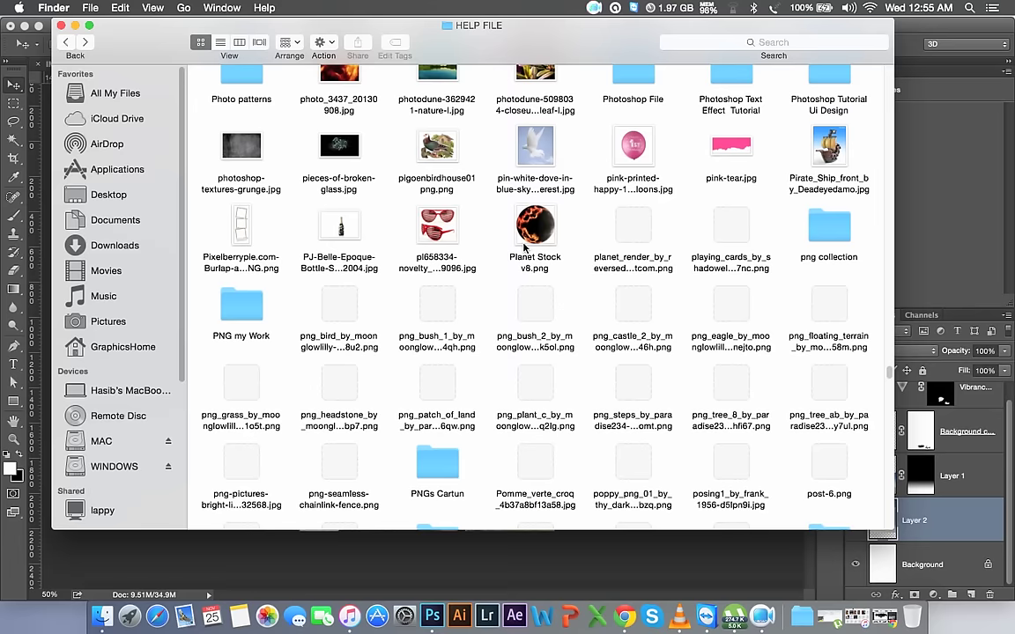
pyautogui.scroll(-3, 531, 294)
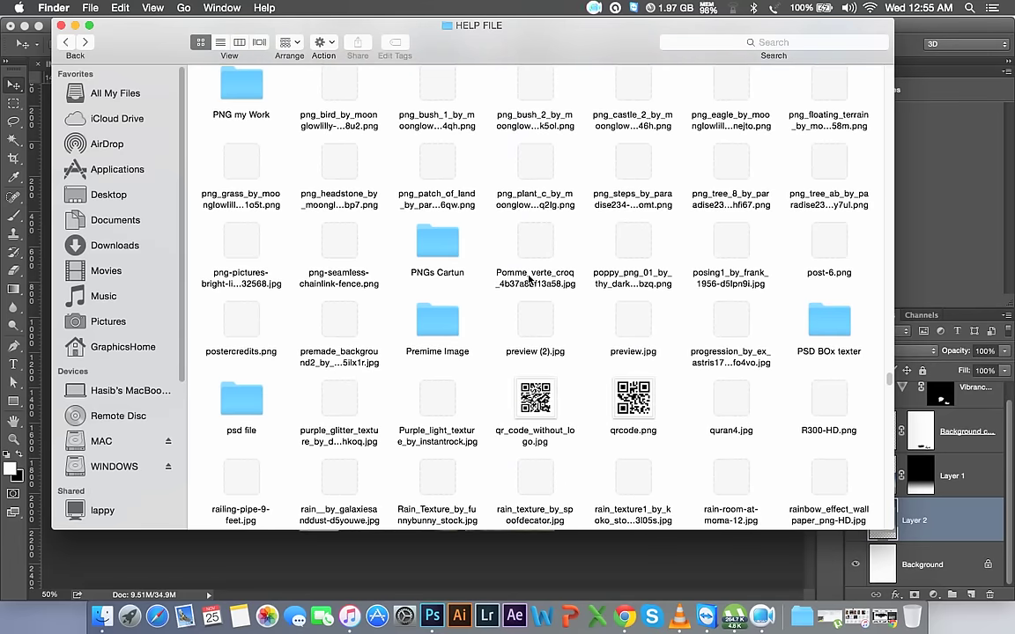
pyautogui.moveTo(892, 385); pyautogui.dragTo(893, 415)
pyautogui.scroll(15, 857, 212)
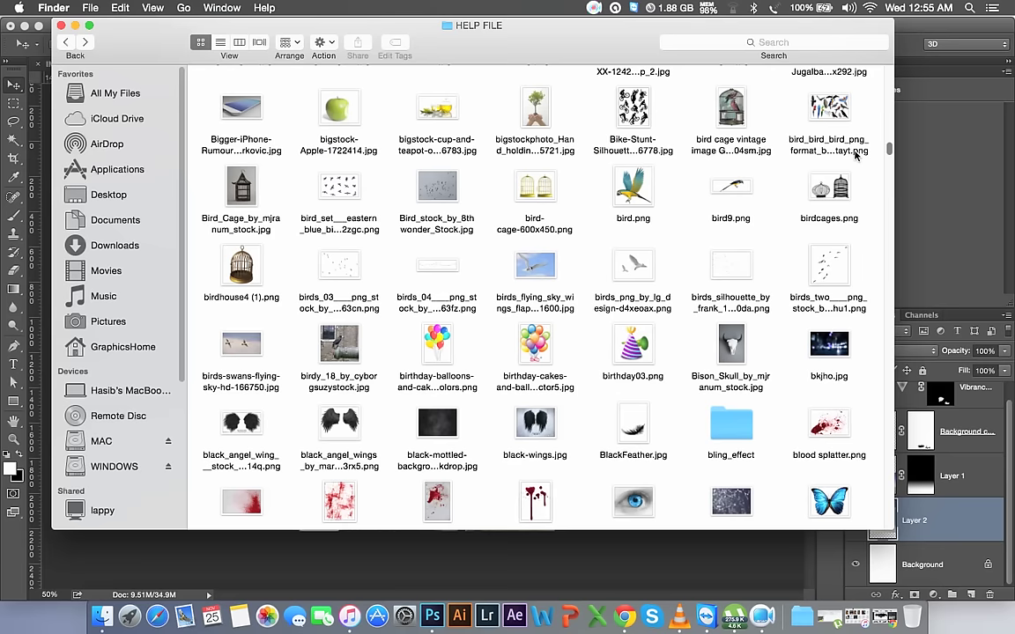
pyautogui.scroll(10, 855, 155)
pyautogui.scroll(10, 859, 137)
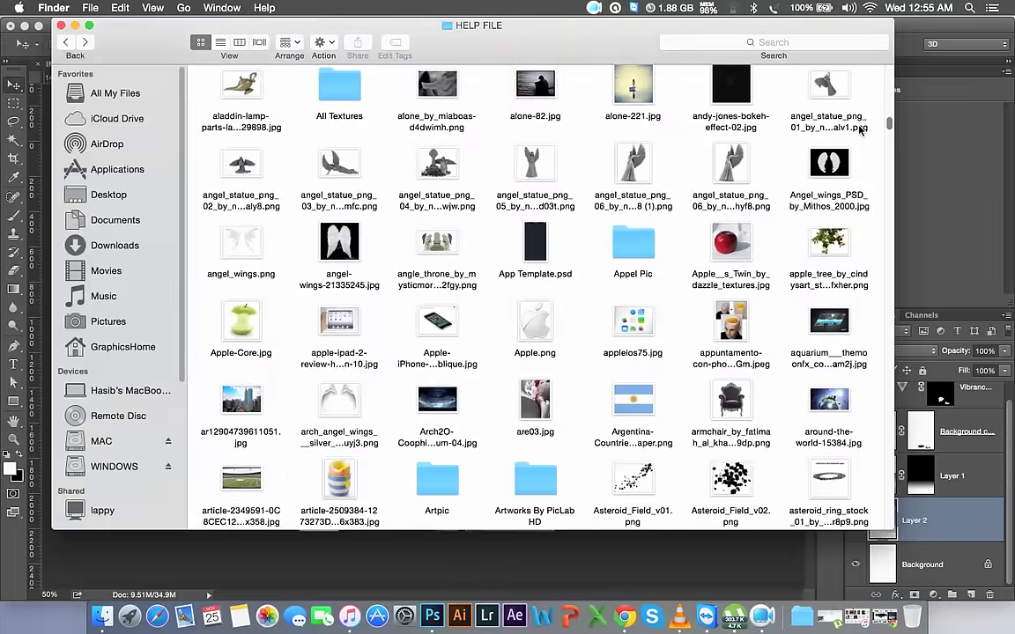
pyautogui.scroll(5, 861, 129)
pyautogui.scroll(5, 862, 120)
pyautogui.scroll(1, 865, 113)
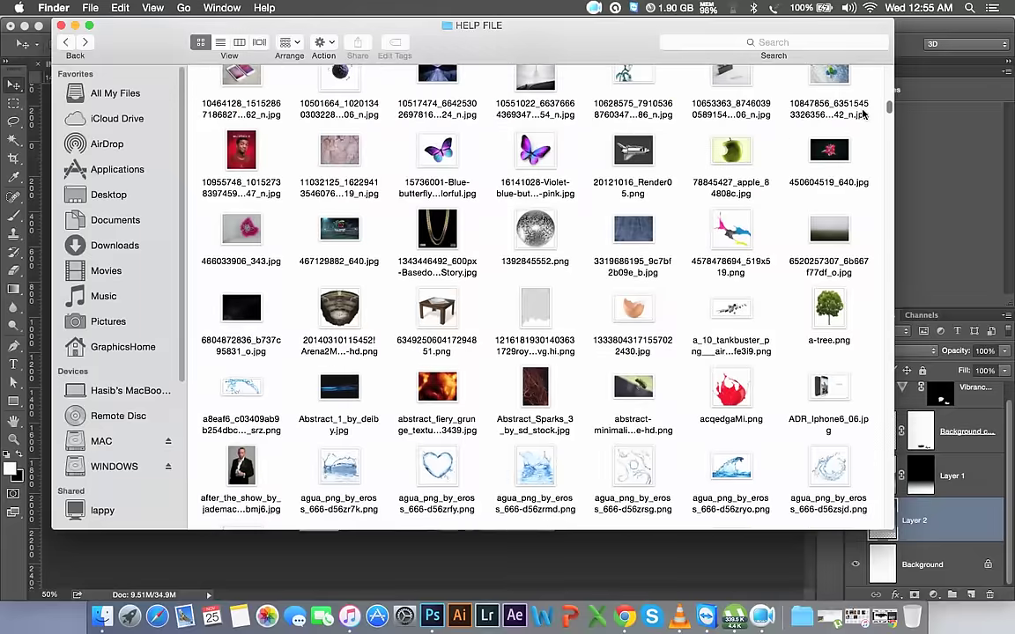
pyautogui.scroll(5, 864, 111)
pyautogui.scroll(4, 862, 98)
pyautogui.scroll(3, 861, 92)
pyautogui.scroll(3, 859, 86)
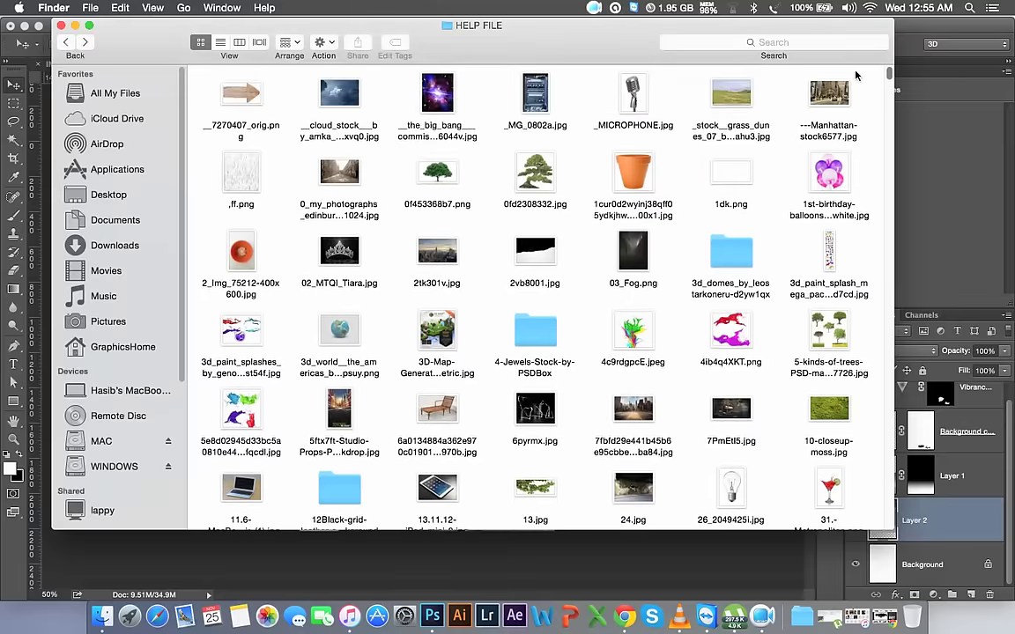
pyautogui.scroll(-2, 857, 84)
pyautogui.scroll(-5, 859, 97)
pyautogui.scroll(-4, 861, 114)
pyautogui.scroll(-3, 864, 132)
pyautogui.scroll(-2, 865, 139)
pyautogui.scroll(-3, 867, 146)
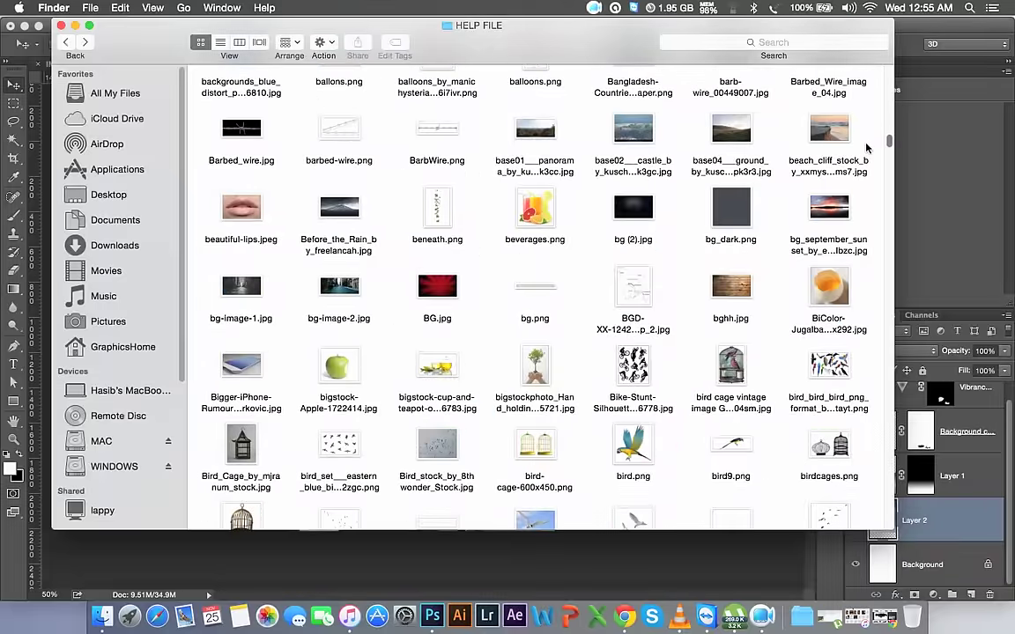
pyautogui.scroll(-1, 868, 145)
pyautogui.scroll(-5, 868, 150)
pyautogui.scroll(-2, 869, 159)
pyautogui.scroll(-2, 870, 170)
pyautogui.scroll(-4, 870, 176)
pyautogui.scroll(-3, 868, 190)
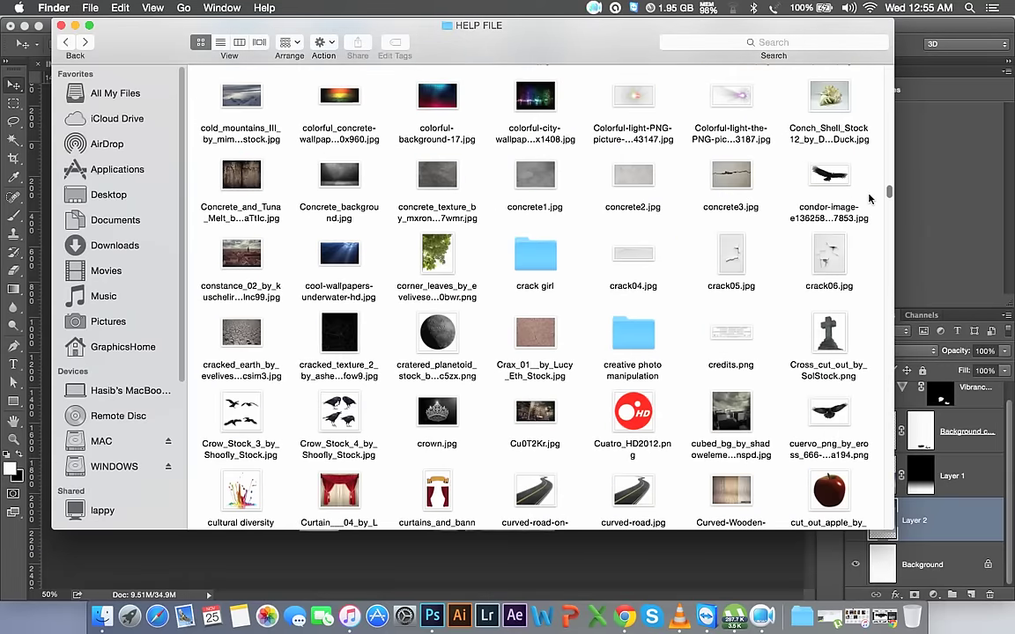
pyautogui.scroll(-2, 868, 201)
pyautogui.scroll(-2, 869, 207)
pyautogui.scroll(-4, 869, 216)
pyautogui.scroll(-2, 869, 222)
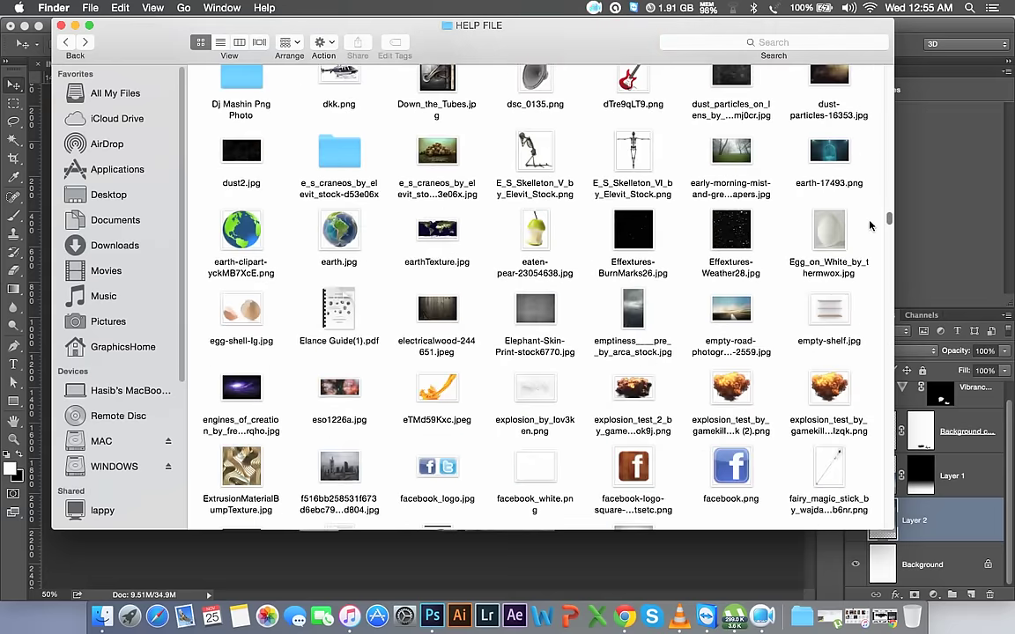
pyautogui.scroll(-1, 870, 226)
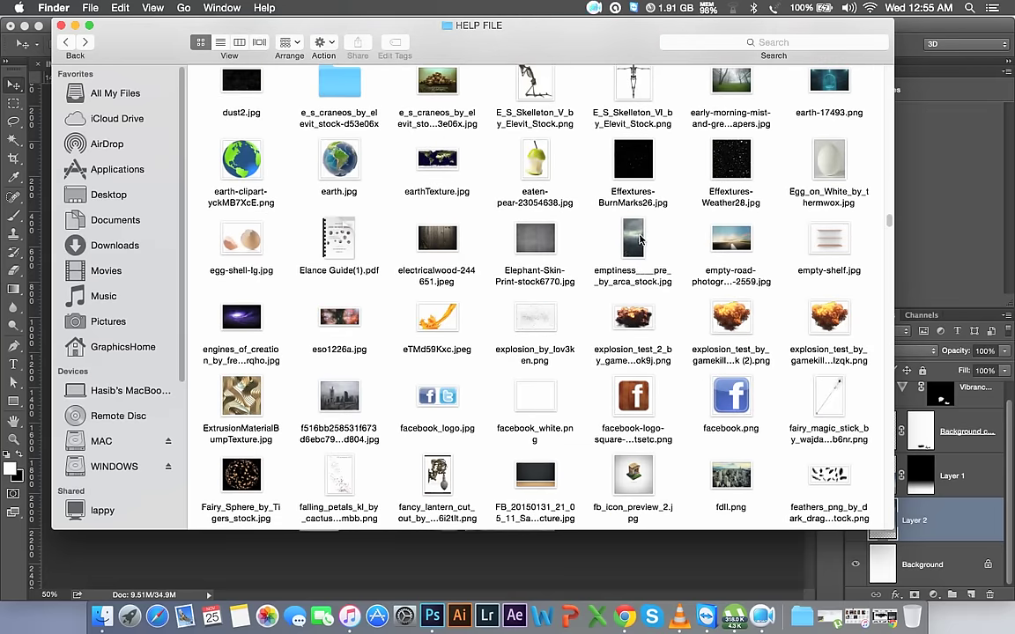
pyautogui.scroll(-1, 641, 241)
pyautogui.scroll(-4, 641, 240)
pyautogui.scroll(-2, 641, 240)
pyautogui.scroll(-2, 641, 241)
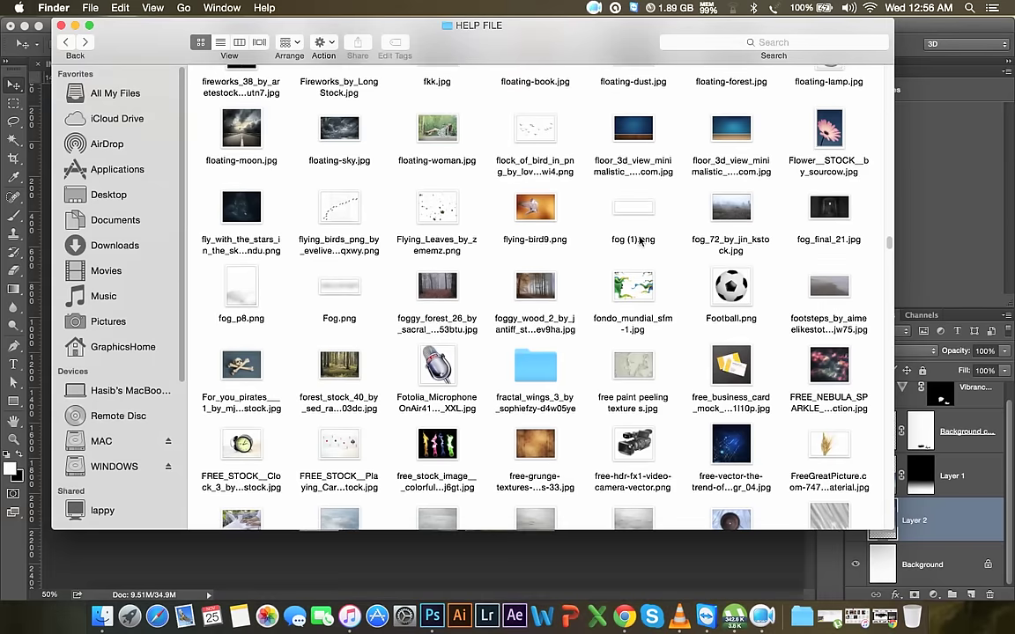
pyautogui.scroll(-3, 641, 240)
pyautogui.scroll(-1, 641, 240)
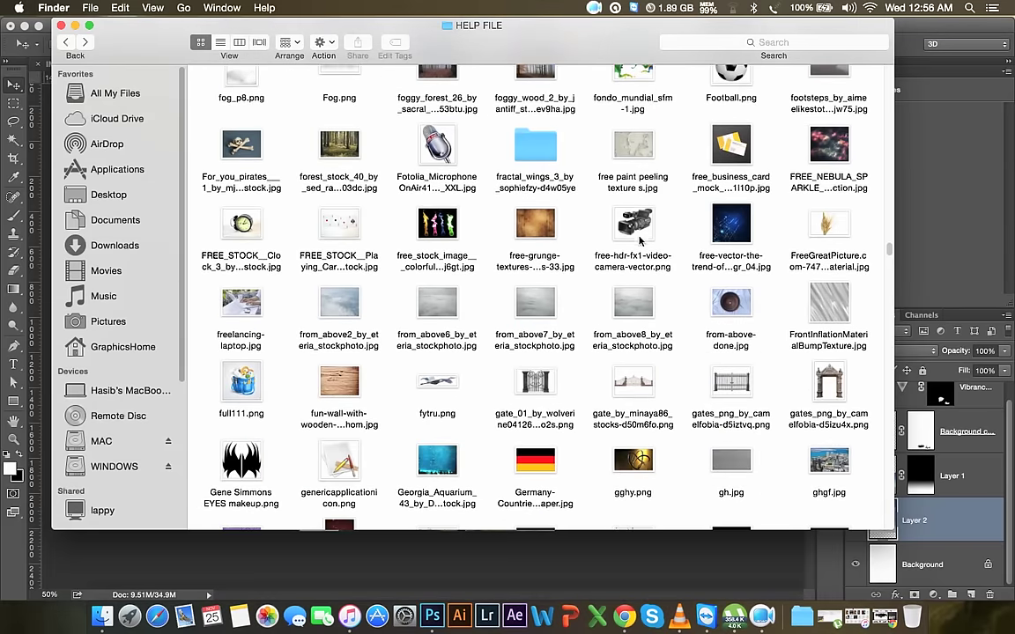
pyautogui.scroll(-2, 557, 274)
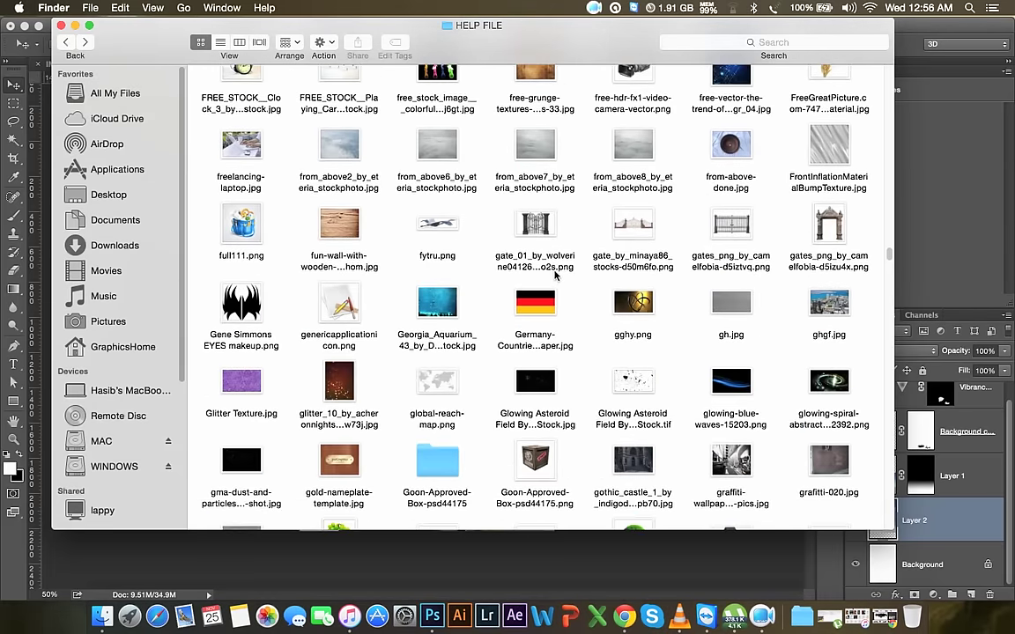
pyautogui.scroll(-2, 555, 276)
pyautogui.scroll(-4, 555, 275)
pyautogui.scroll(-4, 555, 275)
pyautogui.scroll(-3, 555, 276)
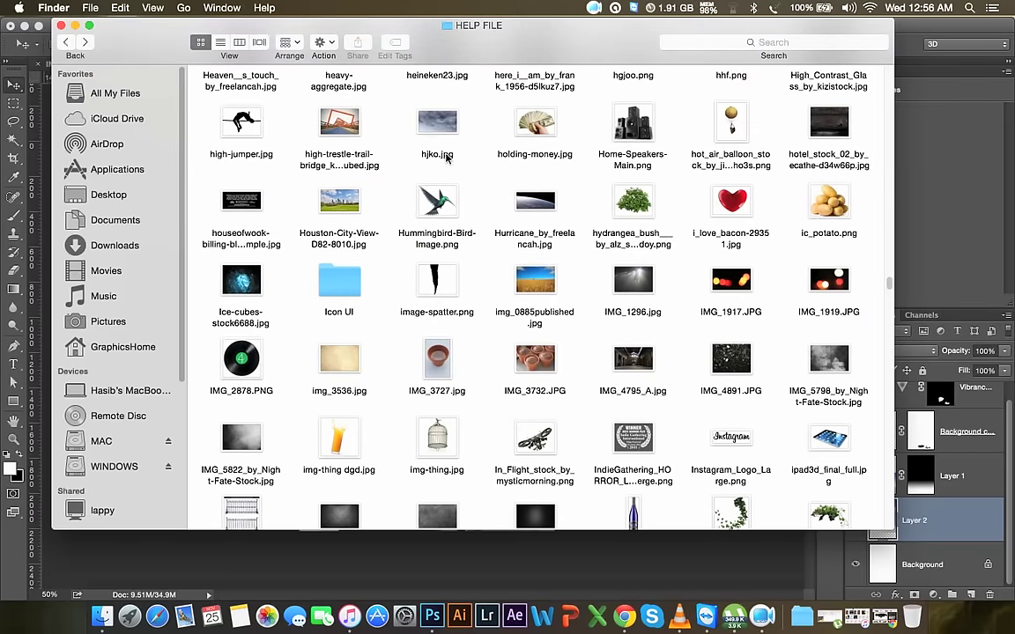
pyautogui.doubleClick(437, 122)
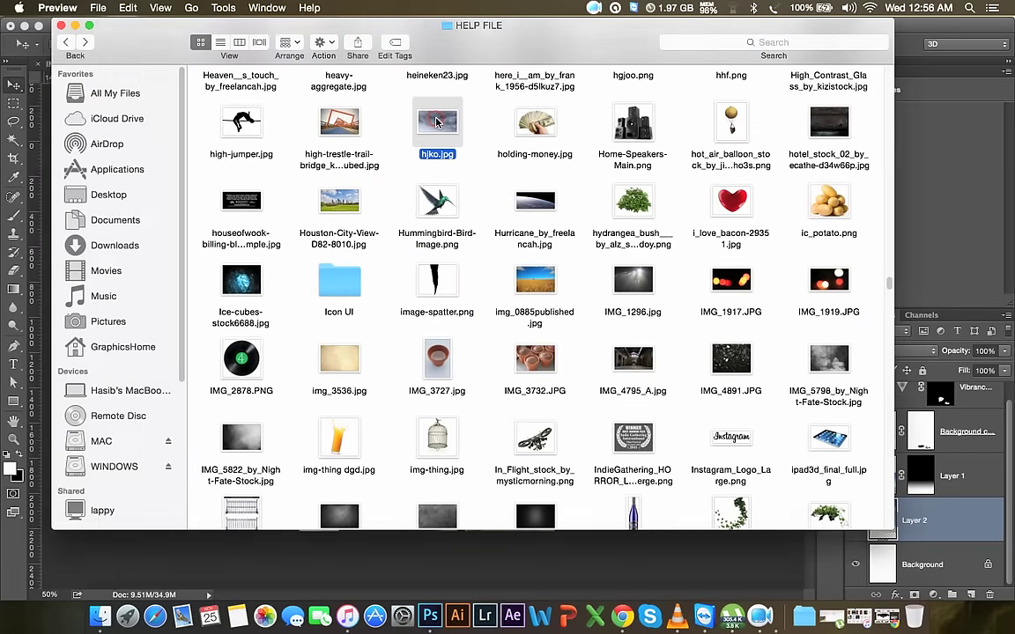
pyautogui.click(12, 27)
# - Find subtle_storm_by_night_fate_stock-d6ksb13.jpg and open it full size in Preview
pyautogui.scroll(-5, 465, 302)
pyautogui.scroll(-1, 459, 301)
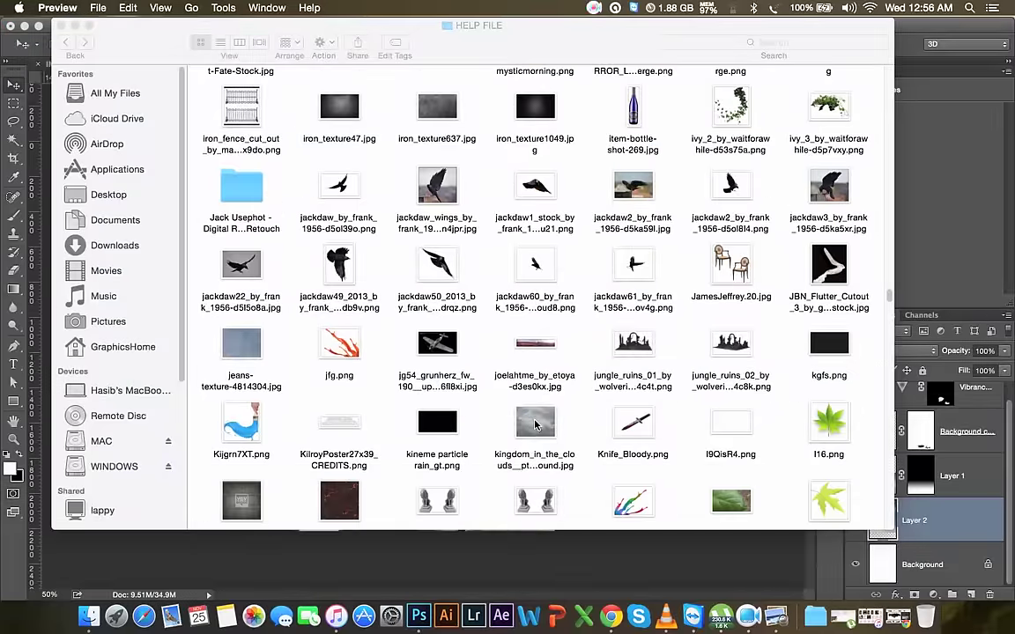
pyautogui.scroll(-4, 535, 425)
pyautogui.scroll(-6, 535, 426)
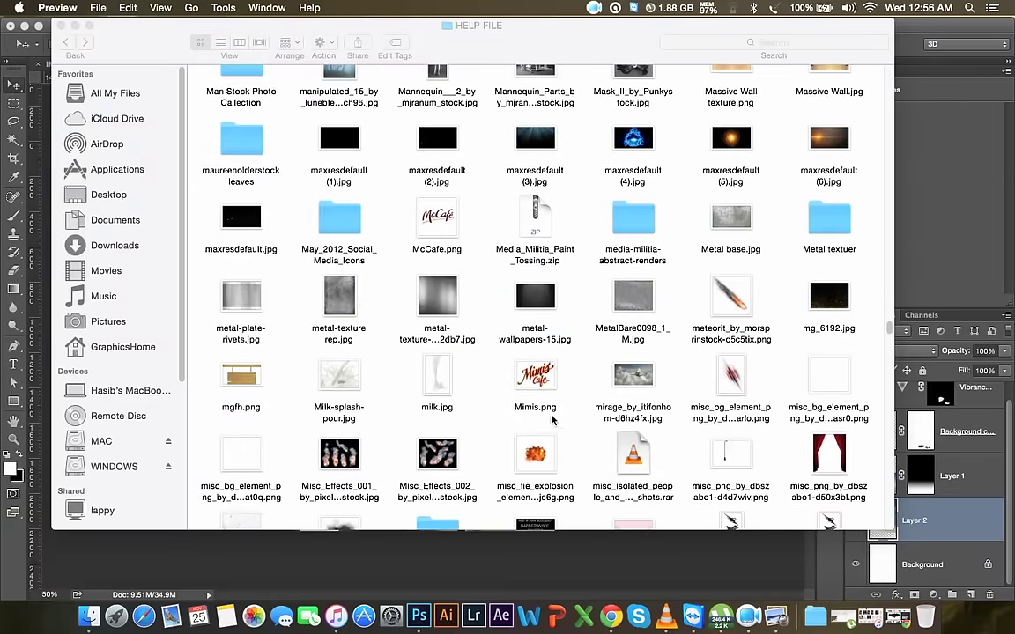
pyautogui.scroll(-1, 578, 401)
pyautogui.scroll(-1, 578, 401)
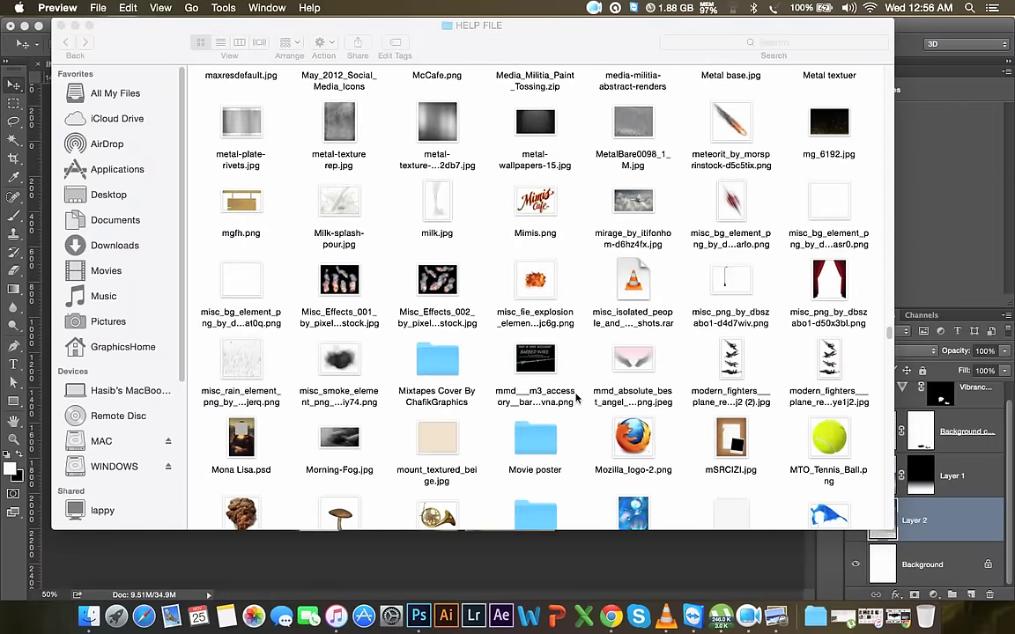
pyautogui.scroll(-4, 577, 399)
pyautogui.scroll(-4, 577, 399)
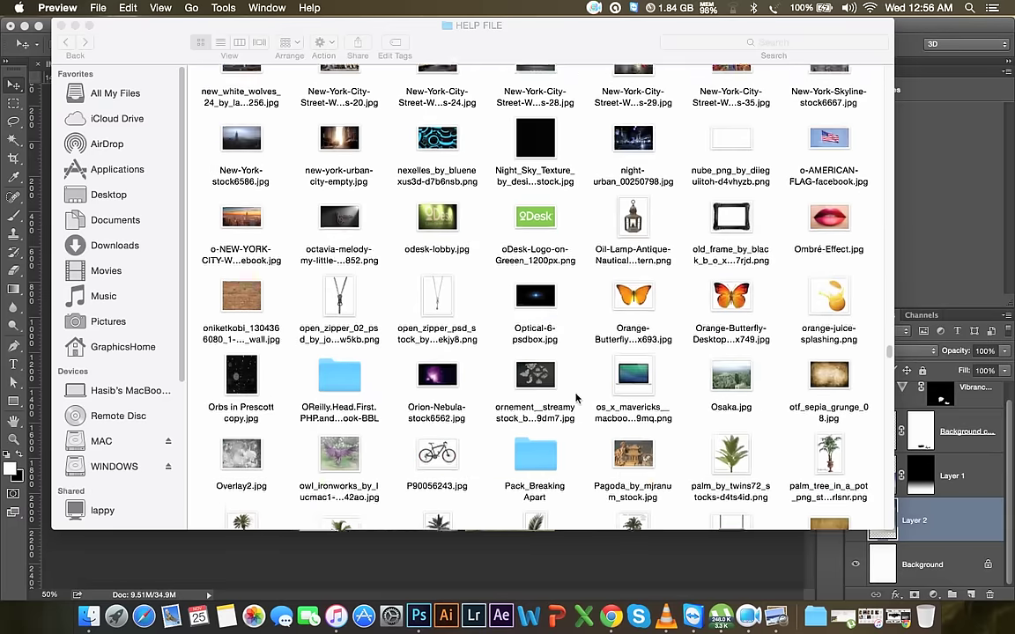
pyautogui.scroll(-10, 577, 399)
pyautogui.scroll(3, 577, 400)
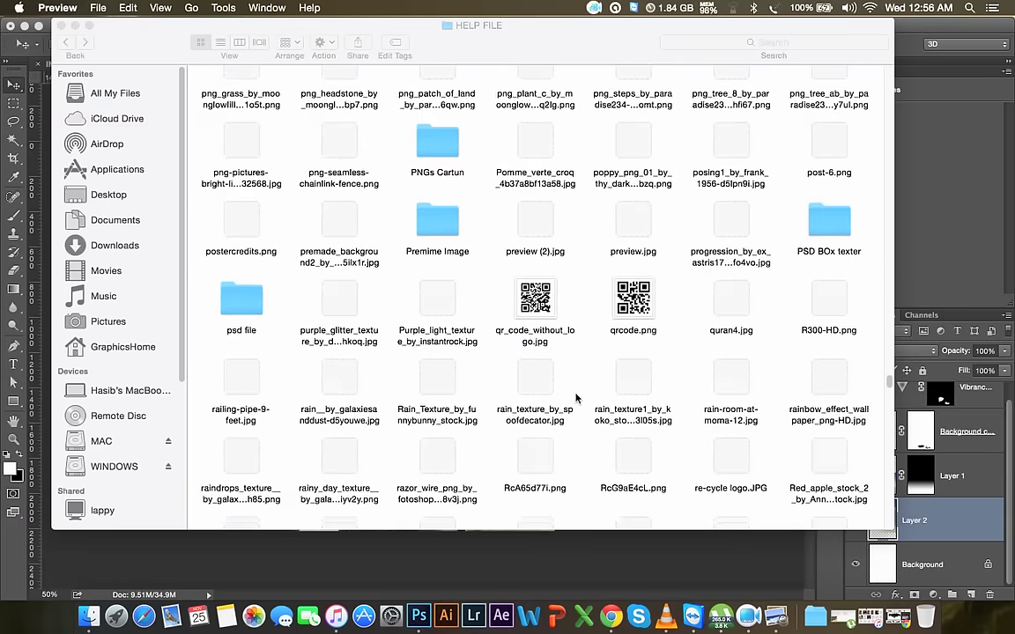
pyautogui.scroll(2, 577, 399)
pyautogui.scroll(-2, 577, 399)
pyautogui.scroll(-2, 577, 399)
pyautogui.scroll(-4, 577, 399)
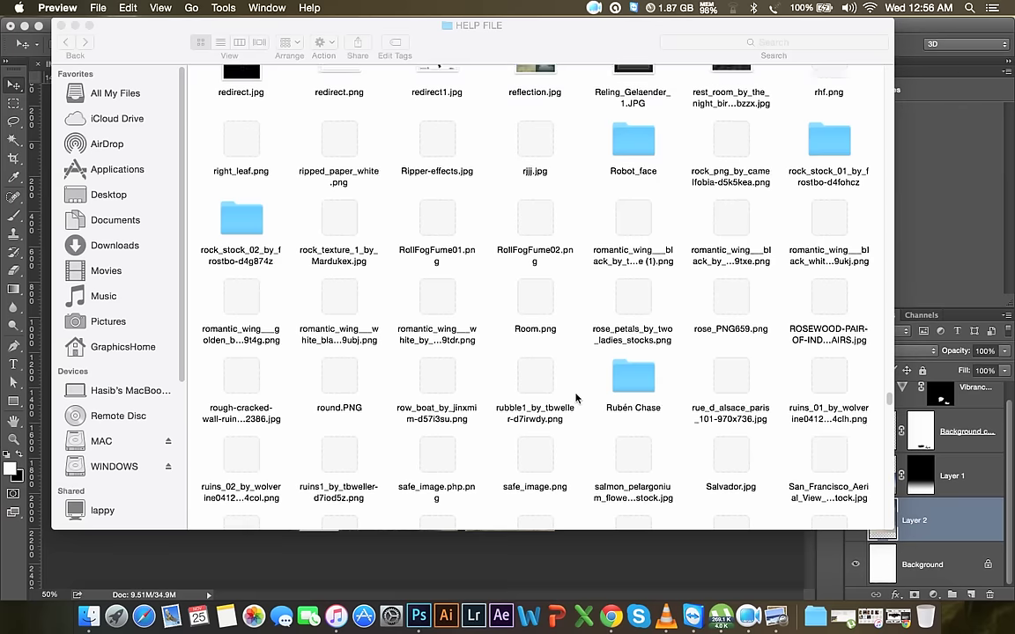
pyautogui.scroll(1, 577, 399)
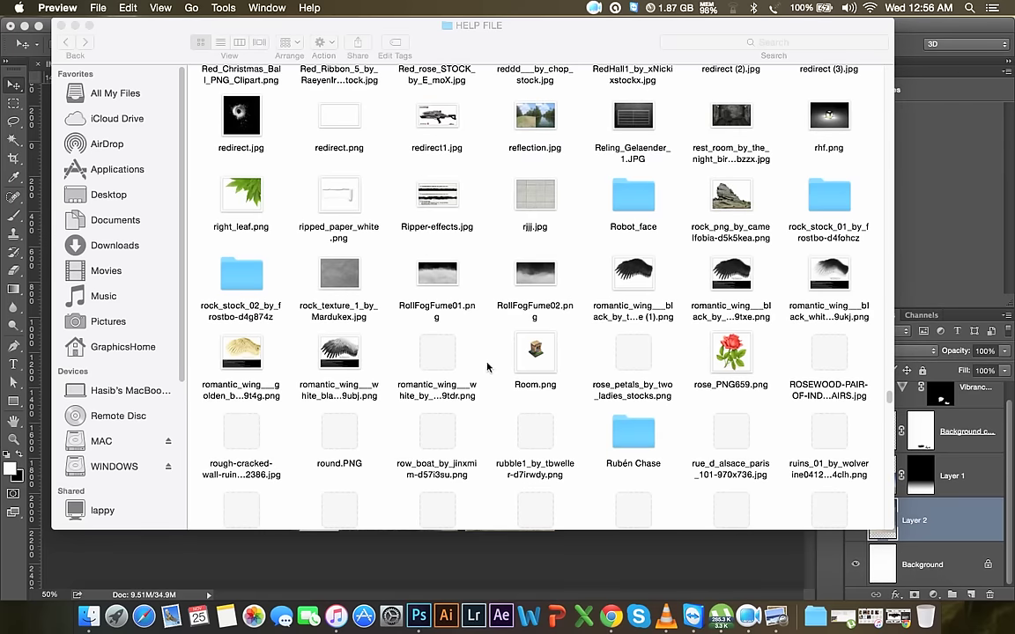
pyautogui.scroll(-2, 487, 367)
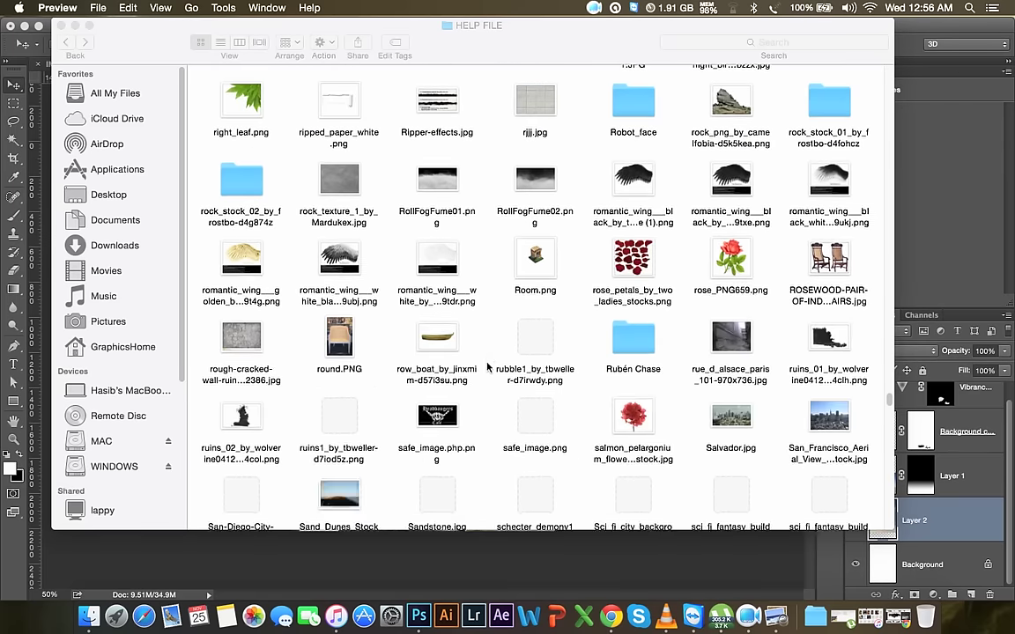
pyautogui.scroll(-3, 488, 367)
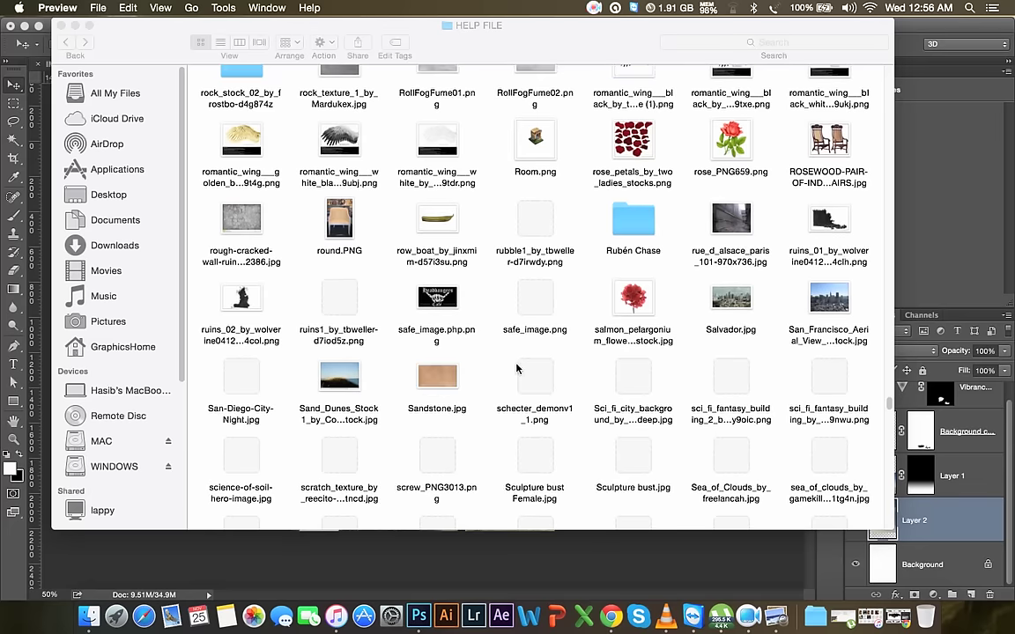
pyautogui.scroll(-2, 520, 370)
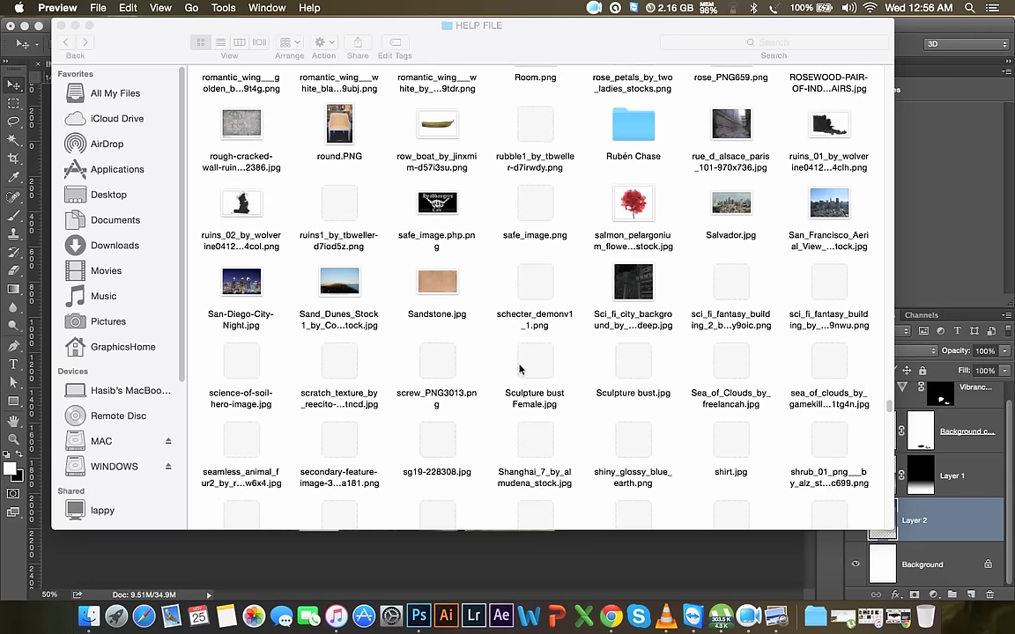
pyautogui.scroll(-2, 520, 370)
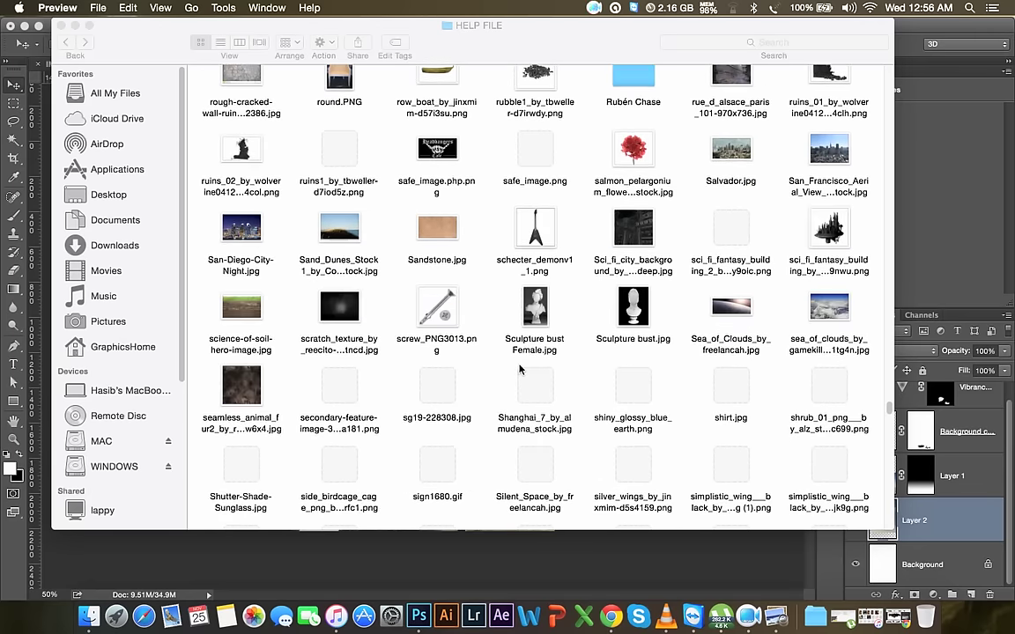
pyautogui.scroll(-10, 520, 371)
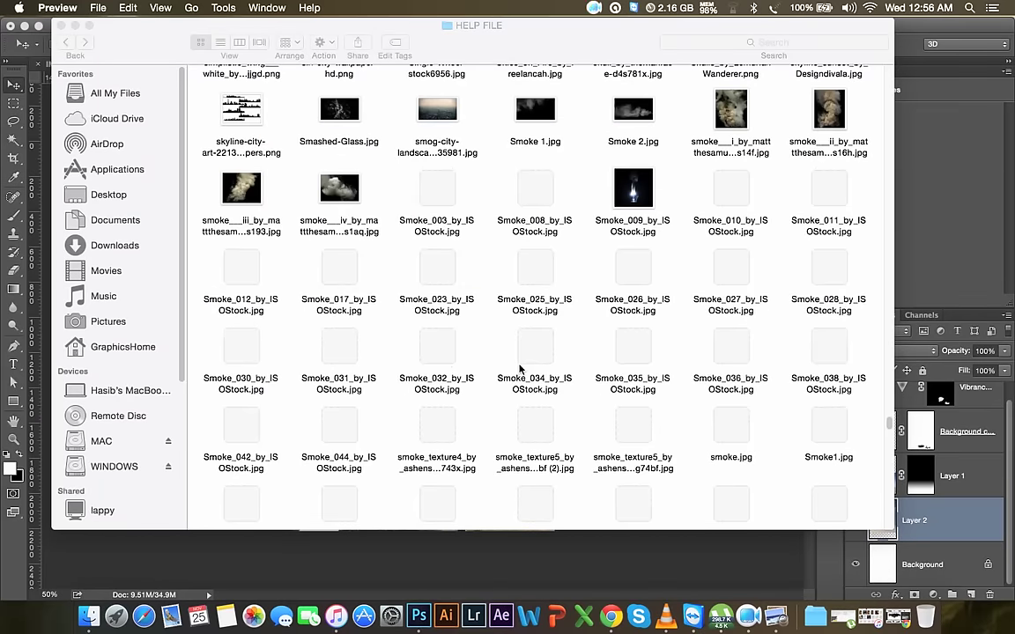
pyautogui.scroll(-3, 520, 370)
pyautogui.scroll(-3, 520, 370)
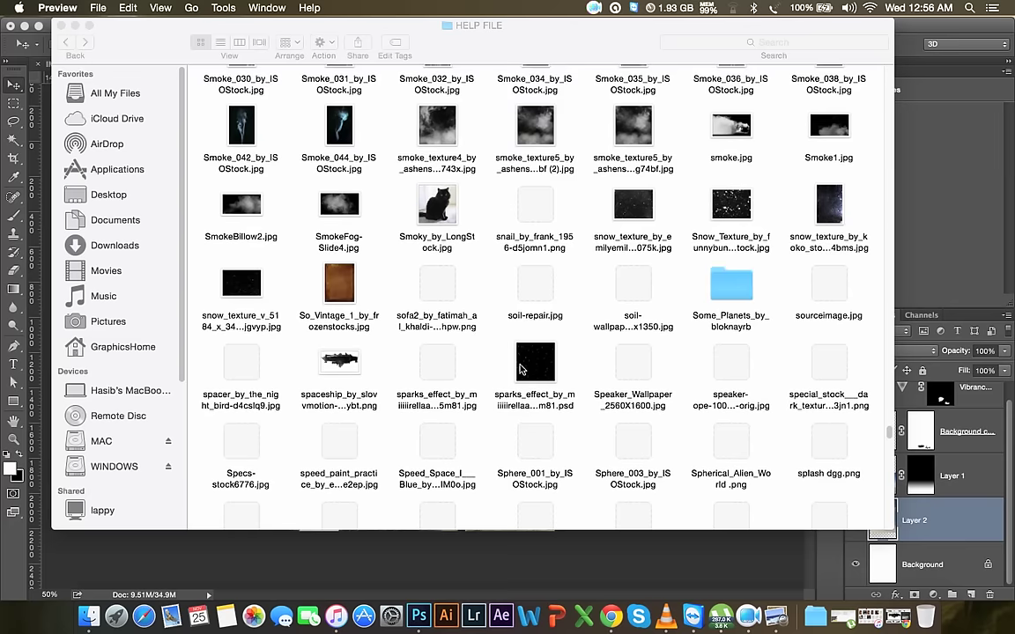
pyautogui.scroll(-2, 520, 370)
pyautogui.scroll(-4, 520, 371)
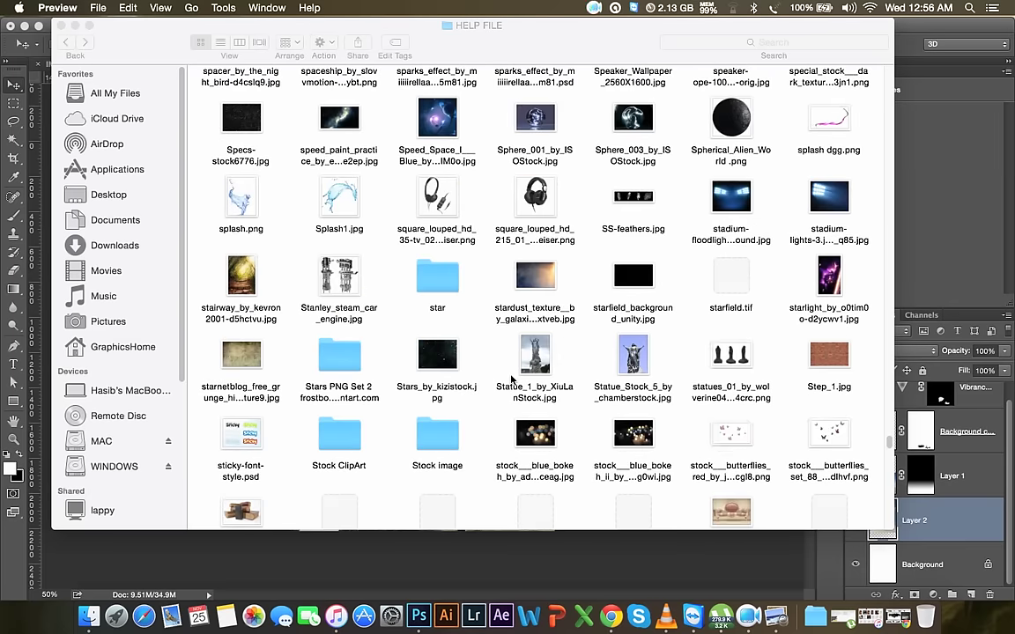
pyautogui.scroll(-3, 511, 379)
pyautogui.scroll(-3, 511, 379)
pyautogui.scroll(-2, 511, 378)
pyautogui.scroll(-1, 511, 379)
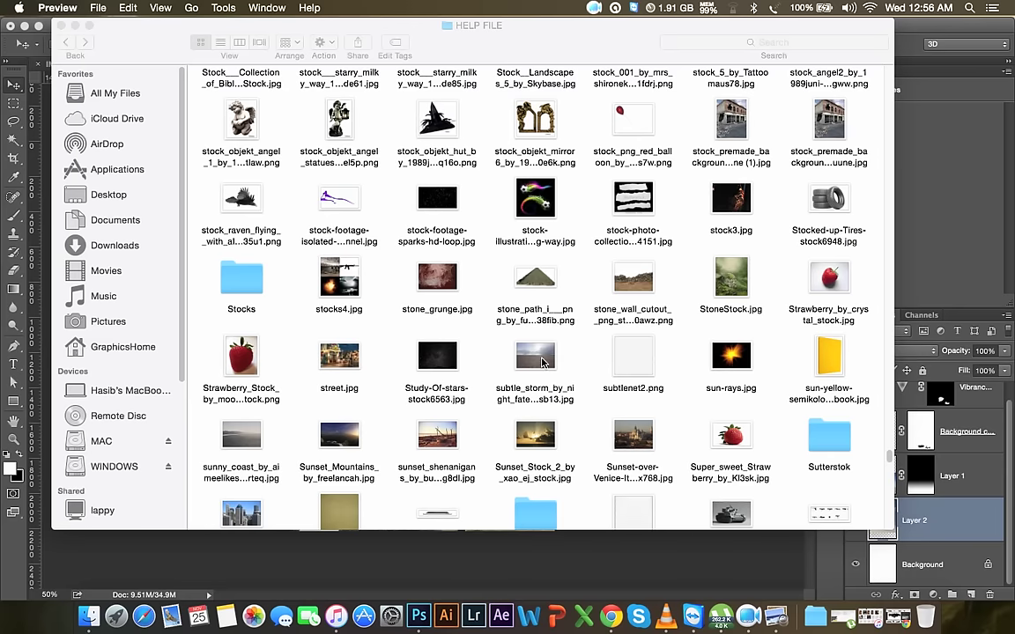
pyautogui.scroll(-1, 543, 362)
pyautogui.doubleClick(538, 299)
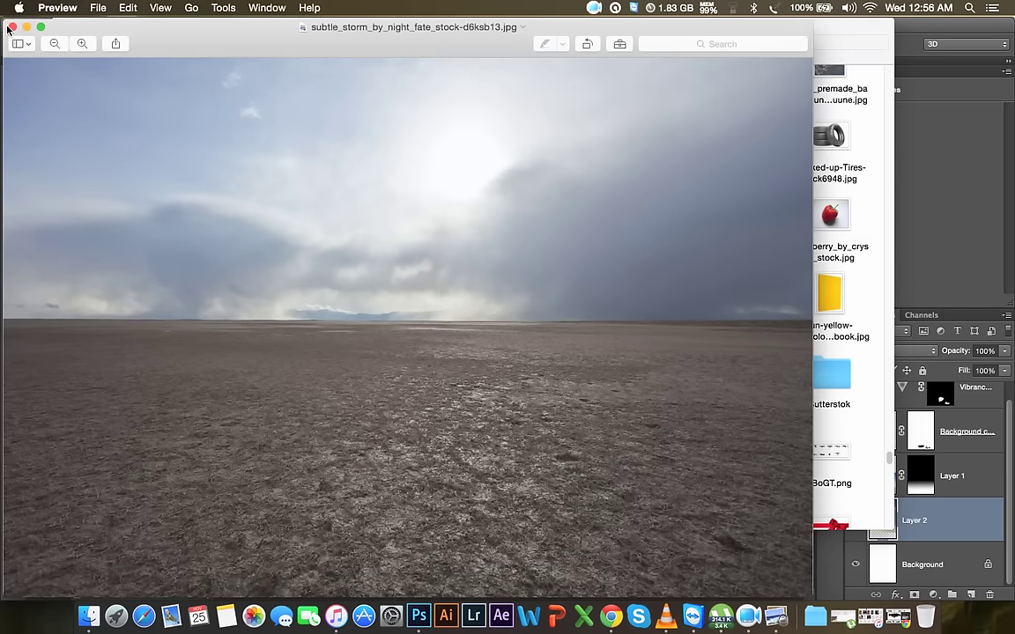
# - Close the subtle_storm preview and scroll the HELP FILE icons back to Sand_Dunes_Stock1
pyautogui.click(10, 27)
pyautogui.scroll(-3, 616, 328)
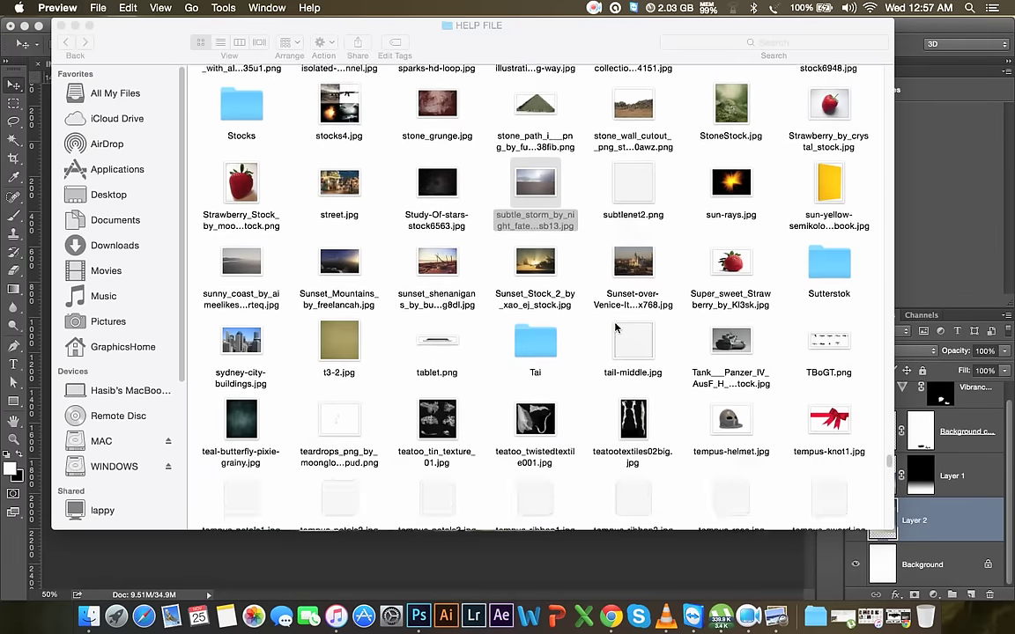
pyautogui.scroll(-1, 616, 328)
pyautogui.scroll(-5, 616, 328)
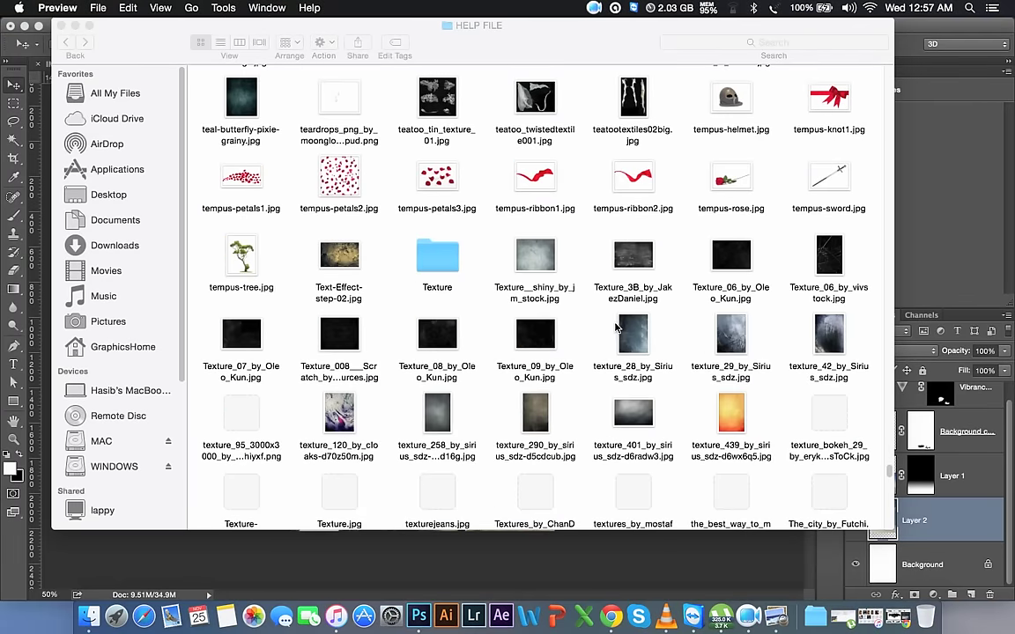
pyautogui.scroll(-1, 616, 328)
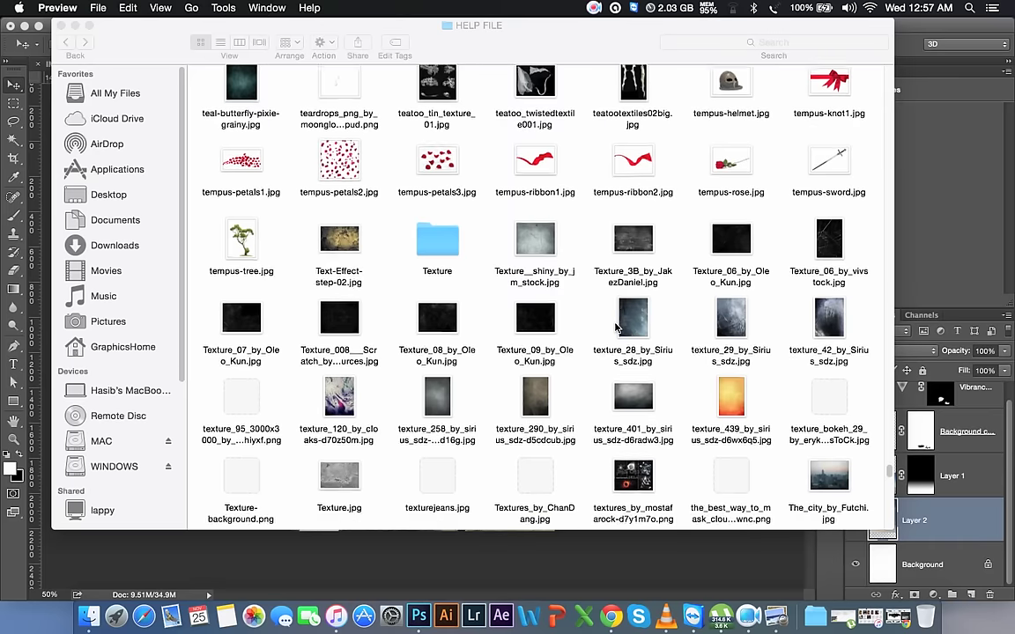
pyautogui.scroll(-5, 616, 328)
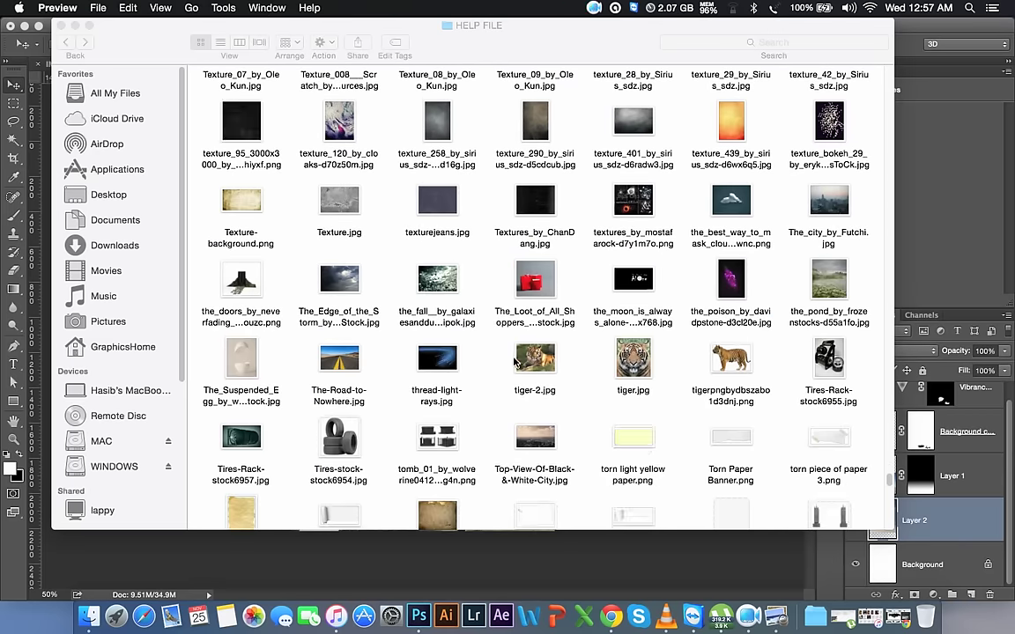
pyautogui.scroll(-3, 520, 363)
pyautogui.scroll(-3, 513, 362)
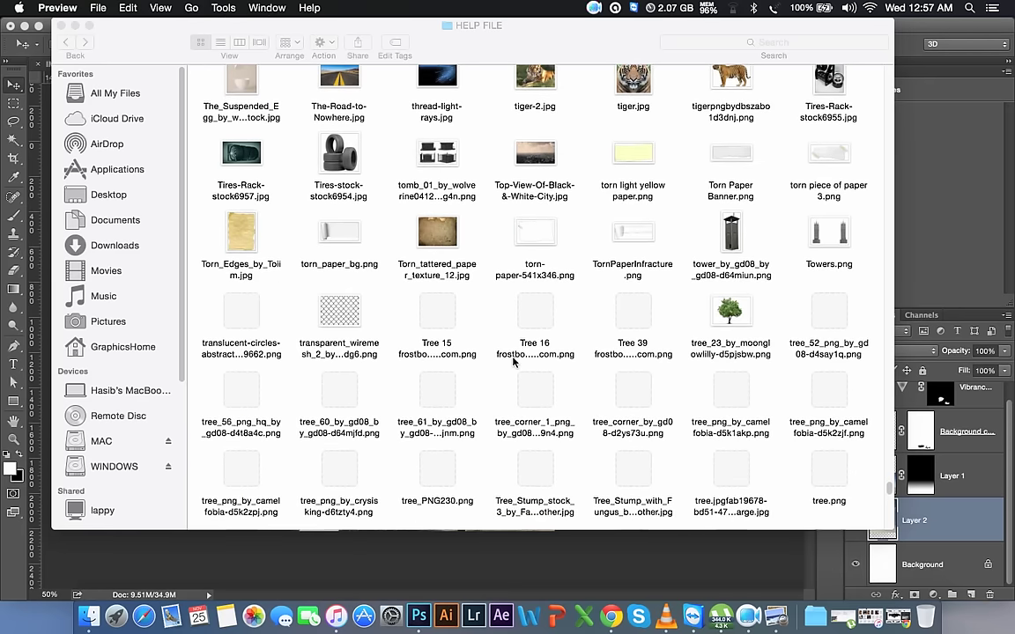
pyautogui.scroll(-2, 514, 362)
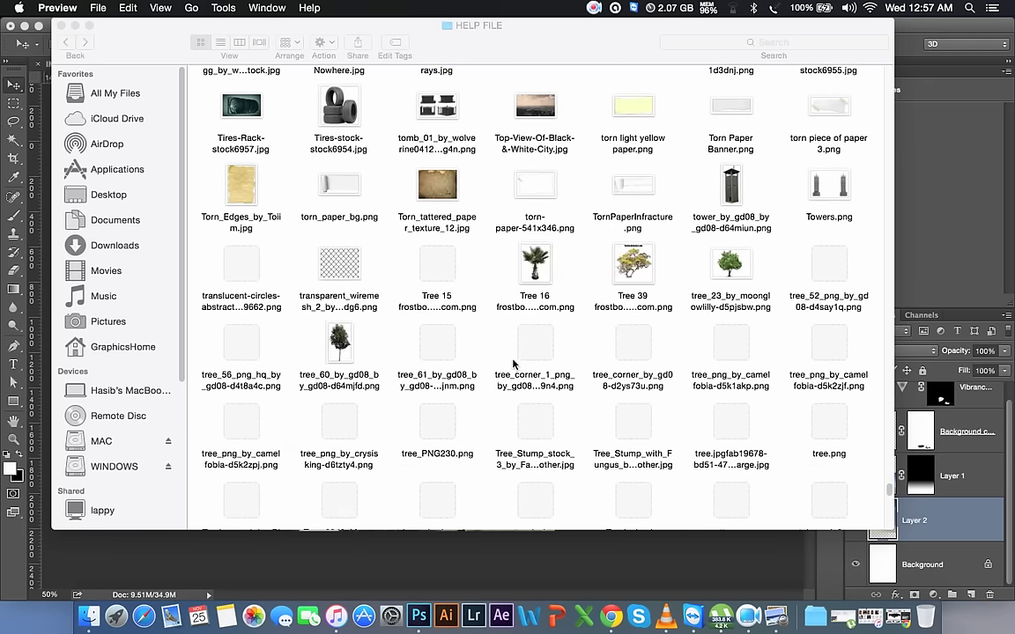
pyautogui.scroll(-5, 514, 362)
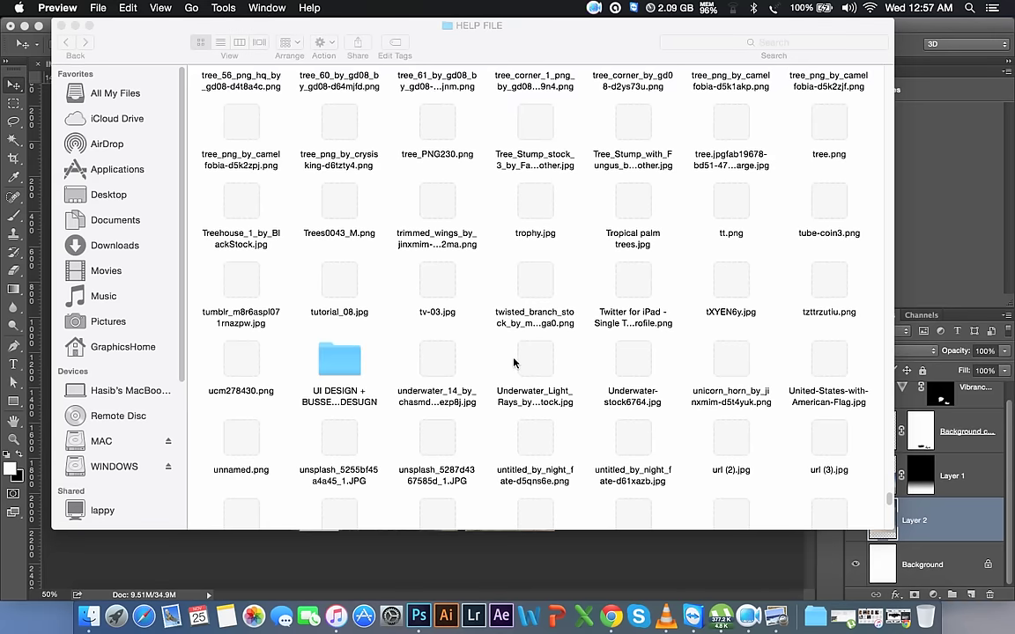
pyautogui.scroll(5, 514, 363)
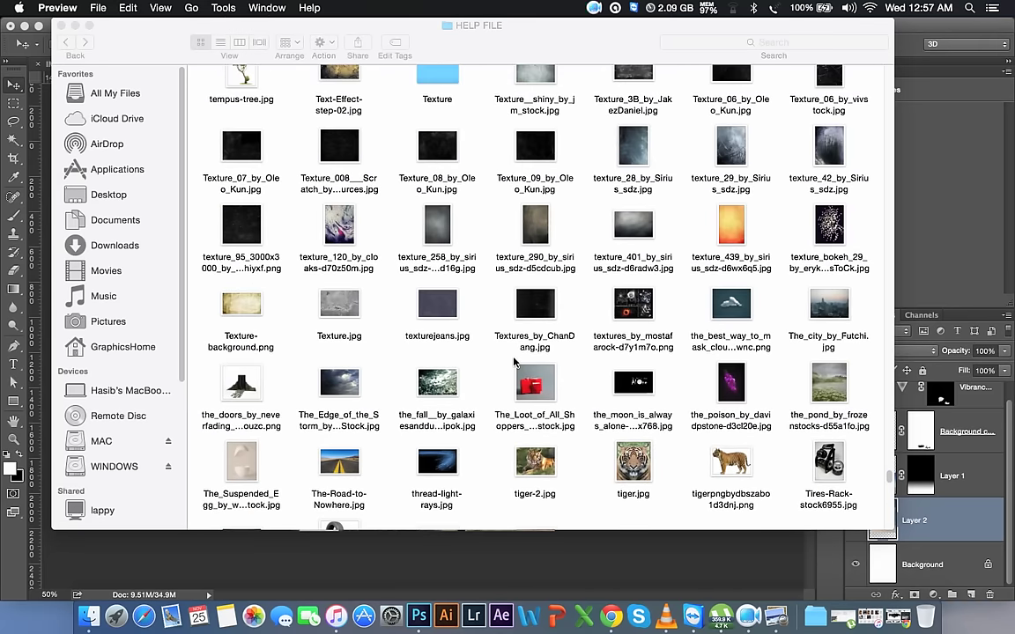
pyautogui.scroll(-5, 514, 362)
pyautogui.scroll(-5, 514, 362)
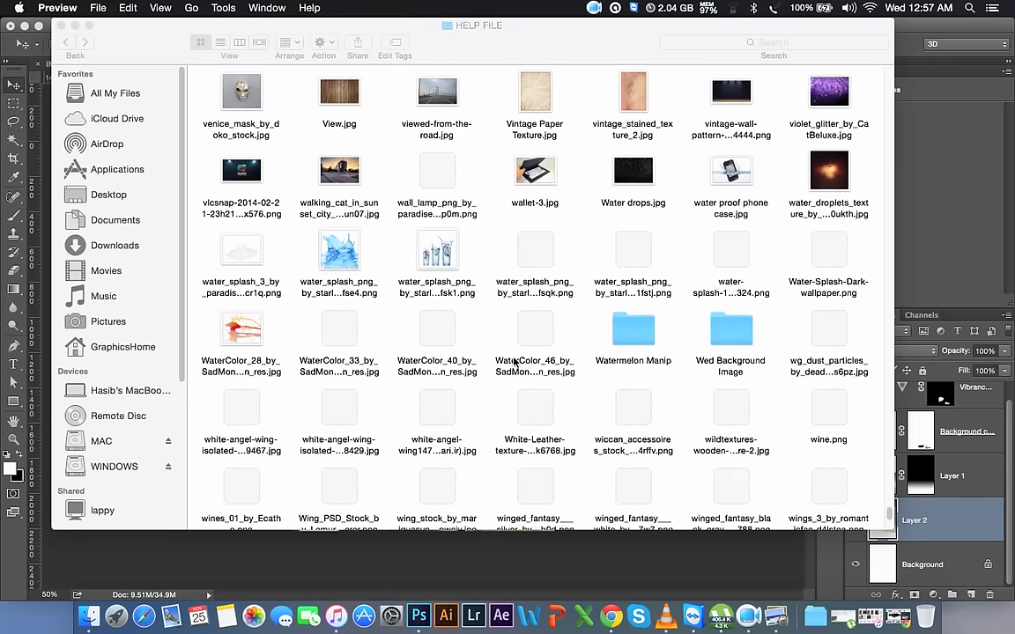
pyautogui.scroll(-3, 514, 362)
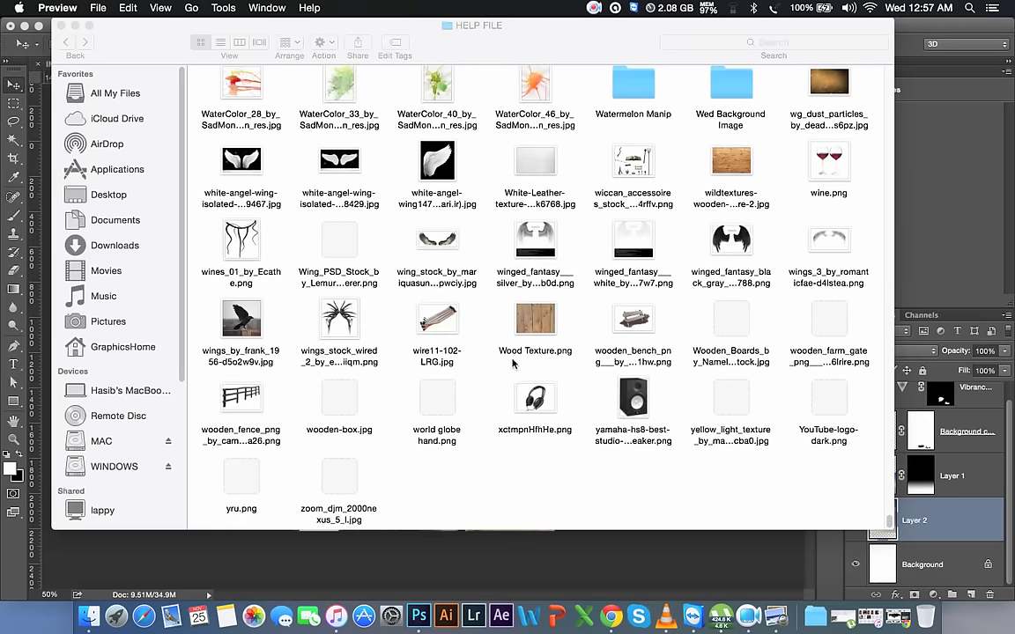
pyautogui.scroll(5, 514, 362)
pyautogui.scroll(2, 514, 362)
pyautogui.scroll(2, 514, 362)
pyautogui.scroll(5, 514, 362)
pyautogui.scroll(1, 514, 362)
pyautogui.scroll(5, 514, 362)
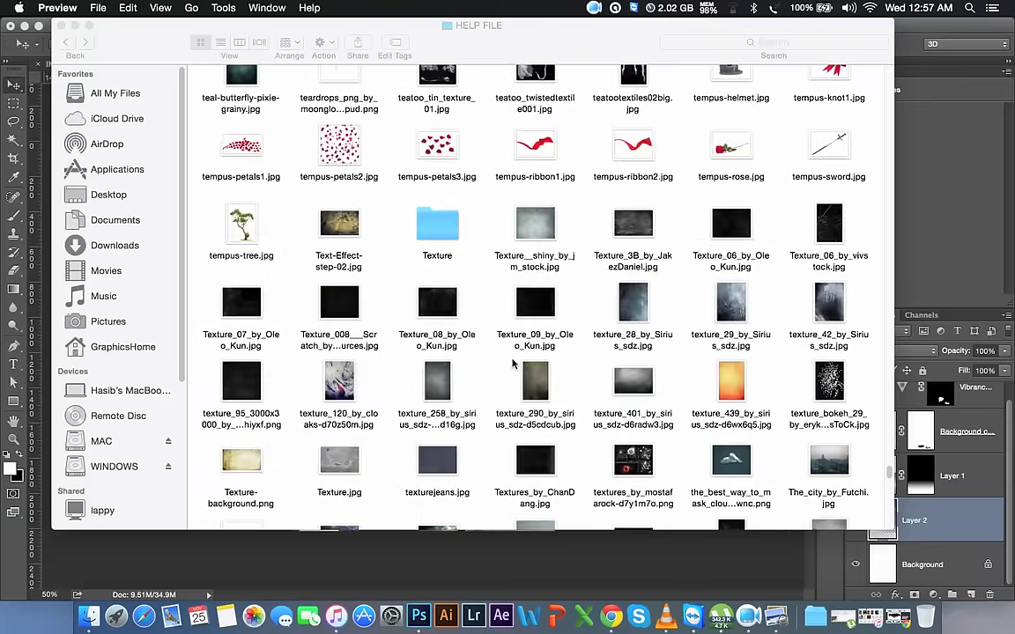
pyautogui.scroll(5, 513, 362)
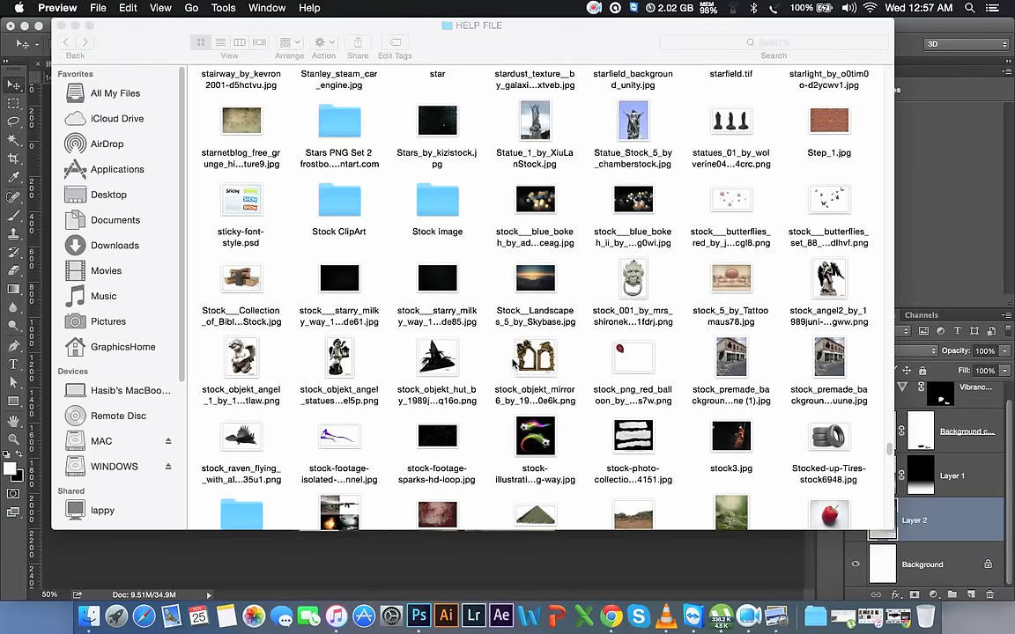
pyautogui.scroll(5, 491, 281)
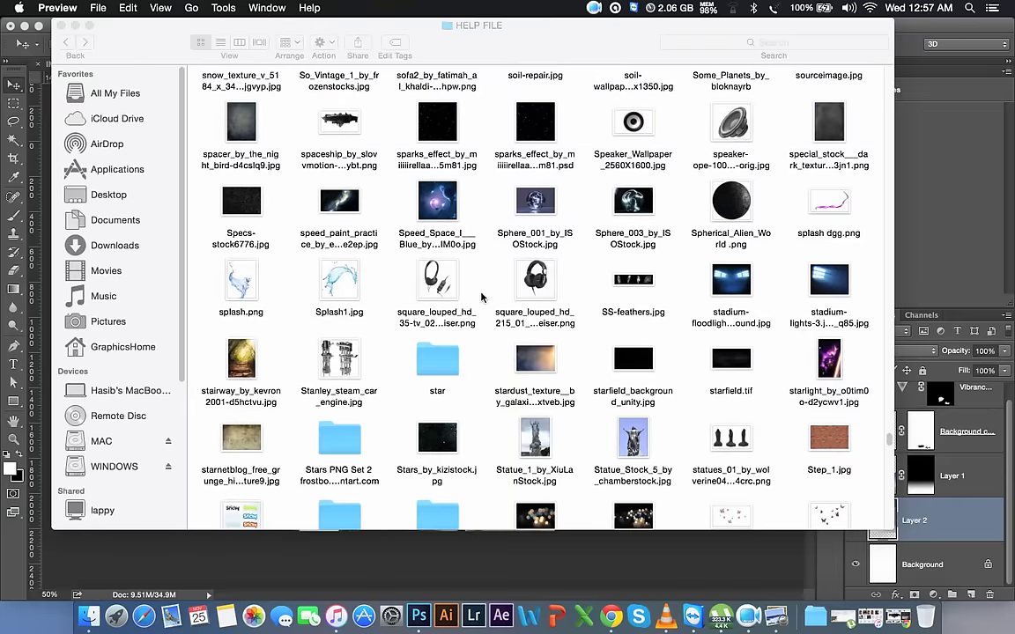
pyautogui.scroll(2, 481, 297)
pyautogui.scroll(2, 481, 297)
pyautogui.scroll(3, 481, 298)
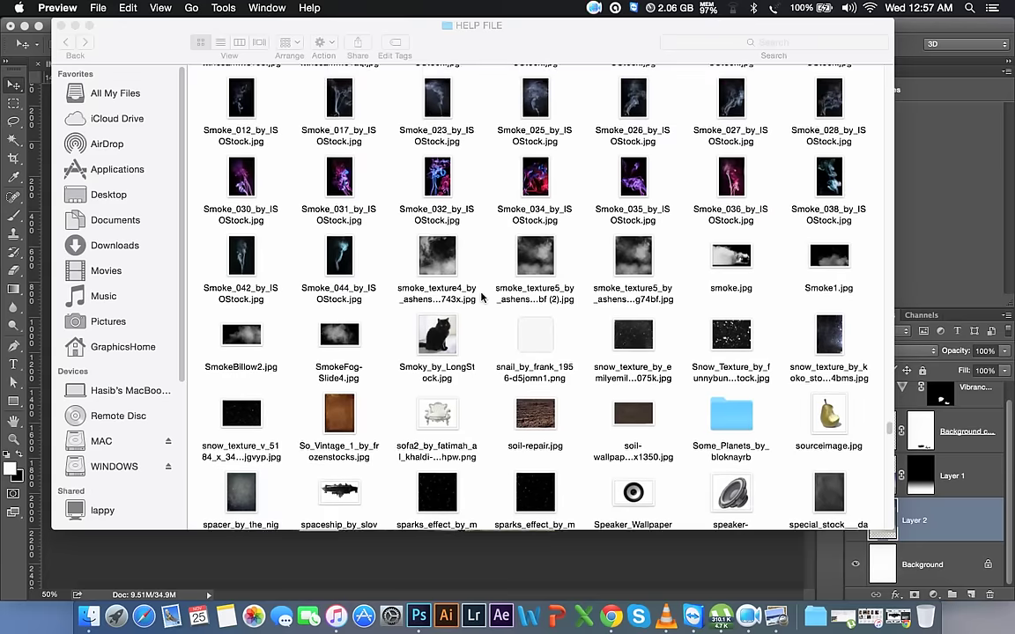
pyautogui.scroll(2, 481, 298)
pyautogui.scroll(5, 481, 298)
pyautogui.scroll(4, 481, 298)
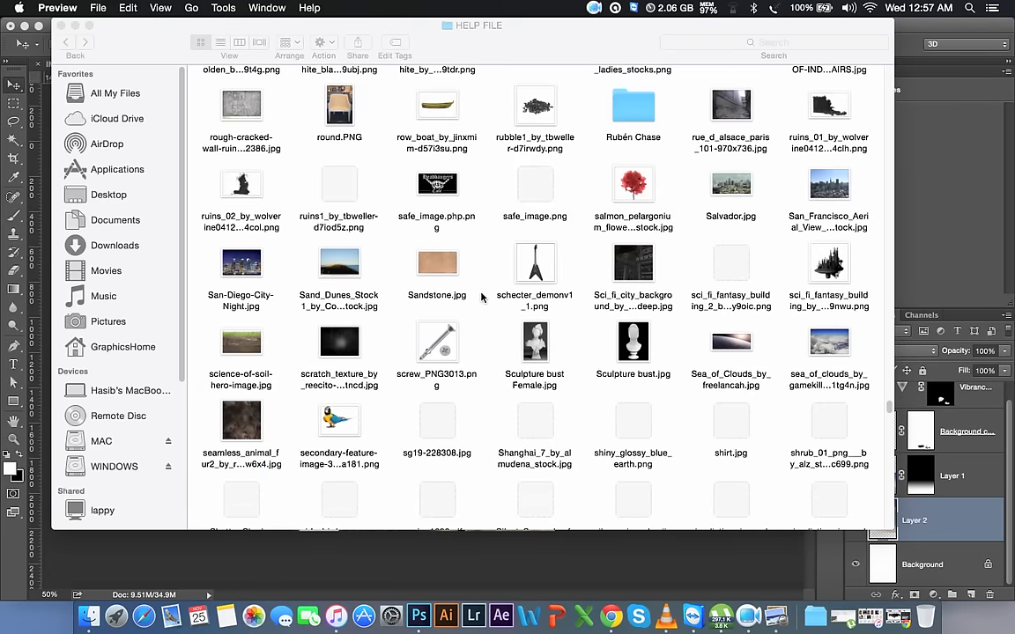
# - Drag the Sand_Dunes photo onto the sky image, cancel the placement, and return to Poster Design
pyautogui.moveTo(337, 274)
pyautogui.mouseDown()
pyautogui.moveTo(945, 137)
pyautogui.moveTo(775, 68)
pyautogui.mouseUp()
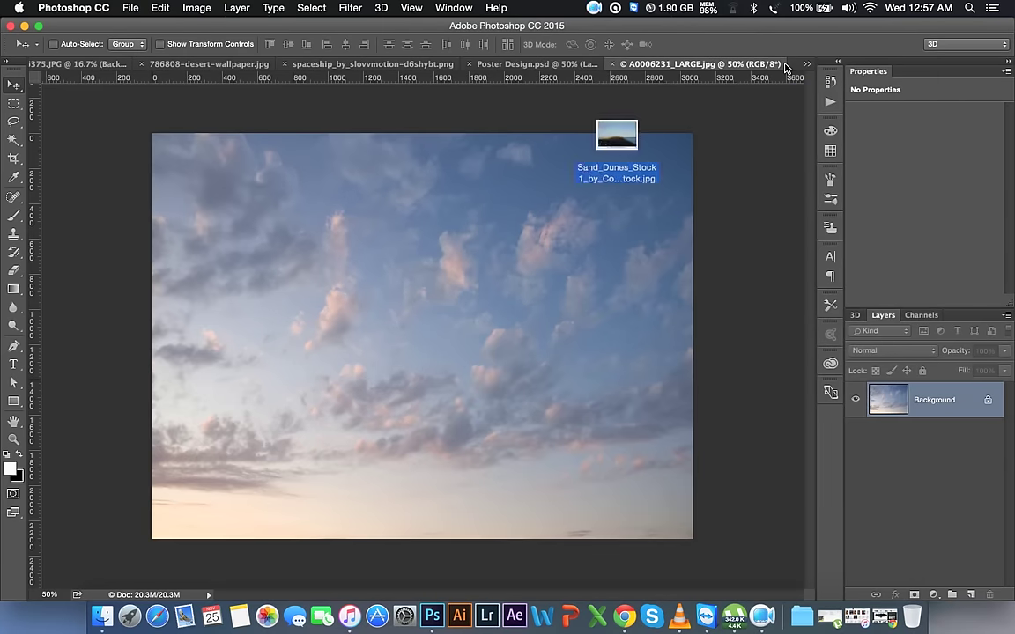
pyautogui.moveTo(775, 69); pyautogui.dragTo(335, 275)
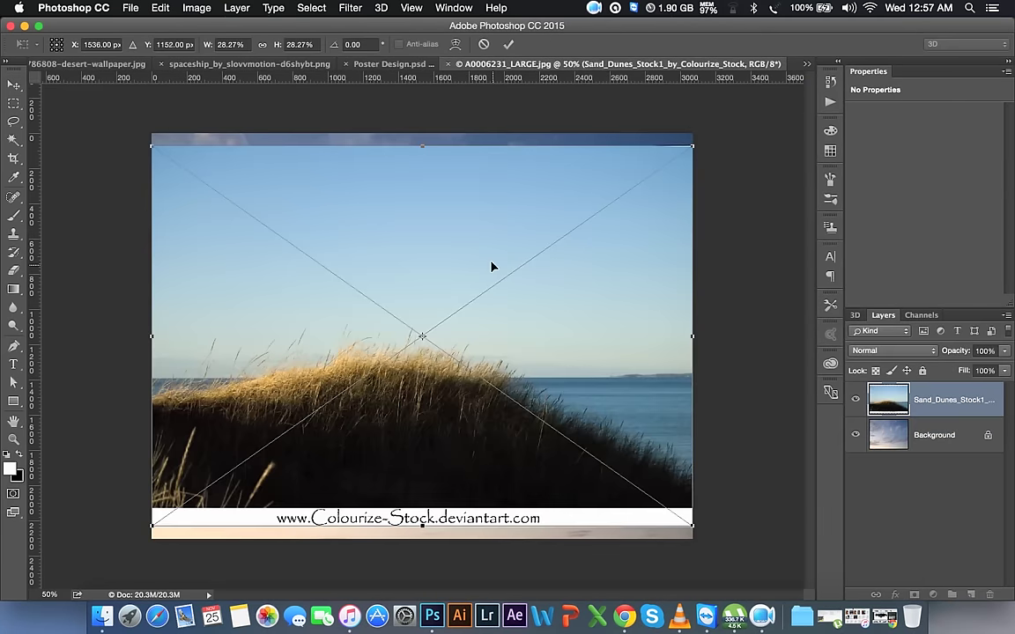
pyautogui.click(485, 44)
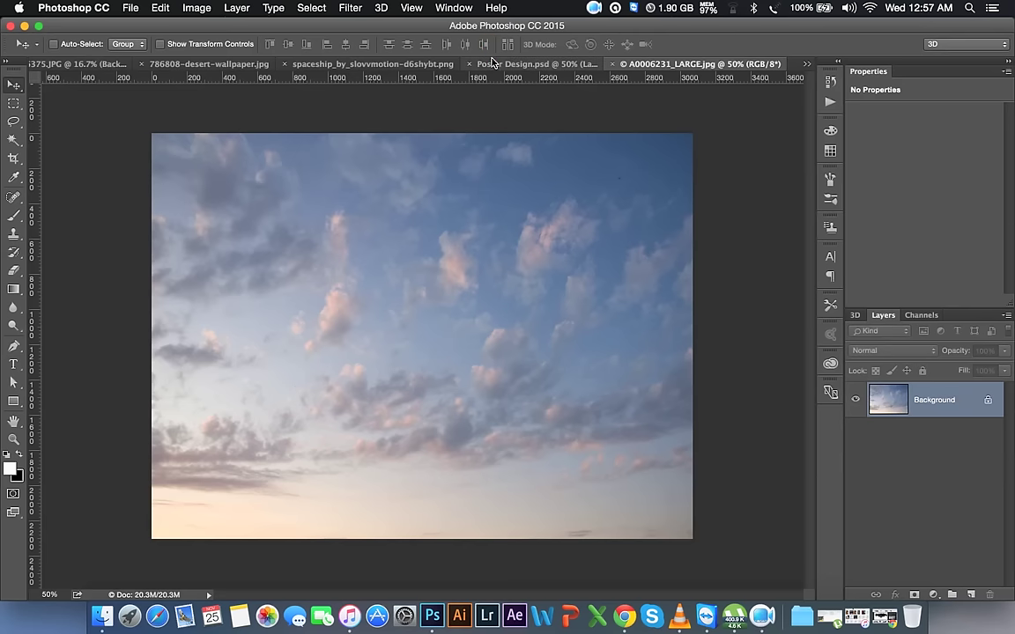
pyautogui.click(507, 65)
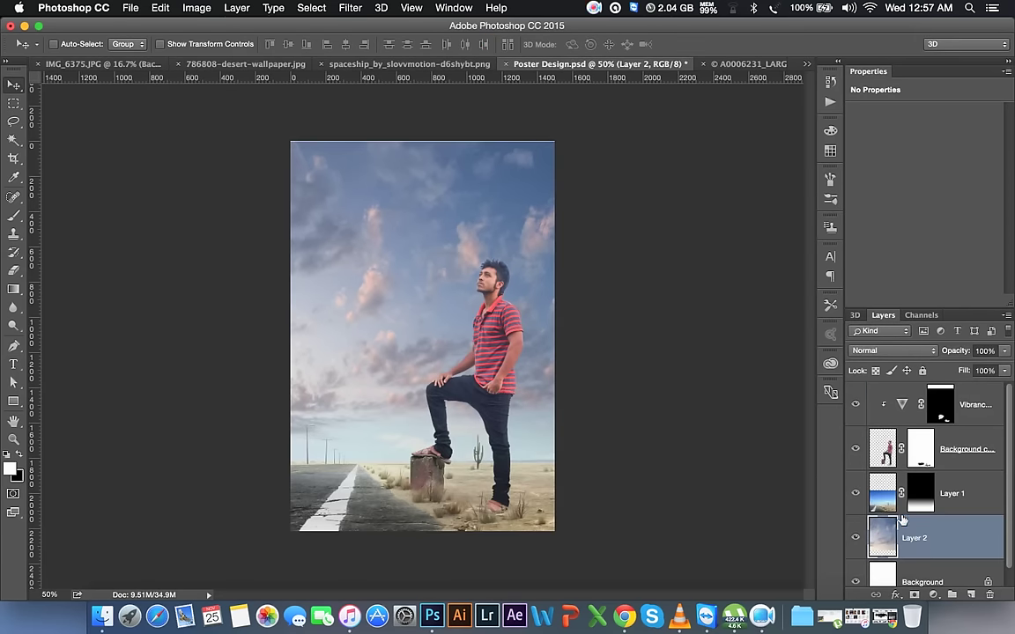
# - Lower sky Layer 2's opacity and ready a larger 23%-opacity brush on Layer 1's mask
pyautogui.moveTo(956, 351); pyautogui.dragTo(945, 350)
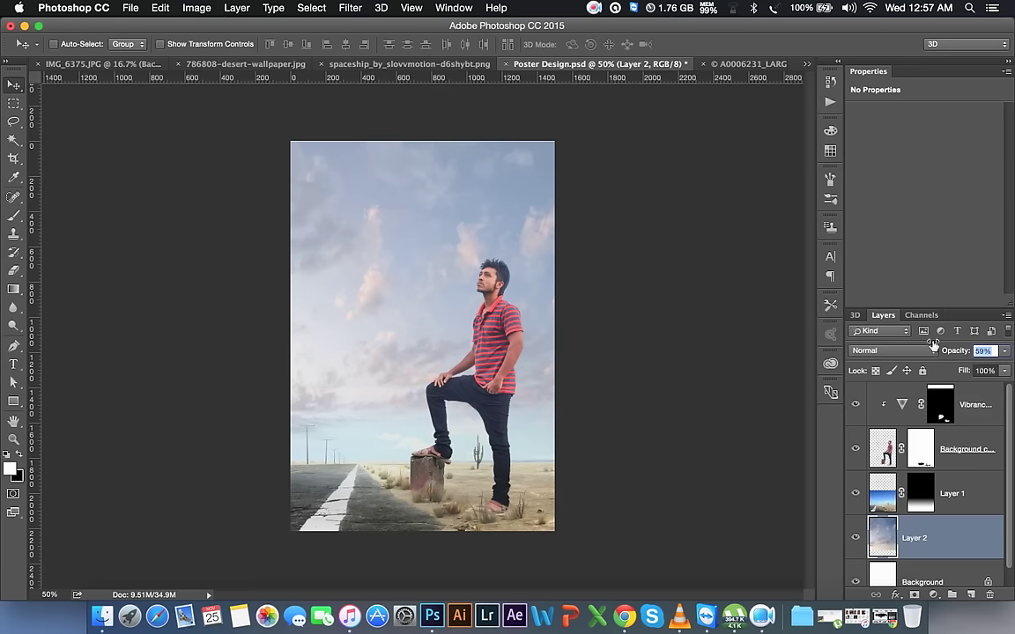
pyautogui.click(921, 493)
pyautogui.click(16, 216)
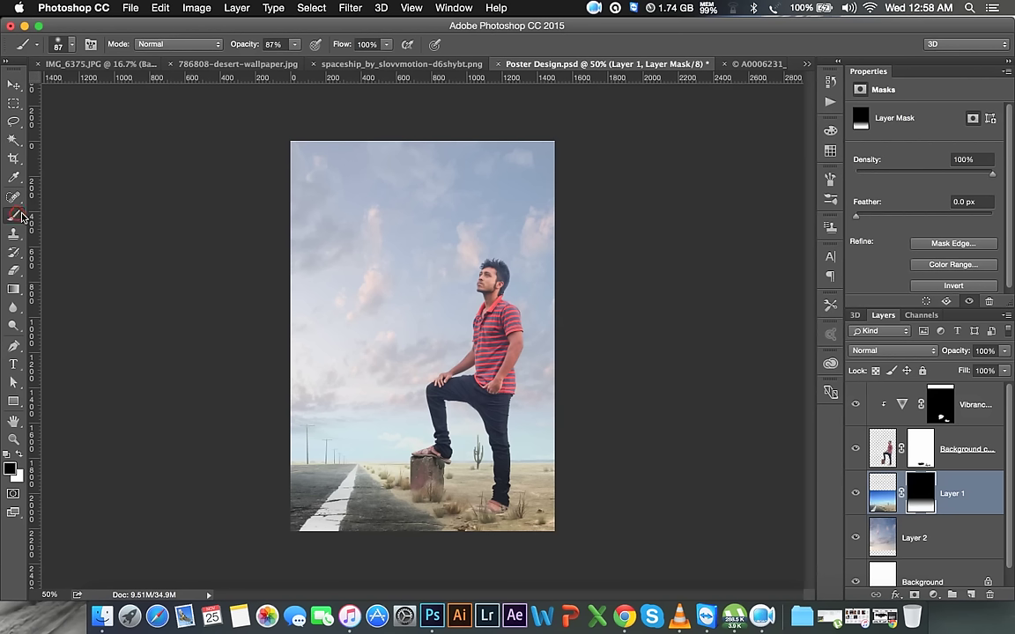
pyautogui.moveTo(258, 44); pyautogui.dragTo(251, 44)
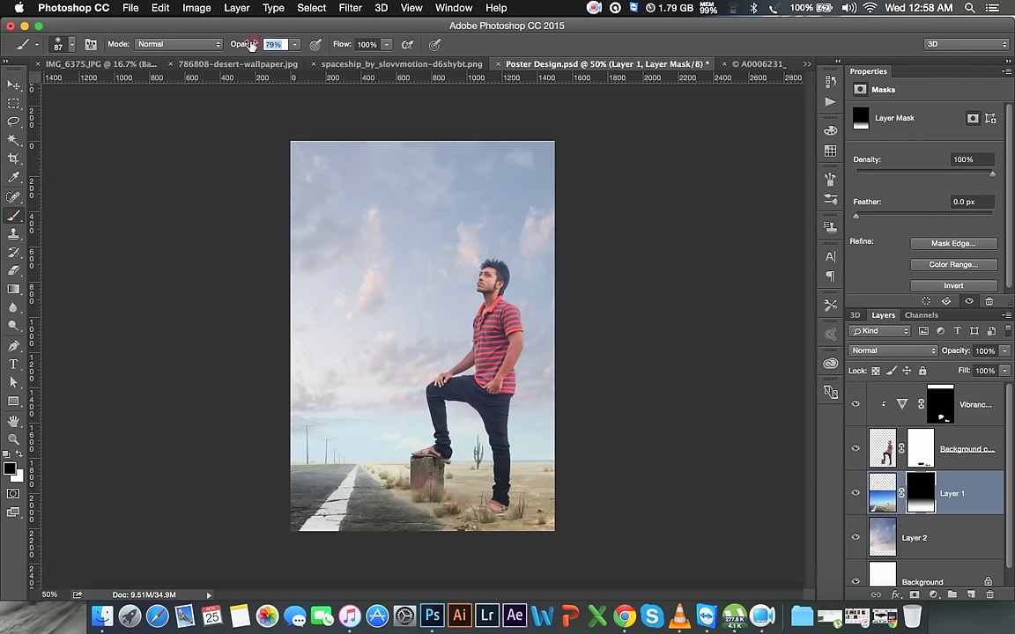
pyautogui.write('23')
pyautogui.press('Return')
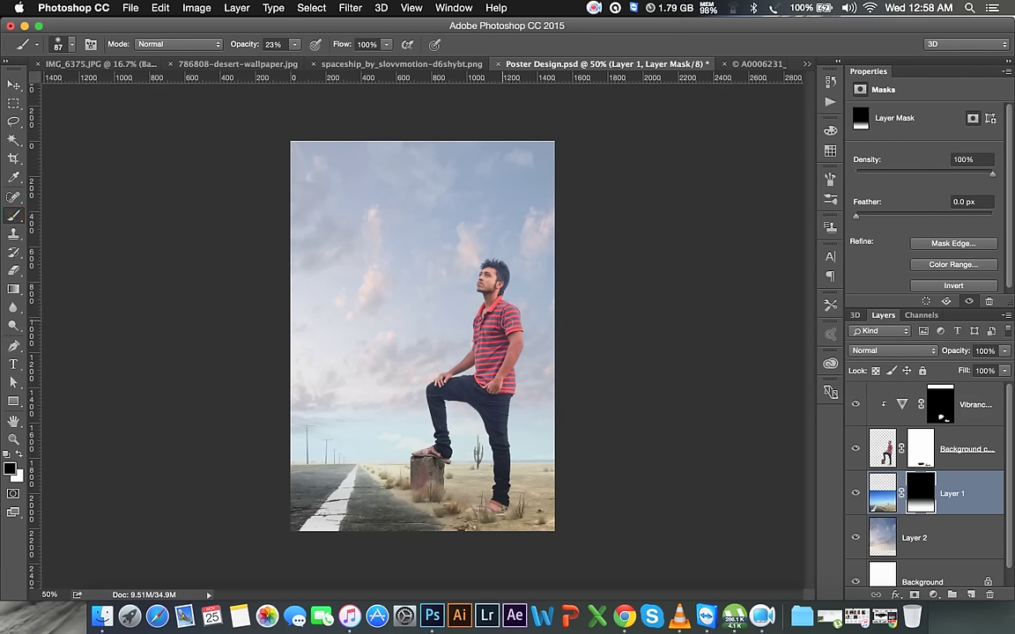
pyautogui.press(']')
pyautogui.press(']')
# - Softly blend Layer 1's mask behind the man's legs, road and horizon, then add empty Layer 3
pyautogui.moveTo(542, 459); pyautogui.dragTo(461, 455)
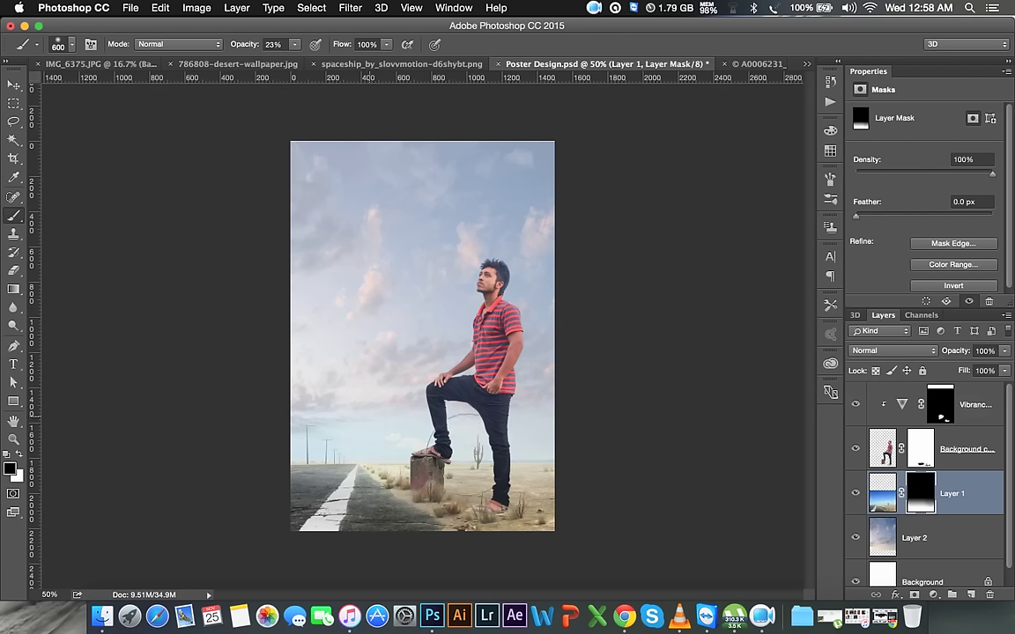
pyautogui.moveTo(390, 419)
pyautogui.mouseDown()
pyautogui.moveTo(368, 452)
pyautogui.moveTo(340, 432)
pyautogui.mouseUp()
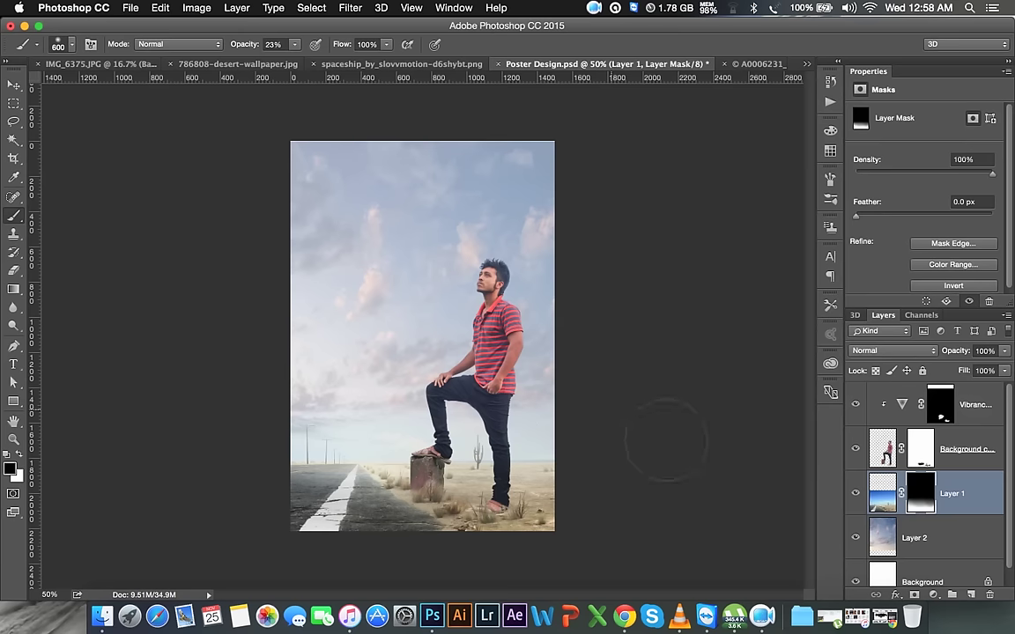
pyautogui.moveTo(528, 420); pyautogui.dragTo(341, 396)
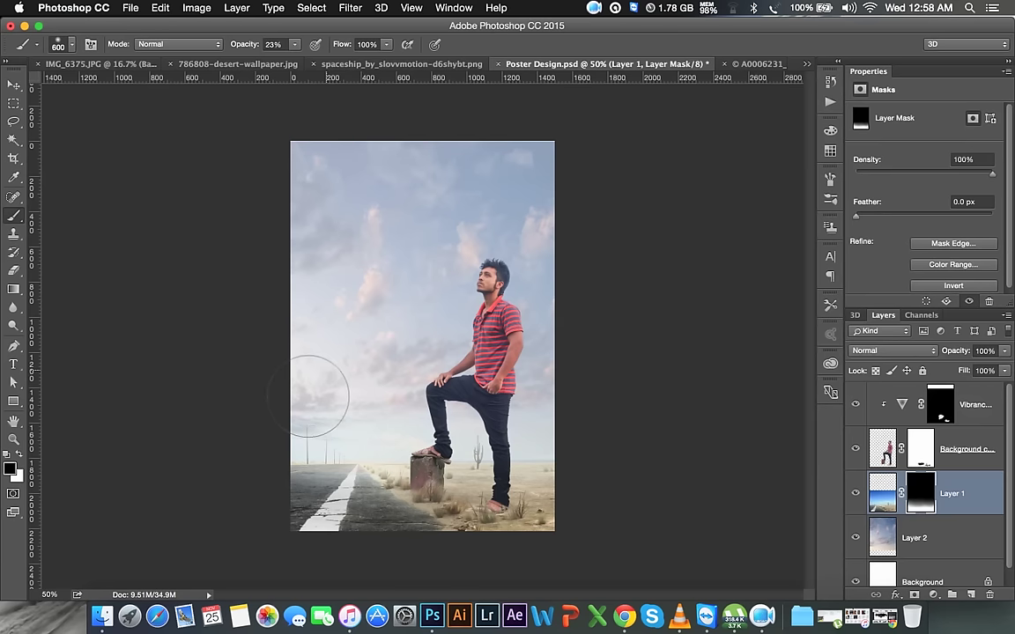
pyautogui.click(14, 84)
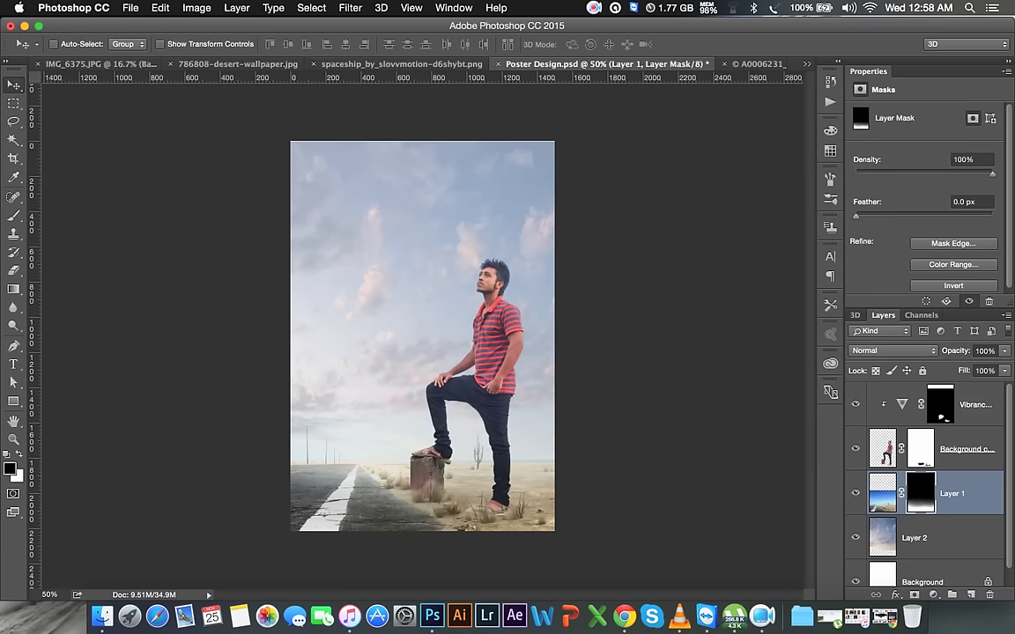
pyautogui.click(973, 596)
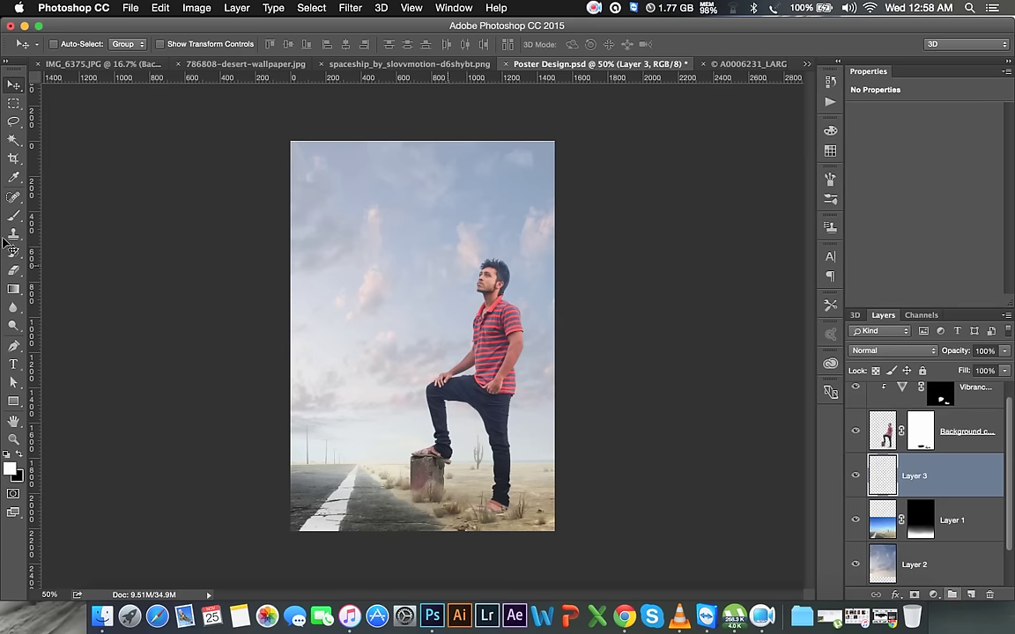
# - Load the 45 smoke brush preset at 316 px with about 99% opacity
pyautogui.click(13, 216)
pyautogui.rightClick(329, 272)
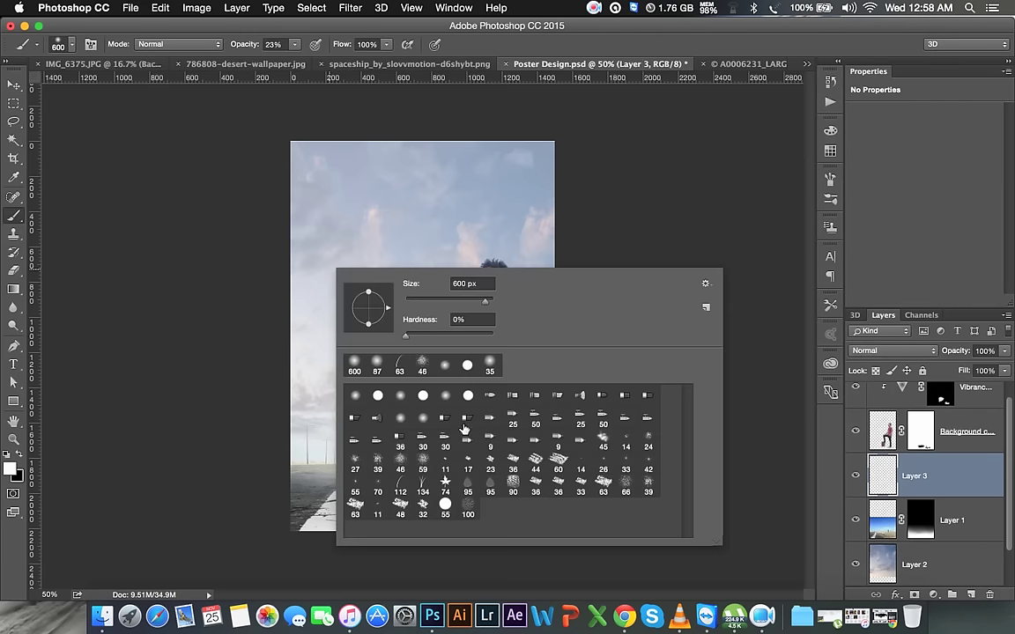
pyautogui.click(424, 508)
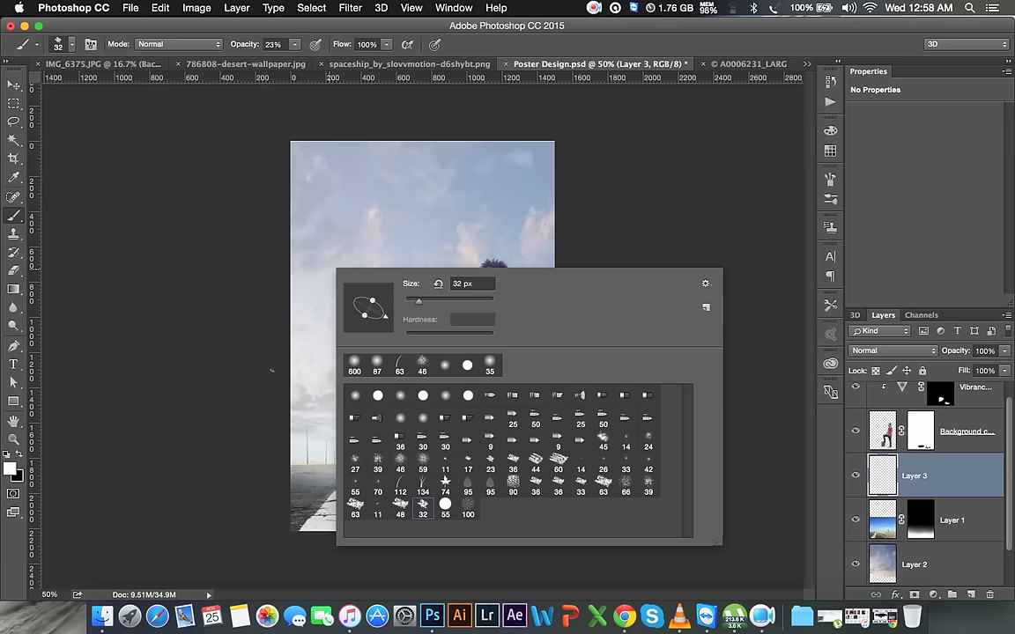
pyautogui.click(603, 439)
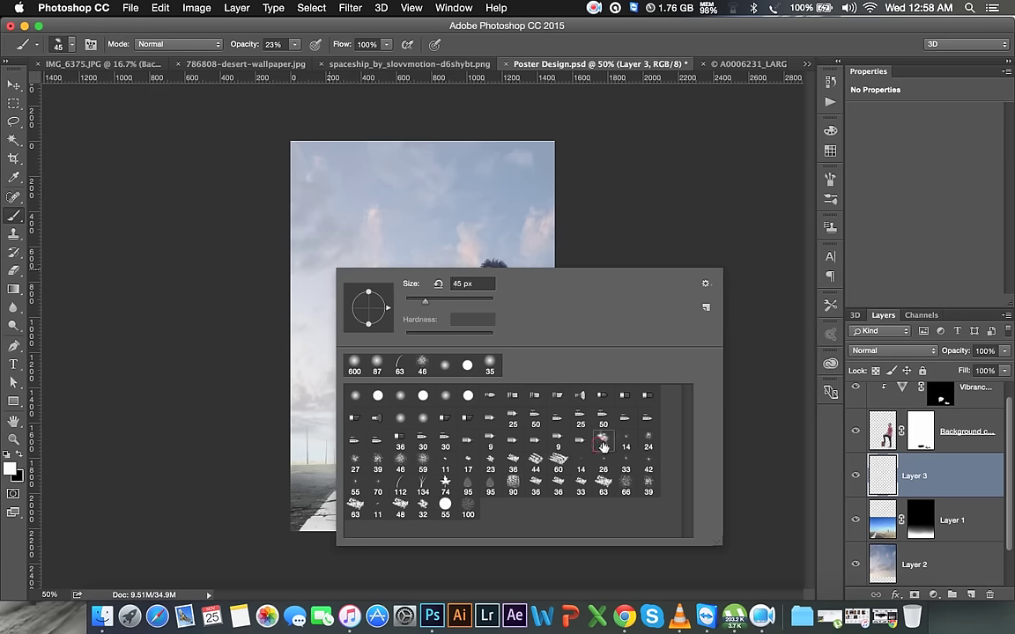
pyautogui.moveTo(456, 300); pyautogui.dragTo(477, 300)
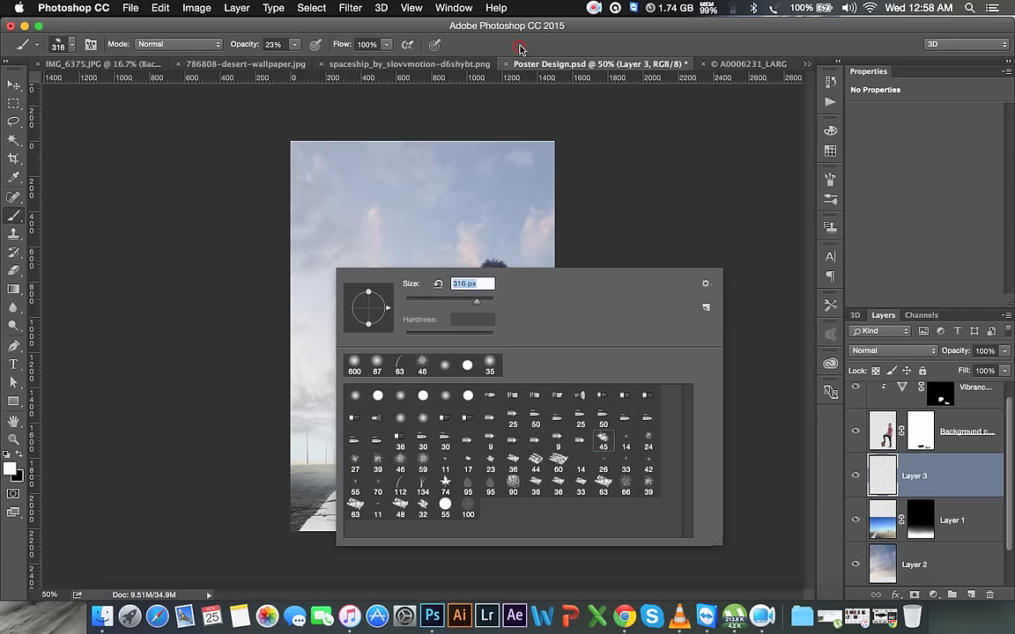
pyautogui.click(520, 51)
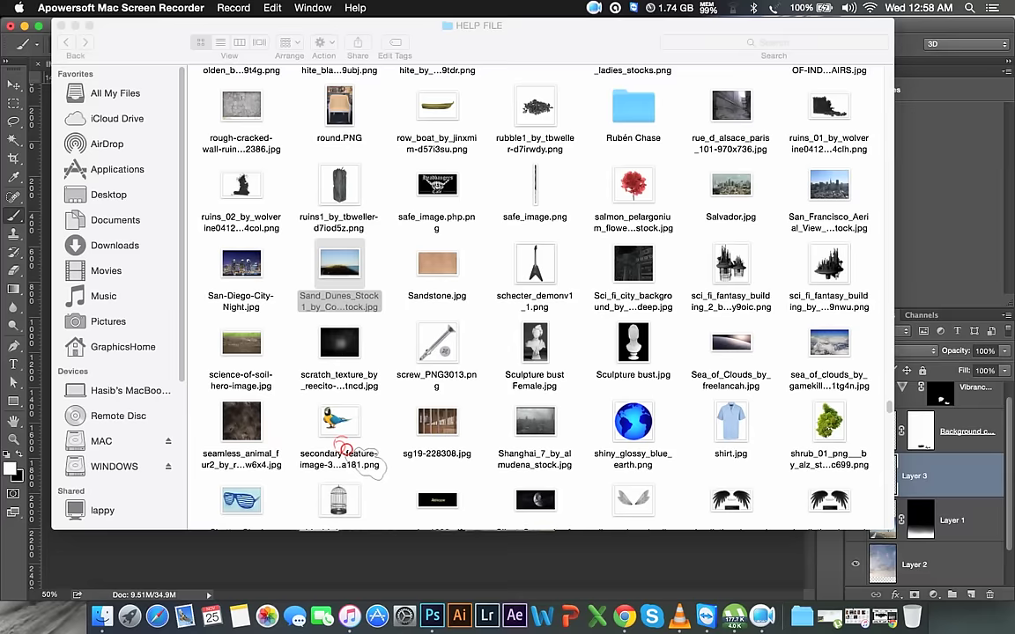
pyautogui.click(348, 454)
pyautogui.click(375, 564)
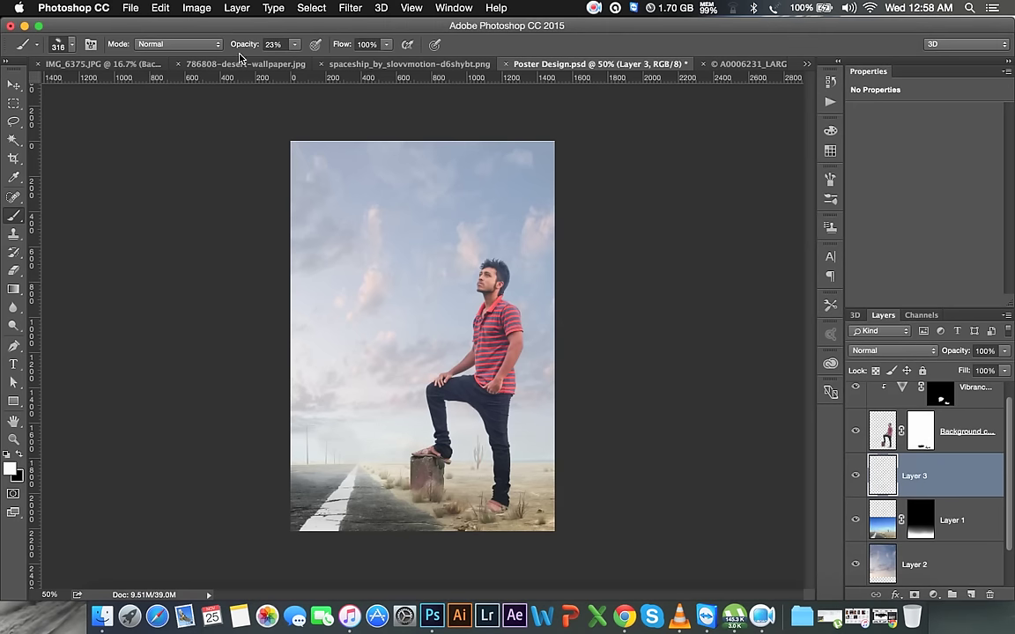
pyautogui.moveTo(242, 44); pyautogui.dragTo(315, 48)
# - Paint white smoke on Layer 3 along the horizon, road and around the post
pyautogui.moveTo(299, 436)
pyautogui.mouseDown()
pyautogui.moveTo(423, 432)
pyautogui.moveTo(366, 396)
pyautogui.mouseUp()
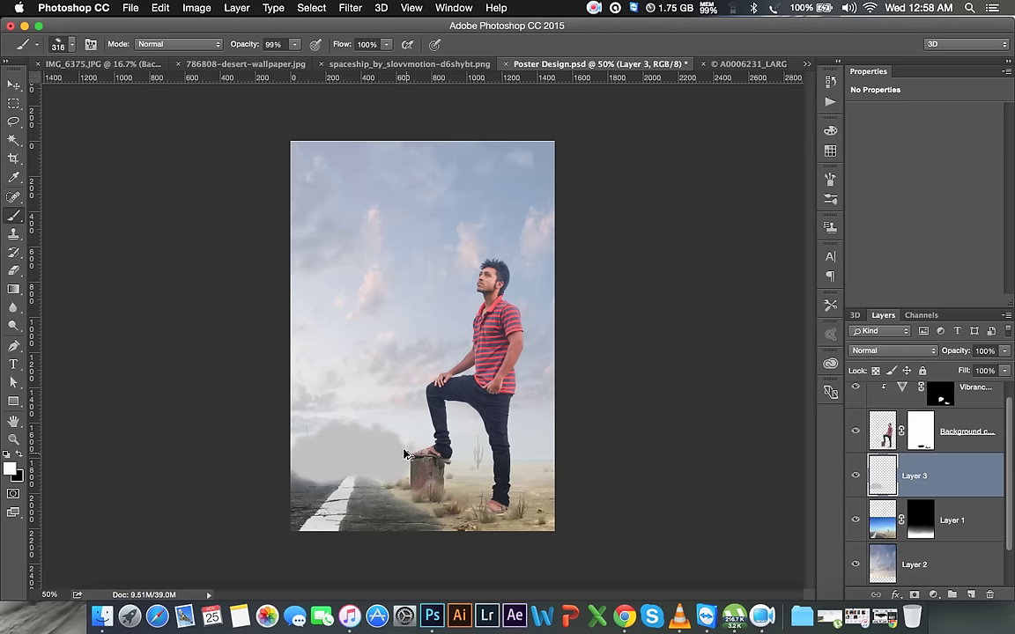
pyautogui.hotkey('ctrl', 'z')
pyautogui.moveTo(299, 423); pyautogui.dragTo(366, 456)
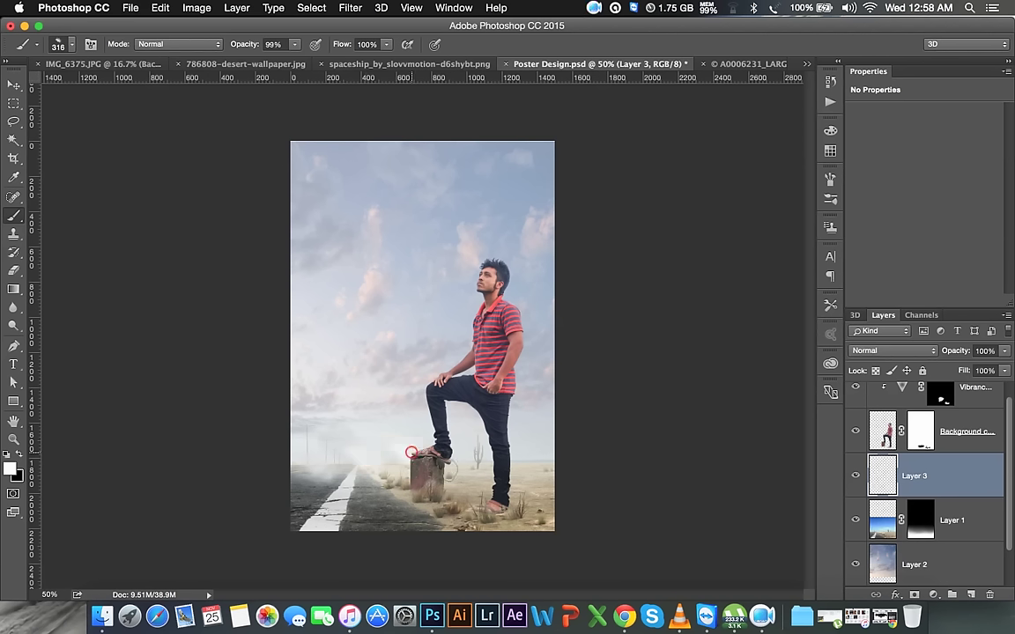
pyautogui.moveTo(442, 453); pyautogui.dragTo(548, 453)
pyautogui.moveTo(348, 476)
pyautogui.mouseDown()
pyautogui.moveTo(465, 466)
pyautogui.moveTo(578, 482)
pyautogui.moveTo(483, 464)
pyautogui.moveTo(438, 432)
pyautogui.mouseUp()
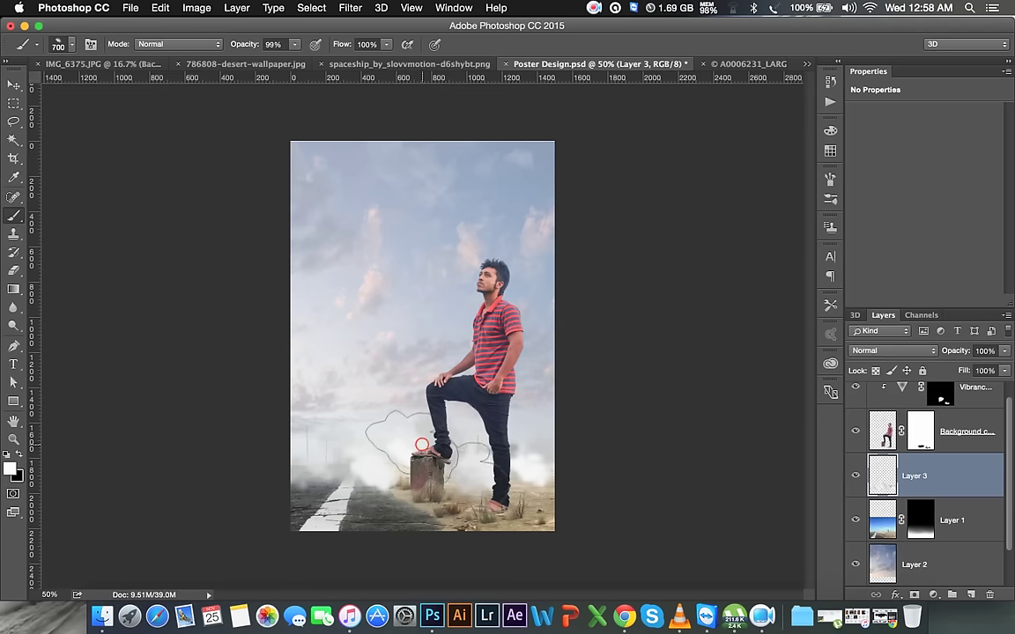
pyautogui.press(']')
pyautogui.press(']')
pyautogui.press(']')
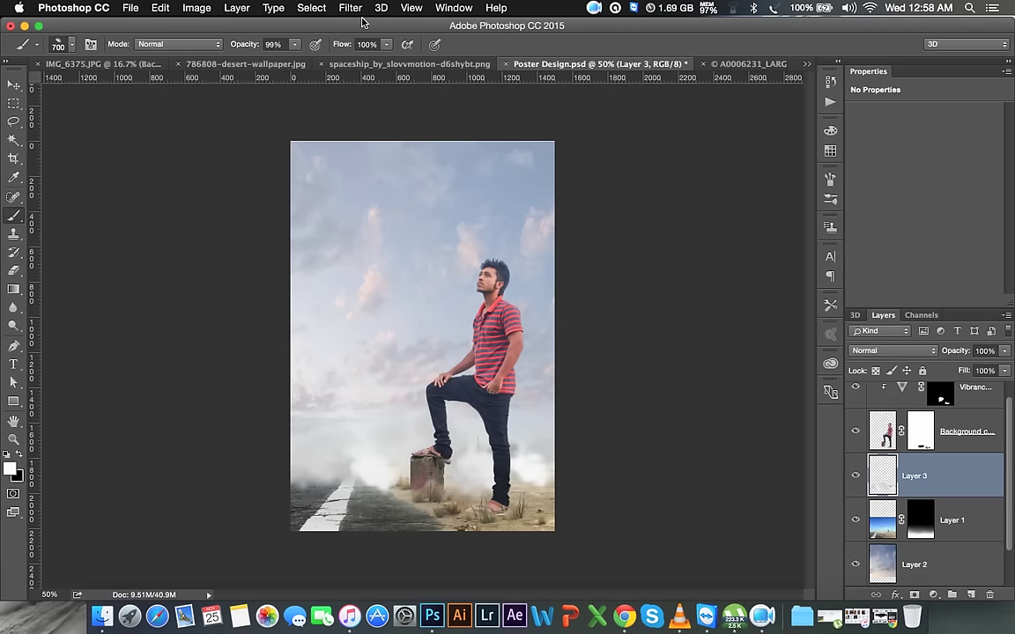
pyautogui.click(350, 9)
pyautogui.moveTo(357, 175)
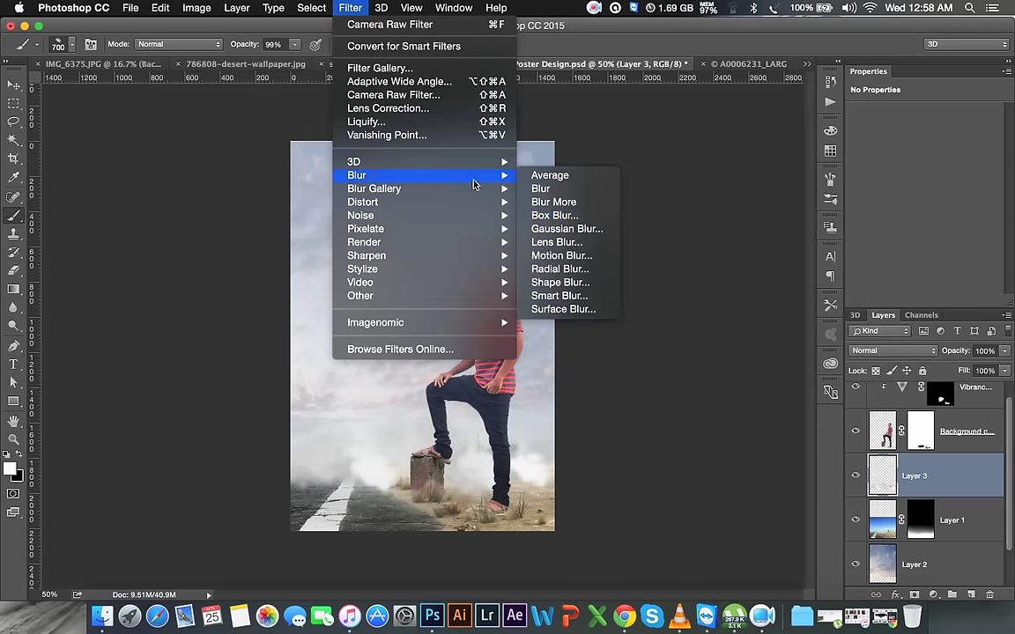
# - Gaussian-blur the smoke at radius 85.4 and drop Layer 3 to 58% opacity
pyautogui.click(571, 226)
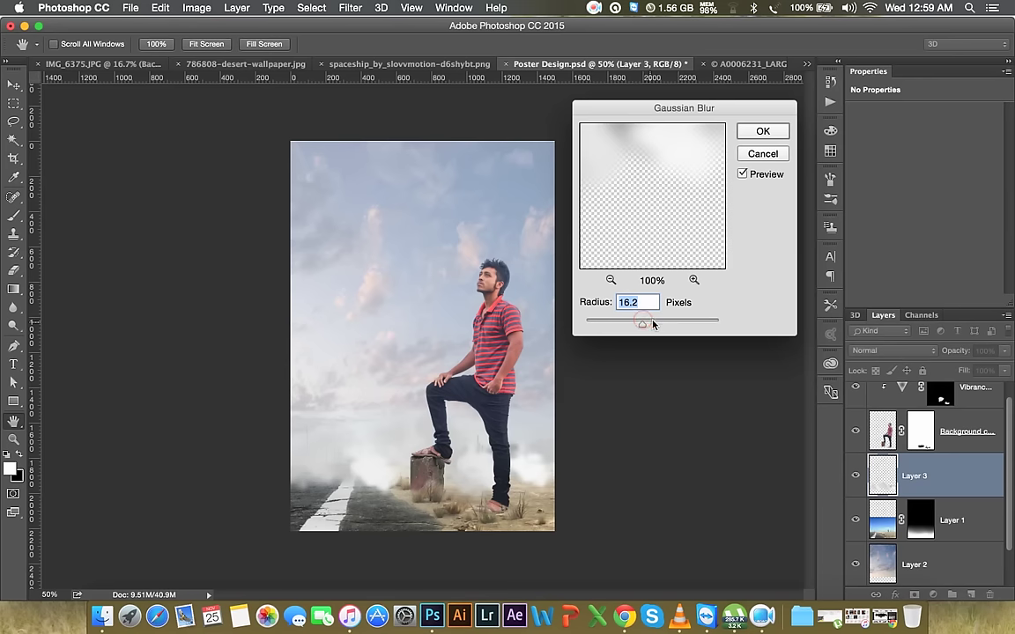
pyautogui.moveTo(657, 327); pyautogui.dragTo(663, 329)
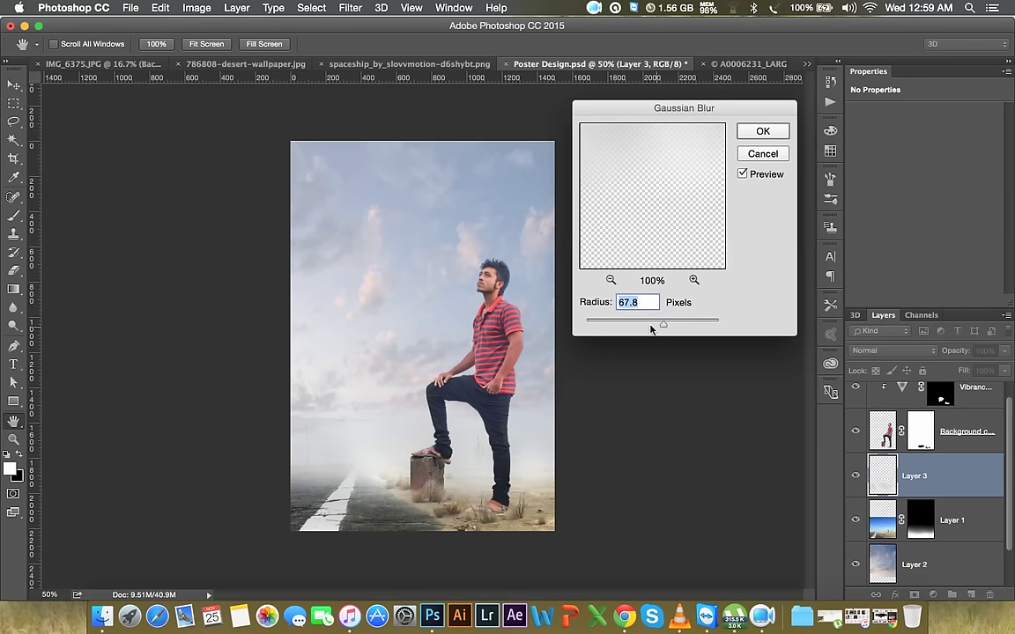
pyautogui.moveTo(662, 325); pyautogui.dragTo(670, 328)
pyautogui.click(763, 132)
pyautogui.moveTo(952, 354); pyautogui.dragTo(941, 348)
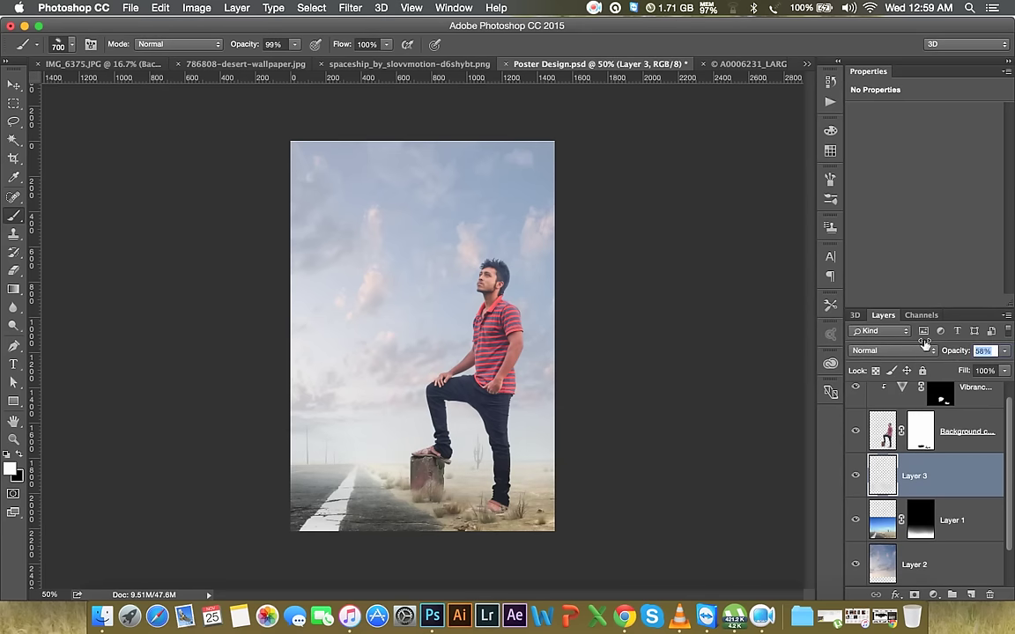
# - Paint extra fog along the road's base, enlarging the cloud brush to 1400
pyautogui.moveTo(379, 503); pyautogui.dragTo(454, 515)
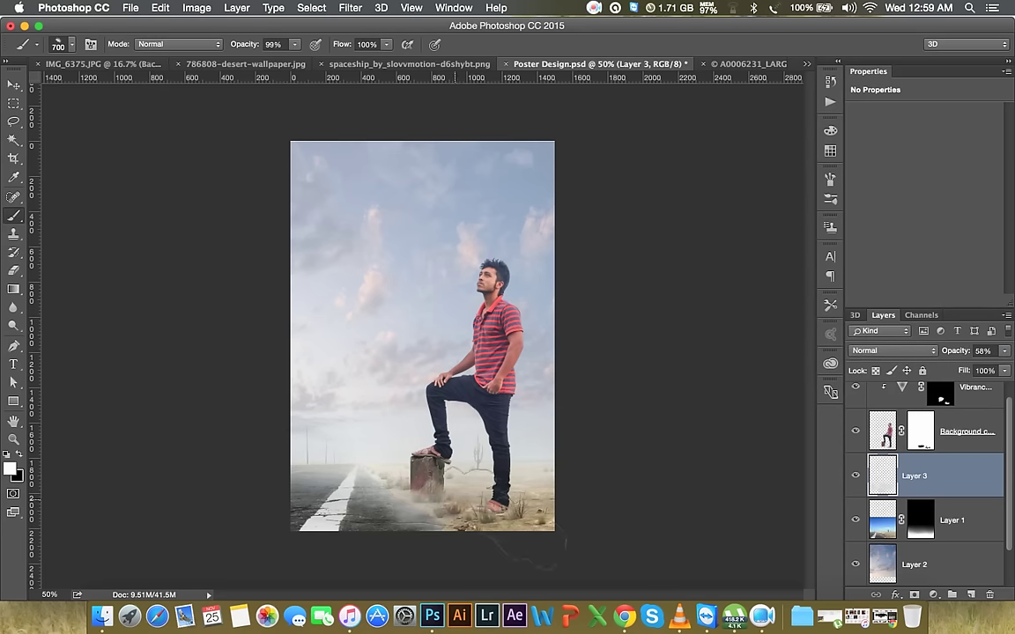
pyautogui.moveTo(584, 509); pyautogui.dragTo(287, 517)
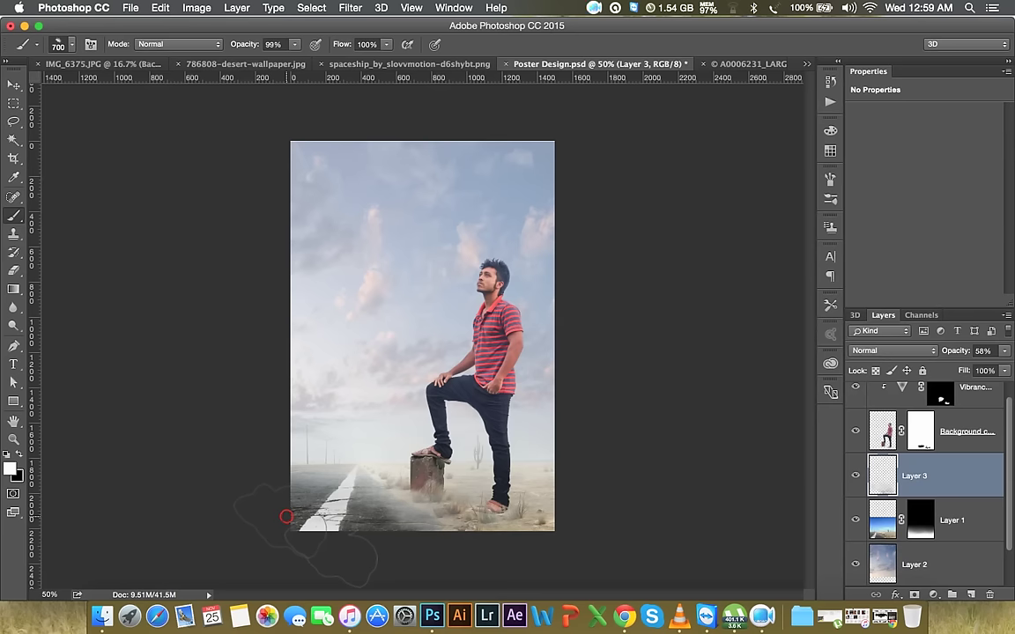
pyautogui.press(']')
pyautogui.press(']')
pyautogui.press(']')
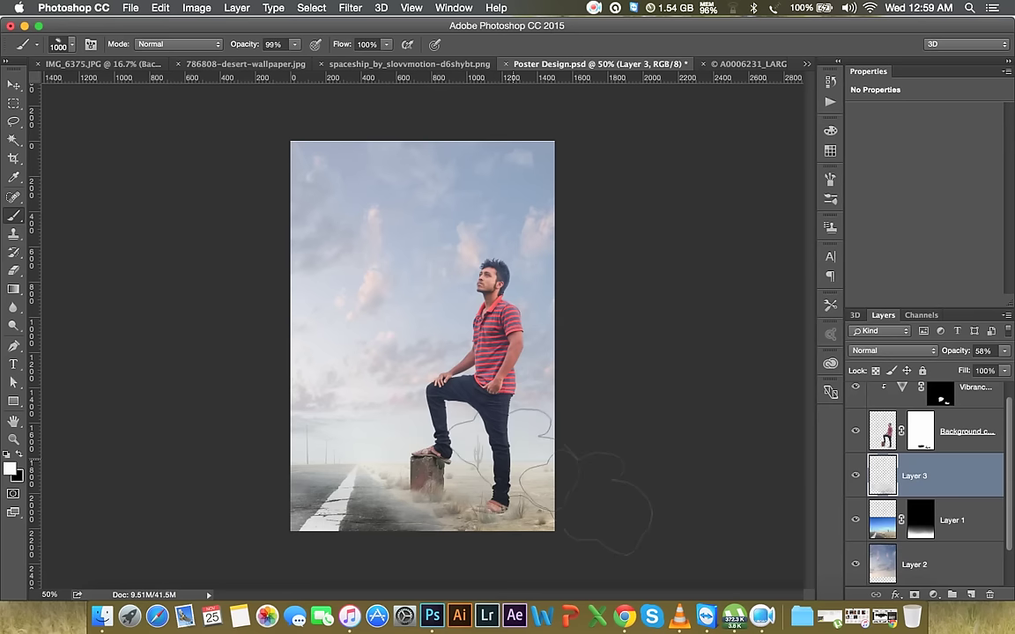
pyautogui.press(']')
pyautogui.press(']')
pyautogui.press(']')
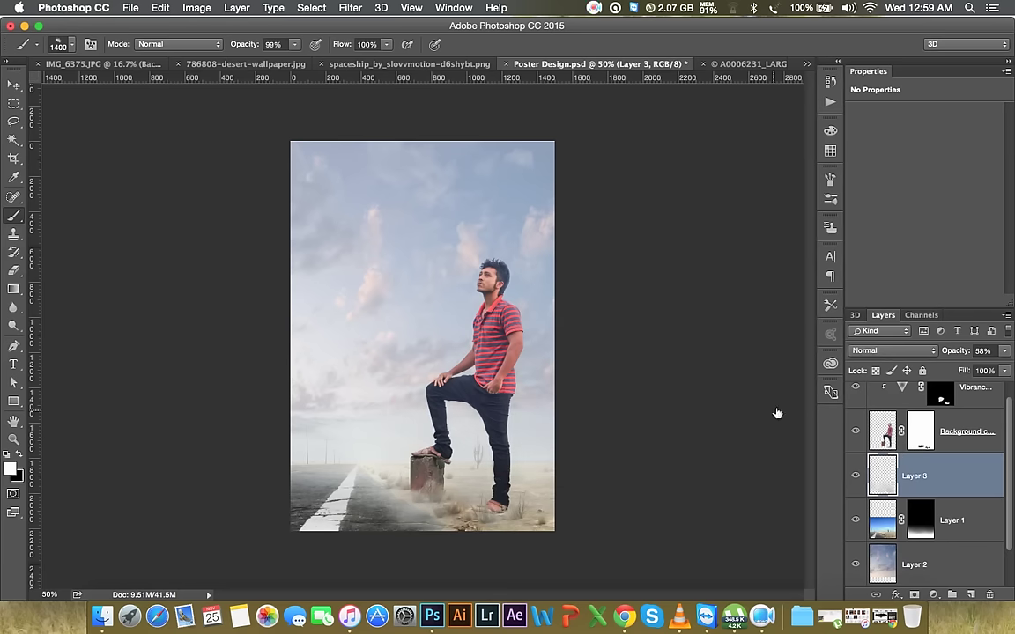
pyautogui.click(350, 7)
# - Add Layer 4 above Vibrance 1, paint white haze over the legs and road, and Gaussian-blur it
pyautogui.click(370, 27)
pyautogui.click(976, 421)
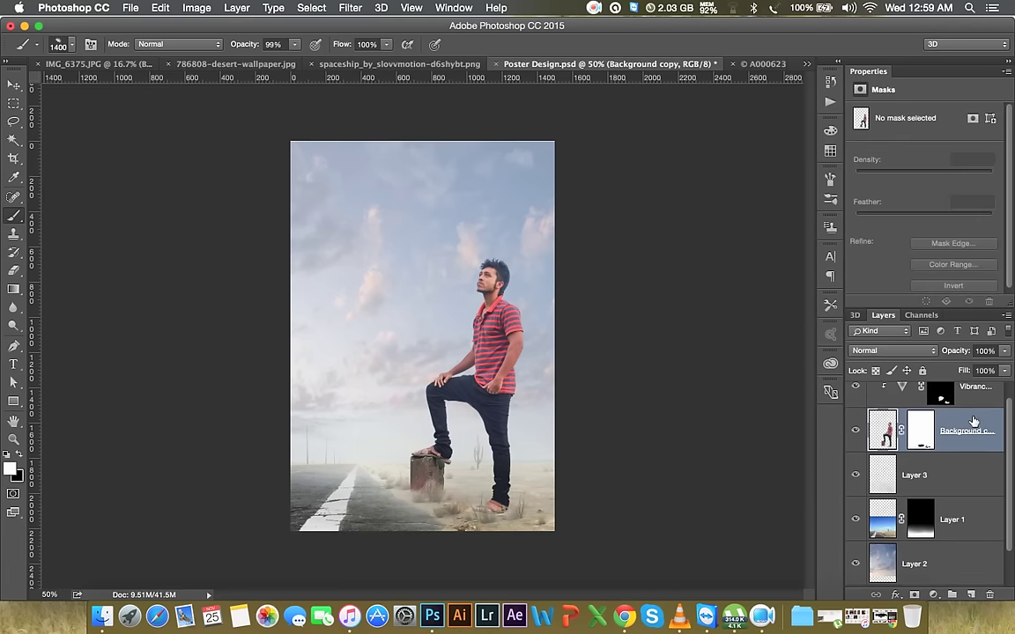
pyautogui.click(981, 406)
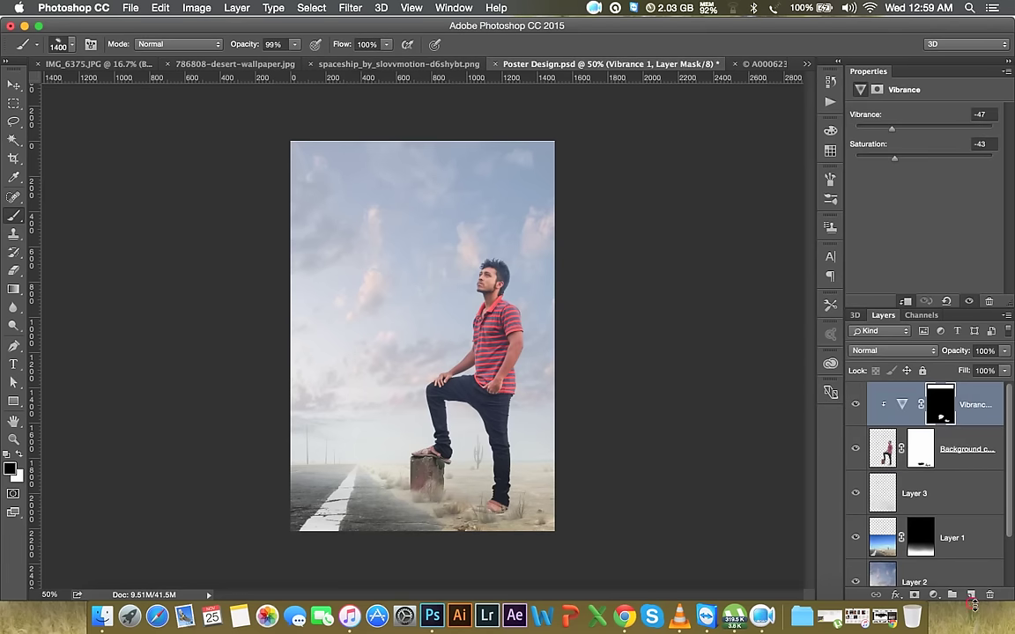
pyautogui.click(971, 596)
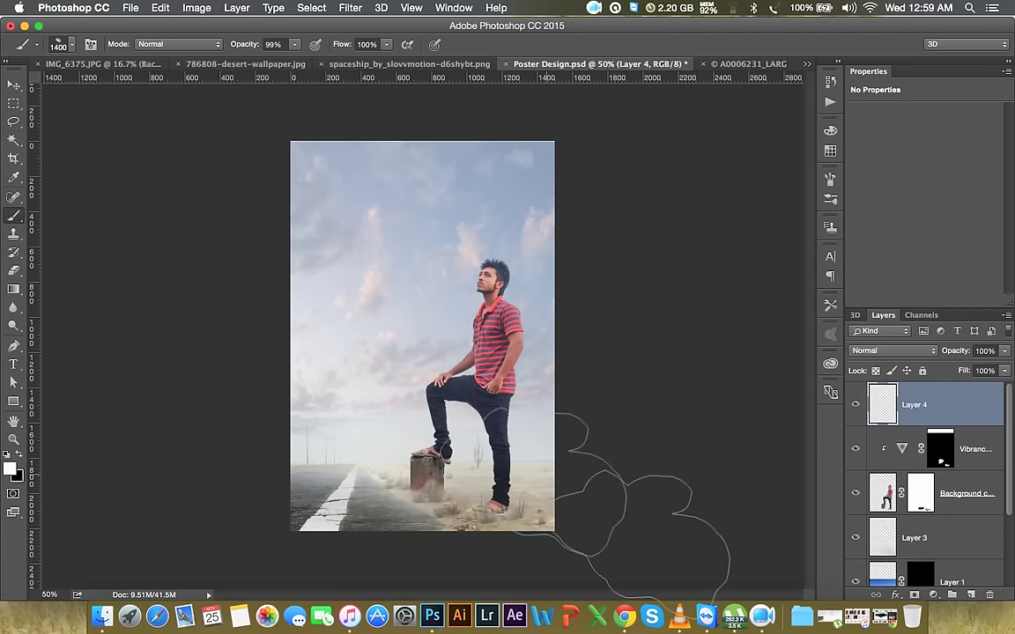
pyautogui.click(507, 467)
pyautogui.moveTo(370, 475); pyautogui.dragTo(405, 317)
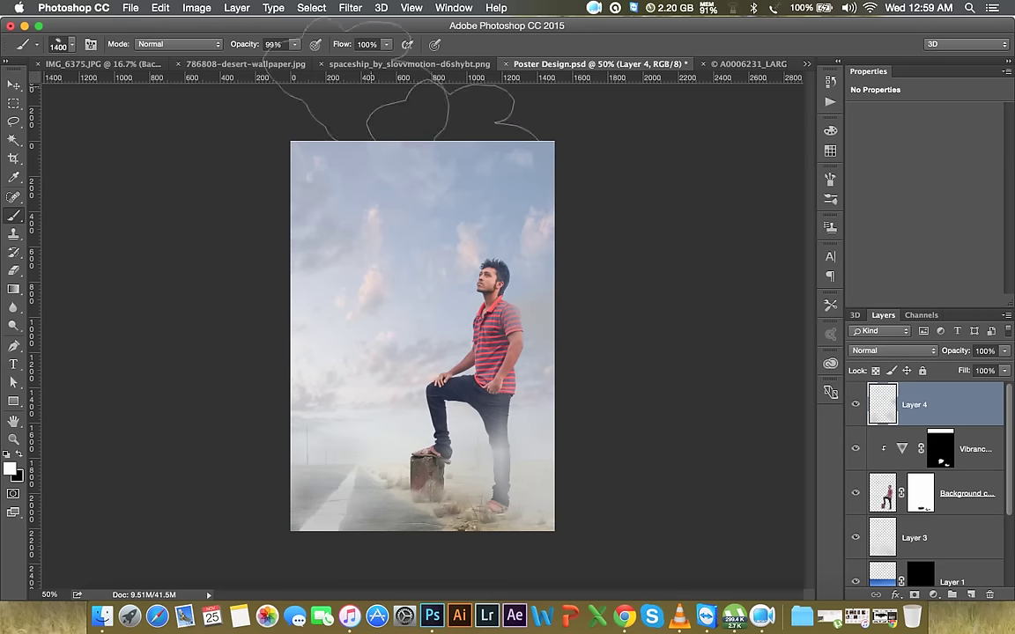
pyautogui.click(345, 13)
pyautogui.click(357, 27)
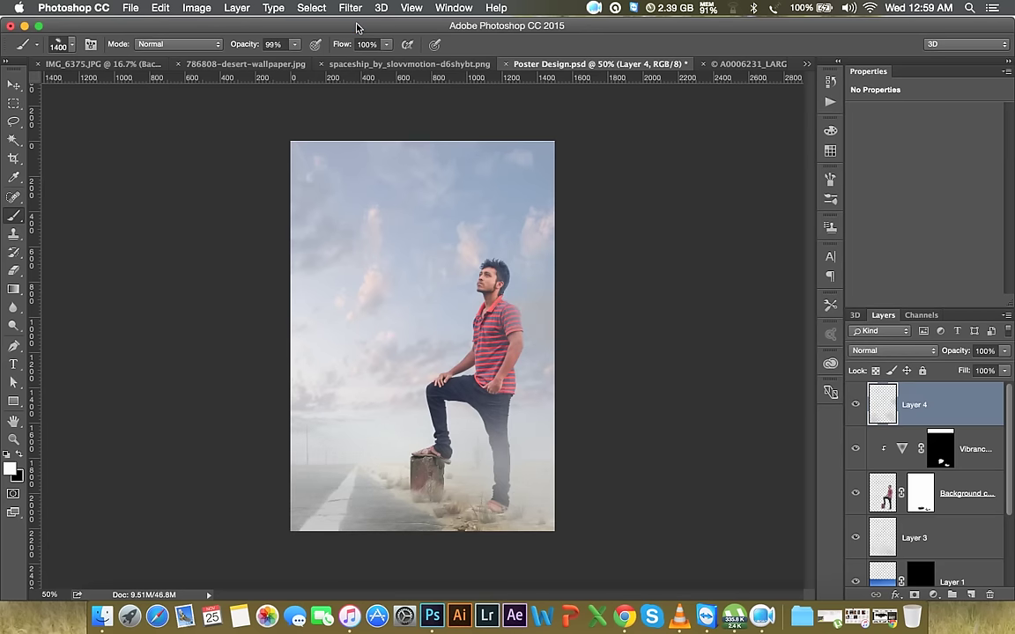
# - Set up the Eraser with a soft textured tip at 153 px, enlarged to 900
pyautogui.click(14, 271)
pyautogui.rightClick(393, 264)
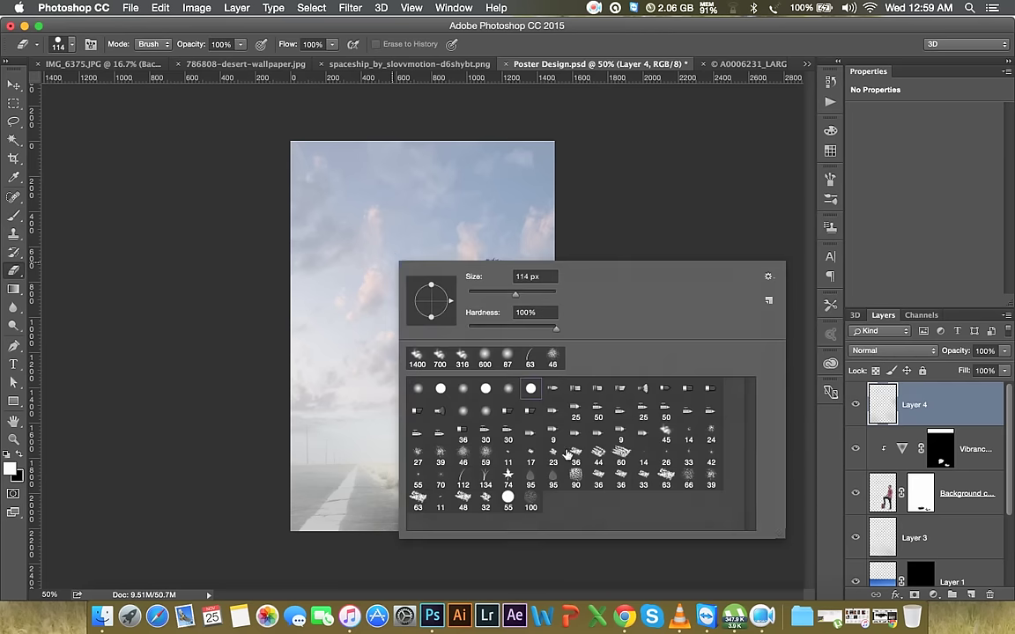
pyautogui.click(666, 433)
pyautogui.moveTo(503, 293); pyautogui.dragTo(524, 293)
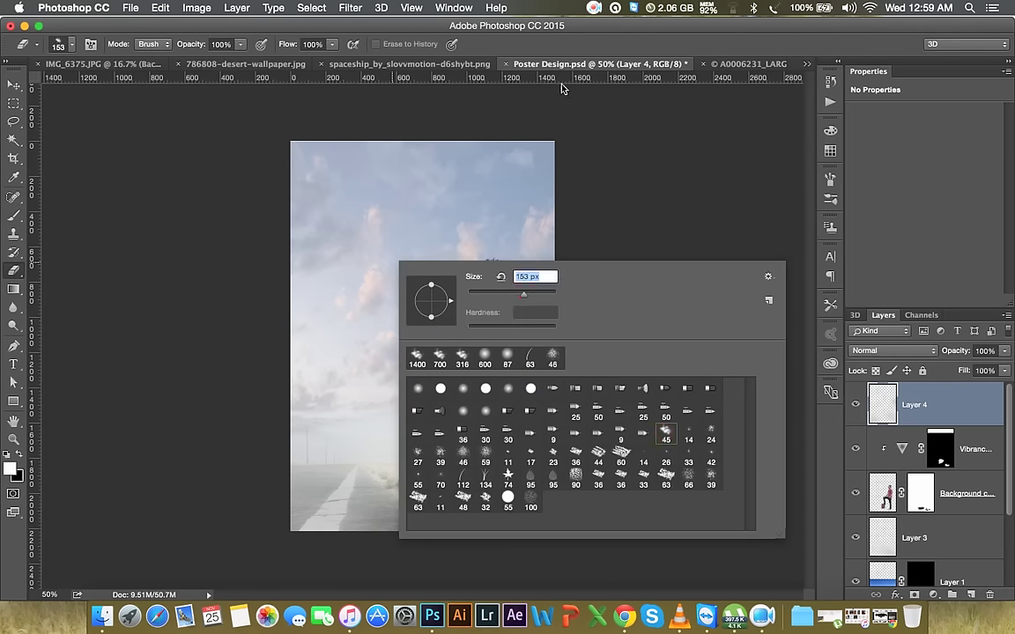
pyautogui.click(570, 32)
pyautogui.press(']')
pyautogui.press(']')
pyautogui.press(']')
pyautogui.press(']')
pyautogui.press(']')
pyautogui.press(']')
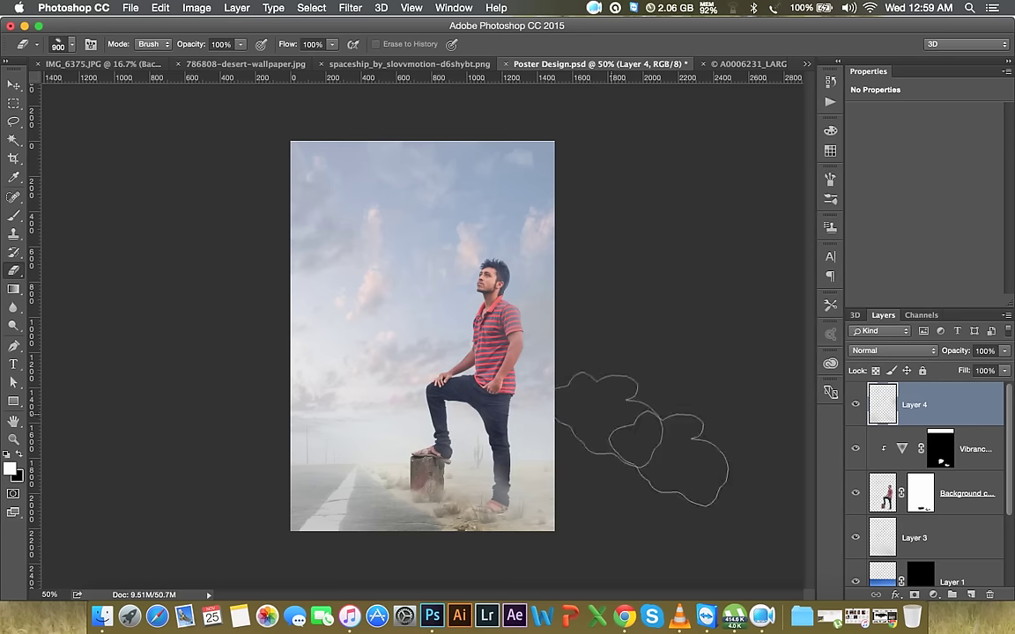
# - Dab fog near the man's feet, undo it, and shrink the brush to 300
pyautogui.click(13, 216)
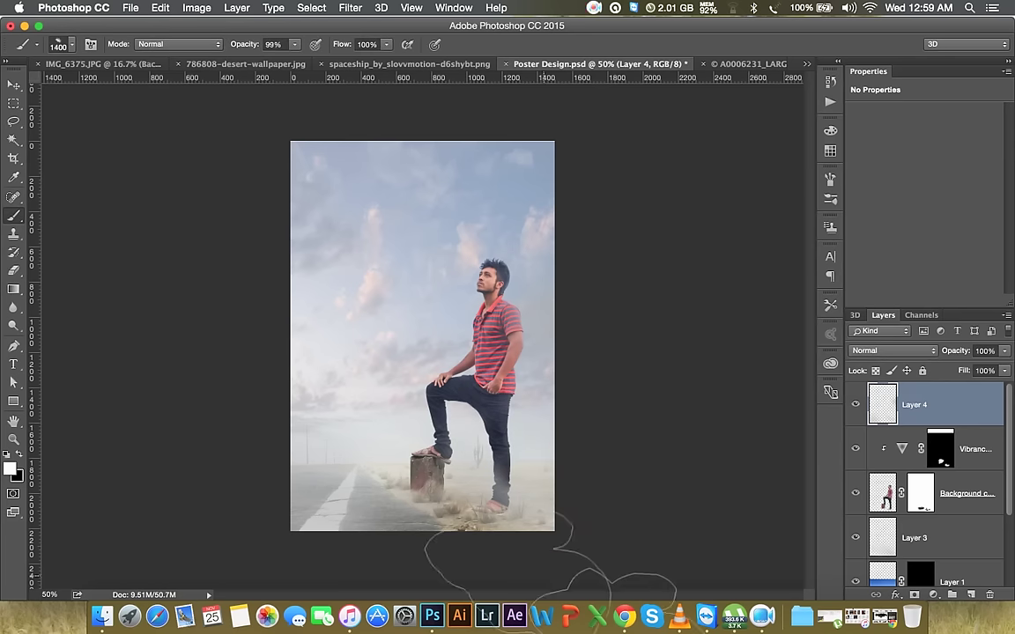
pyautogui.click(520, 573)
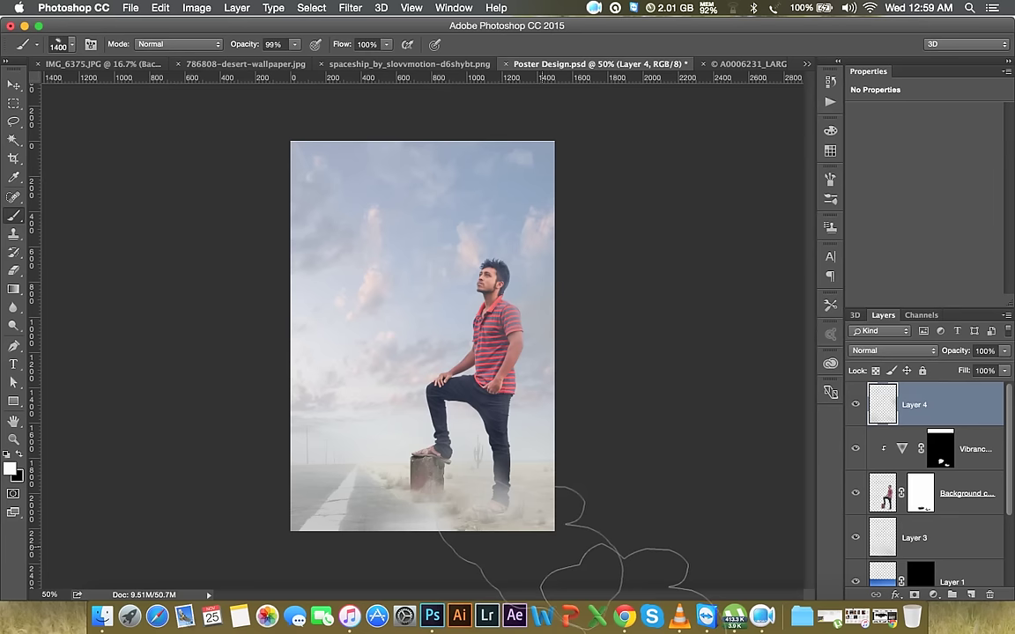
pyautogui.hotkey('ctrl', 'z')
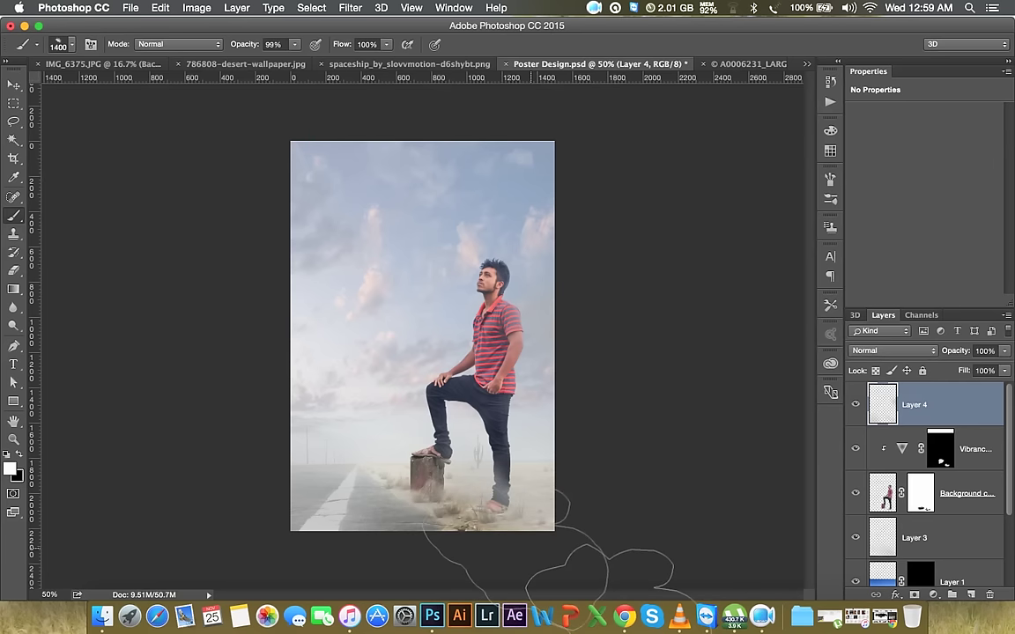
pyautogui.press('[')
pyautogui.press('[')
pyautogui.press('[')
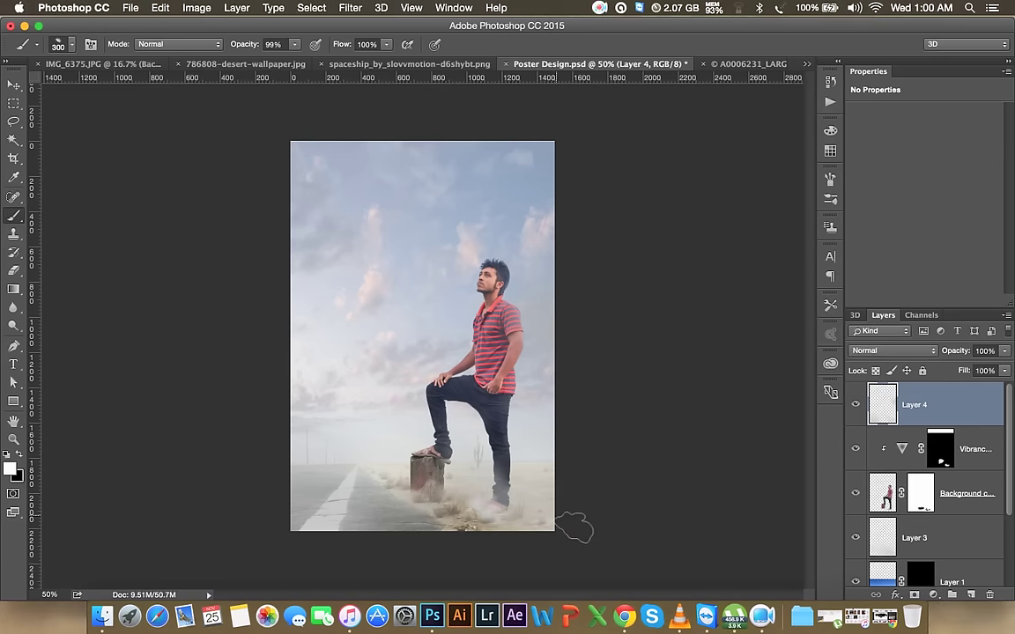
pyautogui.click(350, 7)
pyautogui.click(360, 32)
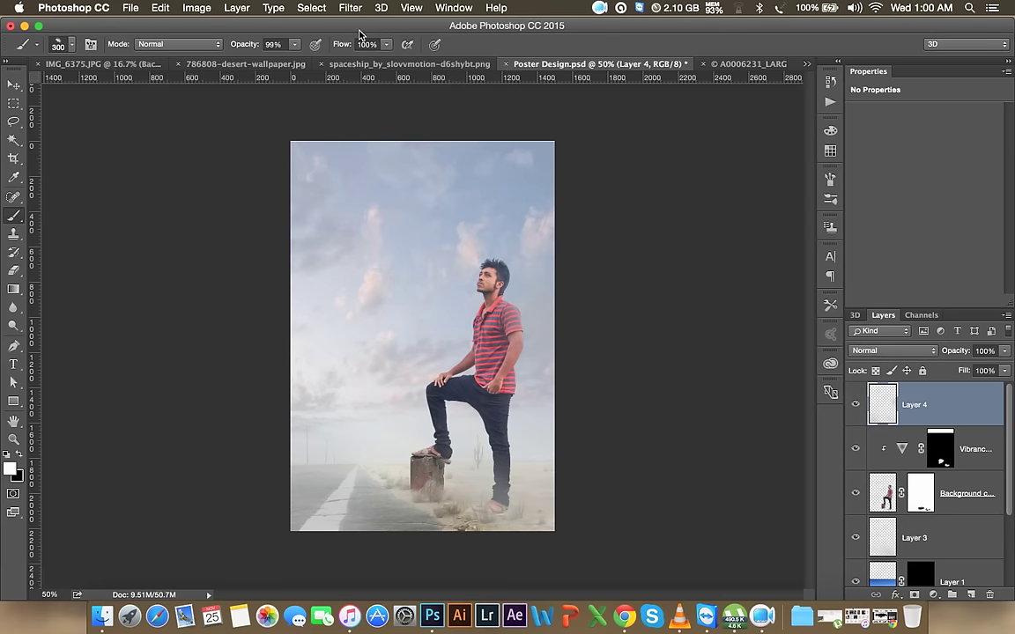
# - Drag the spaceship PNG into the poster's upper left as a new layer
pyautogui.press('v')
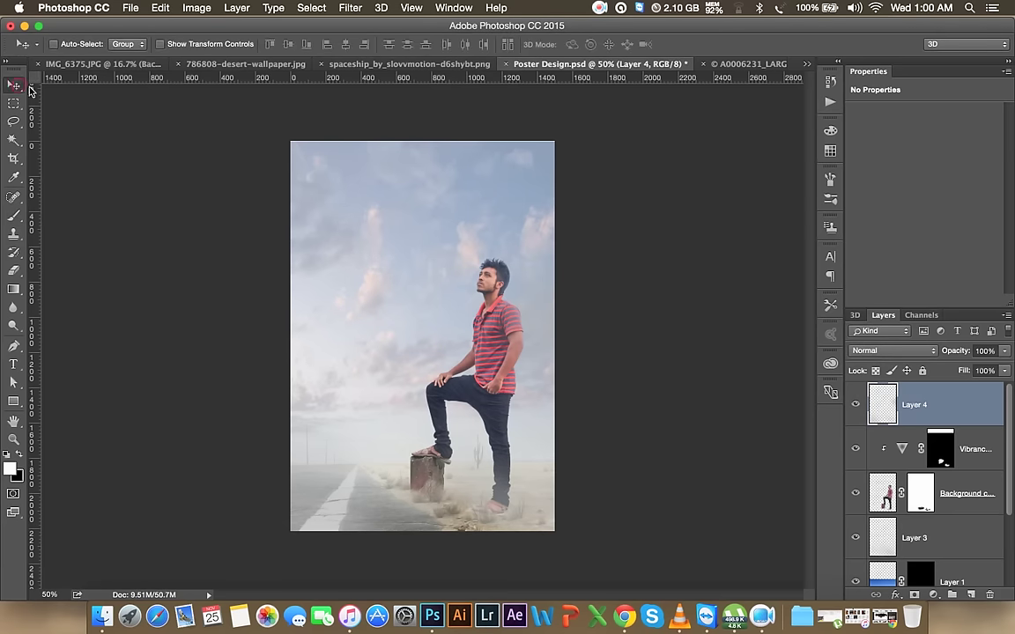
pyautogui.click(409, 67)
pyautogui.moveTo(401, 284); pyautogui.dragTo(611, 67)
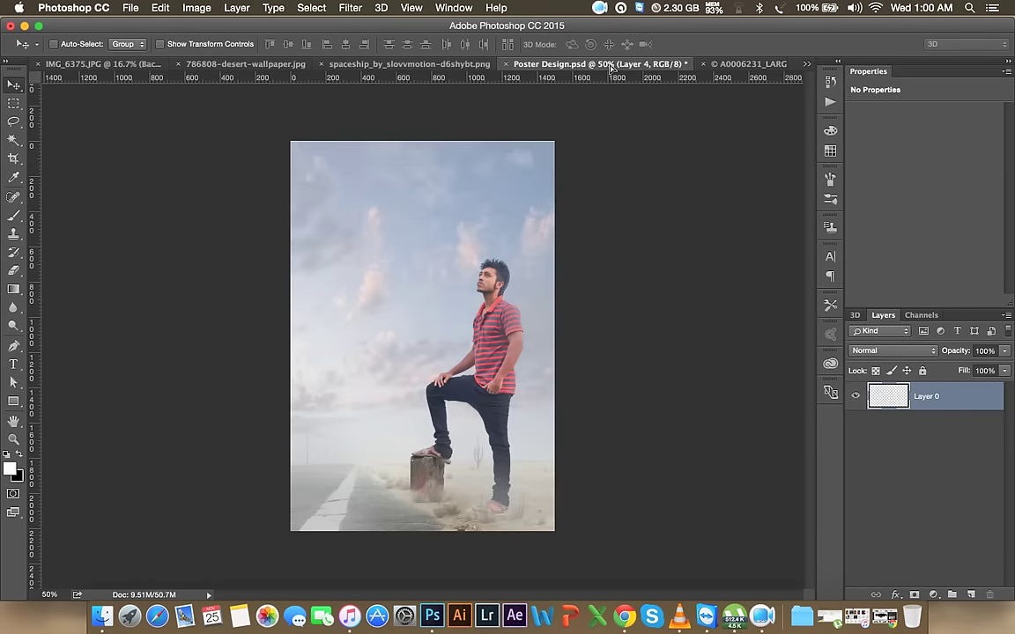
pyautogui.moveTo(420, 297)
pyautogui.mouseDown()
pyautogui.moveTo(406, 246)
pyautogui.moveTo(333, 230)
pyautogui.moveTo(299, 209)
pyautogui.moveTo(309, 209)
pyautogui.mouseUp()
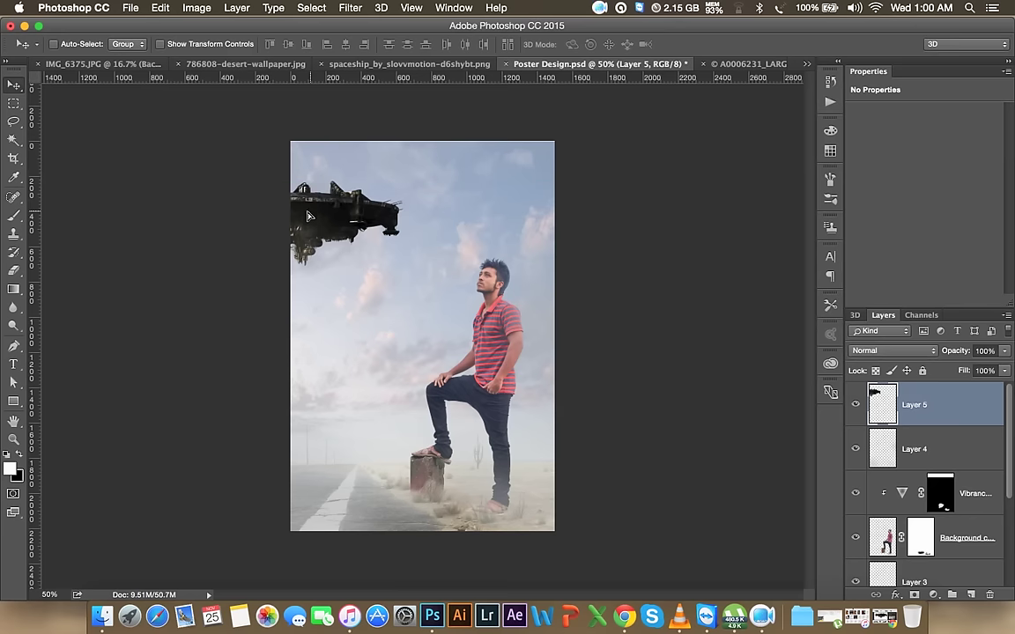
# - Close the desert wallpaper, the man's photo (saved as IMG_6375.psd) and the sky image
pyautogui.click(221, 63)
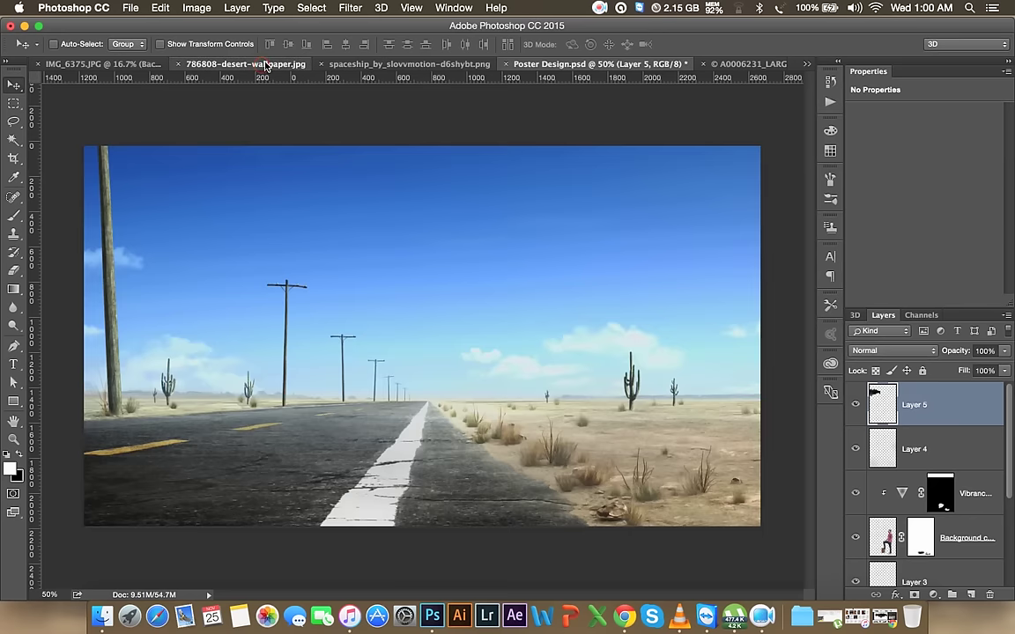
pyautogui.click(173, 64)
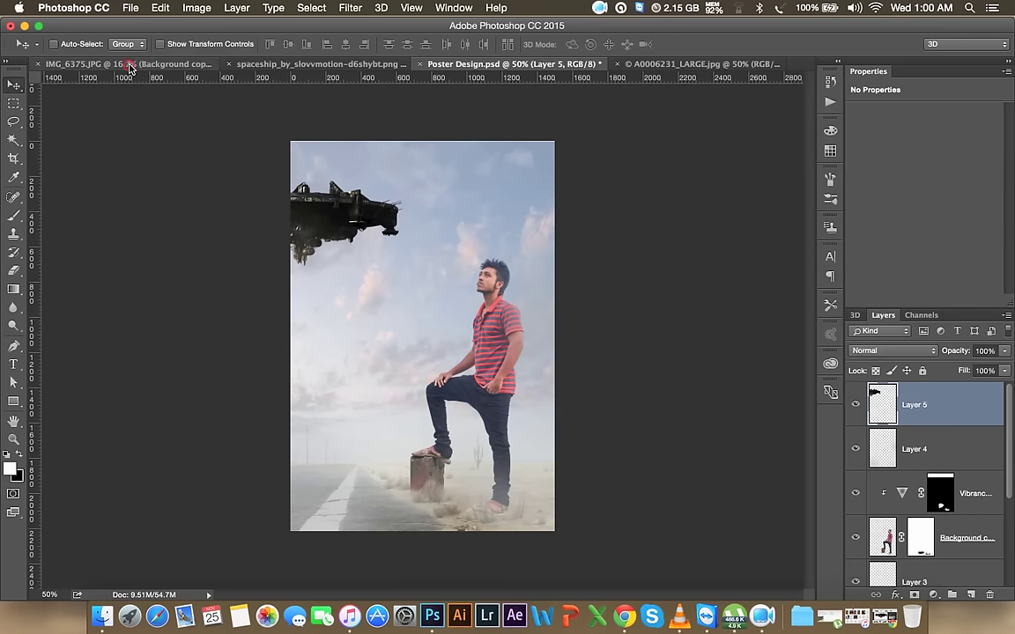
pyautogui.click(132, 64)
pyautogui.click(40, 64)
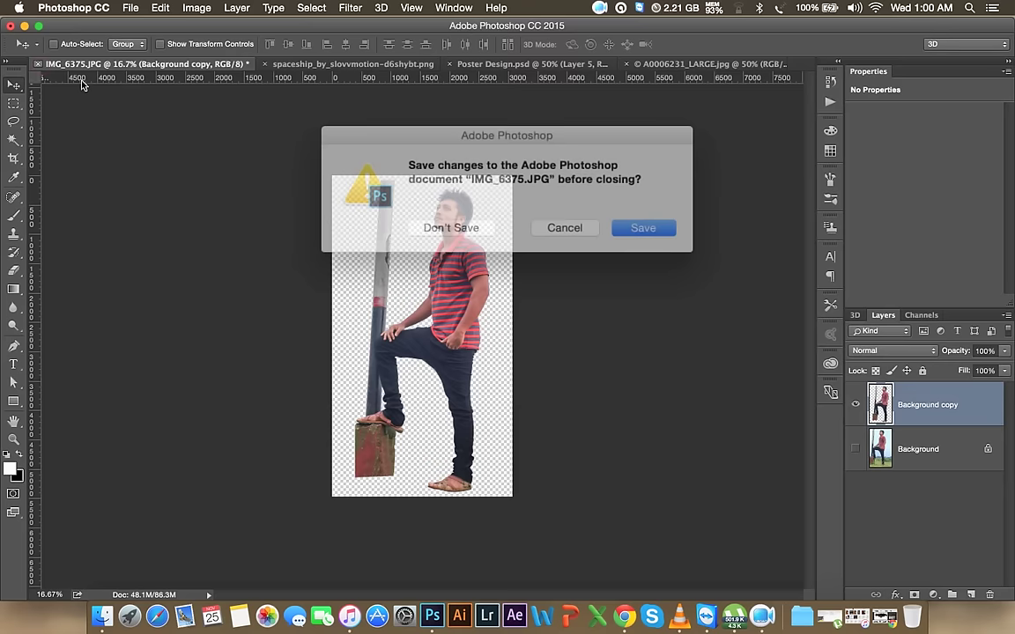
pyautogui.click(629, 227)
pyautogui.click(609, 347)
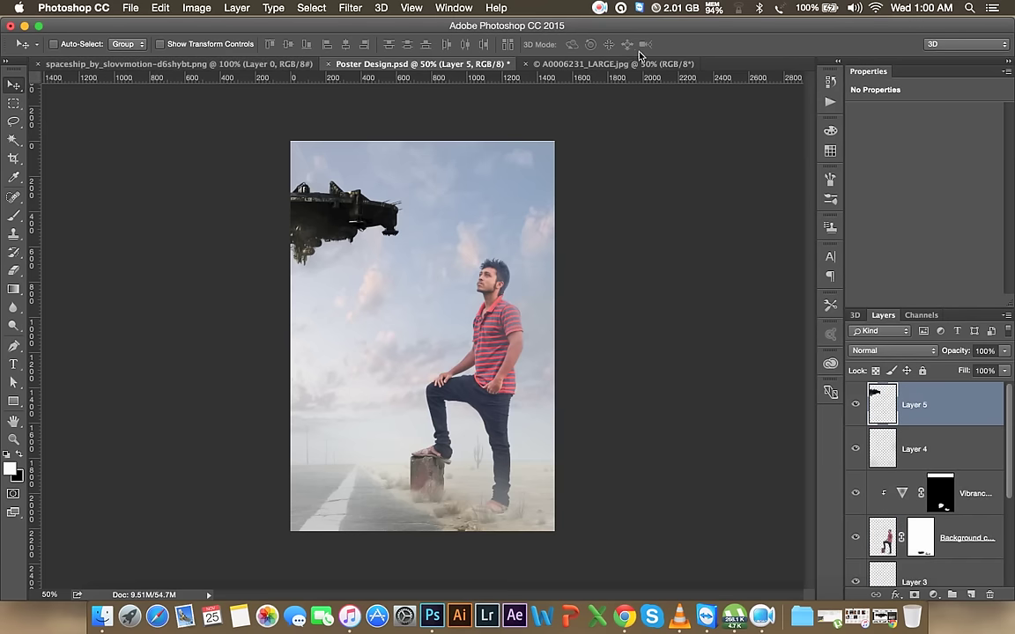
pyautogui.click(608, 64)
pyautogui.click(526, 65)
pyautogui.click(526, 65)
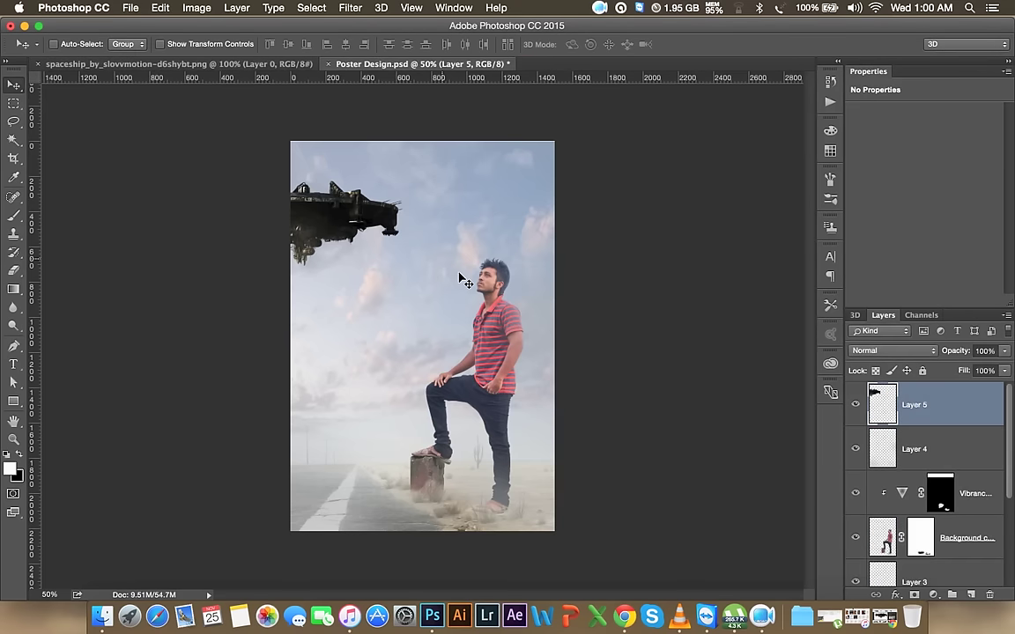
pyautogui.click(195, 8)
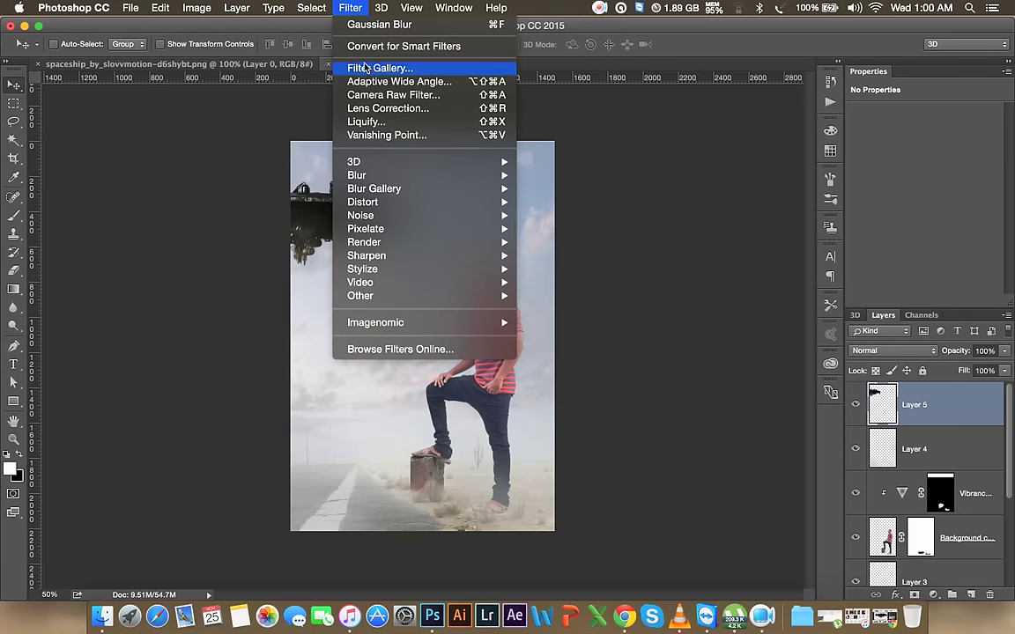
pyautogui.click(388, 95)
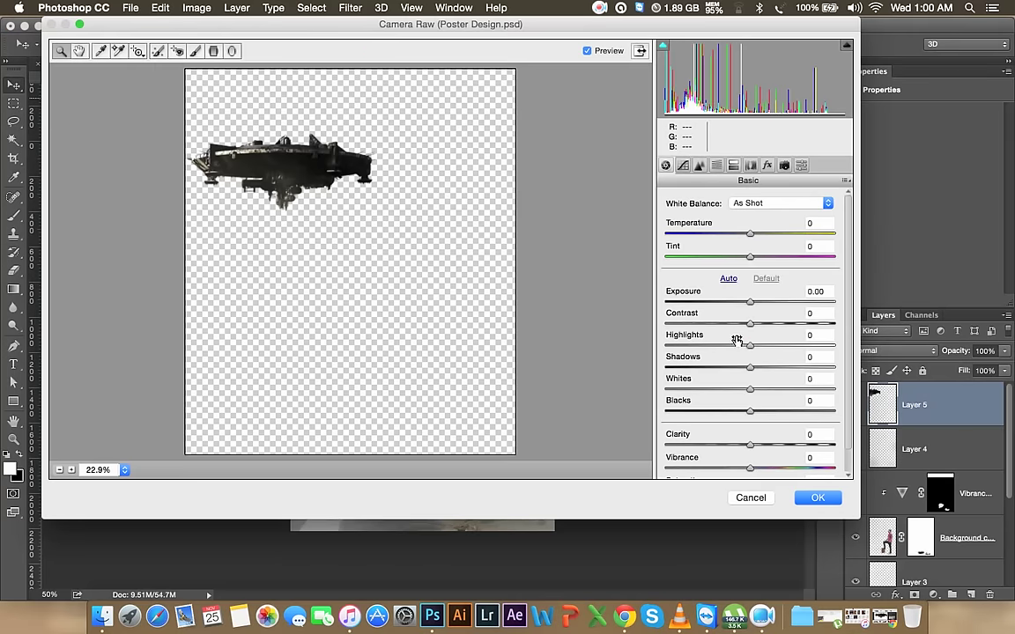
# - Apply Camera Raw Highlights -100, Shadows +100, Whites +76 and Blacks +62 to the spaceship
pyautogui.moveTo(745, 347); pyautogui.dragTo(659, 353)
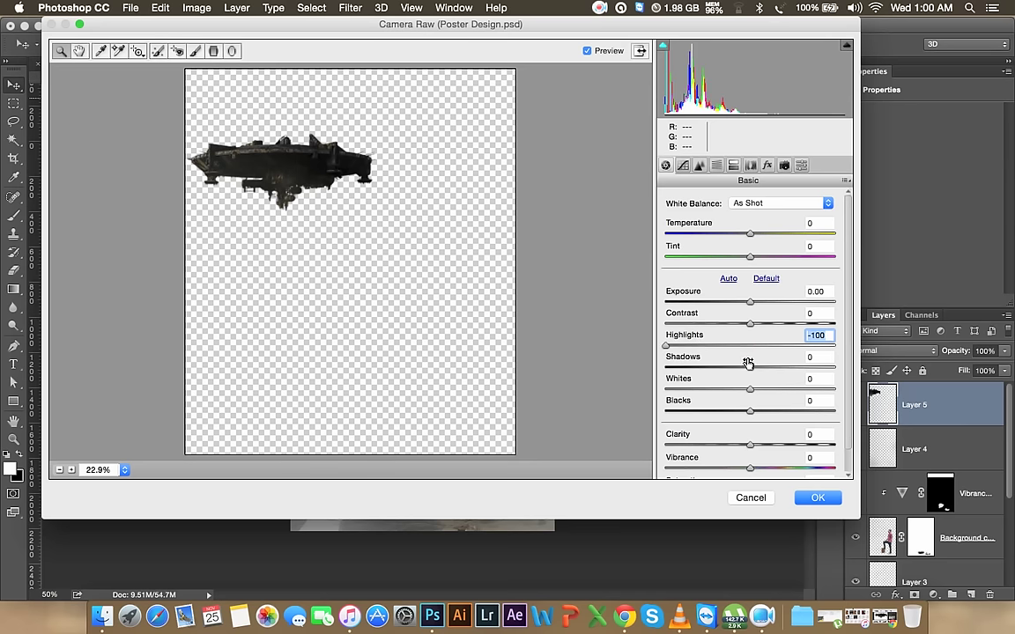
pyautogui.moveTo(751, 370)
pyautogui.mouseDown()
pyautogui.moveTo(666, 369)
pyautogui.moveTo(818, 385)
pyautogui.mouseUp()
pyautogui.moveTo(750, 390); pyautogui.dragTo(816, 398)
pyautogui.click(675, 345)
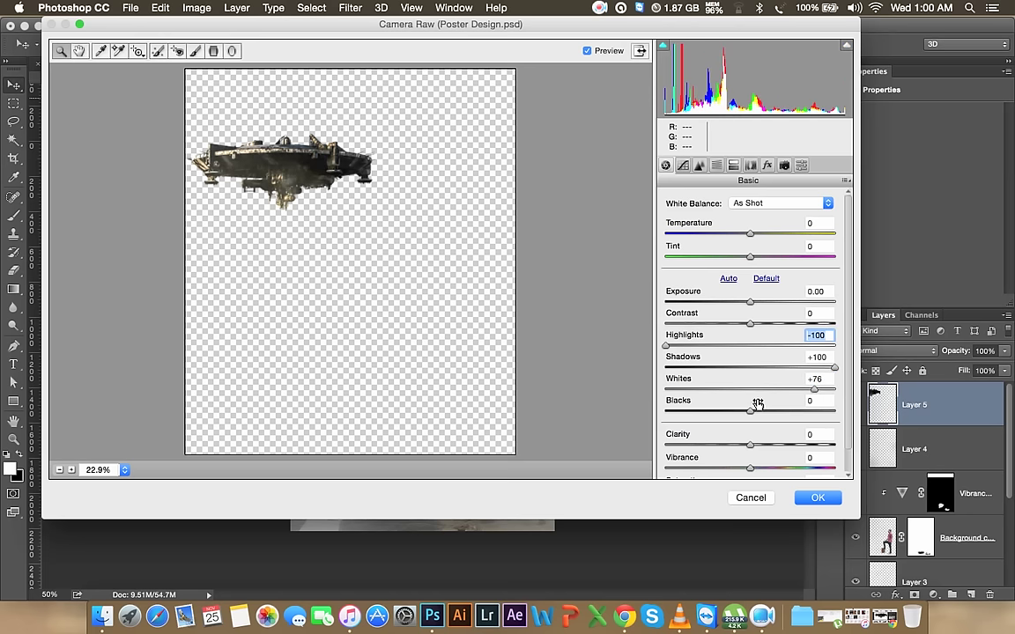
pyautogui.moveTo(750, 411); pyautogui.dragTo(806, 421)
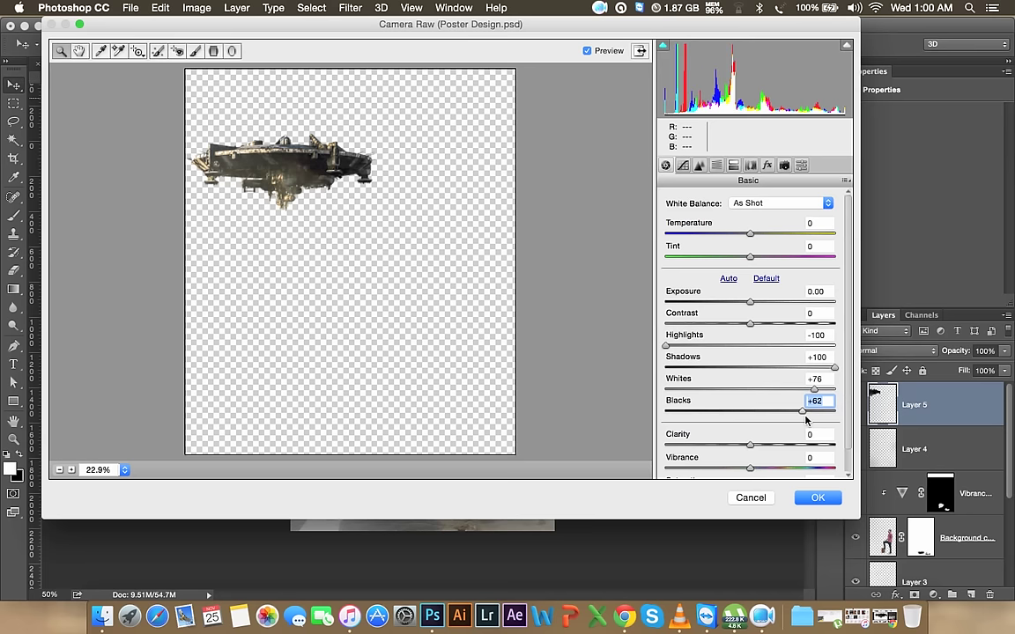
pyautogui.click(816, 496)
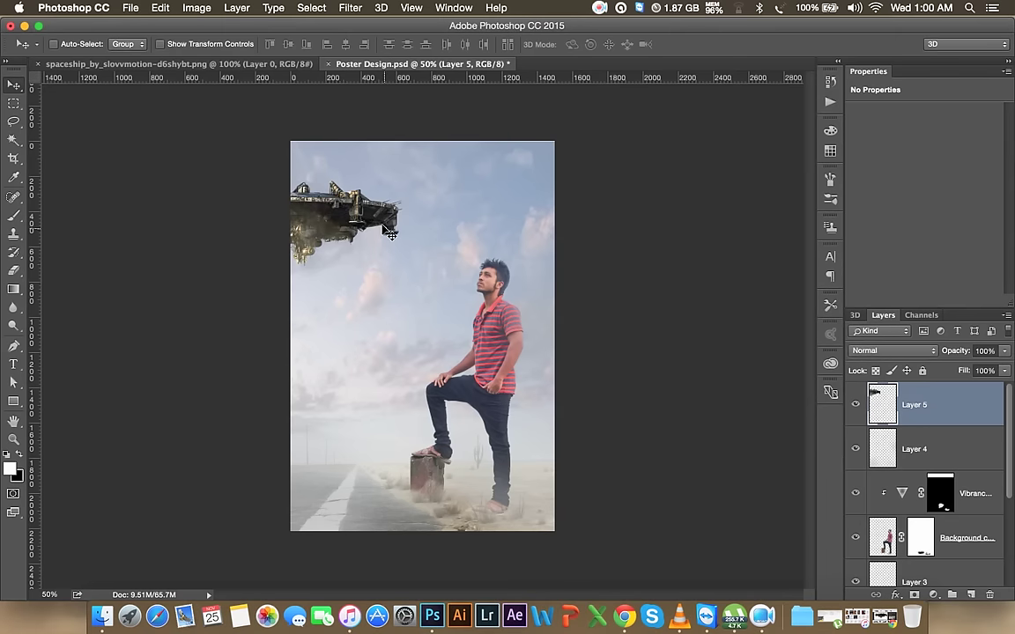
# - Zoom in and free-transform the spaceship, scaling it to about 200% and moving it left
pyautogui.hotkey('ctrl', '+')
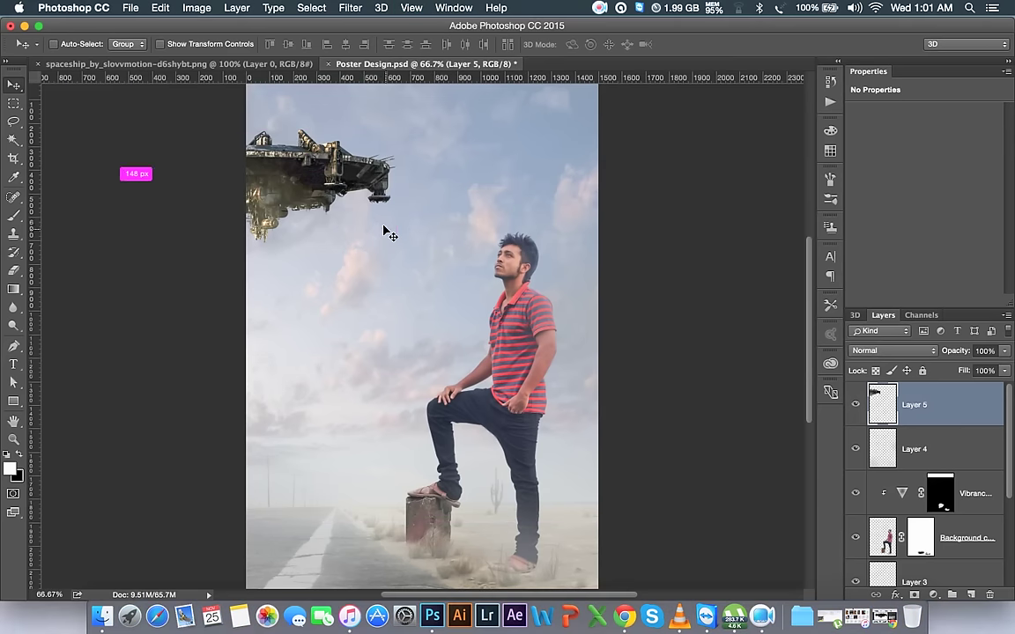
pyautogui.hotkey('ctrl', 't')
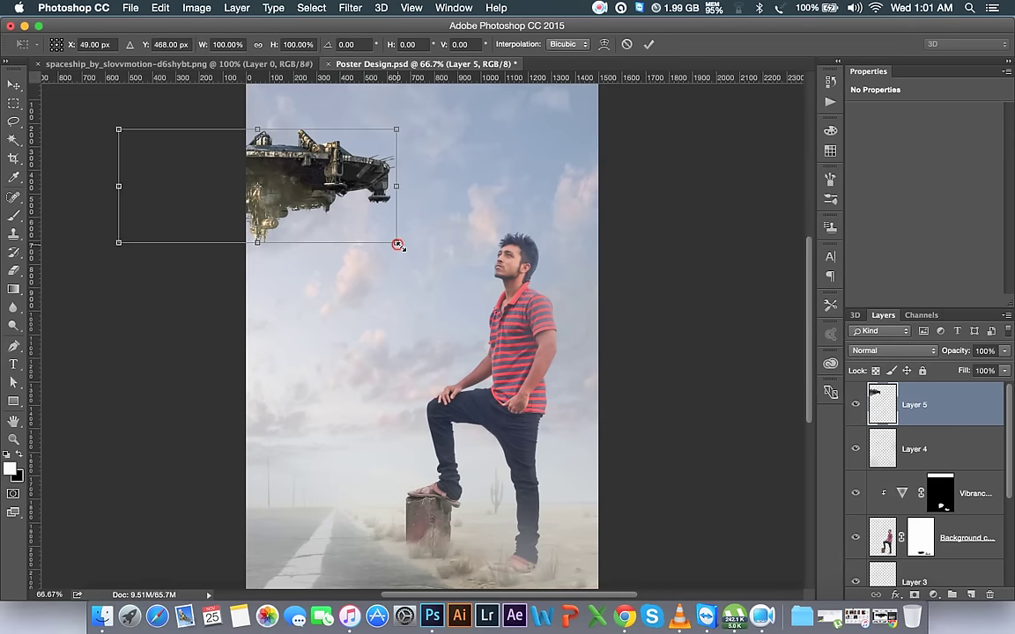
pyautogui.moveTo(397, 244); pyautogui.dragTo(537, 300)
pyautogui.moveTo(465, 255)
pyautogui.mouseDown()
pyautogui.moveTo(361, 245)
pyautogui.moveTo(361, 227)
pyautogui.moveTo(386, 265)
pyautogui.mouseUp()
pyautogui.scroll(5, 361, 228)
pyautogui.scroll(-4, 362, 229)
pyautogui.scroll(-2, 361, 229)
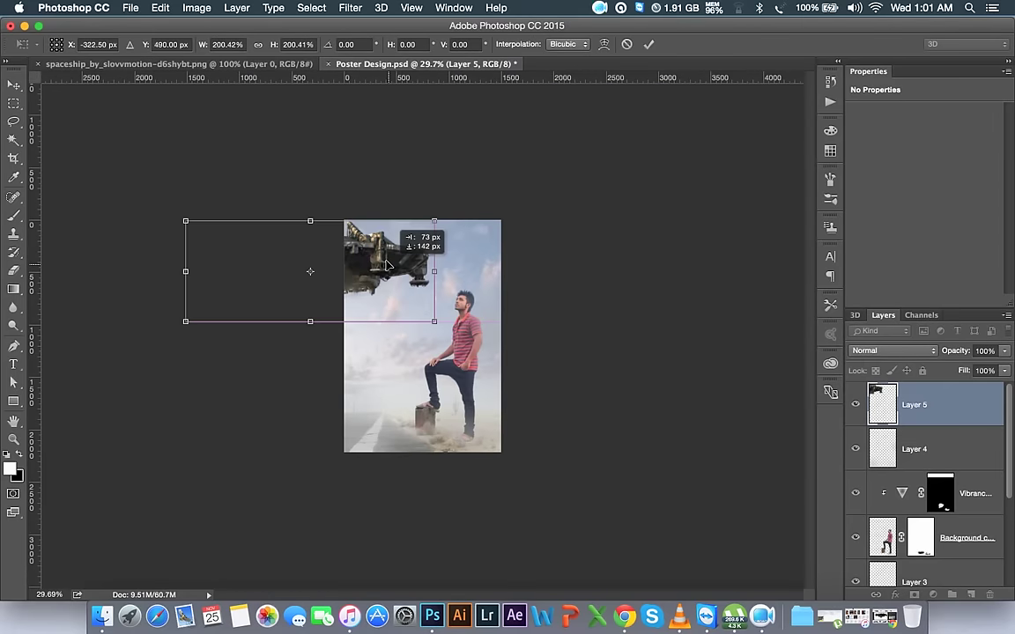
pyautogui.moveTo(386, 265); pyautogui.dragTo(386, 264)
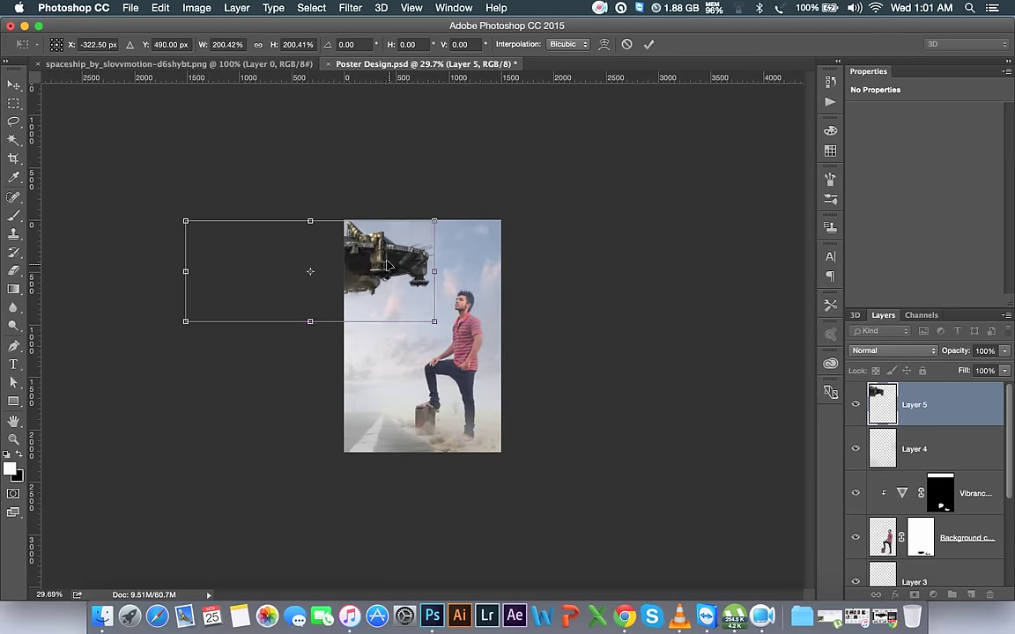
pyautogui.scroll(3, 386, 264)
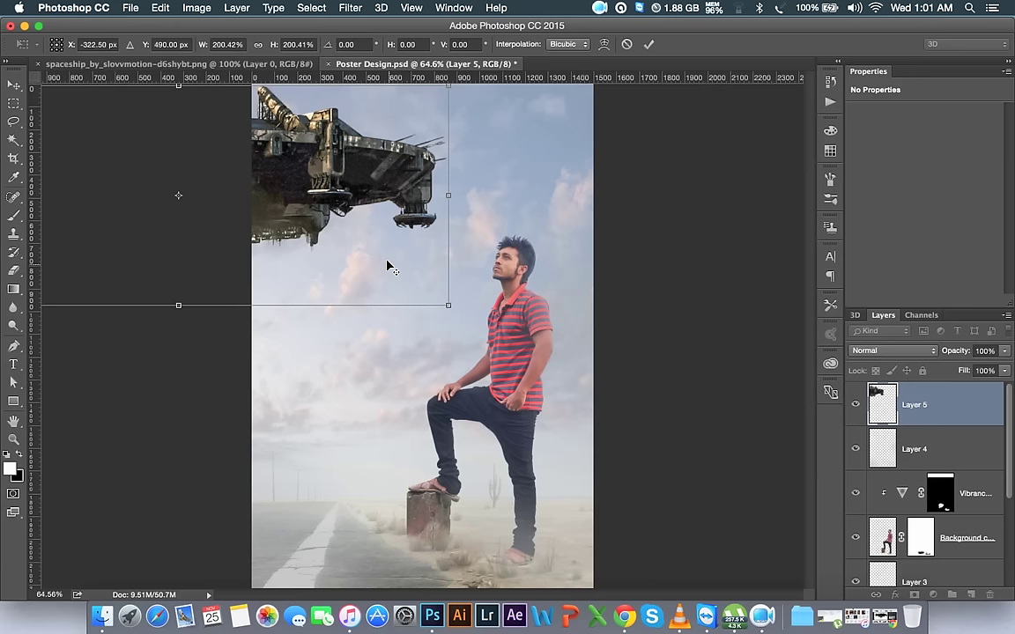
pyautogui.moveTo(388, 265)
pyautogui.mouseDown()
pyautogui.moveTo(332, 238)
pyautogui.moveTo(529, 334)
pyautogui.mouseUp()
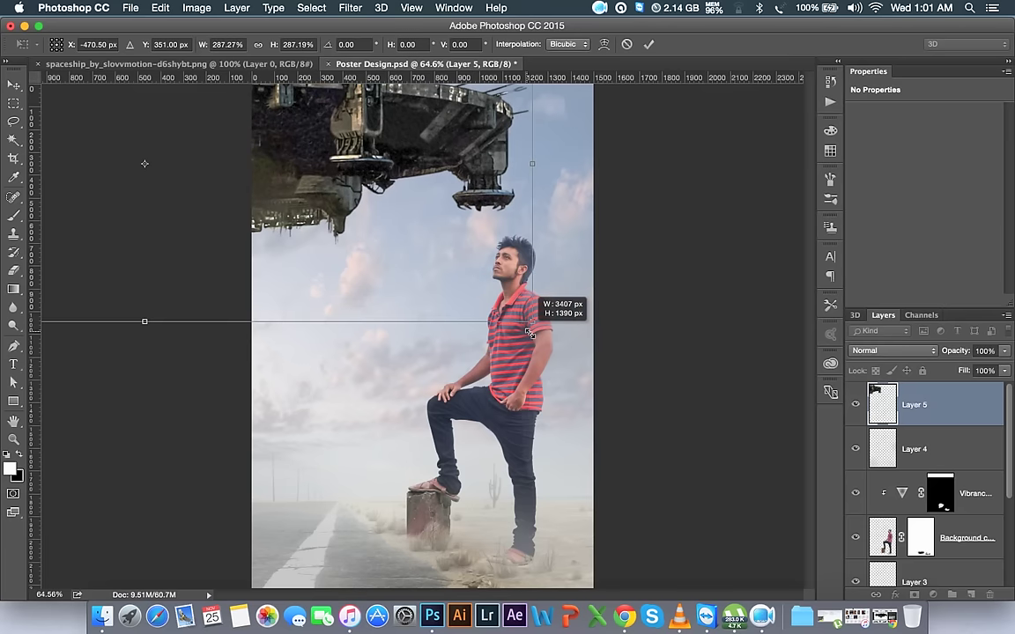
# - Settle the spaceship at about 226% in the top-left corner and commit the transform
pyautogui.moveTo(499, 248); pyautogui.dragTo(333, 176)
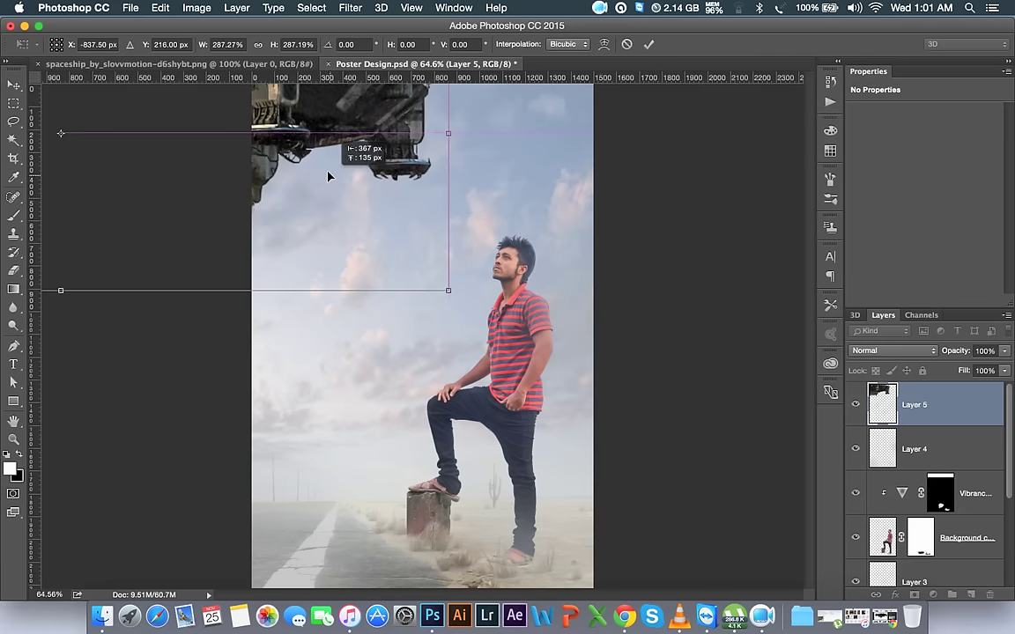
pyautogui.scroll(5, 328, 177)
pyautogui.scroll(-2, 328, 176)
pyautogui.scroll(-2, 331, 179)
pyautogui.scroll(-3, 333, 181)
pyautogui.moveTo(364, 206); pyautogui.dragTo(371, 236)
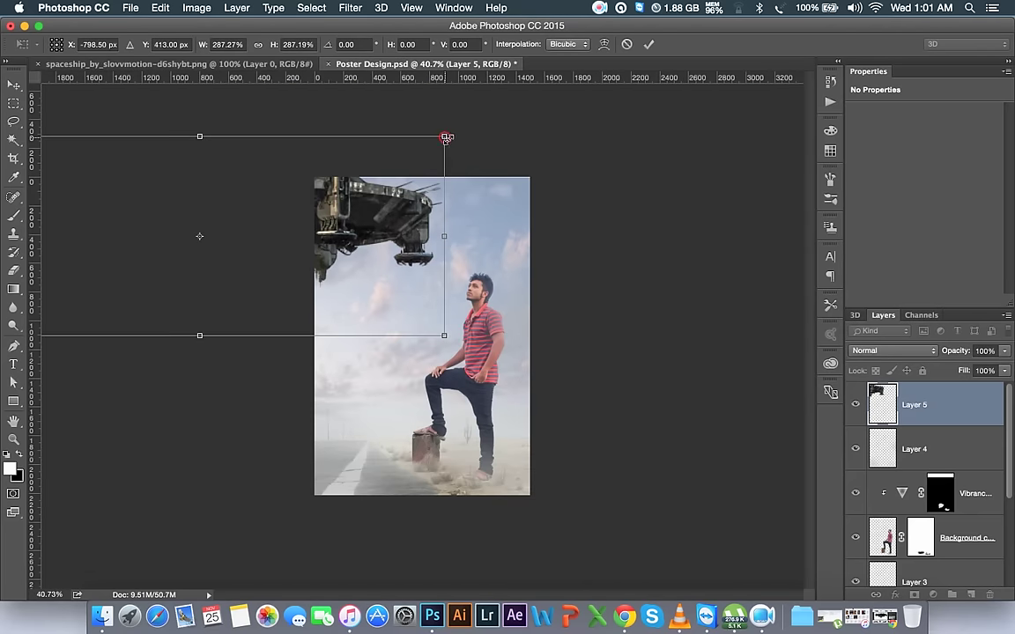
pyautogui.moveTo(447, 137); pyautogui.dragTo(385, 165)
pyautogui.moveTo(343, 205); pyautogui.dragTo(376, 206)
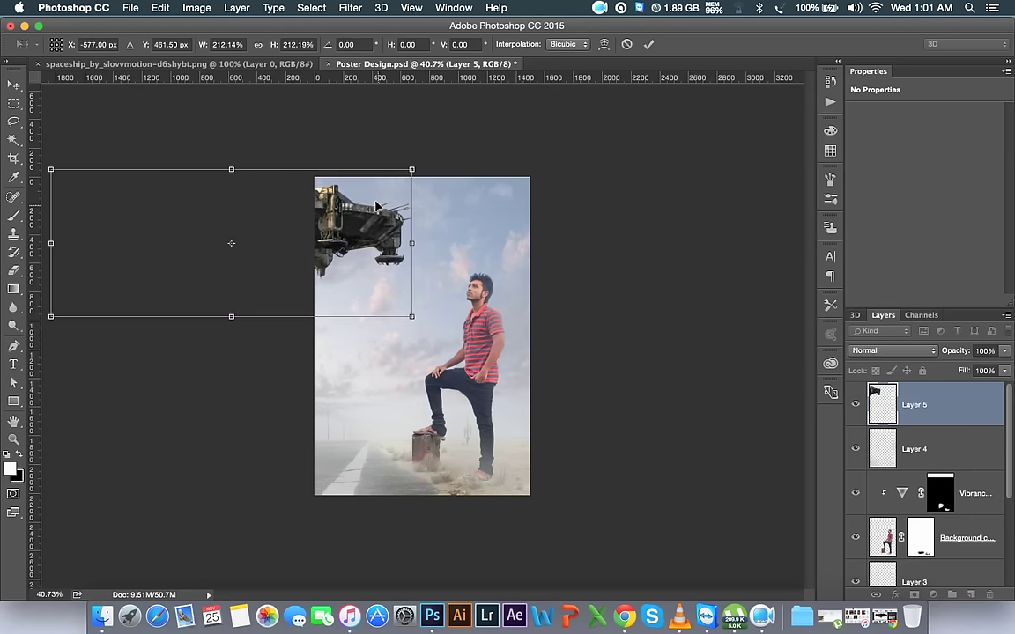
pyautogui.moveTo(55, 172); pyautogui.dragTo(46, 160)
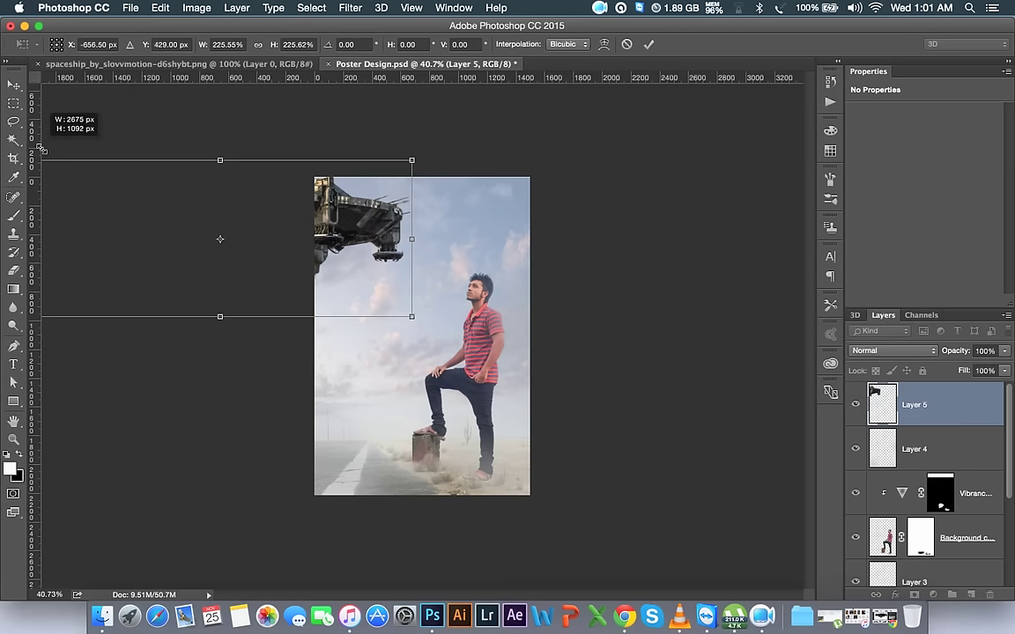
pyautogui.moveTo(279, 241); pyautogui.dragTo(320, 265)
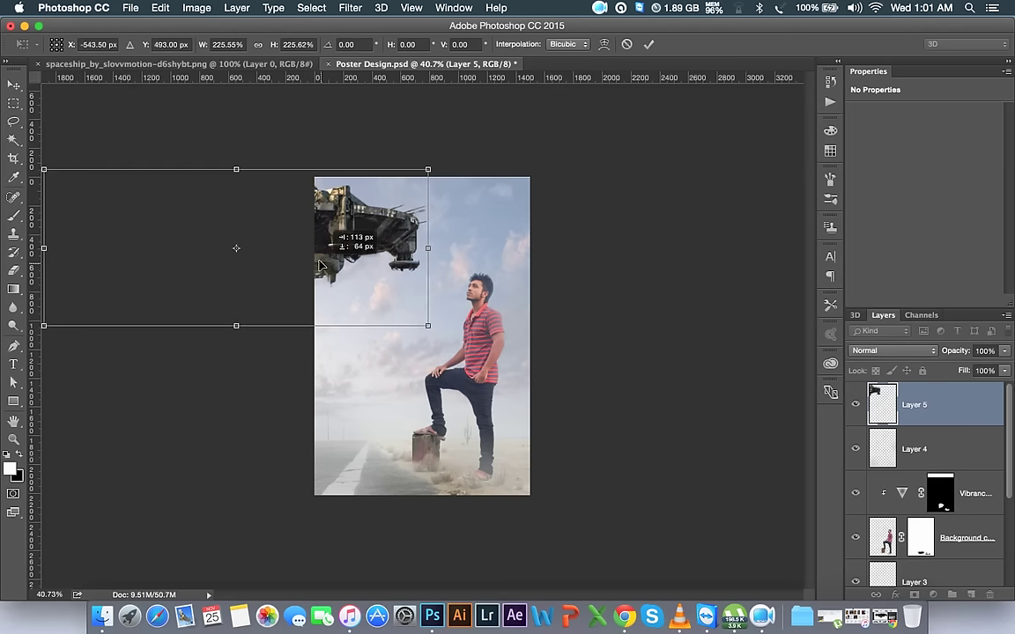
pyautogui.click(649, 44)
pyautogui.moveTo(414, 225); pyautogui.dragTo(445, 247)
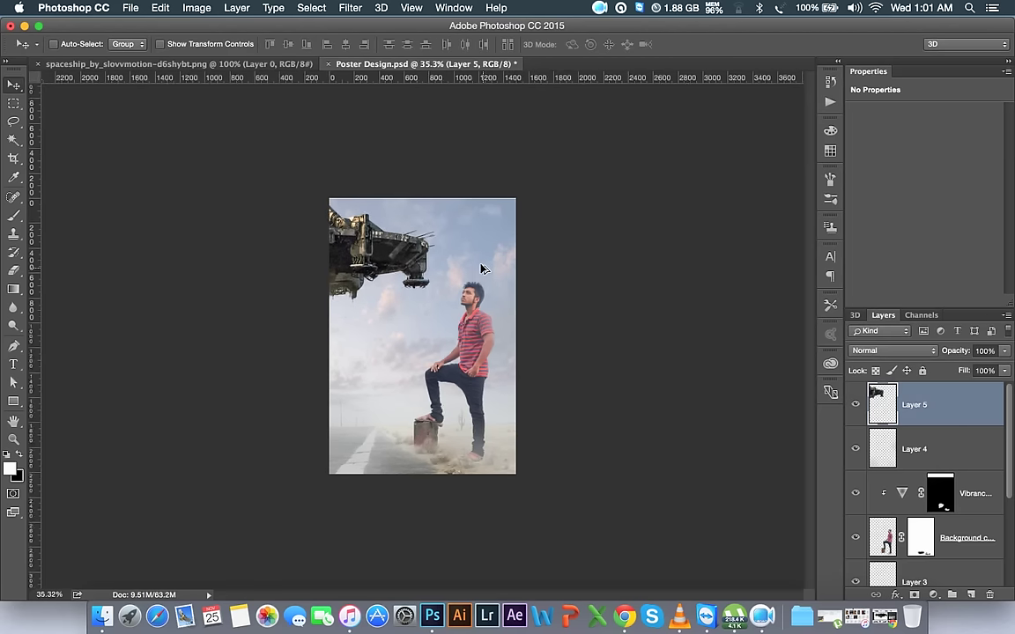
pyautogui.scroll(3, 486, 263)
pyautogui.scroll(-2, 485, 266)
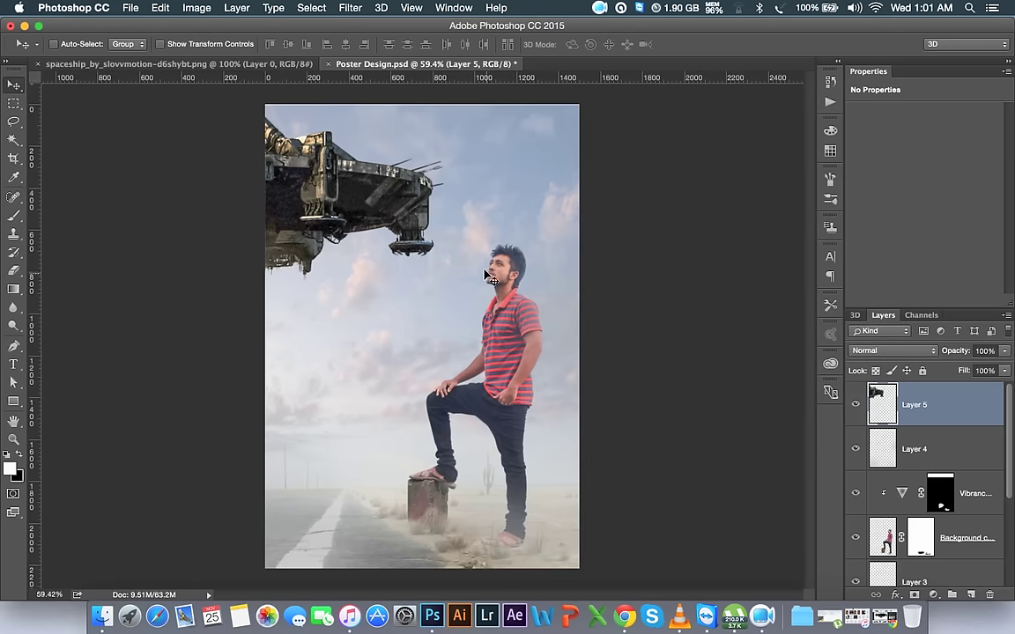
pyautogui.click(971, 539)
pyautogui.hotkey('ctrl', 't')
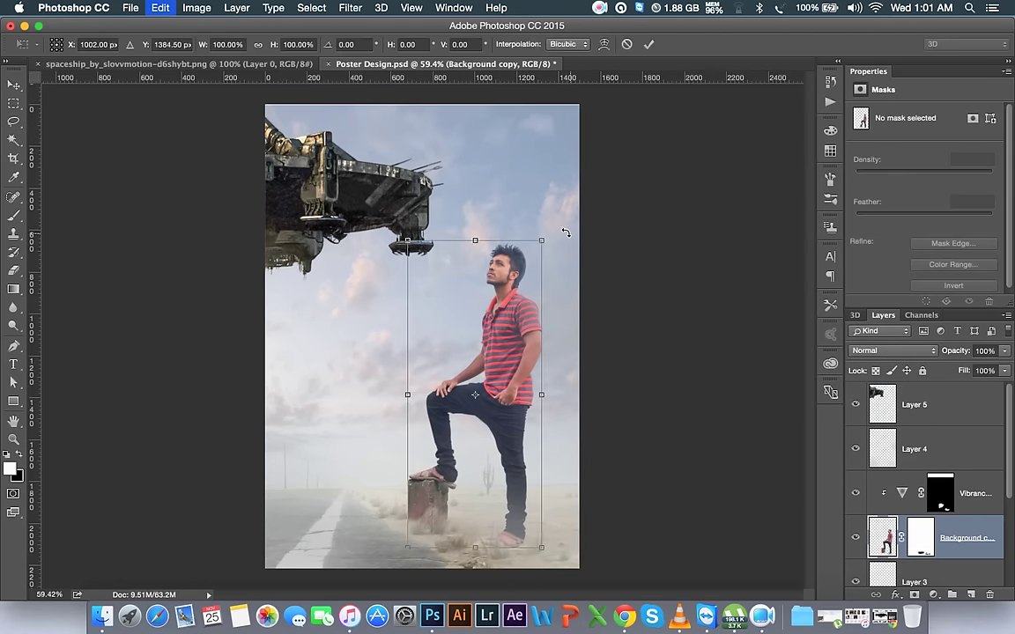
pyautogui.moveTo(549, 243); pyautogui.dragTo(535, 312)
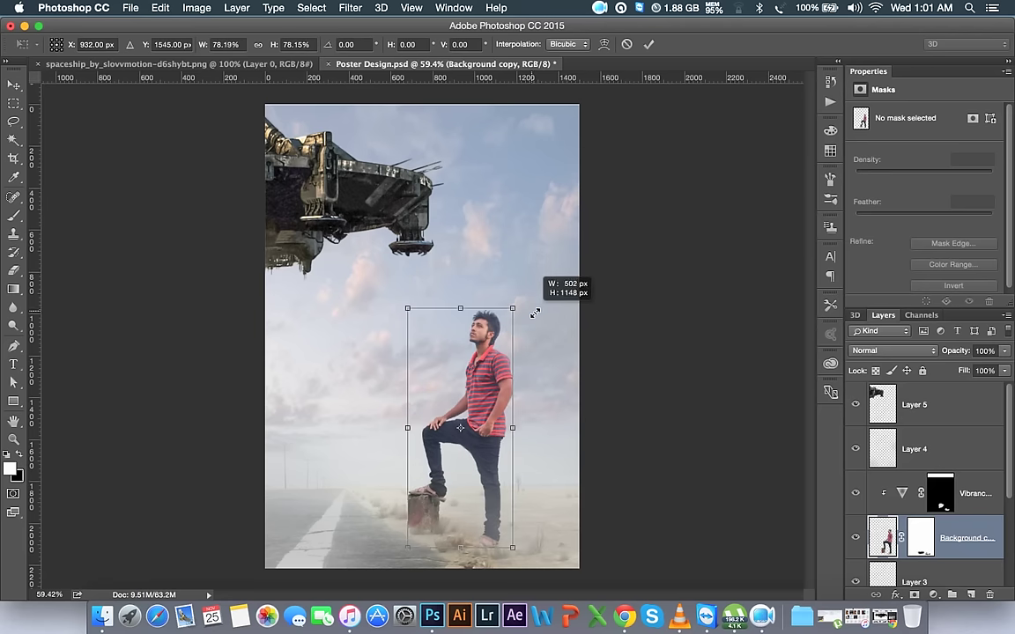
pyautogui.moveTo(456, 356)
pyautogui.mouseDown()
pyautogui.moveTo(466, 361)
pyautogui.moveTo(455, 360)
pyautogui.mouseUp()
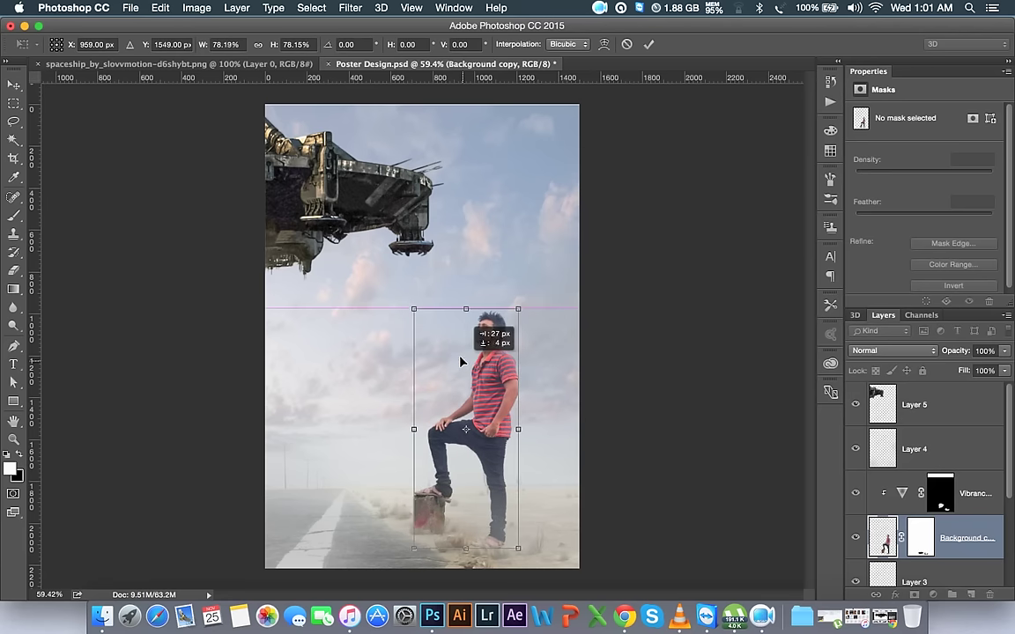
pyautogui.moveTo(523, 309)
pyautogui.mouseDown()
pyautogui.moveTo(523, 350)
pyautogui.moveTo(561, 275)
pyautogui.mouseUp()
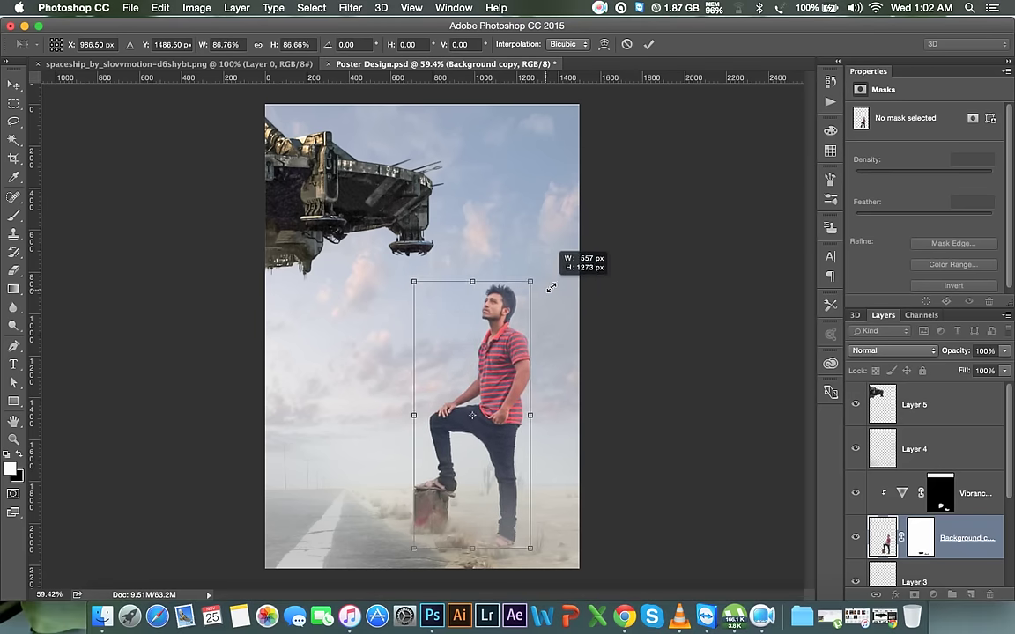
pyautogui.moveTo(560, 276); pyautogui.dragTo(536, 269)
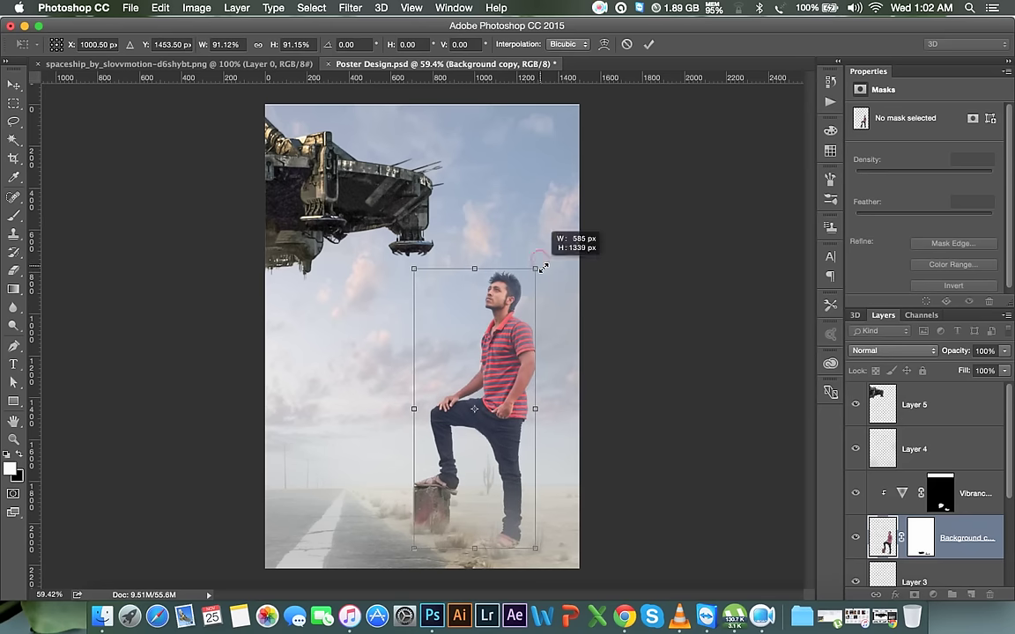
pyautogui.click(647, 45)
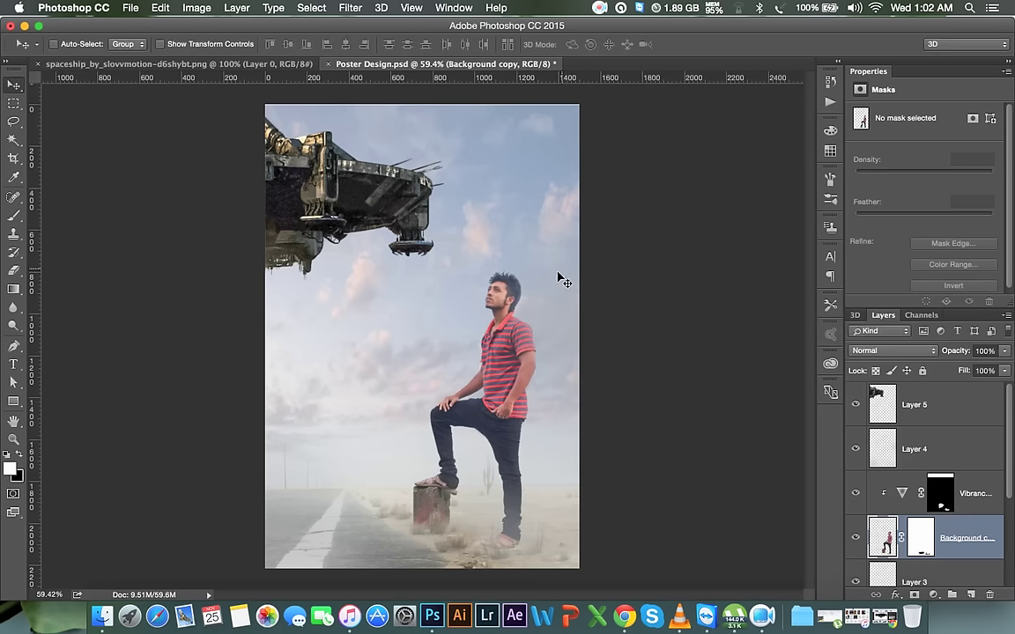
pyautogui.hotkey('ctrl', 'z')
pyautogui.hotkey('ctrl', 't')
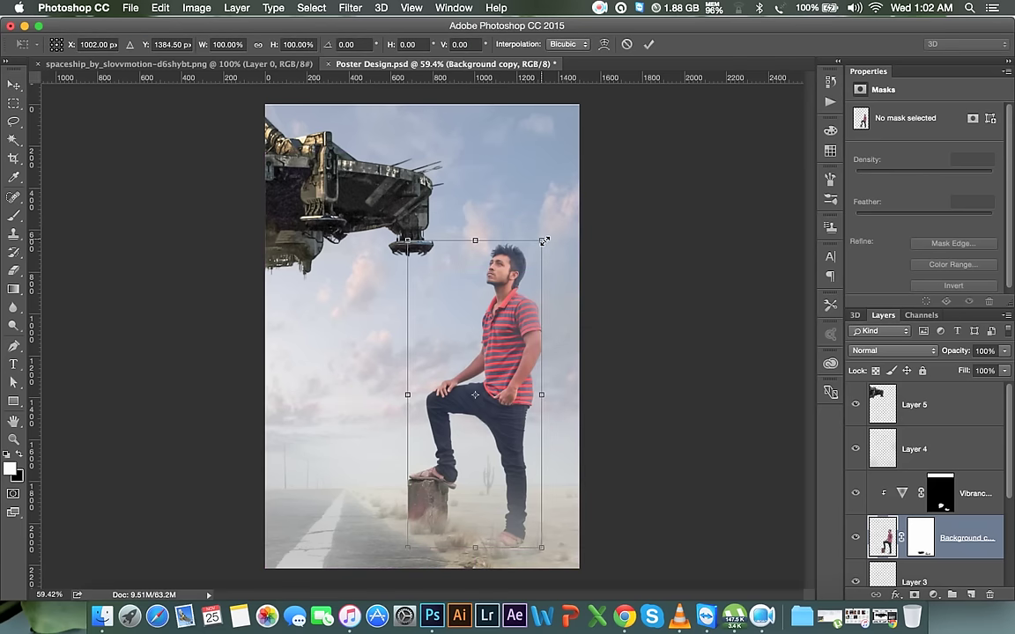
pyautogui.moveTo(543, 241); pyautogui.dragTo(633, 145)
pyautogui.moveTo(531, 200)
pyautogui.mouseDown()
pyautogui.moveTo(570, 255)
pyautogui.moveTo(557, 205)
pyautogui.mouseUp()
pyautogui.moveTo(567, 204); pyautogui.dragTo(571, 204)
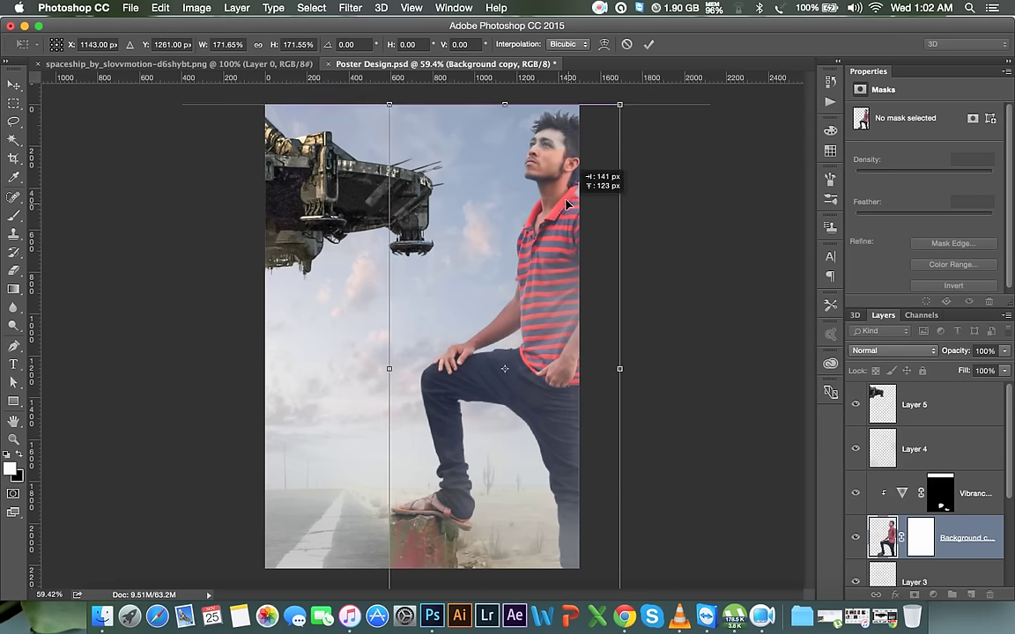
pyautogui.click(627, 45)
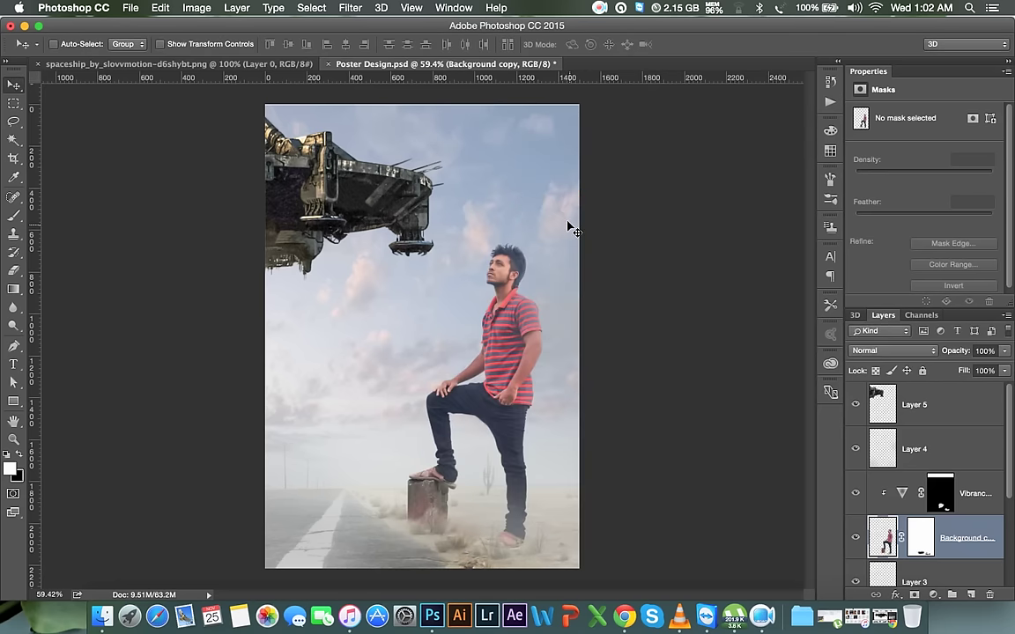
pyautogui.scroll(1, 532, 351)
pyautogui.scroll(-1, 532, 351)
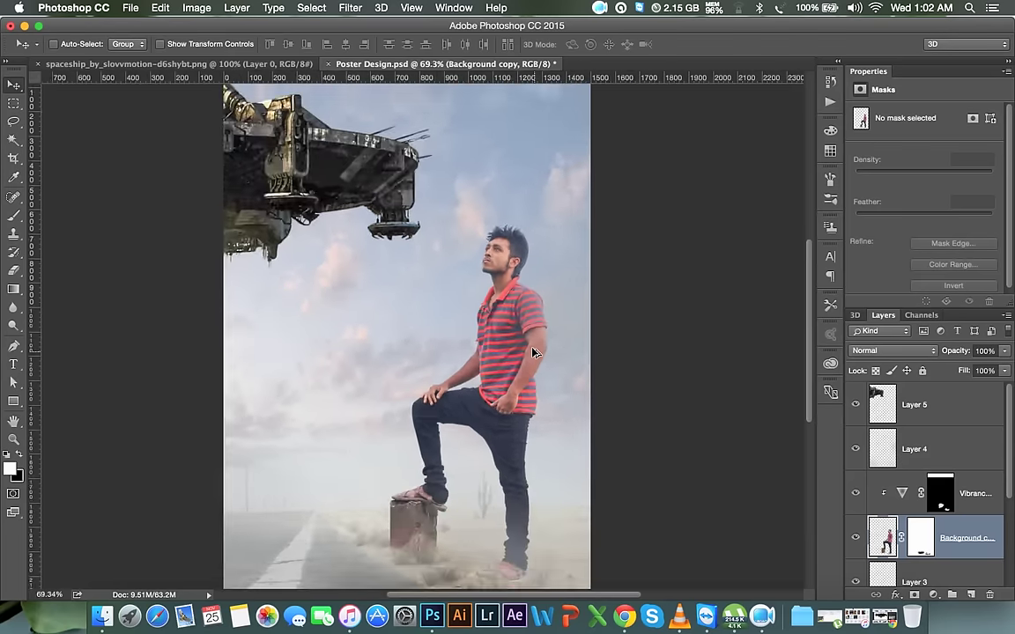
pyautogui.scroll(-1, 532, 350)
pyautogui.scroll(1, 532, 351)
# - Shrink the Layer 5 spaceship and move both spaceship layers behind the man, above Layer 1
pyautogui.doubleClick(916, 401)
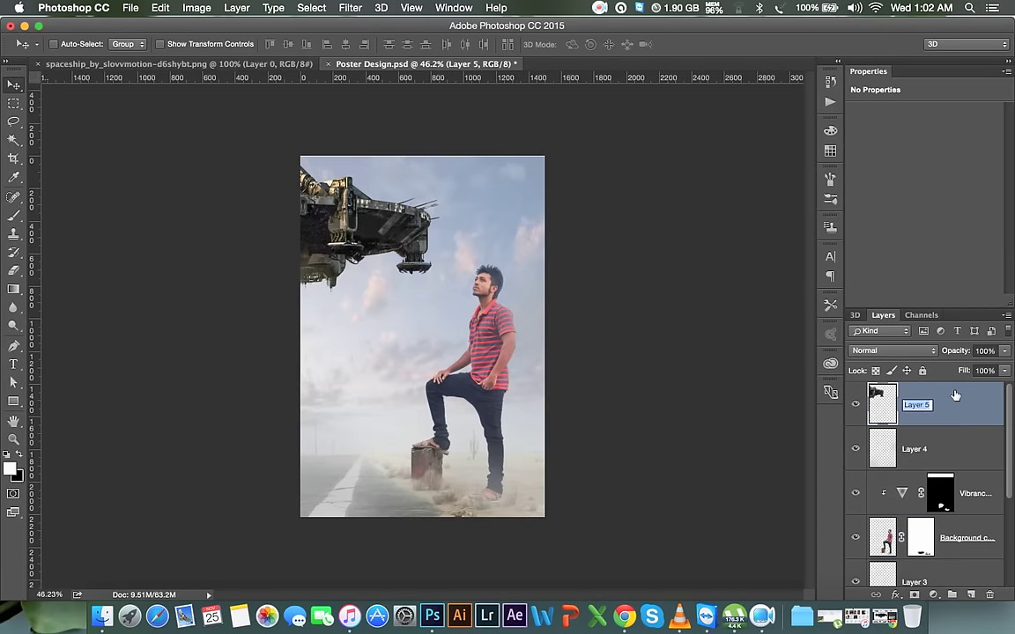
pyautogui.doubleClick(952, 394)
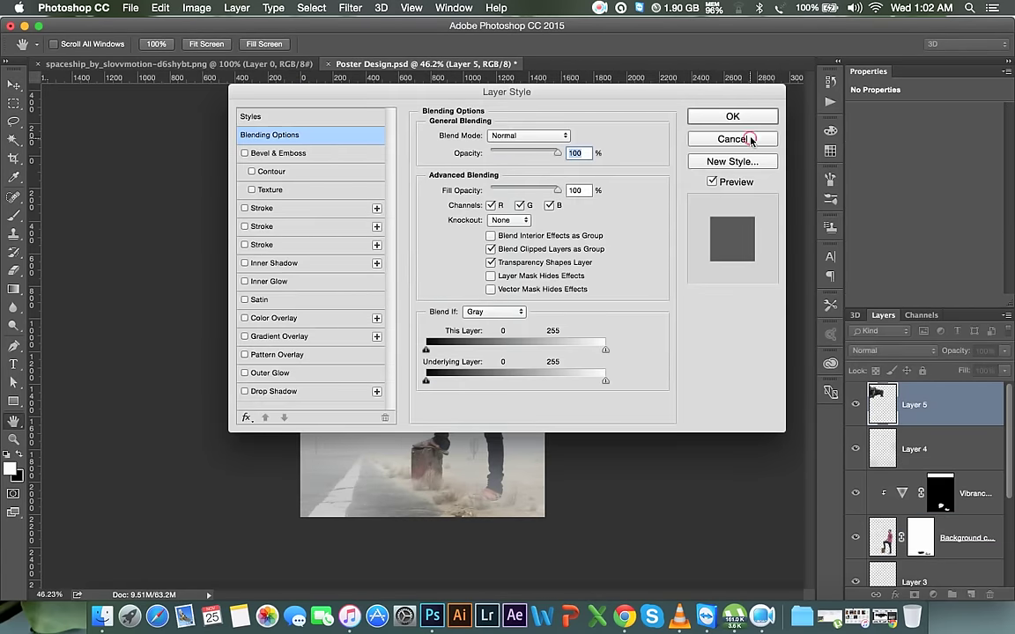
pyautogui.click(732, 140)
pyautogui.press('super+t')
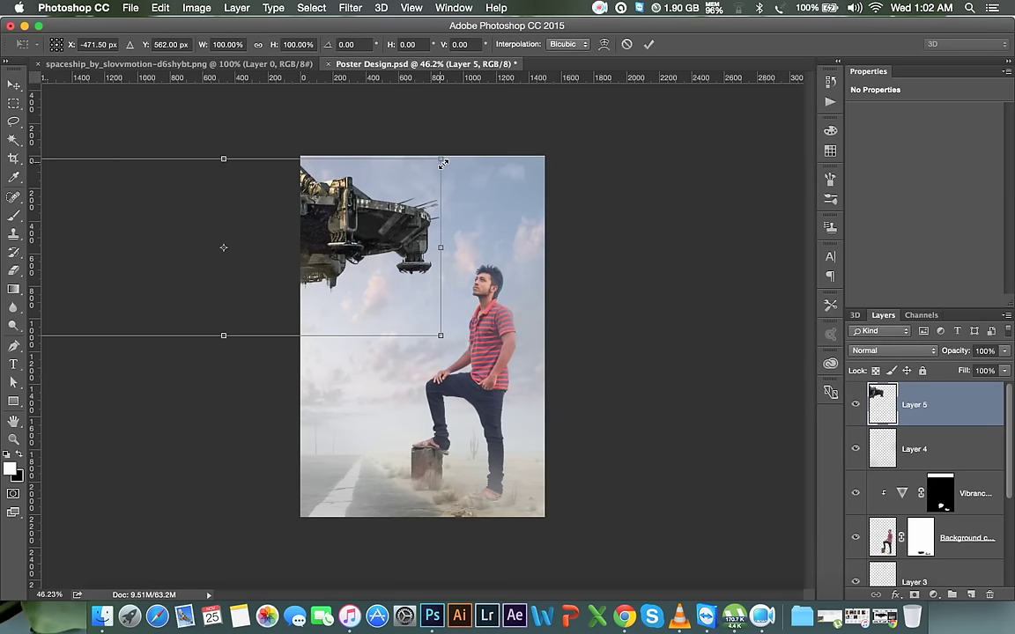
pyautogui.moveTo(443, 164)
pyautogui.mouseDown()
pyautogui.moveTo(340, 198)
pyautogui.moveTo(455, 233)
pyautogui.moveTo(424, 231)
pyautogui.moveTo(424, 245)
pyautogui.moveTo(516, 348)
pyautogui.moveTo(568, 264)
pyautogui.mouseUp()
pyautogui.press('Return')
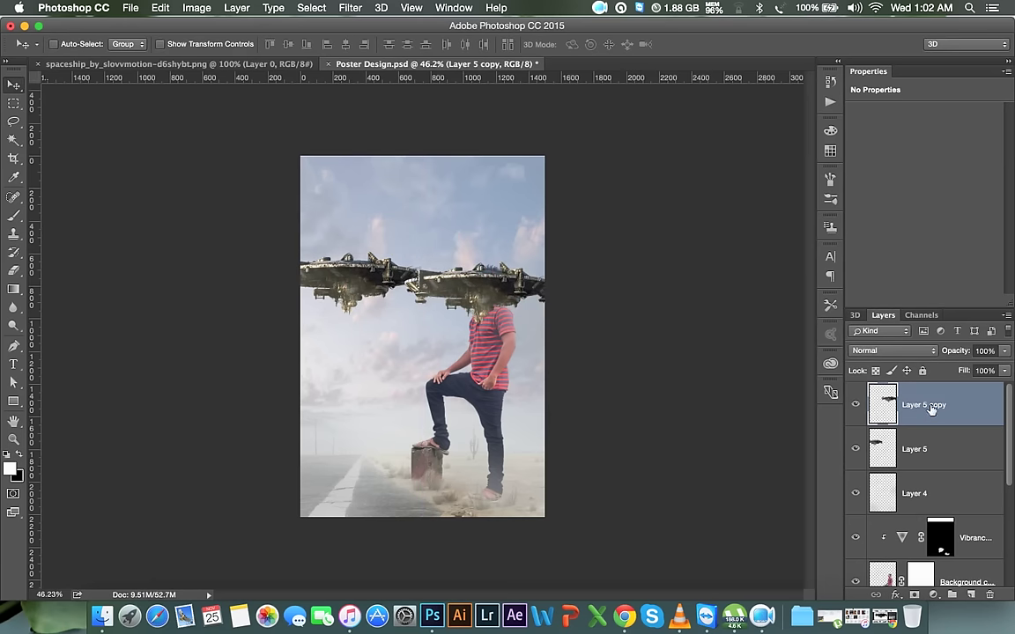
pyautogui.keyDown('shift'); pyautogui.click(930, 447); pyautogui.keyUp('shift')
pyautogui.moveTo(922, 450); pyautogui.dragTo(923, 491)
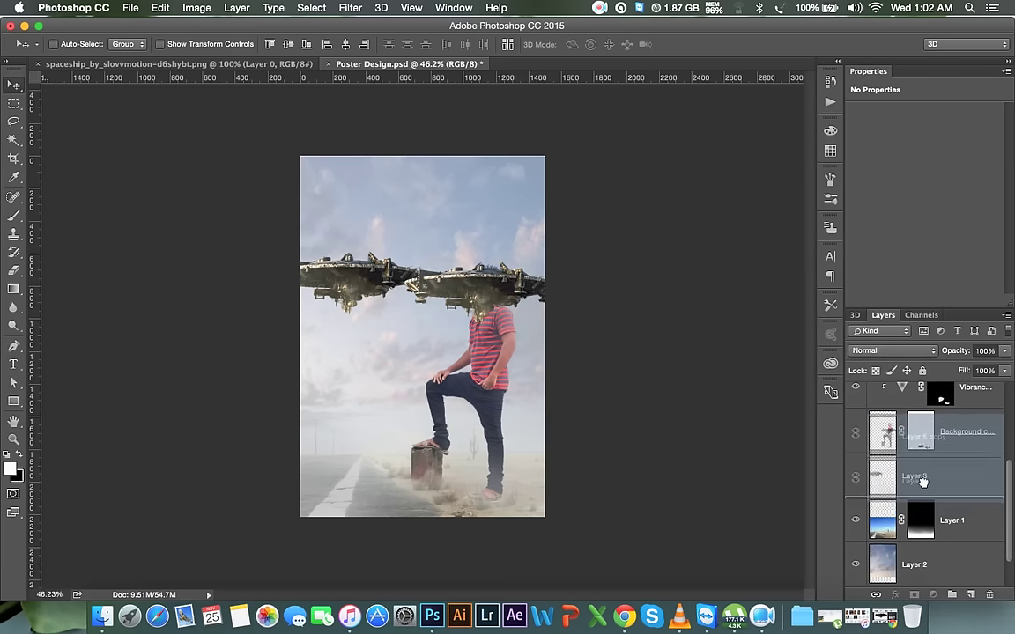
pyautogui.moveTo(923, 490); pyautogui.dragTo(923, 498)
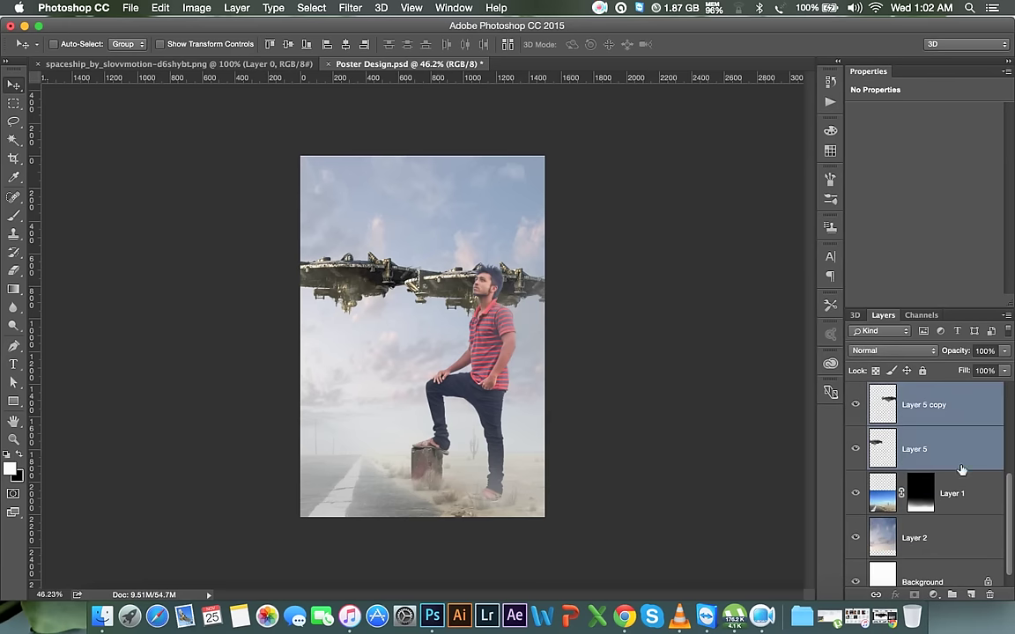
# - Scale Layer 5 copy small beside the man's chest and fade it to 30% opacity
pyautogui.click(960, 404)
pyautogui.hotkey('ctrl', 't')
pyautogui.moveTo(557, 251)
pyautogui.mouseDown()
pyautogui.moveTo(549, 263)
pyautogui.moveTo(453, 295)
pyautogui.moveTo(467, 354)
pyautogui.mouseUp()
pyautogui.press('Return')
pyautogui.moveTo(571, 389); pyautogui.dragTo(588, 388)
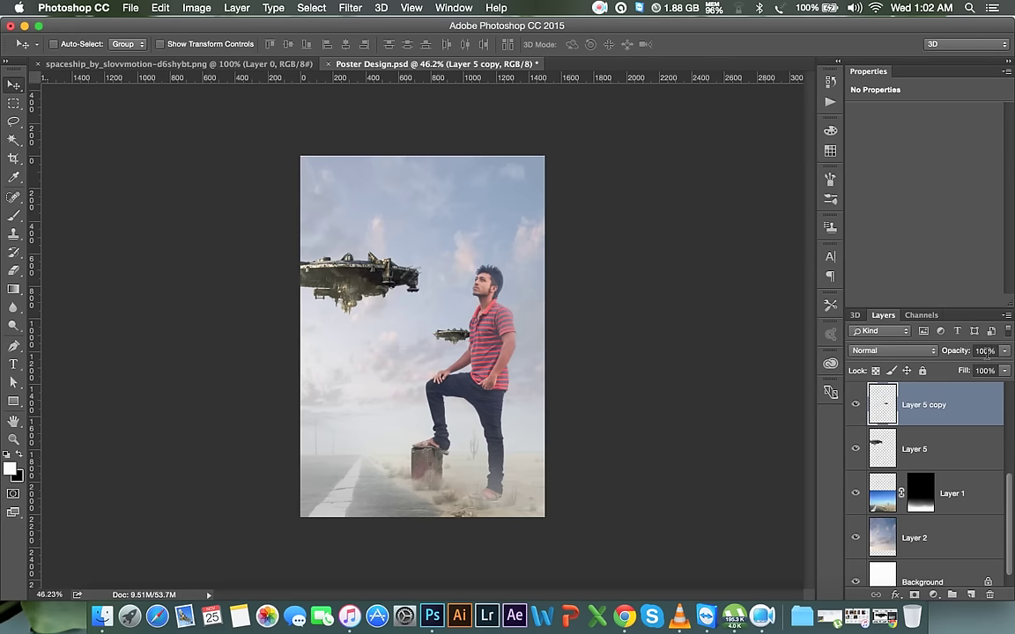
pyautogui.press('3')
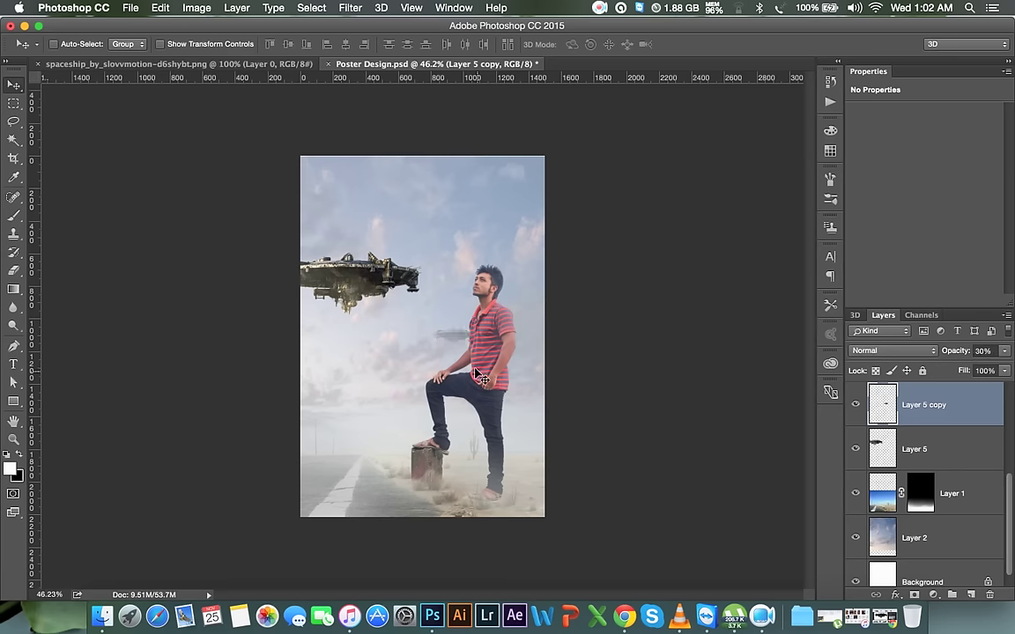
# - Duplicate the Layer 5 spaceship, move it to the top edge and enlarge it to about 207%
pyautogui.click(949, 449)
pyautogui.hotkey('ctrl', 'j')
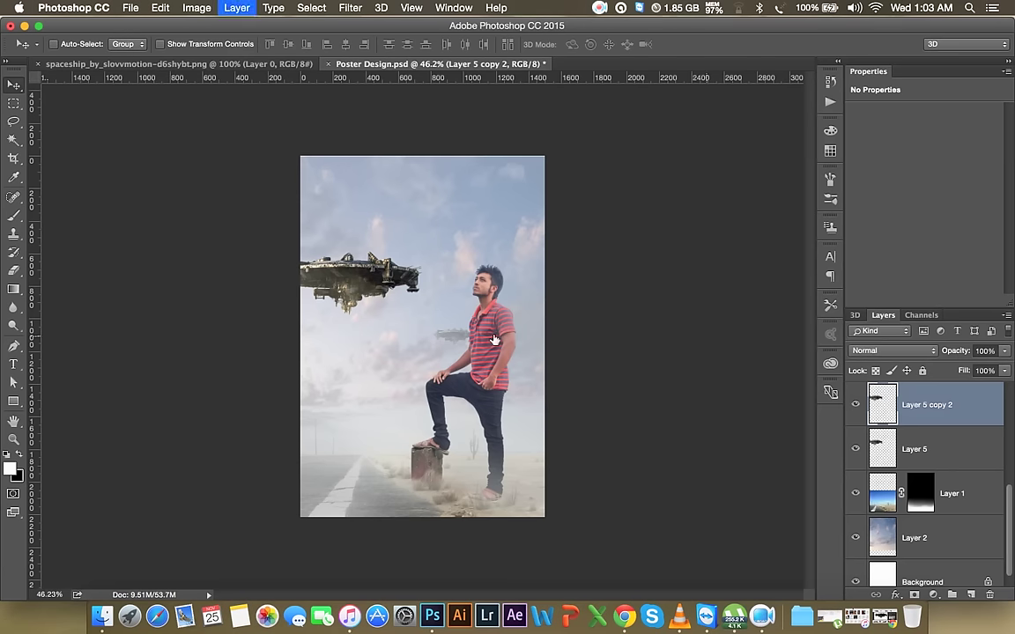
pyautogui.moveTo(439, 297); pyautogui.dragTo(533, 217)
pyautogui.hotkey('ctrl', 't')
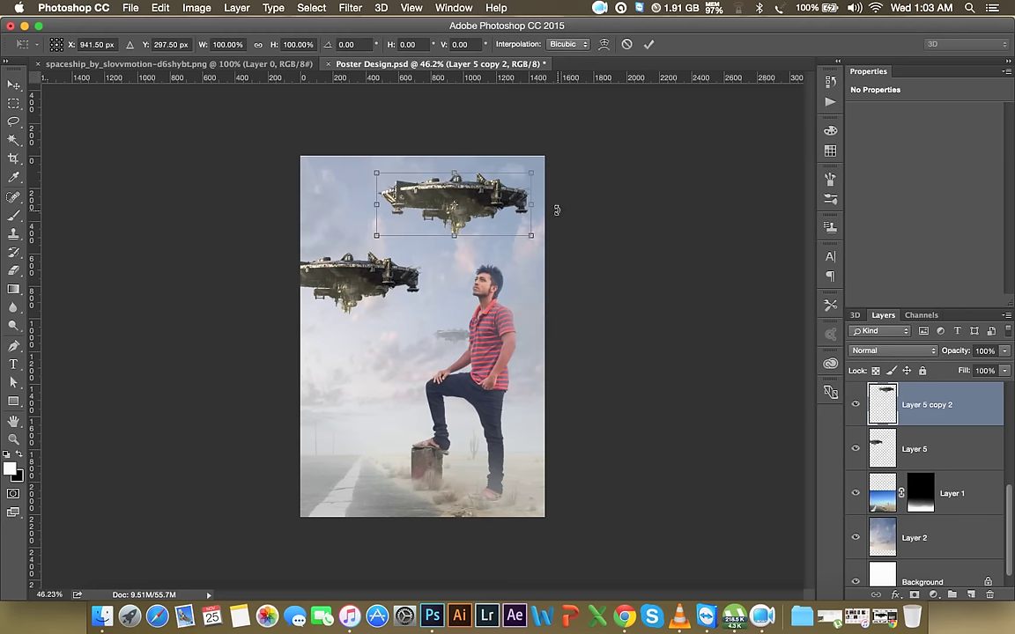
pyautogui.moveTo(536, 177); pyautogui.dragTo(696, 104)
pyautogui.moveTo(623, 158); pyautogui.dragTo(580, 184)
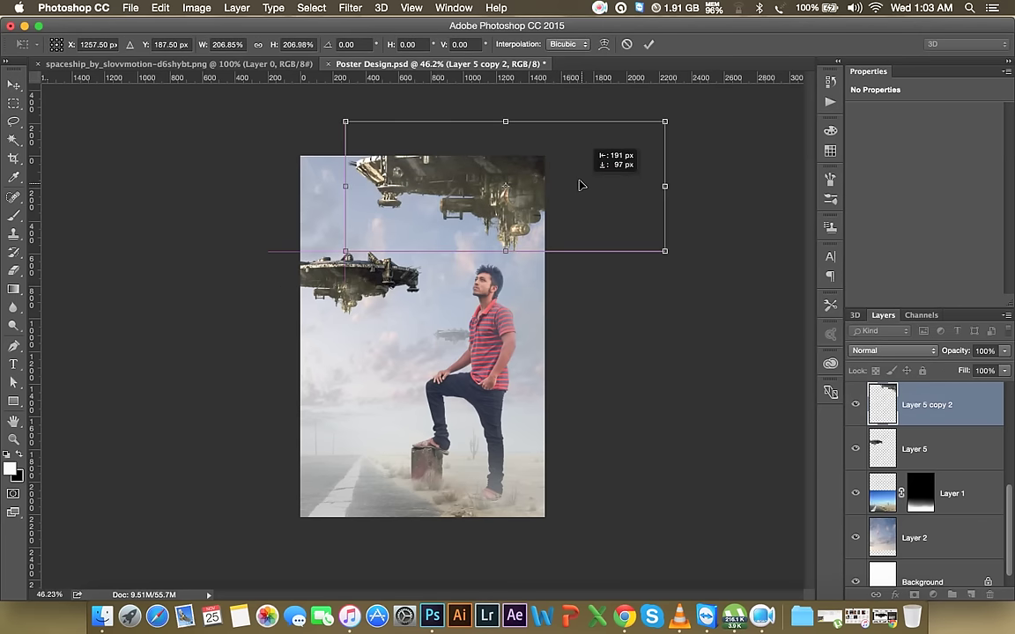
pyautogui.press('Return')
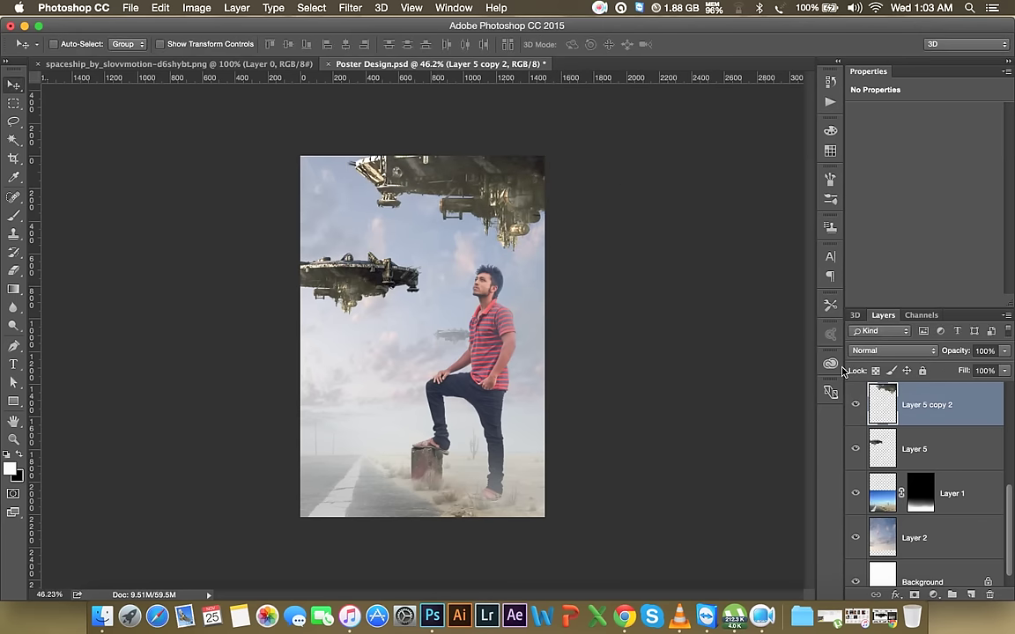
pyautogui.moveTo(575, 199); pyautogui.dragTo(619, 231)
# - Set the three spaceship layers to 80%, 70% and 90% opacity
pyautogui.click(920, 443)
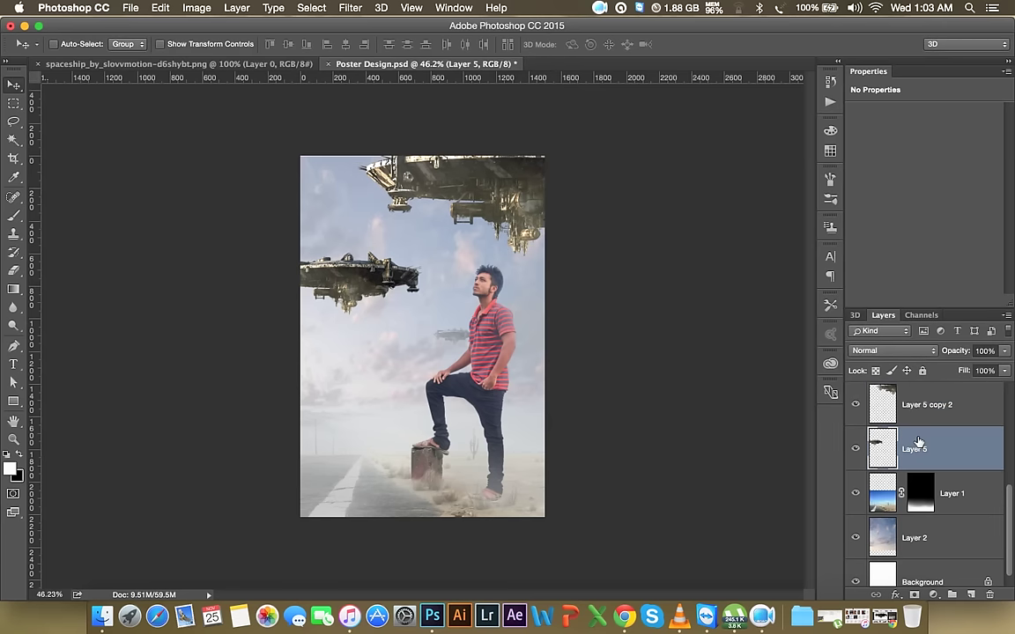
pyautogui.scroll(2, 919, 442)
pyautogui.click(927, 411)
pyautogui.press('8')
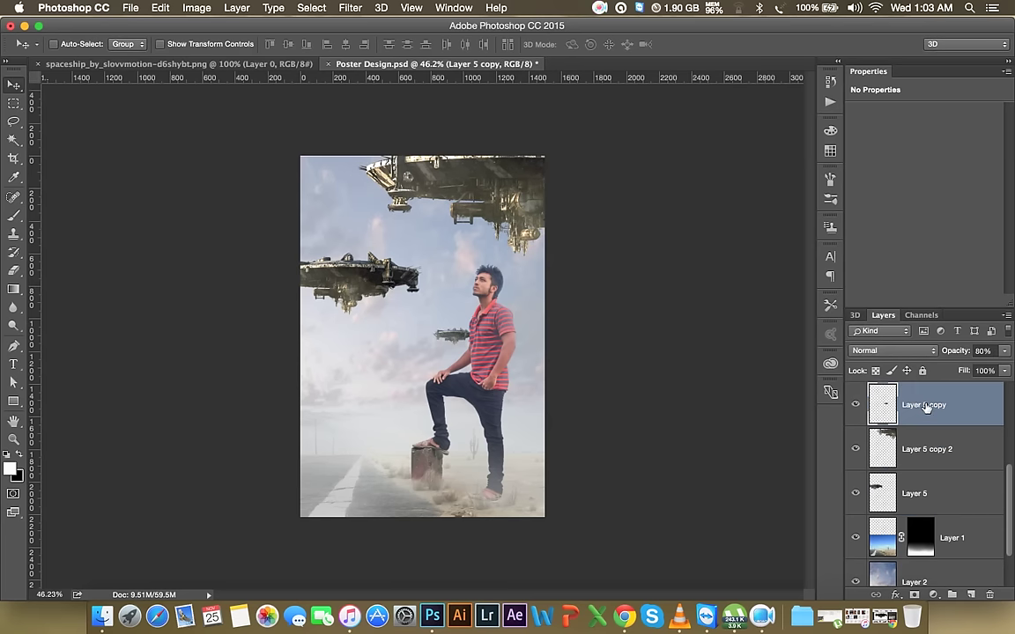
pyautogui.click(915, 486)
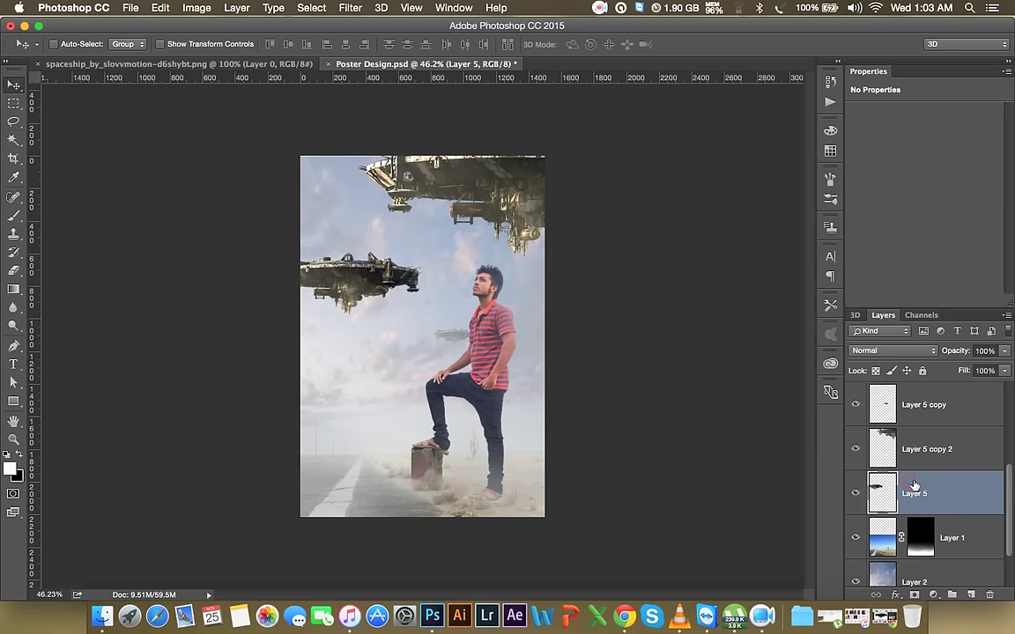
pyautogui.press('8')
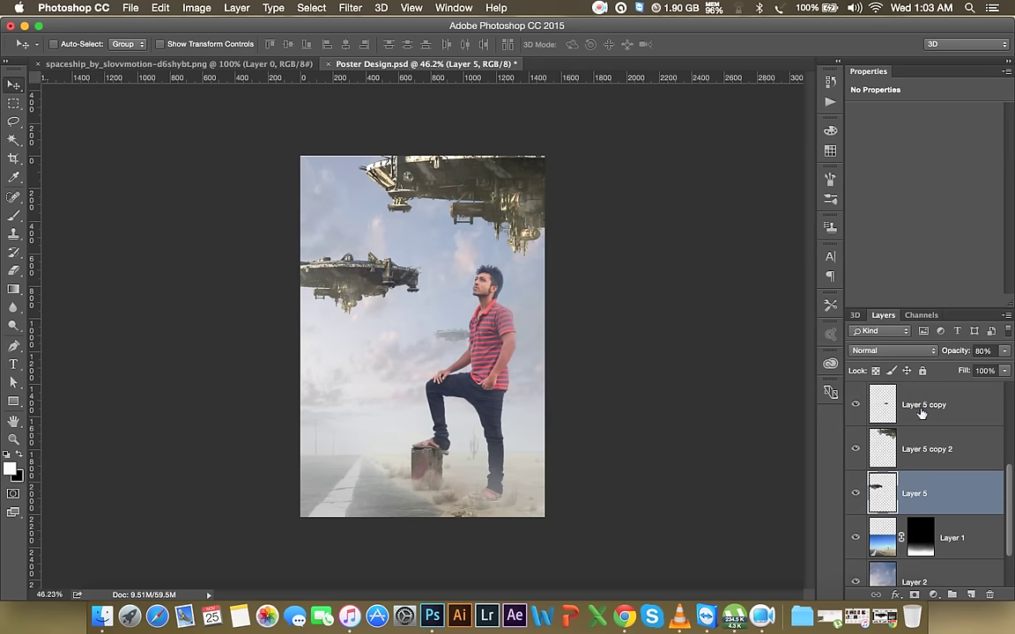
pyautogui.press('5')
pyautogui.press('7')
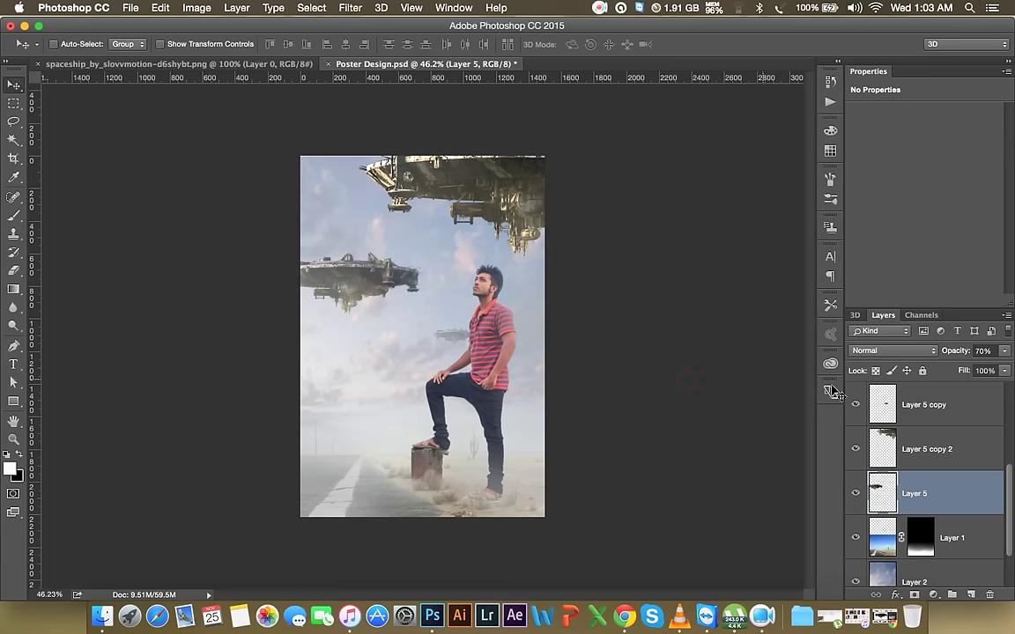
pyautogui.click(933, 440)
pyautogui.press('9')
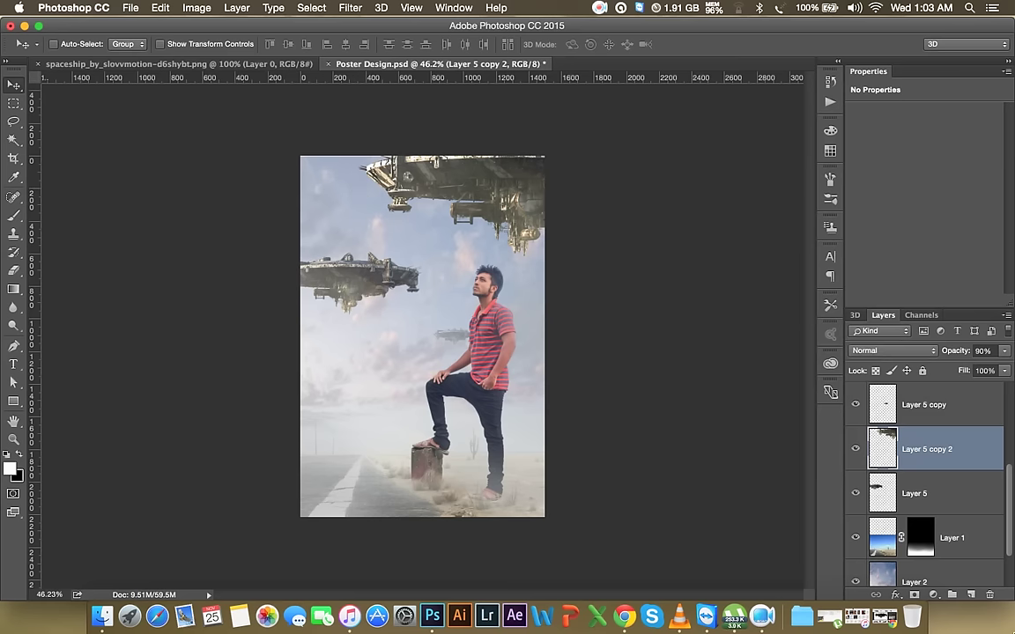
# - Stretch the Layer 2 sky slightly taller upward
pyautogui.click(956, 579)
pyautogui.hotkey('ctrl', 't')
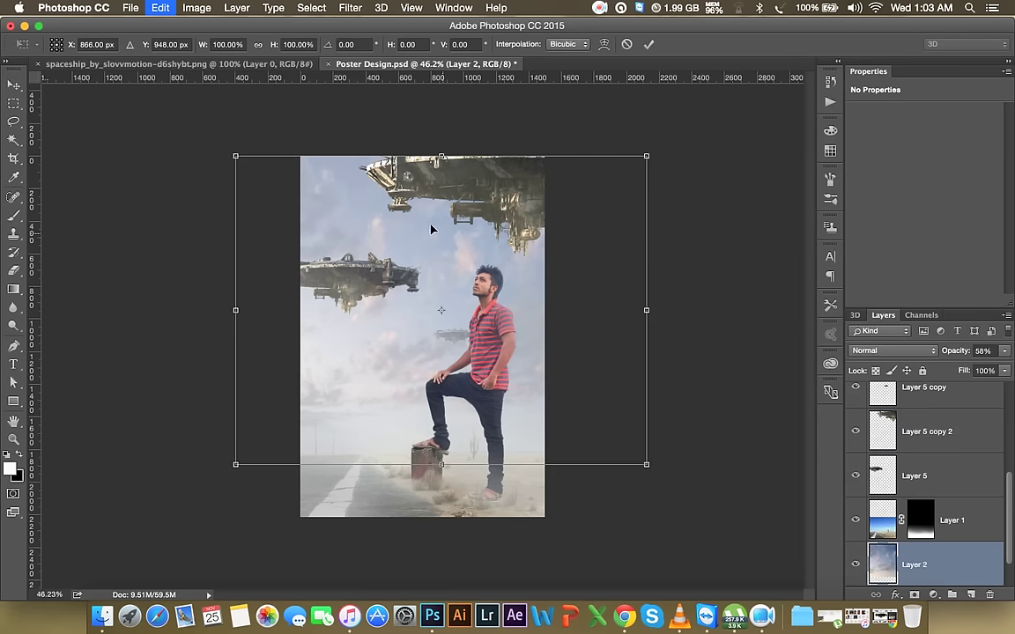
pyautogui.moveTo(442, 157); pyautogui.dragTo(442, 152)
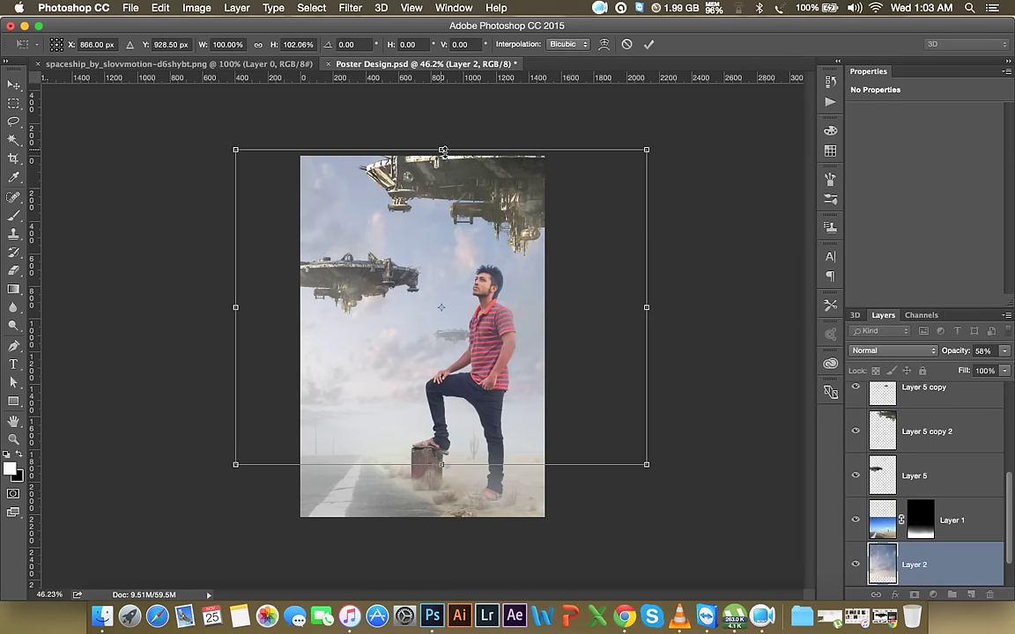
pyautogui.press('Return')
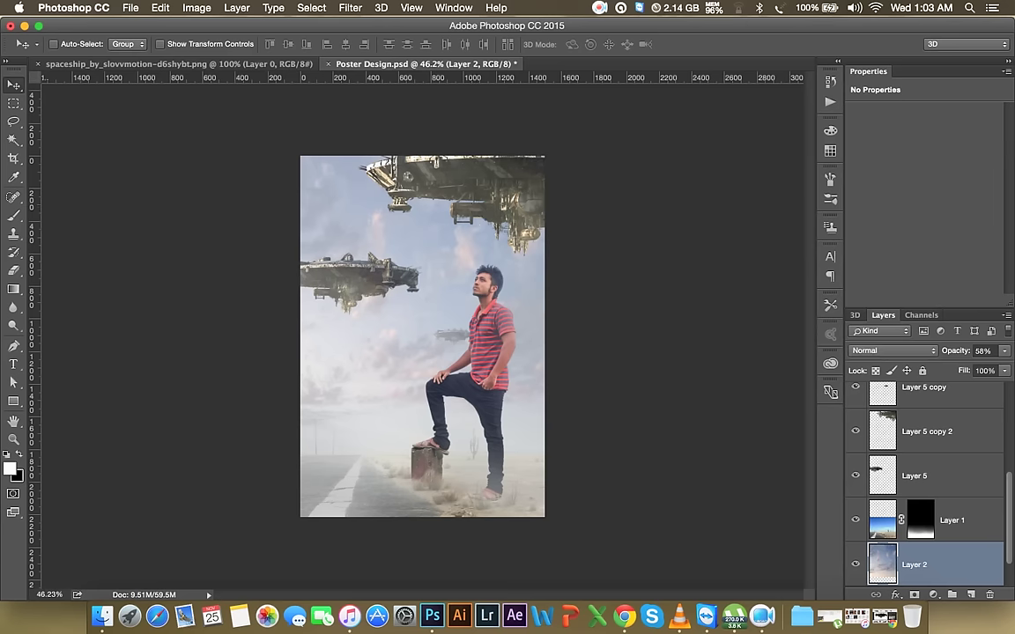
# - Nudge the big top spaceship into place and add an empty Layer 6 on top
pyautogui.click(925, 435)
pyautogui.moveTo(648, 248); pyautogui.dragTo(675, 261)
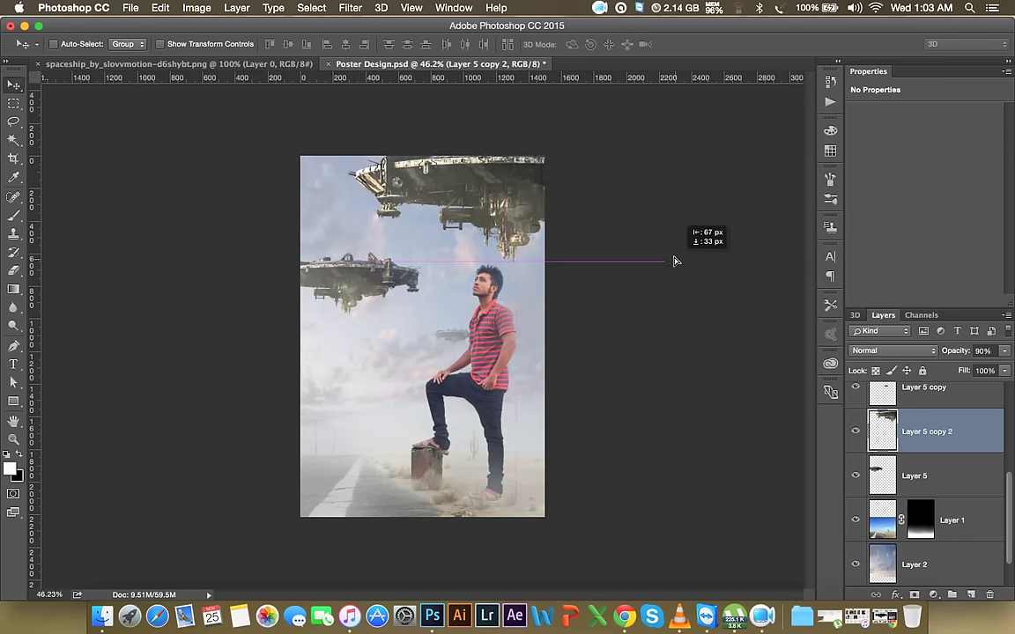
pyautogui.moveTo(675, 261); pyautogui.dragTo(670, 265)
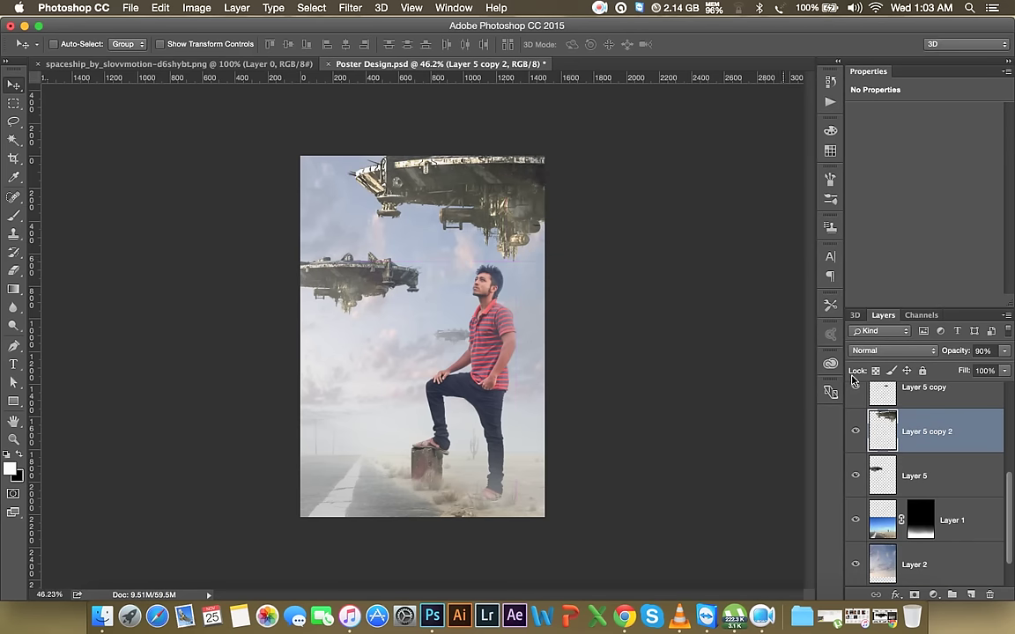
pyautogui.click(979, 595)
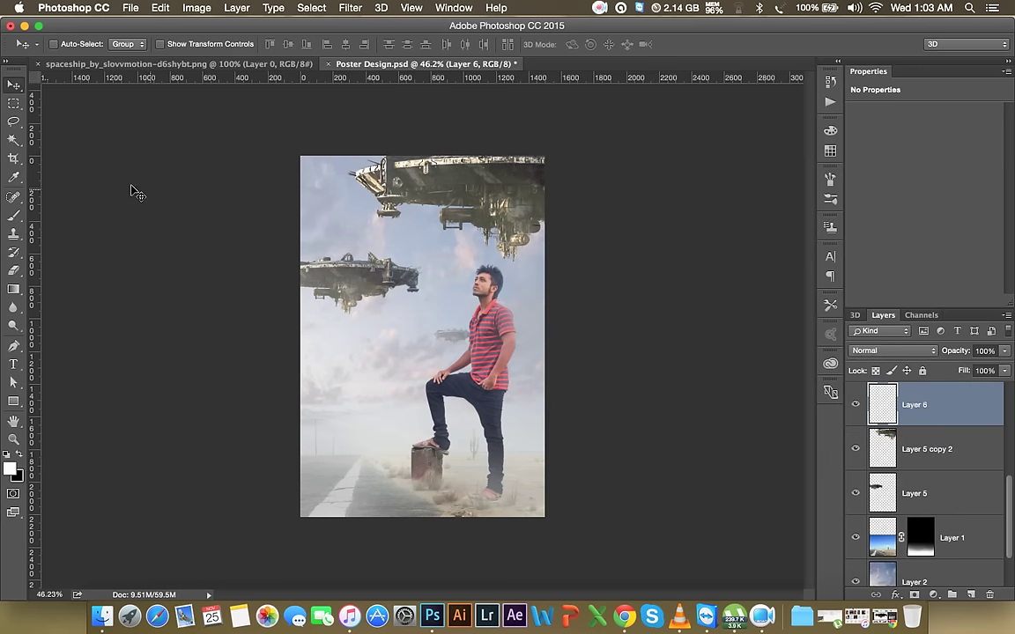
# - Paint a pale sky-coloured glow around the man's head with a soft 1300 px brush
pyautogui.click(14, 196)
pyautogui.click(18, 180)
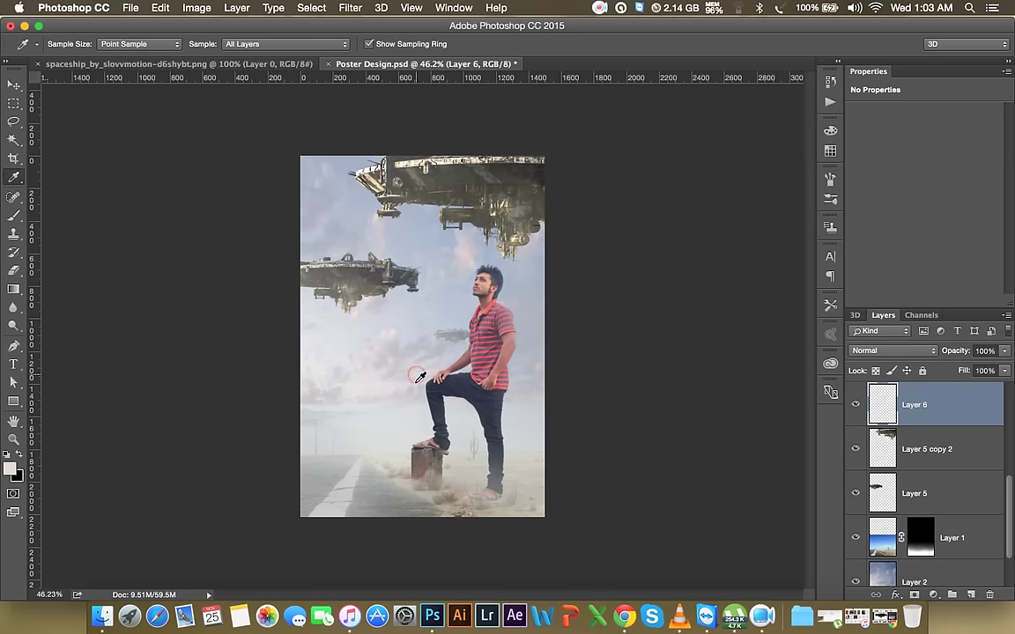
pyautogui.click(14, 214)
pyautogui.rightClick(392, 301)
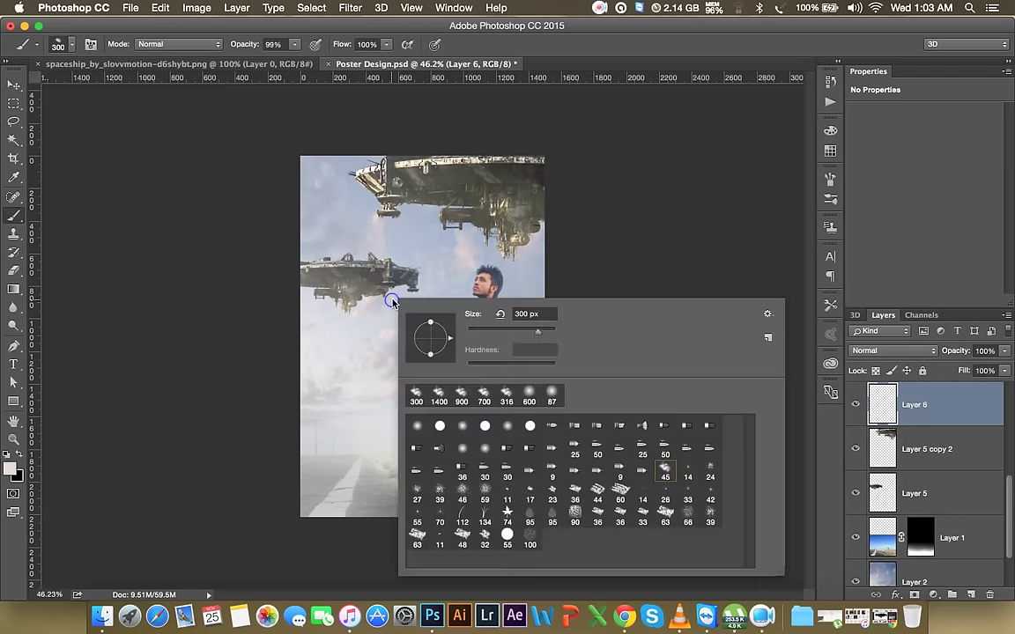
pyautogui.click(555, 402)
pyautogui.click(592, 44)
pyautogui.press(']')
pyautogui.press(']')
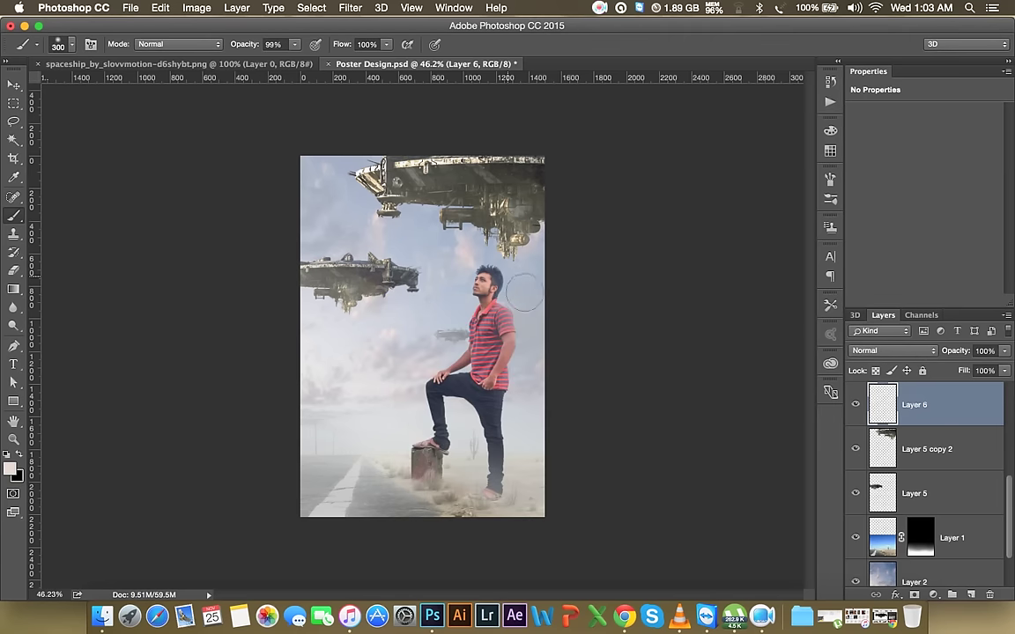
pyautogui.press(']')
pyautogui.press(']')
pyautogui.press(']')
pyautogui.click(506, 264)
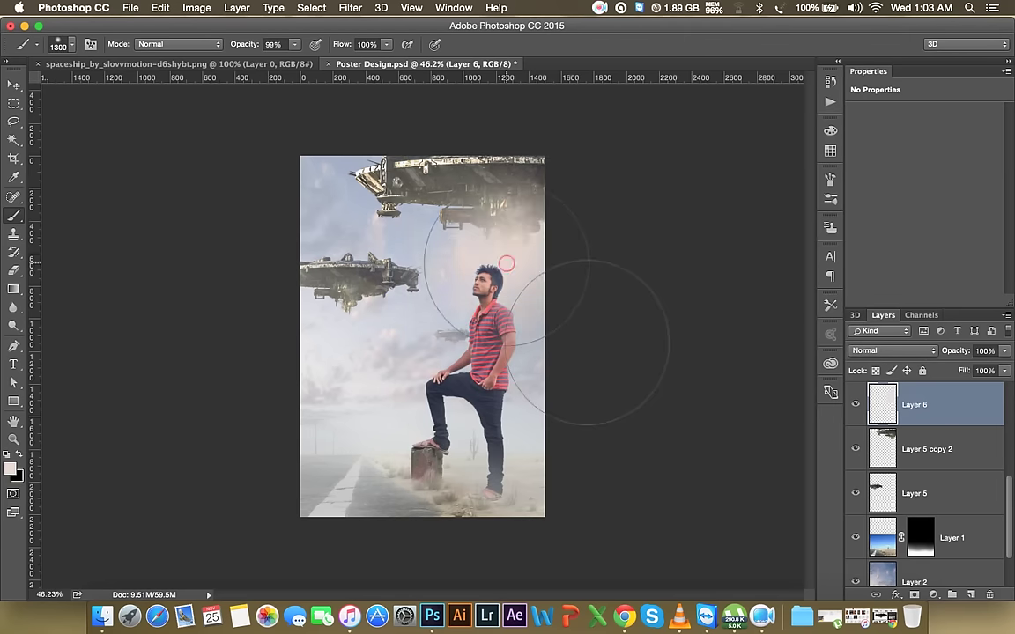
# - Set the glow layer to Screen, shift it up-right, and lower its opacity to 85%
pyautogui.click(892, 351)
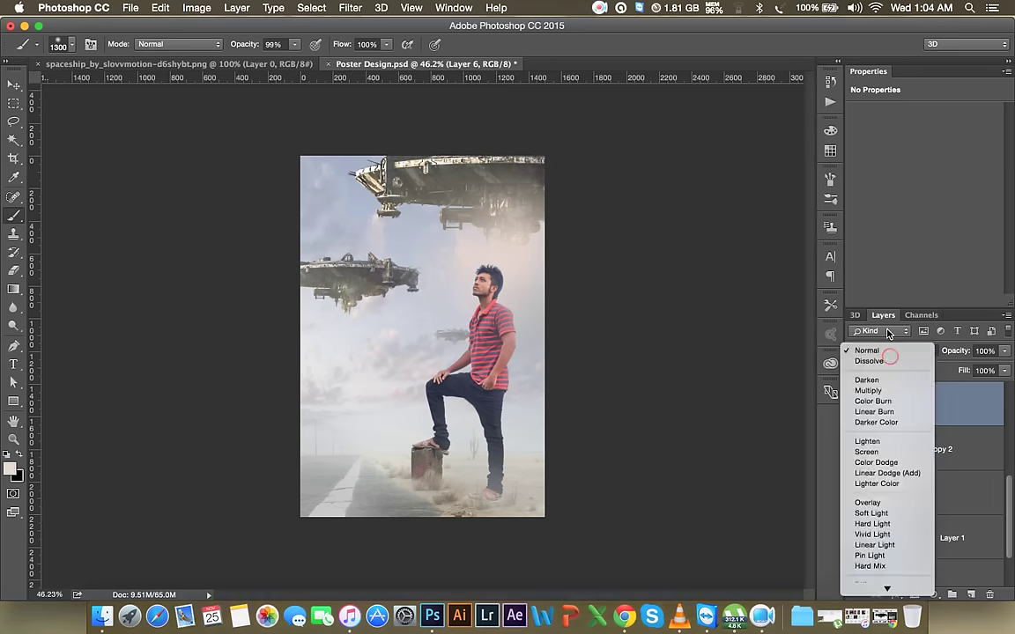
pyautogui.click(855, 450)
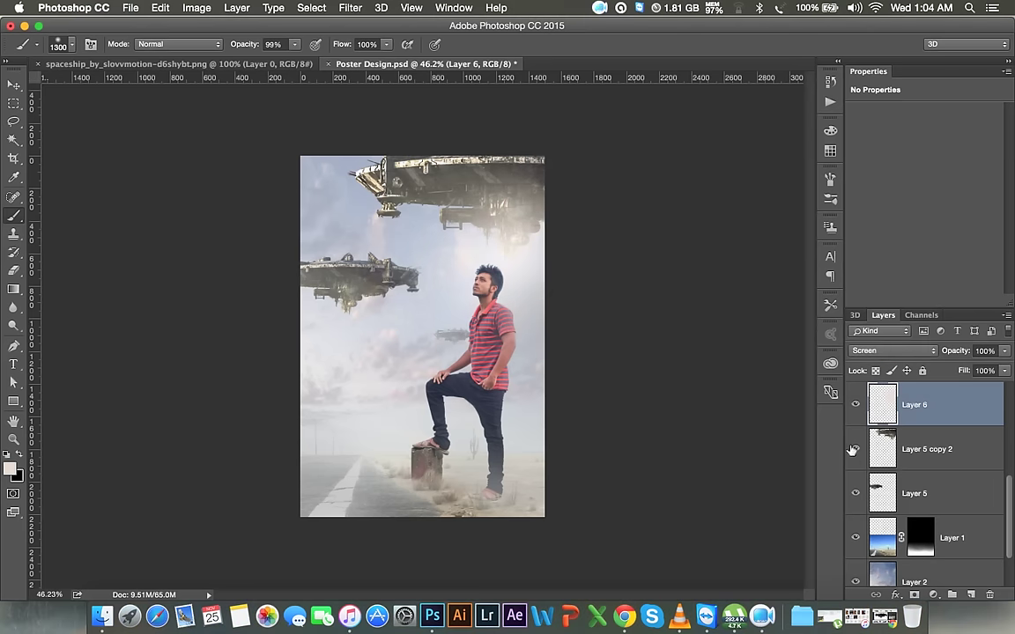
pyautogui.click(13, 85)
pyautogui.moveTo(467, 303)
pyautogui.mouseDown()
pyautogui.moveTo(633, 288)
pyautogui.moveTo(399, 264)
pyautogui.moveTo(623, 280)
pyautogui.mouseUp()
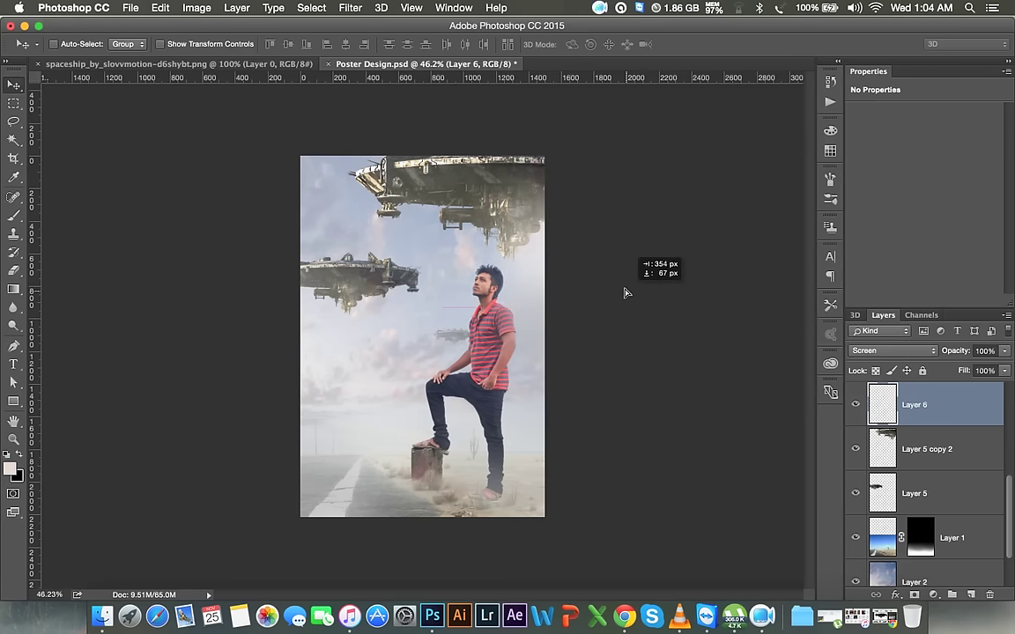
pyautogui.moveTo(624, 280); pyautogui.dragTo(624, 281)
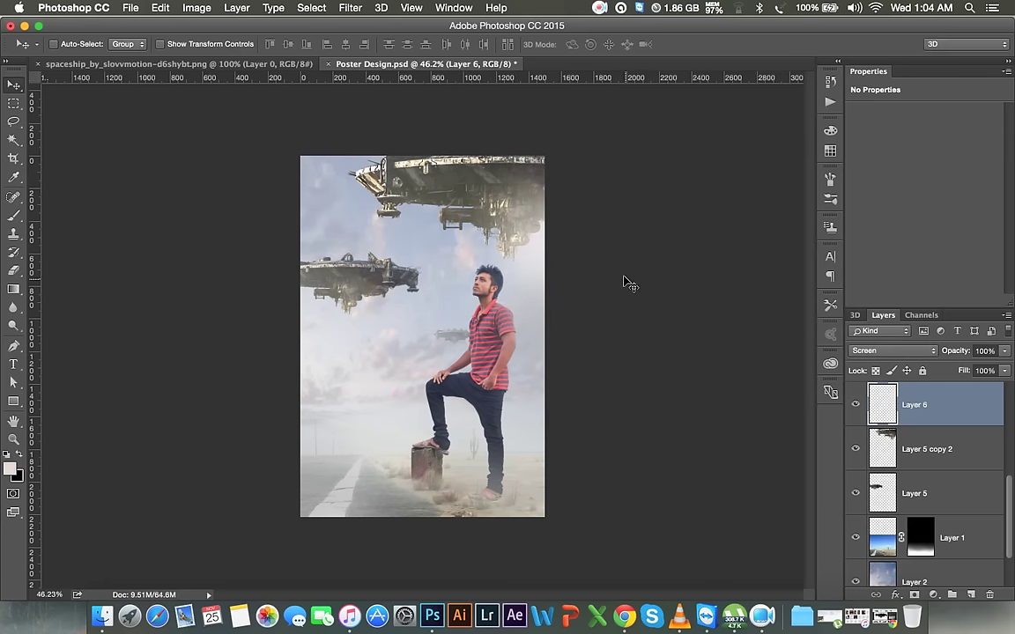
pyautogui.moveTo(963, 351); pyautogui.dragTo(955, 355)
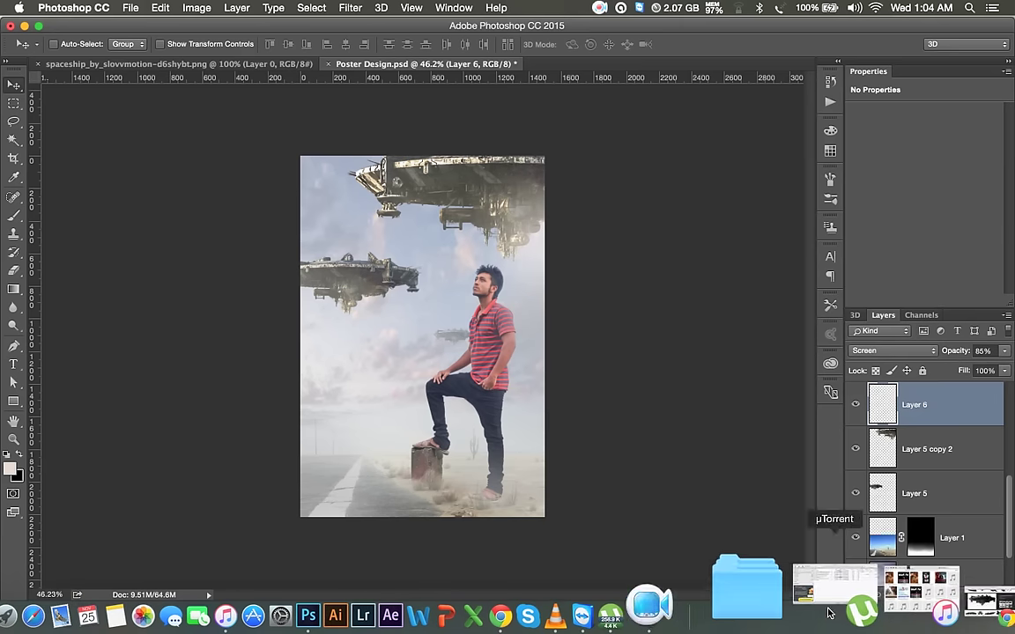
# - Drag Smoke 2.jpg from the HELP FILE folder onto the poster and move it to the bottom
pyautogui.click(875, 608)
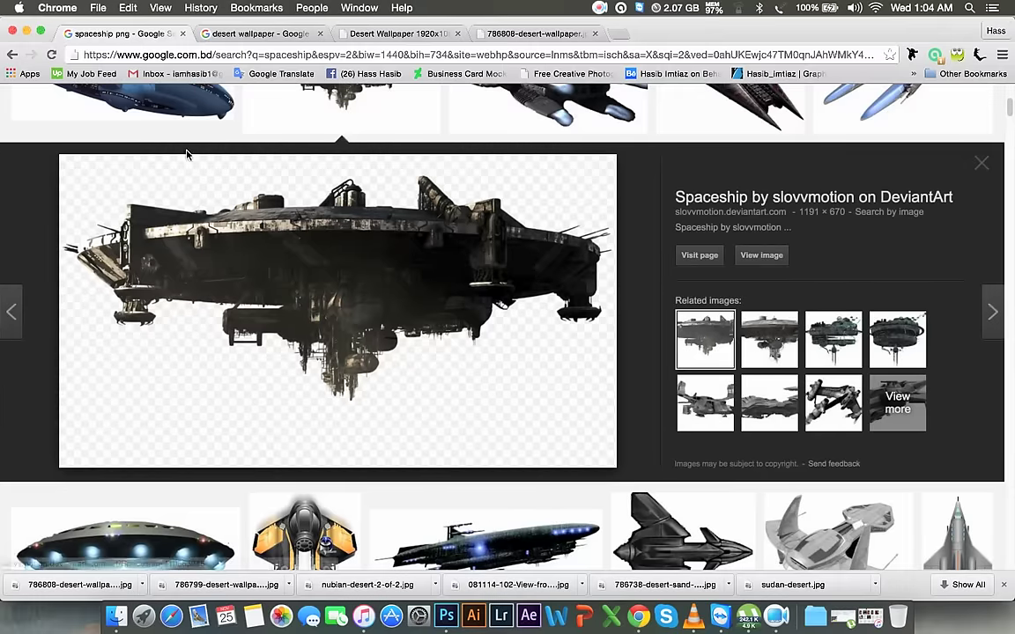
pyautogui.click(27, 34)
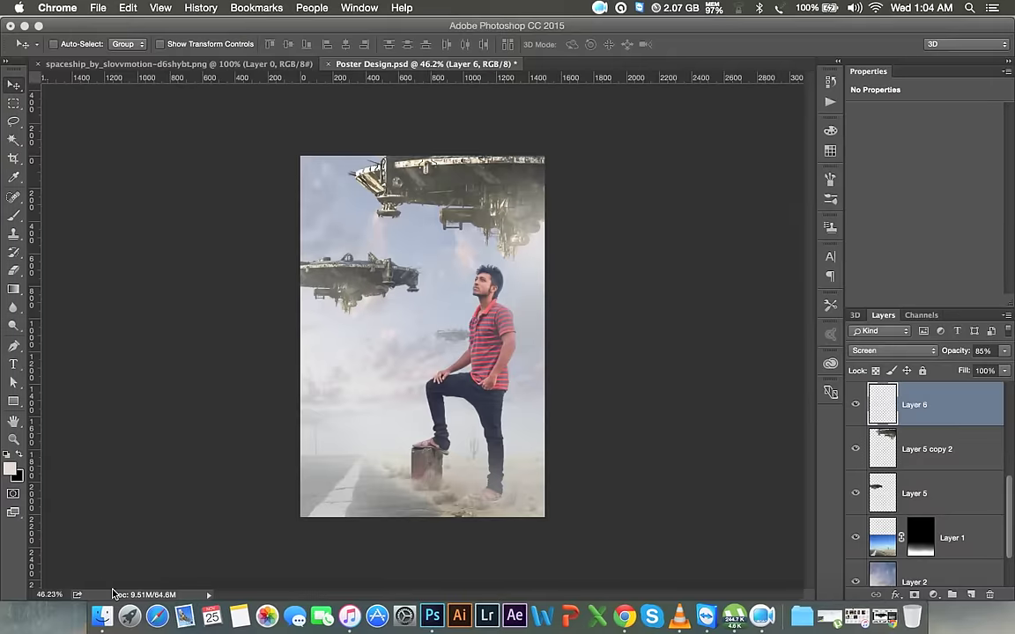
pyautogui.click(103, 615)
pyautogui.scroll(-5, 419, 299)
pyautogui.scroll(10, 419, 299)
pyautogui.scroll(5, 419, 300)
pyautogui.scroll(-2, 419, 300)
pyautogui.scroll(-15, 419, 300)
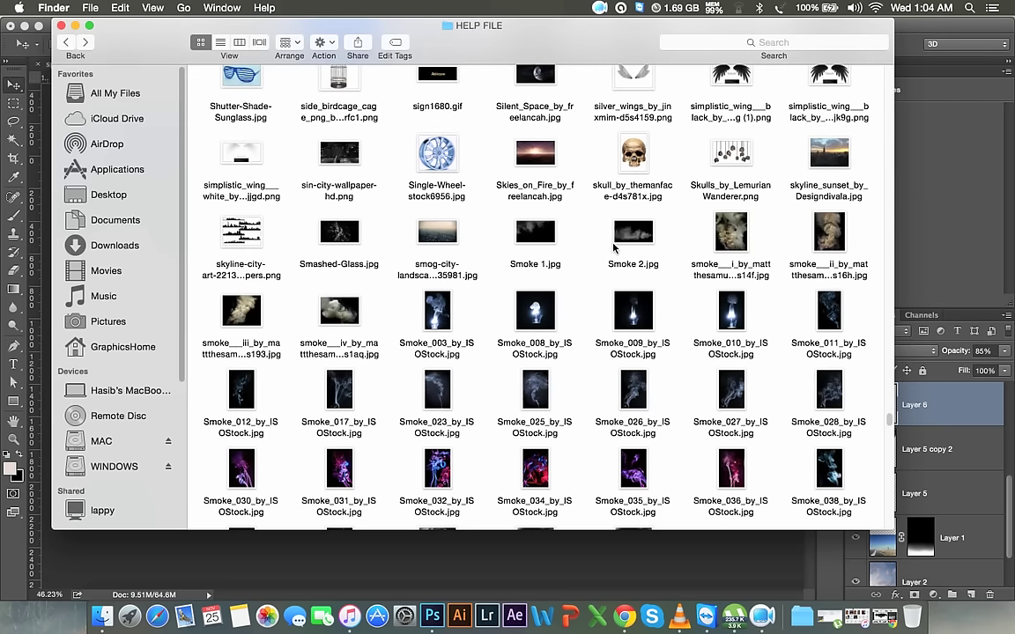
pyautogui.moveTo(623, 243)
pyautogui.mouseDown()
pyautogui.moveTo(448, 562)
pyautogui.moveTo(397, 422)
pyautogui.mouseUp()
pyautogui.moveTo(472, 366); pyautogui.dragTo(471, 504)
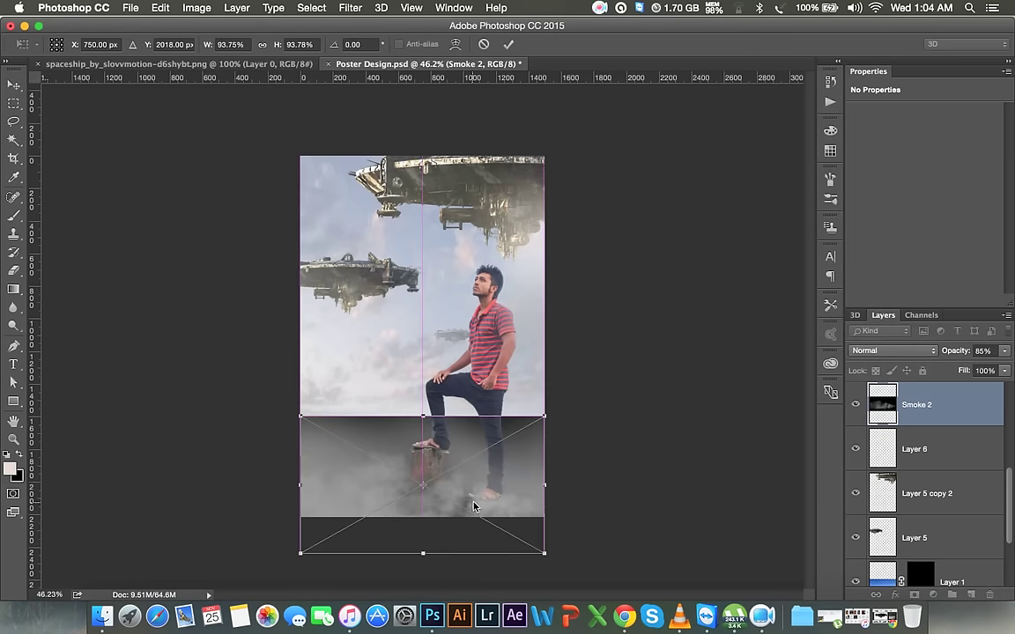
# - Place the smoke above Layer 4 and blend it in Screen mode
pyautogui.press('Return')
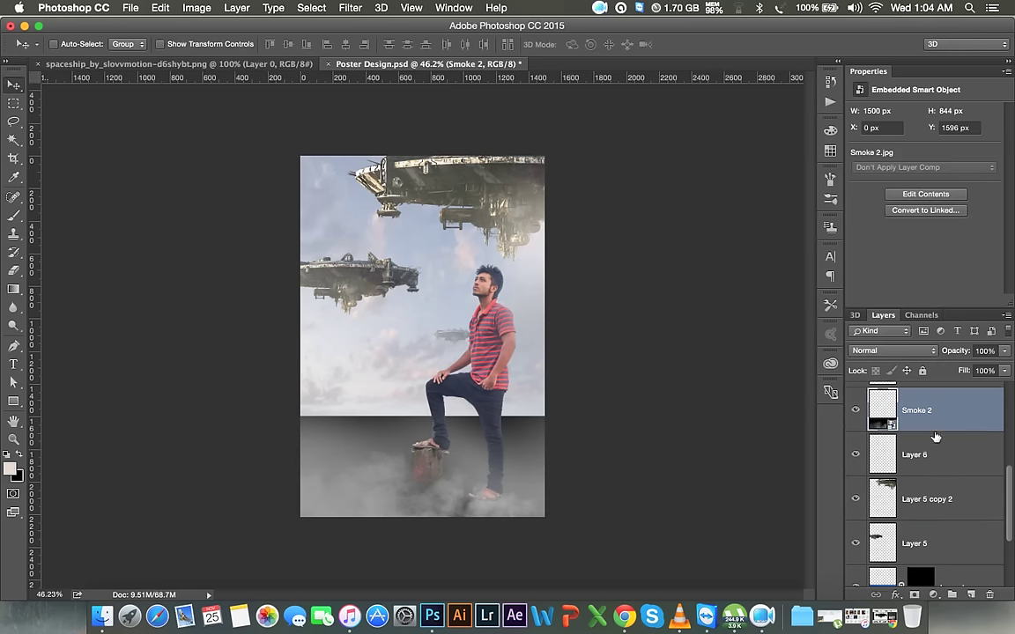
pyautogui.scroll(1, 937, 447)
pyautogui.moveTo(937, 447); pyautogui.dragTo(925, 400)
pyautogui.click(892, 351)
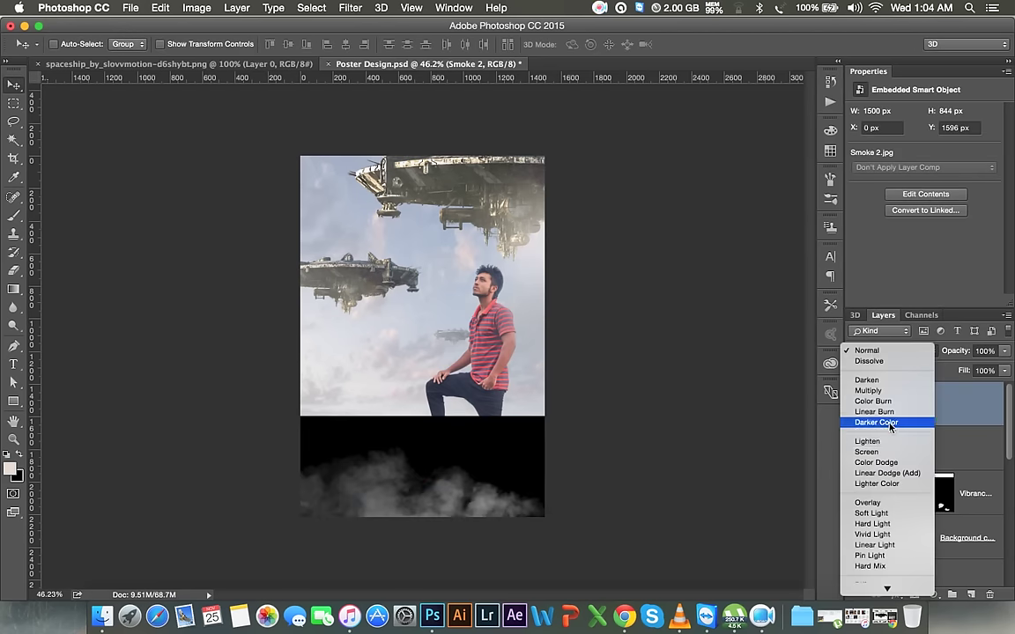
pyautogui.click(883, 453)
pyautogui.moveTo(545, 494)
pyautogui.mouseDown()
pyautogui.moveTo(592, 494)
pyautogui.moveTo(575, 487)
pyautogui.mouseUp()
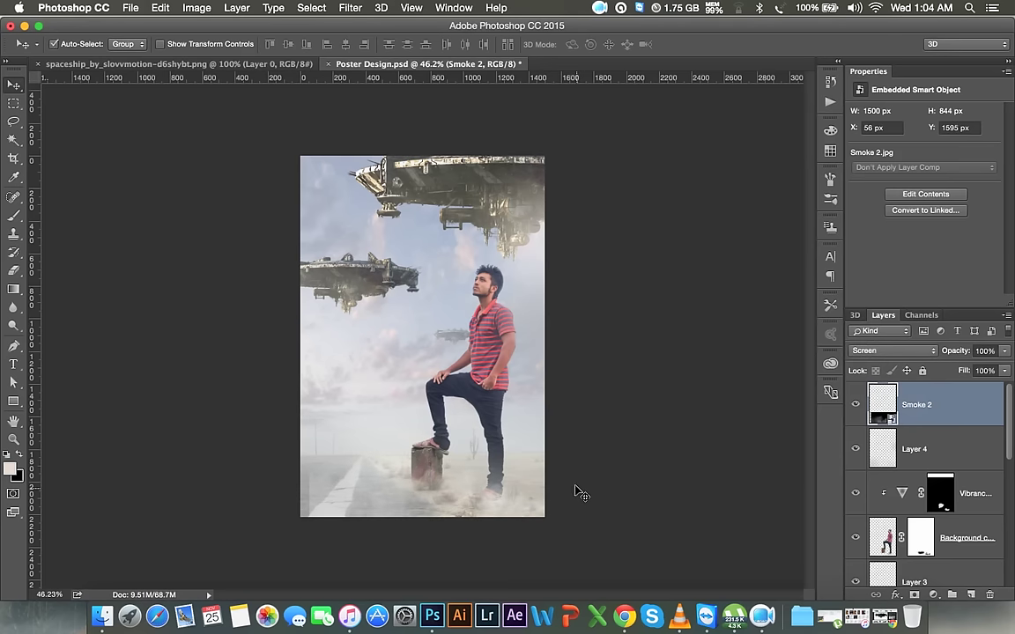
# - Enlarge the smoke to 2202 × 1239 px and position it across the road
pyautogui.hotkey('ctrl', 't')
pyautogui.moveTo(561, 422); pyautogui.dragTo(606, 391)
pyautogui.moveTo(502, 400); pyautogui.dragTo(555, 465)
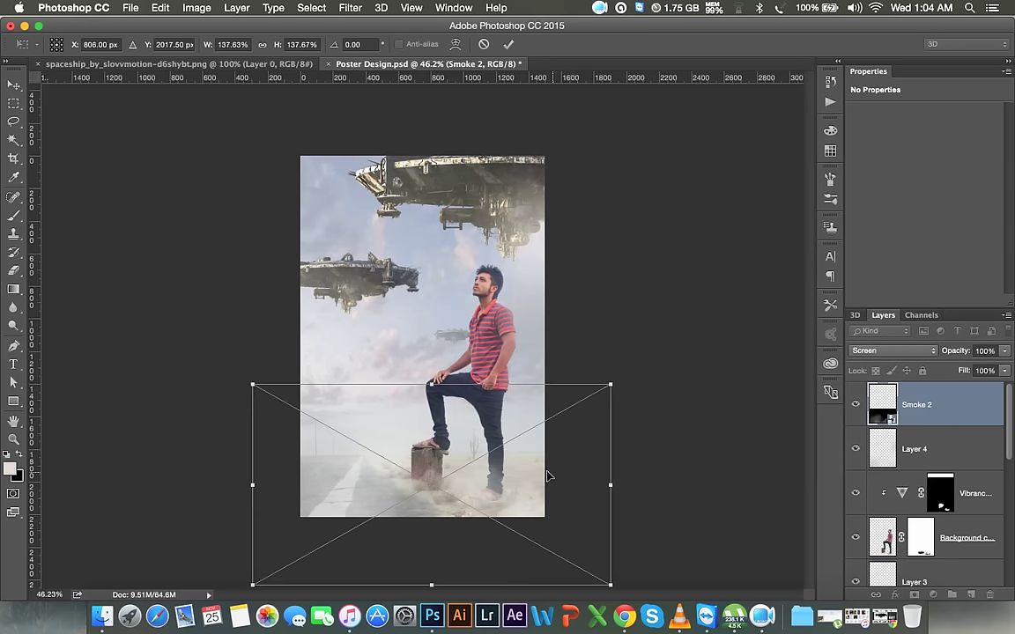
pyautogui.press('Return')
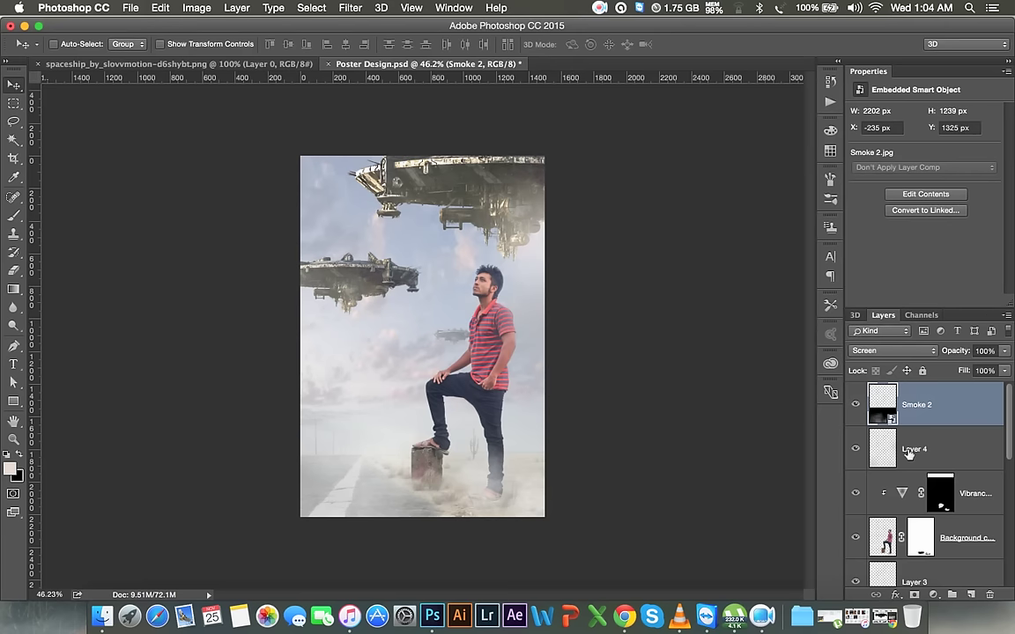
pyautogui.scroll(-1, 890, 485)
pyautogui.scroll(-4, 930, 510)
pyautogui.scroll(-1, 930, 510)
pyautogui.scroll(-2, 933, 498)
pyautogui.click(934, 489)
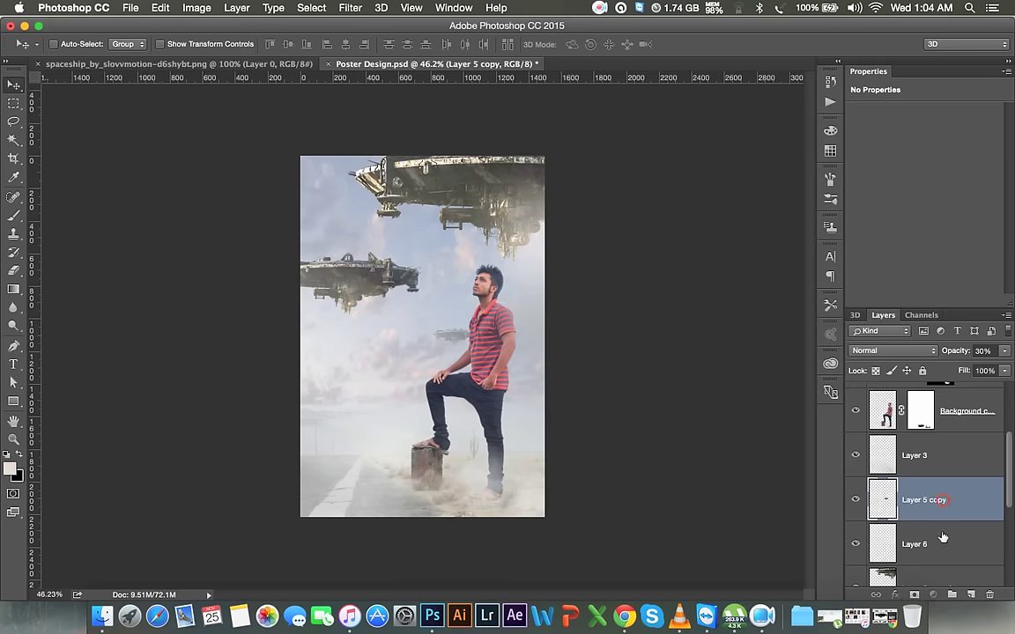
# - Move Layer 5 copy above Layer 5 copy 2 and give it a few-pixel Gaussian Blur
pyautogui.moveTo(944, 505); pyautogui.dragTo(934, 572)
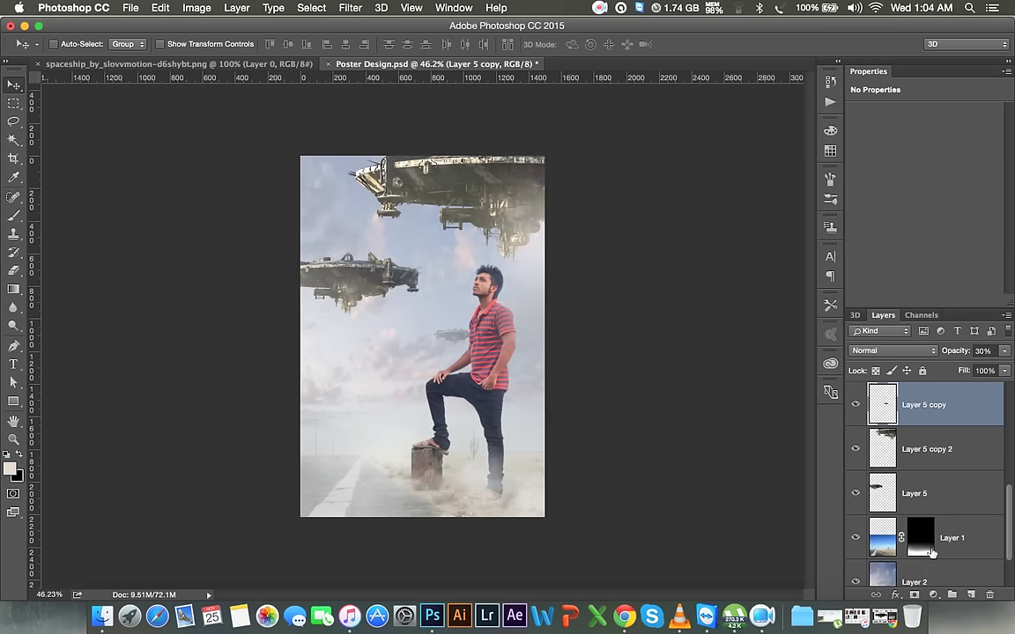
pyautogui.click(337, 9)
pyautogui.moveTo(357, 175)
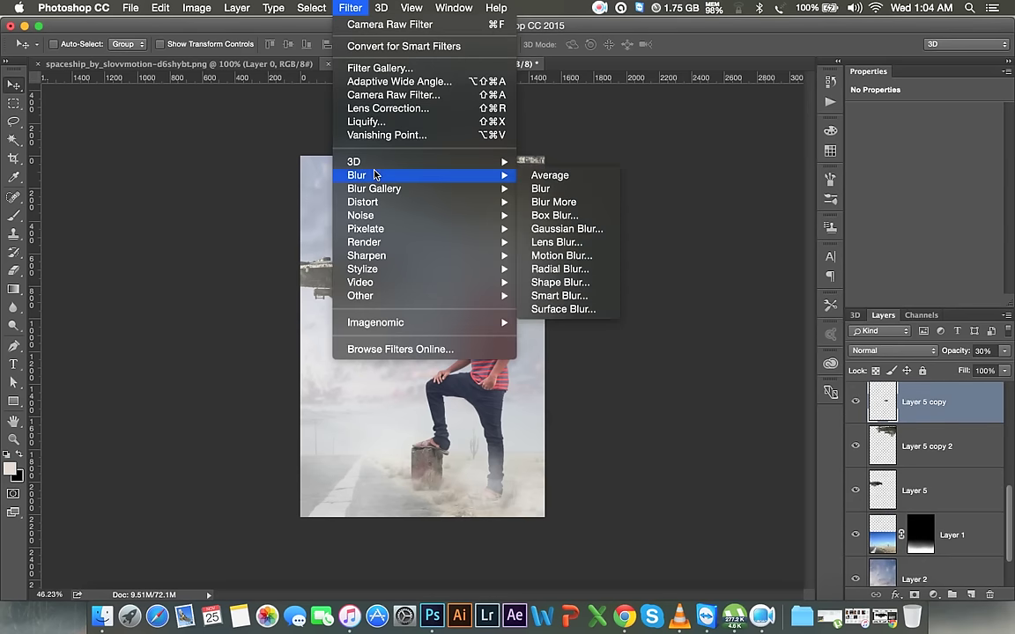
pyautogui.click(557, 228)
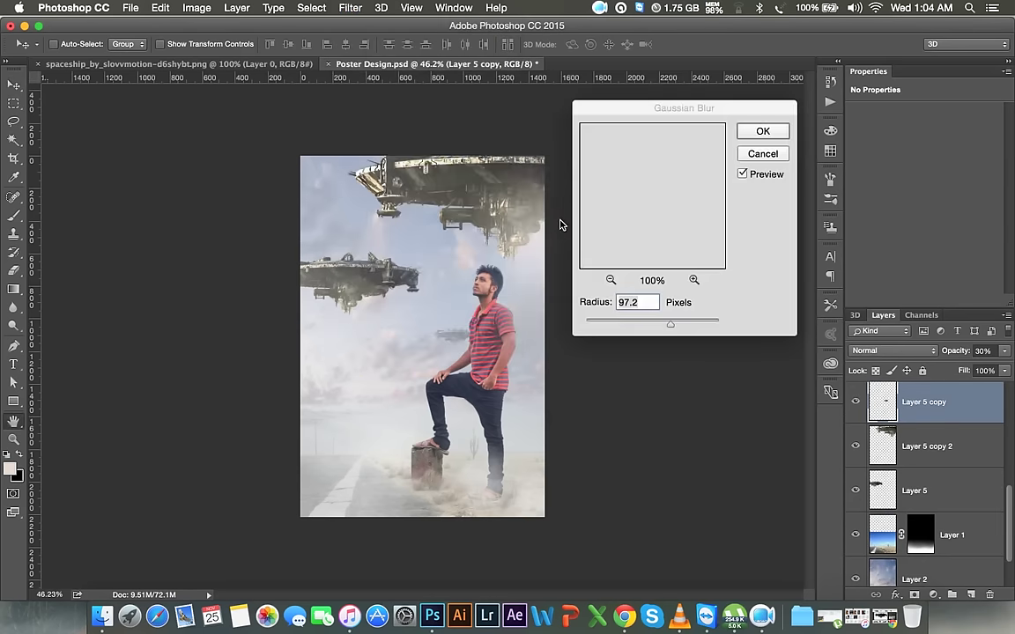
pyautogui.moveTo(670, 324); pyautogui.dragTo(604, 321)
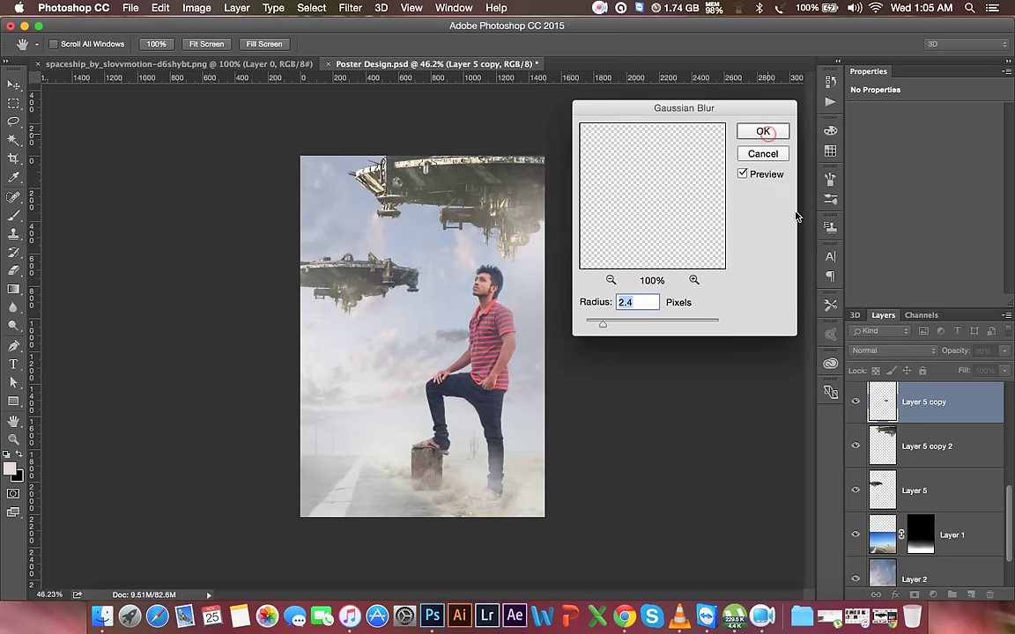
pyautogui.press('Return')
# - Apply a 1.8-pixel Gaussian Blur to the Layer 5 copy 2 spaceship
pyautogui.click(921, 433)
pyautogui.click(350, 8)
pyautogui.moveTo(357, 175)
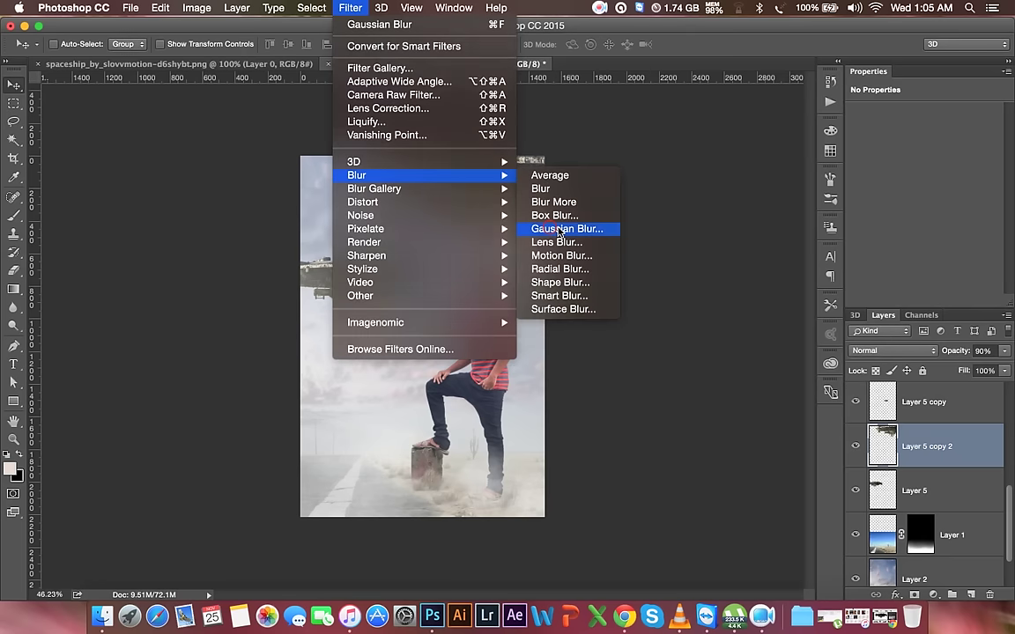
pyautogui.click(559, 231)
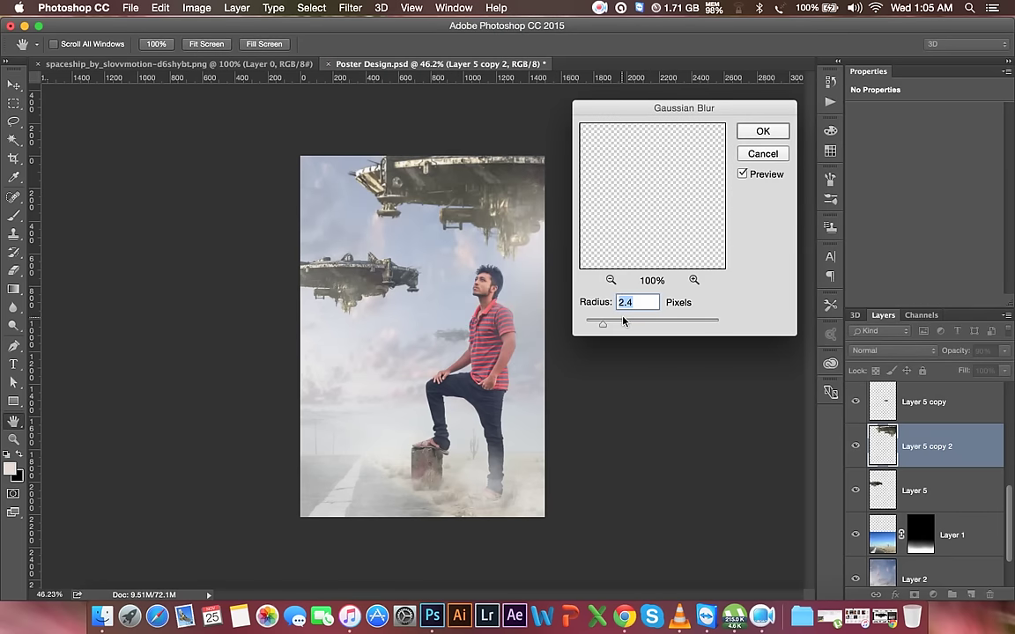
pyautogui.moveTo(603, 325); pyautogui.dragTo(600, 325)
pyautogui.click(747, 132)
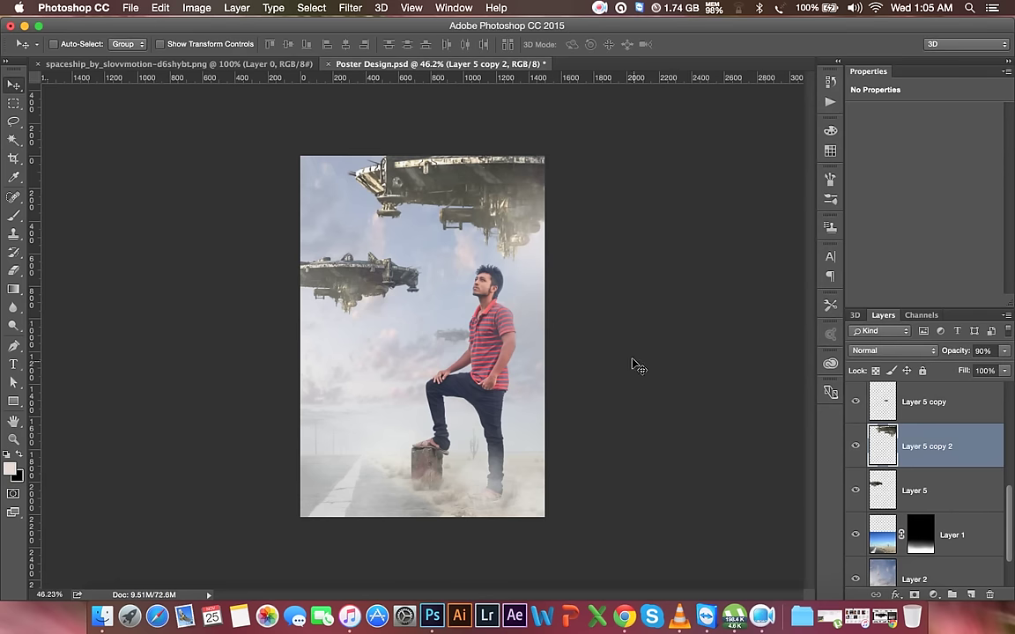
# - Apply a 2.2-pixel Gaussian Blur to the Layer 2 sky
pyautogui.click(922, 573)
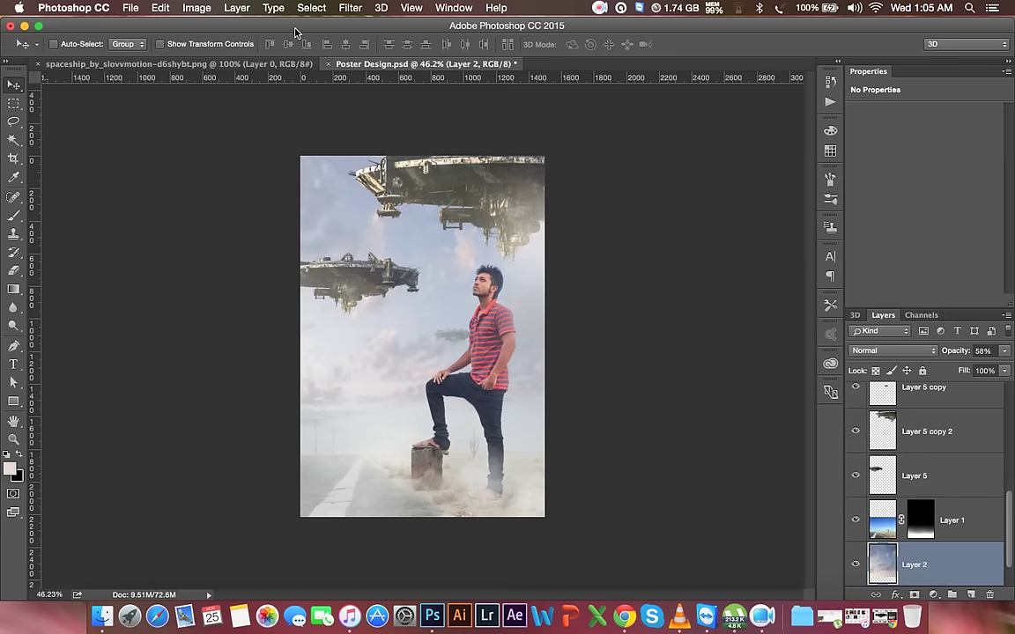
pyautogui.click(346, 7)
pyautogui.moveTo(375, 188)
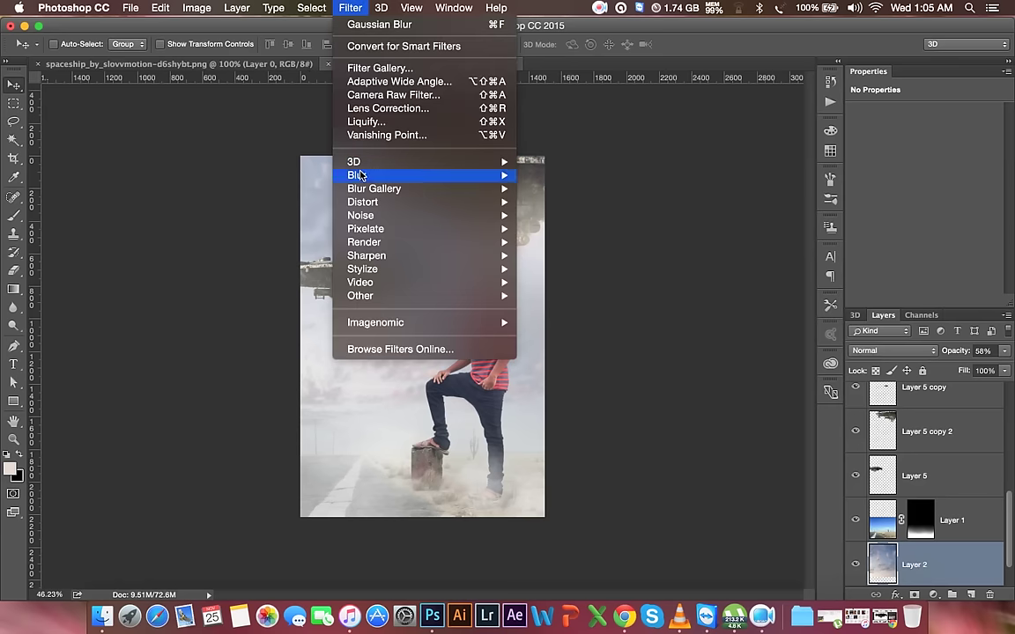
pyautogui.click(543, 230)
pyautogui.click(608, 323)
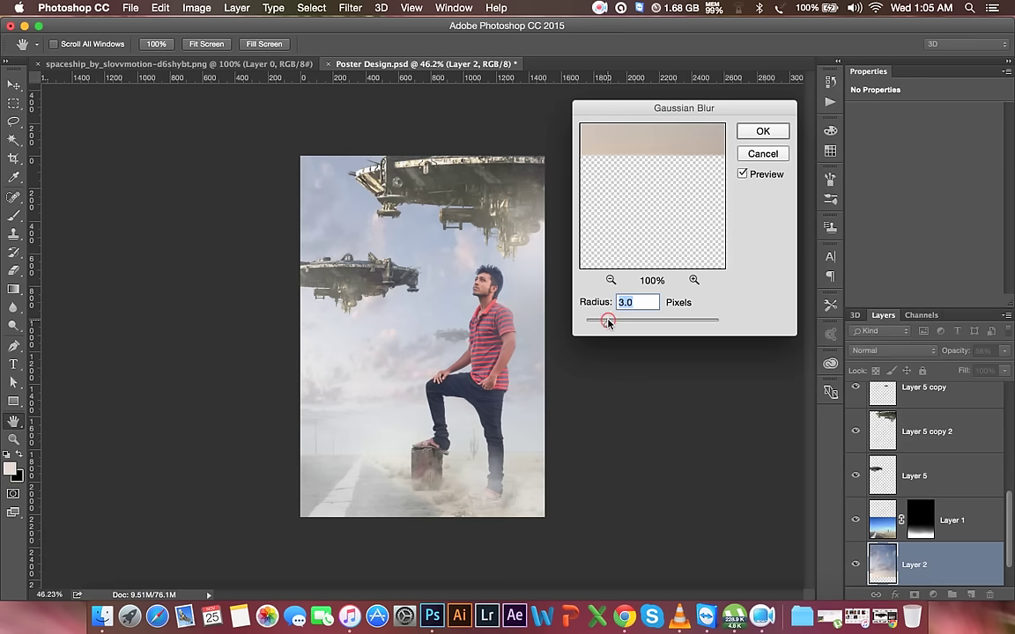
pyautogui.moveTo(608, 323); pyautogui.dragTo(603, 324)
pyautogui.click(757, 133)
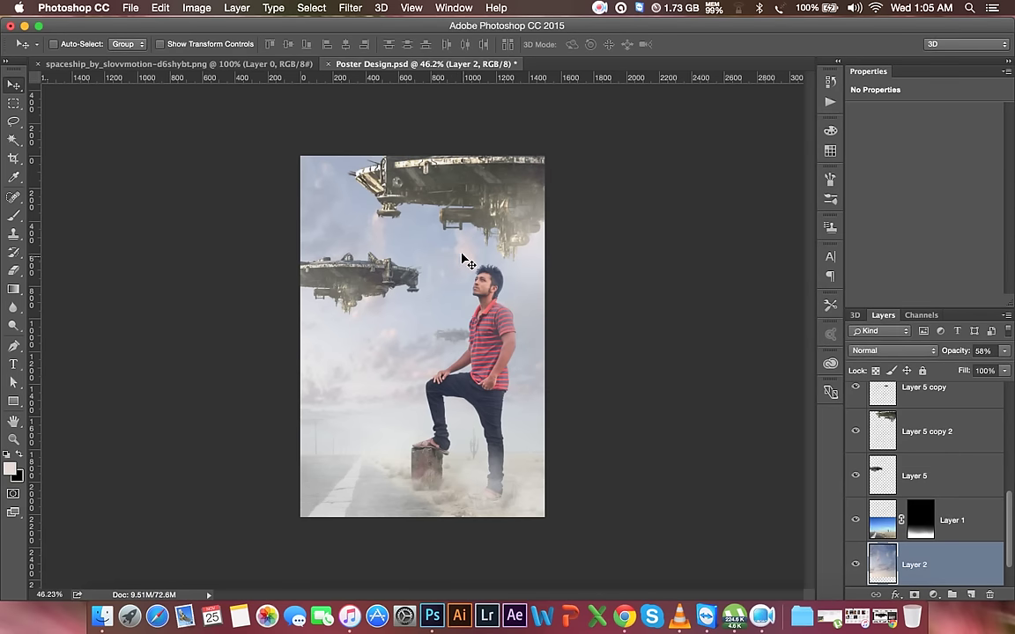
pyautogui.scroll(3, 946, 445)
pyautogui.scroll(3, 947, 445)
# - Stamp a merged copy of the composite into new Layer 7 above Smoke 2 using Apply Image
pyautogui.scroll(2, 946, 445)
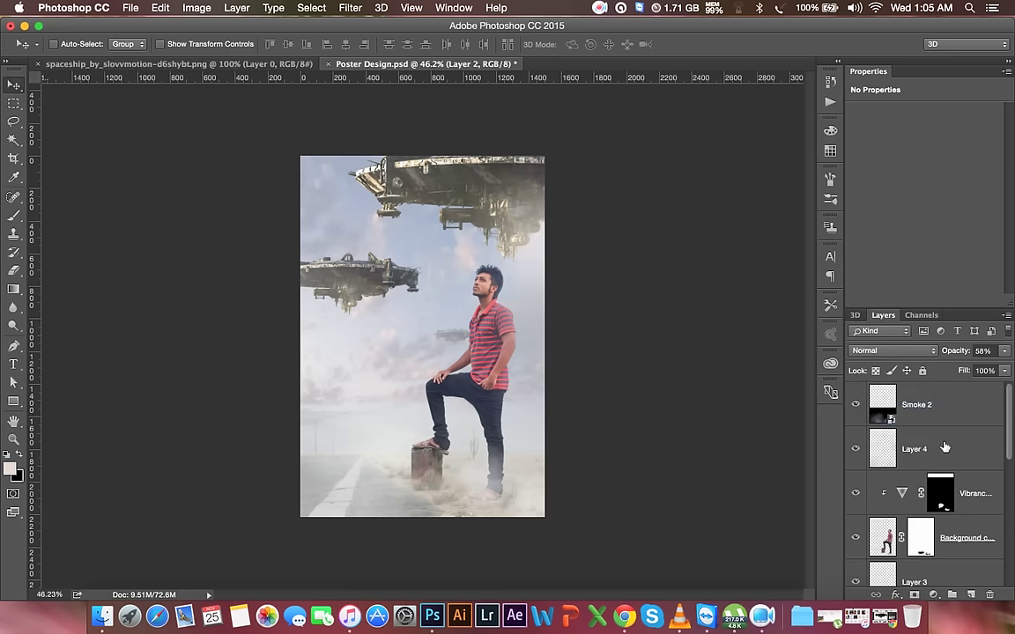
pyautogui.click(963, 413)
pyautogui.click(970, 590)
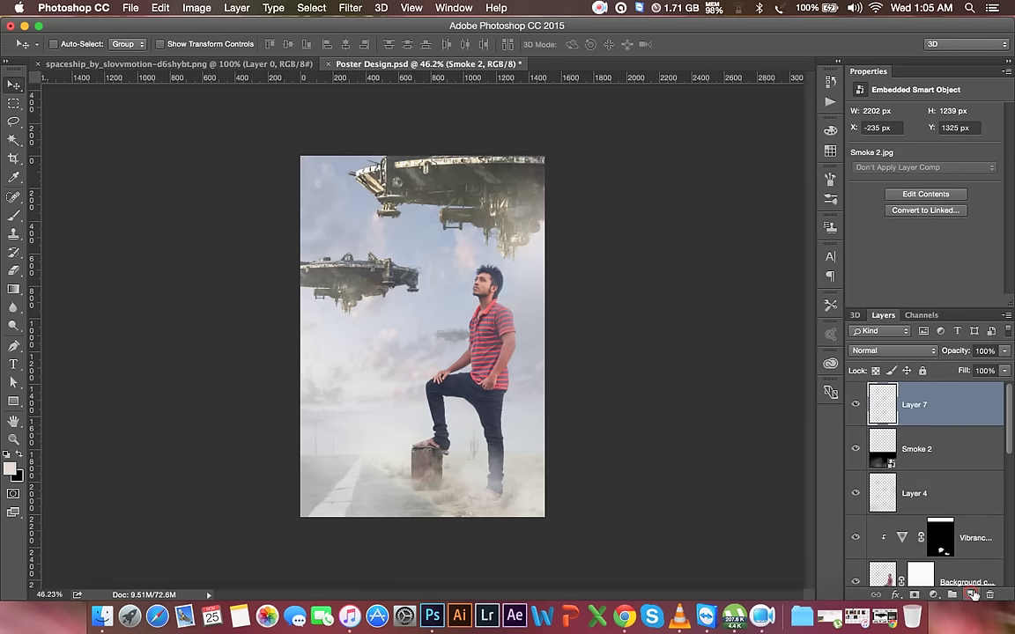
pyautogui.click(196, 8)
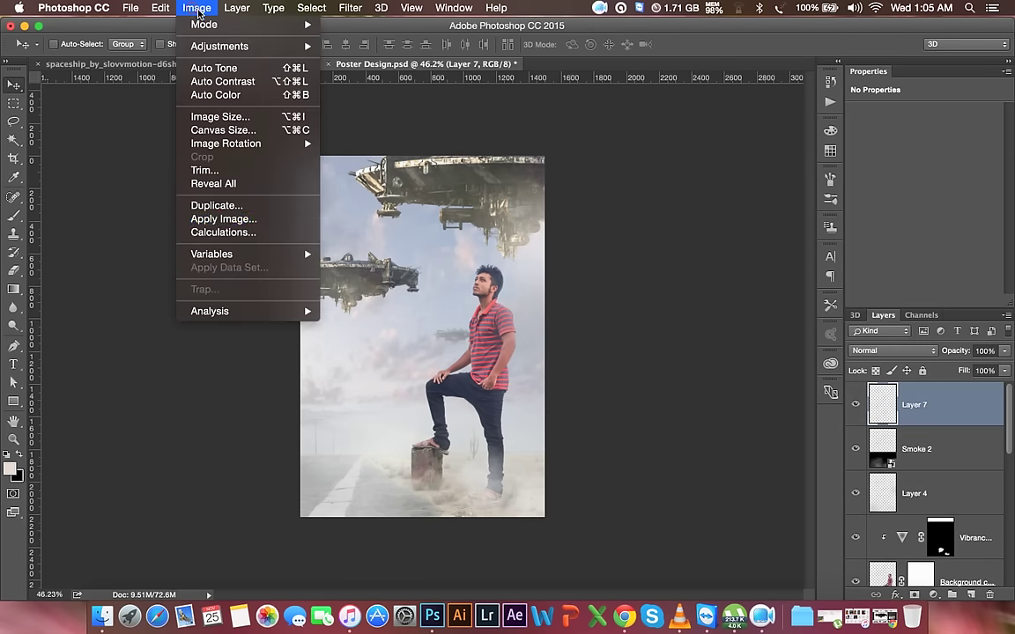
pyautogui.click(227, 219)
pyautogui.click(578, 179)
pyautogui.press('v')
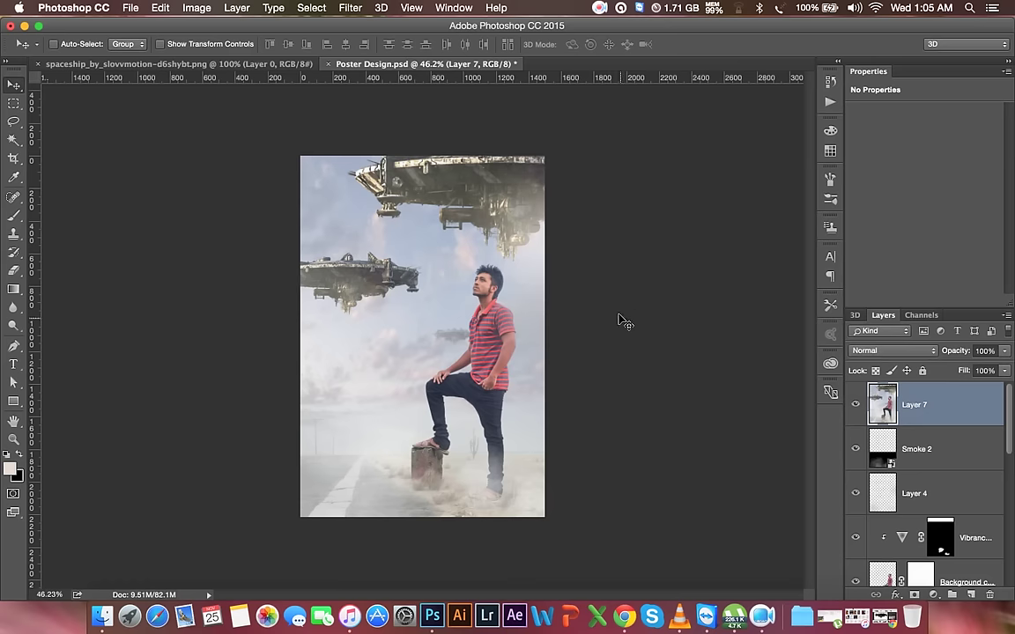
# - Select the top spaceship layer (Layer 5 copy 2) and move it up and right
pyautogui.click(916, 449)
pyautogui.scroll(-1, 925, 476)
pyautogui.scroll(-2, 941, 545)
pyautogui.scroll(-1, 941, 545)
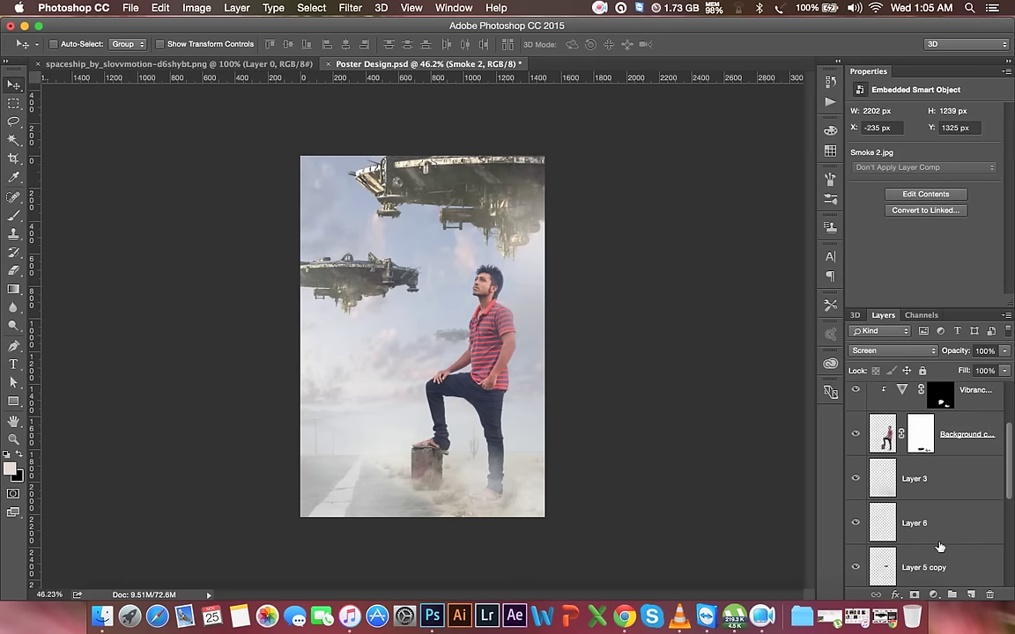
pyautogui.scroll(-1, 941, 548)
pyautogui.click(934, 574)
pyautogui.moveTo(602, 319); pyautogui.dragTo(603, 276)
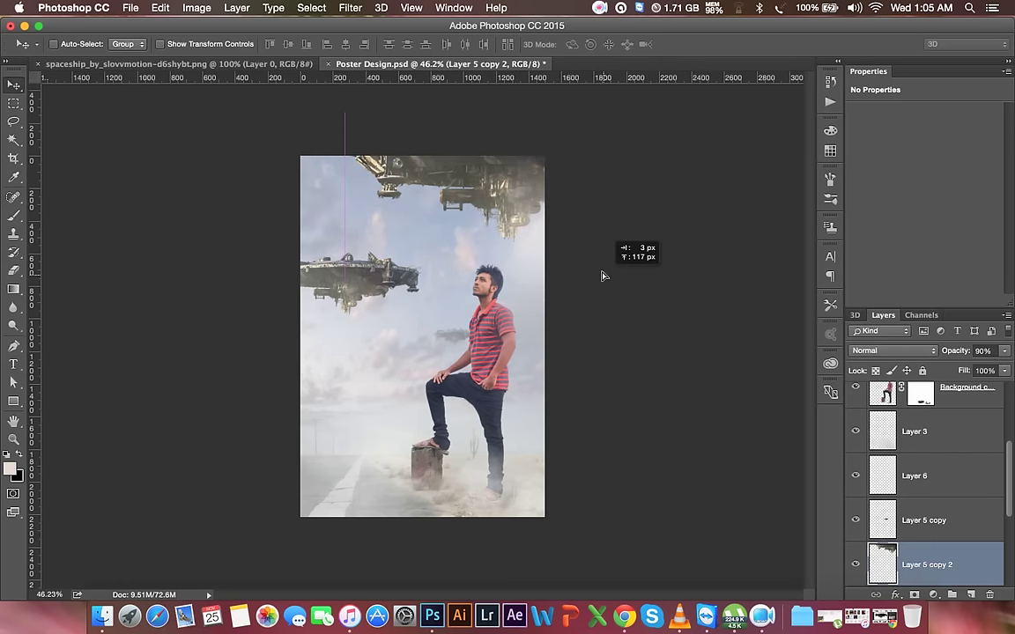
pyautogui.moveTo(603, 276)
pyautogui.mouseDown()
pyautogui.moveTo(640, 307)
pyautogui.moveTo(636, 276)
pyautogui.mouseUp()
# - Enlarge the top spaceship with Free Transform and fine-tune its position
pyautogui.hotkey('ctrl', 't')
pyautogui.moveTo(383, 237)
pyautogui.mouseDown()
pyautogui.moveTo(340, 253)
pyautogui.moveTo(436, 227)
pyautogui.mouseUp()
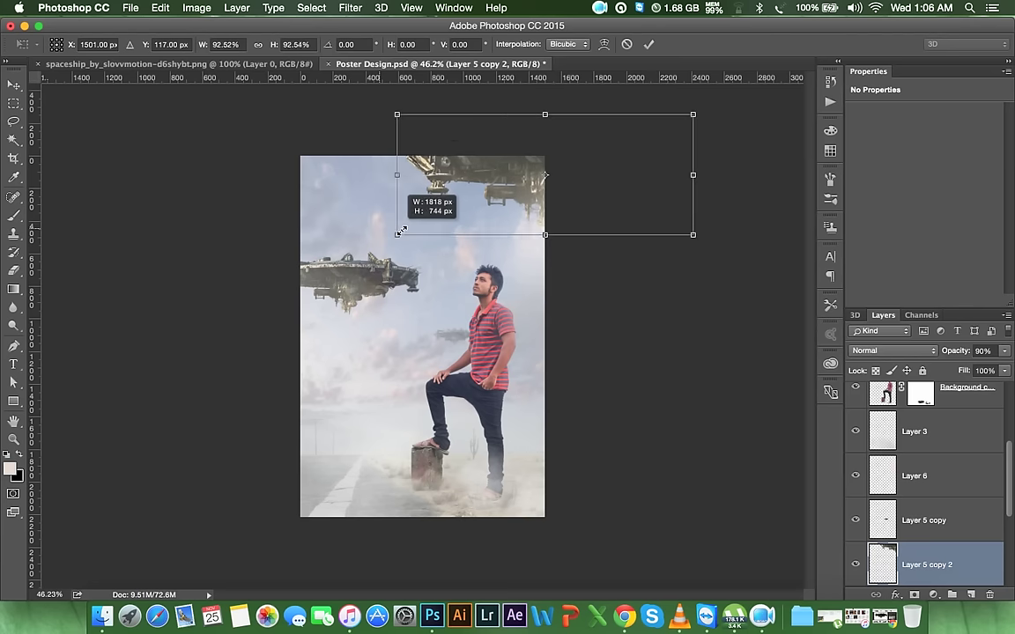
pyautogui.moveTo(480, 195); pyautogui.dragTo(469, 210)
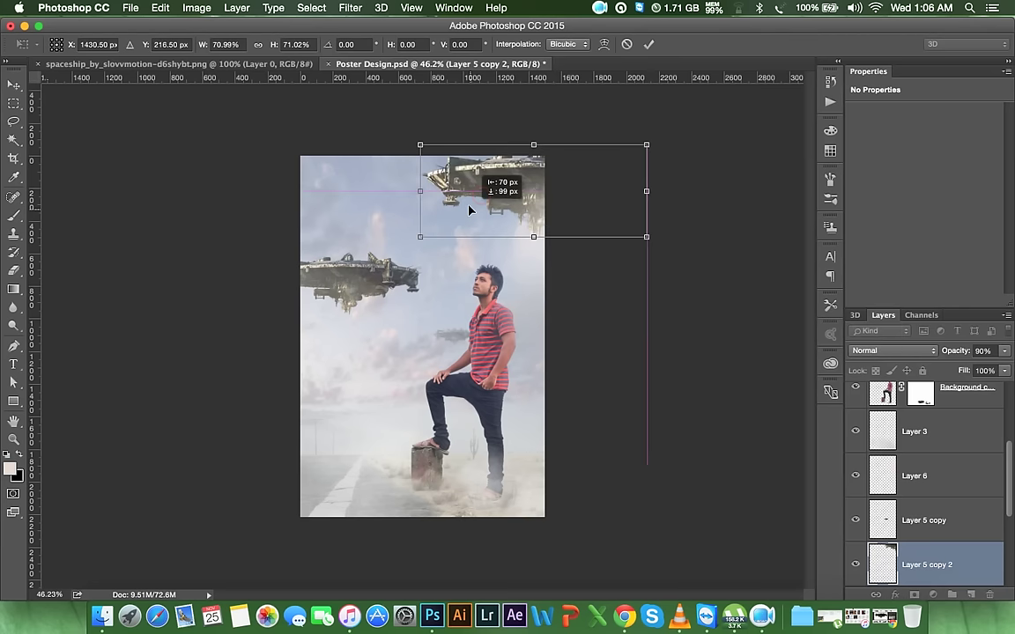
pyautogui.moveTo(647, 144); pyautogui.dragTo(679, 130)
pyautogui.moveTo(566, 175)
pyautogui.mouseDown()
pyautogui.moveTo(578, 169)
pyautogui.moveTo(579, 191)
pyautogui.mouseUp()
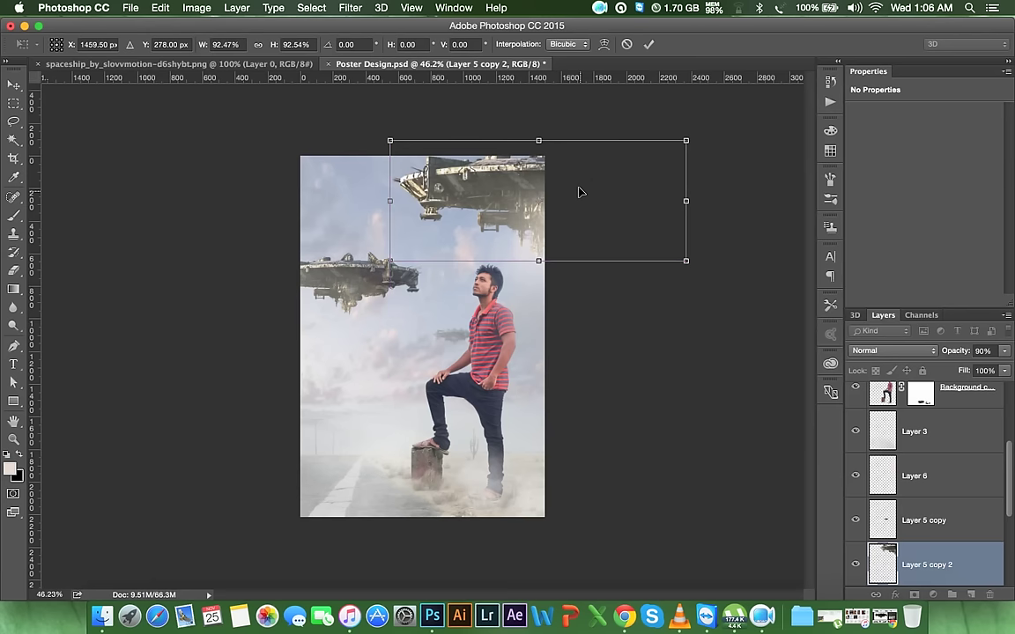
pyautogui.moveTo(685, 140)
pyautogui.mouseDown()
pyautogui.moveTo(727, 120)
pyautogui.moveTo(701, 132)
pyautogui.mouseUp()
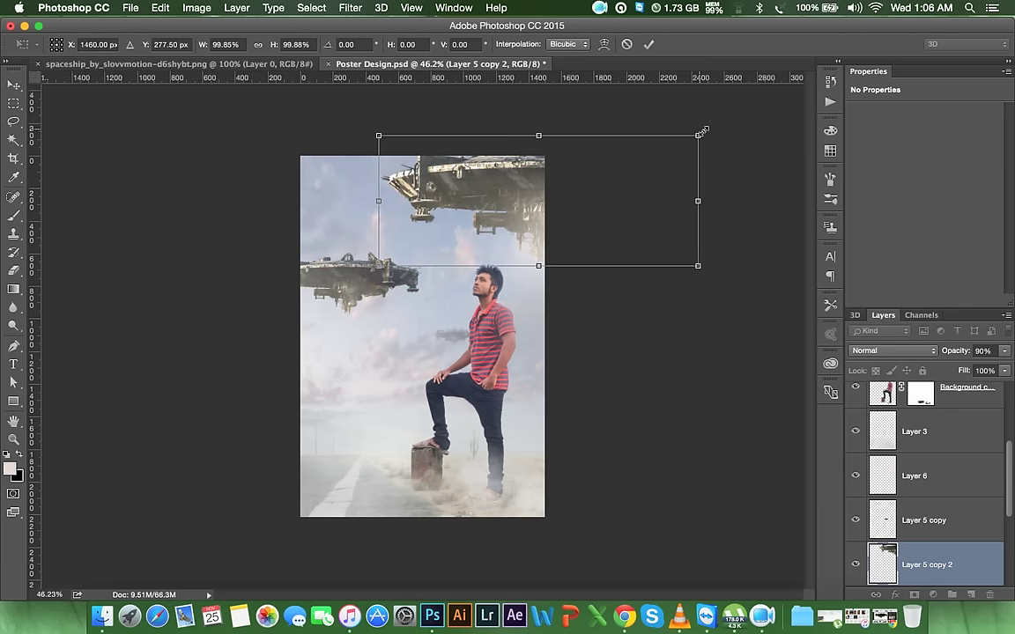
pyautogui.press('Return')
# - Shrink the left spaceship (Layer 5) to about 91% and nudge it into place
pyautogui.scroll(-2, 908, 517)
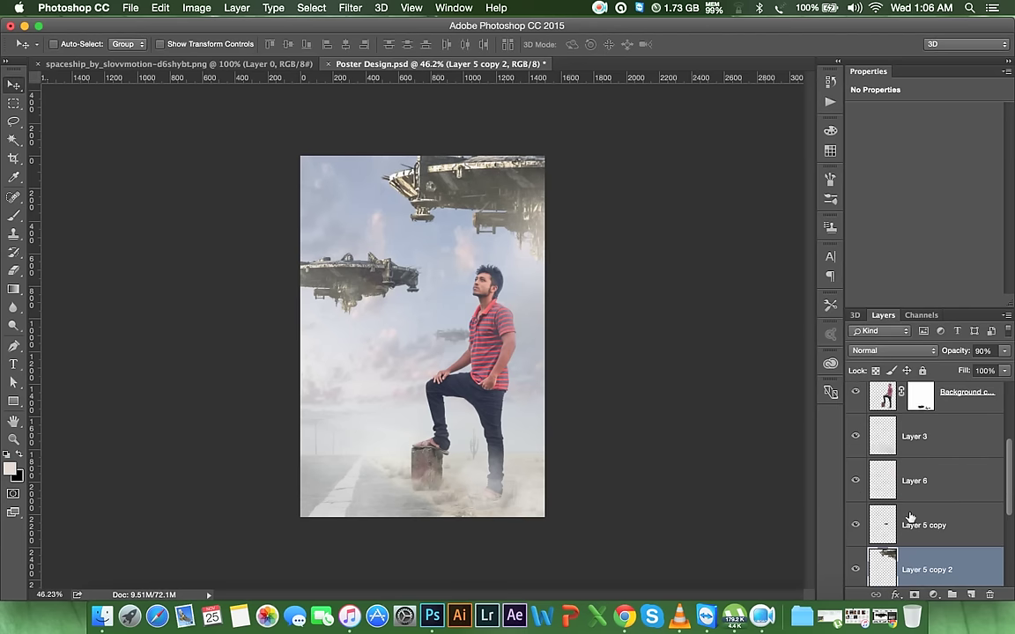
pyautogui.click(914, 577)
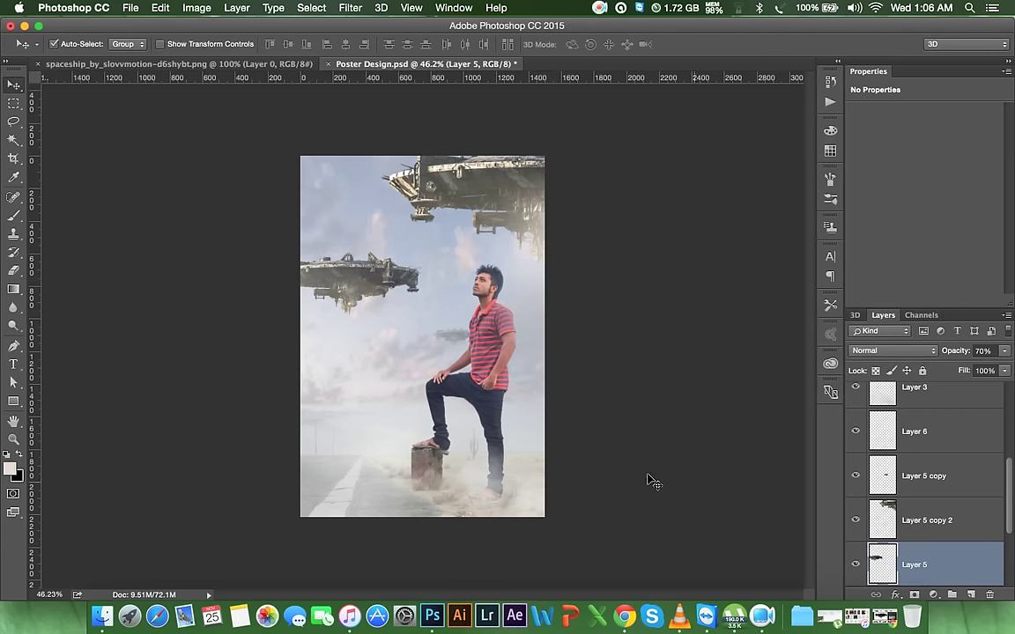
pyautogui.hotkey('ctrl', 't')
pyautogui.moveTo(424, 253); pyautogui.dragTo(399, 284)
pyautogui.press('Return')
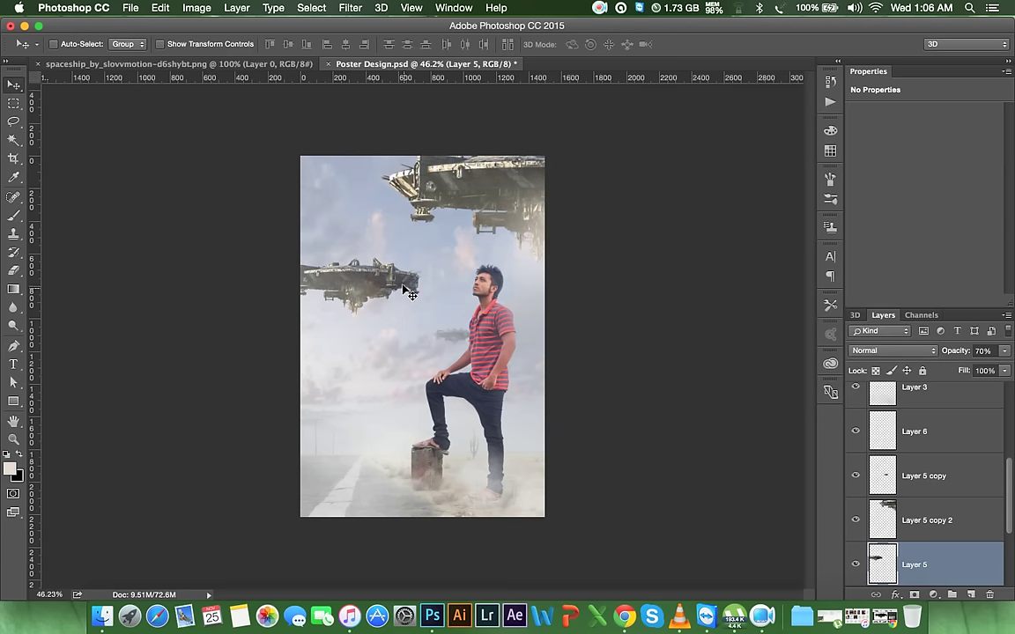
# - Add a new empty Layer 7 above Smoke 2
pyautogui.scroll(3, 941, 431)
pyautogui.scroll(2, 935, 436)
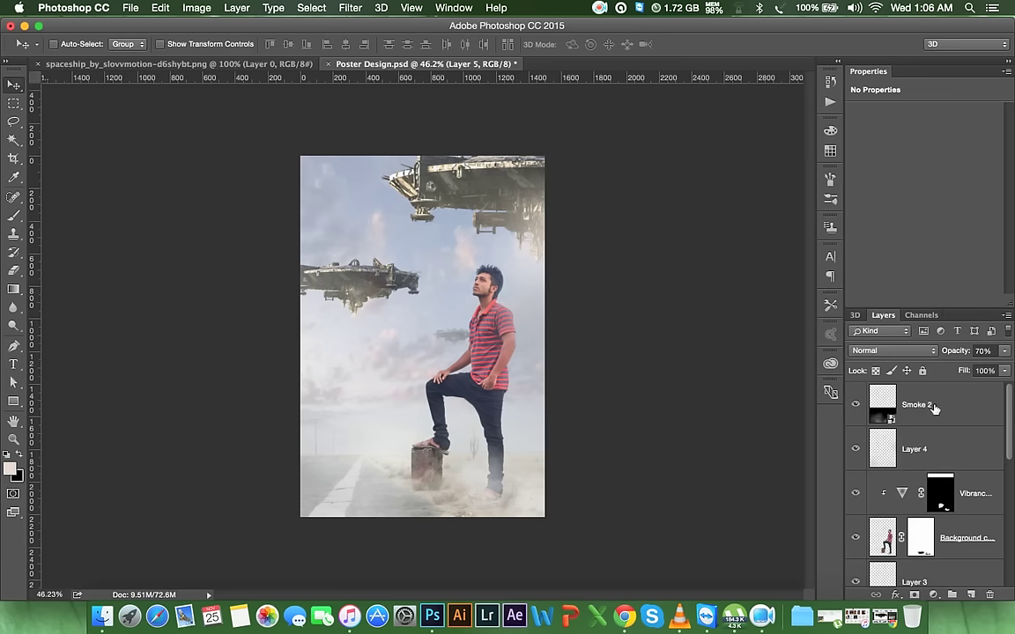
pyautogui.click(936, 408)
pyautogui.hotkey('ctrl', 'shift', 'alt', 'n')
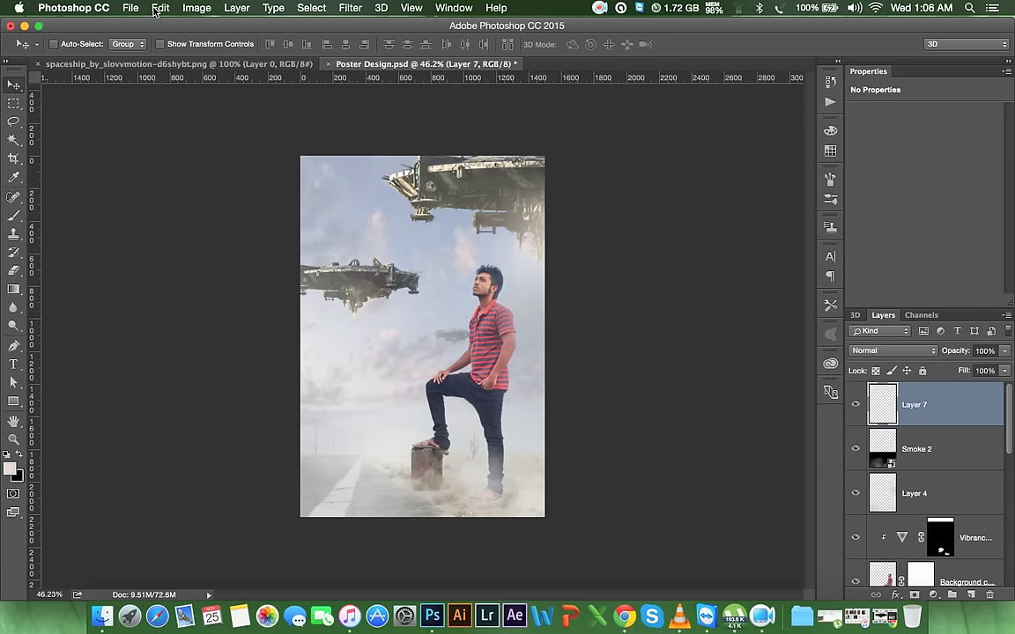
# - Stamp the merged visible image into Layer 7 with Image > Apply Image
pyautogui.click(196, 8)
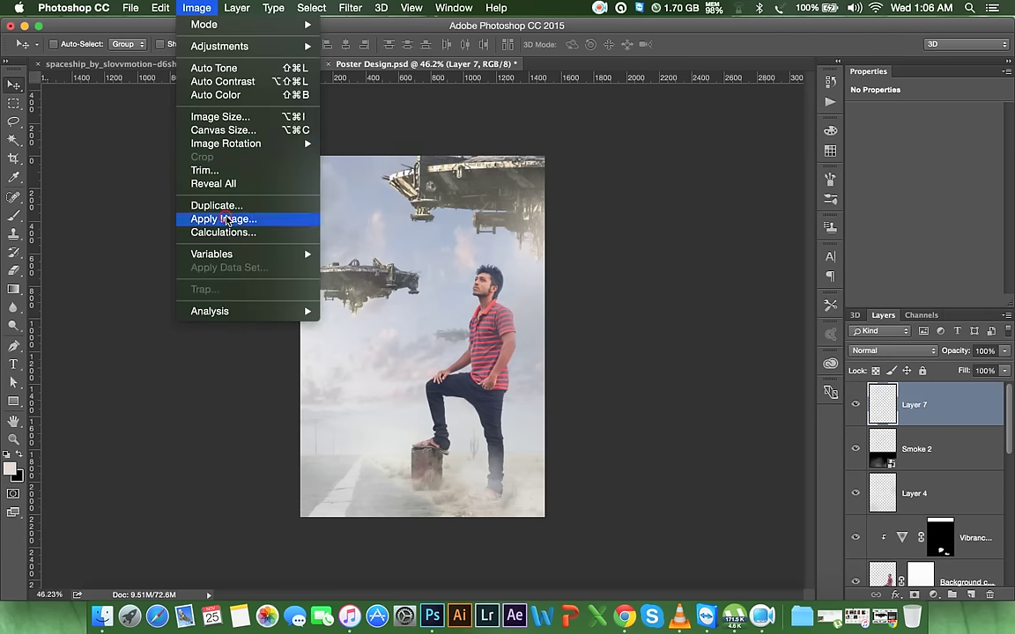
pyautogui.click(227, 220)
pyautogui.click(572, 180)
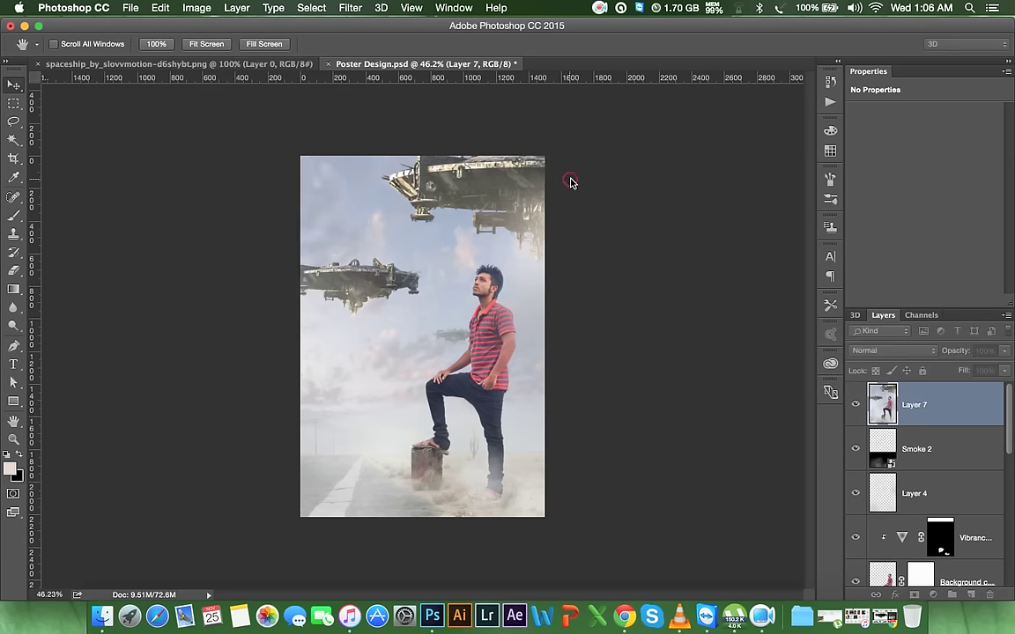
pyautogui.click(605, 10)
pyautogui.click(619, 27)
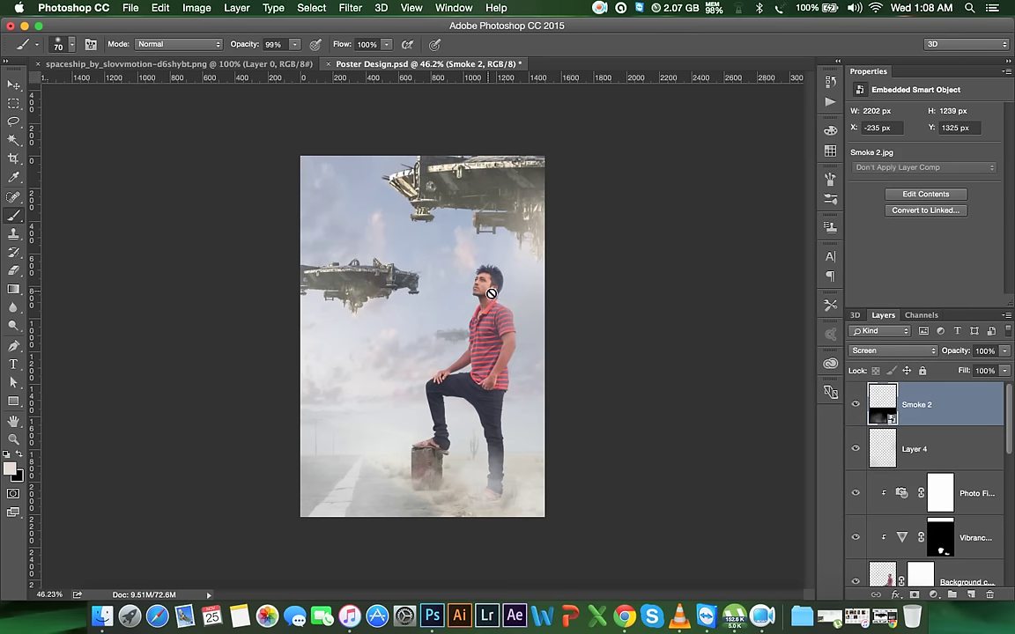
# - Add a fresh empty layer above Smoke 2 and stamp the merged image into it again
pyautogui.click(971, 594)
pyautogui.click(210, 9)
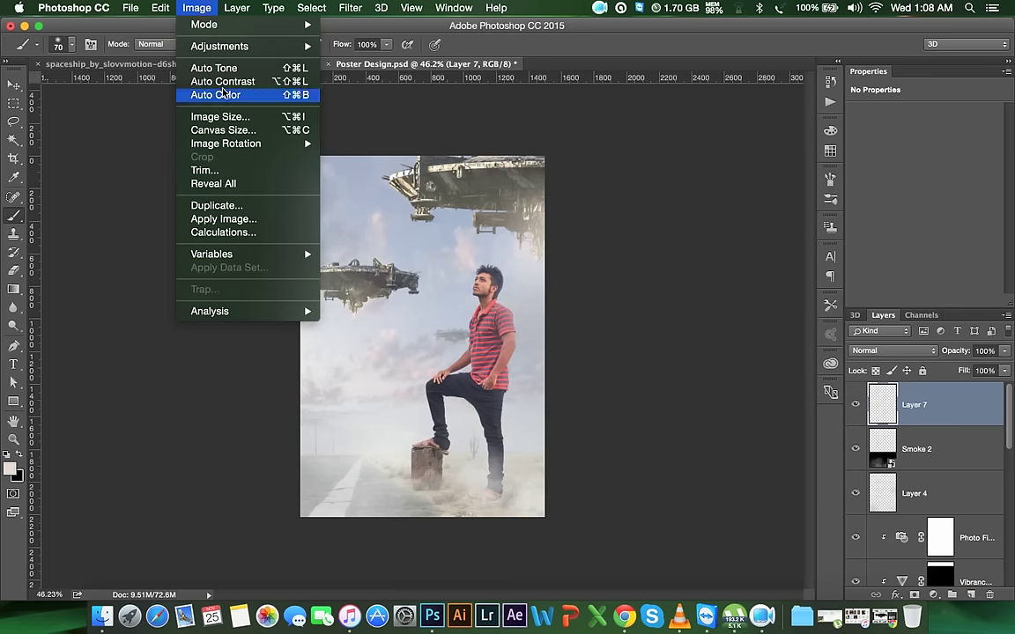
pyautogui.click(250, 222)
pyautogui.click(576, 181)
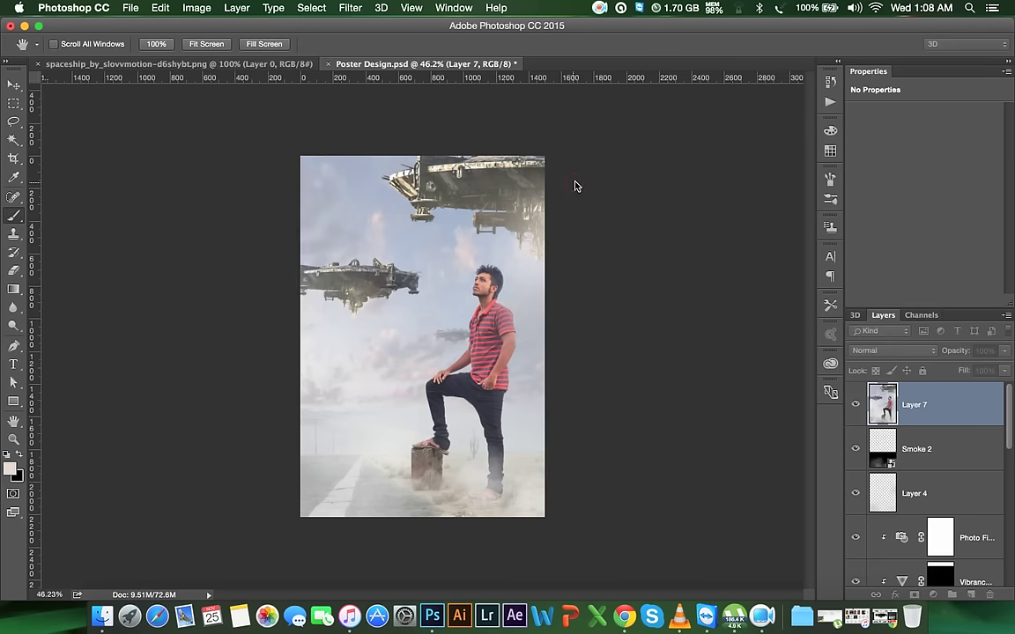
pyautogui.press('b')
pyautogui.click(13, 86)
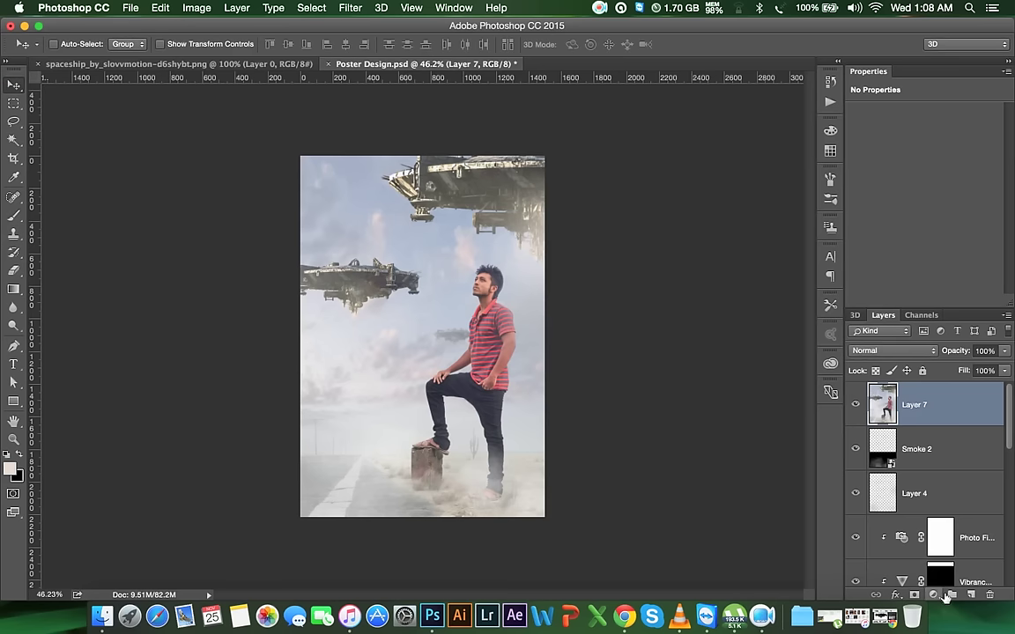
pyautogui.click(350, 7)
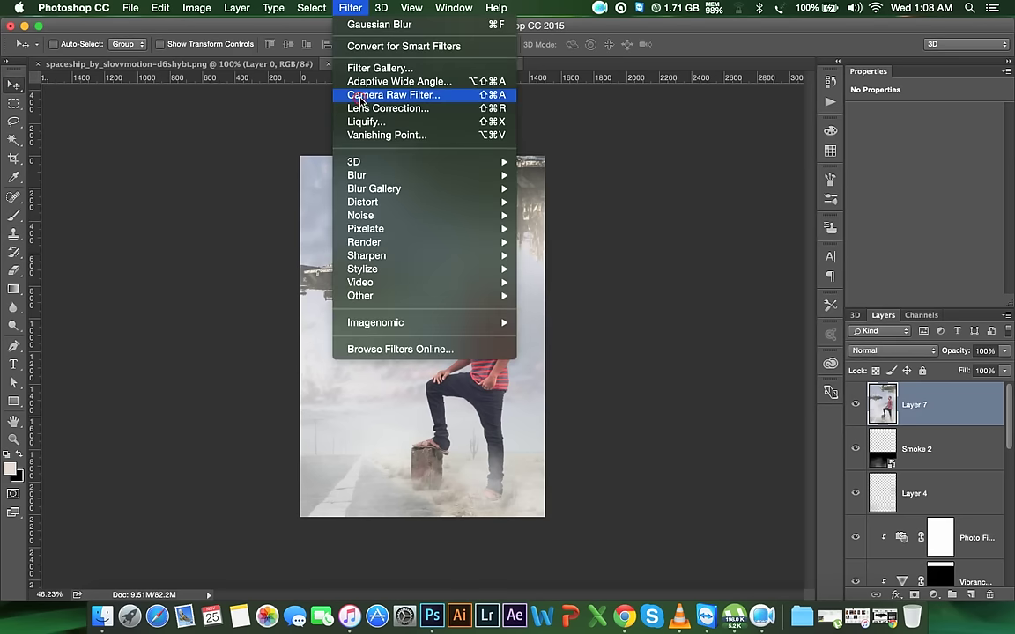
# - In Camera Raw, set exposure -0.30, temperature +1, highlights -100, shadows +51, blacks +18, vibrance -27
pyautogui.click(359, 98)
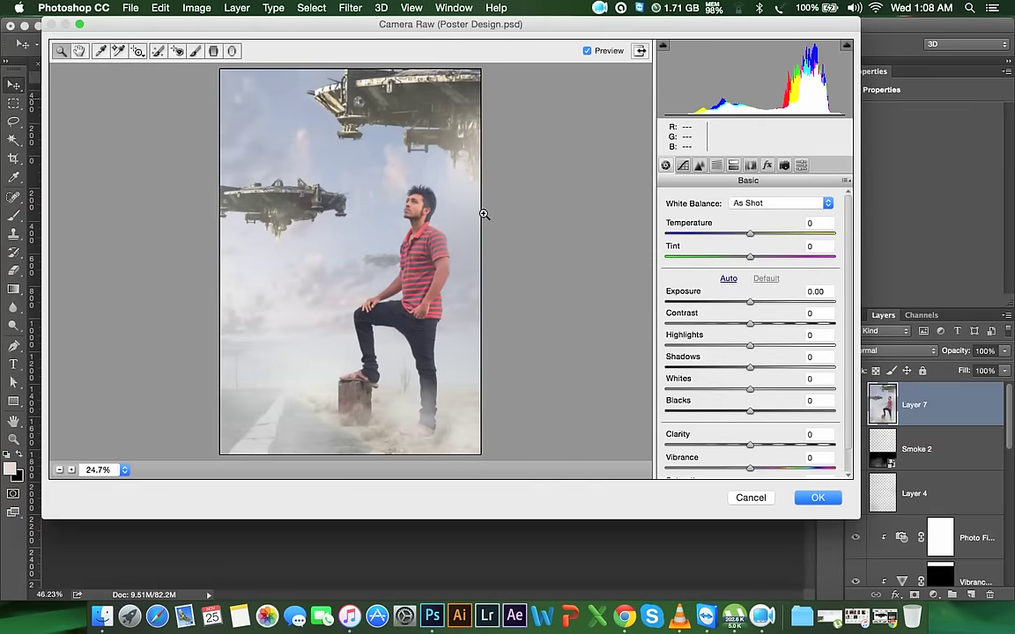
pyautogui.moveTo(750, 304)
pyautogui.mouseDown()
pyautogui.moveTo(738, 302)
pyautogui.moveTo(747, 303)
pyautogui.mouseUp()
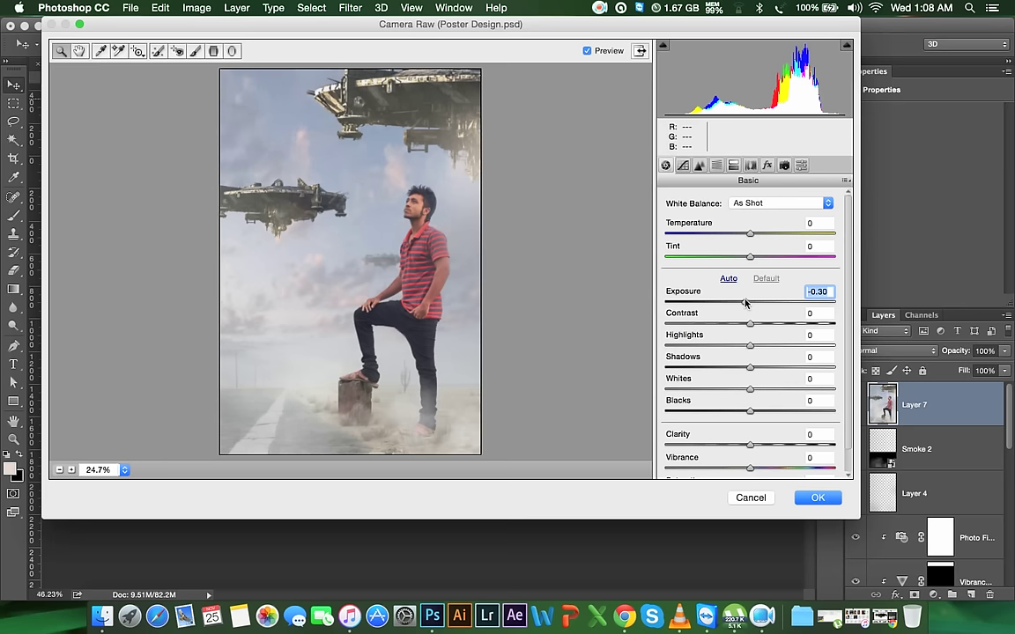
pyautogui.moveTo(752, 237); pyautogui.dragTo(753, 238)
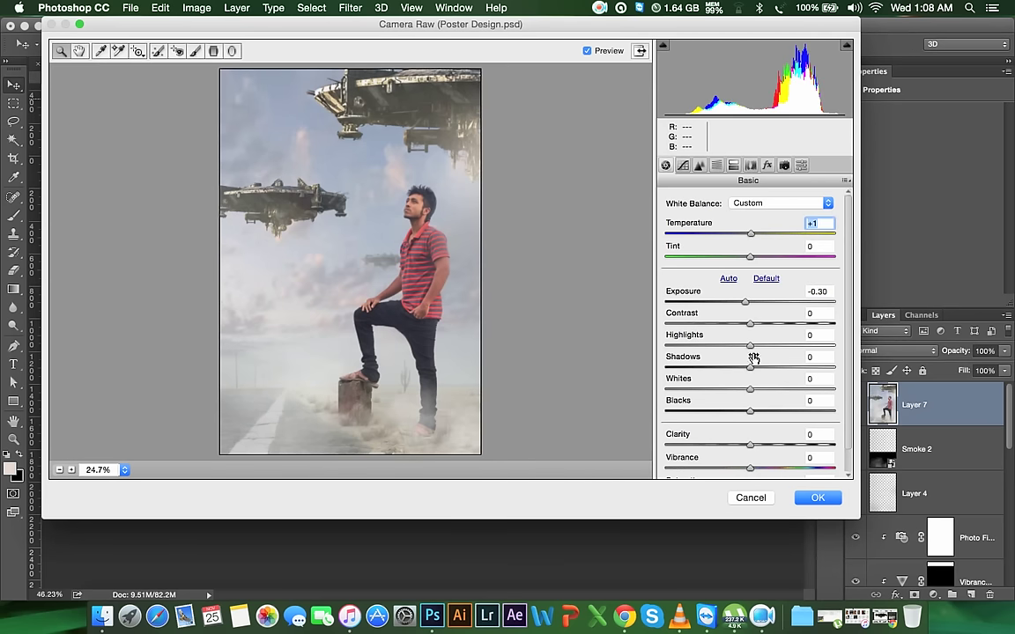
pyautogui.moveTo(750, 346); pyautogui.dragTo(659, 354)
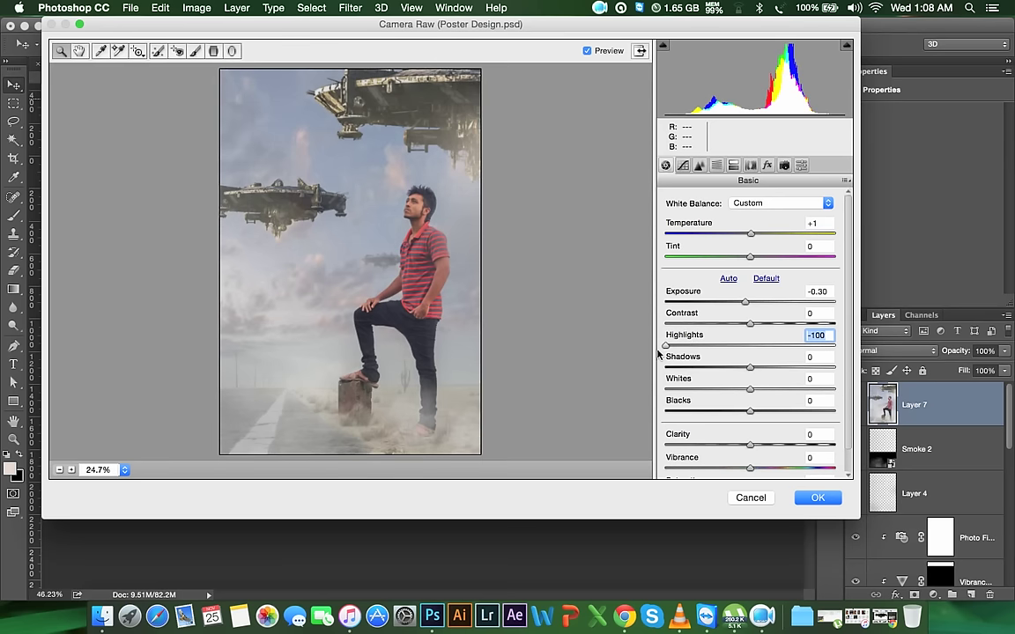
pyautogui.moveTo(751, 368); pyautogui.dragTo(795, 370)
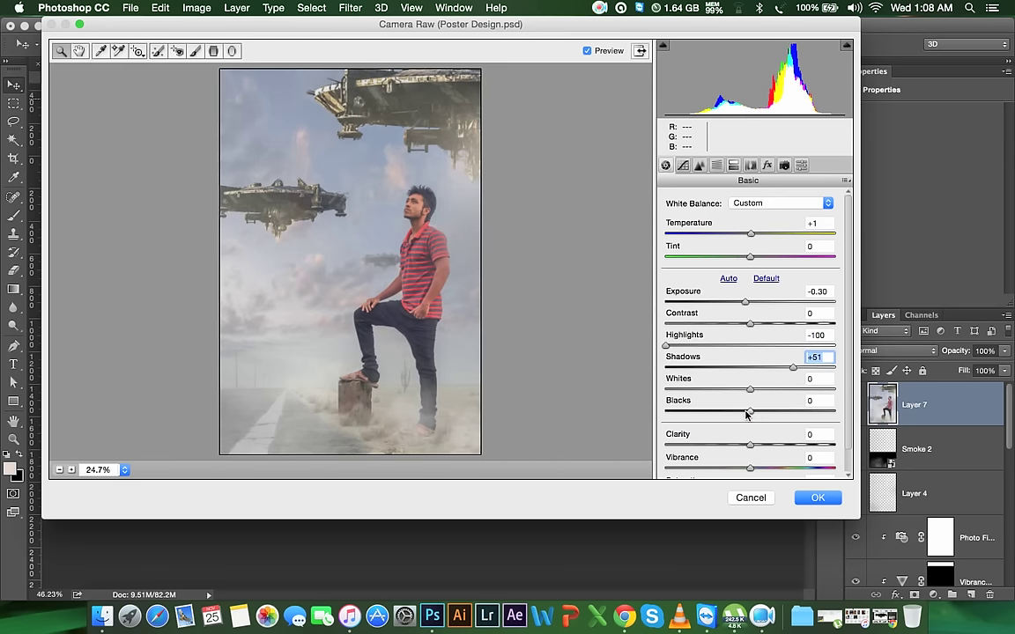
pyautogui.moveTo(747, 412)
pyautogui.mouseDown()
pyautogui.moveTo(684, 411)
pyautogui.moveTo(774, 414)
pyautogui.moveTo(737, 390)
pyautogui.moveTo(721, 392)
pyautogui.moveTo(770, 399)
pyautogui.mouseUp()
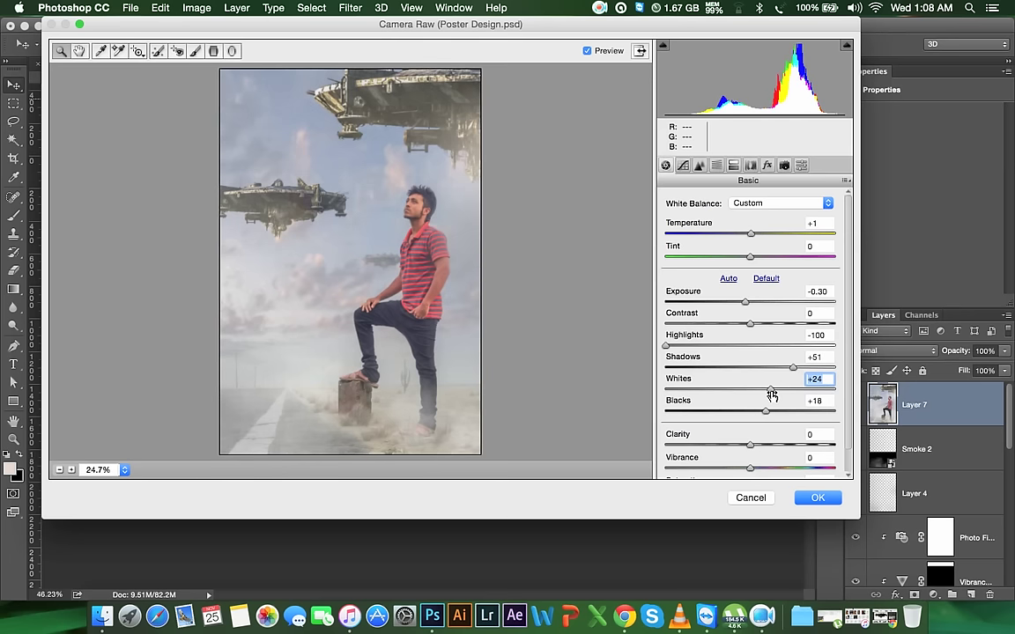
pyautogui.moveTo(751, 469); pyautogui.dragTo(730, 468)
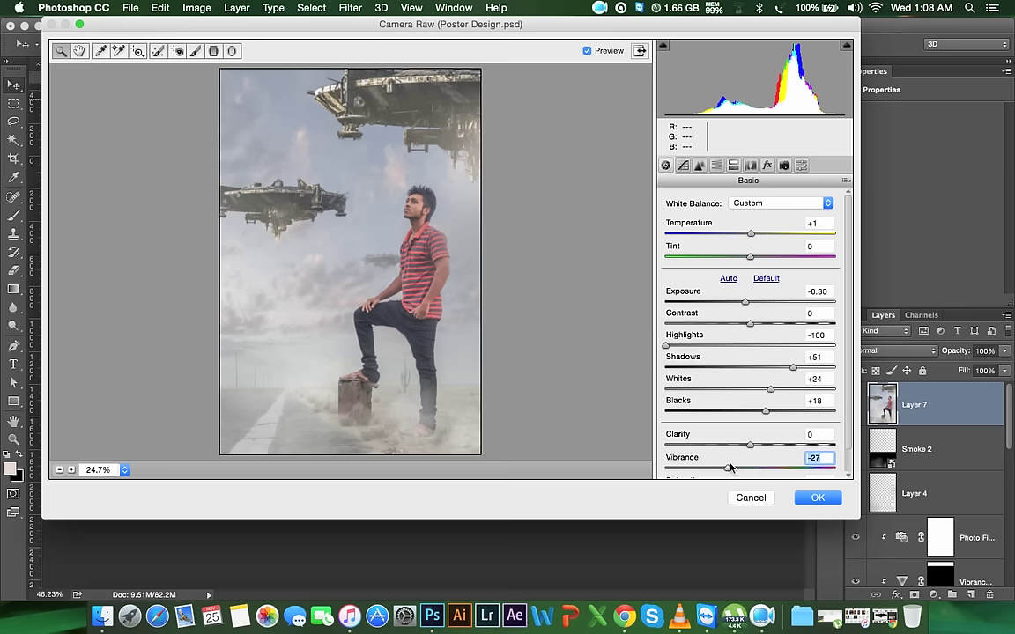
# - Add a -21 dark edge vignette and apply the Camera Raw filter
pyautogui.click(760, 169)
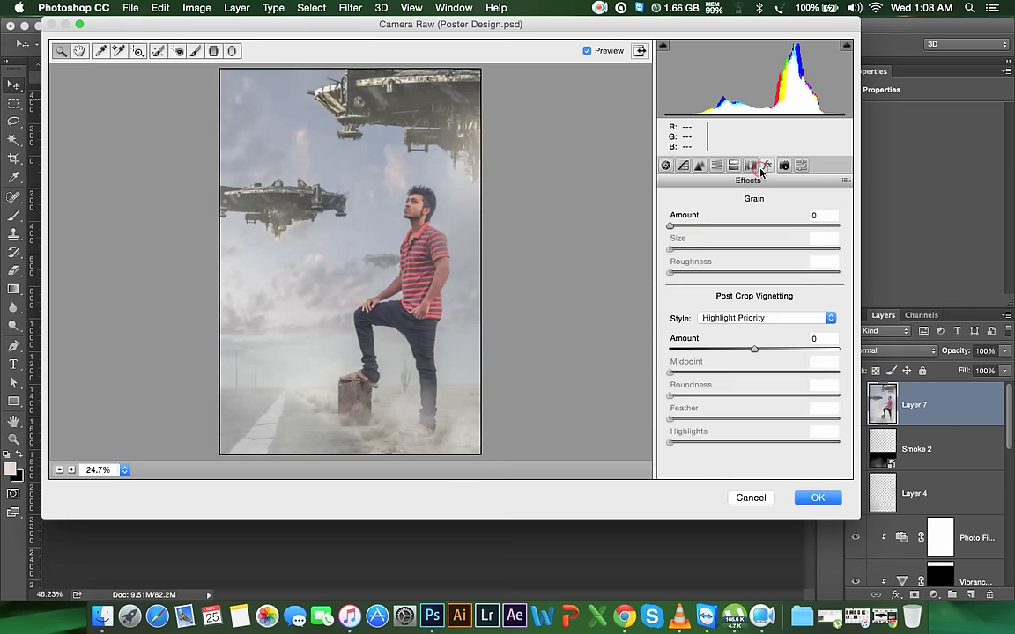
pyautogui.moveTo(754, 349); pyautogui.dragTo(735, 350)
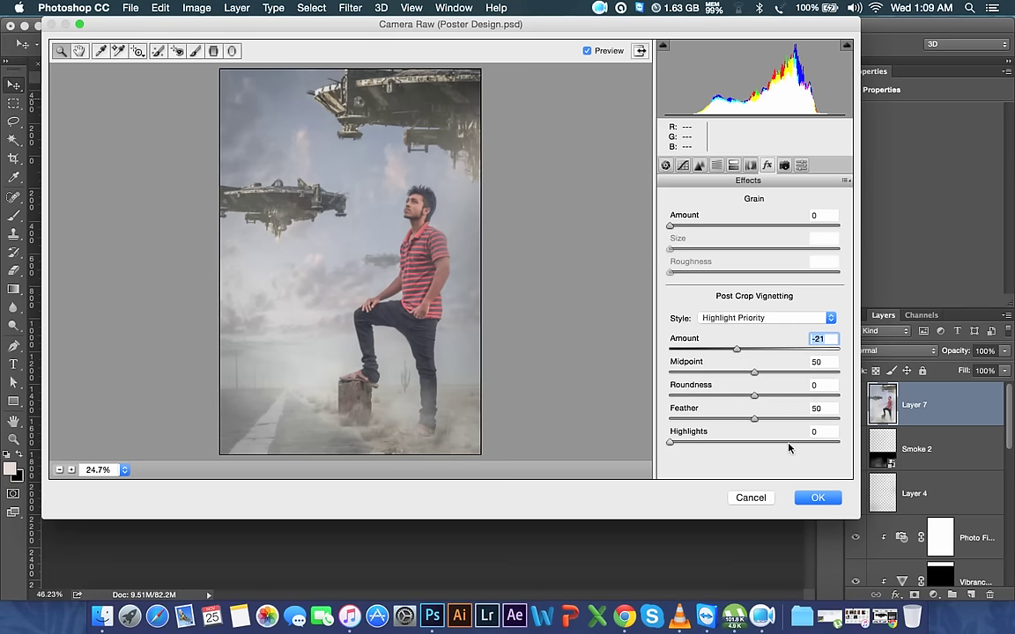
pyautogui.click(814, 496)
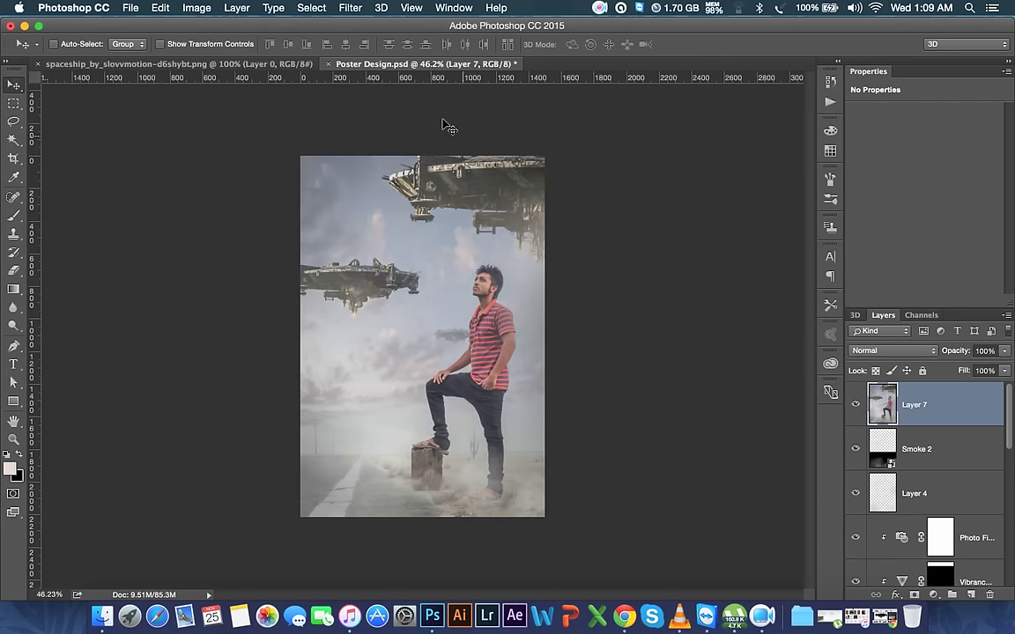
# - Add a Photo Filter adjustment layer with the Warming Filter (LBA) preset
pyautogui.click(943, 597)
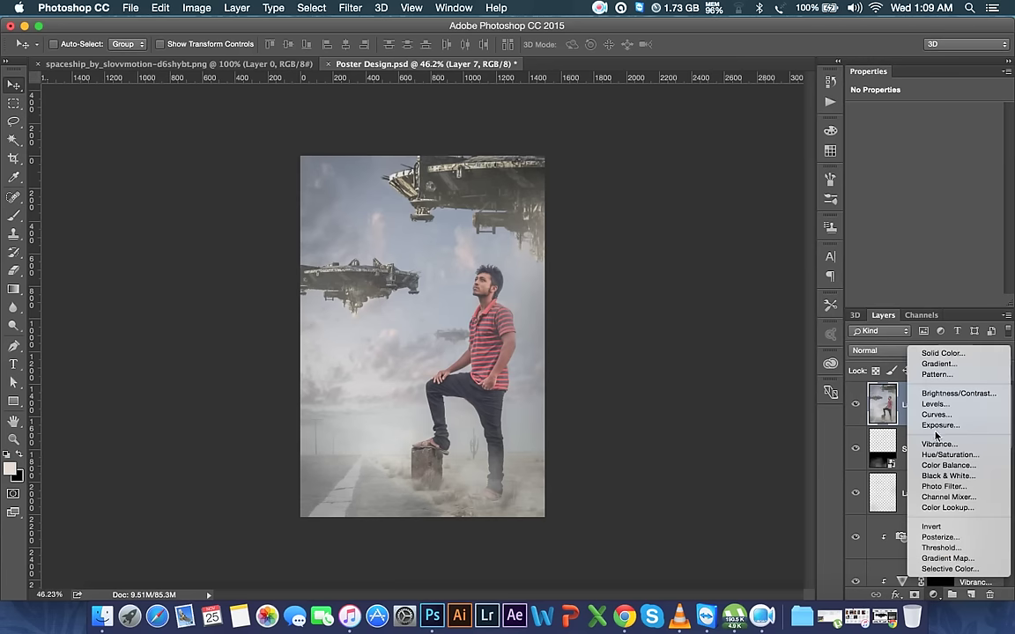
pyautogui.click(947, 487)
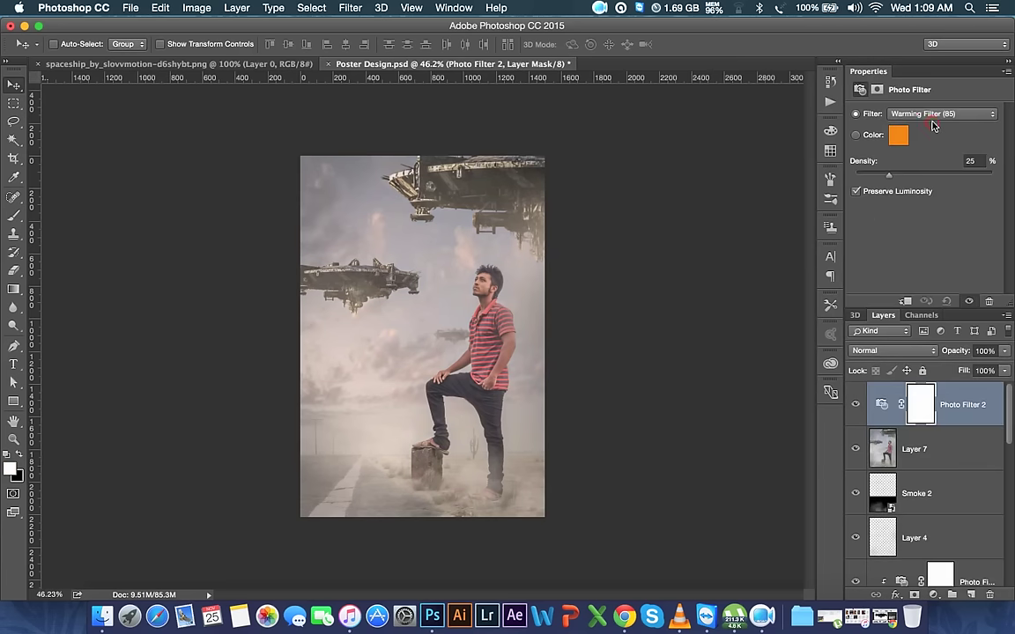
pyautogui.click(934, 119)
pyautogui.click(934, 125)
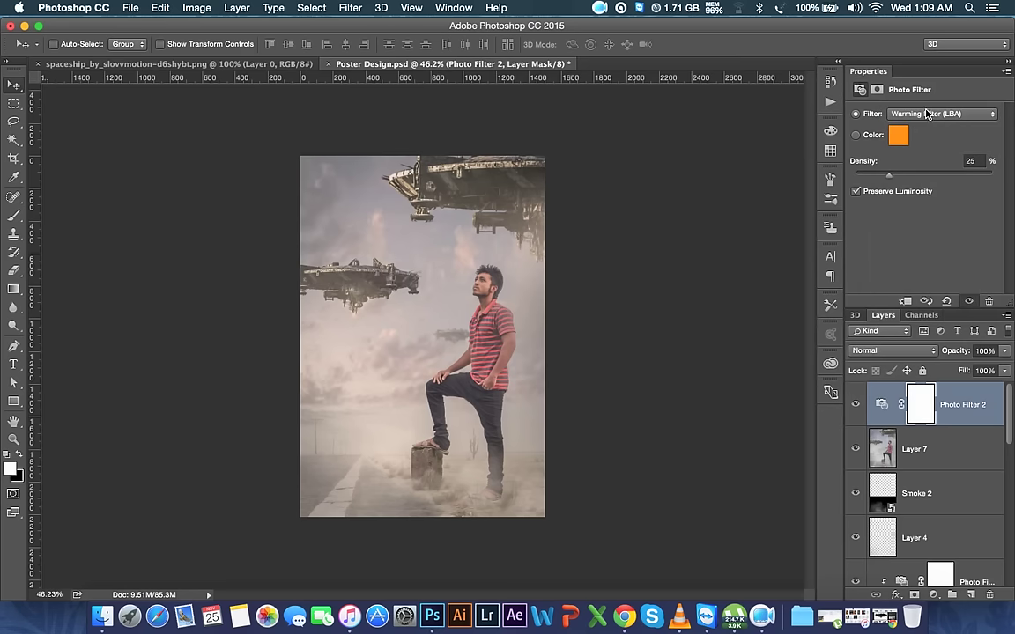
# - Change the photo filter preset to Warming Filter (85), then add an empty Layer 8 above
pyautogui.click(934, 114)
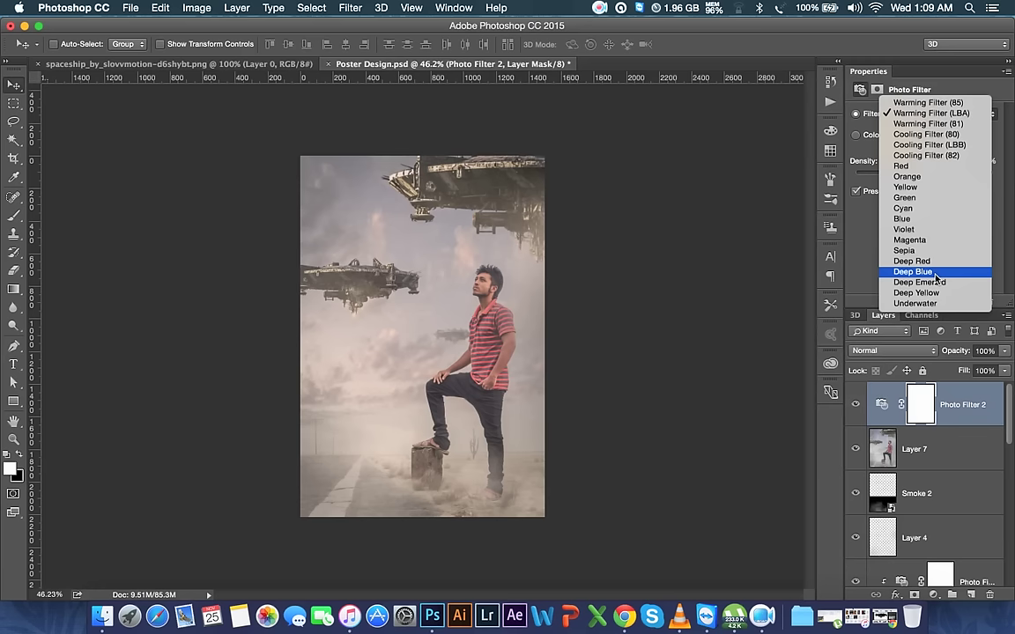
pyautogui.click(913, 251)
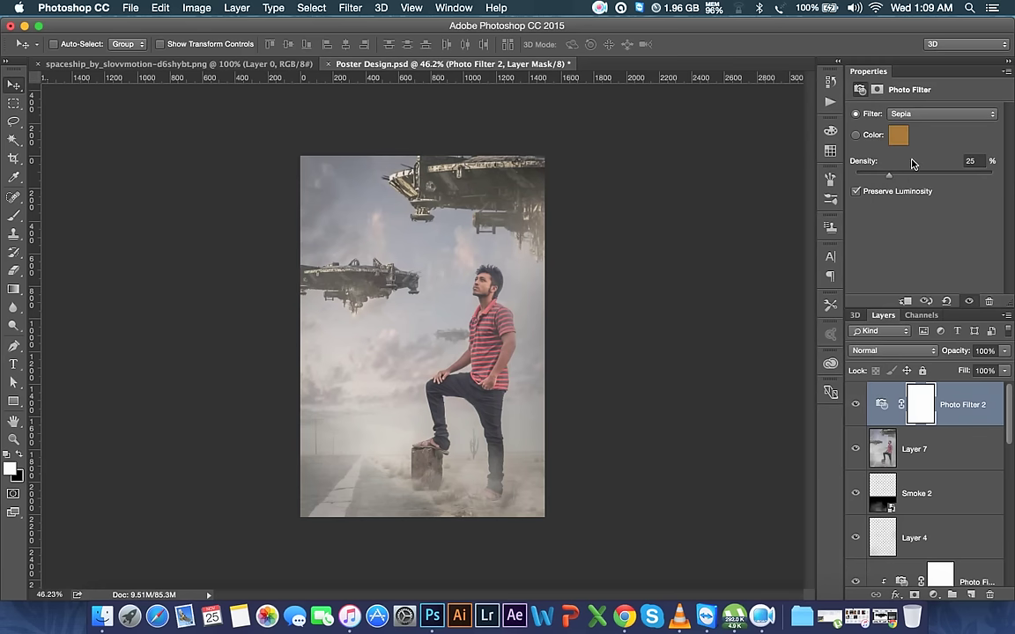
pyautogui.click(923, 115)
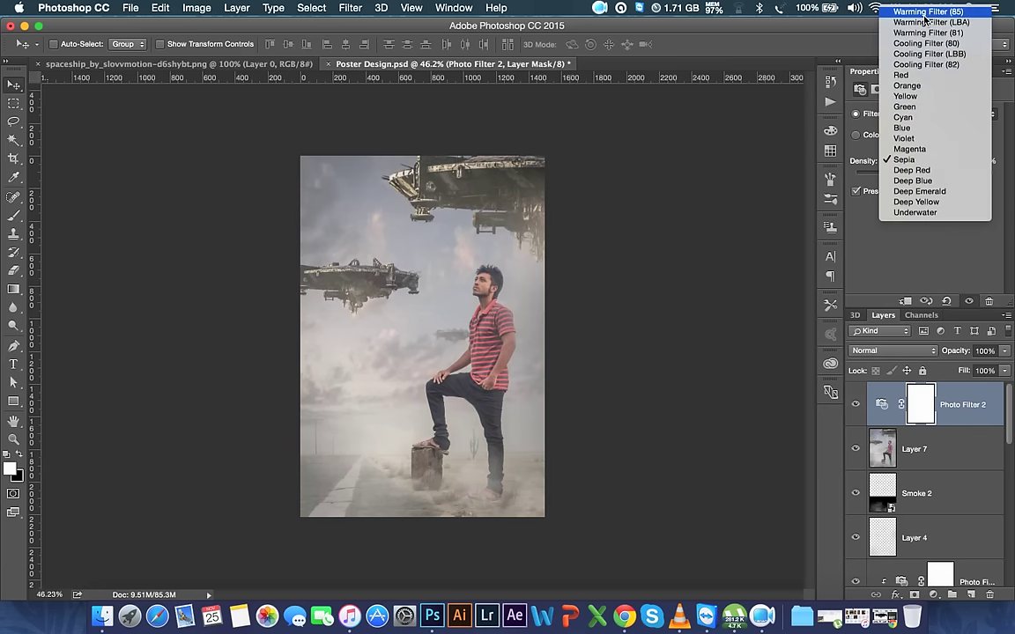
pyautogui.click(925, 14)
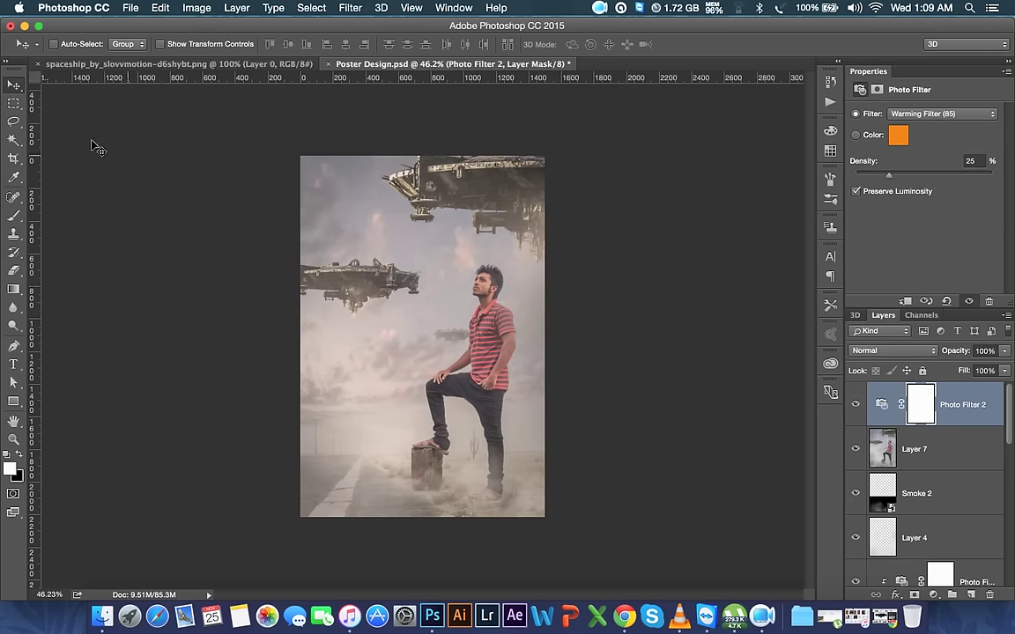
pyautogui.press('super')
pyautogui.press('super+alt+shift+n')
# - Stamp a merged copy of the visible poster into Layer 8 with Apply Image
pyautogui.click(196, 8)
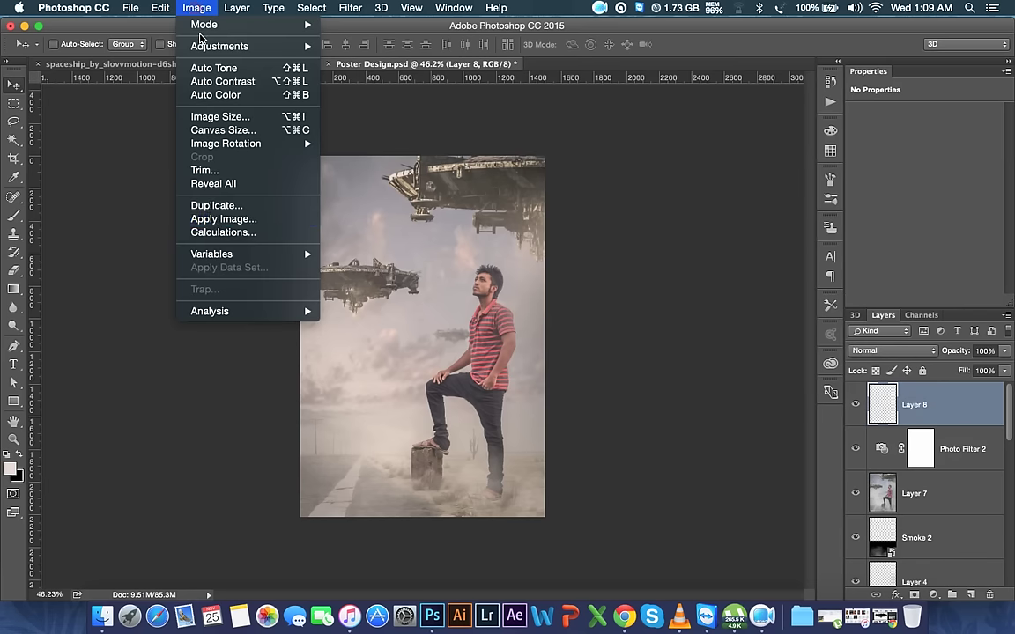
pyautogui.click(224, 219)
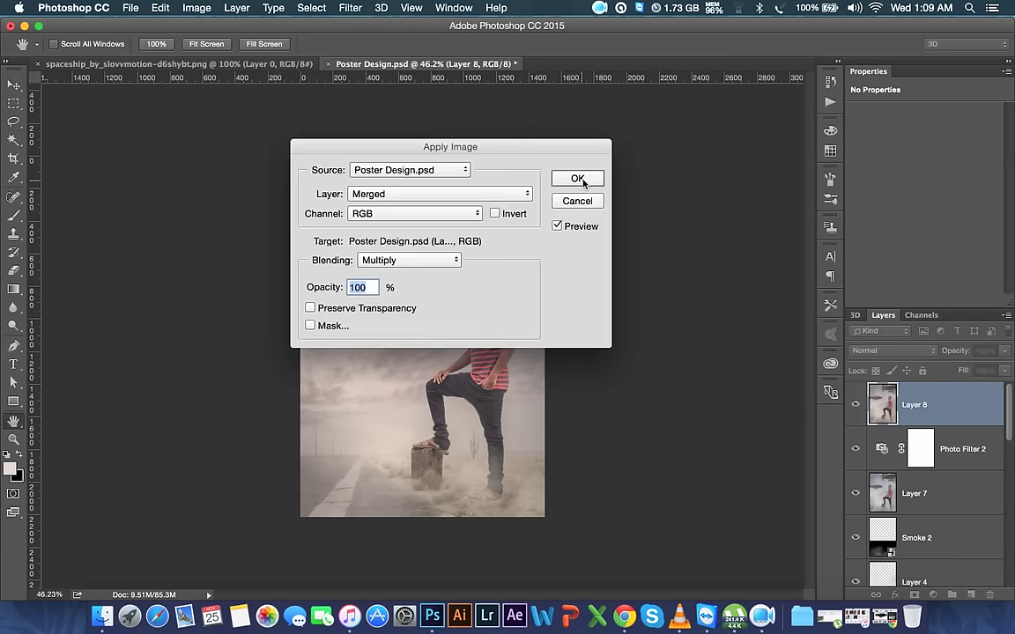
pyautogui.click(578, 181)
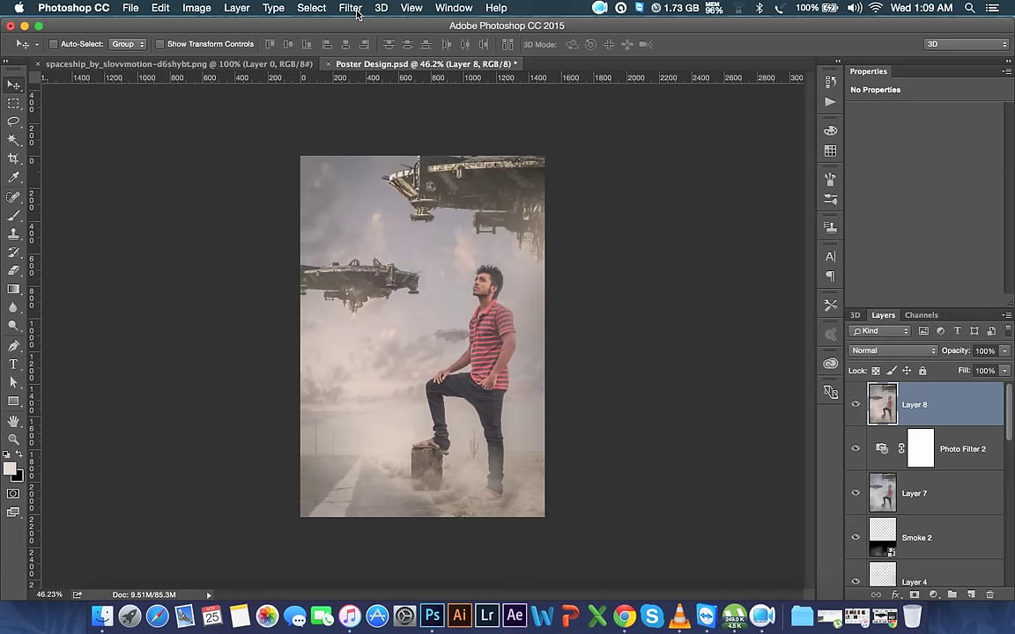
# - In Camera Raw, draw a graduated filter upward from the road that darkens and reduces sharpness
pyautogui.click(351, 9)
pyautogui.click(363, 94)
pyautogui.click(213, 50)
pyautogui.moveTo(329, 311); pyautogui.dragTo(375, 211)
pyautogui.moveTo(387, 172)
pyautogui.mouseDown()
pyautogui.moveTo(390, 226)
pyautogui.moveTo(380, 157)
pyautogui.mouseUp()
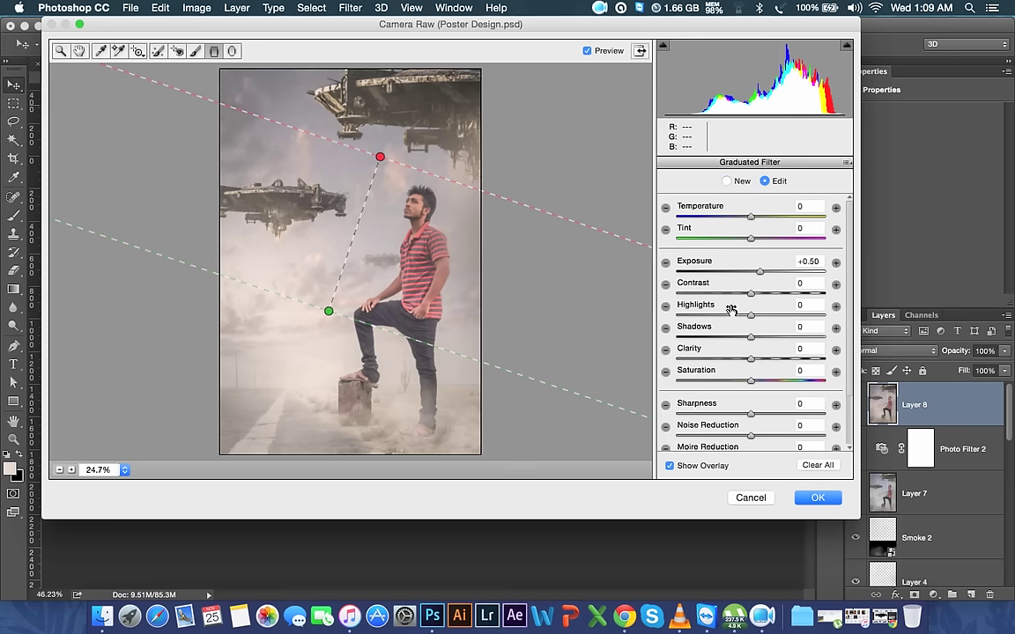
pyautogui.moveTo(759, 273); pyautogui.dragTo(738, 271)
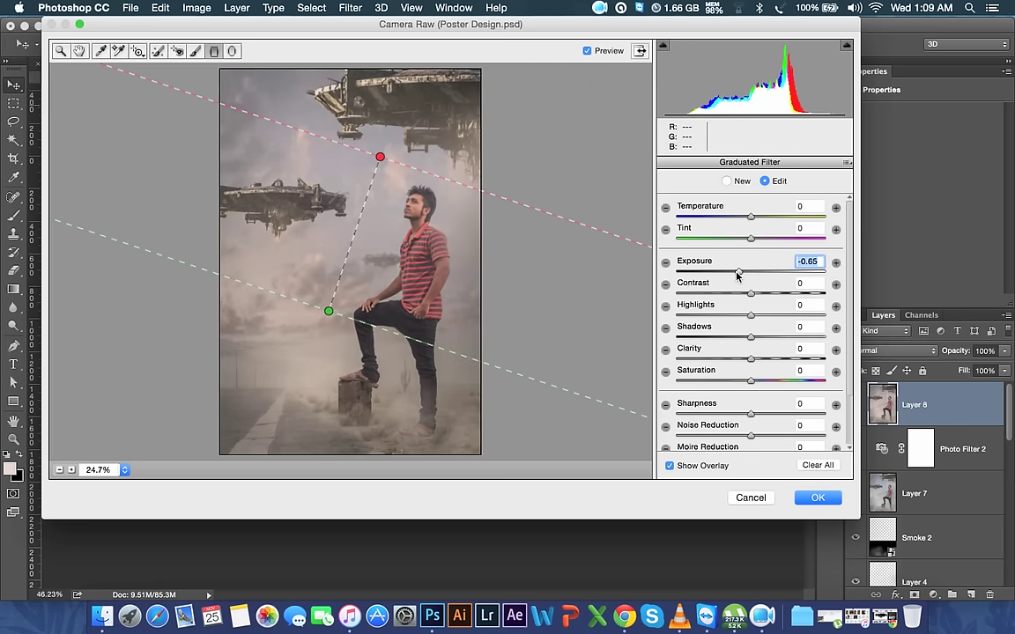
pyautogui.moveTo(329, 313); pyautogui.dragTo(327, 419)
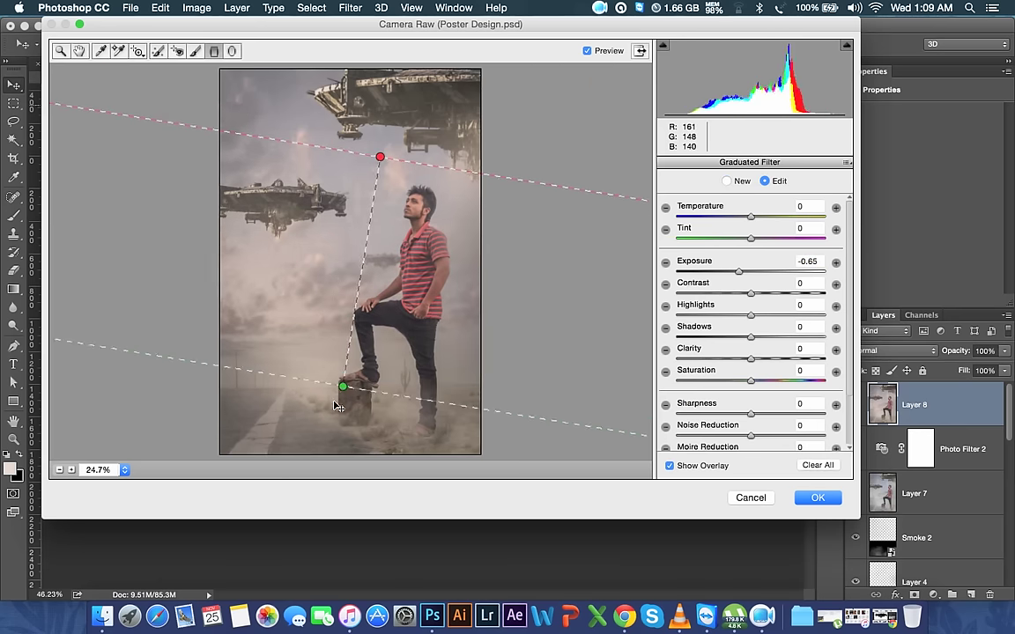
pyautogui.moveTo(751, 416); pyautogui.dragTo(717, 416)
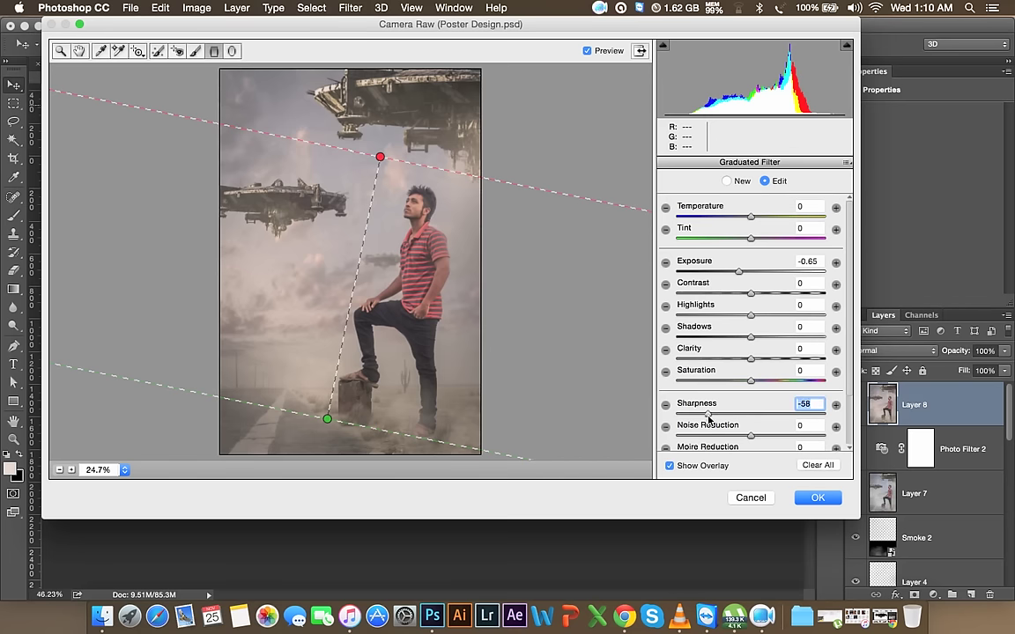
# - Refine the road-to-knee gradient: exposure -0.45, lower clarity, highlights -21, temperature and noise tweaks
pyautogui.moveTo(327, 419); pyautogui.dragTo(334, 433)
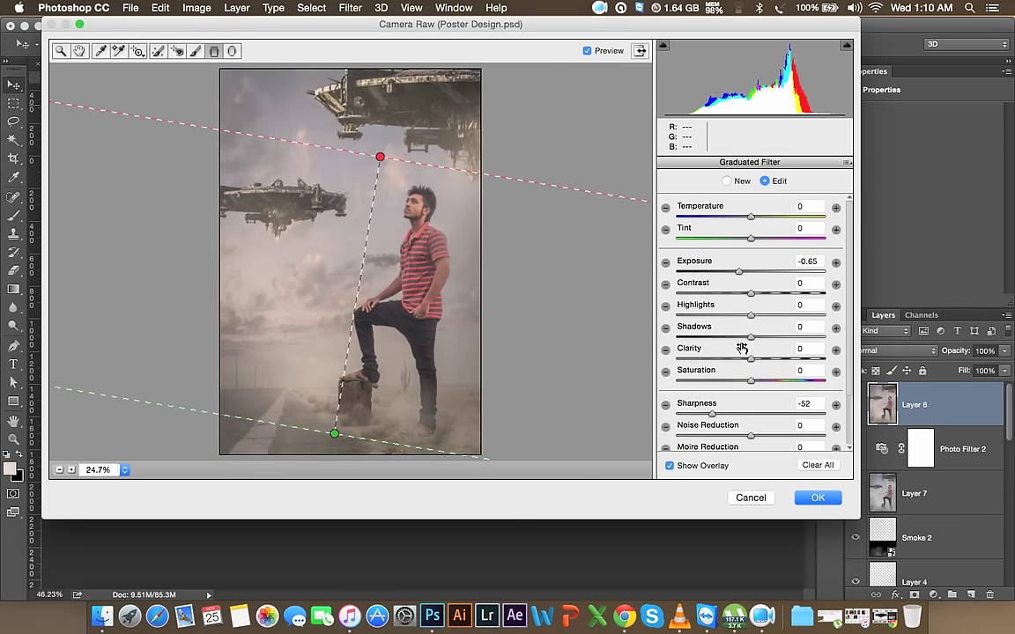
pyautogui.moveTo(751, 358); pyautogui.dragTo(719, 360)
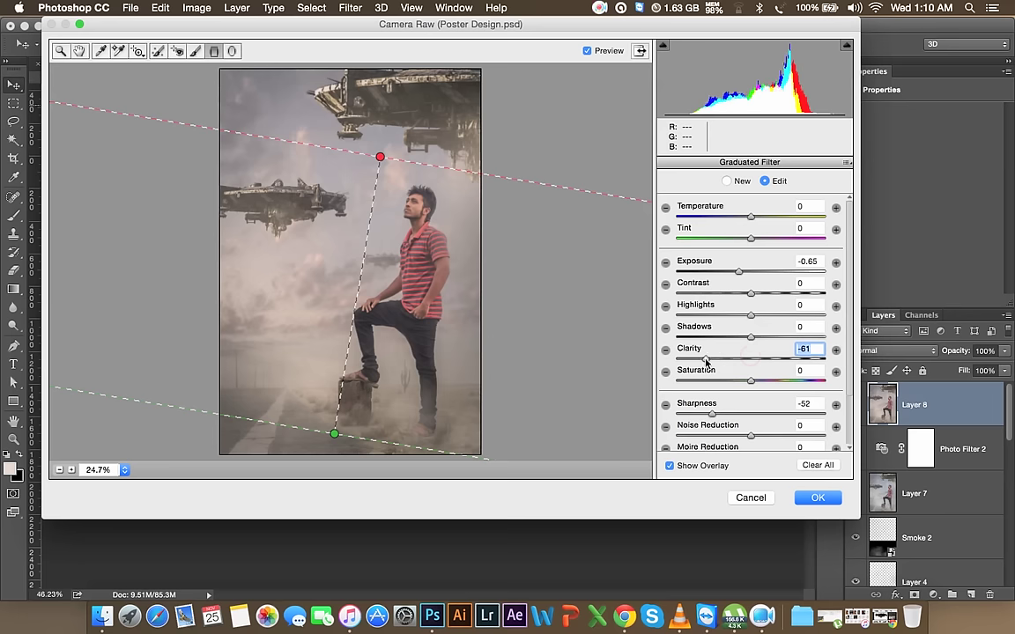
pyautogui.moveTo(380, 157); pyautogui.dragTo(369, 292)
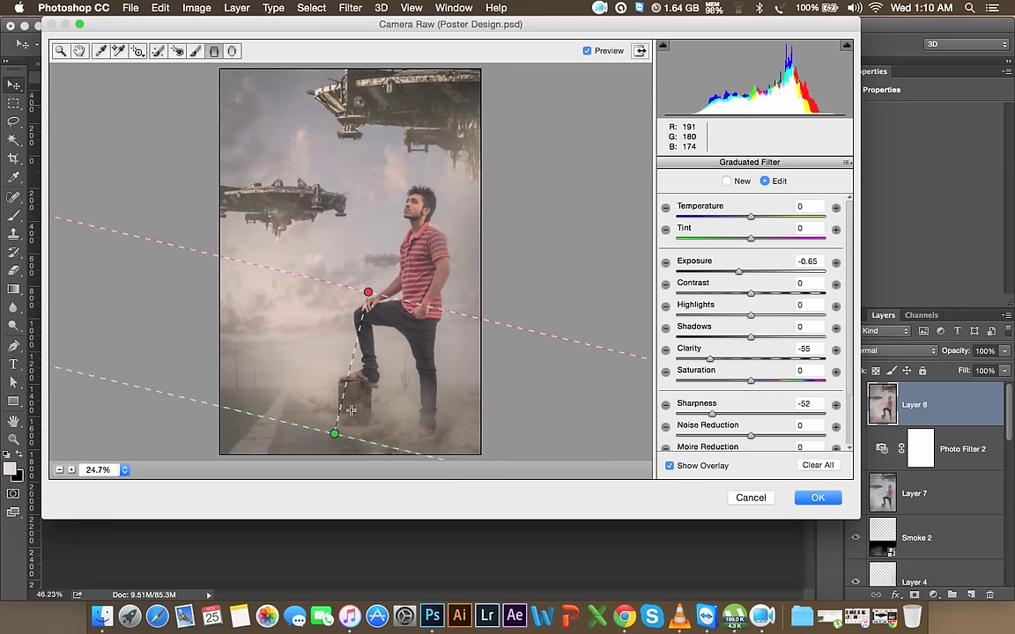
pyautogui.moveTo(338, 434); pyautogui.dragTo(335, 433)
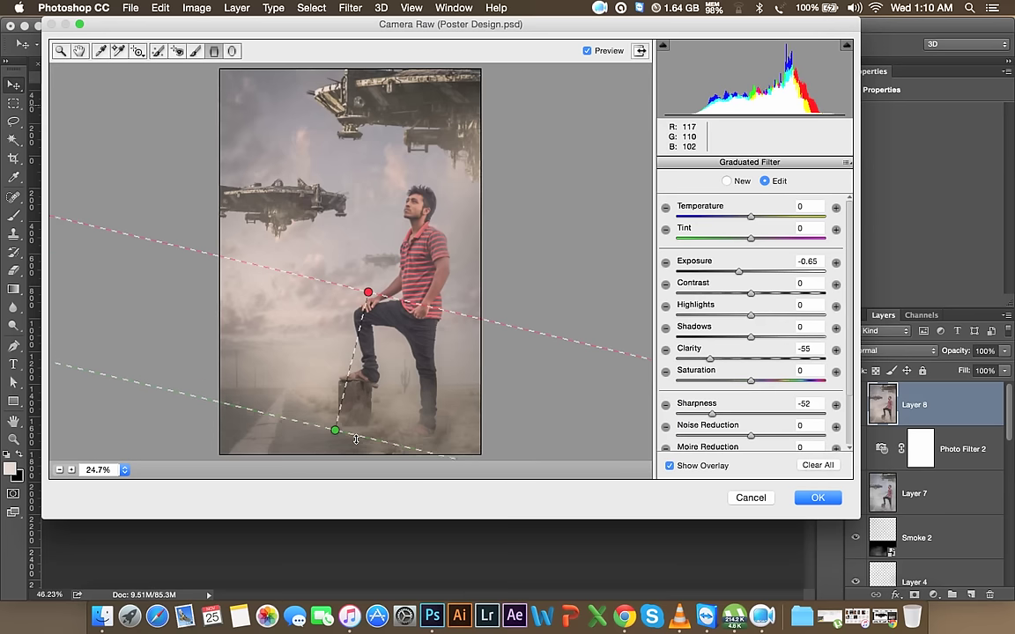
pyautogui.moveTo(750, 321); pyautogui.dragTo(735, 321)
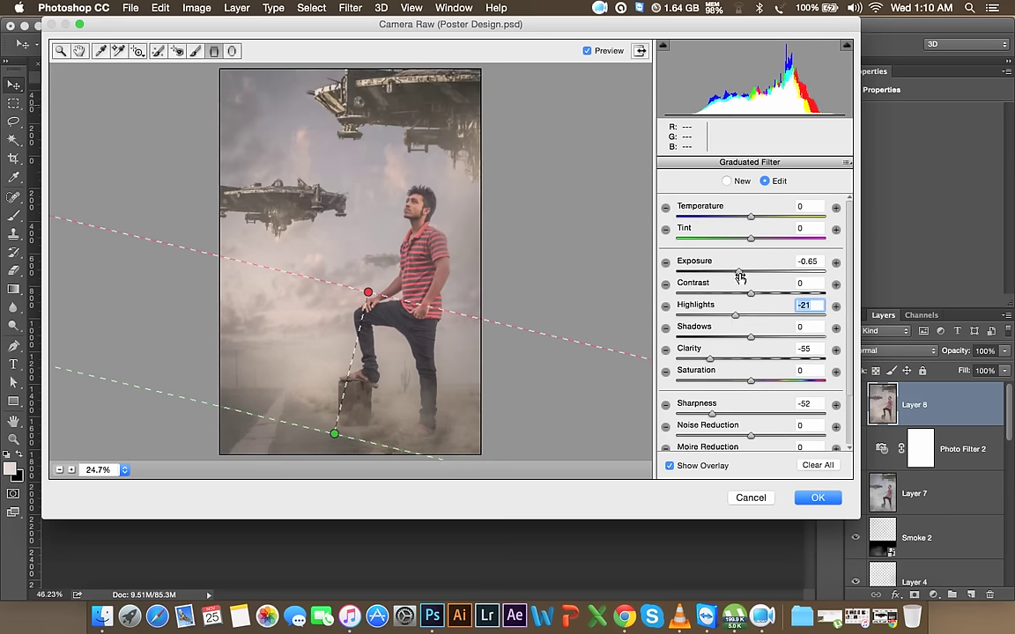
pyautogui.moveTo(739, 272); pyautogui.dragTo(748, 272)
pyautogui.moveTo(748, 276); pyautogui.dragTo(742, 275)
pyautogui.moveTo(751, 218); pyautogui.dragTo(747, 220)
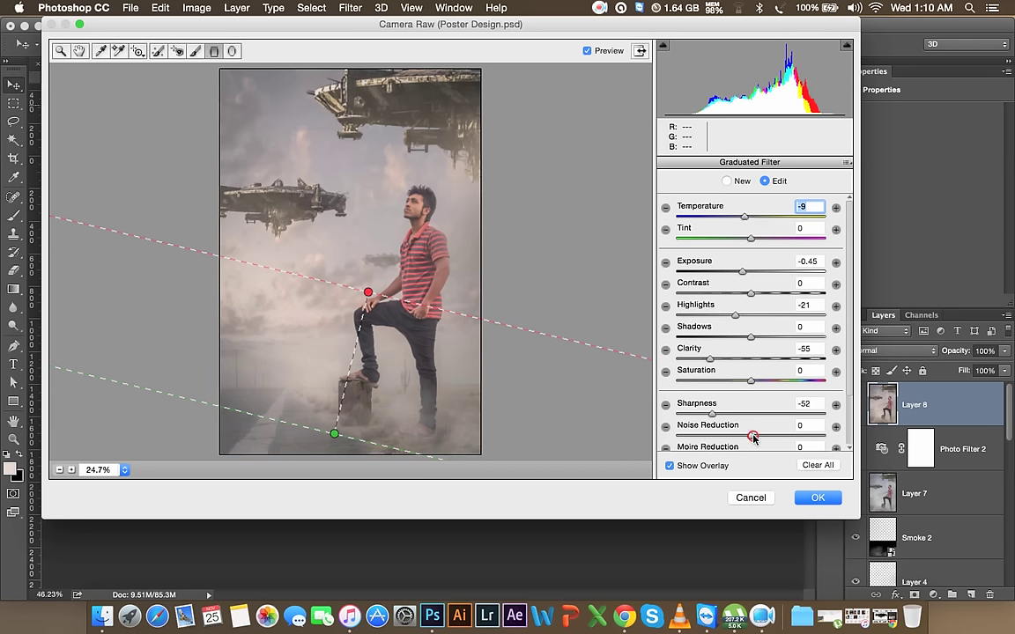
pyautogui.moveTo(753, 437); pyautogui.dragTo(747, 437)
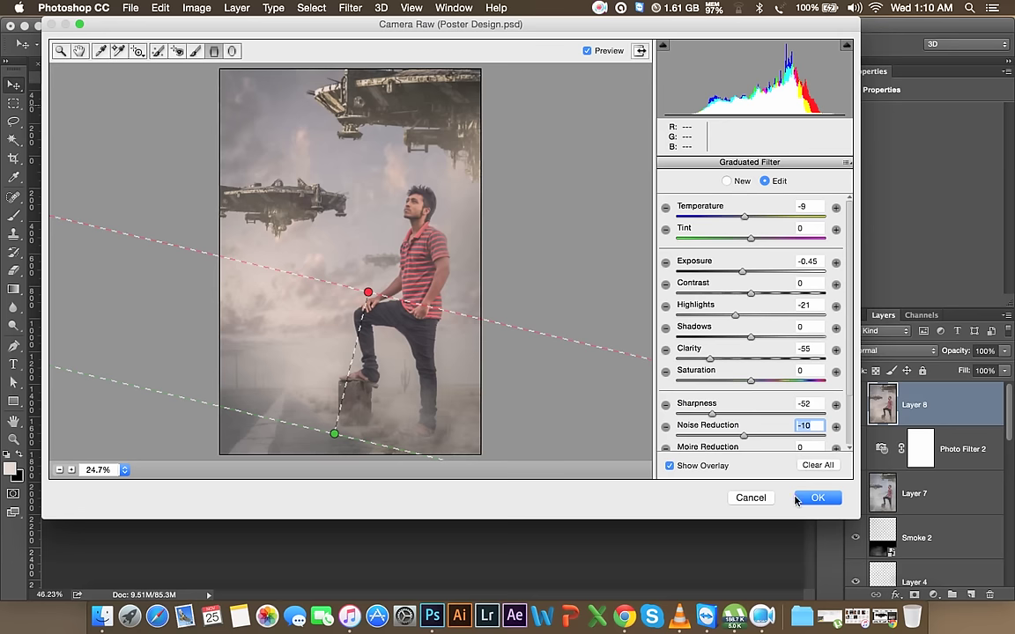
pyautogui.click(744, 182)
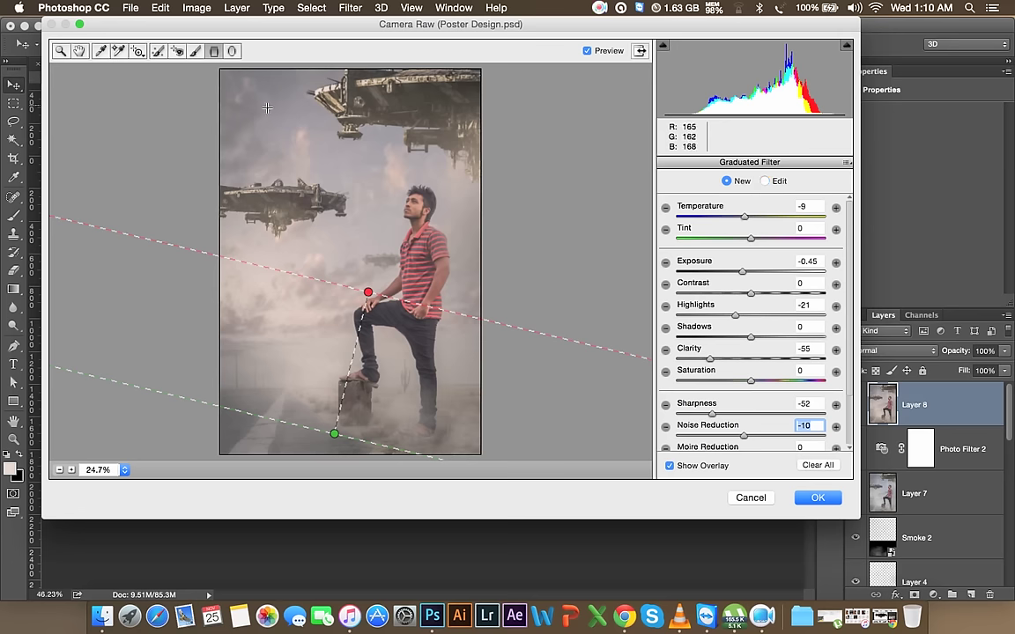
pyautogui.click(233, 50)
# - Draw a radial filter ellipse around the man's head, set to affect the outside
pyautogui.moveTo(322, 182)
pyautogui.mouseDown()
pyautogui.moveTo(411, 254)
pyautogui.moveTo(438, 292)
pyautogui.mouseUp()
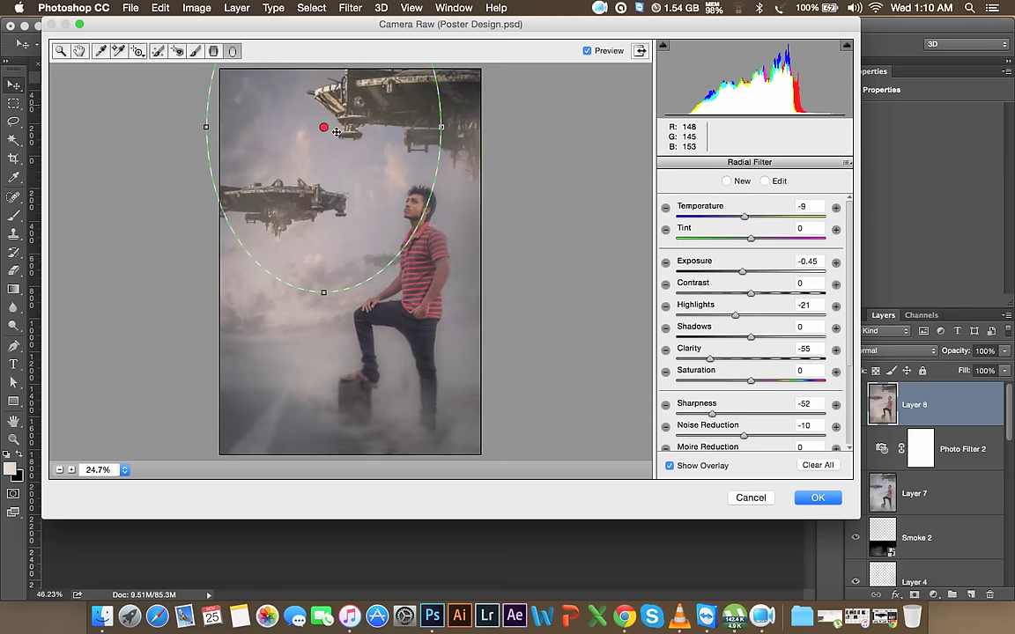
pyautogui.moveTo(336, 132); pyautogui.dragTo(413, 229)
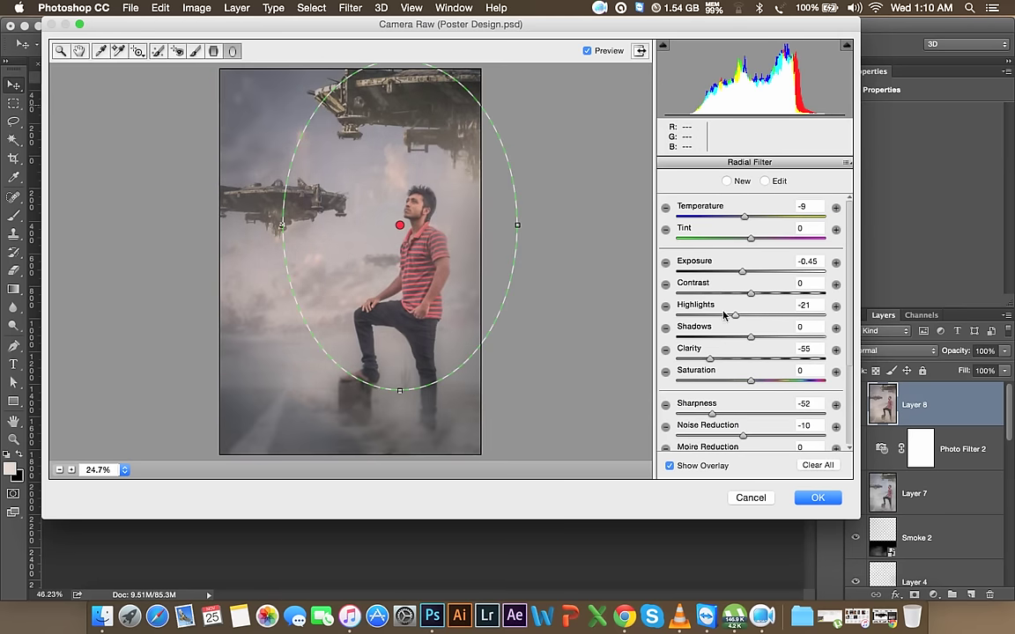
pyautogui.scroll(-3, 786, 424)
pyautogui.scroll(-1, 784, 436)
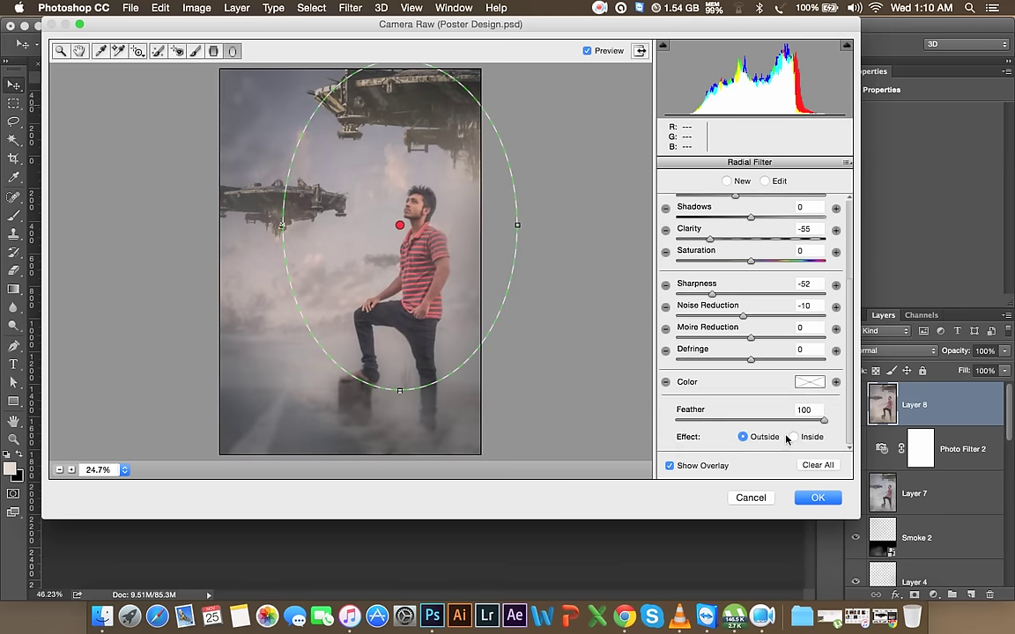
pyautogui.click(796, 437)
pyautogui.click(763, 439)
pyautogui.moveTo(422, 225); pyautogui.dragTo(429, 214)
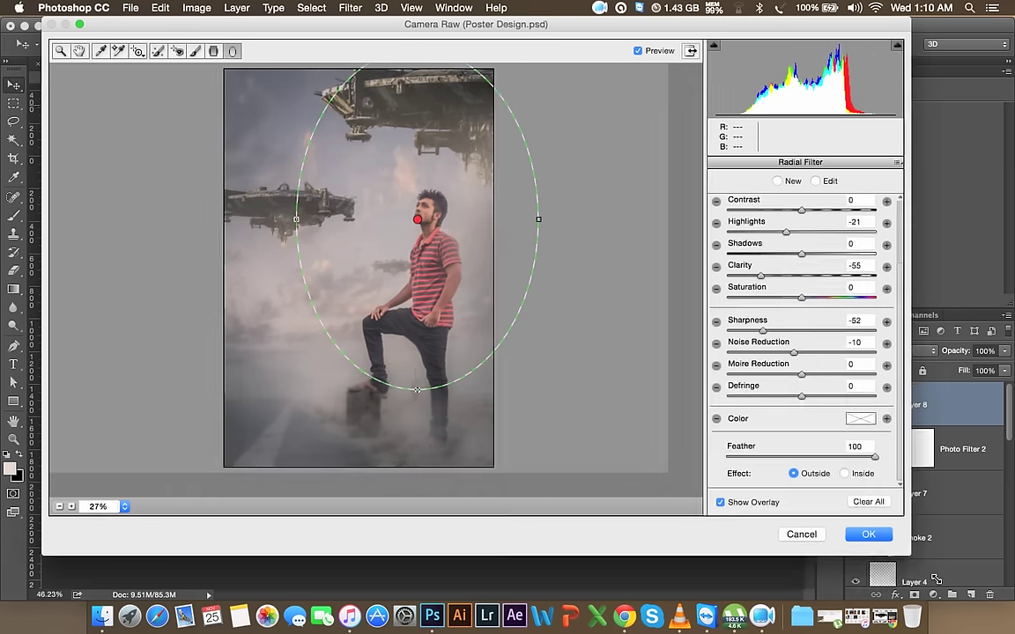
pyautogui.moveTo(859, 519); pyautogui.dragTo(936, 582)
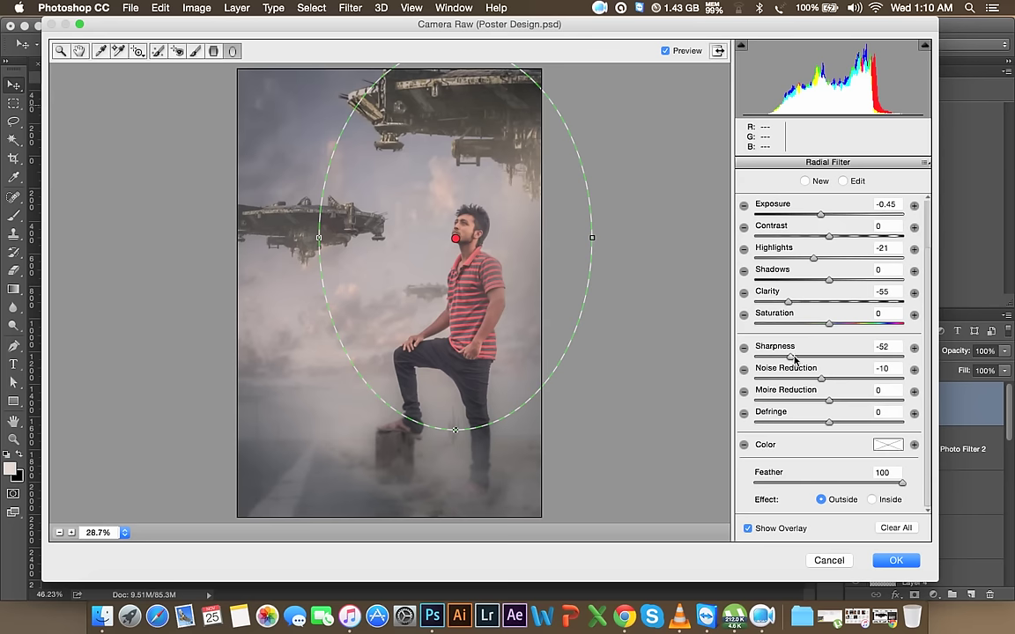
# - Set the outer area to exposure -0.20, clarity -22, sharpness -13, feather 67, and apply
pyautogui.moveTo(785, 305); pyautogui.dragTo(774, 304)
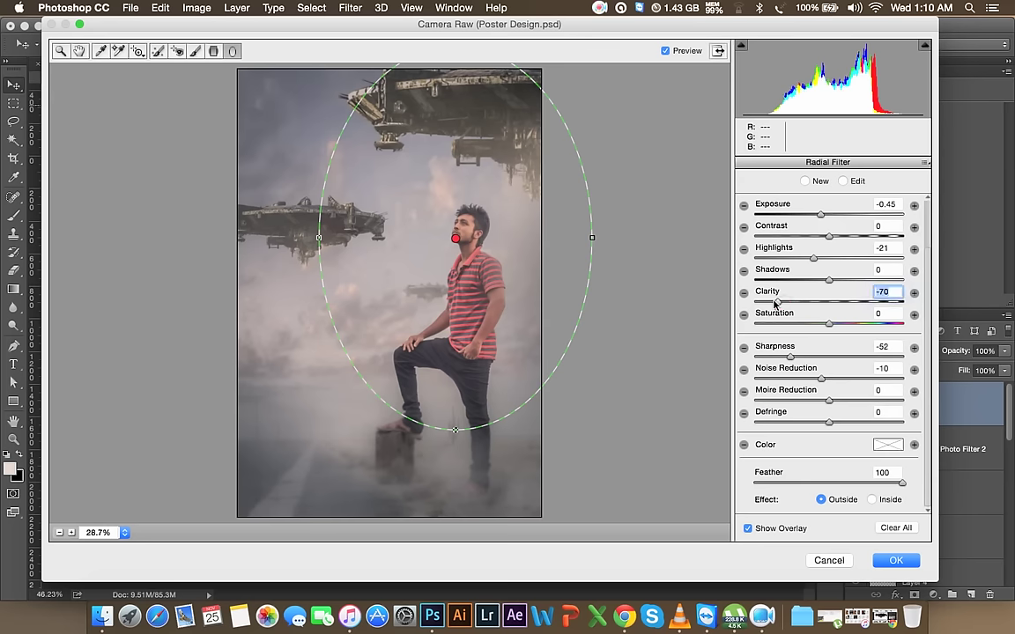
pyautogui.click(822, 215)
pyautogui.moveTo(822, 215); pyautogui.dragTo(811, 215)
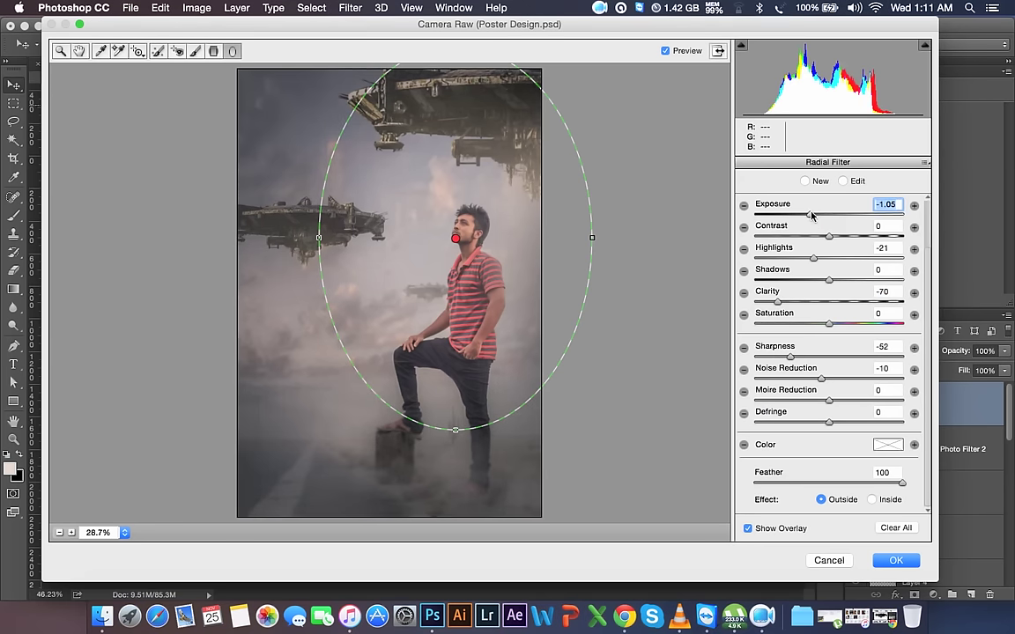
pyautogui.moveTo(817, 217); pyautogui.dragTo(825, 221)
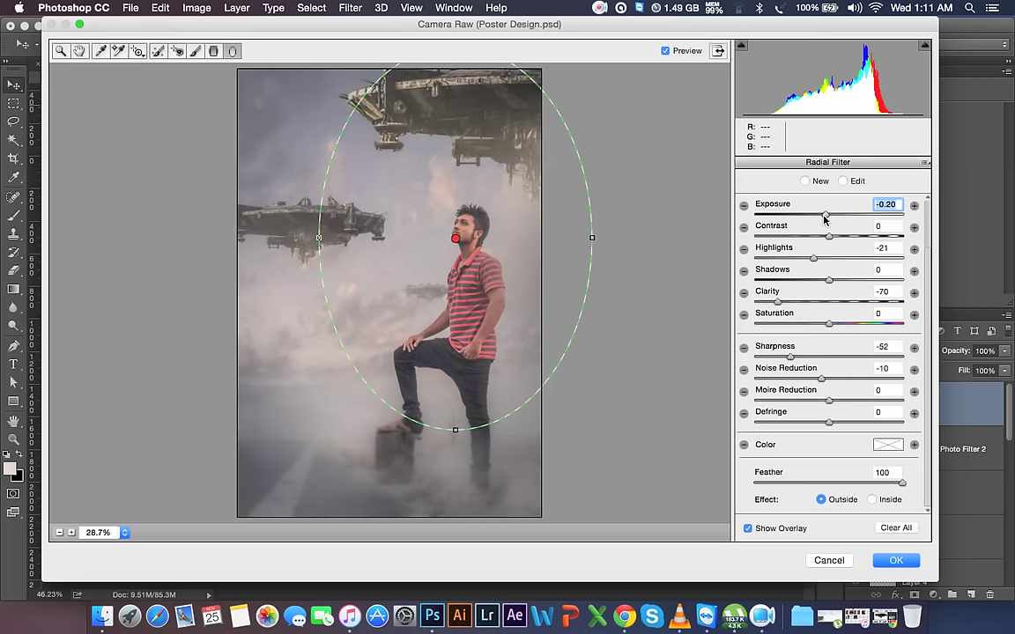
pyautogui.moveTo(777, 302); pyautogui.dragTo(802, 303)
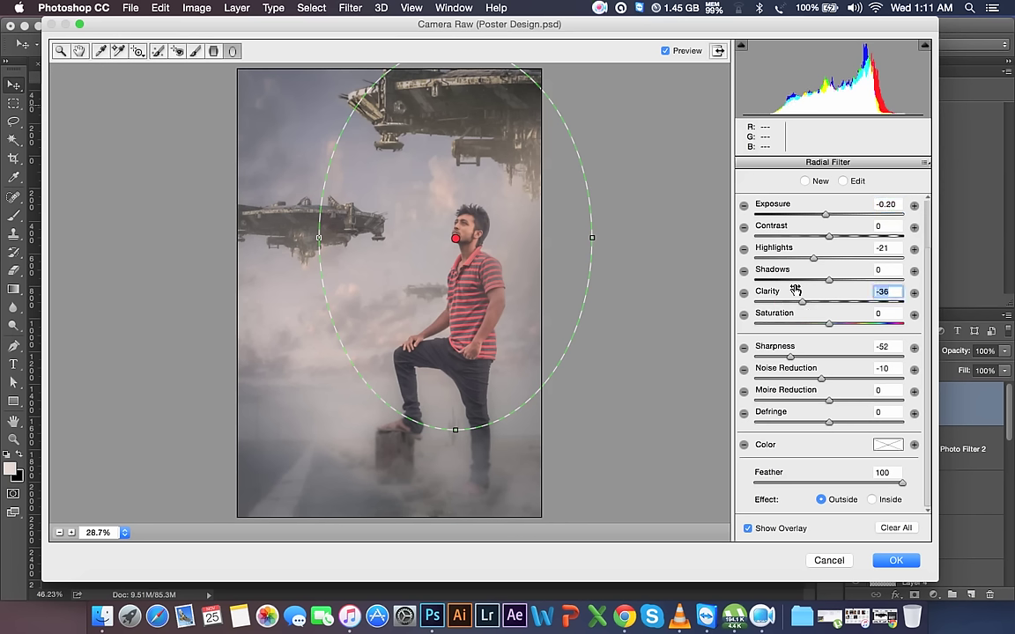
pyautogui.click(844, 181)
pyautogui.moveTo(902, 484); pyautogui.dragTo(852, 483)
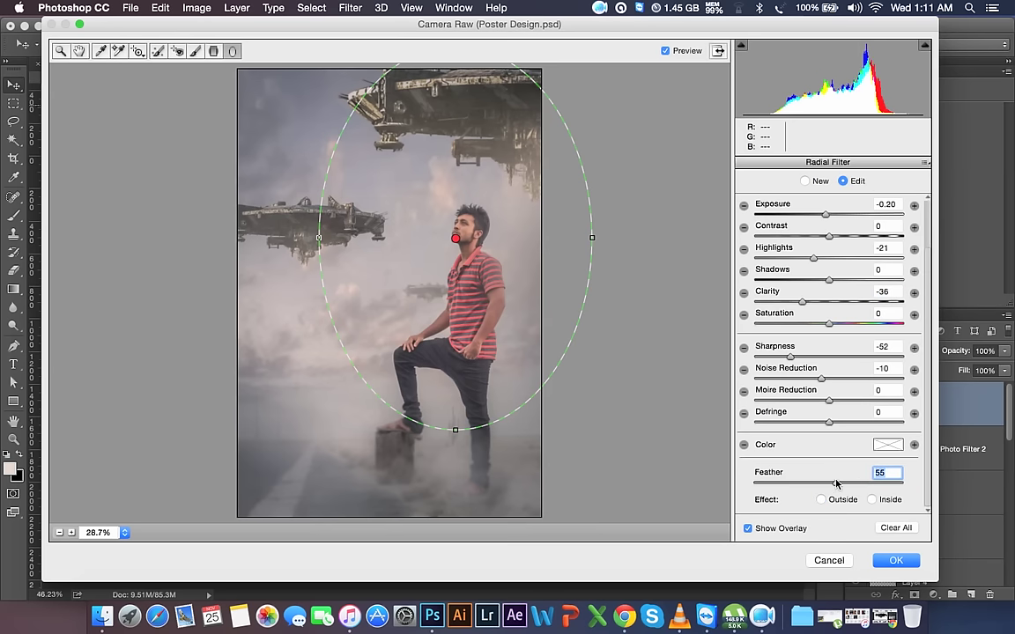
pyautogui.click(819, 357)
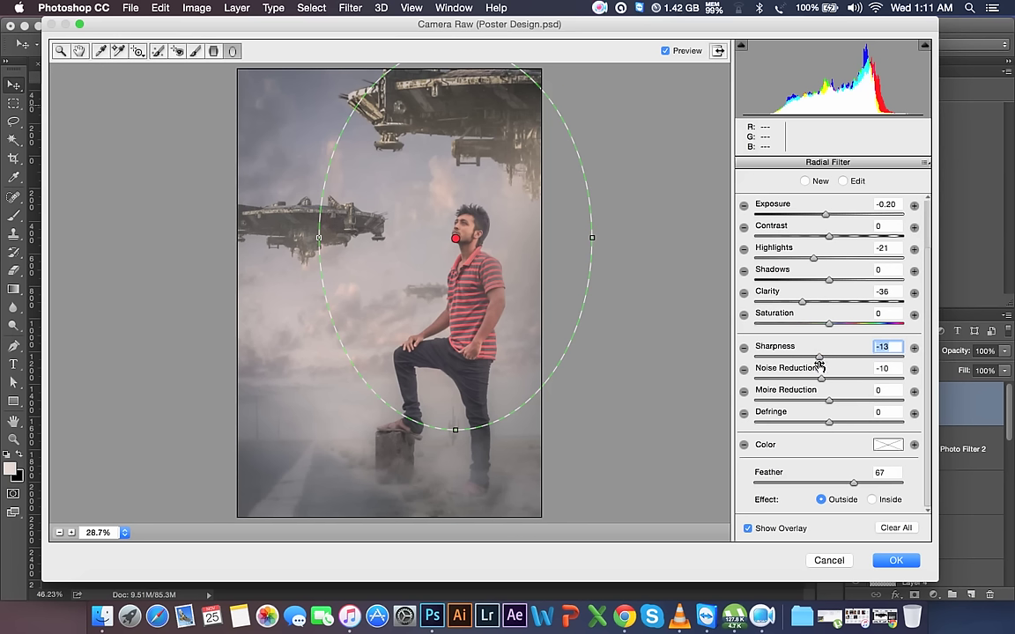
pyautogui.click(809, 303)
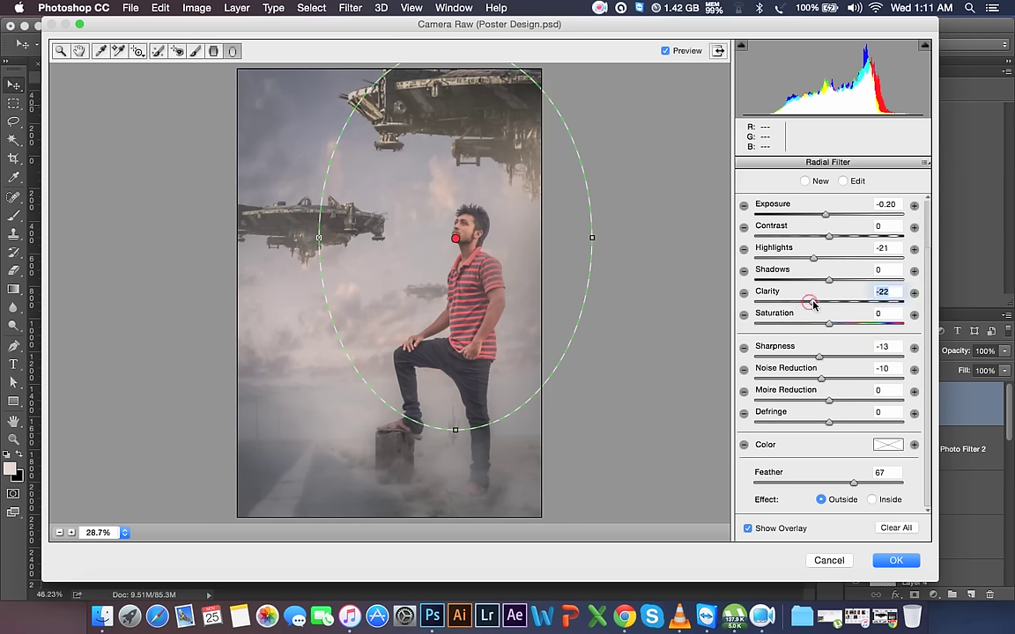
pyautogui.press('Return')
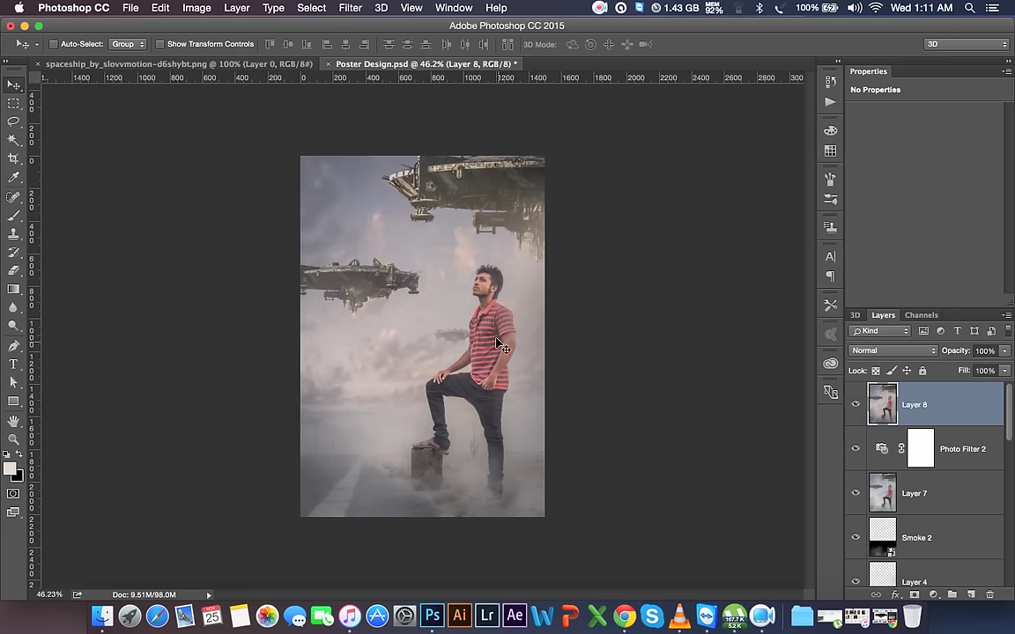
# - Reopen Camera Raw on Layer 8 and set the overall temperature to +3
pyautogui.click(351, 9)
pyautogui.click(374, 91)
pyautogui.moveTo(750, 234); pyautogui.dragTo(755, 234)
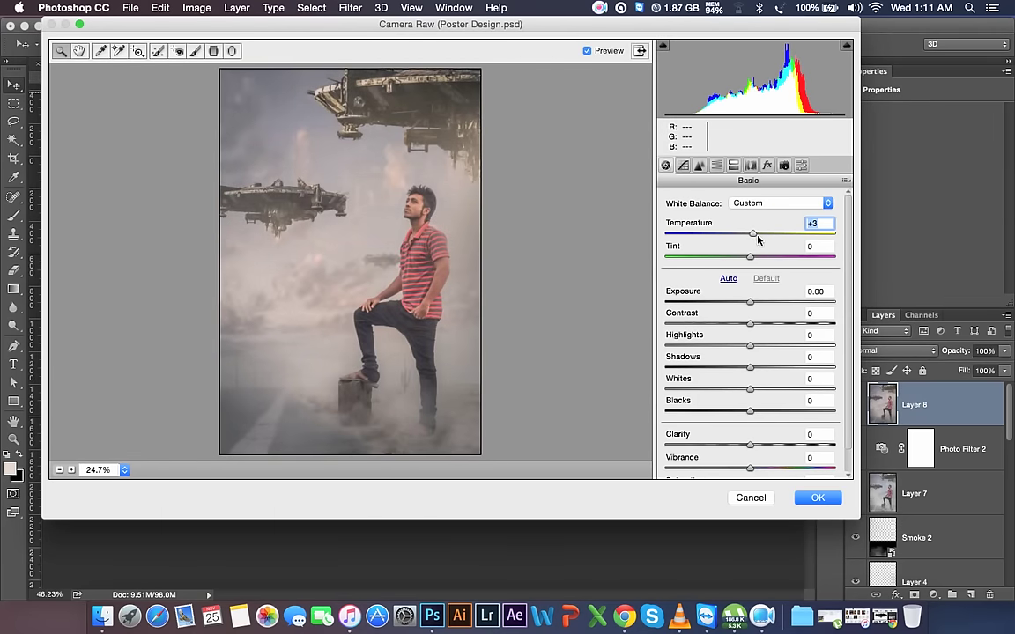
pyautogui.moveTo(757, 236); pyautogui.dragTo(751, 235)
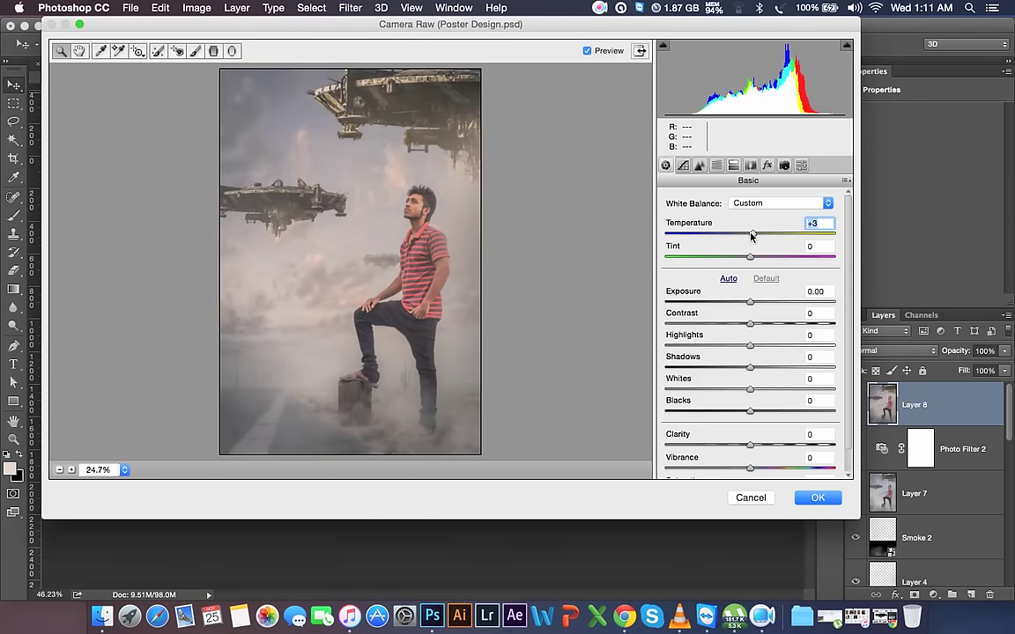
# - Draw a graduated filter running from the man's knee up to the top spaceship
pyautogui.click(214, 50)
pyautogui.moveTo(343, 309); pyautogui.dragTo(393, 123)
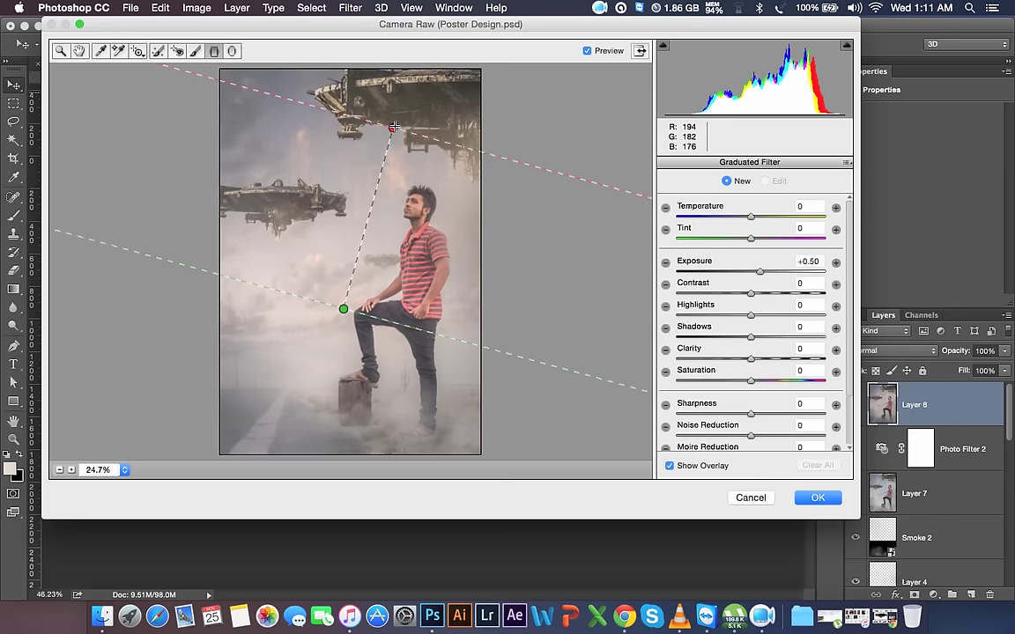
pyautogui.moveTo(394, 124)
pyautogui.mouseDown()
pyautogui.moveTo(328, 363)
pyautogui.moveTo(392, 351)
pyautogui.moveTo(437, 215)
pyautogui.moveTo(420, 149)
pyautogui.moveTo(483, 211)
pyautogui.moveTo(393, 390)
pyautogui.moveTo(334, 406)
pyautogui.mouseUp()
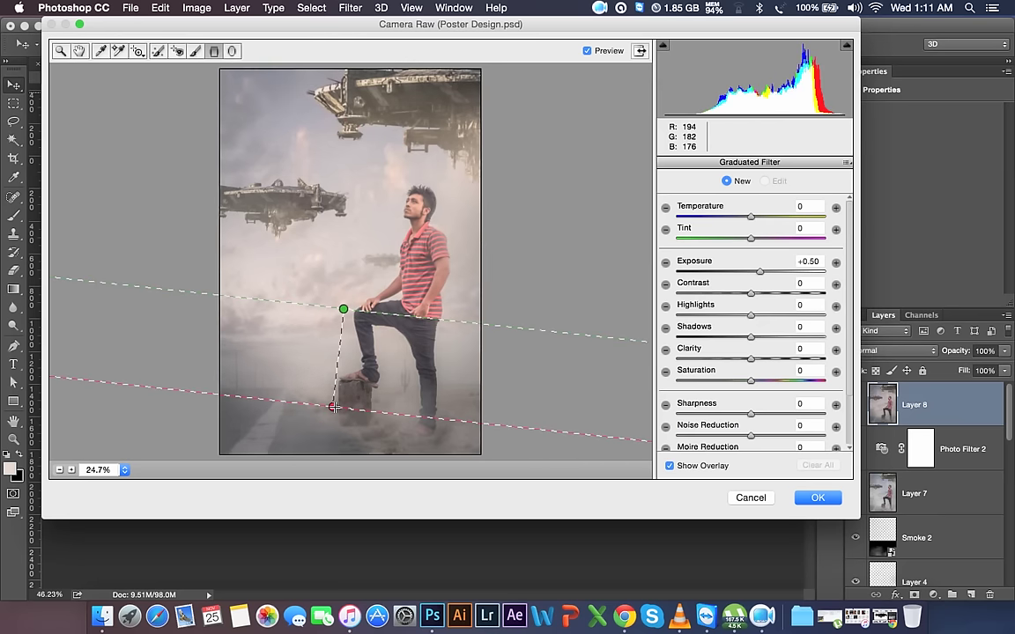
pyautogui.moveTo(344, 308); pyautogui.dragTo(375, 228)
pyautogui.moveTo(386, 185); pyautogui.dragTo(398, 122)
pyautogui.moveTo(334, 408)
pyautogui.mouseDown()
pyautogui.moveTo(313, 336)
pyautogui.moveTo(355, 348)
pyautogui.mouseUp()
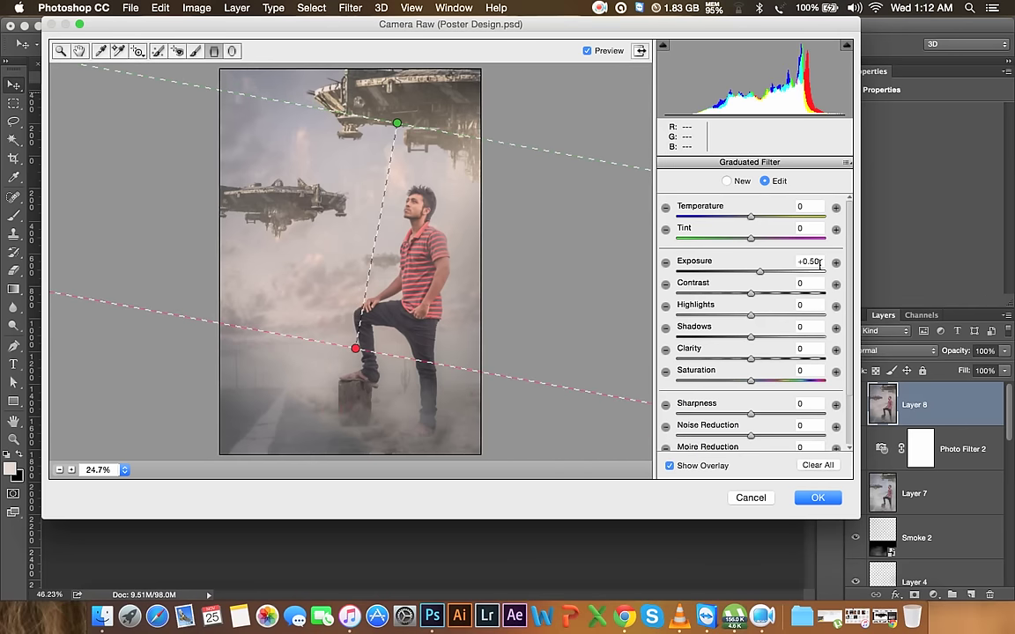
# - Grade the sky gradient to temperature -28, saturation -19 and tint -38, then begin a road gradient
pyautogui.moveTo(750, 216); pyautogui.dragTo(727, 219)
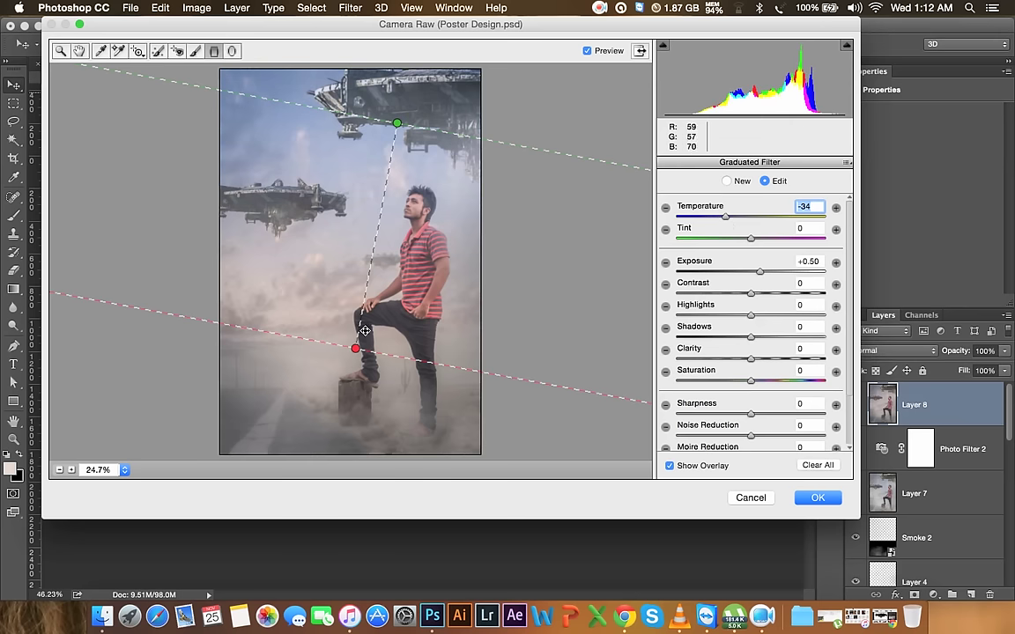
pyautogui.moveTo(356, 348); pyautogui.dragTo(351, 357)
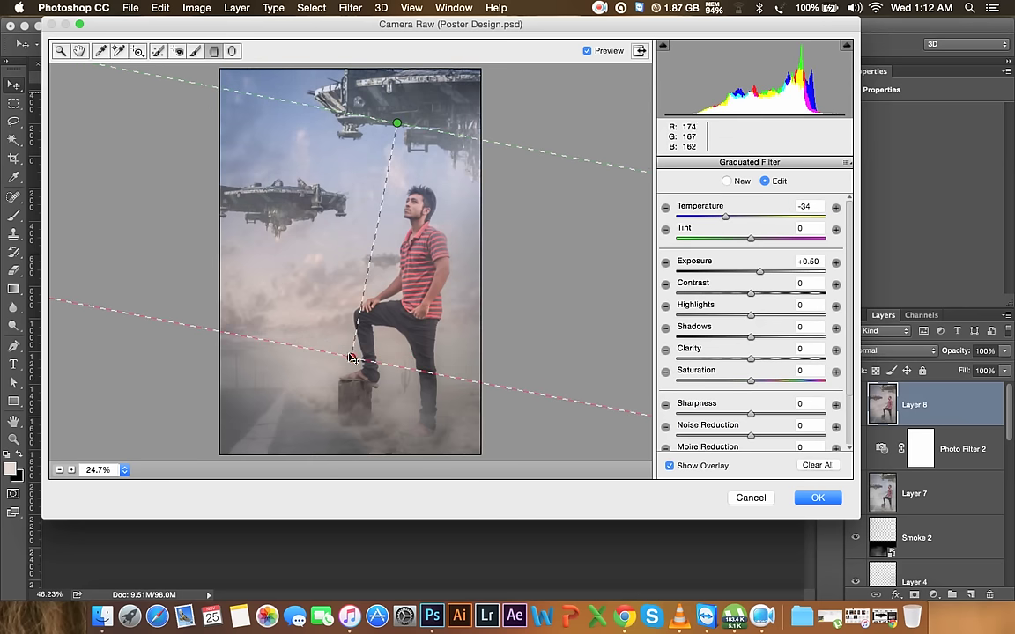
pyautogui.click(731, 219)
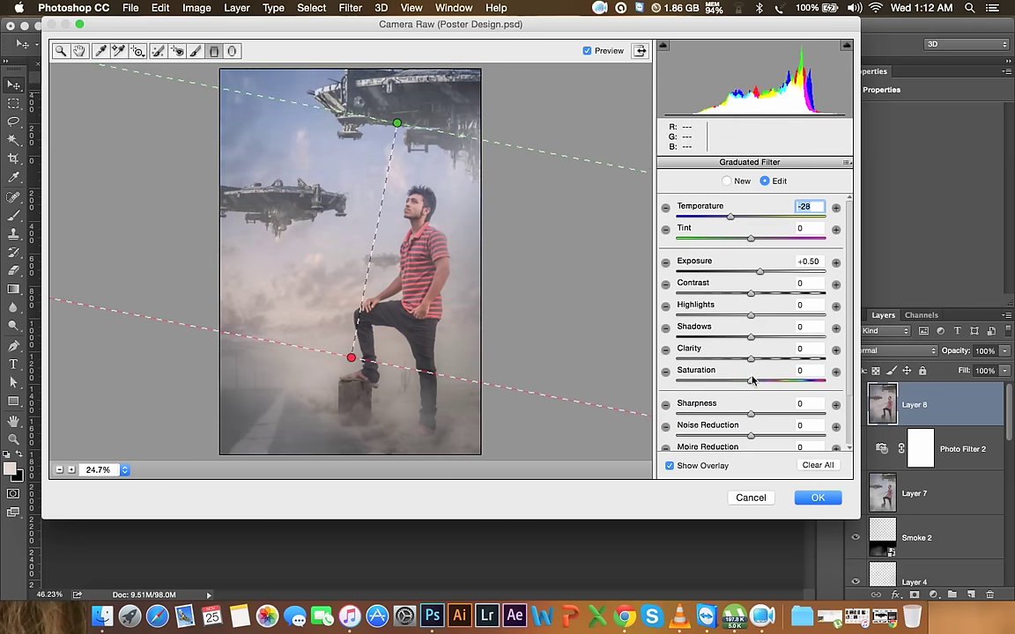
pyautogui.moveTo(752, 380); pyautogui.dragTo(738, 376)
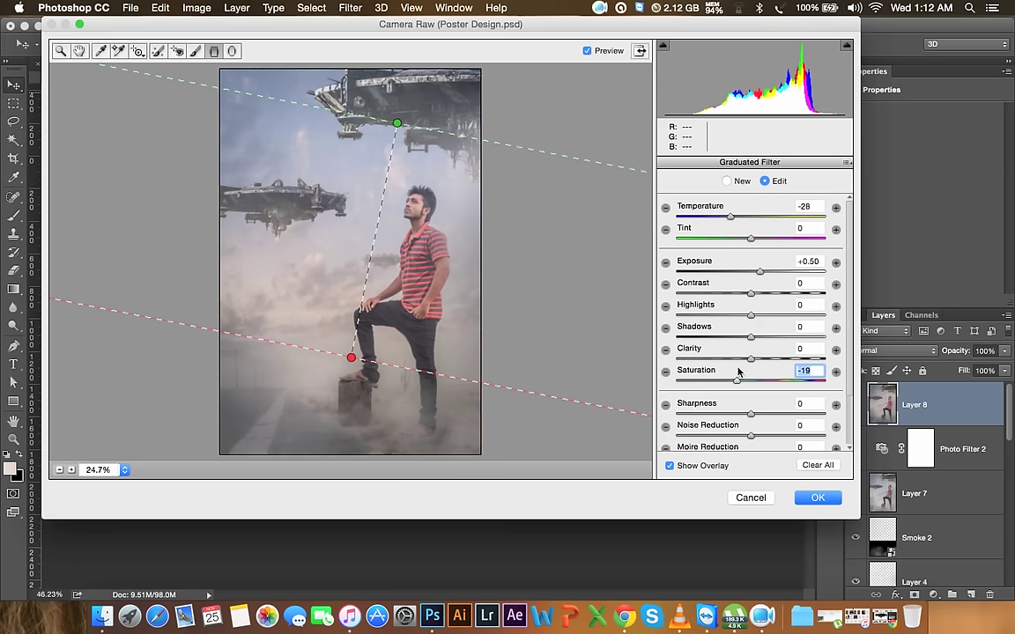
pyautogui.moveTo(750, 237); pyautogui.dragTo(724, 237)
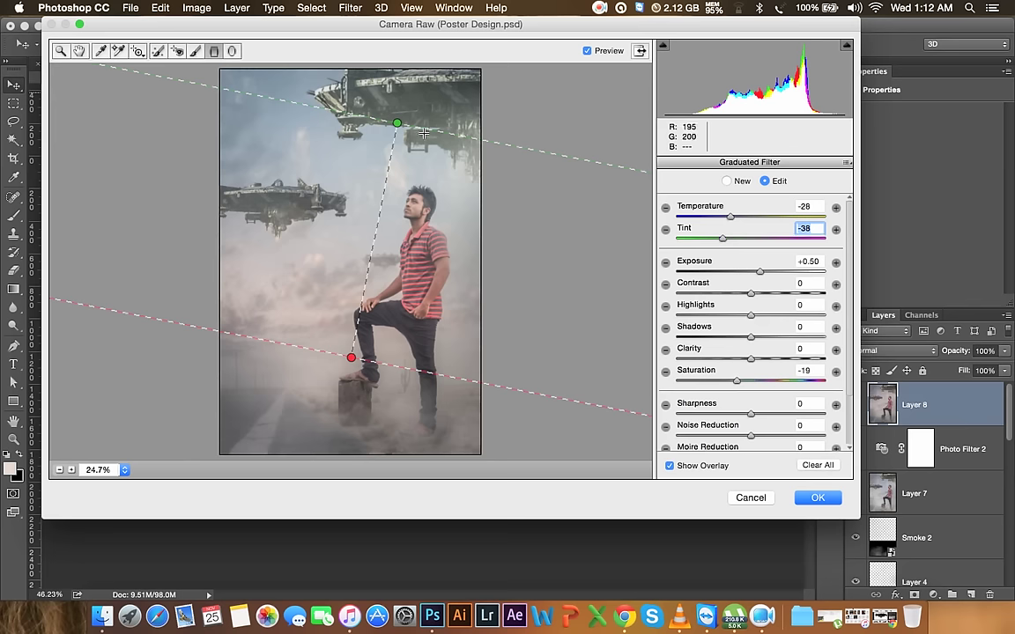
pyautogui.moveTo(332, 412)
pyautogui.mouseDown()
pyautogui.moveTo(394, 245)
pyautogui.moveTo(384, 225)
pyautogui.moveTo(448, 304)
pyautogui.moveTo(438, 310)
pyautogui.moveTo(411, 251)
pyautogui.mouseUp()
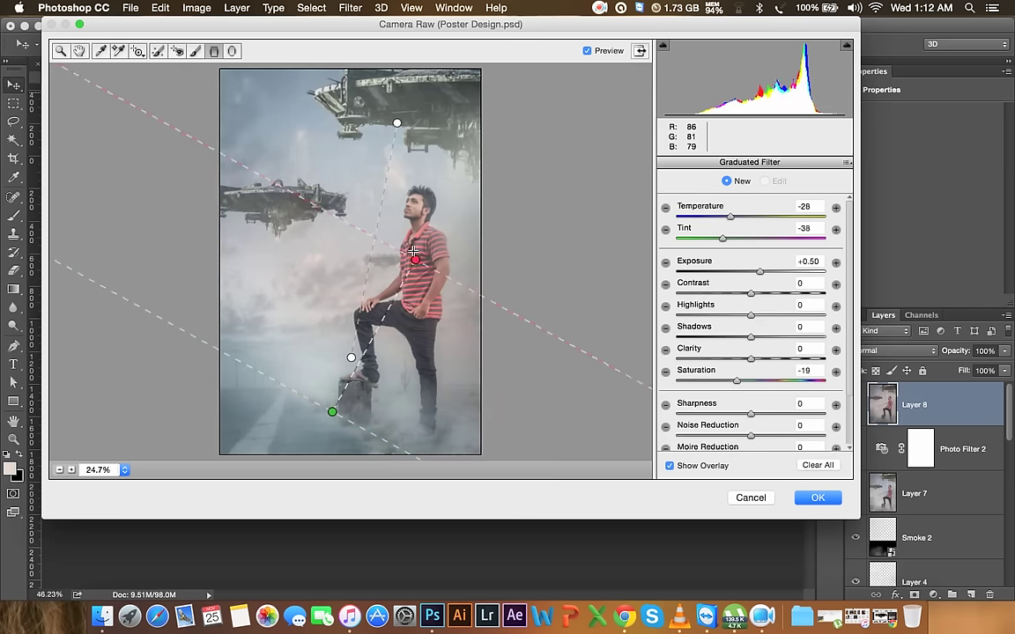
# - Warm the lower road gradient to temperature +27, tint +30, reposition it, and apply Camera Raw
pyautogui.moveTo(749, 216); pyautogui.dragTo(777, 220)
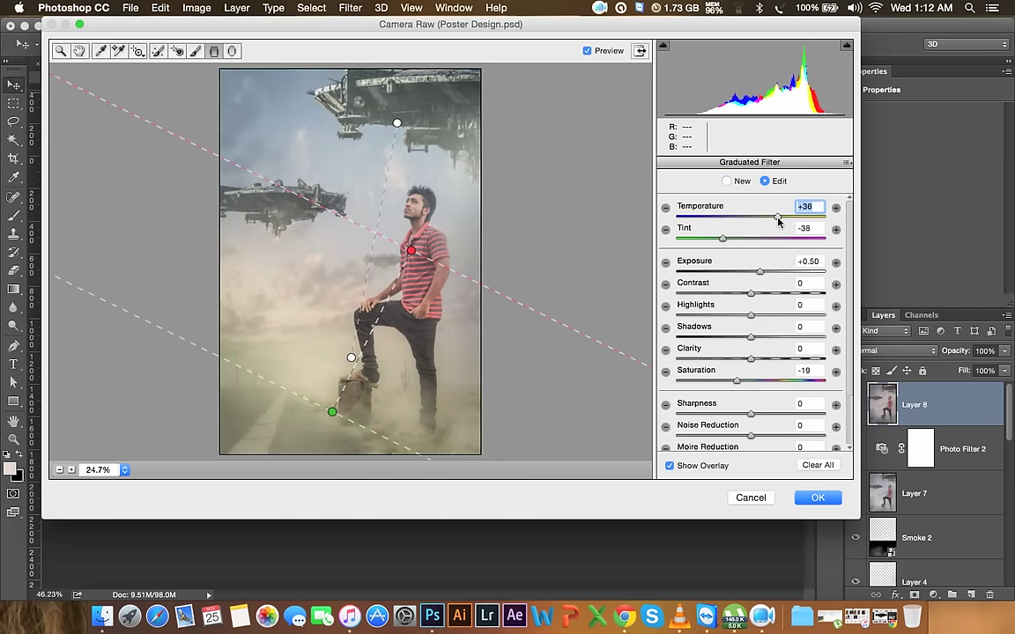
pyautogui.moveTo(722, 238); pyautogui.dragTo(773, 238)
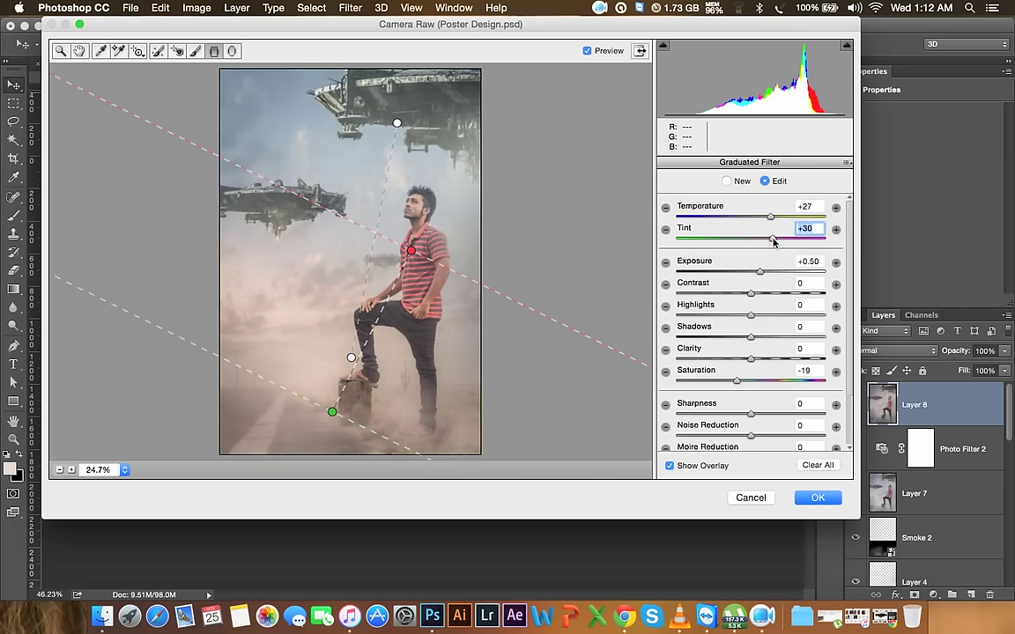
pyautogui.moveTo(334, 414); pyautogui.dragTo(238, 571)
pyautogui.moveTo(411, 253); pyautogui.dragTo(366, 328)
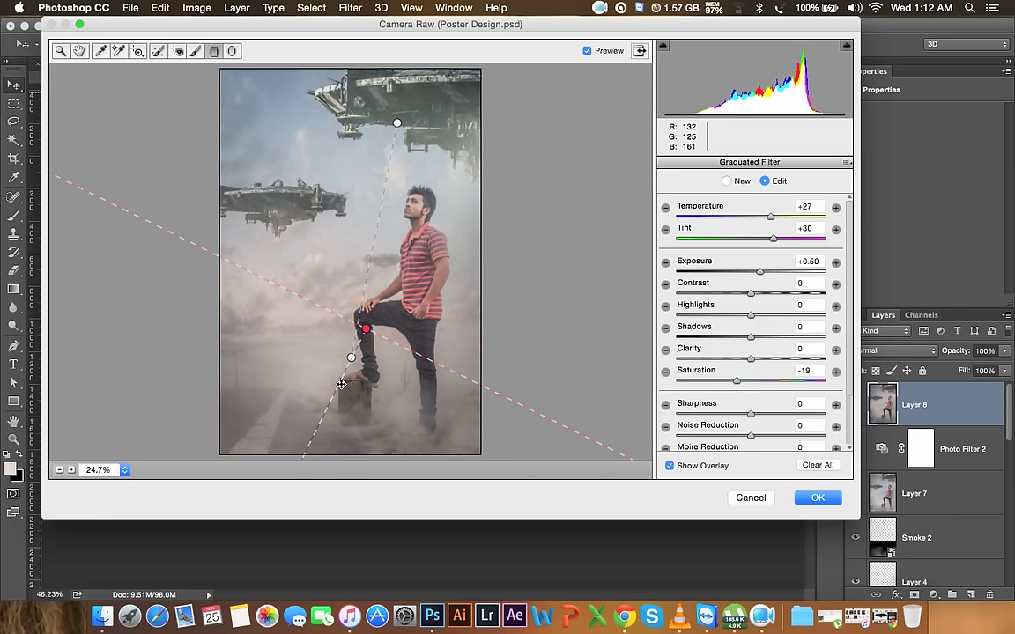
pyautogui.moveTo(352, 356); pyautogui.dragTo(424, 357)
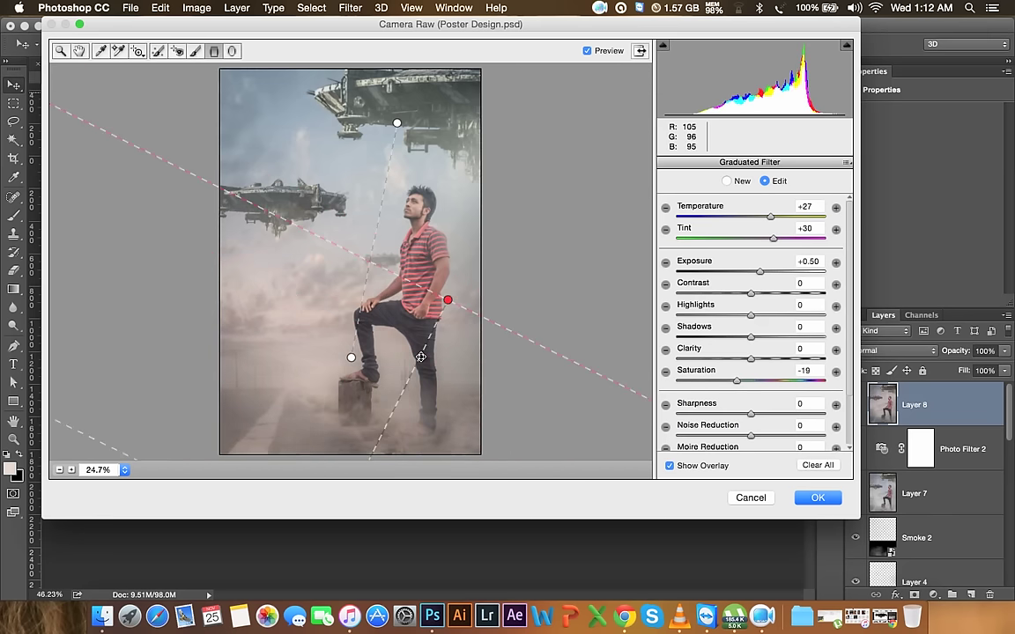
pyautogui.click(805, 498)
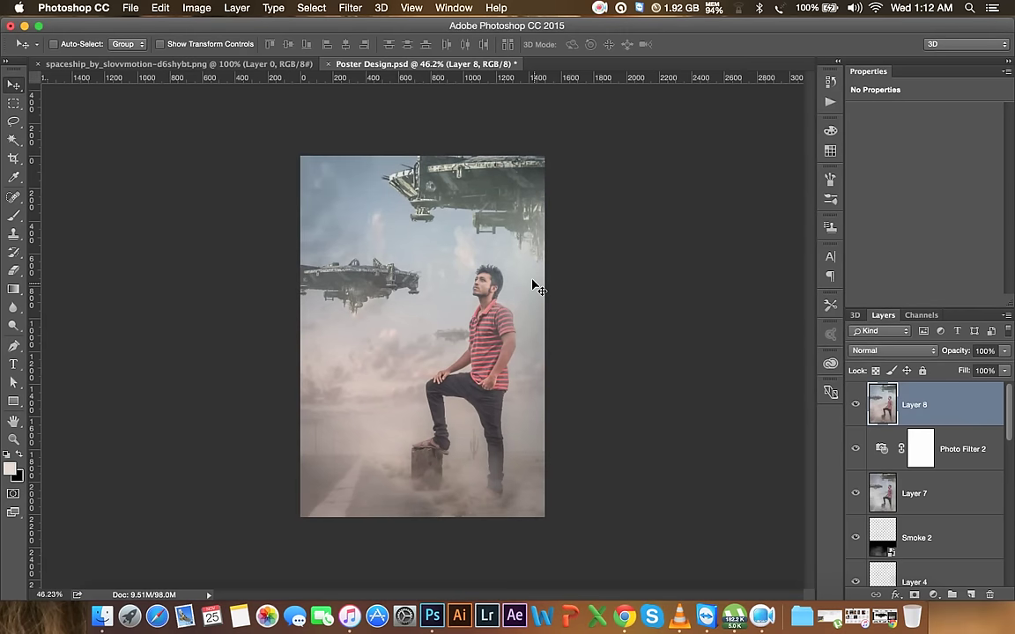
# - Zoom to 50%, then in Camera Raw raise contrast to +30 and shift HSL reds +19
pyautogui.hotkey('ctrl', '+')
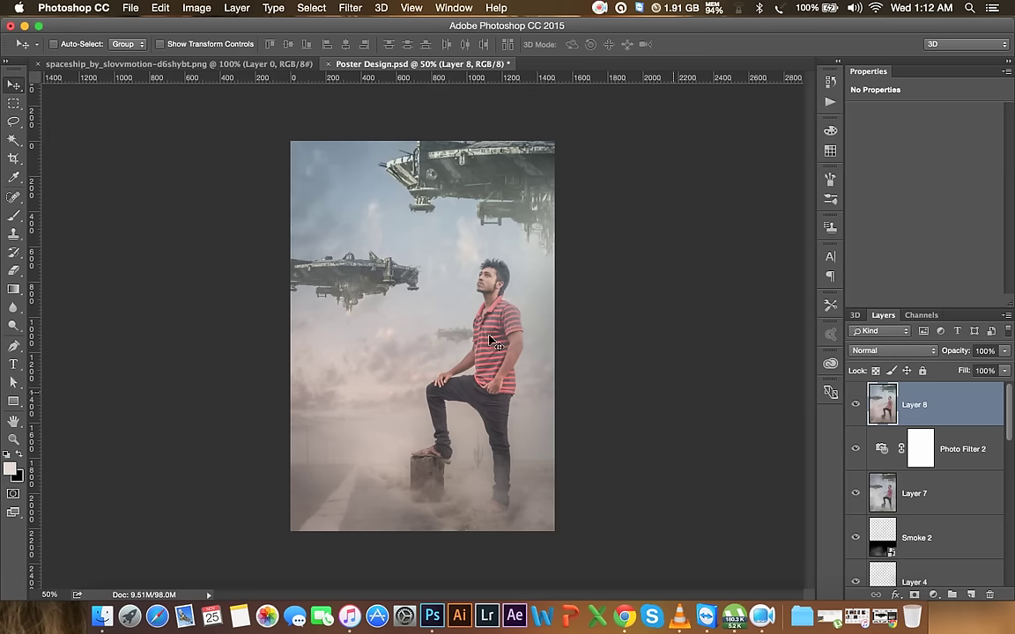
pyautogui.click(349, 8)
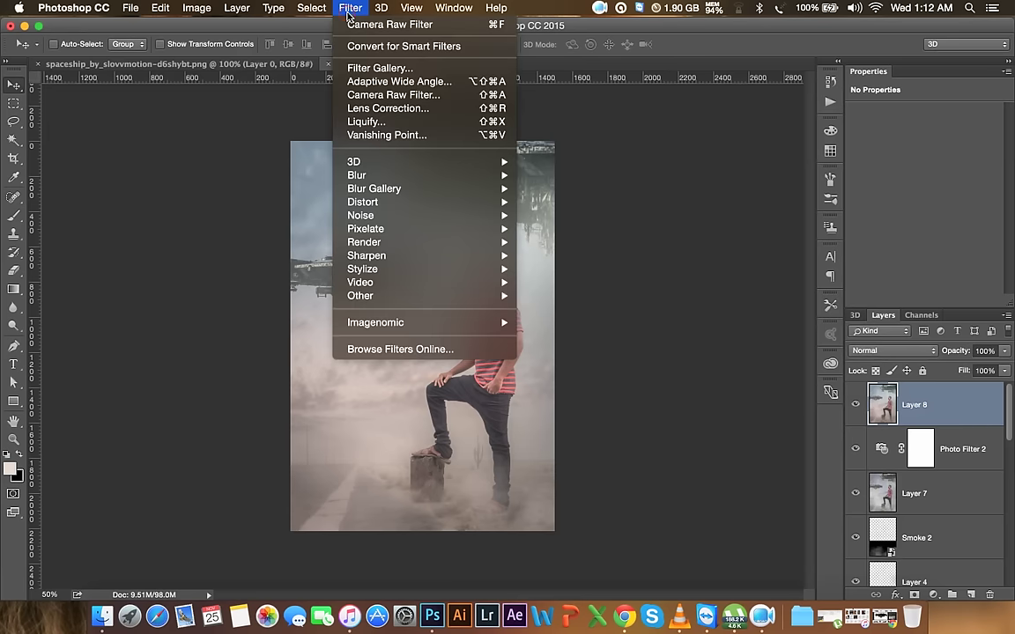
pyautogui.click(368, 103)
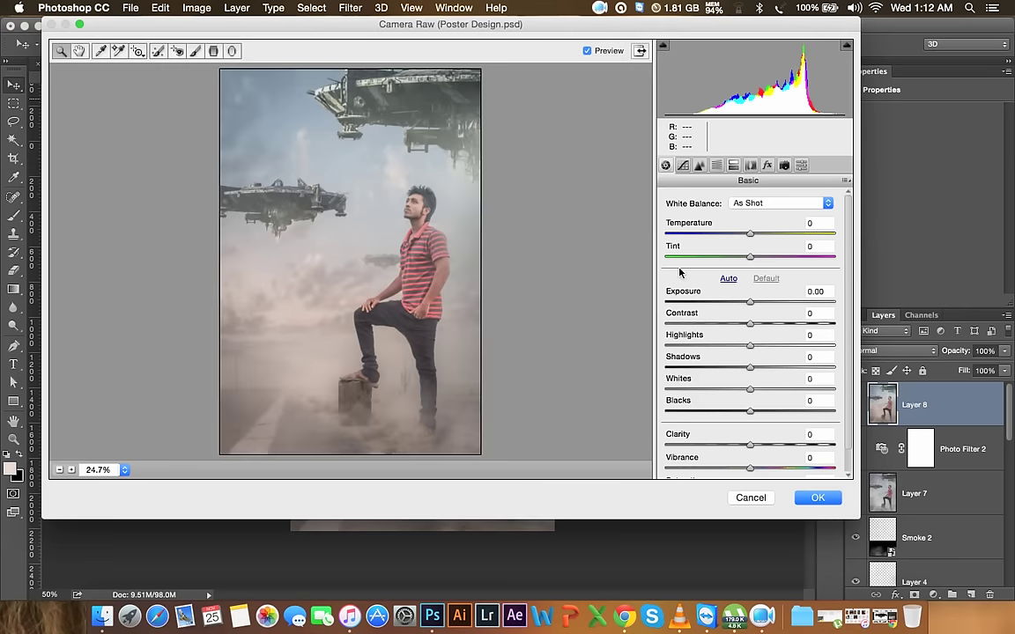
pyautogui.moveTo(748, 325); pyautogui.dragTo(755, 322)
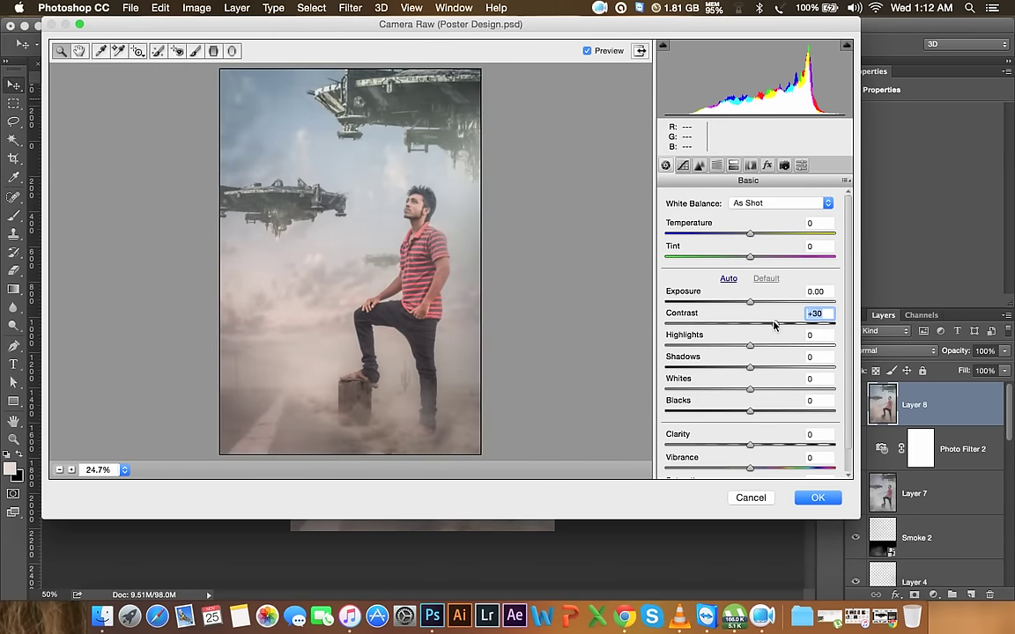
pyautogui.click(734, 165)
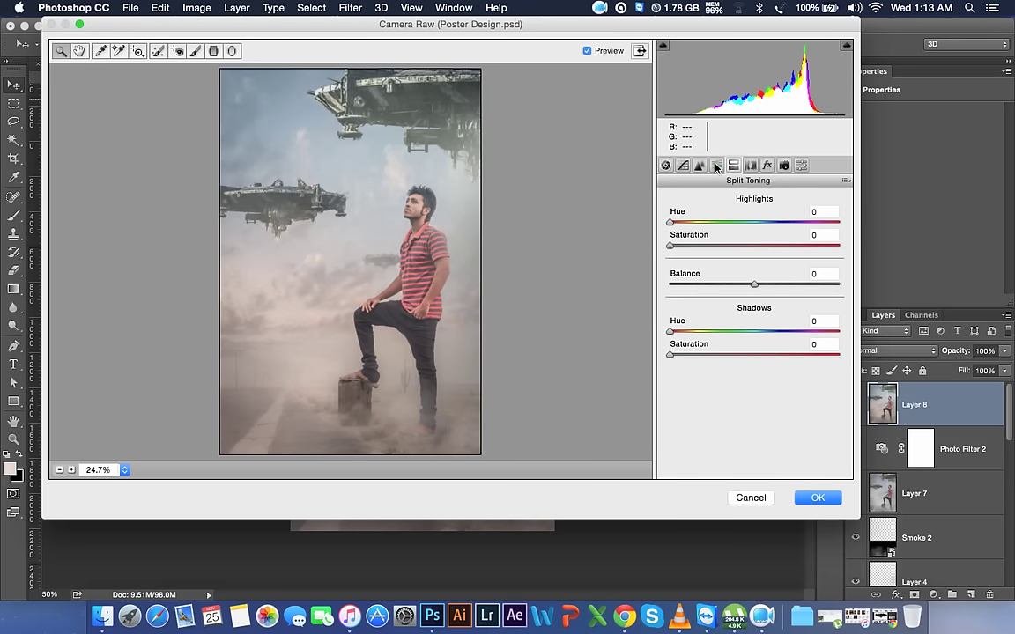
pyautogui.click(718, 166)
pyautogui.moveTo(755, 270)
pyautogui.mouseDown()
pyautogui.moveTo(768, 272)
pyautogui.moveTo(721, 267)
pyautogui.moveTo(815, 272)
pyautogui.moveTo(755, 269)
pyautogui.moveTo(791, 295)
pyautogui.moveTo(698, 297)
pyautogui.moveTo(802, 299)
pyautogui.moveTo(760, 298)
pyautogui.mouseUp()
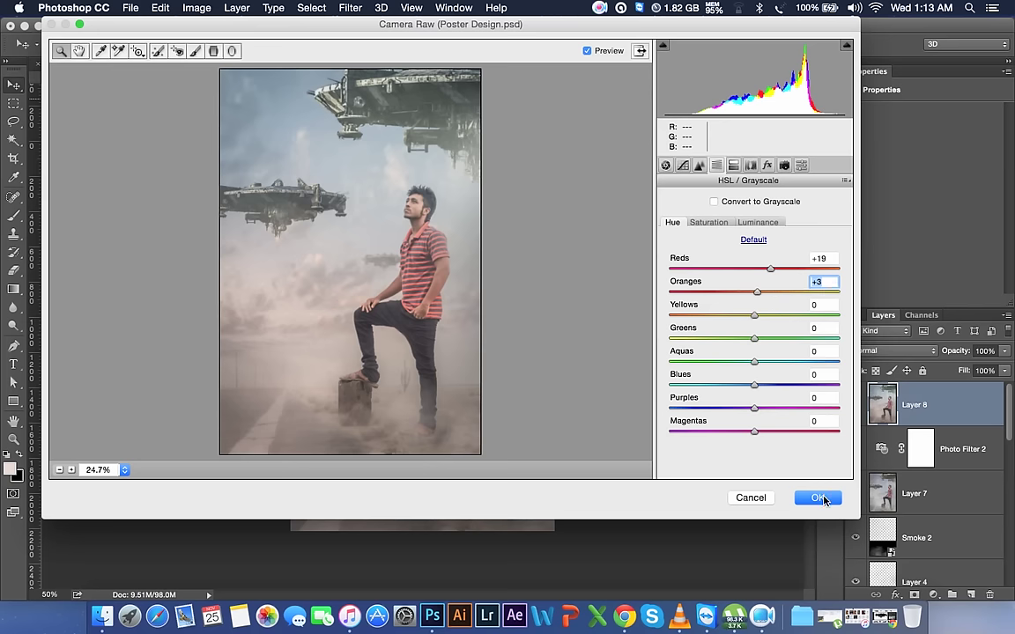
# - Lower sharpening amount to 28 and add luminance noise reduction of 15
pyautogui.click(683, 166)
pyautogui.click(700, 166)
pyautogui.click(703, 223)
pyautogui.moveTo(702, 223)
pyautogui.mouseDown()
pyautogui.moveTo(783, 269)
pyautogui.moveTo(716, 247)
pyautogui.mouseUp()
pyautogui.moveTo(667, 340); pyautogui.dragTo(689, 340)
# - Set tone curve highlights +14, lights +2, darks -7, shadows +11, and apply
pyautogui.click(683, 166)
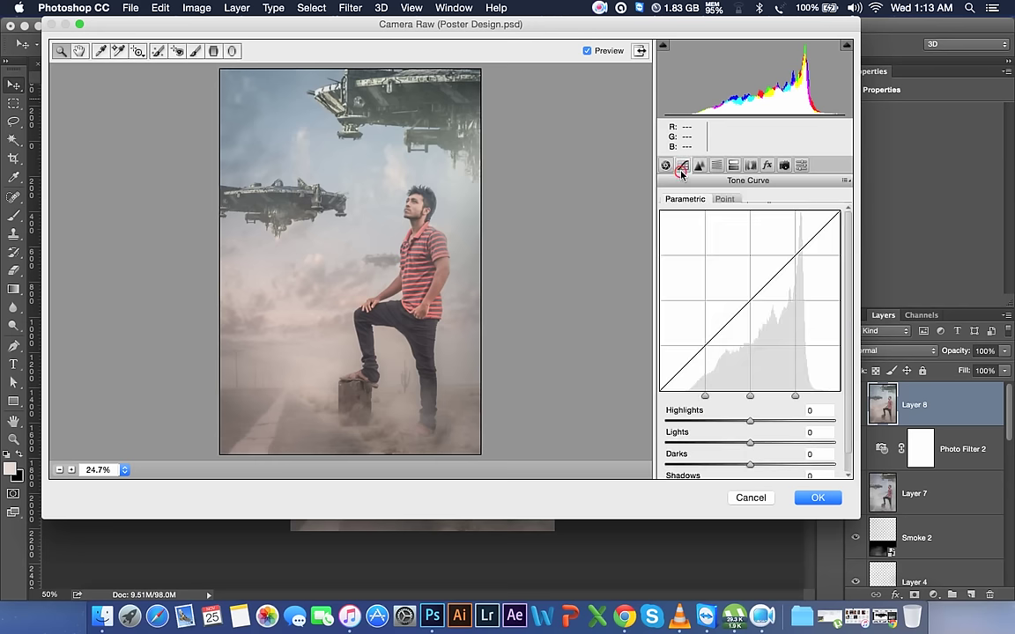
pyautogui.moveTo(748, 444)
pyautogui.mouseDown()
pyautogui.moveTo(729, 421)
pyautogui.moveTo(765, 428)
pyautogui.mouseUp()
pyautogui.click(760, 423)
pyautogui.scroll(-2, 765, 436)
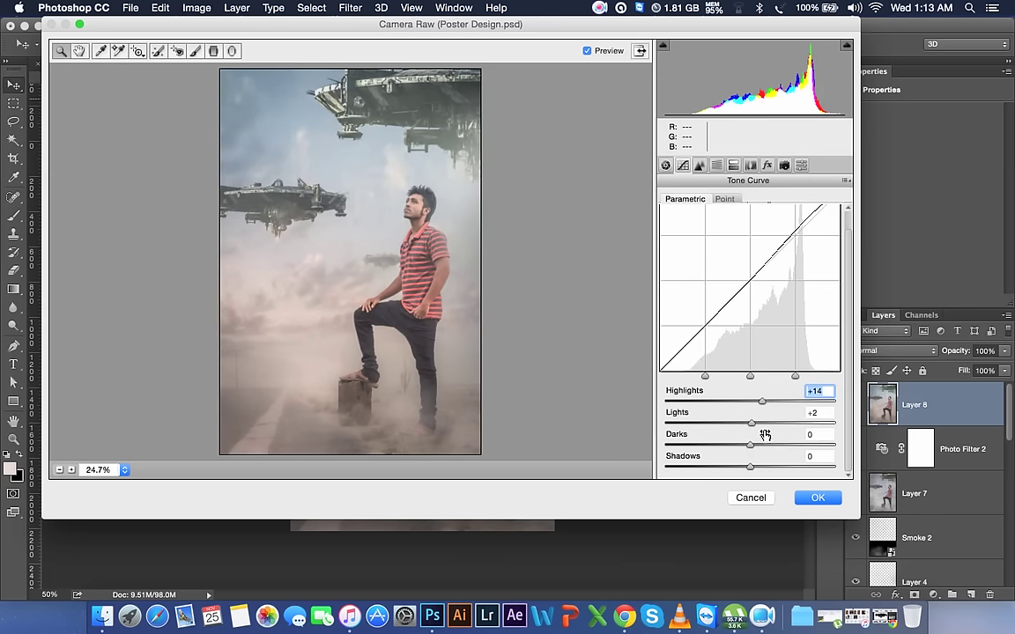
pyautogui.moveTo(750, 466)
pyautogui.mouseDown()
pyautogui.moveTo(729, 470)
pyautogui.moveTo(759, 467)
pyautogui.moveTo(772, 450)
pyautogui.moveTo(755, 450)
pyautogui.mouseUp()
pyautogui.moveTo(737, 451); pyautogui.dragTo(745, 447)
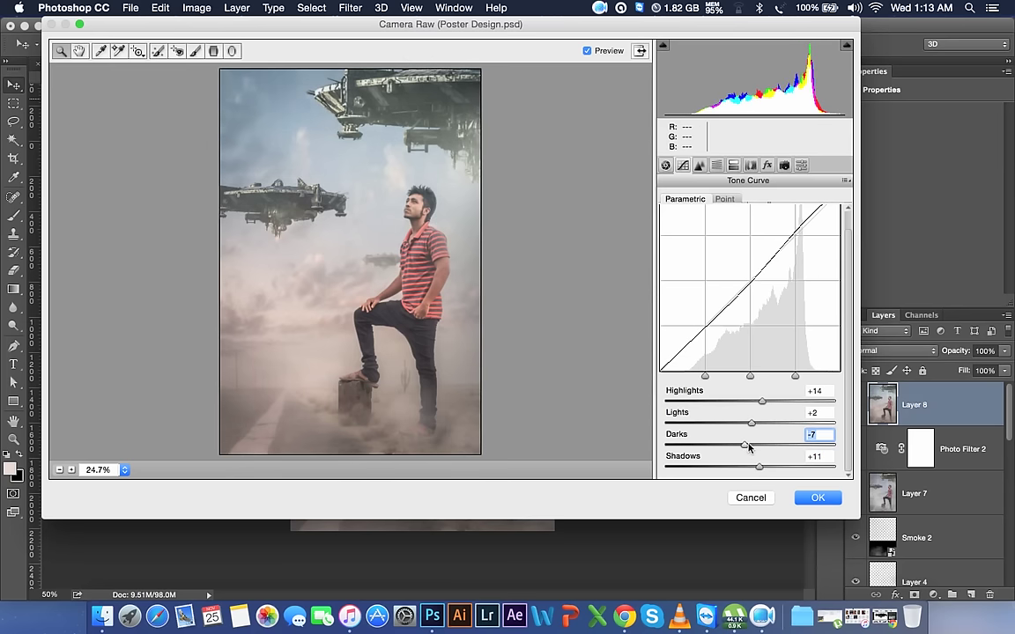
pyautogui.press('Return')
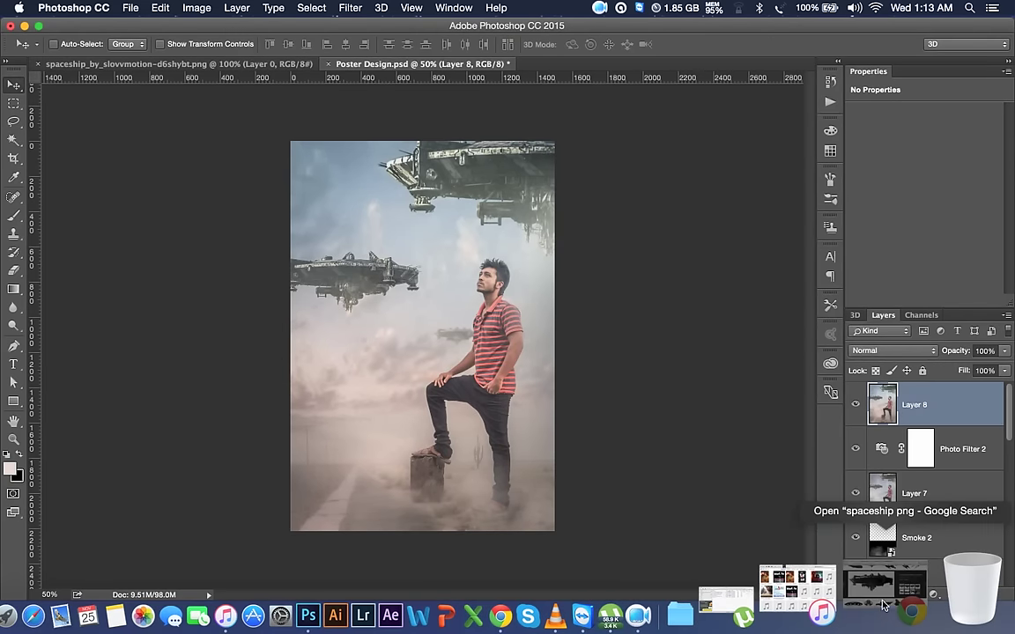
# - Bring the Finder HELP FILE stock folder forward and scroll through its photos
pyautogui.click(96, 604)
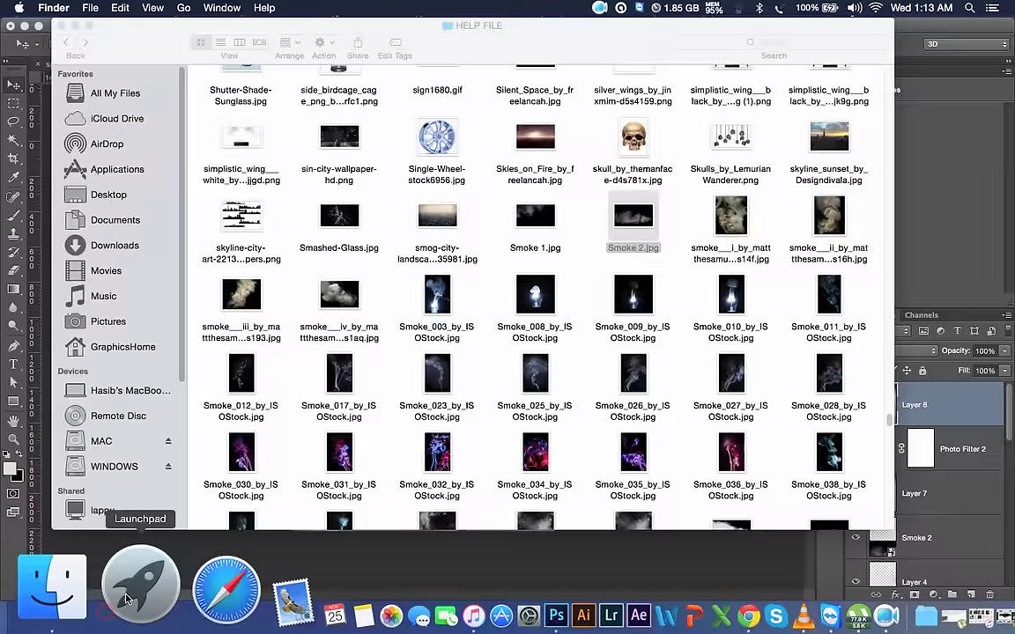
pyautogui.scroll(2, 467, 301)
pyautogui.scroll(10, 467, 301)
pyautogui.scroll(10, 467, 301)
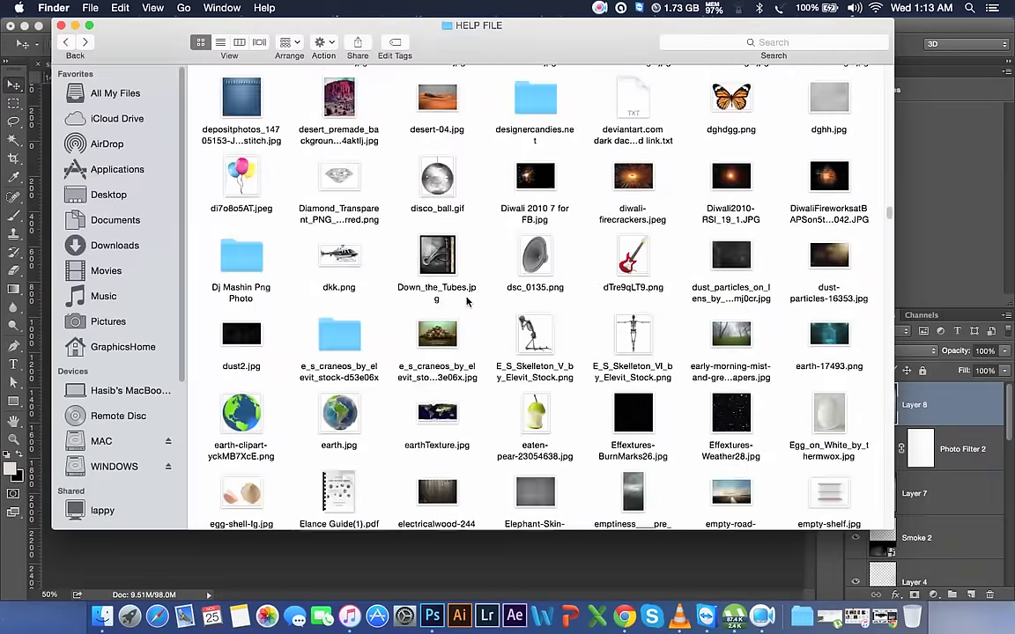
pyautogui.scroll(10, 467, 302)
pyautogui.scroll(-1, 468, 304)
pyautogui.scroll(5, 471, 307)
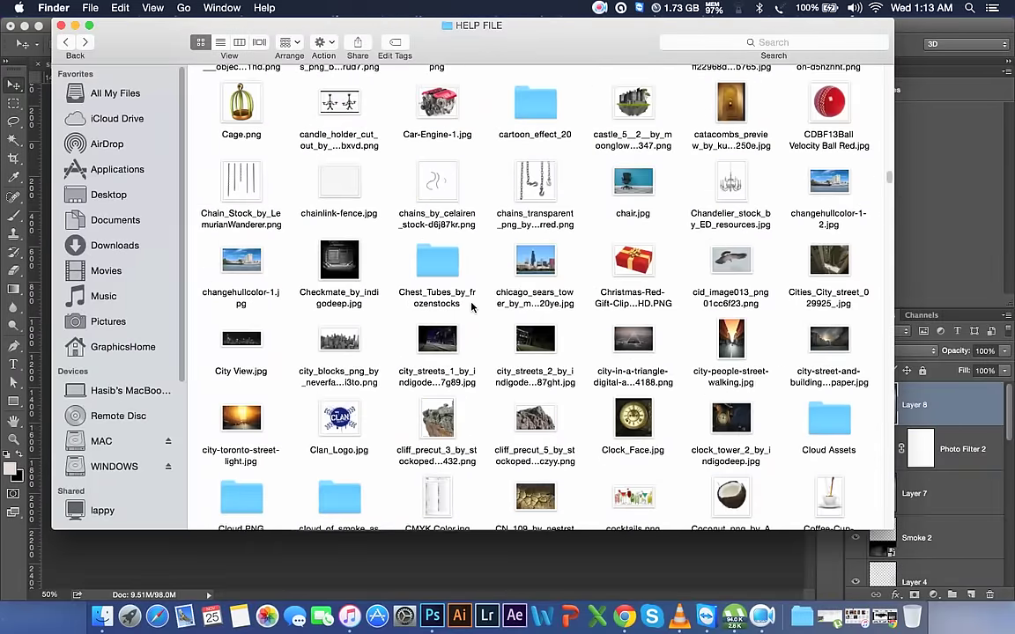
# - Drag the Diwali2010-RSI_19_1.JPG firework photo into the poster above Layer 8
pyautogui.write('dc')
pyautogui.press('Up')
pyautogui.press('Left')
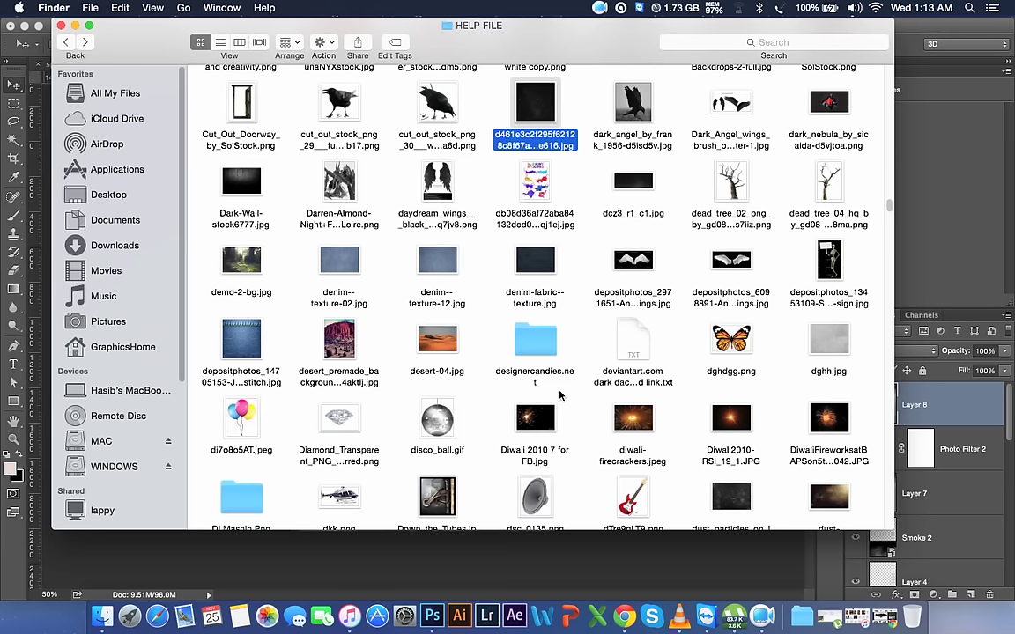
pyautogui.moveTo(731, 423)
pyautogui.mouseDown()
pyautogui.moveTo(617, 567)
pyautogui.moveTo(569, 571)
pyautogui.moveTo(441, 328)
pyautogui.mouseUp()
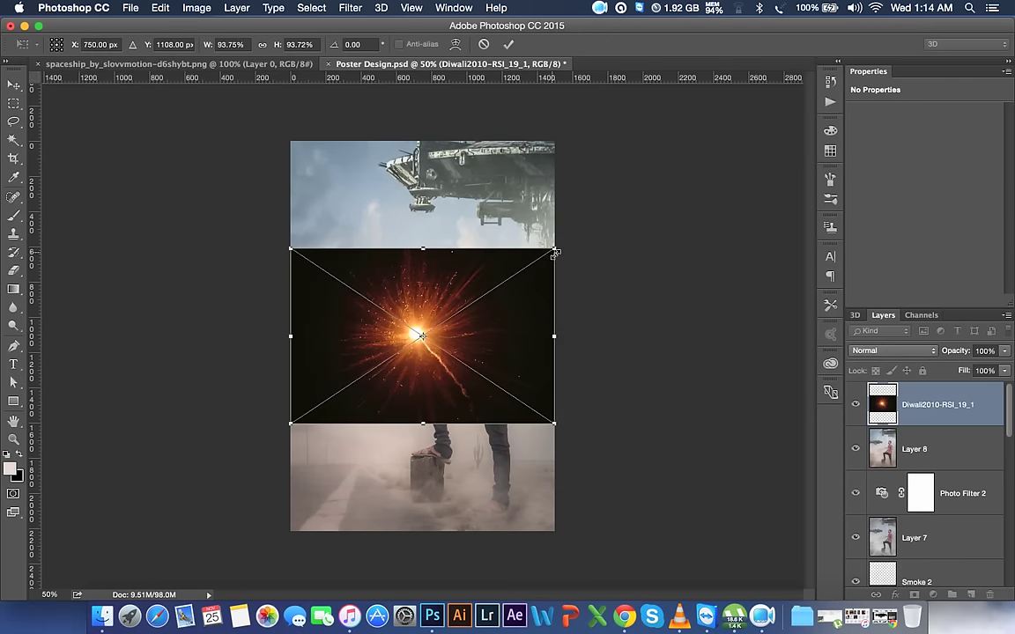
# - Enlarge the firework layer to about 246% with Free Transform
pyautogui.moveTo(555, 253); pyautogui.dragTo(769, 105)
pyautogui.moveTo(482, 412); pyautogui.dragTo(398, 329)
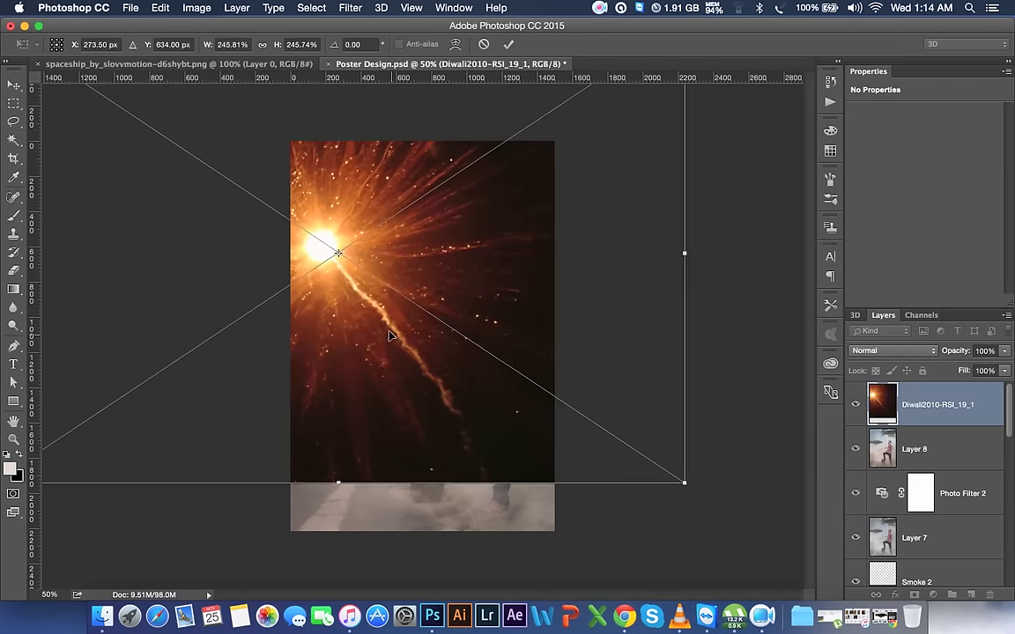
pyautogui.press('Return')
# - Blend the firework layer in Screen mode and move its flare down to the left edge
pyautogui.click(893, 350)
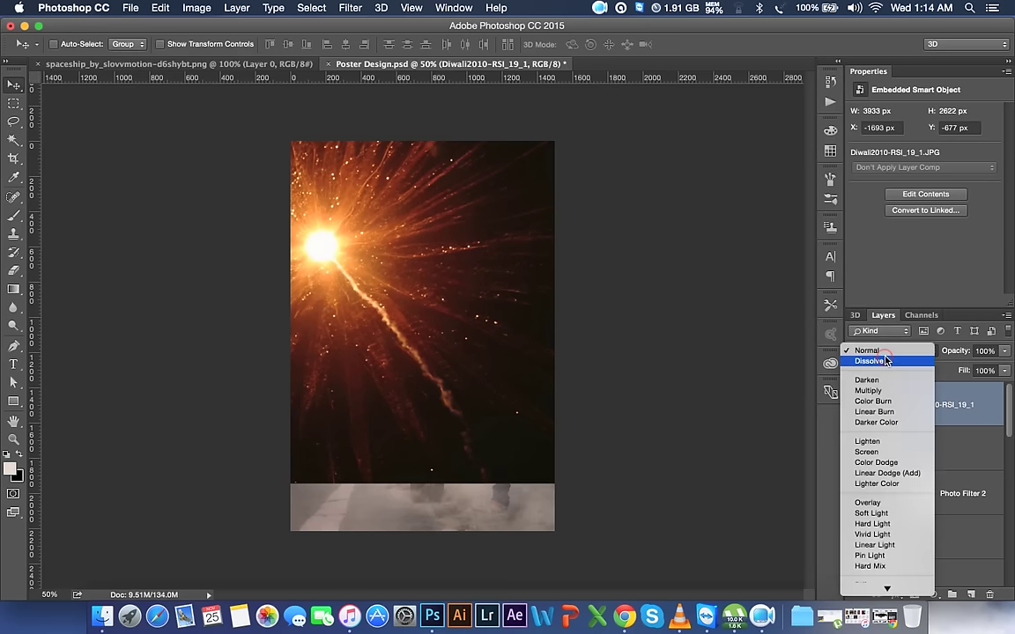
pyautogui.click(879, 452)
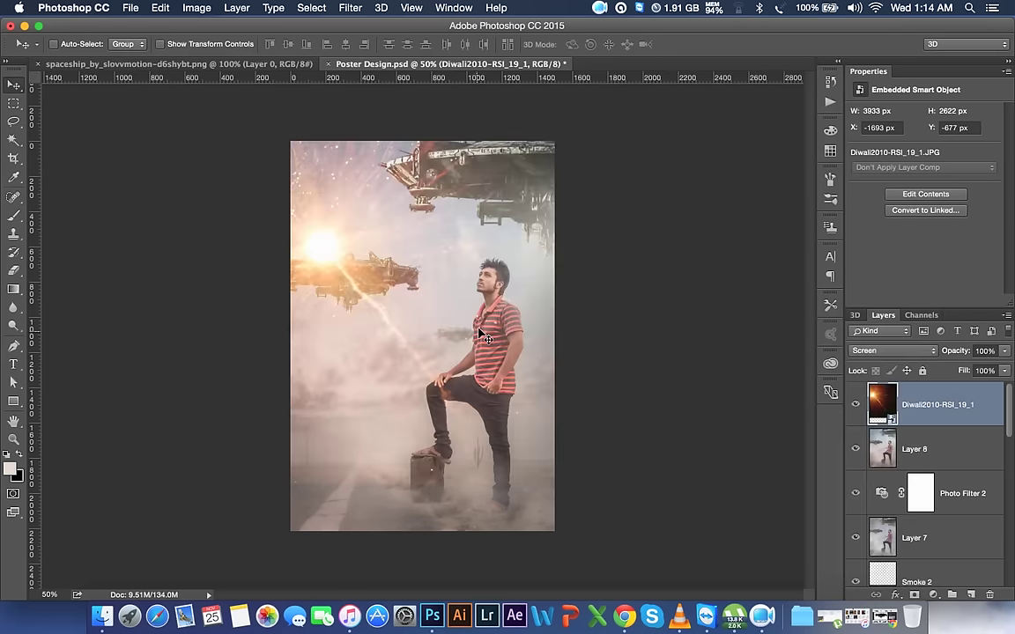
pyautogui.moveTo(421, 275); pyautogui.dragTo(393, 280)
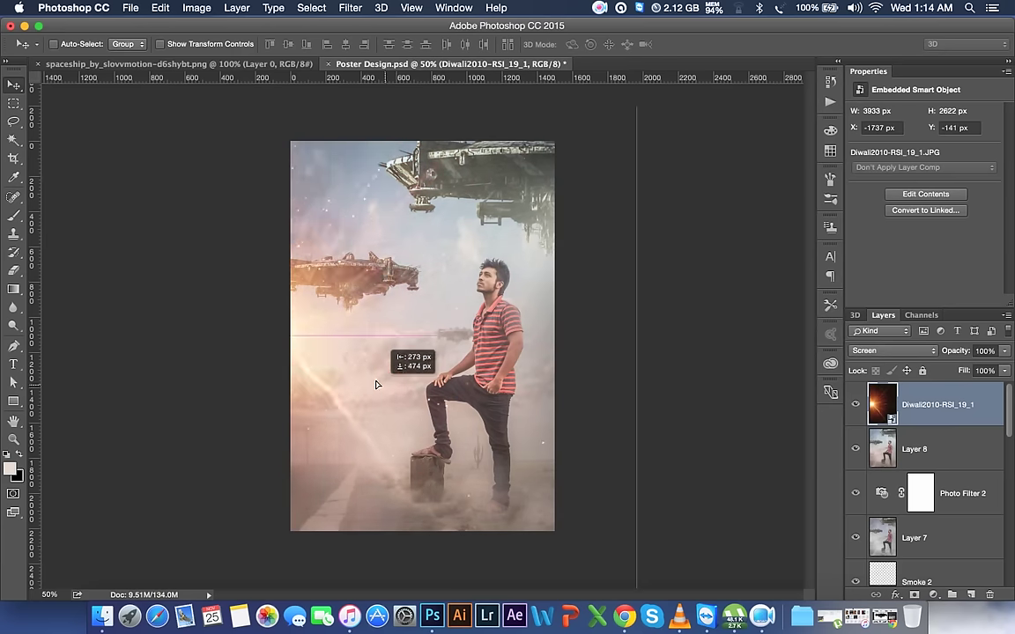
pyautogui.moveTo(393, 280); pyautogui.dragTo(374, 363)
pyautogui.click(351, 7)
pyautogui.moveTo(359, 176)
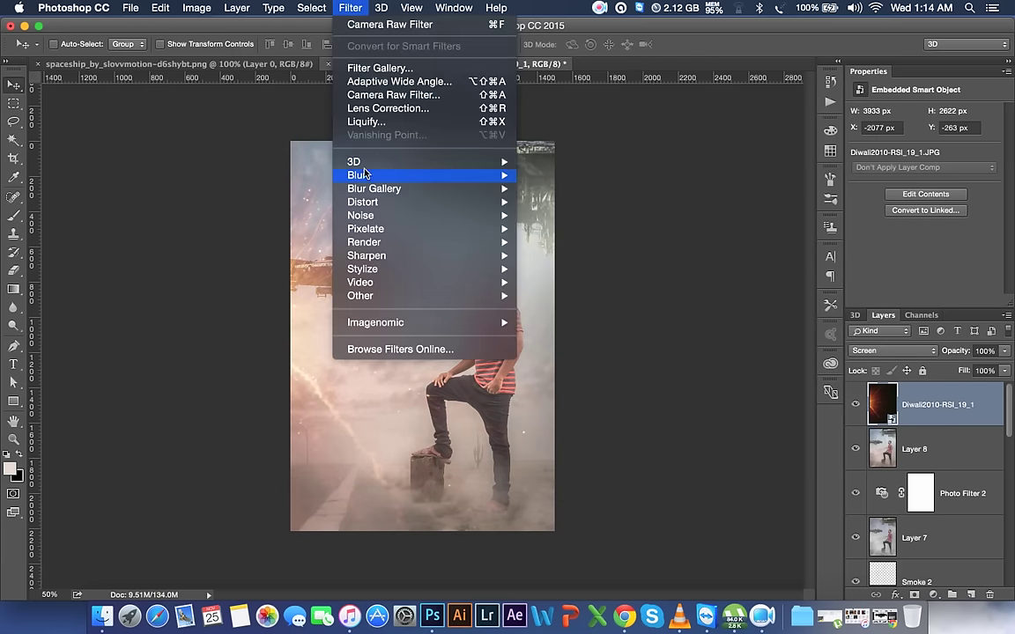
# - Soften the firework glow with a Gaussian Blur of about 33 px and move it upper left
pyautogui.click(564, 228)
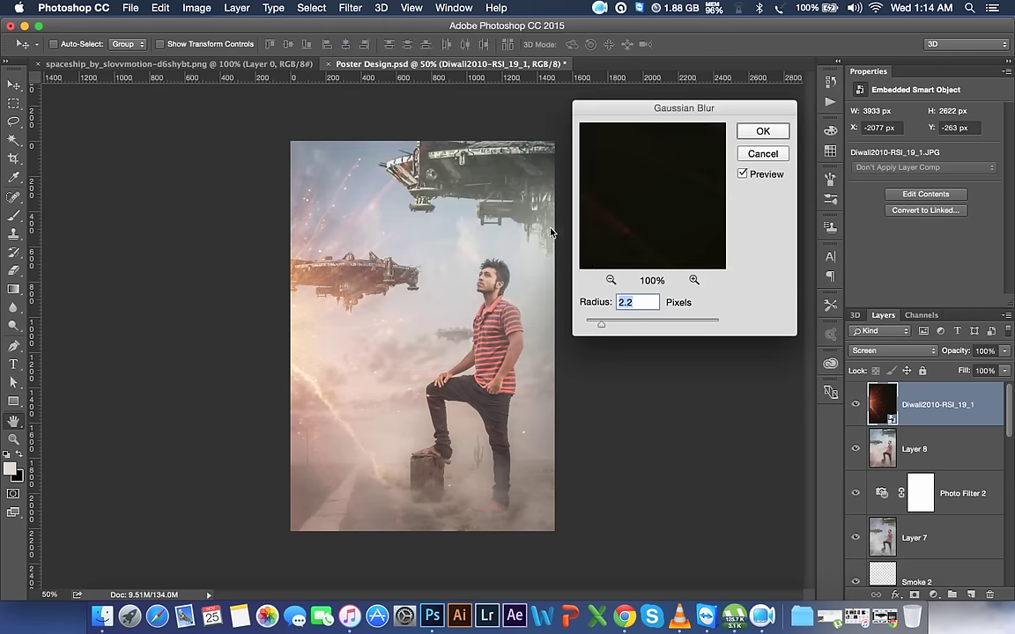
pyautogui.moveTo(602, 324); pyautogui.dragTo(652, 325)
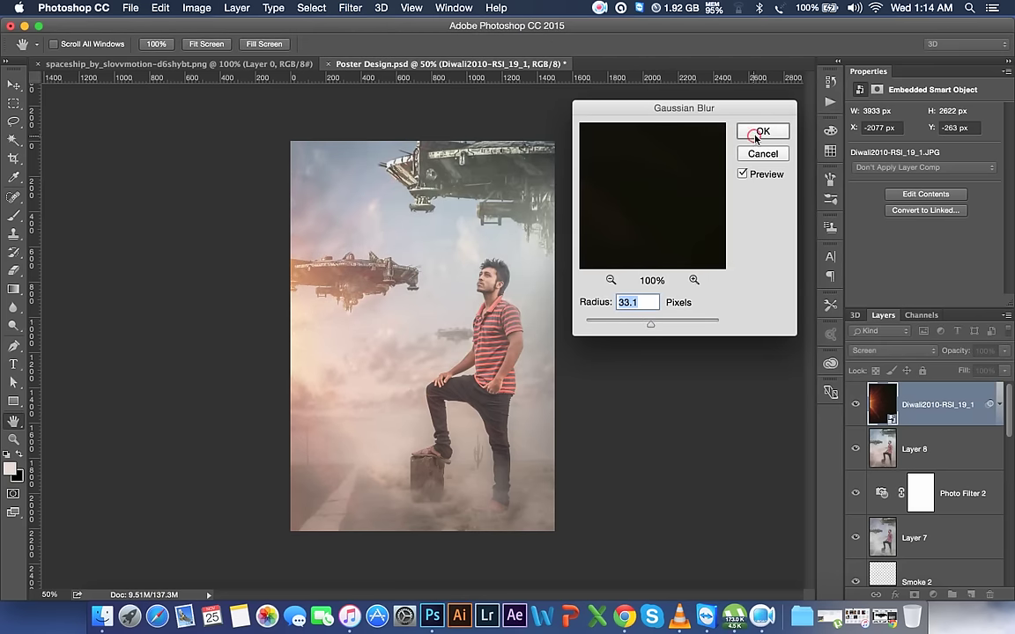
pyautogui.click(763, 131)
pyautogui.click(328, 320)
pyautogui.moveTo(345, 350); pyautogui.dragTo(349, 159)
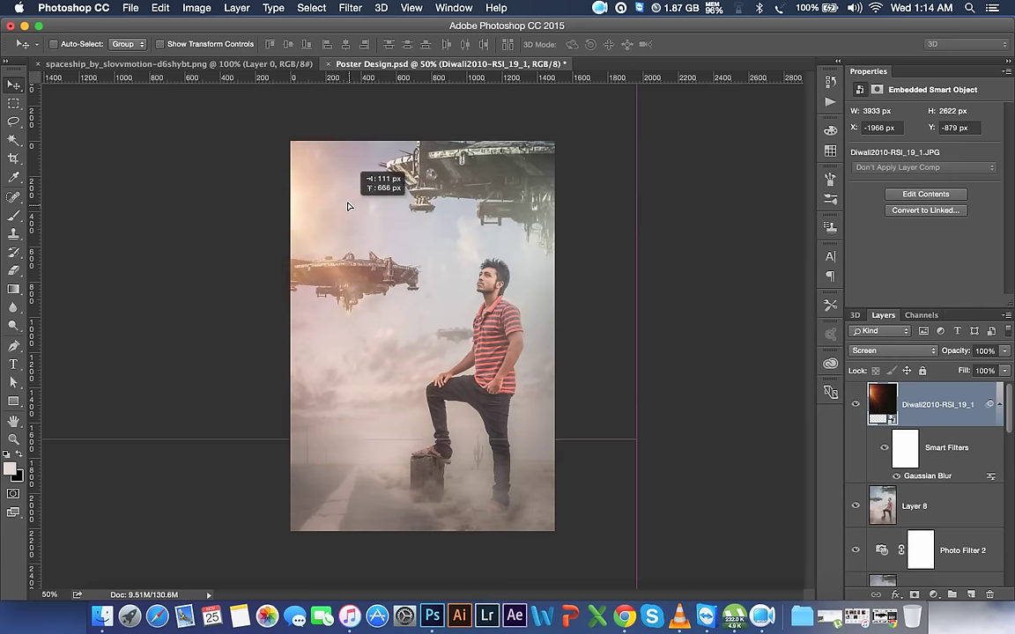
pyautogui.moveTo(349, 159)
pyautogui.mouseDown()
pyautogui.moveTo(666, 281)
pyautogui.moveTo(737, 358)
pyautogui.moveTo(312, 185)
pyautogui.mouseUp()
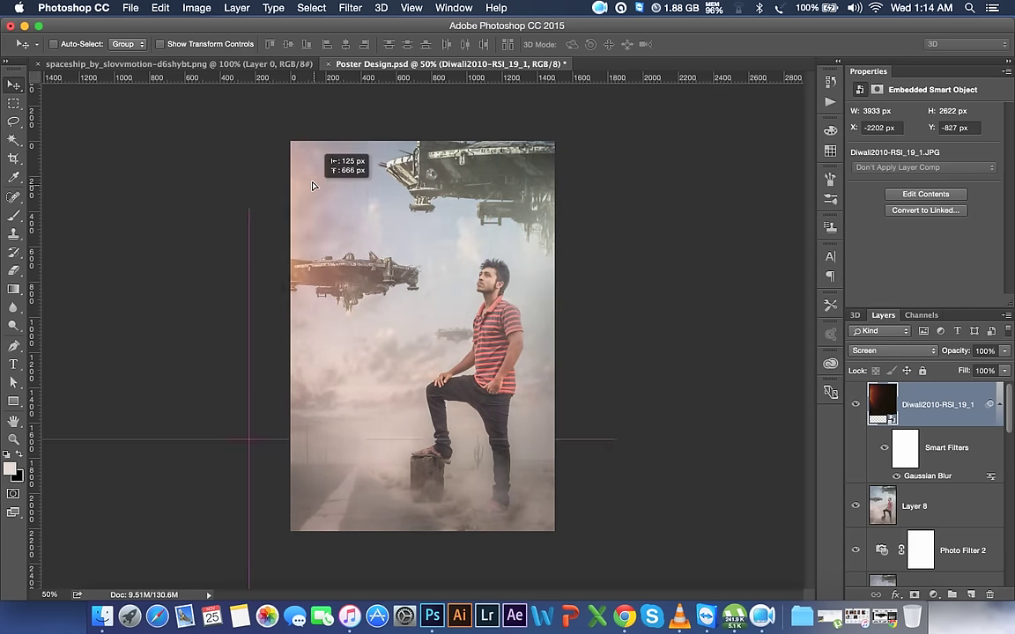
# - Try enlarging the glow to about 400%, undo it, and reposition it at original size
pyautogui.hotkey('ctrl', 't')
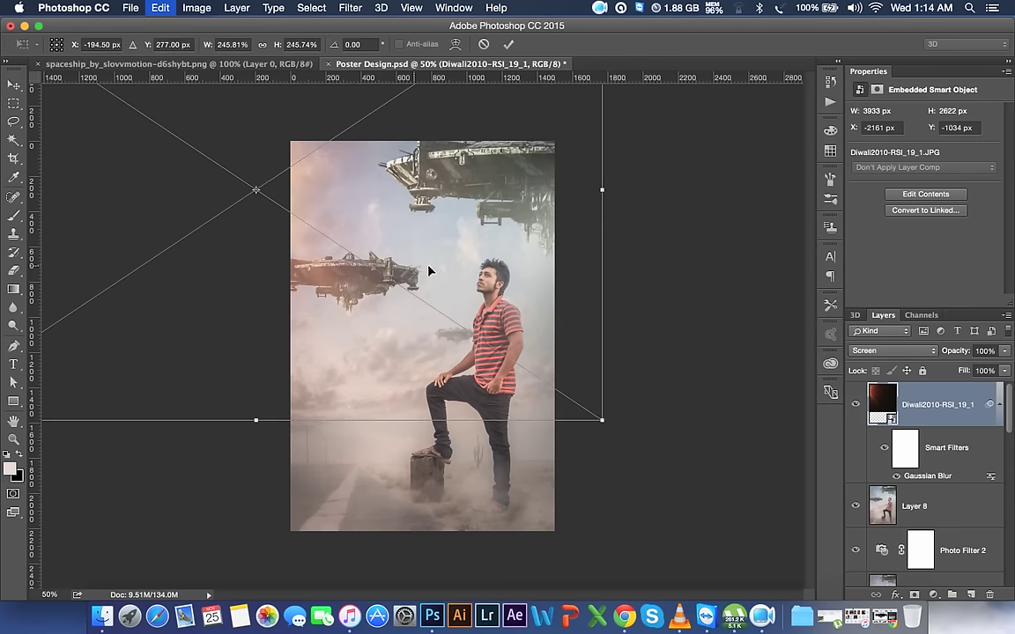
pyautogui.moveTo(602, 420); pyautogui.dragTo(794, 571)
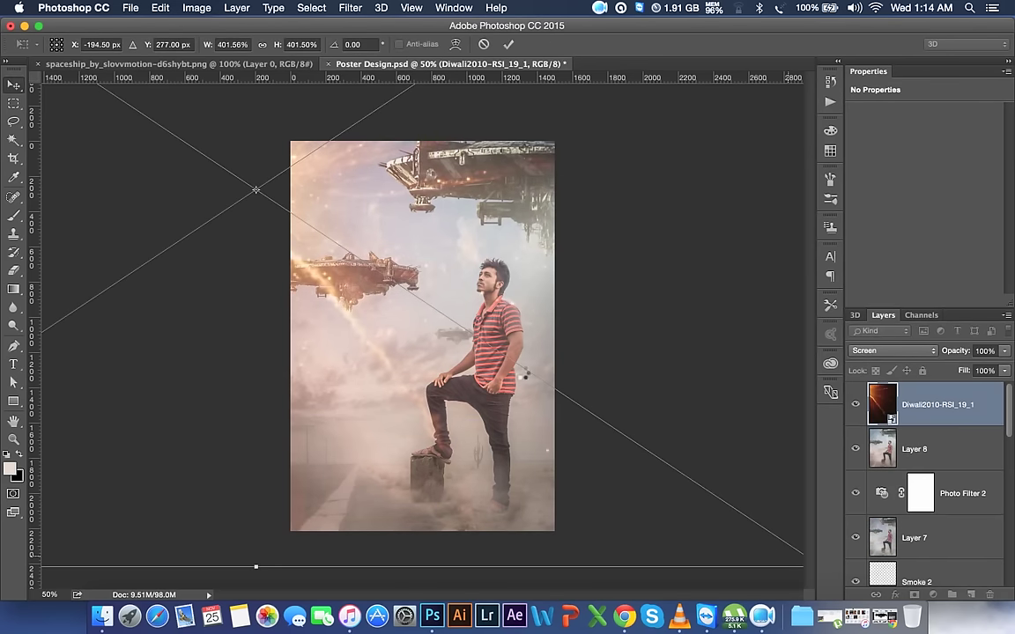
pyautogui.press('Return')
pyautogui.hotkey('ctrl', 'f')
pyautogui.moveTo(473, 224)
pyautogui.mouseDown()
pyautogui.moveTo(474, 289)
pyautogui.moveTo(408, 425)
pyautogui.mouseUp()
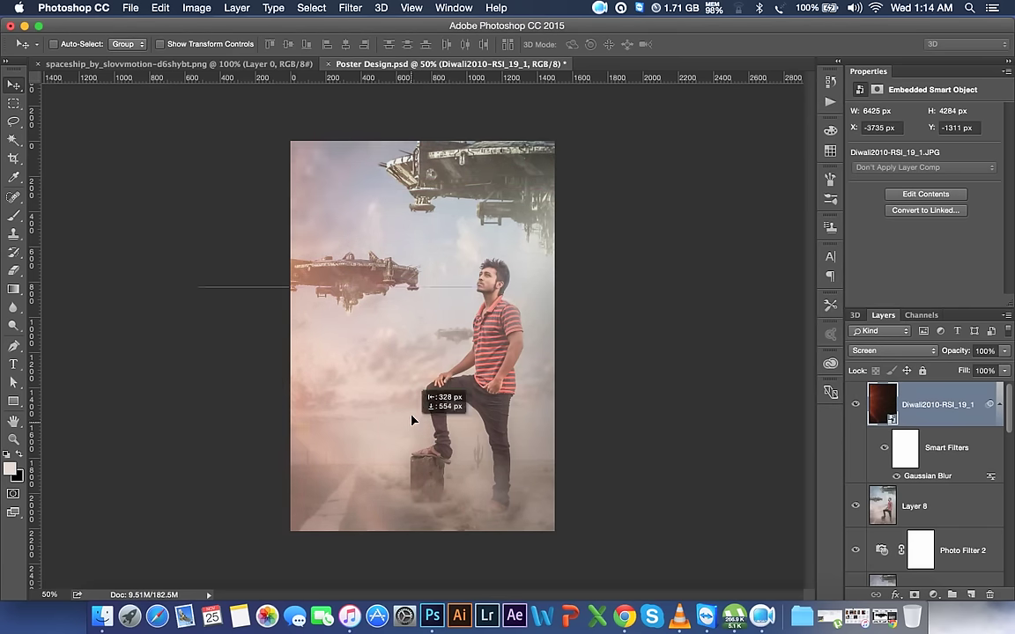
pyautogui.moveTo(411, 420); pyautogui.dragTo(484, 264)
pyautogui.press('super+z')
pyautogui.press('super+z')
pyautogui.press('super+z')
pyautogui.press('super+z')
pyautogui.moveTo(403, 256); pyautogui.dragTo(419, 264)
pyautogui.rightClick(974, 397)
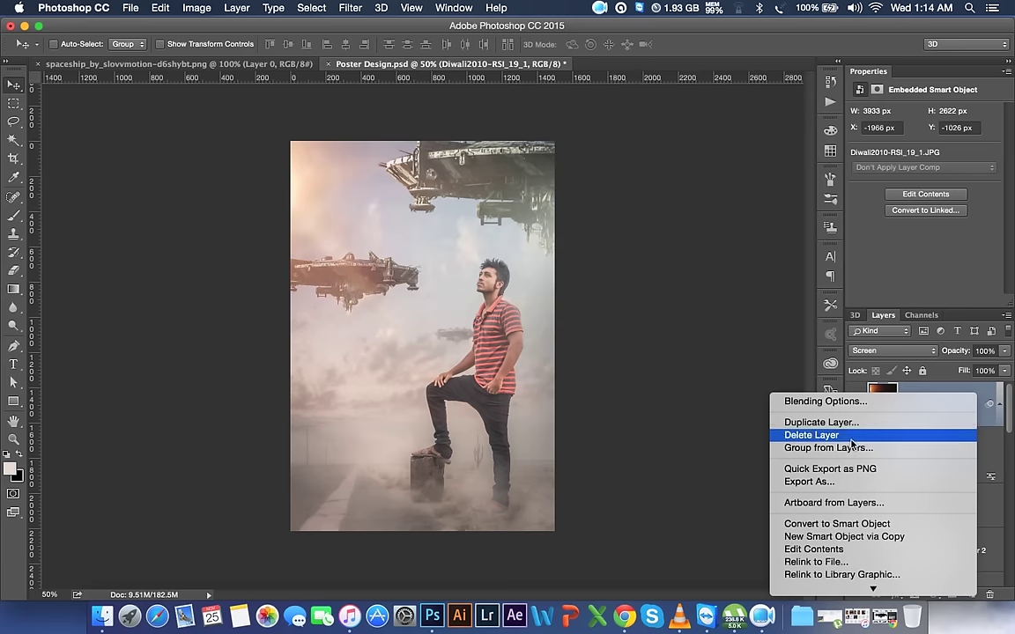
# - Rasterize the glow layer and raise its Levels black input to 39
pyautogui.click(818, 545)
pyautogui.click(197, 7)
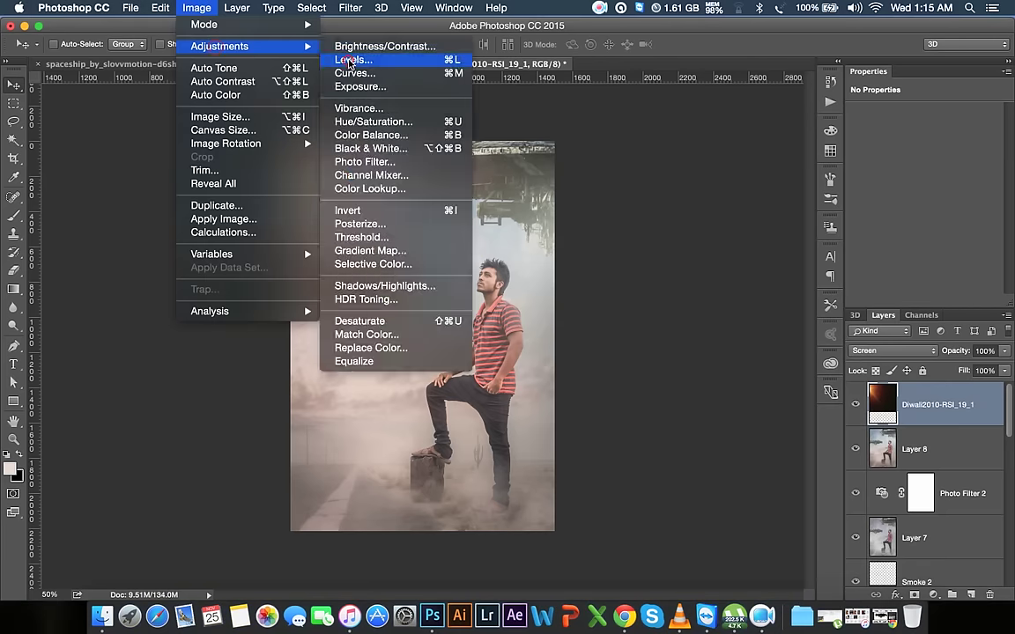
pyautogui.click(350, 59)
pyautogui.moveTo(680, 198); pyautogui.dragTo(709, 202)
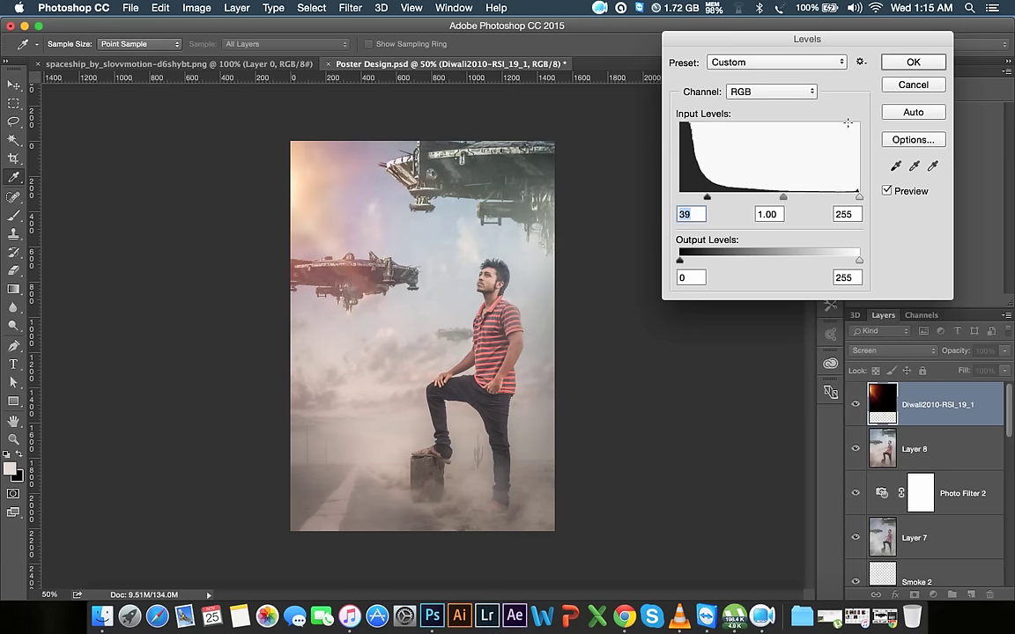
pyautogui.click(900, 69)
# - Move the glow down to the poster's left edge beside the lower spaceship
pyautogui.press('v')
pyautogui.moveTo(379, 182)
pyautogui.mouseDown()
pyautogui.moveTo(300, 225)
pyautogui.moveTo(308, 212)
pyautogui.moveTo(249, 278)
pyautogui.moveTo(305, 380)
pyautogui.moveTo(309, 276)
pyautogui.moveTo(727, 278)
pyautogui.moveTo(645, 297)
pyautogui.moveTo(642, 331)
pyautogui.moveTo(319, 347)
pyautogui.moveTo(299, 333)
pyautogui.moveTo(312, 348)
pyautogui.moveTo(304, 333)
pyautogui.mouseUp()
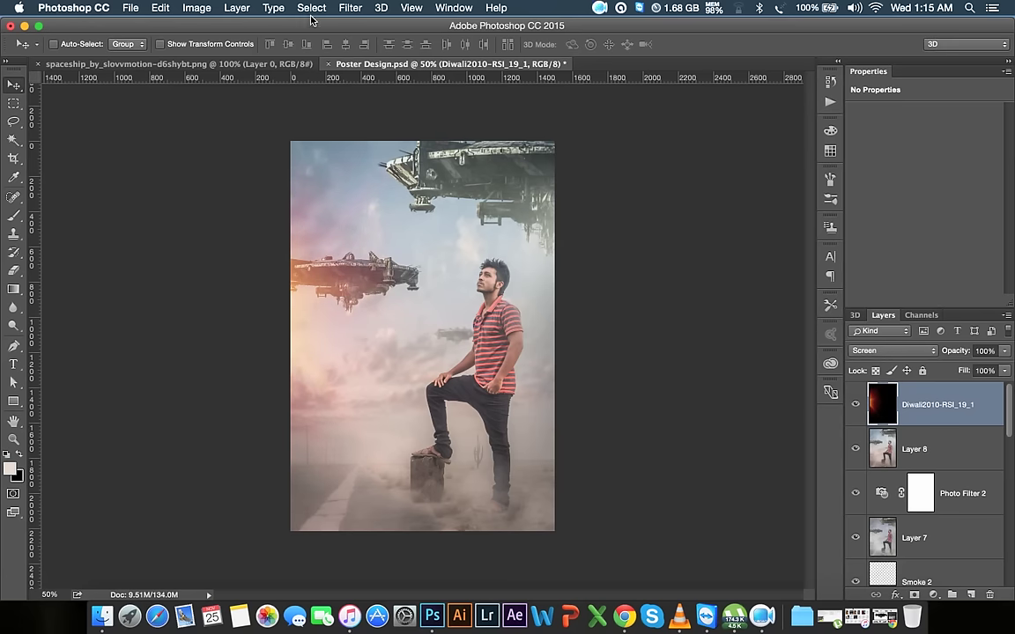
pyautogui.click(350, 8)
pyautogui.press('Escape')
# - Compare the poster with Layer 8 hidden, then set Layer 8 to 74% opacity
pyautogui.click(859, 450)
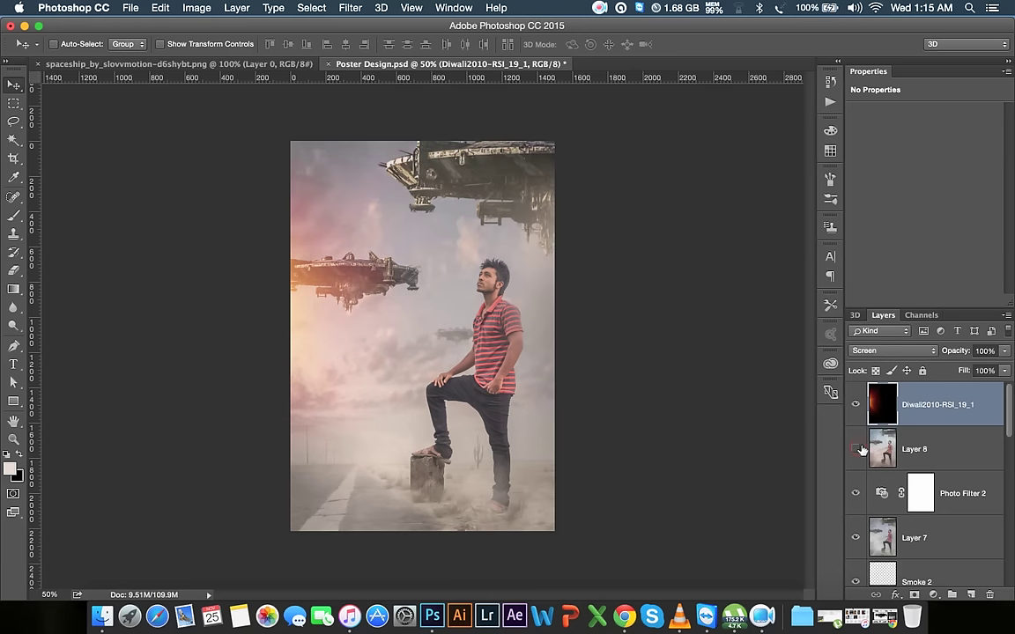
pyautogui.click(859, 450)
pyautogui.click(883, 449)
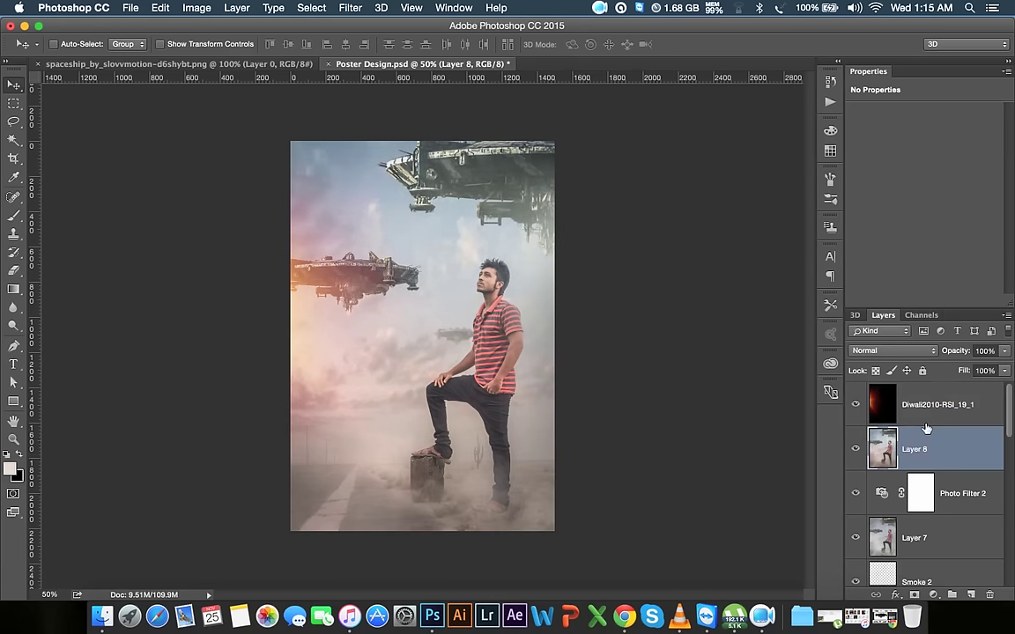
pyautogui.moveTo(956, 351); pyautogui.dragTo(942, 351)
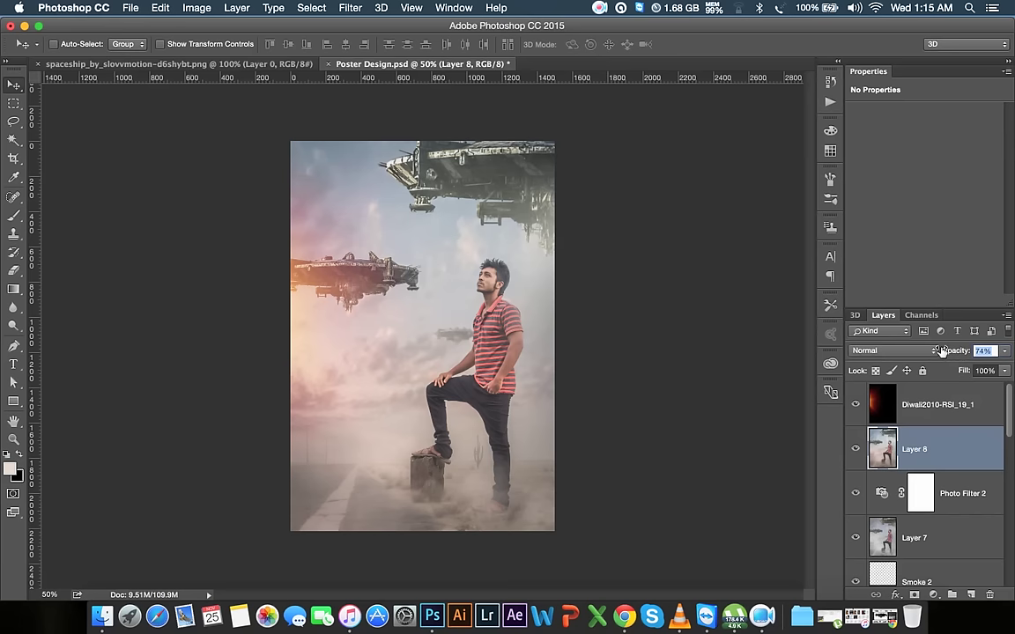
# - Fade the Diwali glow layer to 69% opacity and stamp all visible layers into Layer 9
pyautogui.click(963, 410)
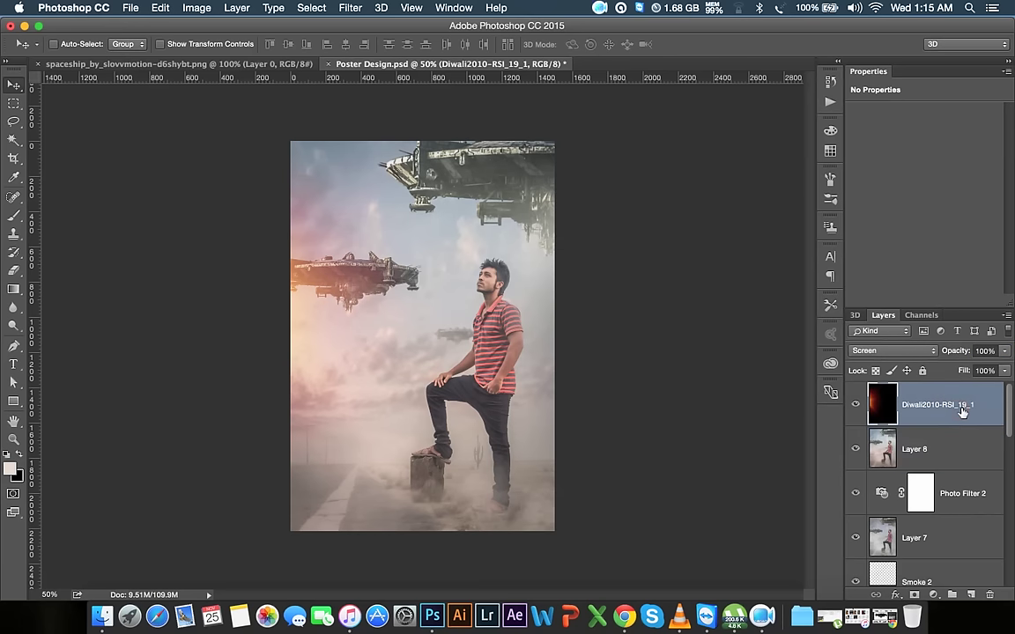
pyautogui.moveTo(958, 351); pyautogui.dragTo(941, 352)
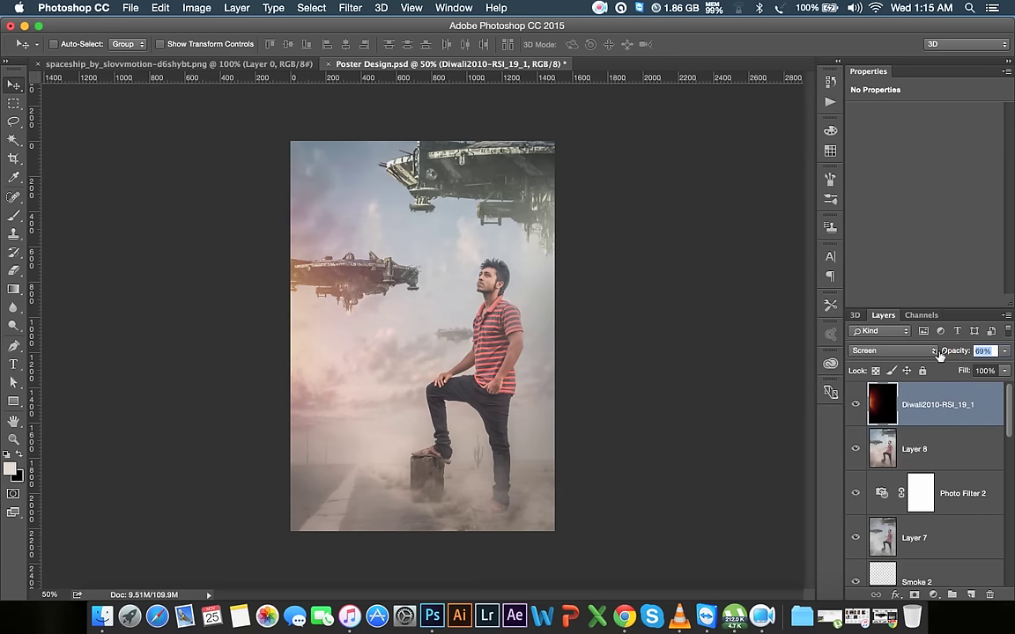
pyautogui.click(962, 397)
pyautogui.press('super+alt+shift+e')
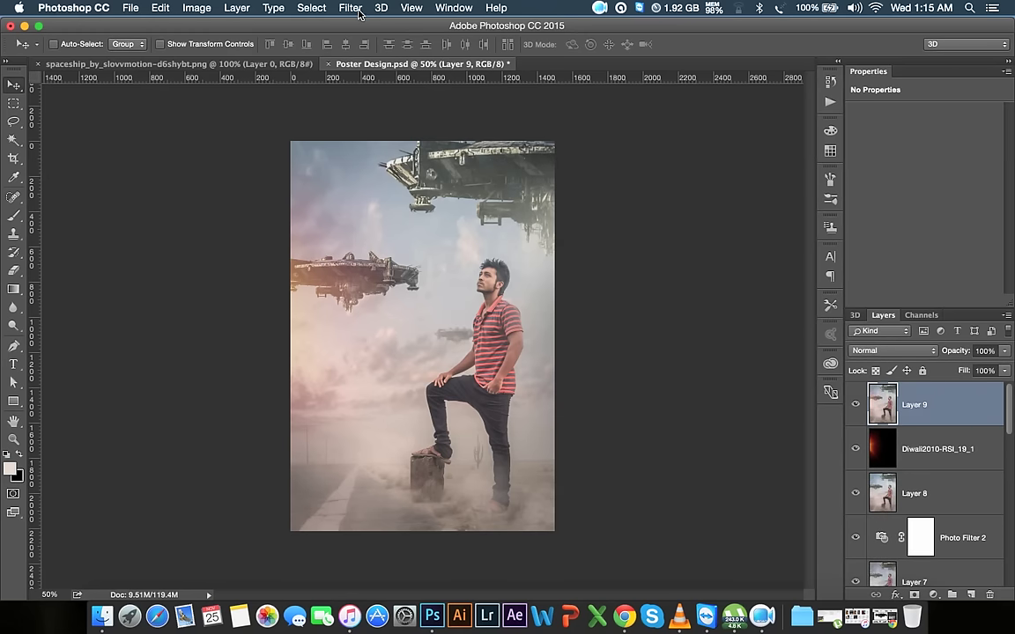
# - Apply a Lens Correction vignette of amount −83, midpoint +23, to Layer 9
pyautogui.click(351, 9)
pyautogui.click(385, 108)
pyautogui.click(886, 96)
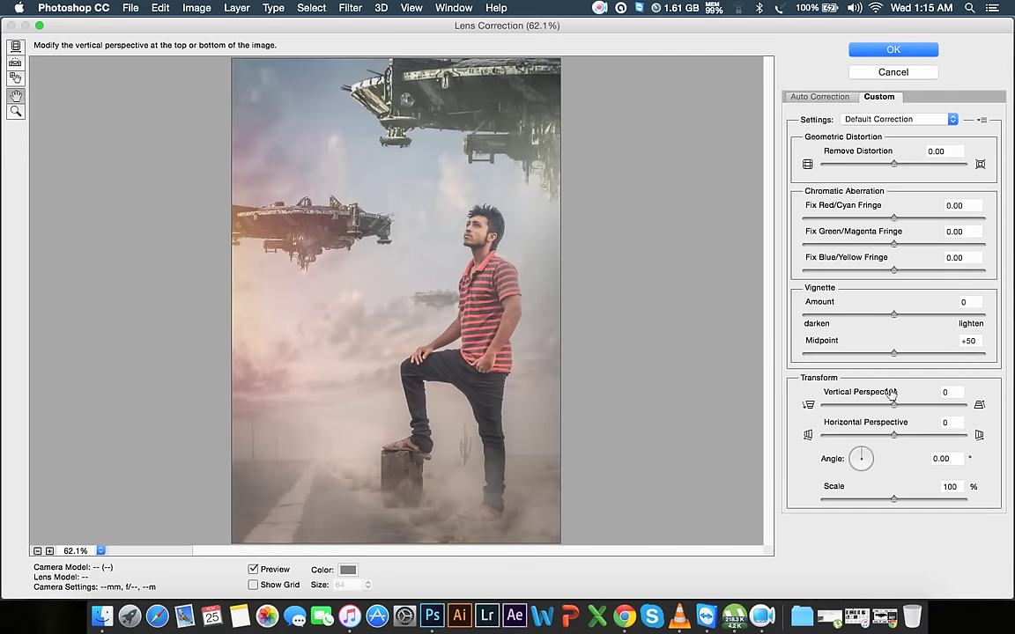
pyautogui.moveTo(894, 314); pyautogui.dragTo(820, 314)
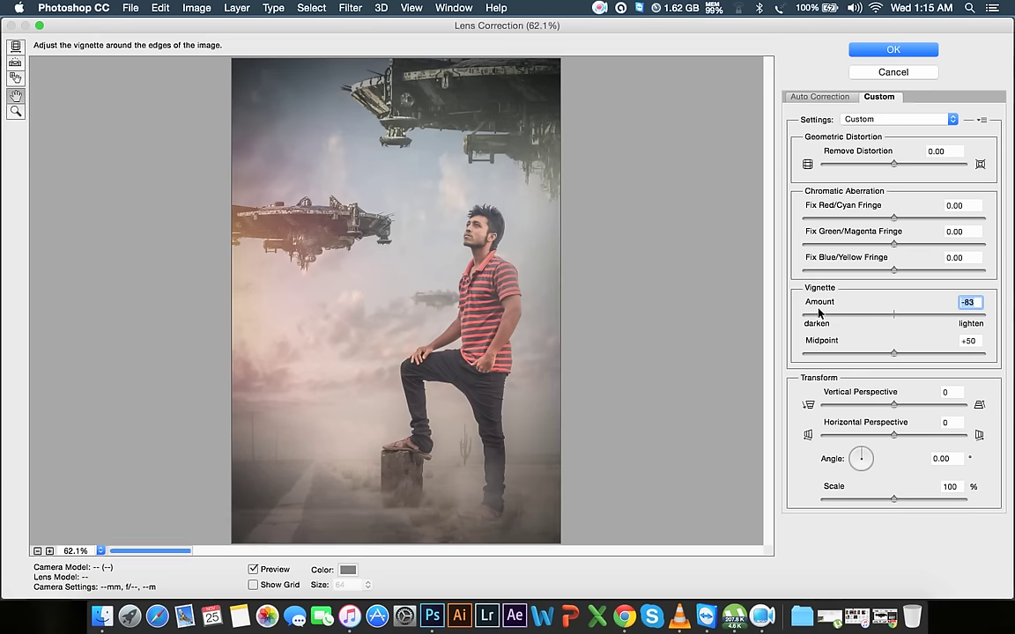
pyautogui.moveTo(894, 353); pyautogui.dragTo(846, 353)
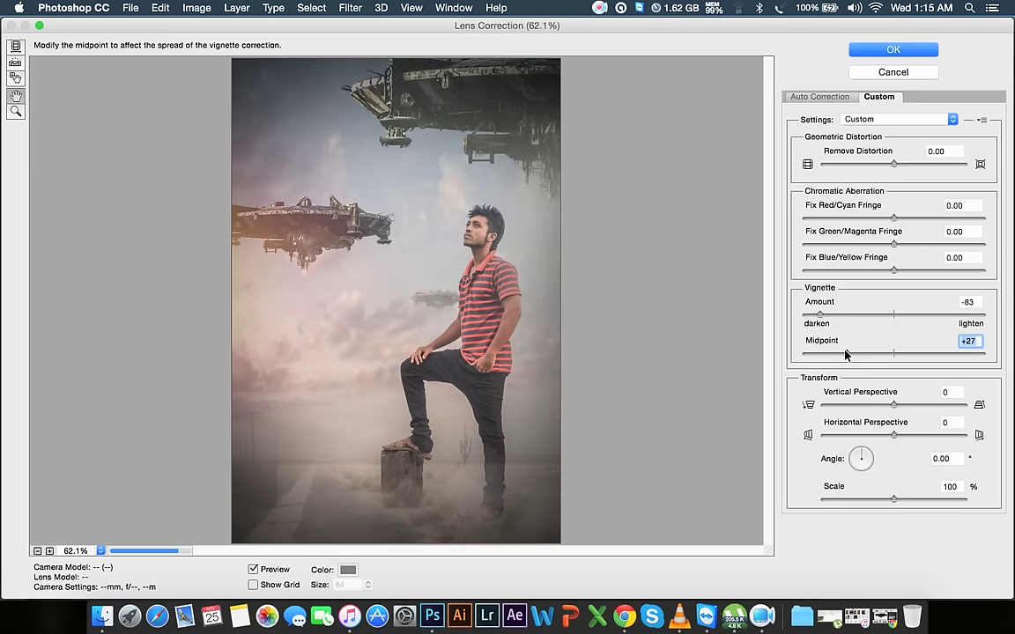
pyautogui.click(895, 50)
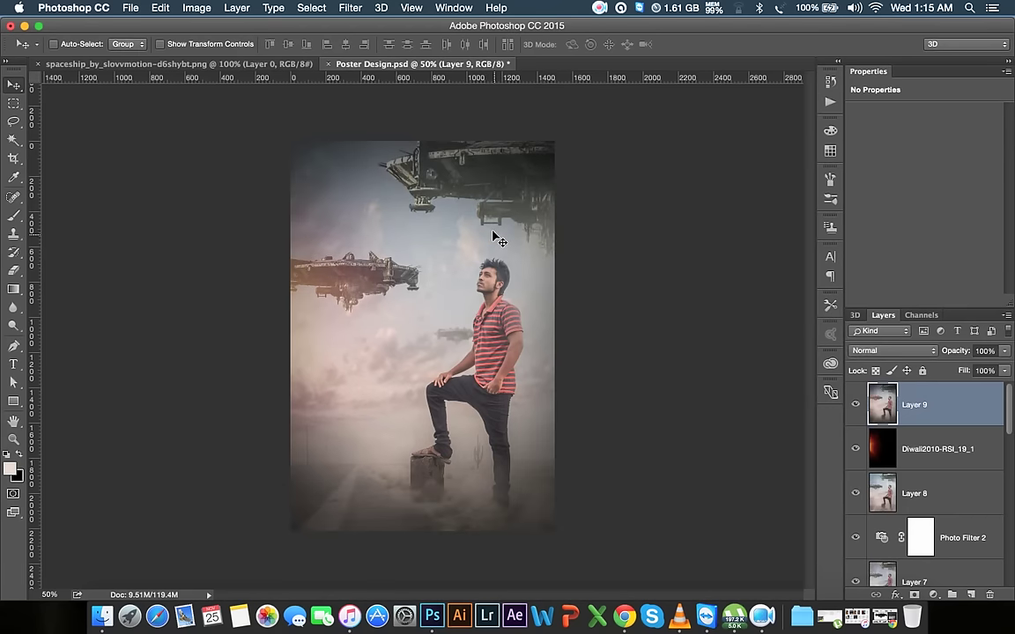
pyautogui.click(599, 8)
pyautogui.click(626, 47)
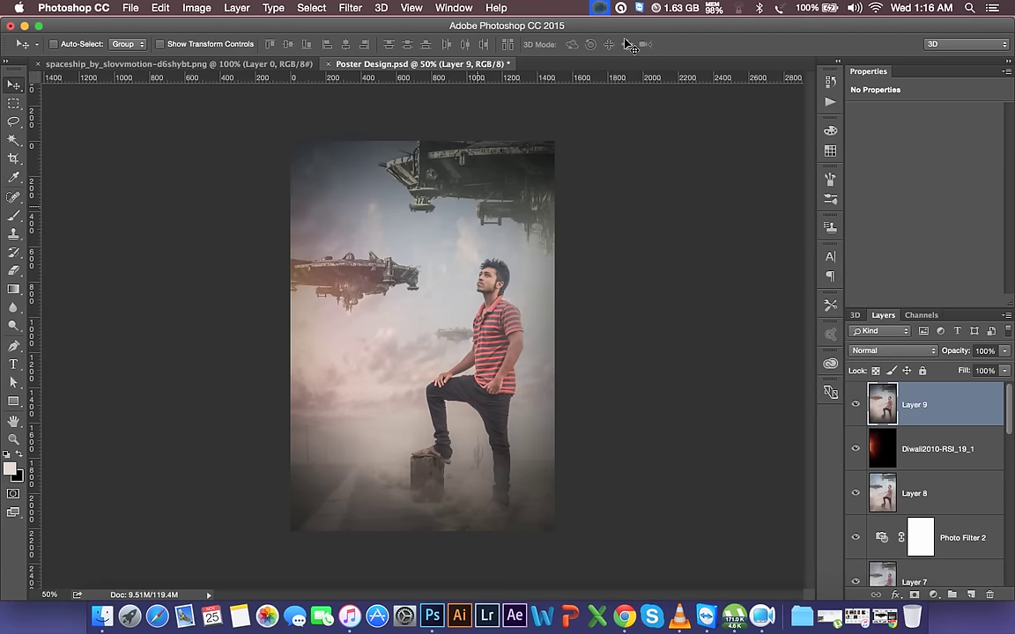